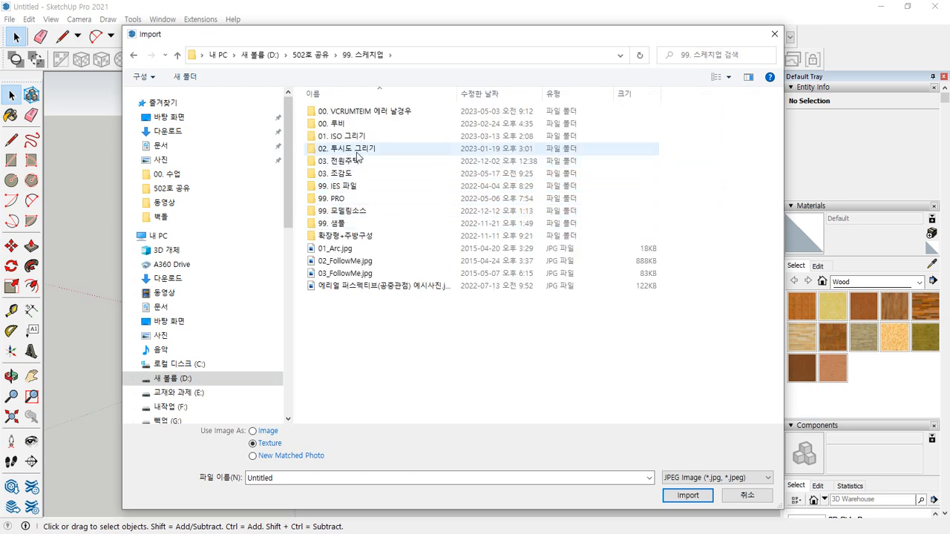
- Open the 03. 조감도 folder and limit the files to import to AutoCAD Files (*.dwg, *.dxf)
double_click(341, 174)
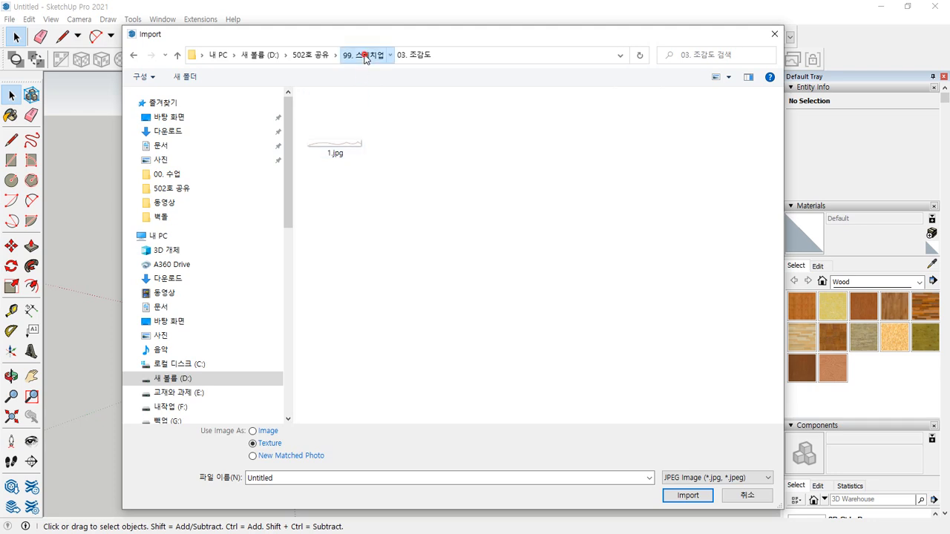
click(366, 56)
double_click(343, 173)
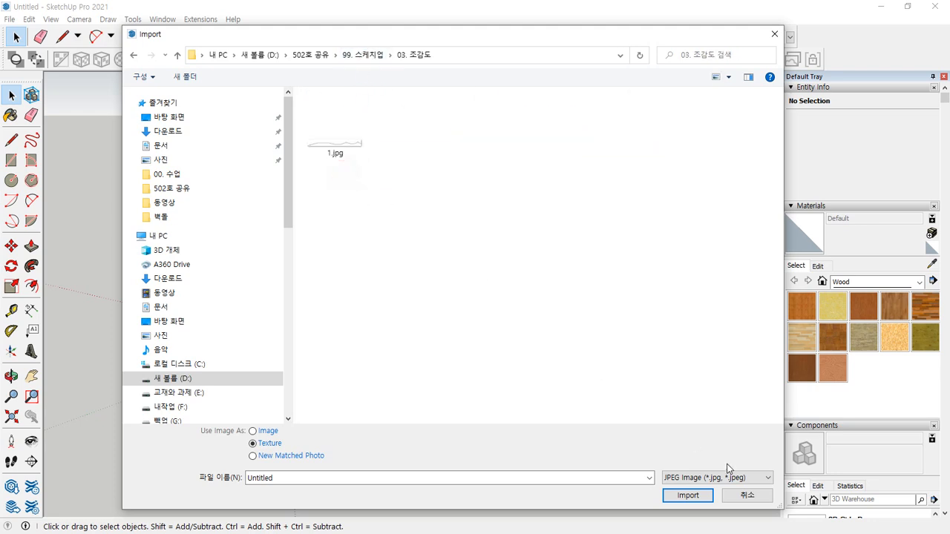
click(725, 478)
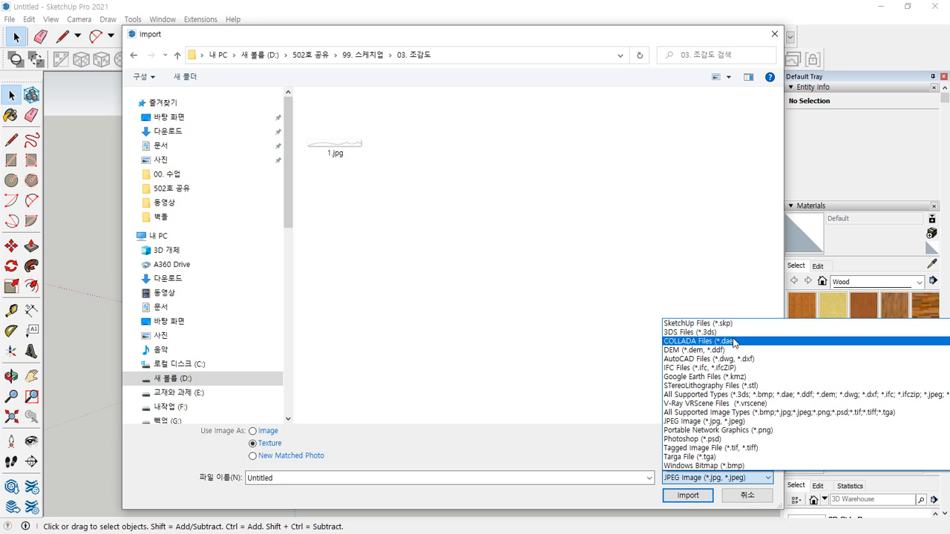
click(733, 359)
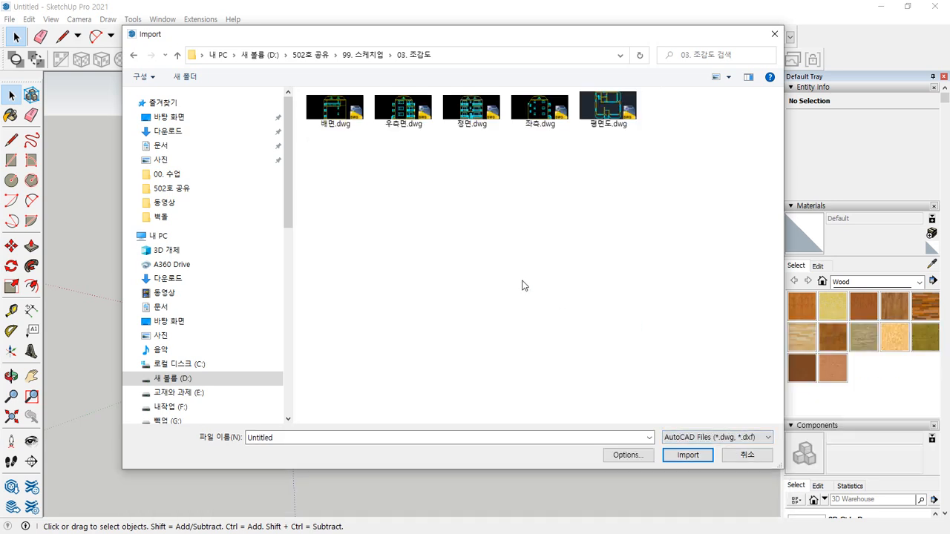
- Import the floor plan drawing 평면도.dwg into the model and select it
click(608, 109)
click(687, 454)
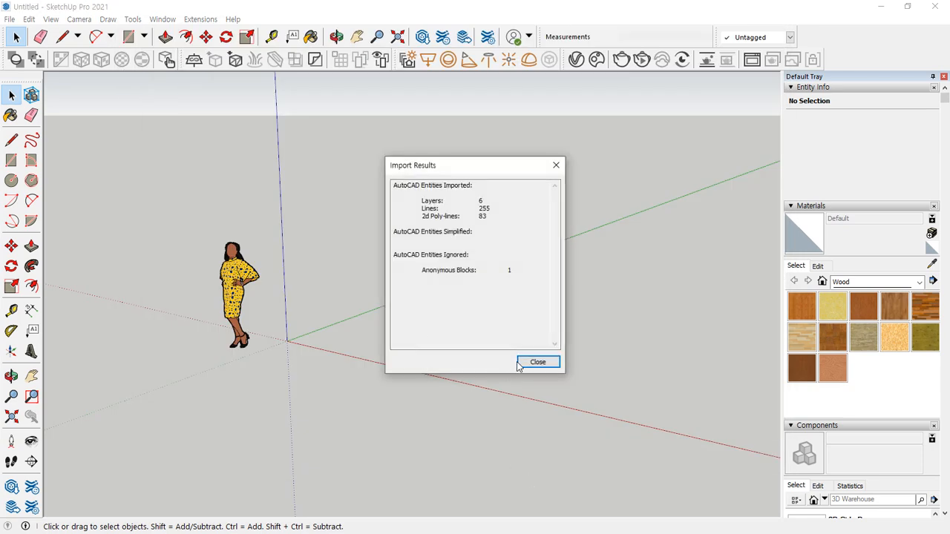
click(522, 363)
scroll(266, 296, down, 3)
middle_drag(265, 293, 409, 343)
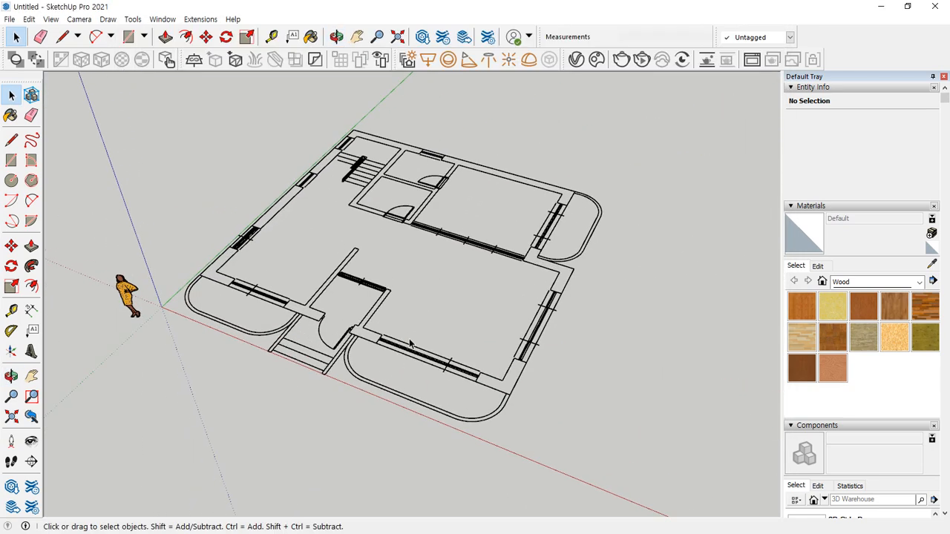
click(409, 345)
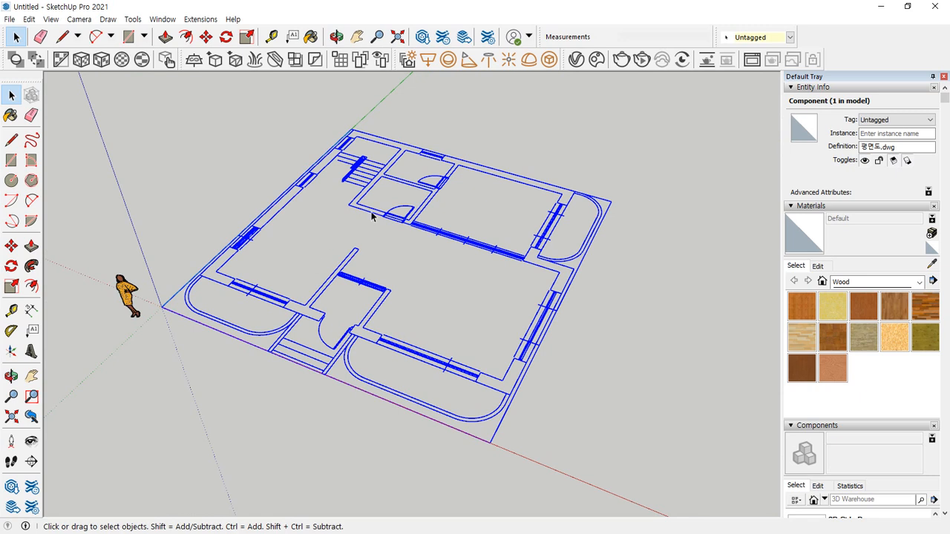
scroll(223, 315, down, 1)
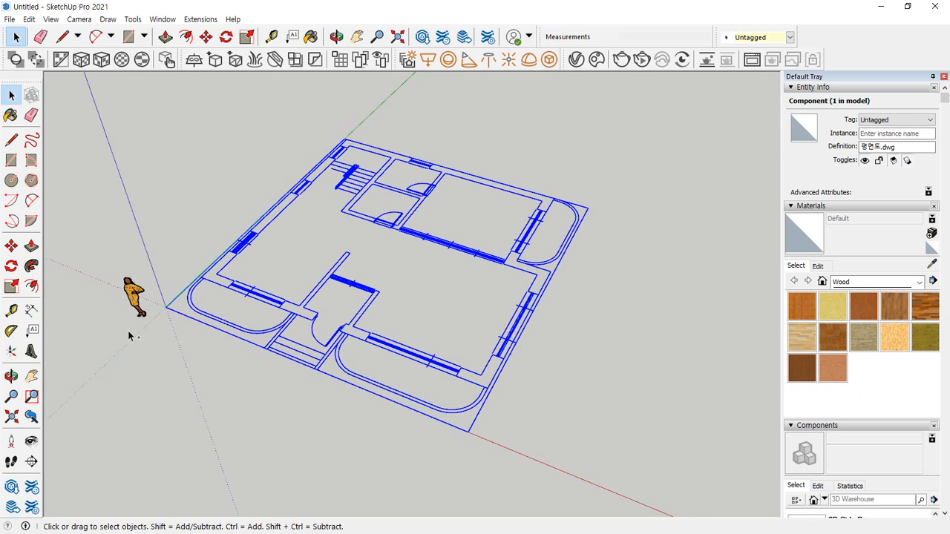
mouse_move(153, 335)
mouse_down()
mouse_move(95, 275)
mouse_move(161, 310)
mouse_move(148, 335)
mouse_up()
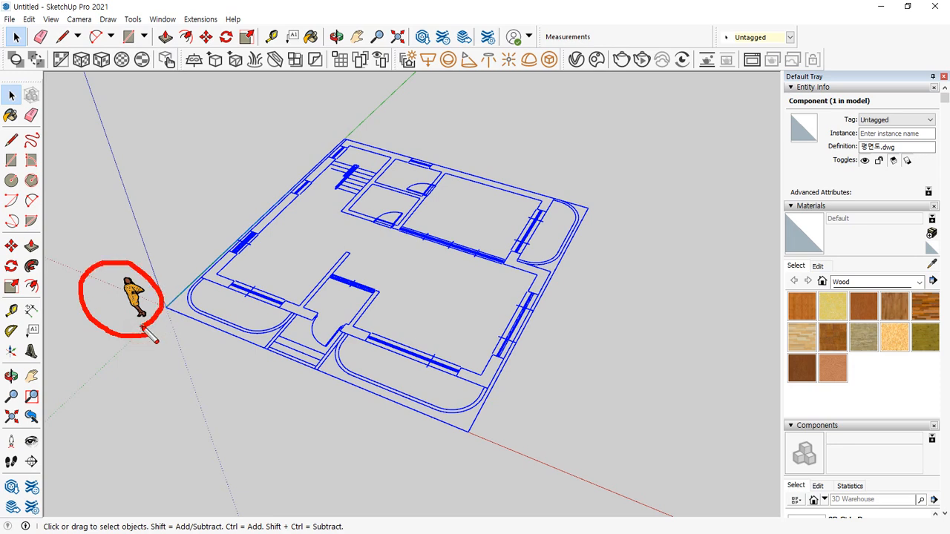
mouse_move(429, 353)
mouse_down()
mouse_move(372, 340)
mouse_move(400, 356)
mouse_up()
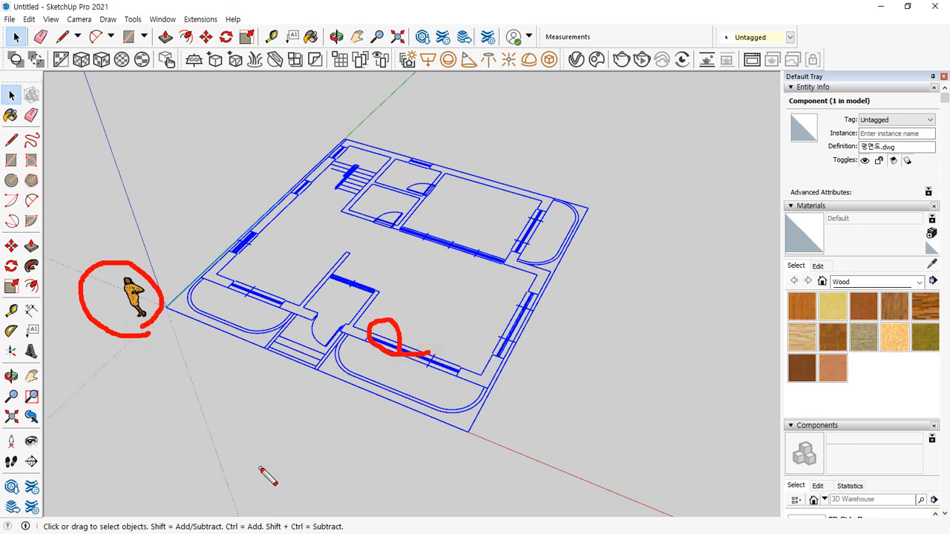
drag(152, 275, 131, 315)
drag(119, 277, 153, 310)
mouse_move(269, 308)
mouse_down()
mouse_move(258, 336)
mouse_move(350, 369)
mouse_move(340, 376)
mouse_up()
key(Escape)
scroll(325, 371, down, 2)
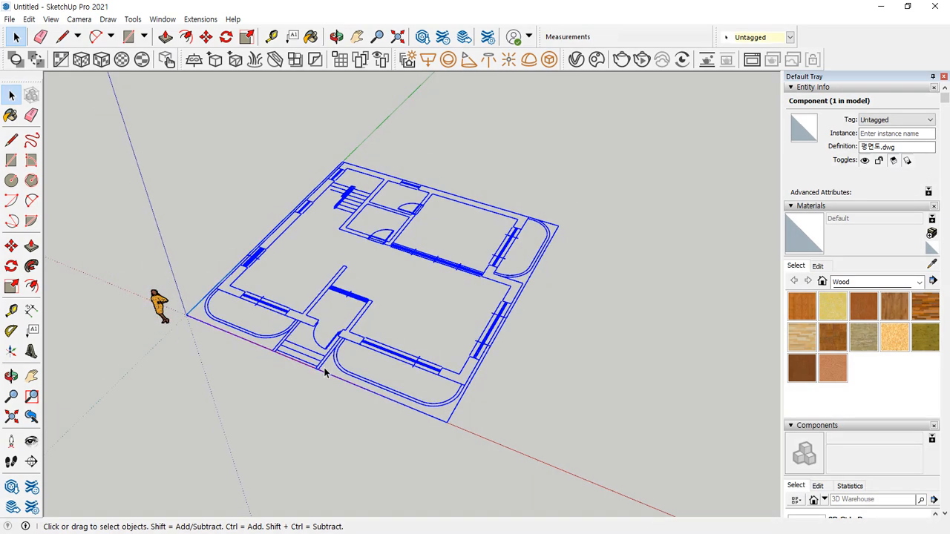
- Import the front elevation drawing 정면.dwg into the model
click(7, 20)
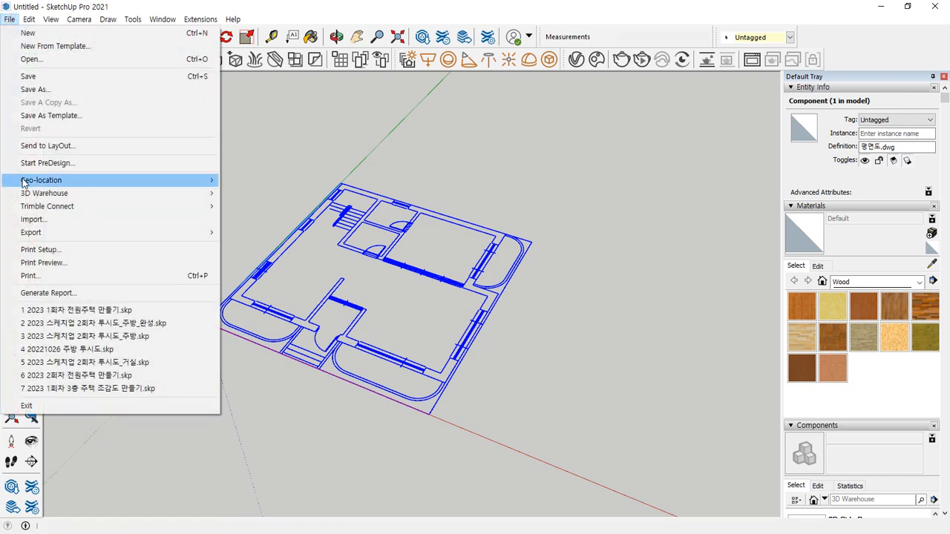
click(32, 219)
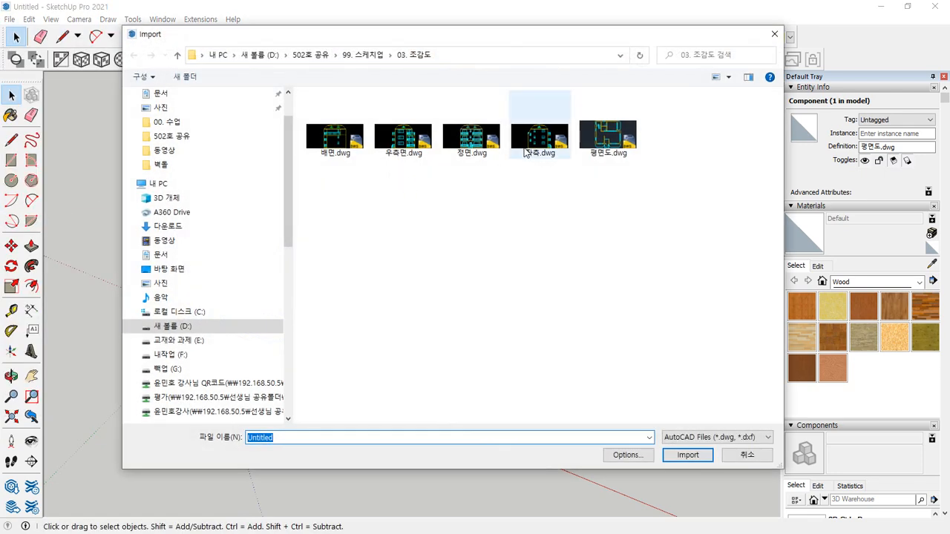
double_click(473, 143)
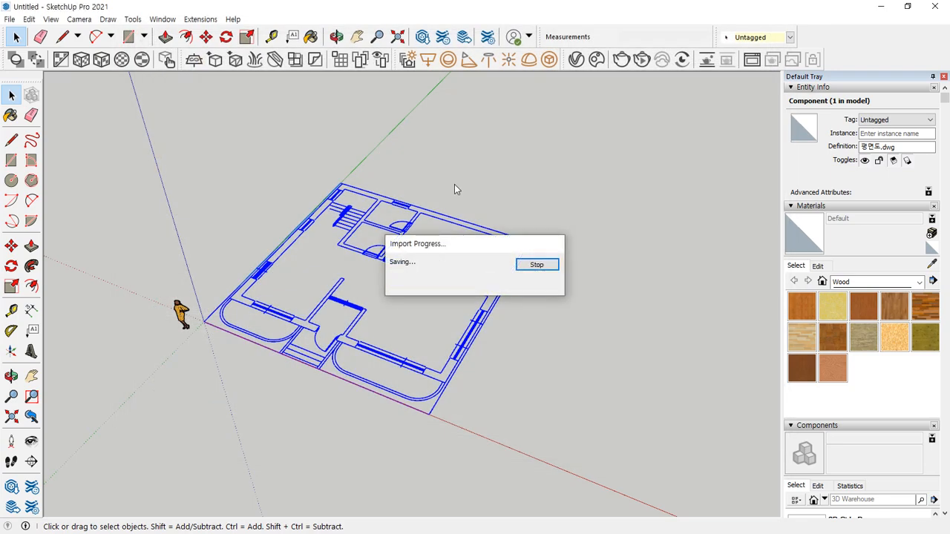
click(542, 364)
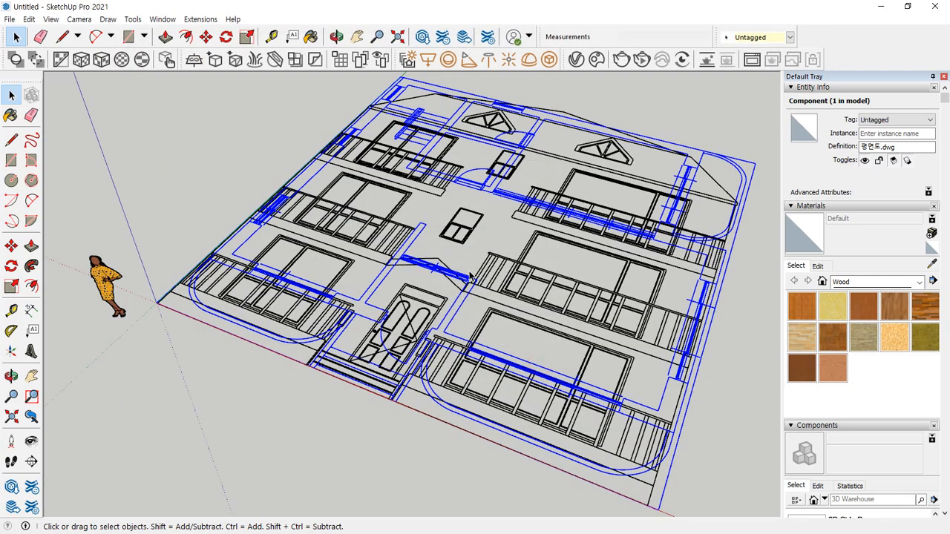
scroll(469, 276, down, 5)
middle_drag(499, 279, 445, 335)
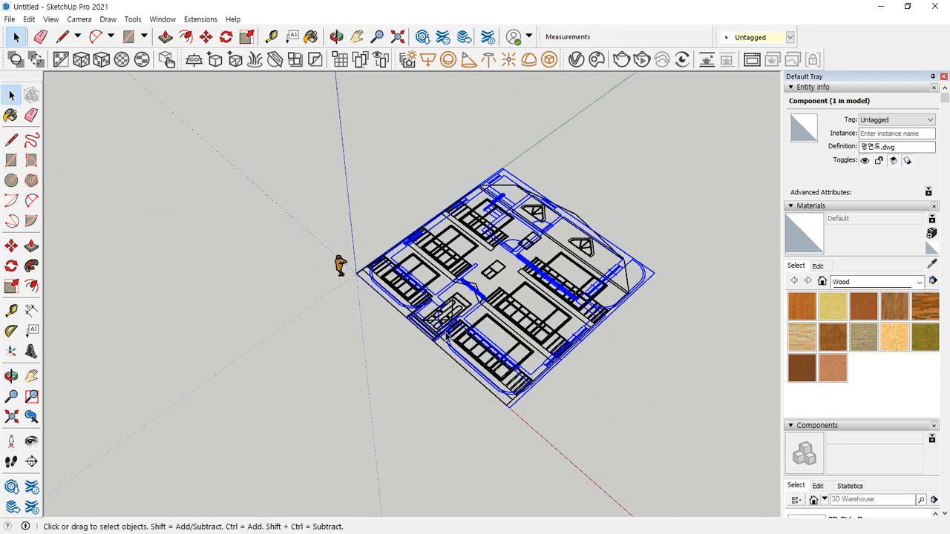
key(m)
click(643, 280)
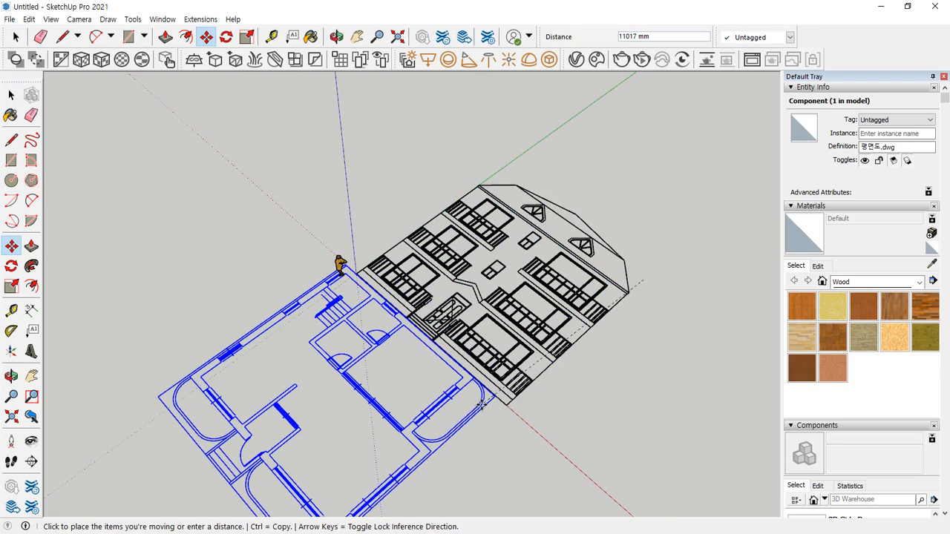
click(630, 277)
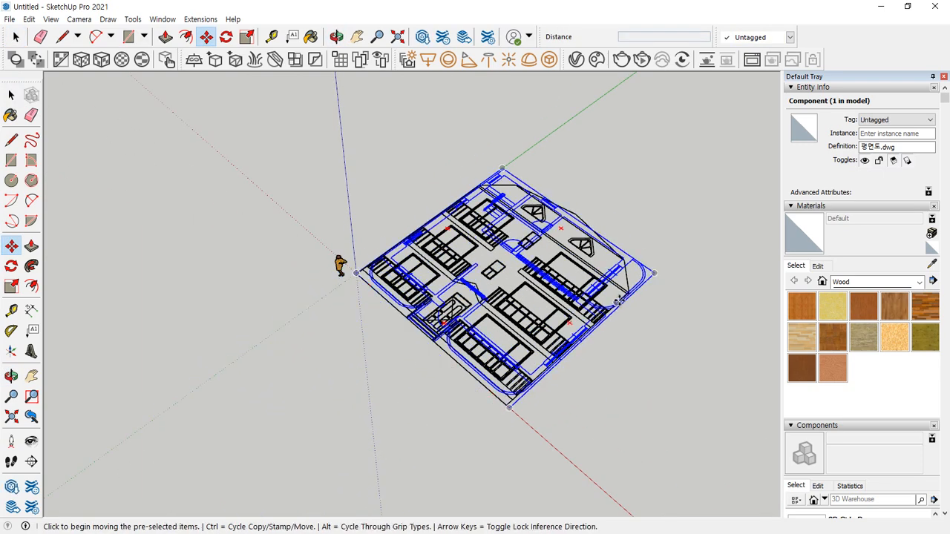
key(space)
- Move the front elevation about 12140 mm off the floor plan so it lies clear in front of it
key(m)
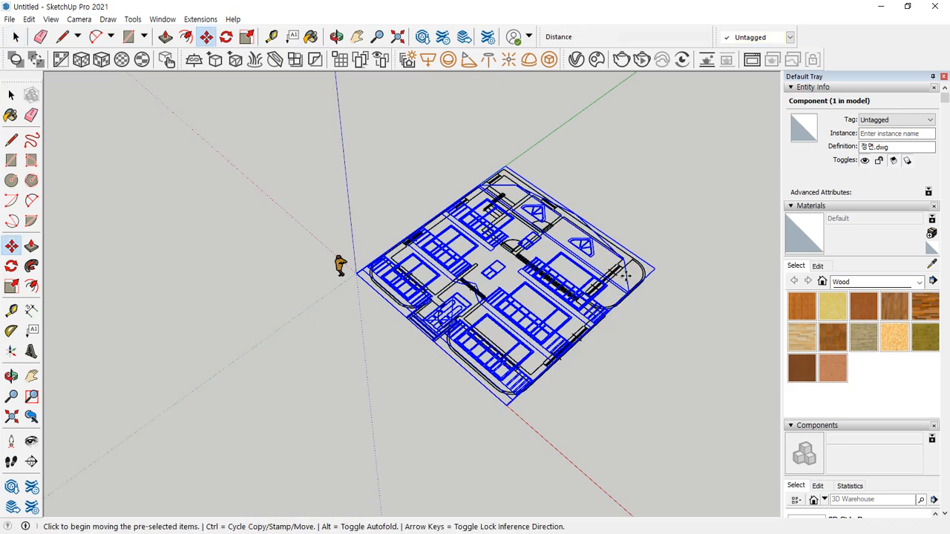
click(627, 280)
click(451, 423)
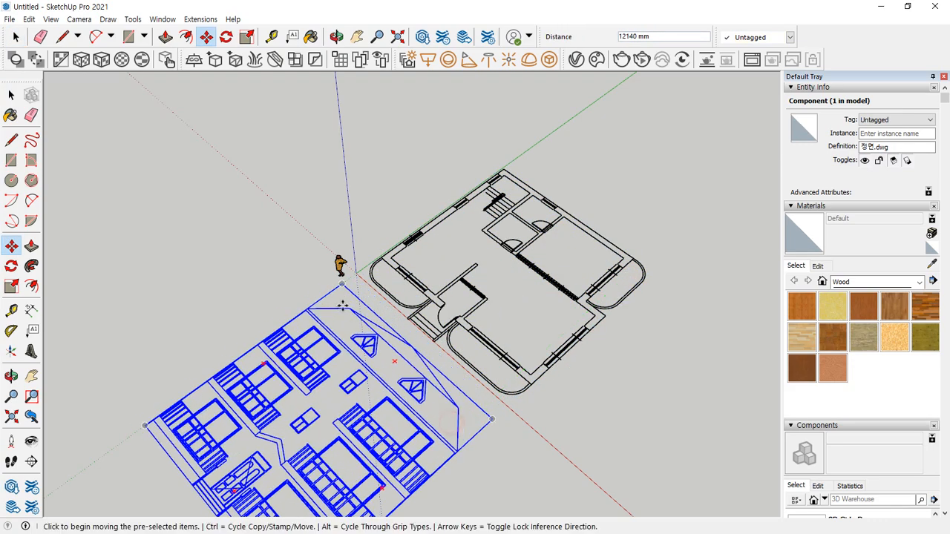
- Import the right elevation drawing 우측면.dwg into the model
click(10, 18)
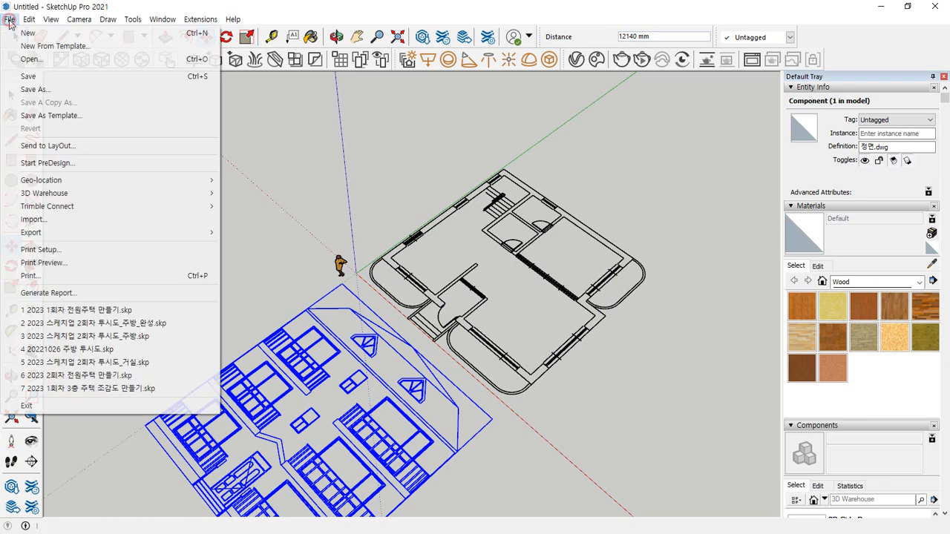
click(34, 216)
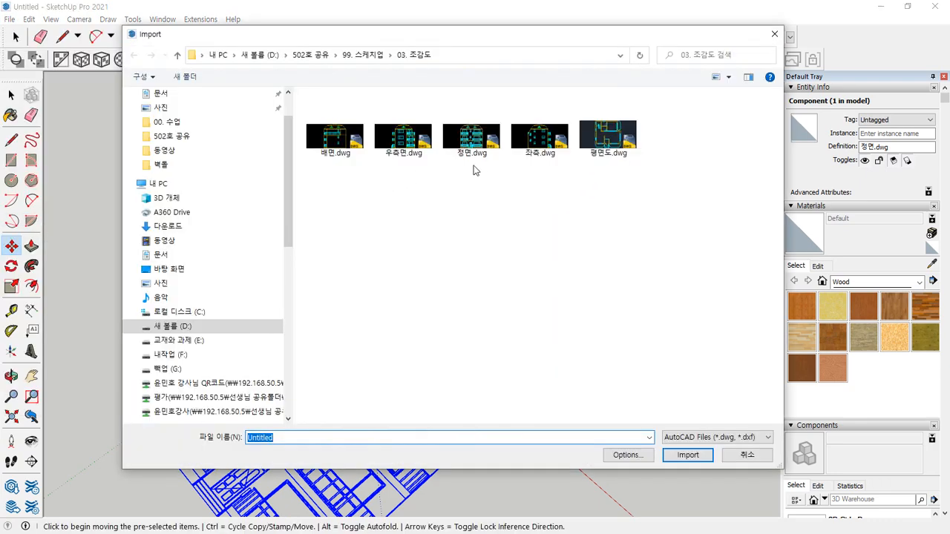
click(394, 138)
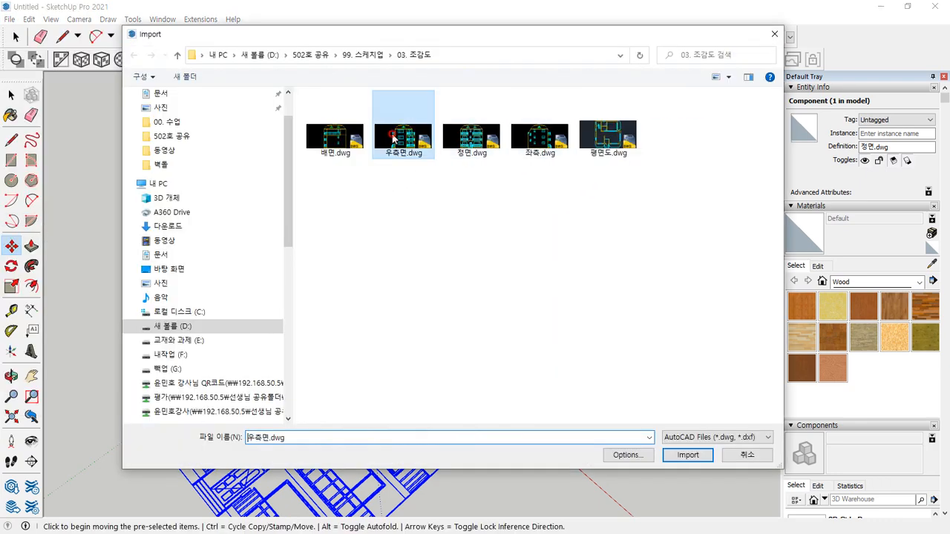
double_click(393, 138)
click(553, 361)
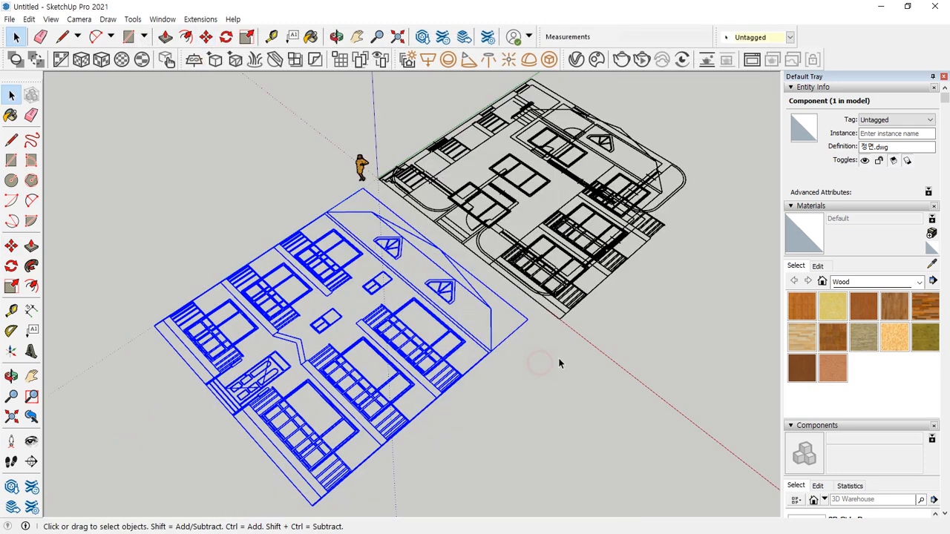
- Move the right elevation from the origin about 12330 mm along the red axis, to the right side of the floor plan
click(631, 334)
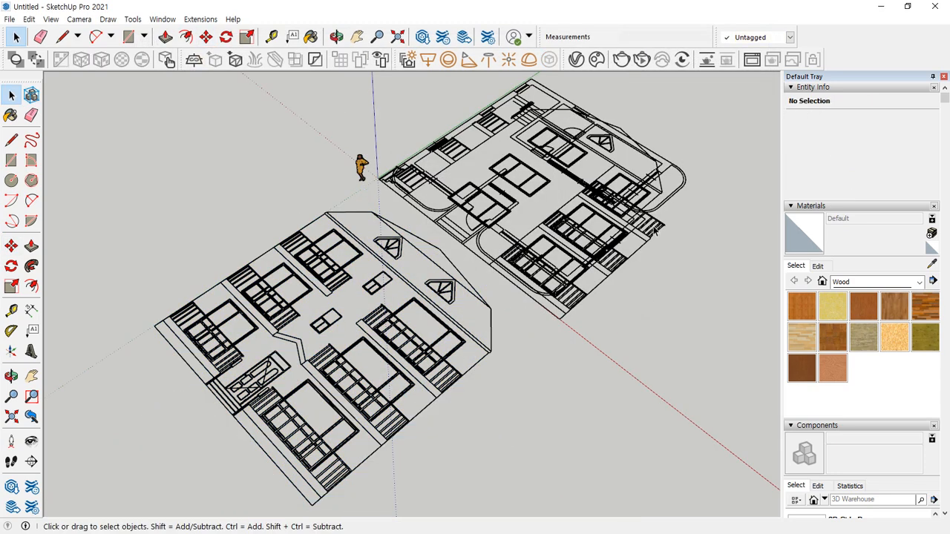
click(655, 233)
key(m)
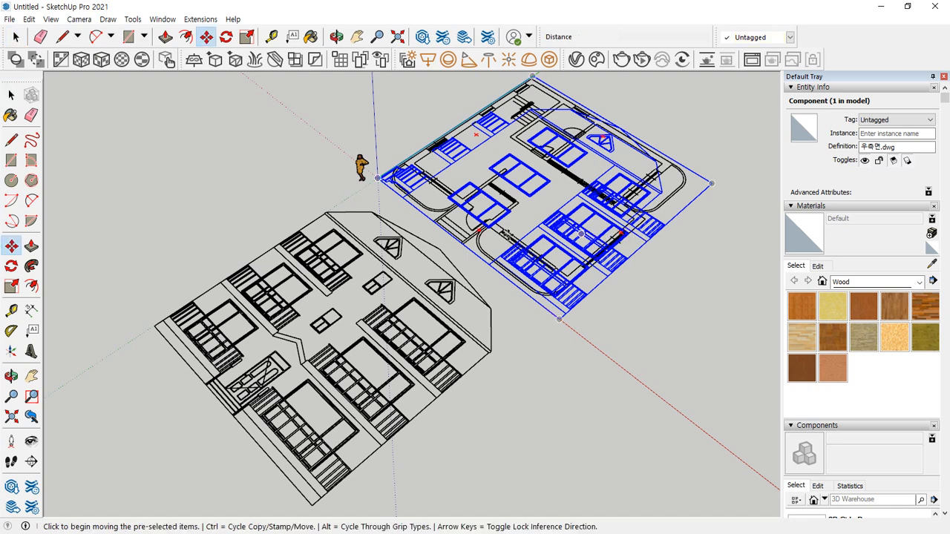
click(380, 178)
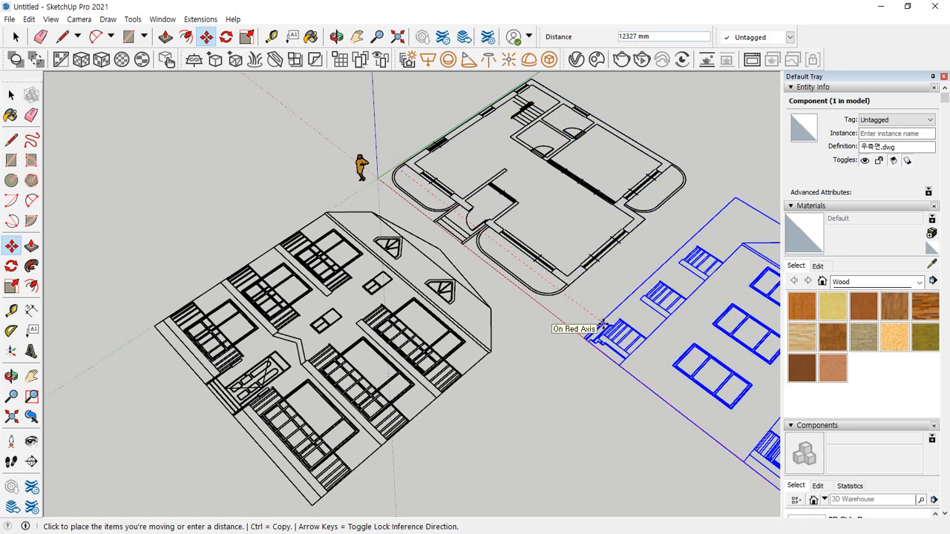
click(586, 337)
key(space)
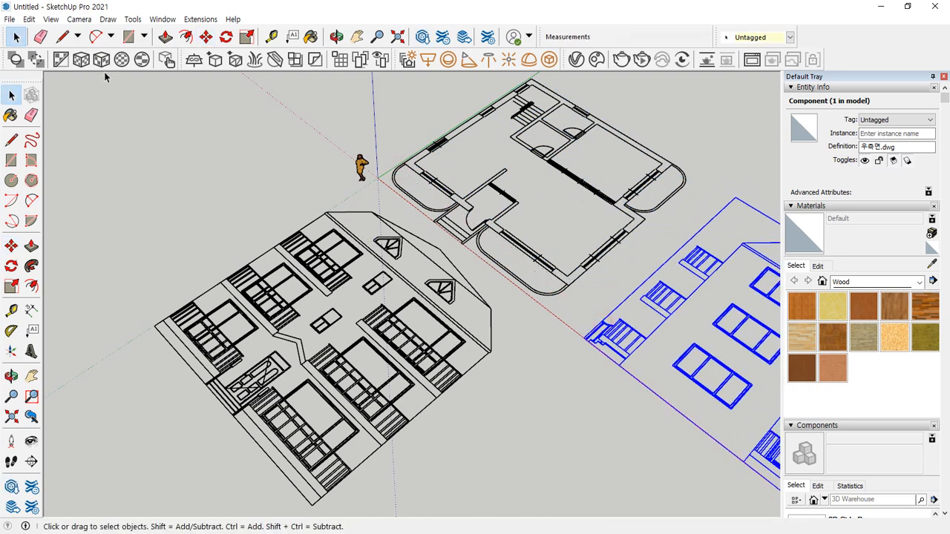
- Import the left elevation drawing 좌측.dwg into the model
click(10, 18)
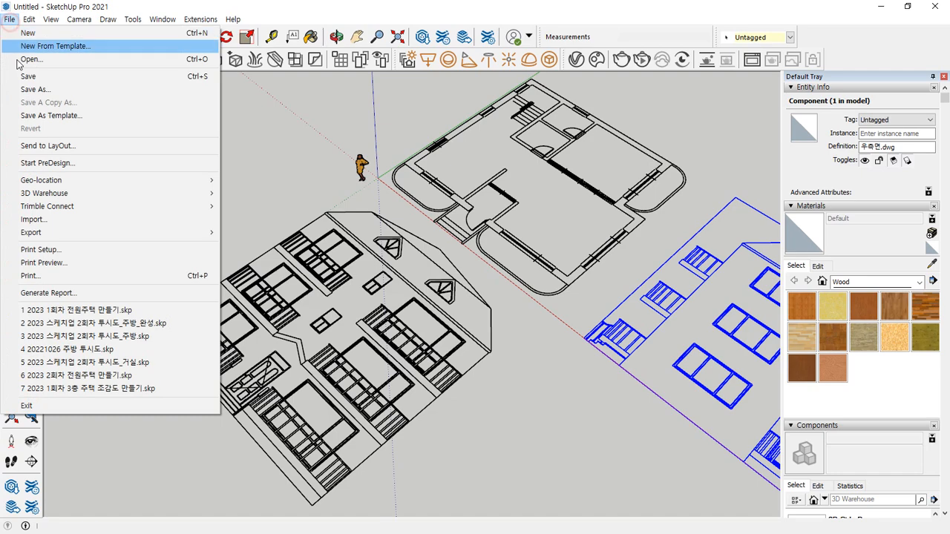
click(50, 220)
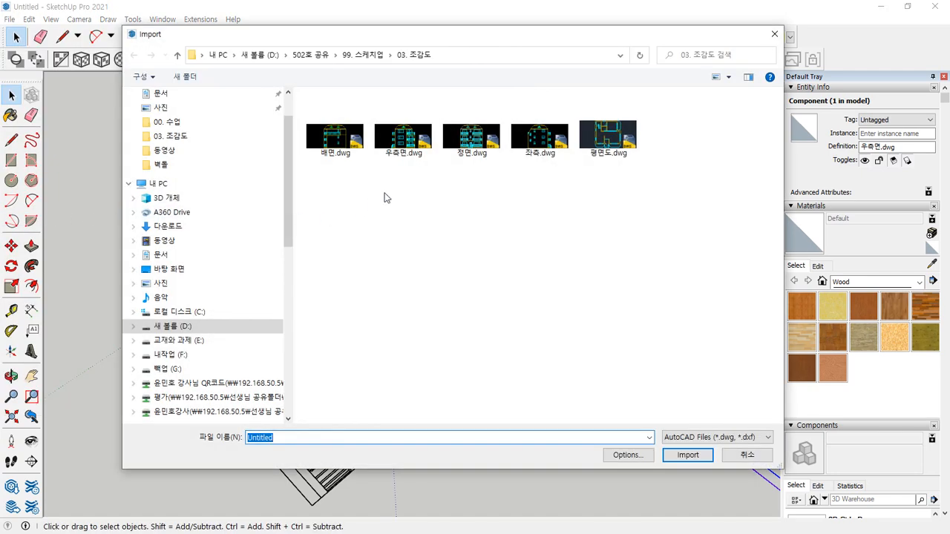
double_click(536, 141)
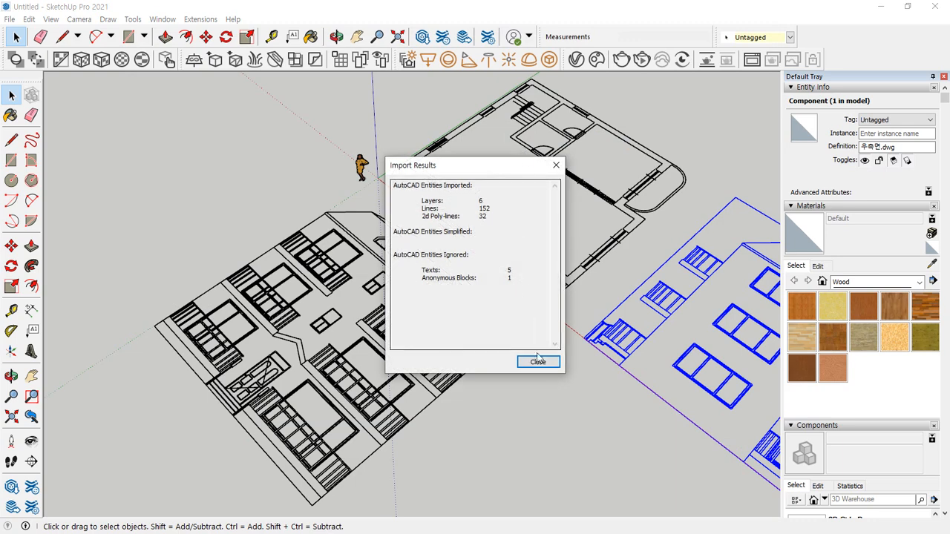
click(536, 362)
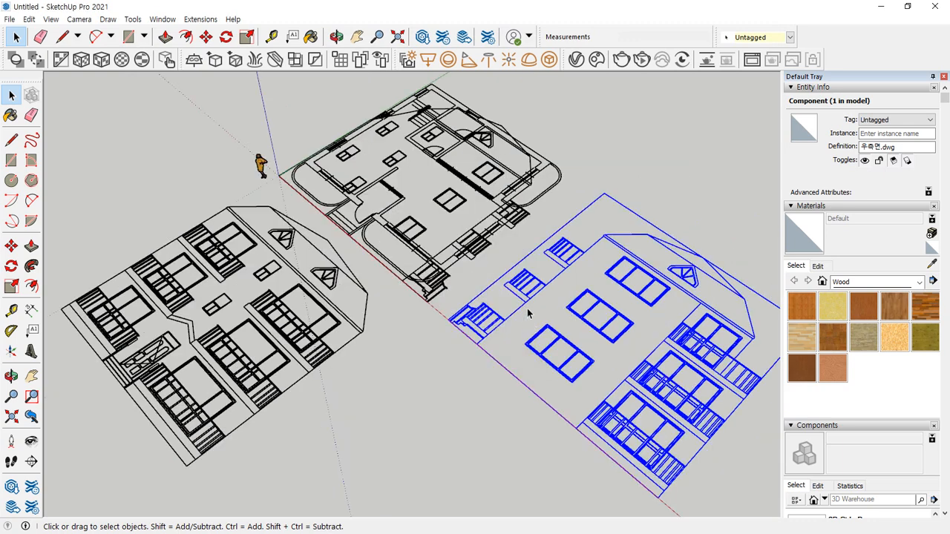
- Move the left elevation about 13600 mm along the red axis, past the origin to the left side of the floor plan
click(439, 301)
click(426, 298)
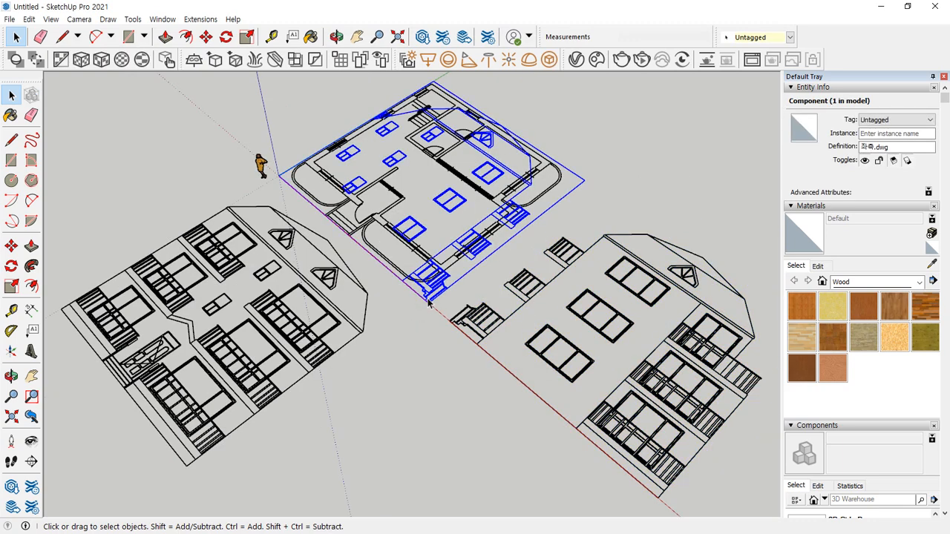
key(m)
click(427, 302)
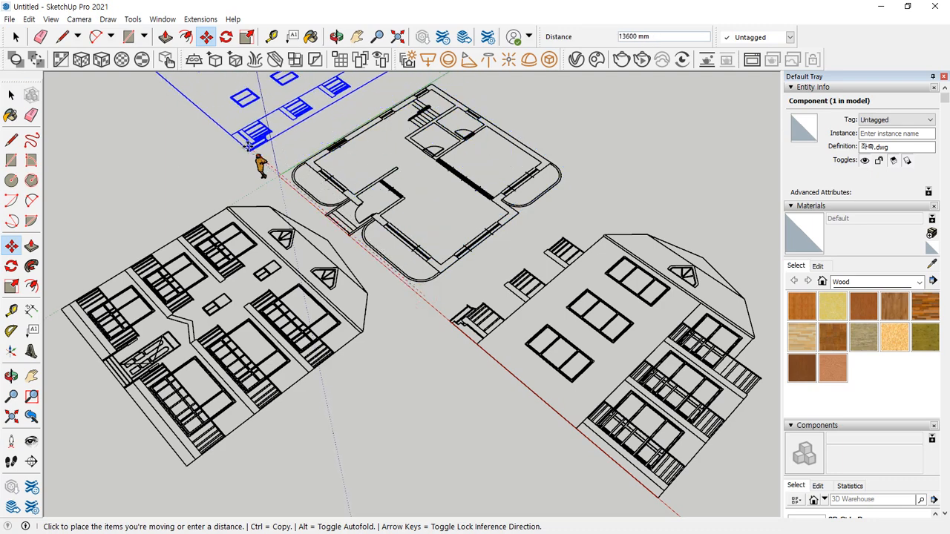
click(250, 146)
- Import the rear elevation drawing 배면.dwg into the model
scroll(252, 152, down, 3)
click(9, 19)
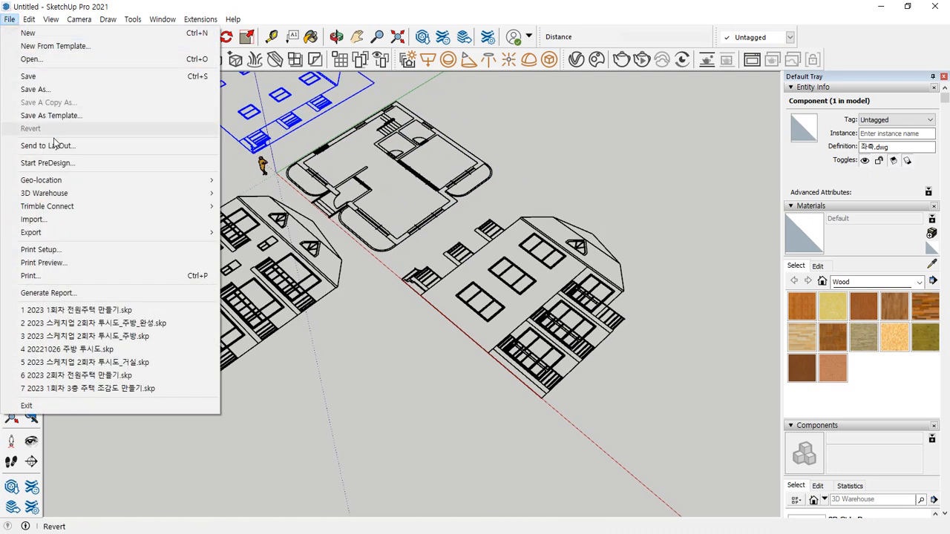
click(69, 219)
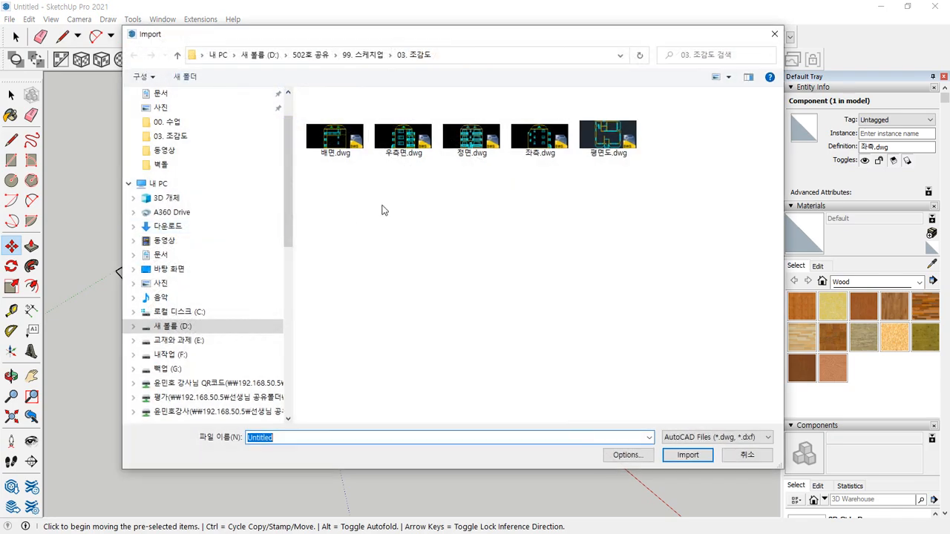
double_click(341, 145)
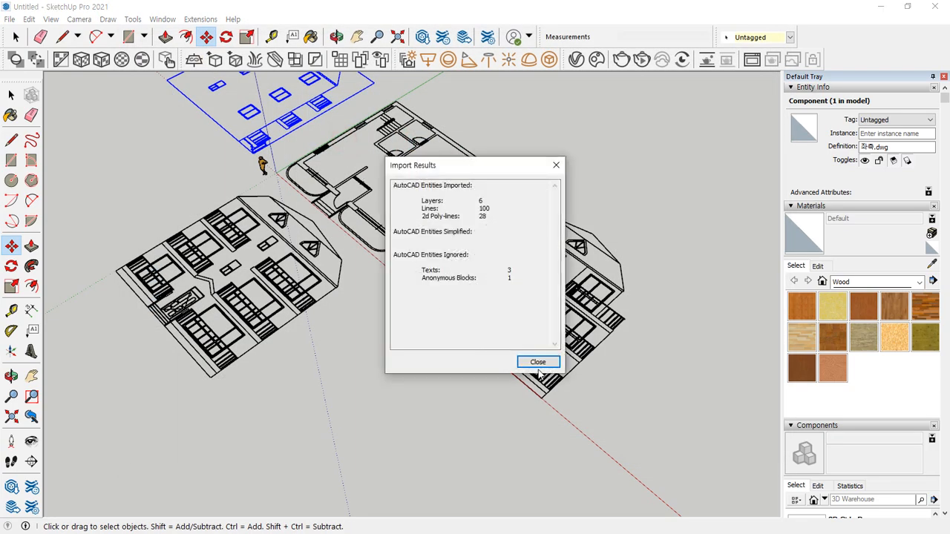
click(540, 363)
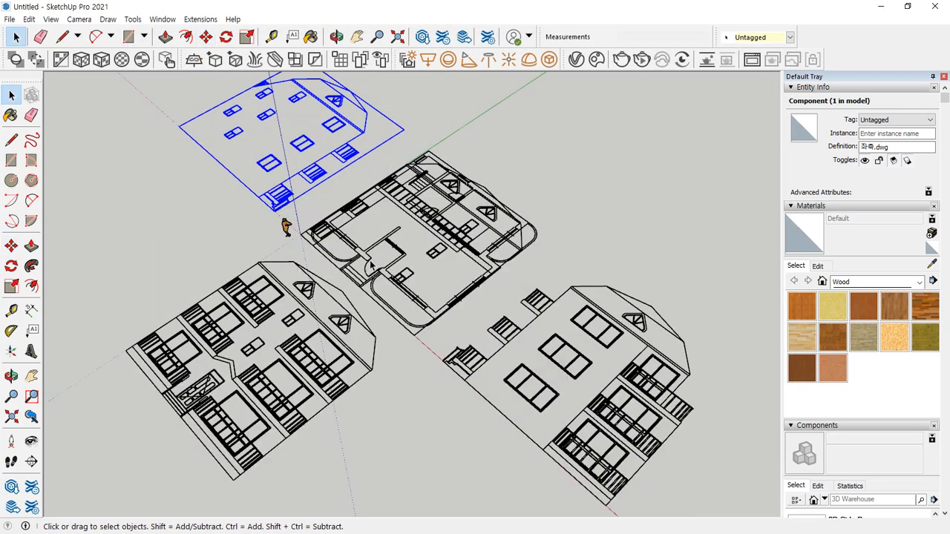
- Move the rear elevation about 13600 mm along the green axis, off the floor plan to the area behind it
click(587, 232)
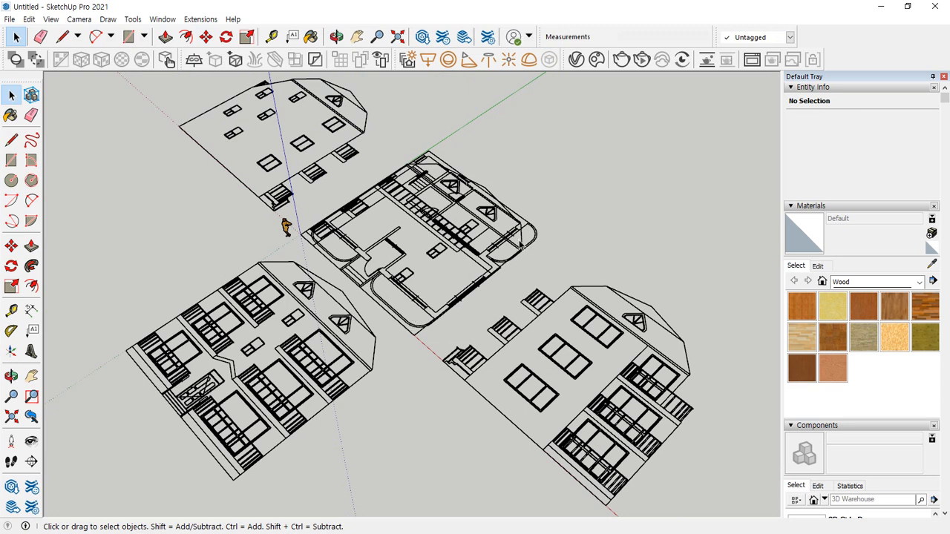
click(523, 242)
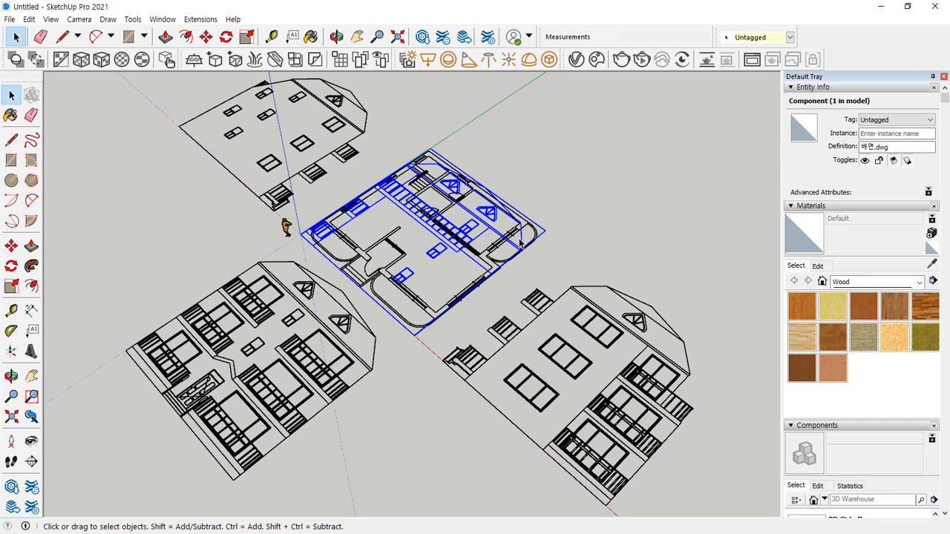
key(m)
click(522, 242)
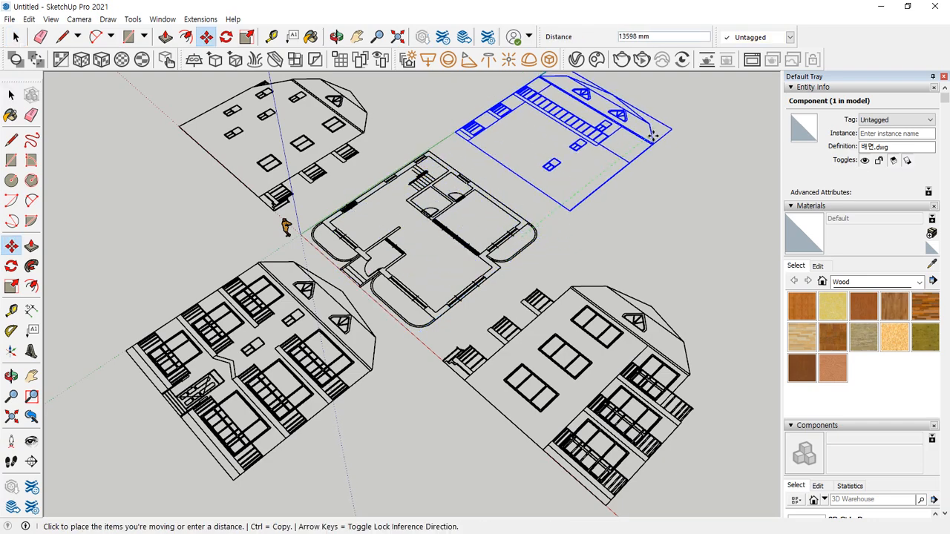
click(657, 151)
key(space)
- Examine the floor plan and the front, right, left and rear elevations arranged around it
scroll(381, 394, down, 2)
middle_drag(381, 393, 583, 429)
mouse_move(417, 308)
mouse_down()
mouse_move(333, 248)
mouse_move(432, 262)
mouse_move(395, 305)
mouse_move(306, 232)
mouse_move(407, 283)
mouse_up()
mouse_move(394, 454)
mouse_down()
mouse_move(381, 445)
mouse_move(427, 442)
mouse_move(421, 459)
mouse_up()
mouse_move(605, 269)
mouse_down()
mouse_move(594, 296)
mouse_move(609, 297)
mouse_up()
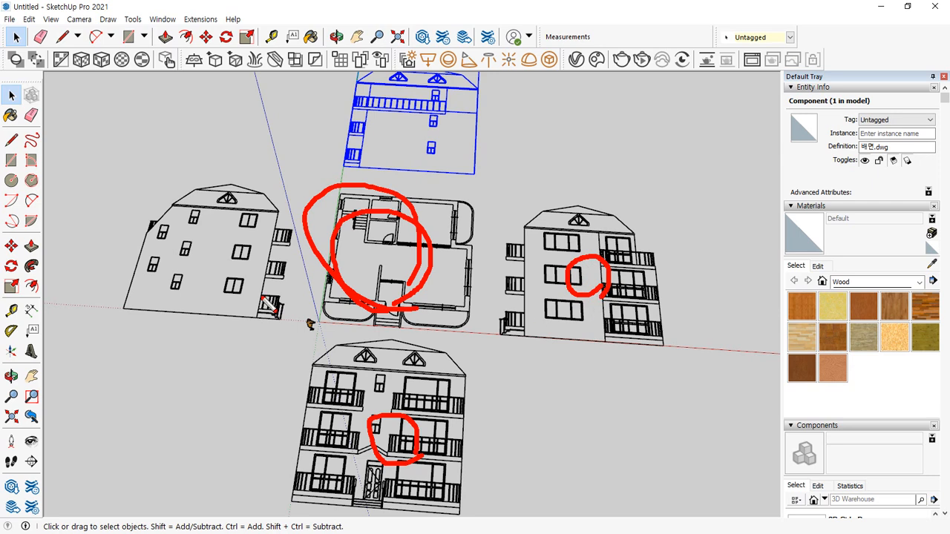
mouse_move(192, 273)
mouse_down()
mouse_move(186, 251)
mouse_move(198, 266)
mouse_up()
mouse_move(415, 142)
mouse_down()
mouse_move(392, 141)
mouse_move(417, 168)
mouse_up()
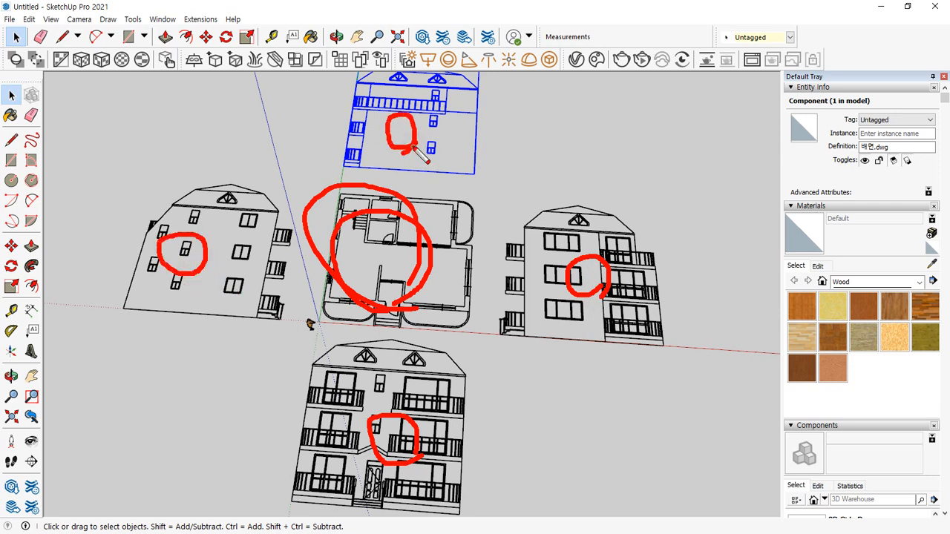
key(Escape)
- Collapse the Materials, Entity Info and Components sections to make room for the tag list, and clear the selection
click(789, 207)
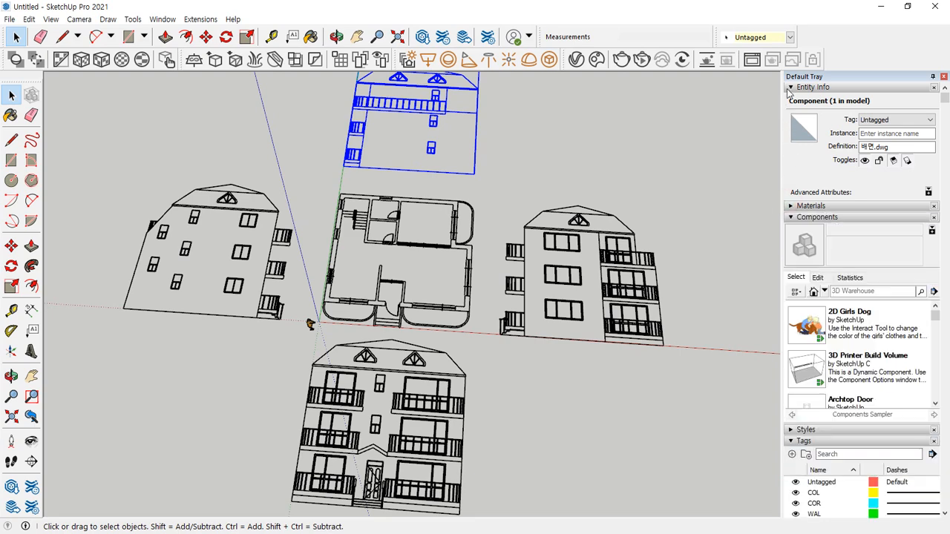
click(790, 88)
click(791, 110)
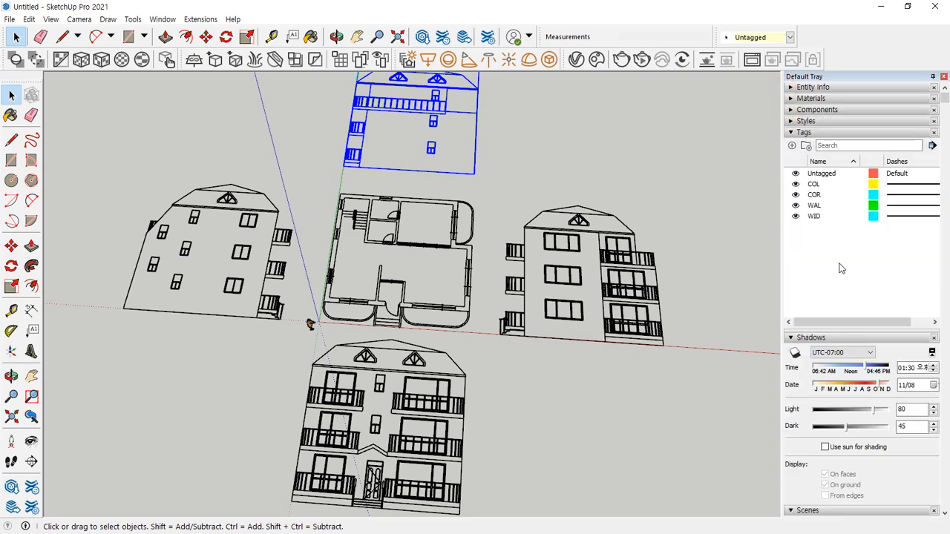
click(490, 280)
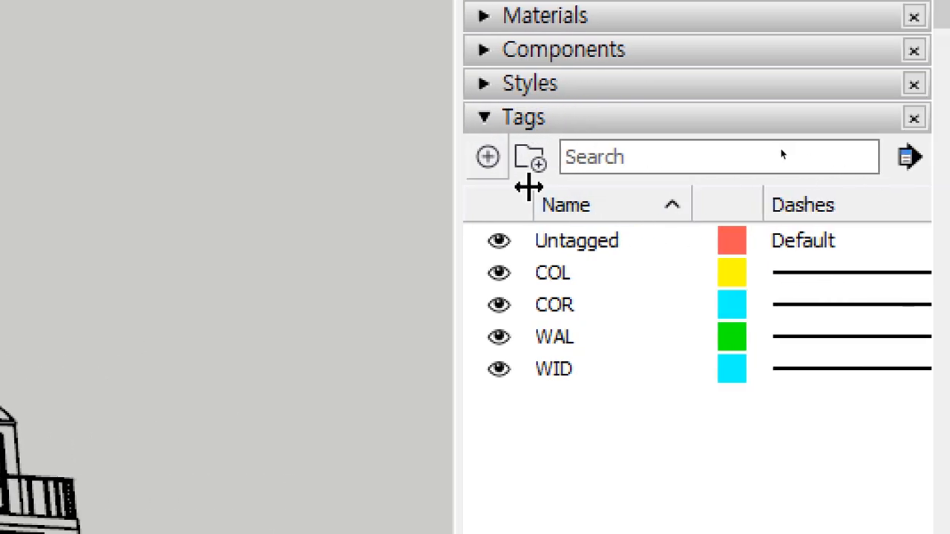
- Create a new tag named 2D 평면 for the floor plan
click(498, 158)
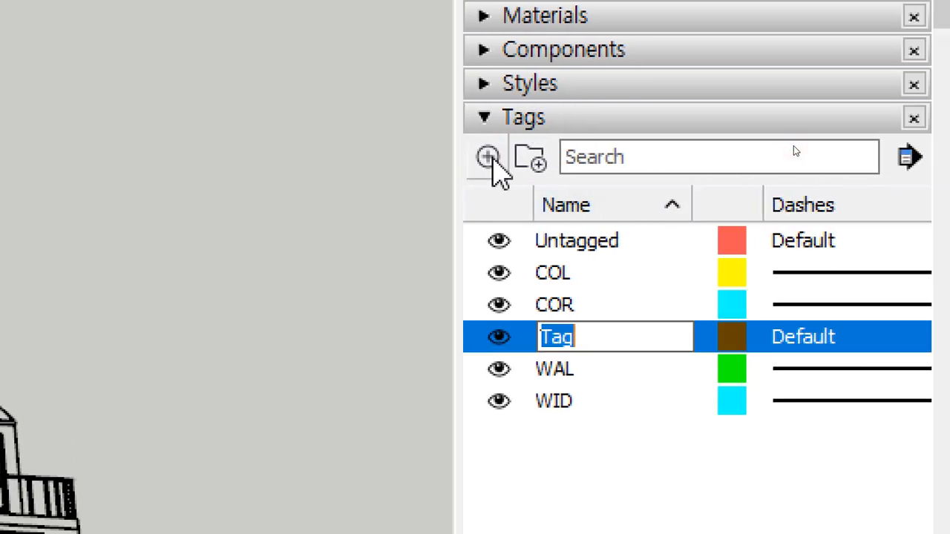
text(2D)
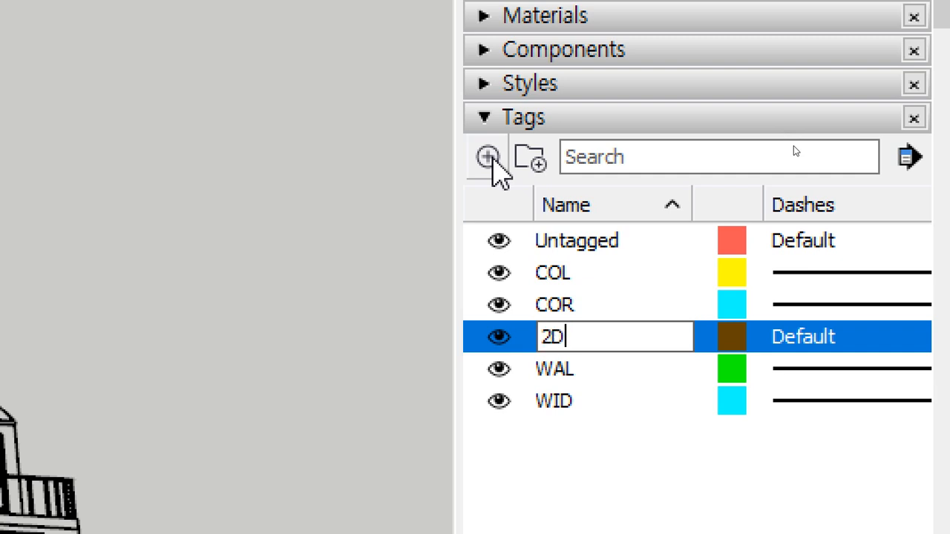
key(shift+Left)
key(shift+Left)
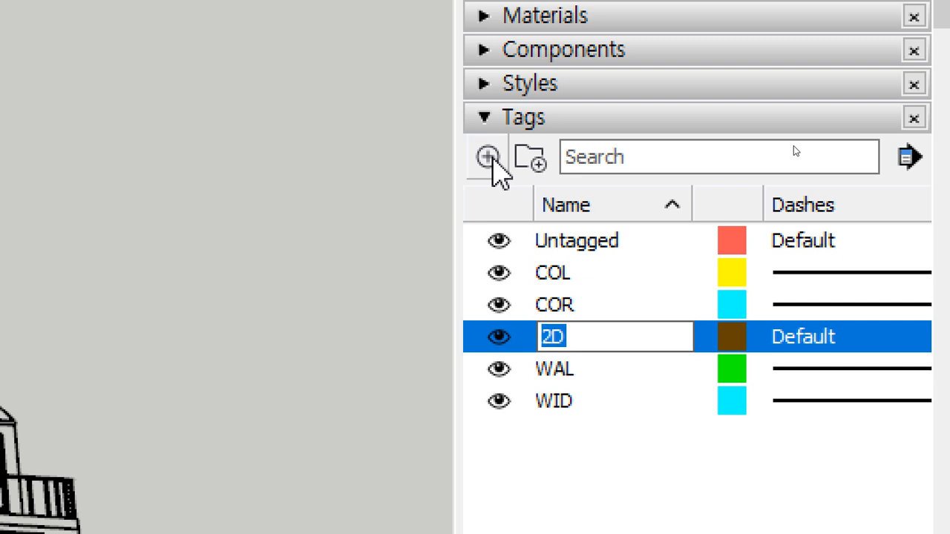
key(End)
text(평면)
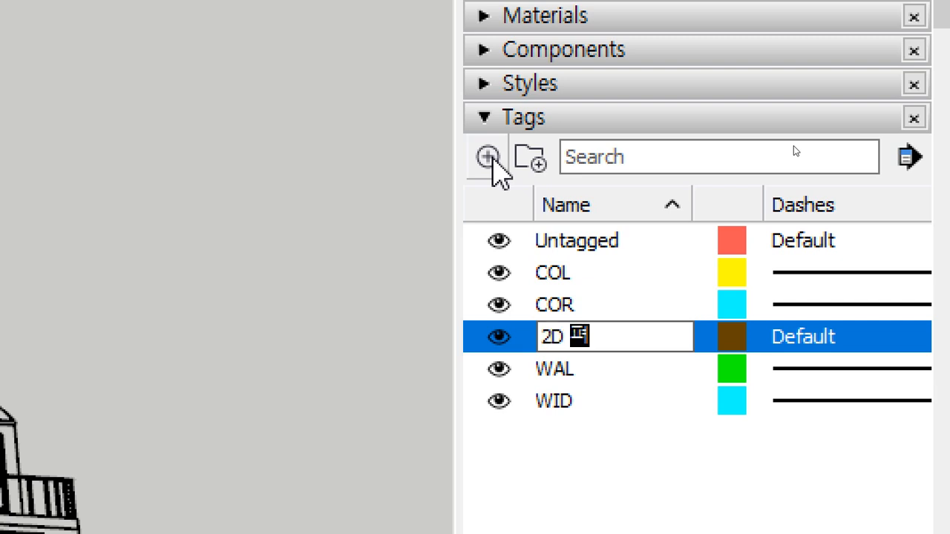
key(shift+Home)
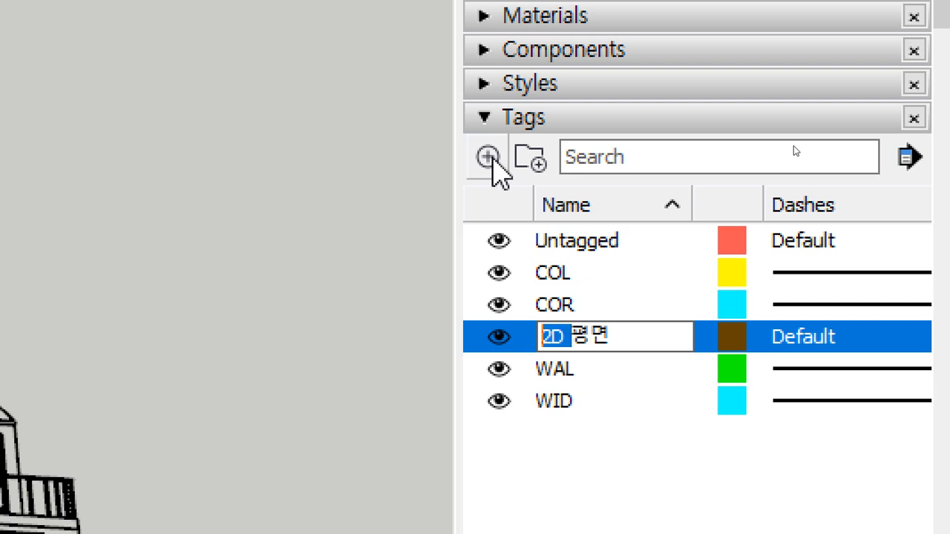
key(Return)
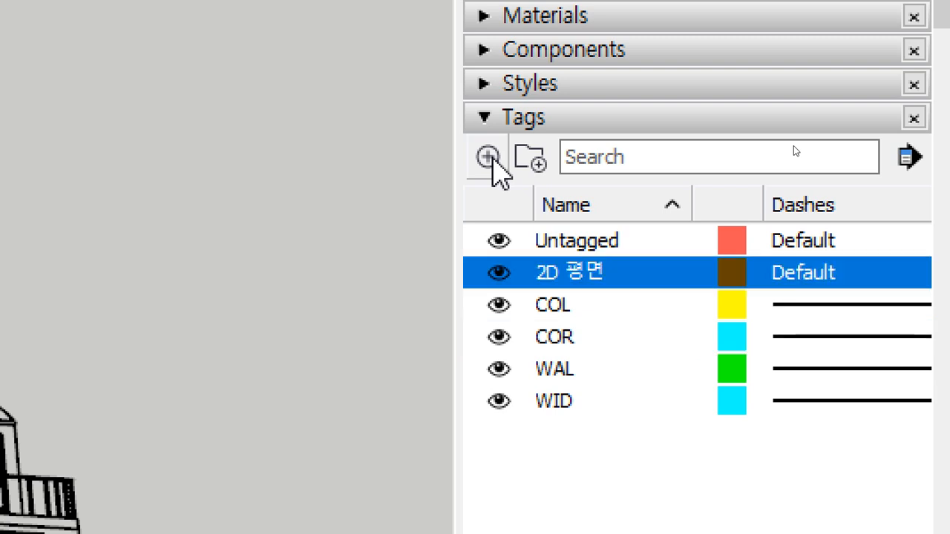
- Create two more tags named 2D 정면 and 2D 우측 for the front and right elevations
click(492, 157)
text(2D 정)
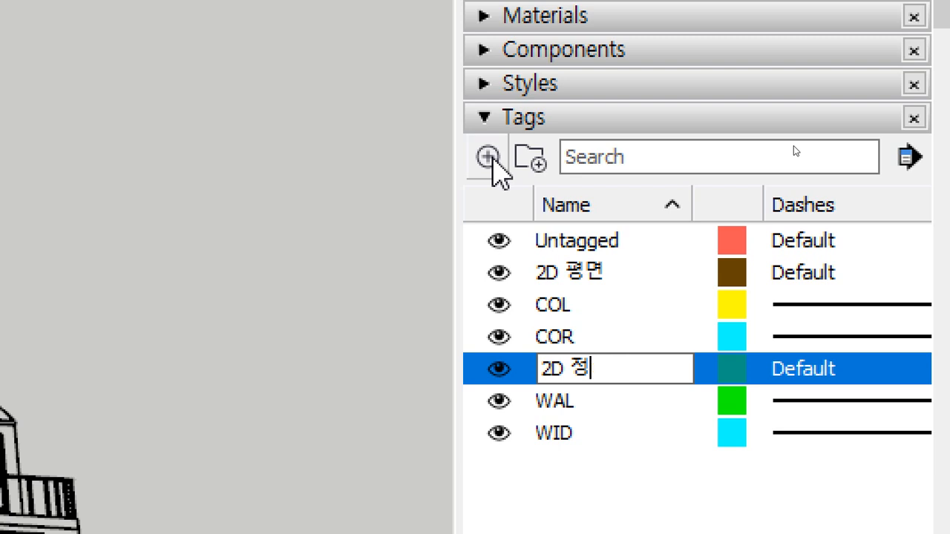
text(면)
key(Return)
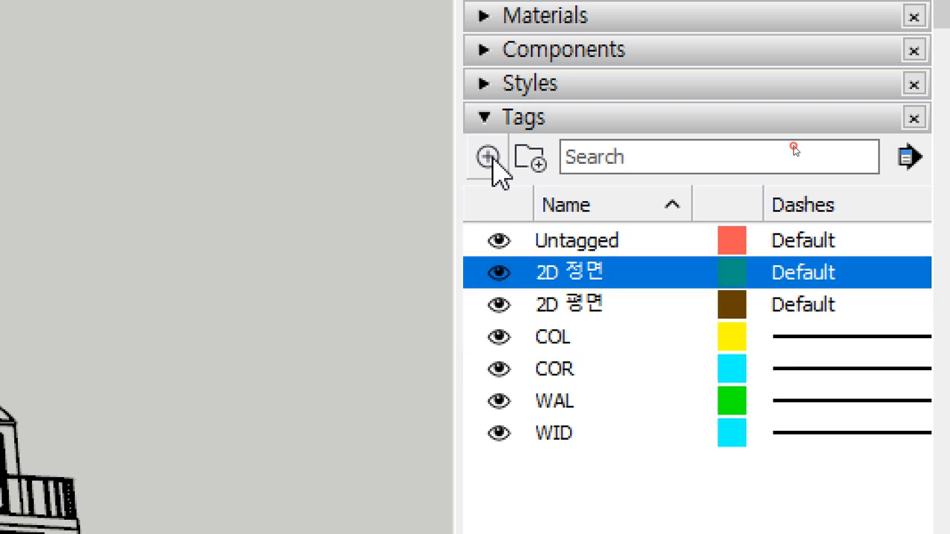
click(491, 157)
text(2D )
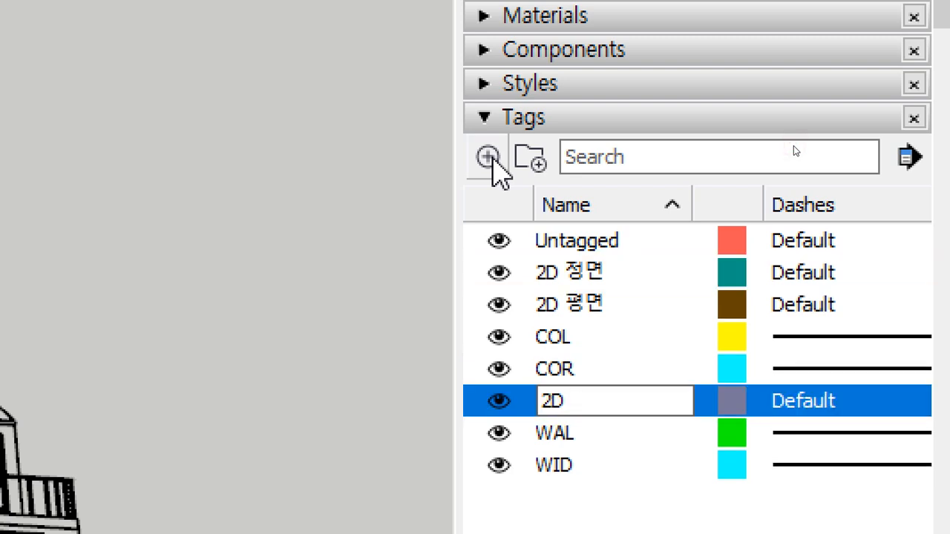
text(우측)
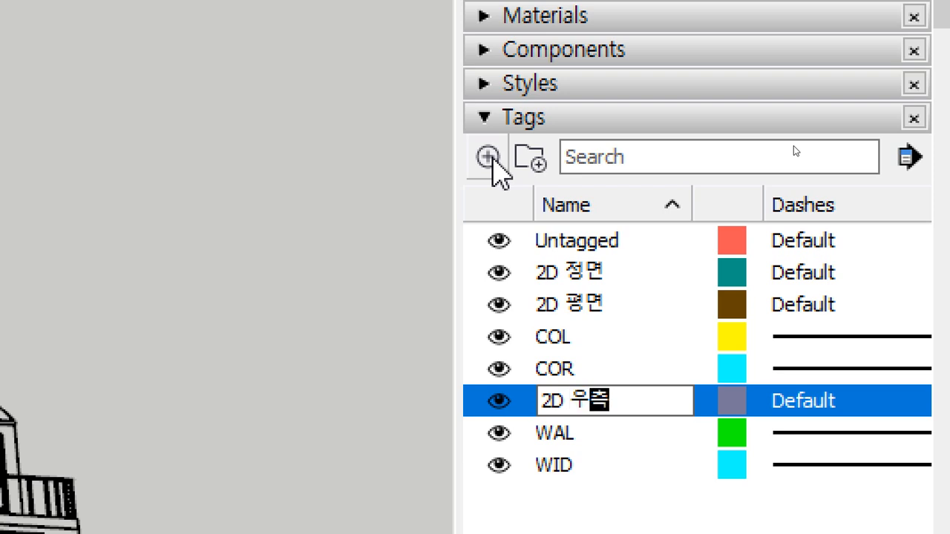
click(794, 146)
- Create the tags 2D 좌측 and 2D 배면 for the left and rear elevations
click(488, 158)
text(2D )
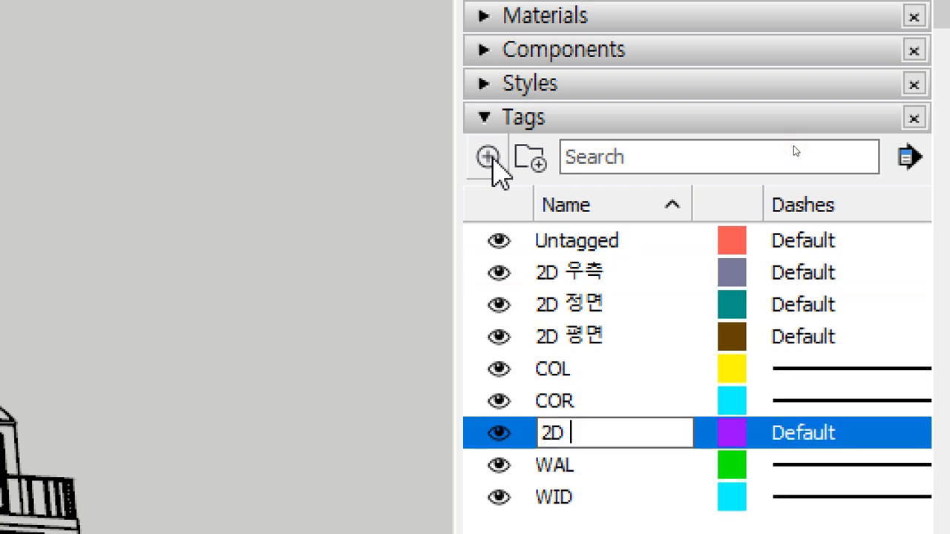
text(좌측)
click(793, 145)
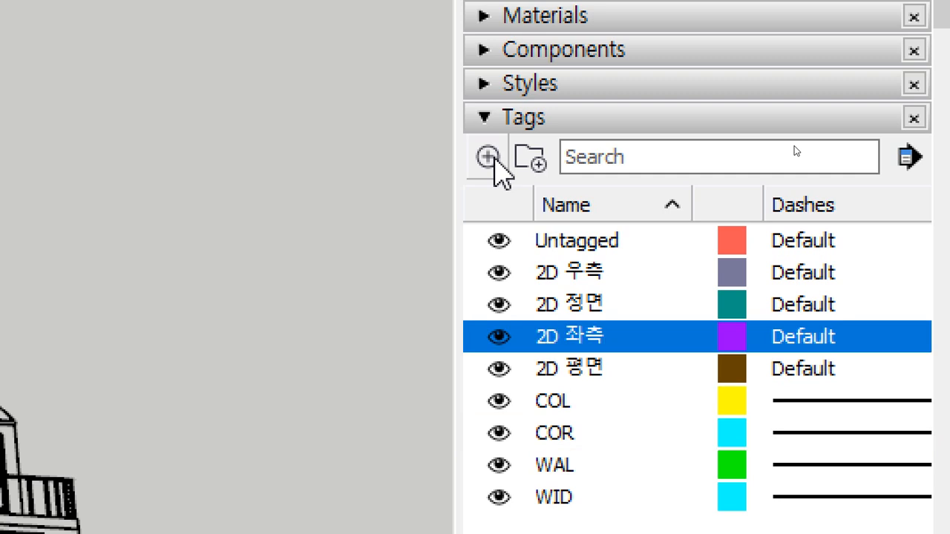
click(489, 157)
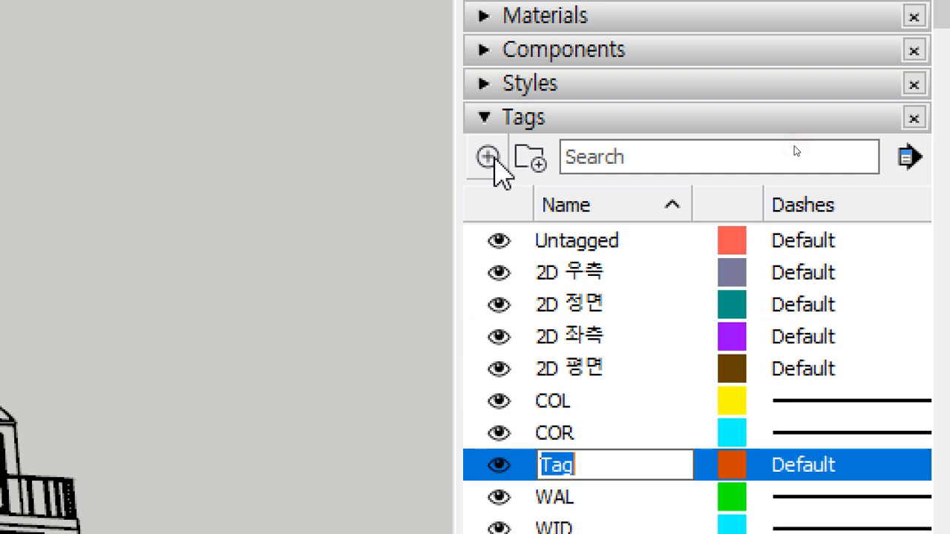
text(2D 배)
text(며)
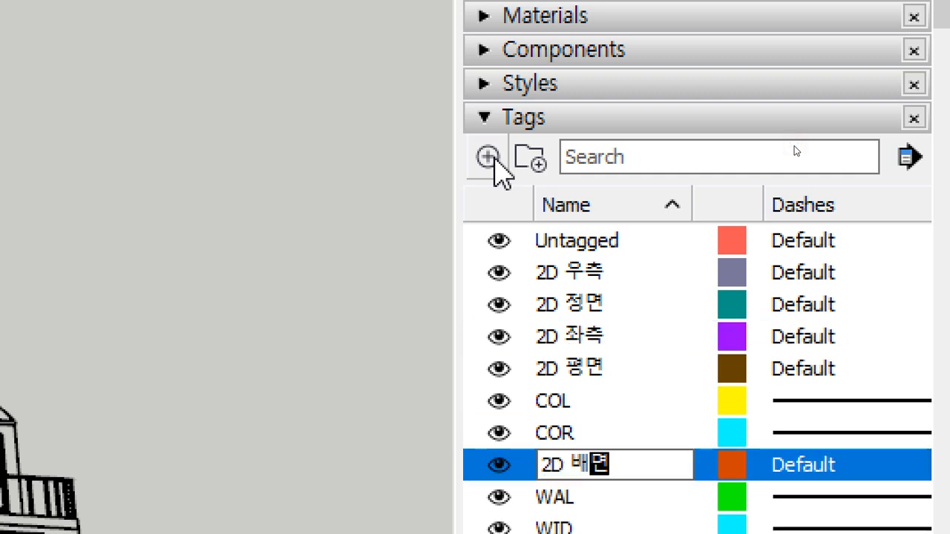
key(Return)
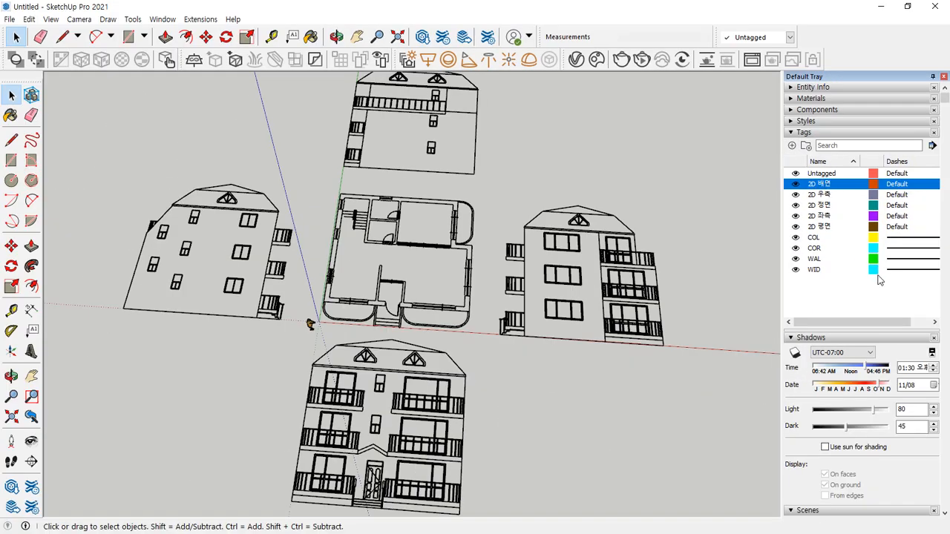
- Assign the floor plan component in the centre of the drawings to the tag 2D 평면
click(473, 197)
click(824, 87)
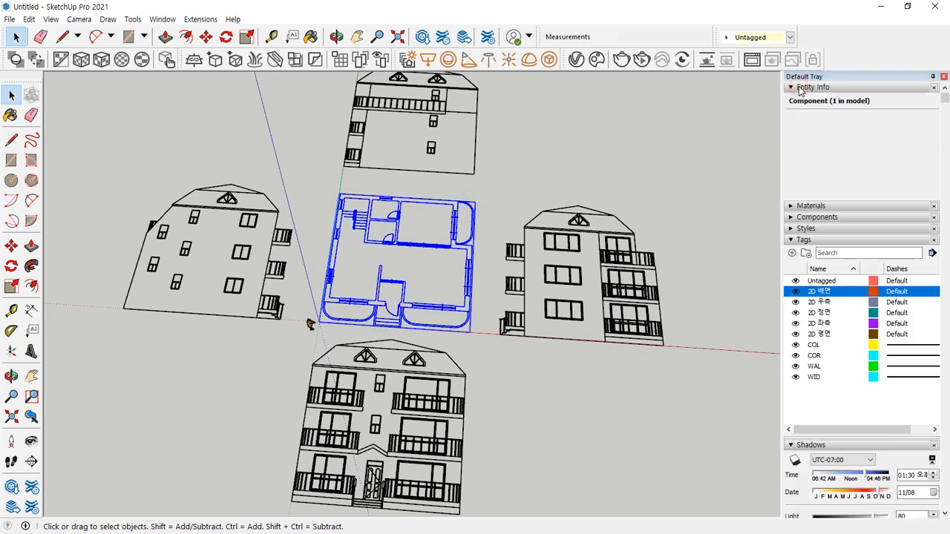
click(930, 122)
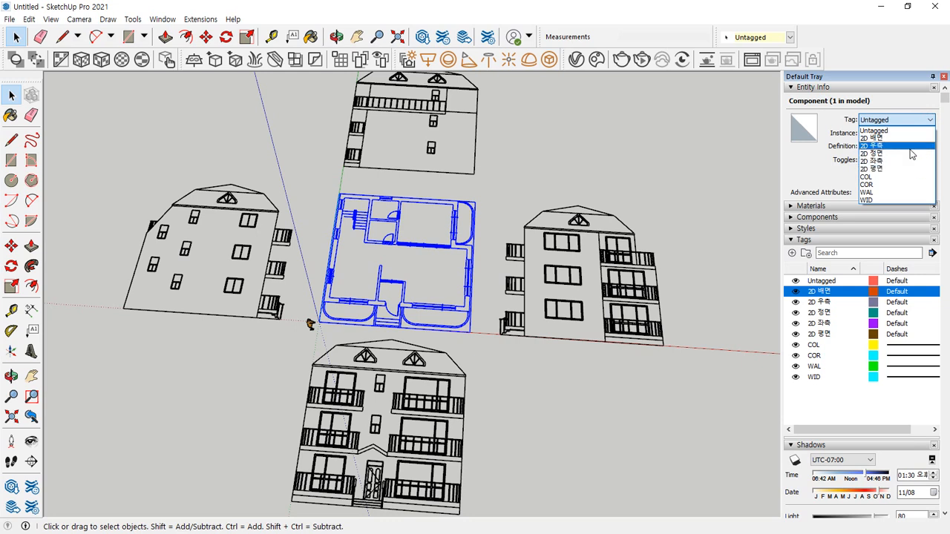
click(902, 170)
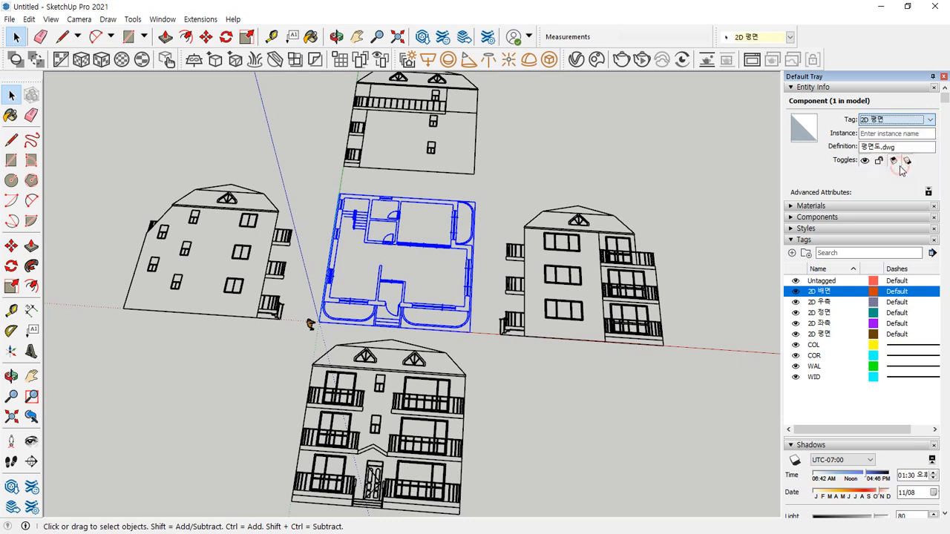
- Open the floor plan component for editing and assign all of its edges to the tag 2D 평면
right_click(451, 250)
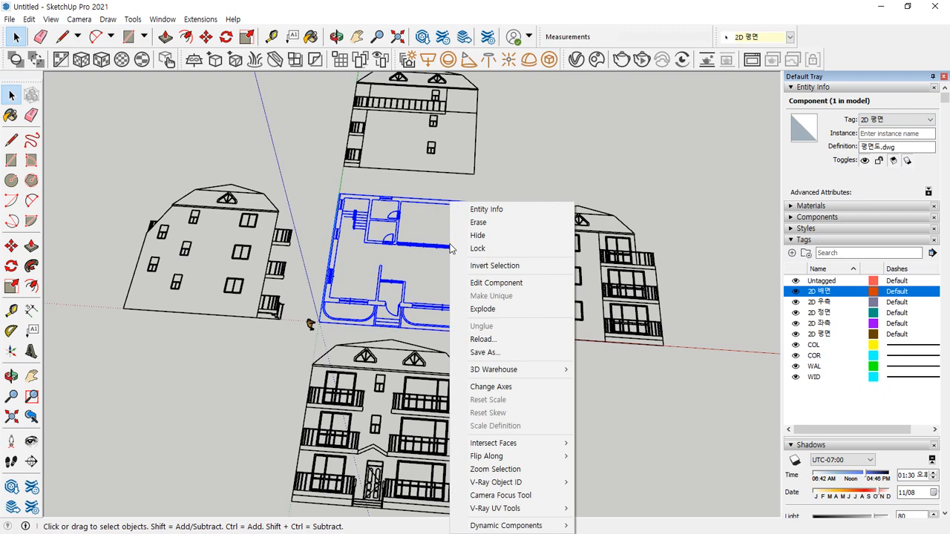
click(508, 285)
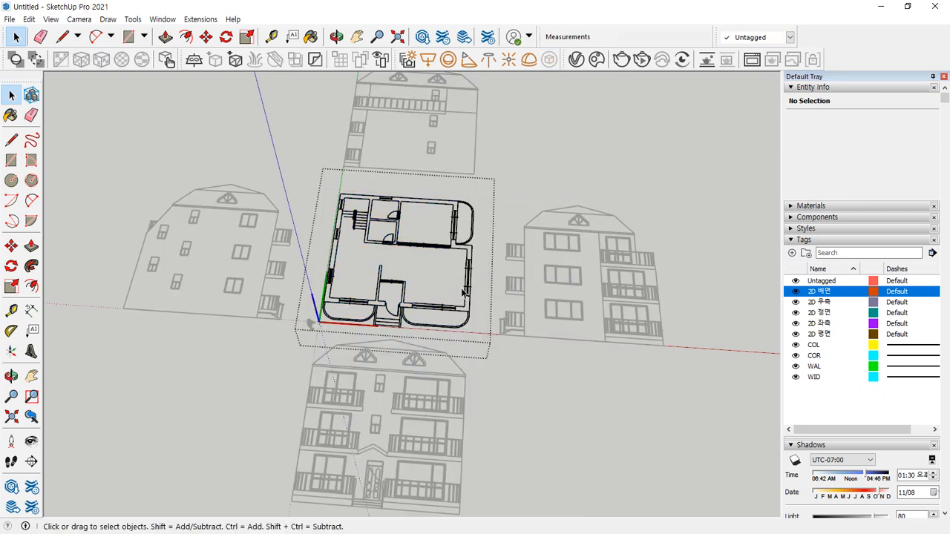
drag(302, 174, 475, 356)
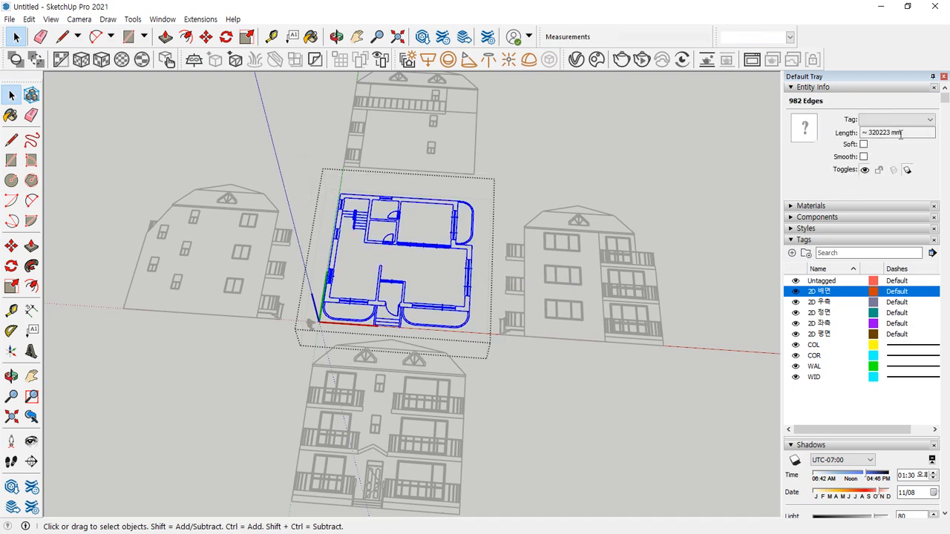
click(898, 120)
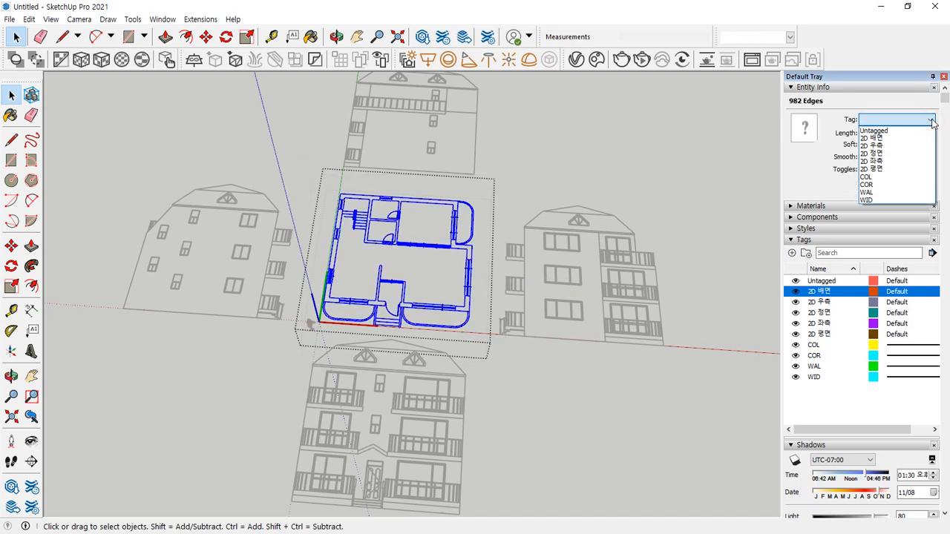
click(900, 170)
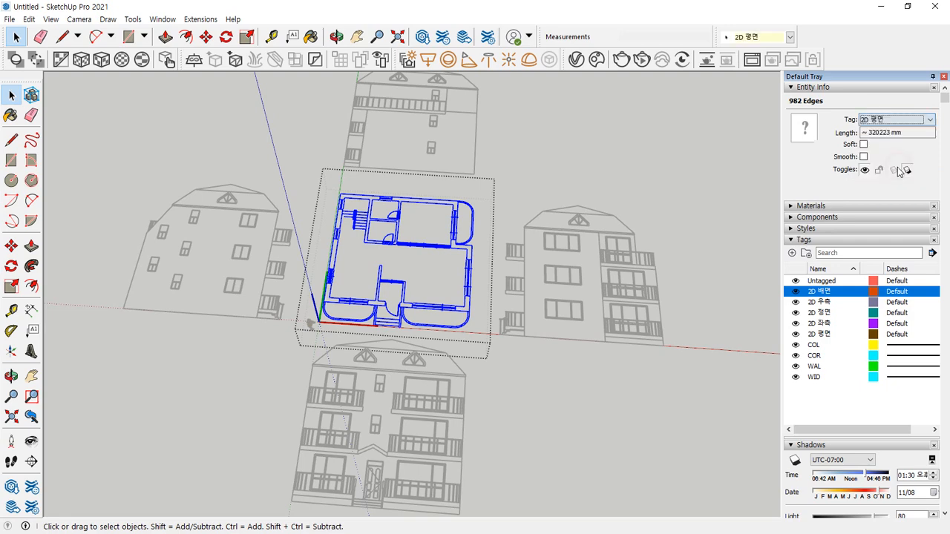
- Close the floor plan component and assign the front elevation component below it to the tag 2D 정면
click(665, 228)
middle_drag(415, 377, 468, 297)
click(439, 313)
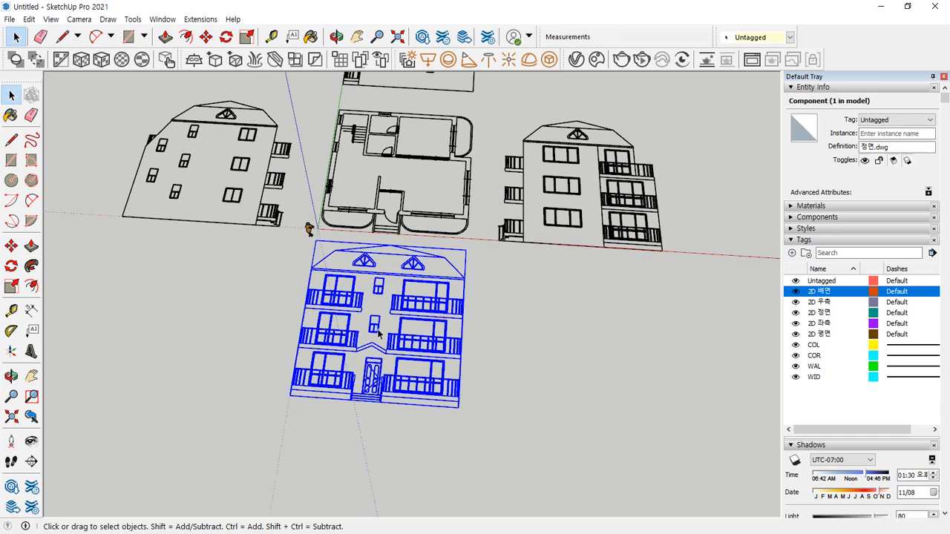
drag(901, 133, 881, 146)
key(Escape)
click(928, 120)
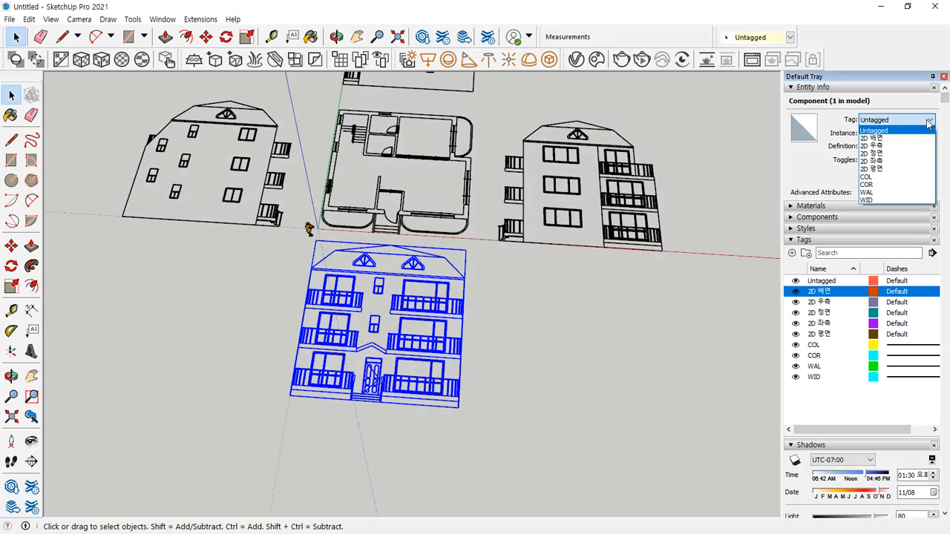
click(907, 154)
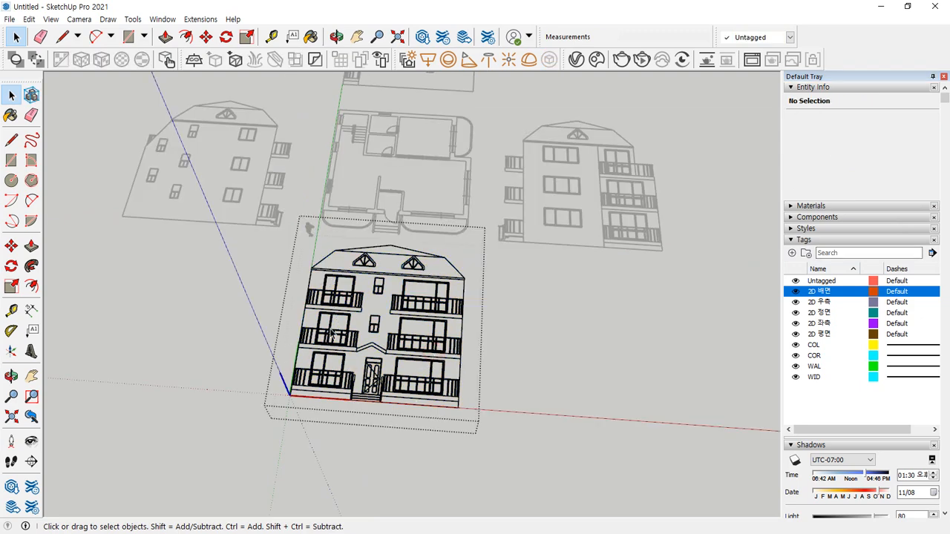
- Select all edges inside the front elevation component, assign them to the tag 2D 정면 and close the component
drag(252, 232, 529, 498)
click(919, 122)
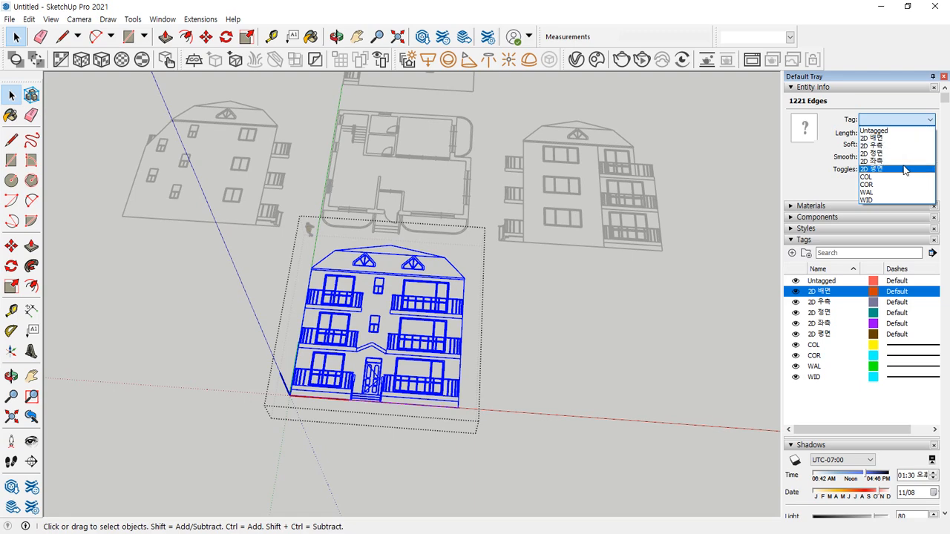
click(899, 154)
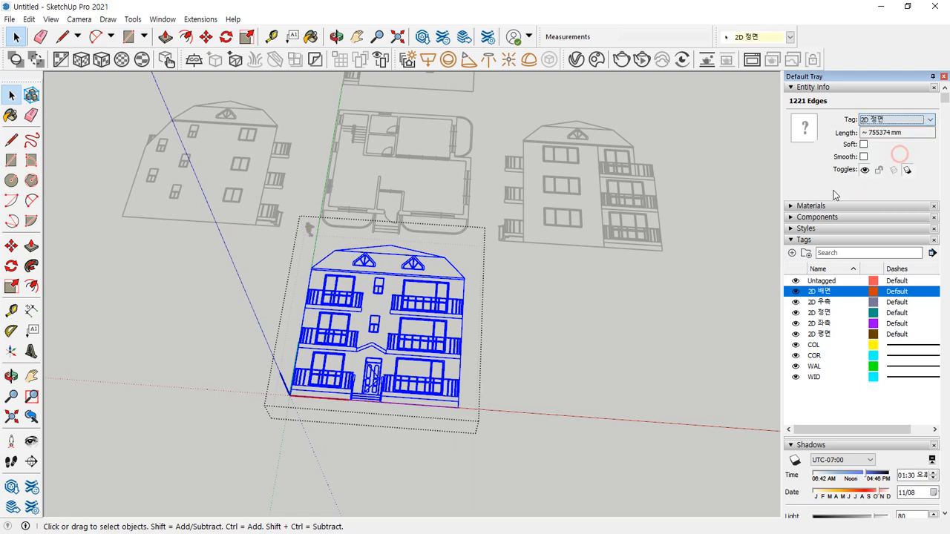
click(602, 333)
- Assign the right elevation component beside the floor plan to the tag 2D 우측
middle_drag(535, 264, 550, 273)
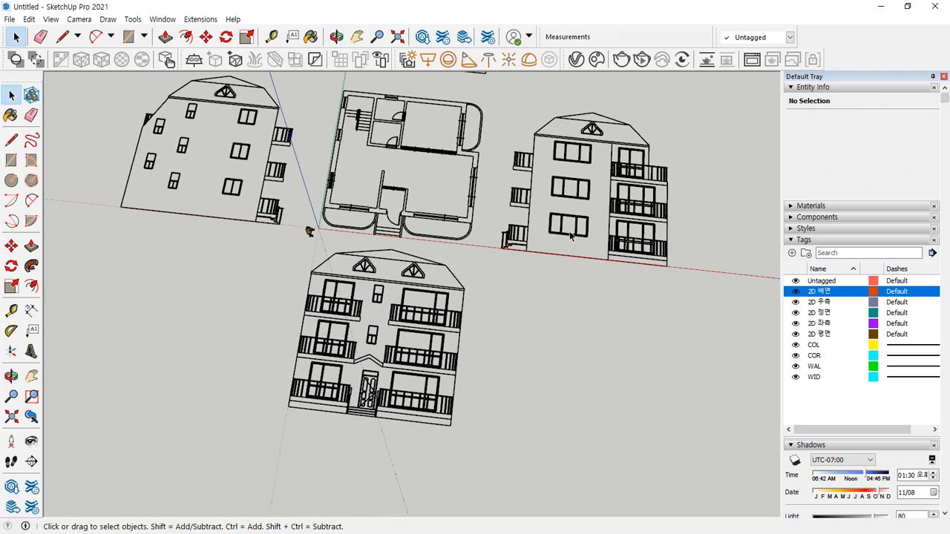
shift+middle_drag(577, 228, 489, 278)
click(490, 286)
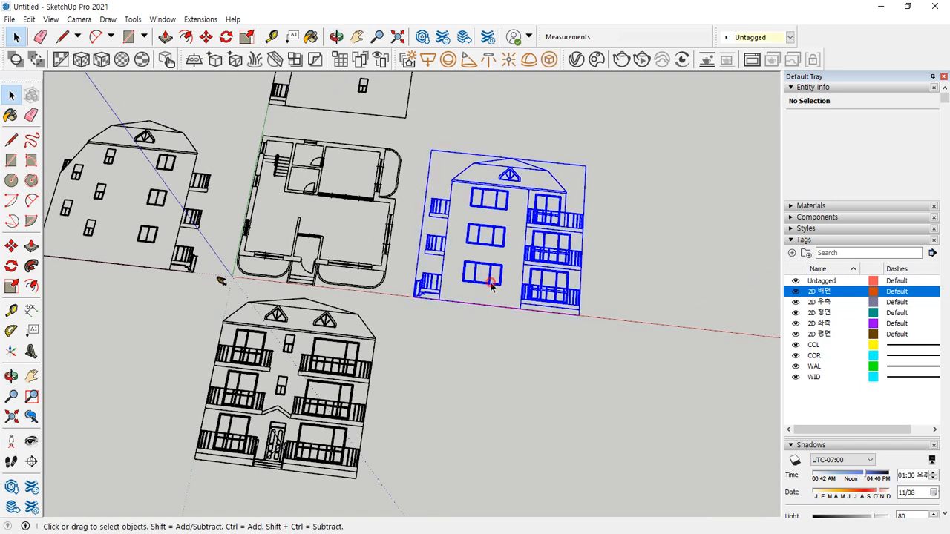
click(925, 121)
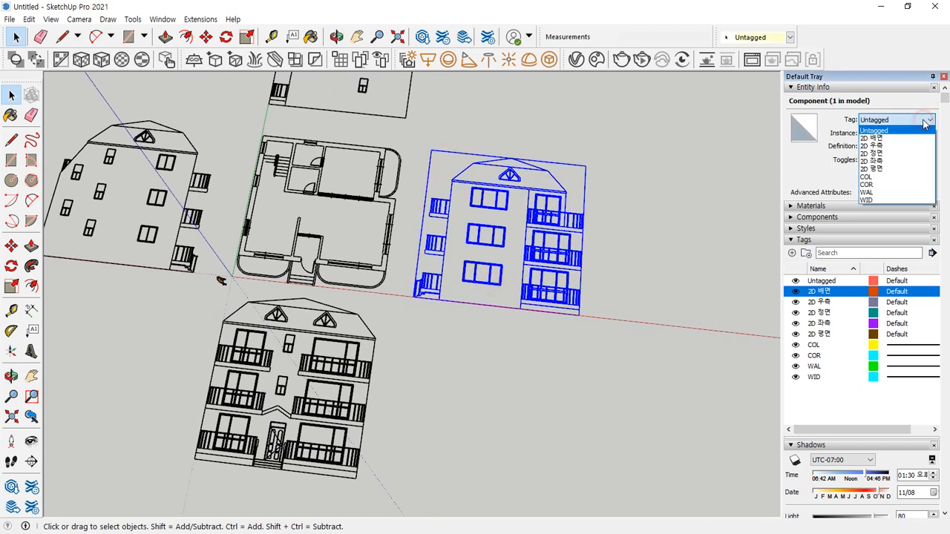
click(892, 148)
- Open the right elevation component, assign all of its edges to the tag 2D 우측 and close it
double_click(570, 227)
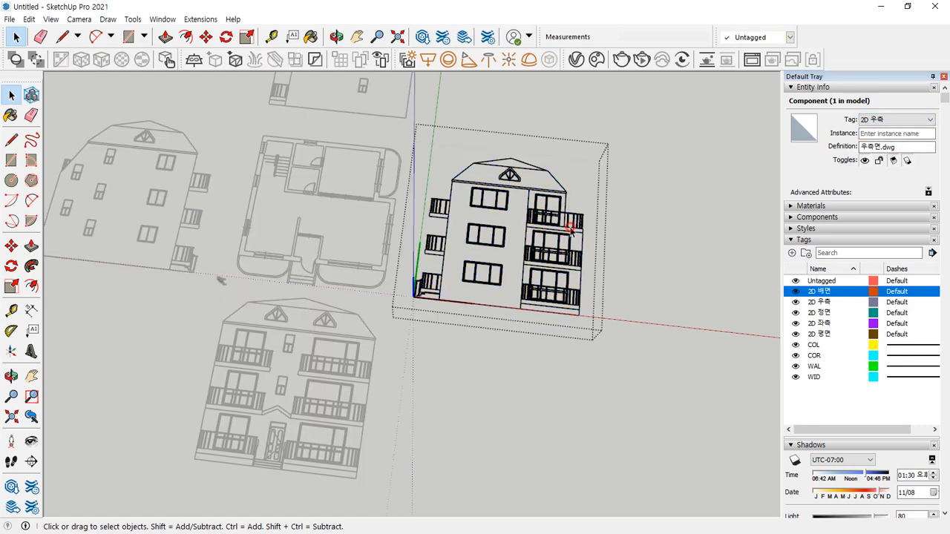
drag(373, 132, 634, 358)
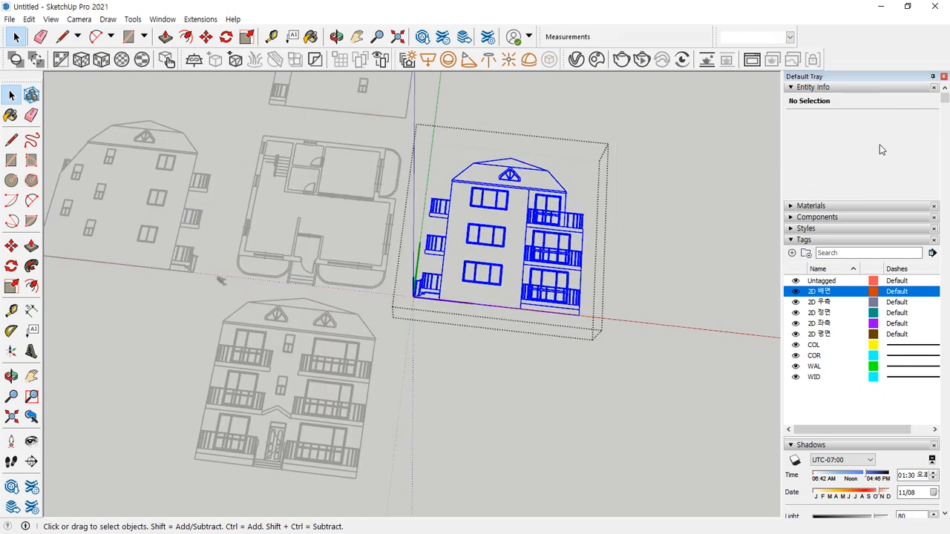
click(931, 120)
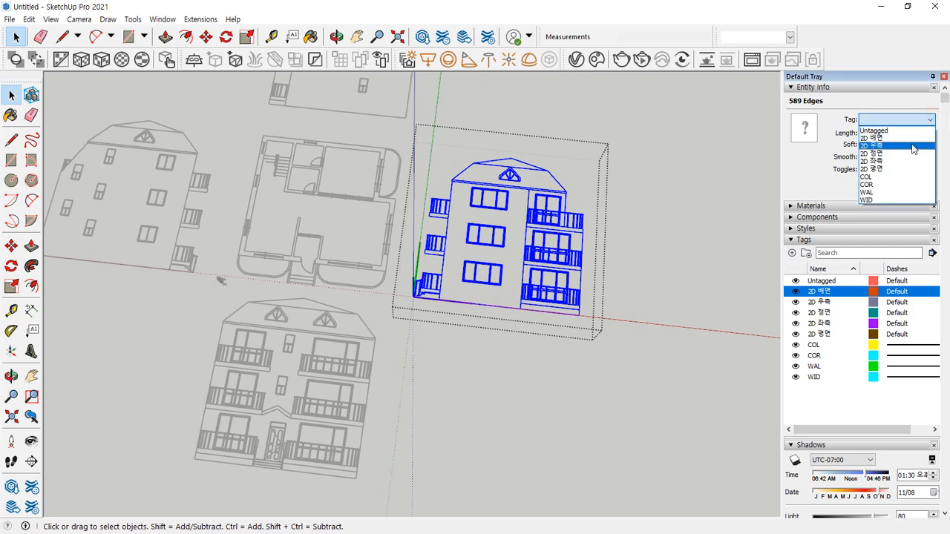
click(875, 145)
click(655, 203)
- Assign the left elevation component beside the floor plan to the tag 2D 좌측
middle_drag(627, 215, 350, 271)
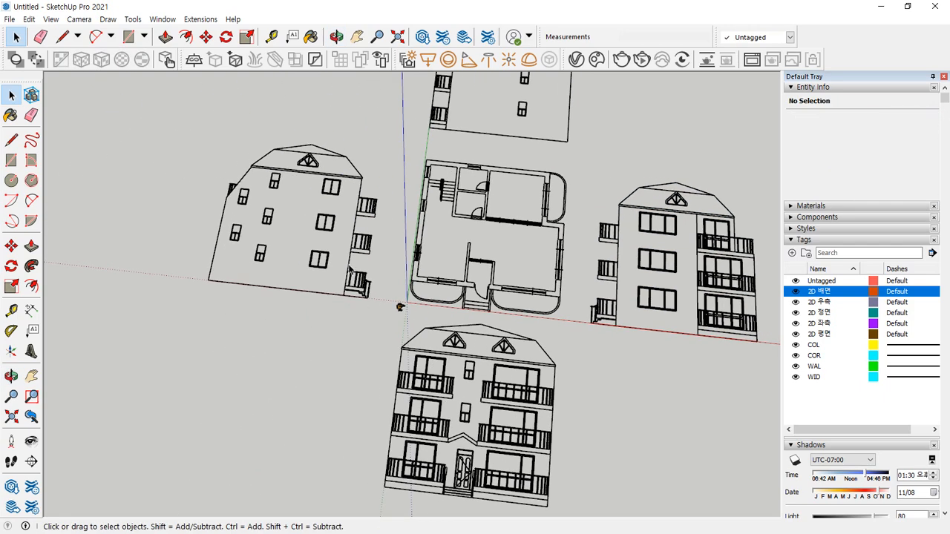
click(327, 279)
click(917, 121)
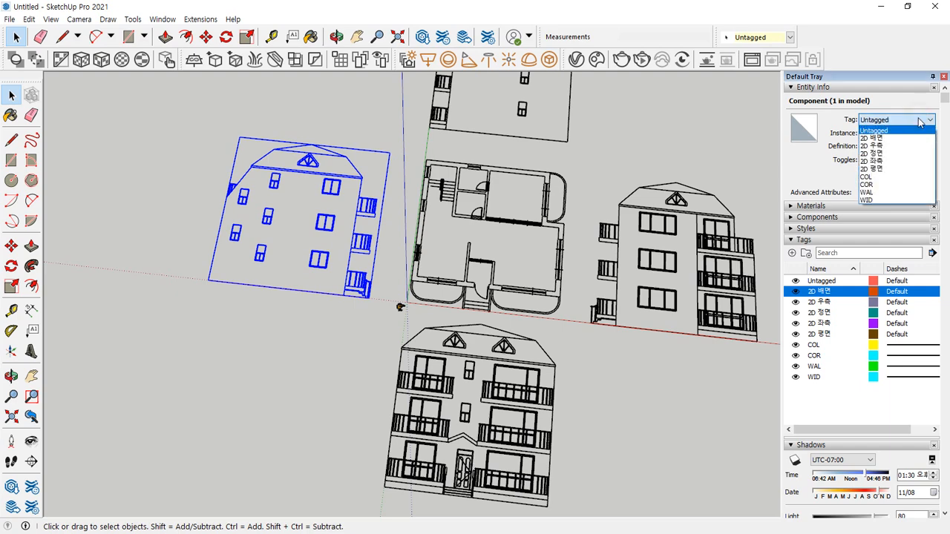
click(893, 161)
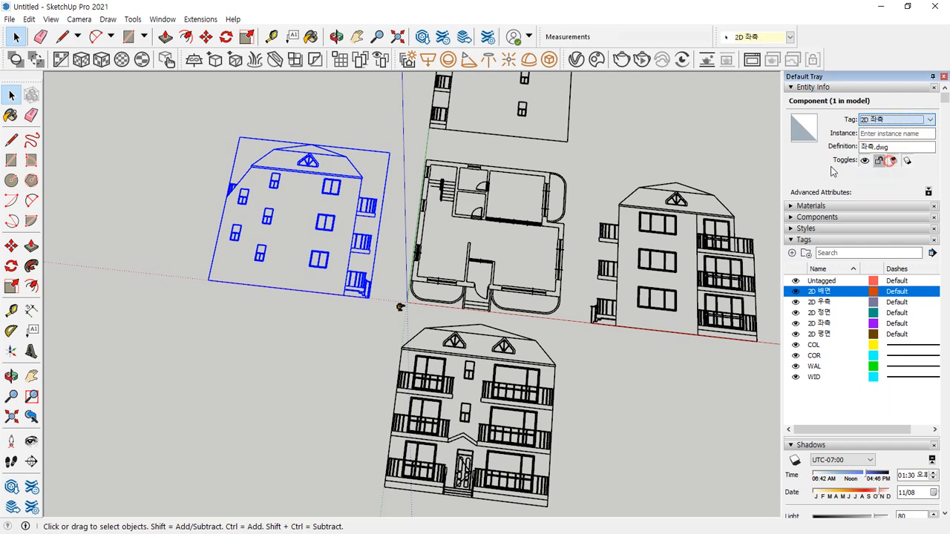
- Open the left elevation component, assign all of its edges to the tag 2D 좌측 and close it
double_click(354, 242)
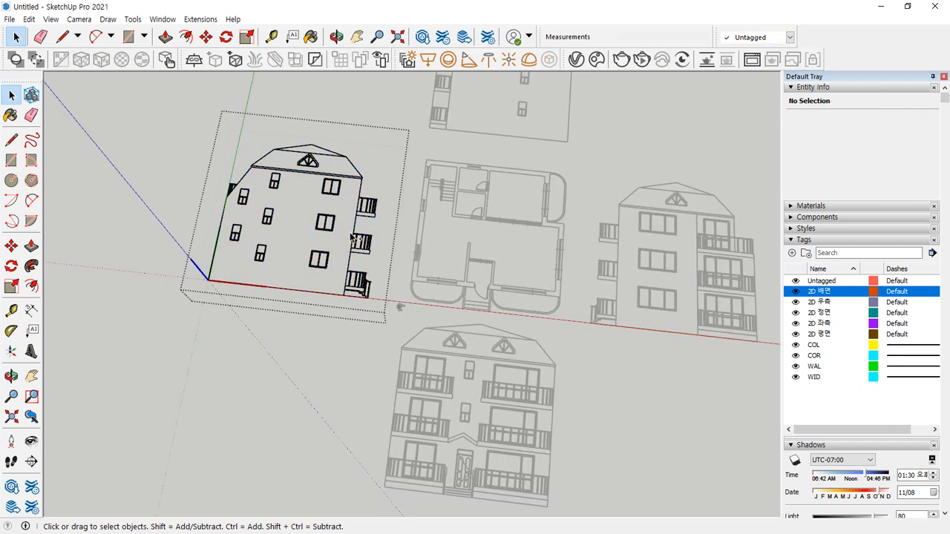
key(ctrl+a)
click(913, 120)
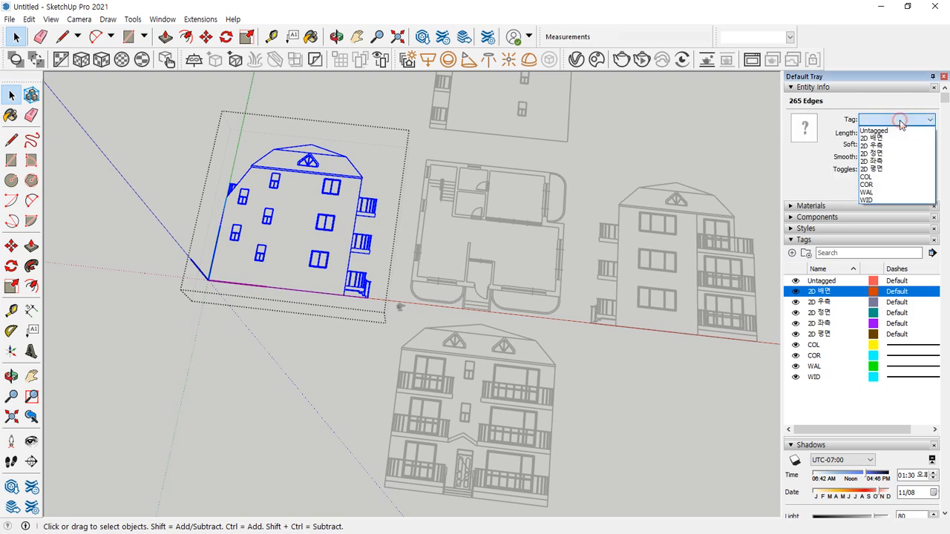
click(889, 161)
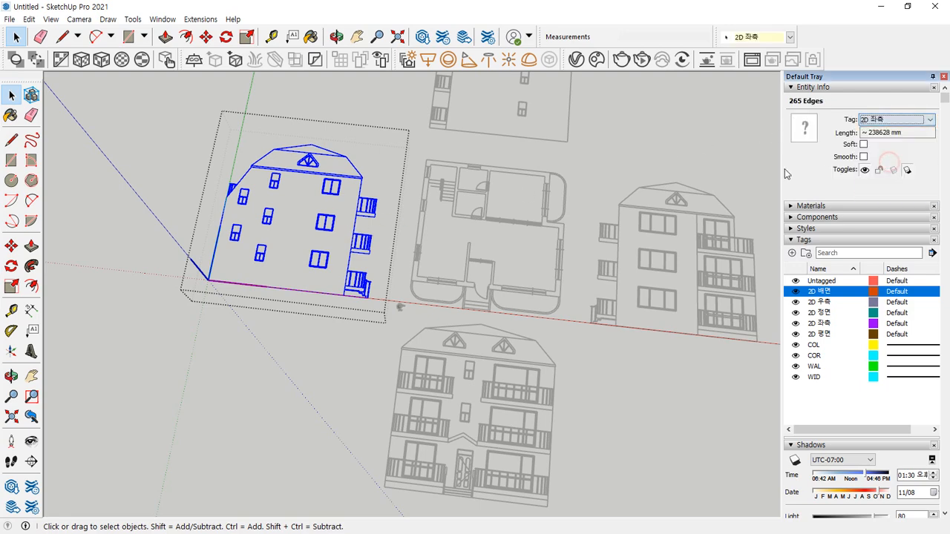
click(675, 162)
- Open the rear elevation component above the floor plan, assign all of its edges to the tag 2D 배면 and close it
middle_drag(555, 154, 381, 270)
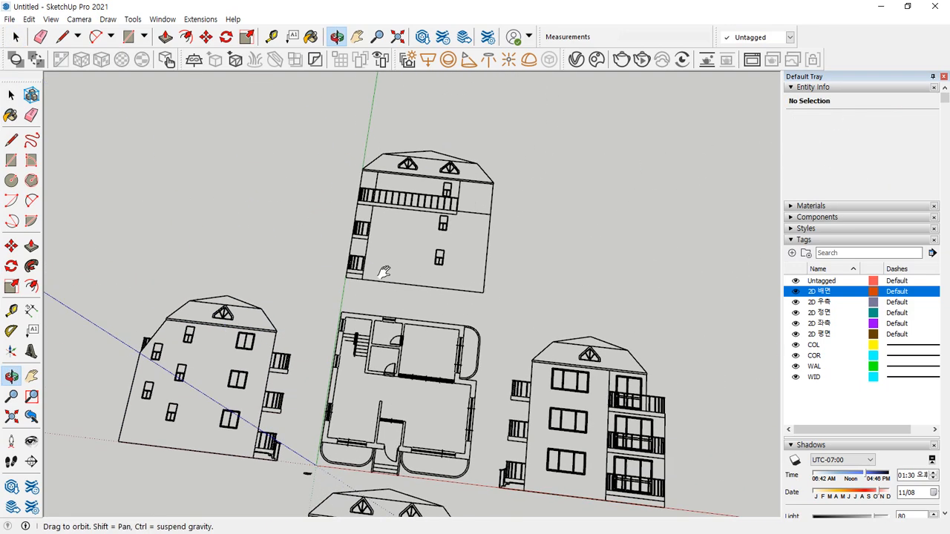
double_click(429, 215)
key(ctrl+a)
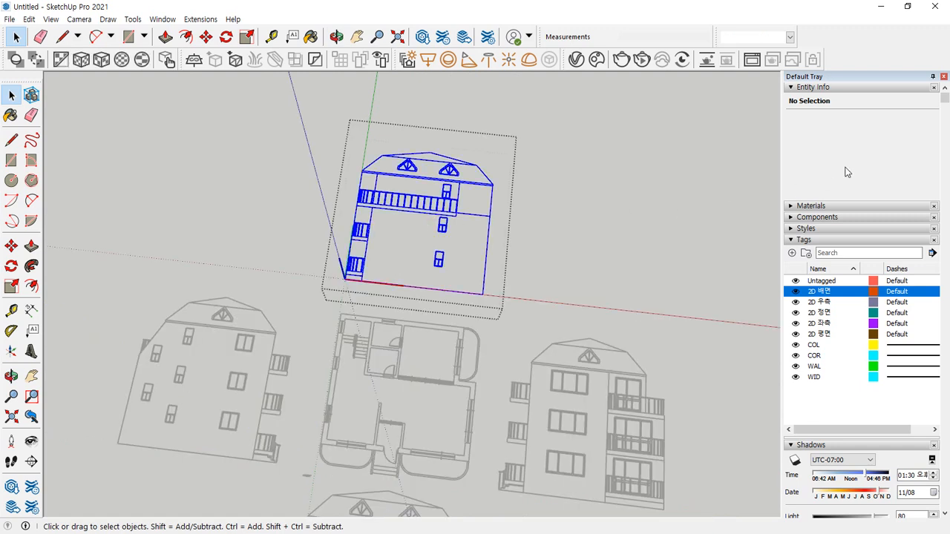
click(913, 120)
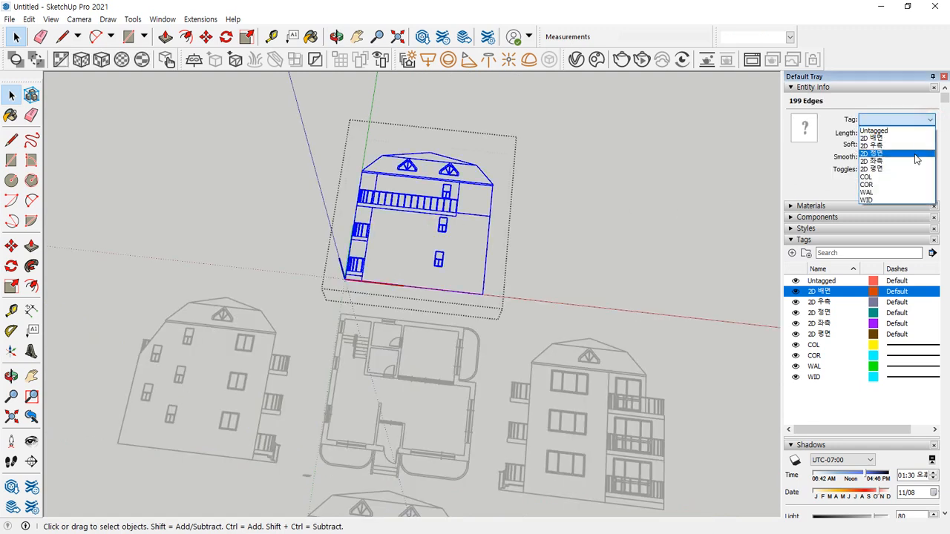
click(902, 138)
click(680, 208)
- Assign the rear elevation component itself to the tag 2D 배면 and clear the selection
click(490, 215)
click(932, 123)
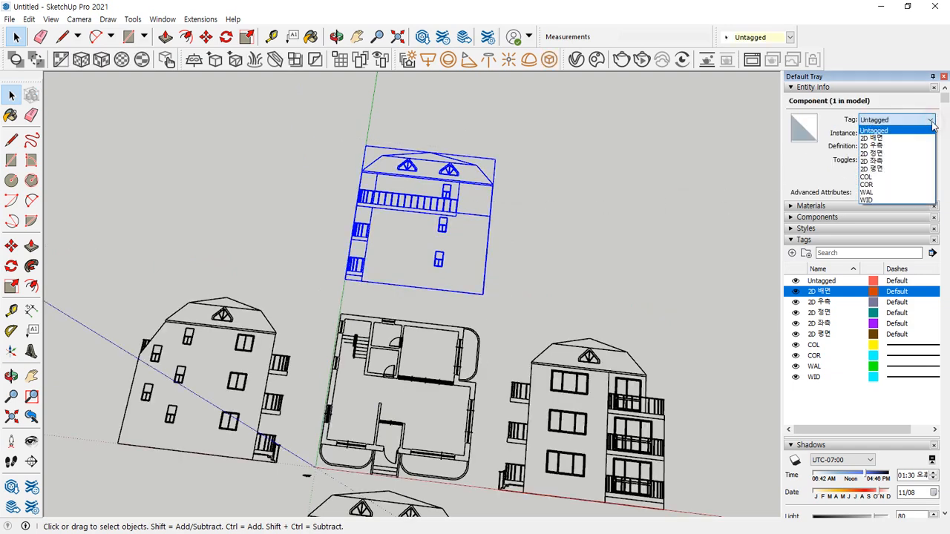
click(921, 143)
click(564, 286)
- Delete the imported CAD tags COL, COR, WAL and WID
middle_drag(564, 290, 587, 297)
click(822, 346)
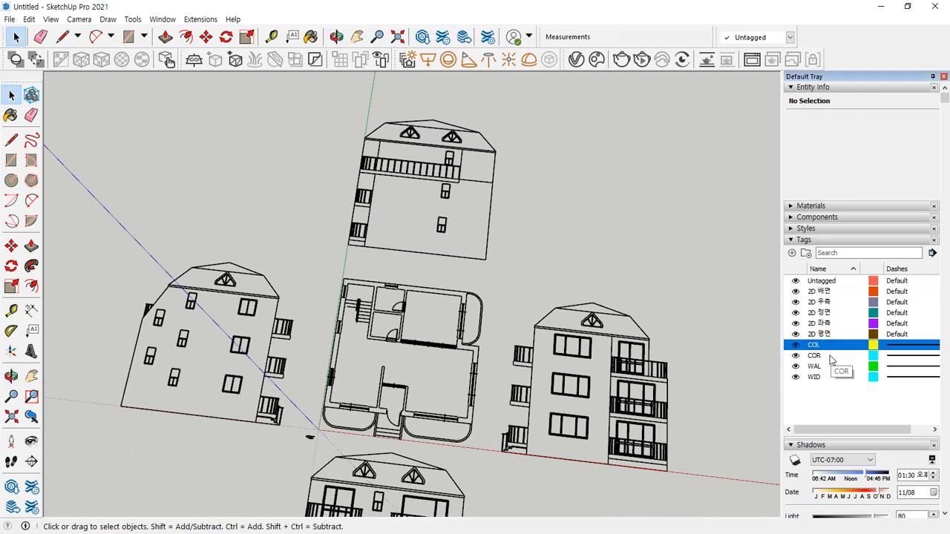
shift+click(815, 378)
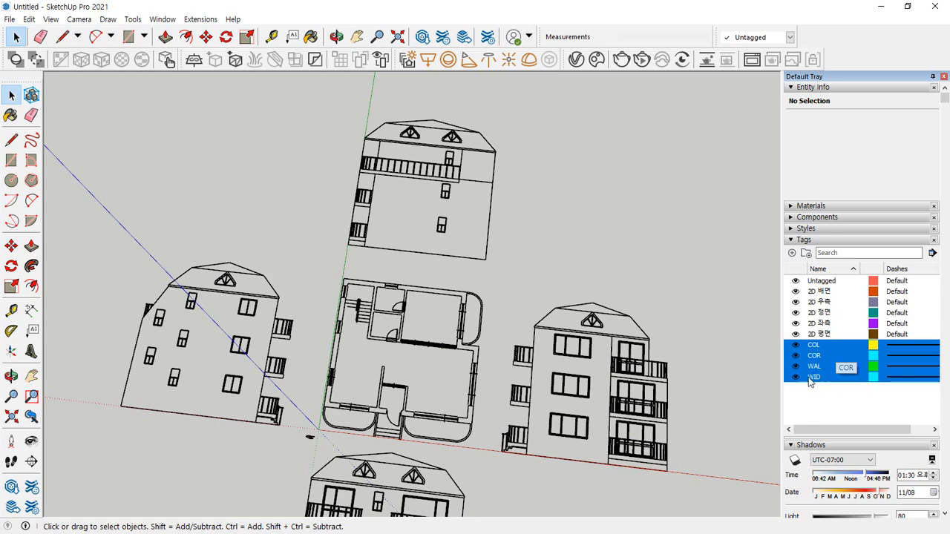
right_click(821, 356)
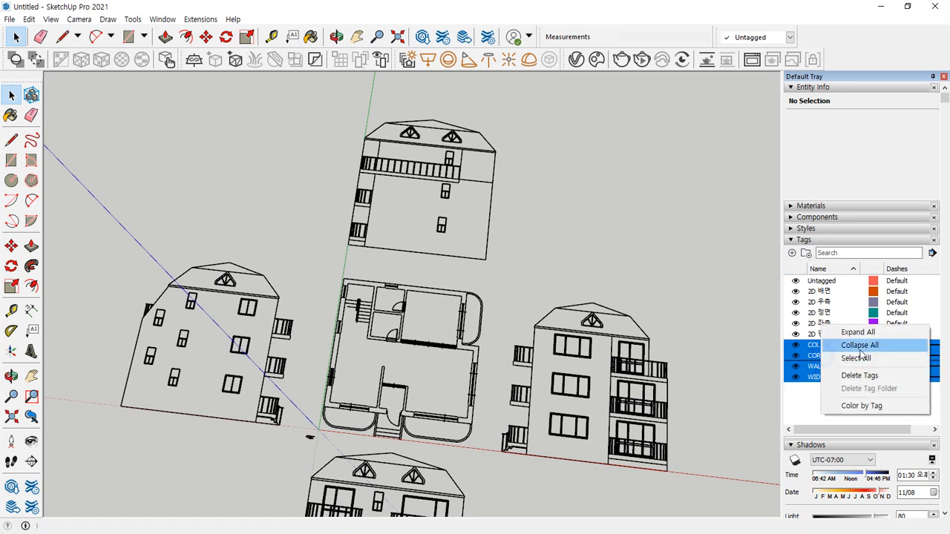
click(861, 376)
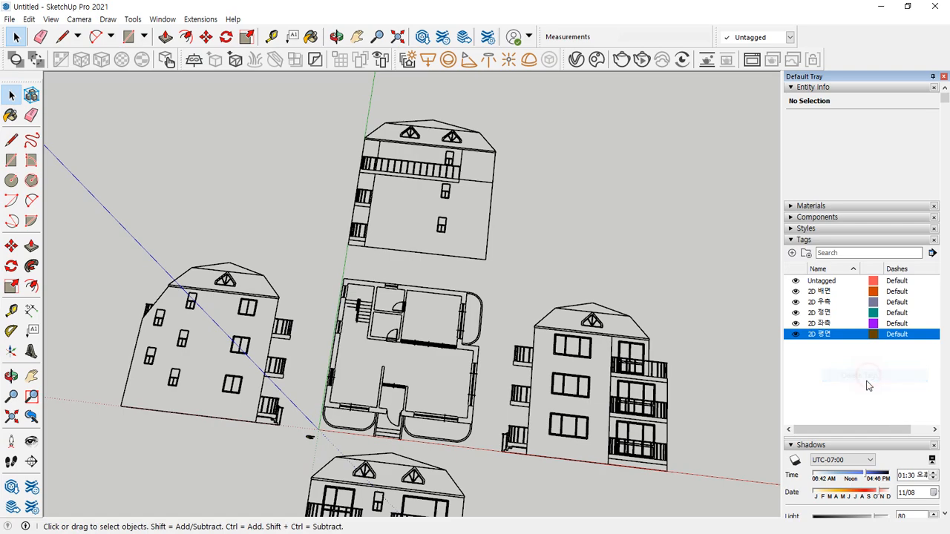
scroll(666, 289, down, 2)
shift+middle_drag(657, 293, 627, 251)
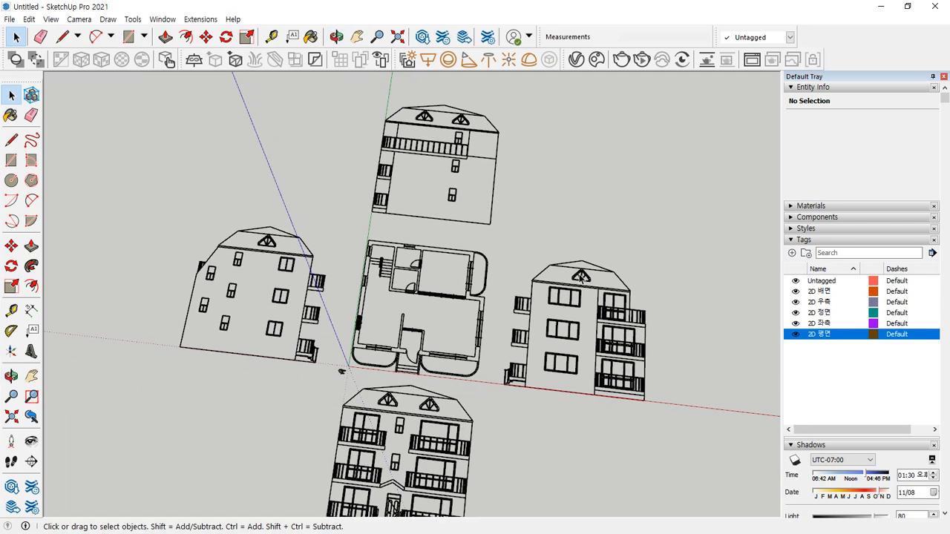
scroll(577, 275, down, 1)
middle_drag(480, 352, 407, 199)
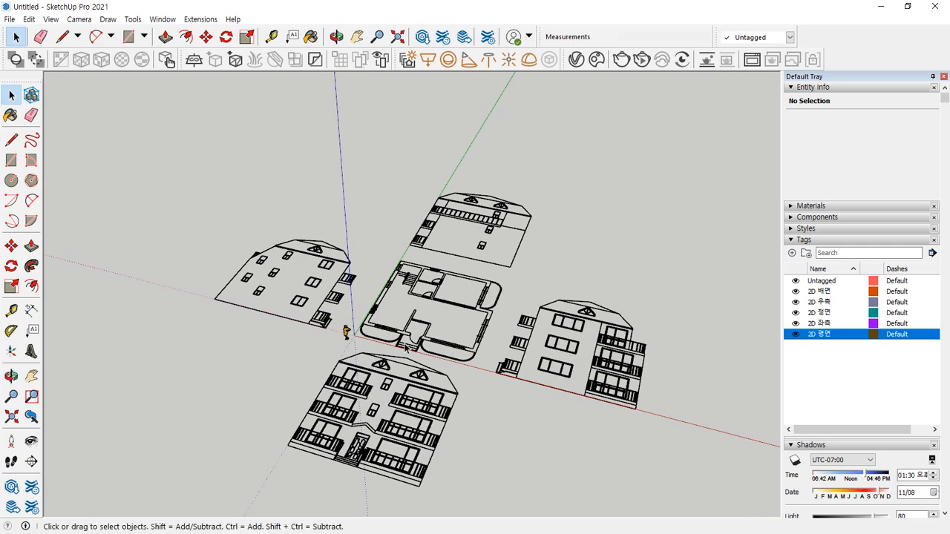
middle_drag(462, 454, 412, 424)
scroll(353, 440, up, 3)
drag(399, 403, 328, 449)
mouse_move(383, 391)
mouse_down()
mouse_move(300, 323)
mouse_move(306, 347)
mouse_up()
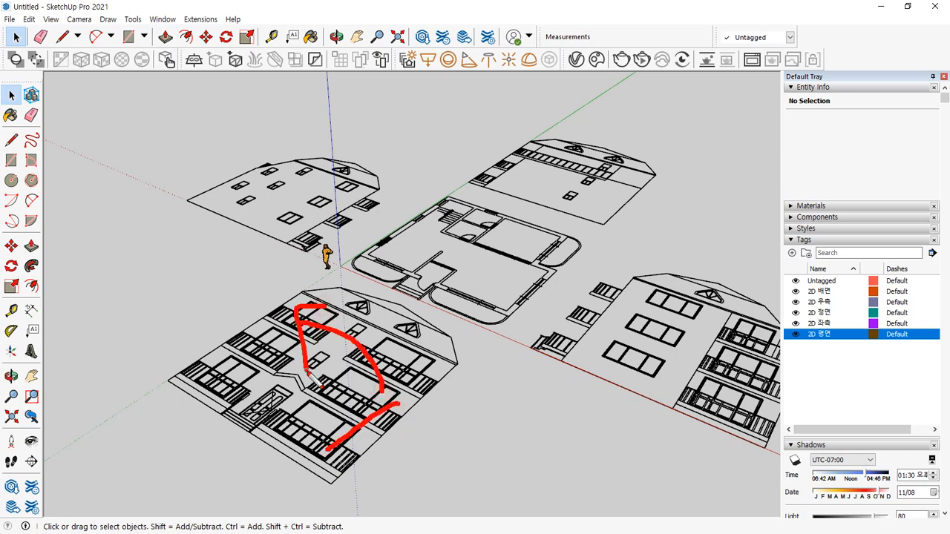
key(Escape)
- Rotate the front elevation component upright about its lower corner, with the rotation plane locked to the red axis
click(326, 398)
key(q)
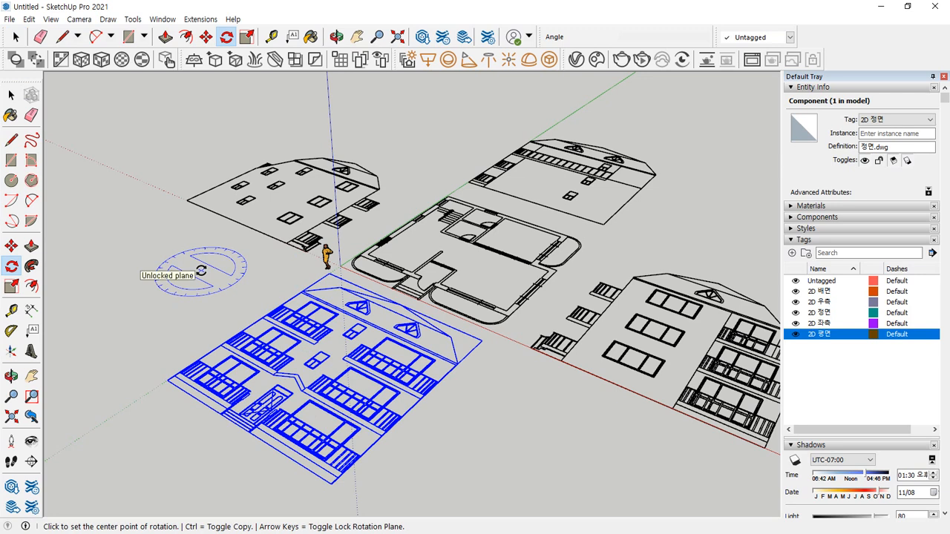
key(Right)
key(Left)
key(Up)
key(Right)
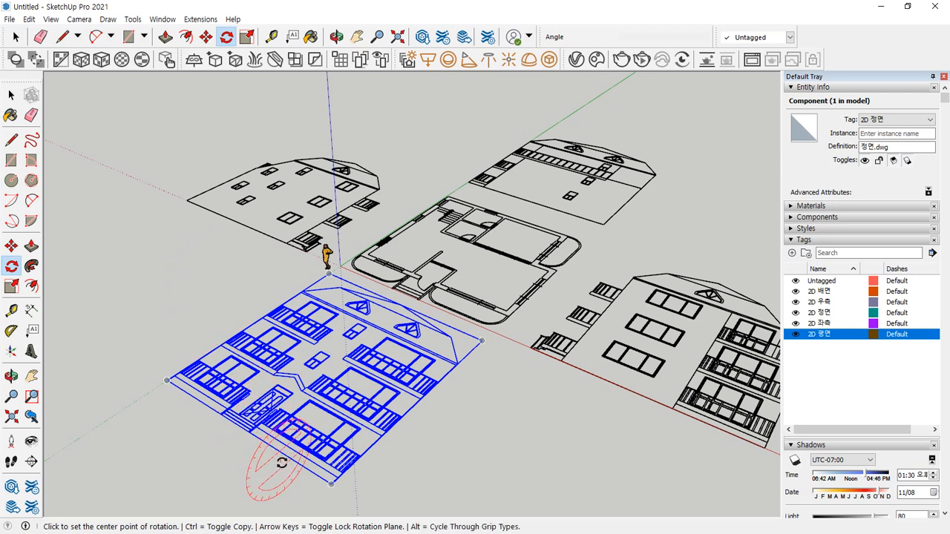
scroll(334, 501, up, 8)
scroll(310, 505, up, 5)
scroll(275, 366, up, 2)
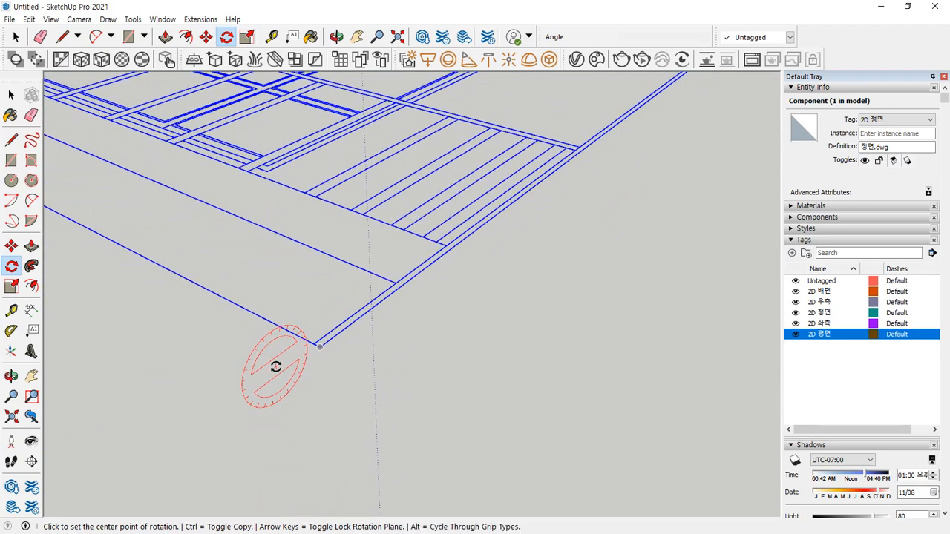
scroll(306, 339, up, 2)
click(325, 351)
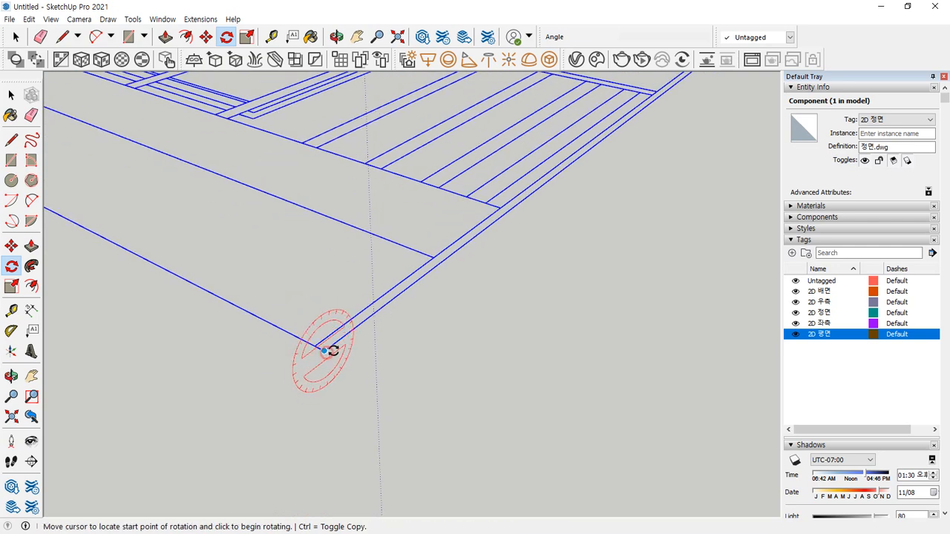
click(481, 247)
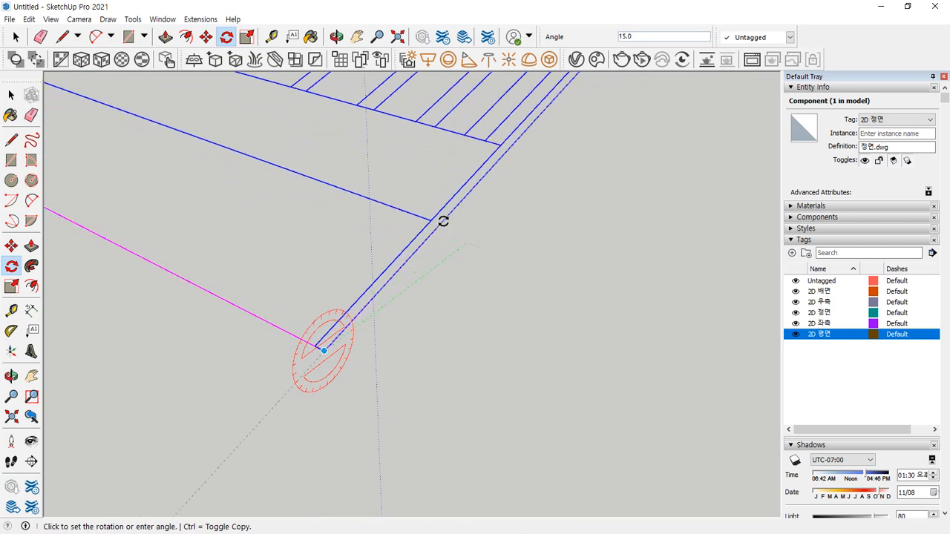
click(443, 221)
scroll(441, 276, down, 5)
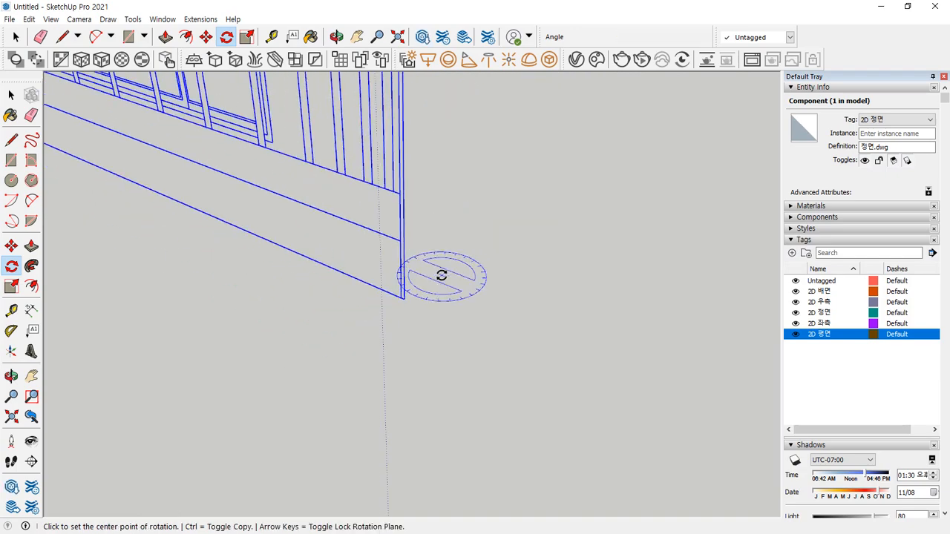
middle_drag(486, 271, 297, 382)
key(space)
middle_drag(242, 298, 437, 348)
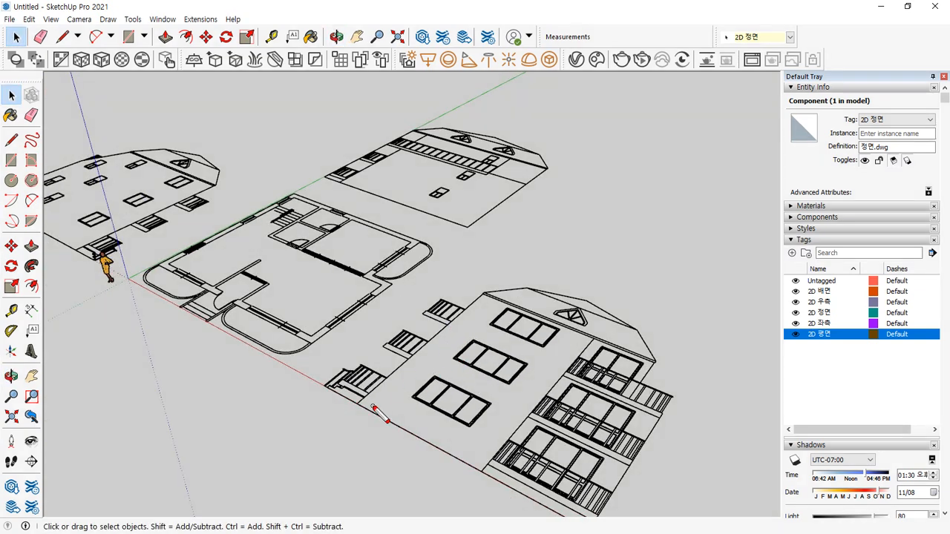
mouse_move(363, 416)
mouse_down()
mouse_move(388, 309)
mouse_move(455, 336)
mouse_move(362, 413)
mouse_up()
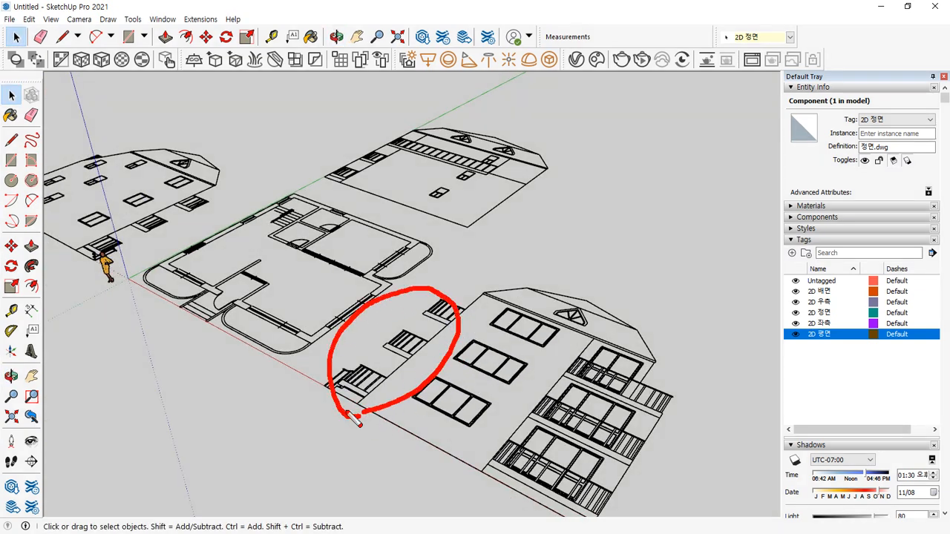
drag(290, 362, 307, 368)
mouse_move(524, 317)
mouse_down()
mouse_move(419, 307)
mouse_move(387, 352)
mouse_move(411, 325)
mouse_move(380, 387)
mouse_move(361, 384)
mouse_up()
key(e)
drag(484, 295, 502, 318)
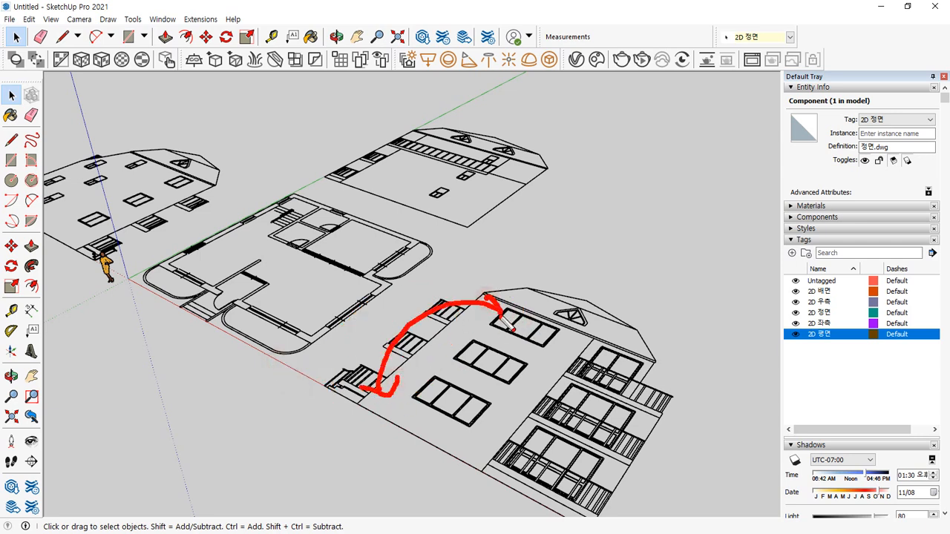
key(Escape)
- Rotate the right-side elevation component 90 degrees on the ground plane about a point on its edge along the red axis
click(468, 431)
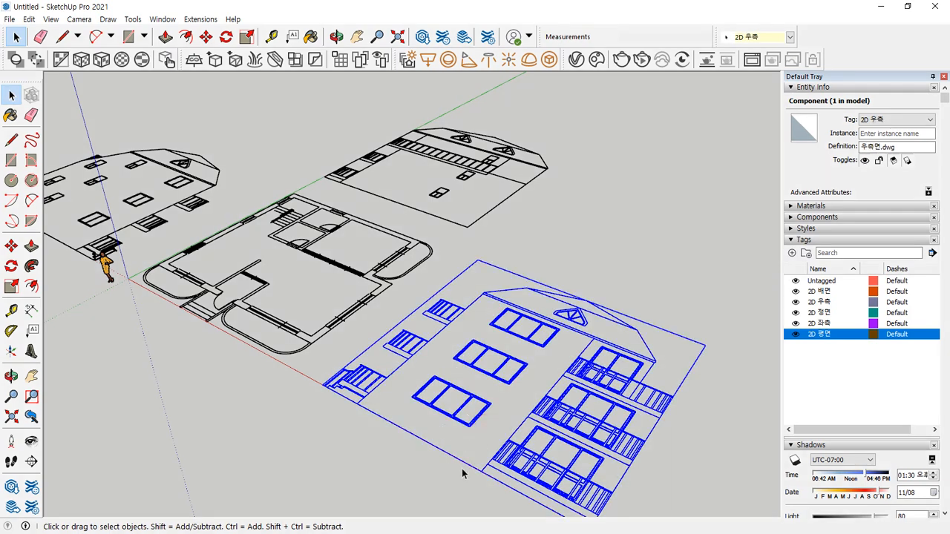
key(q)
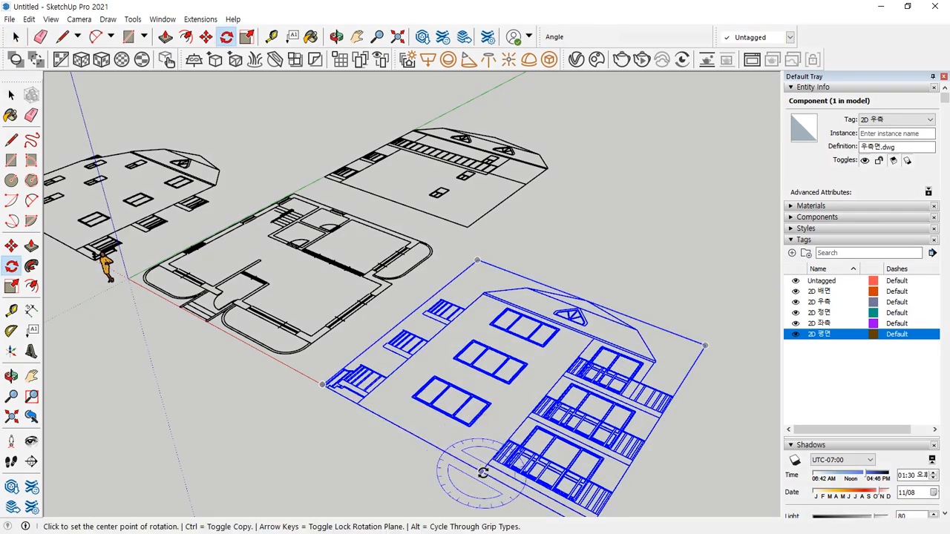
click(481, 471)
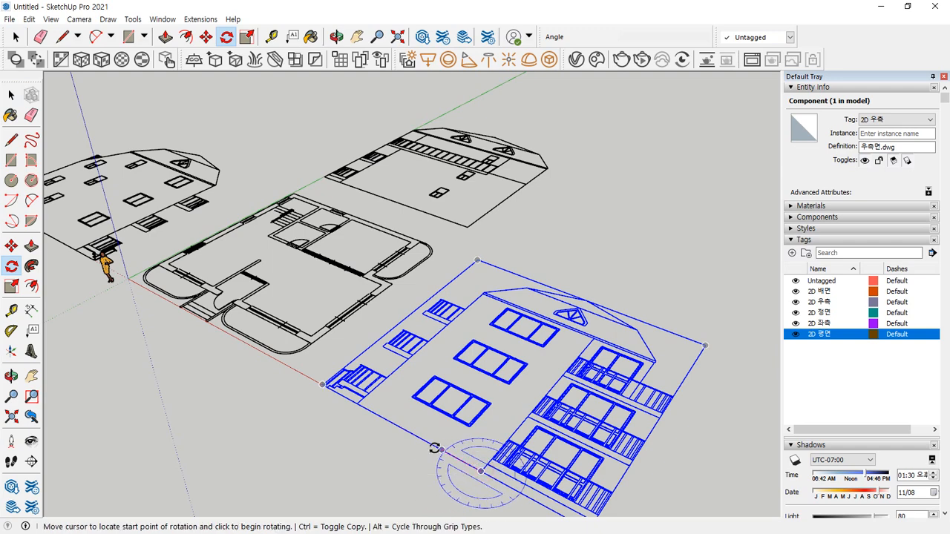
click(394, 424)
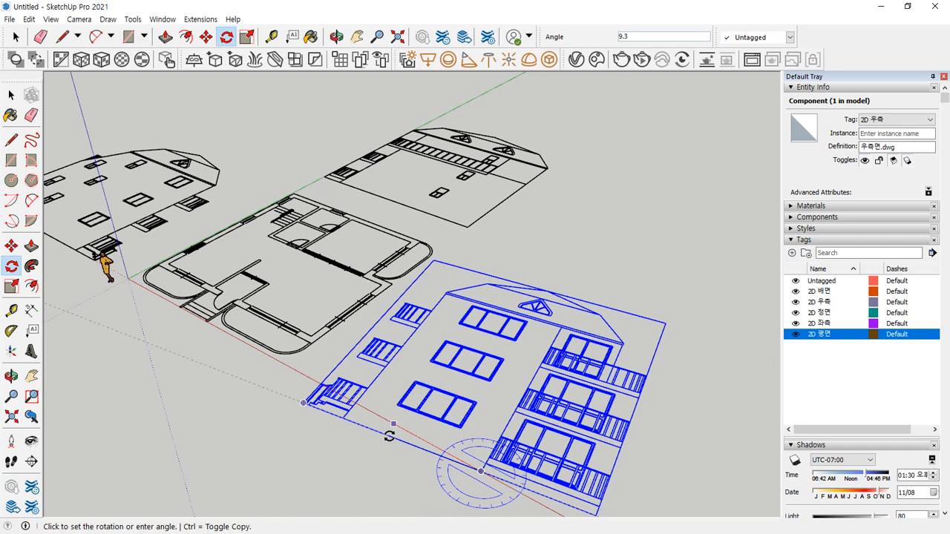
key(Return)
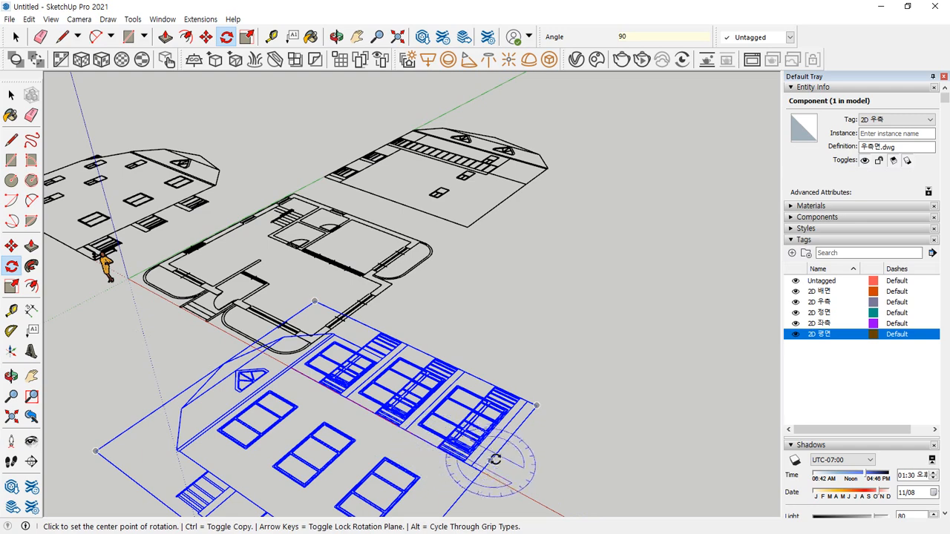
- Rotate the right-side elevation component upright about its lower edge, with the rotation plane on the green axis
shift+middle_drag(487, 456, 520, 382)
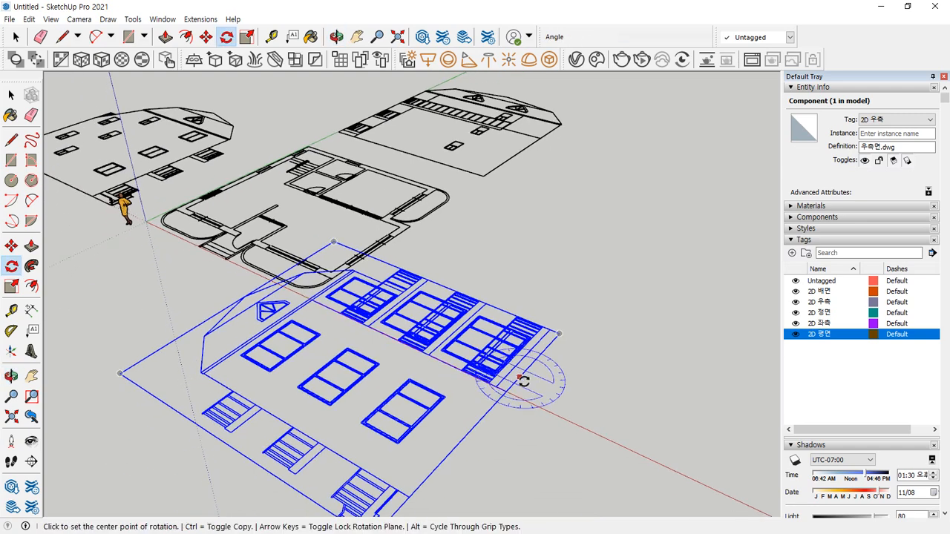
click(481, 418)
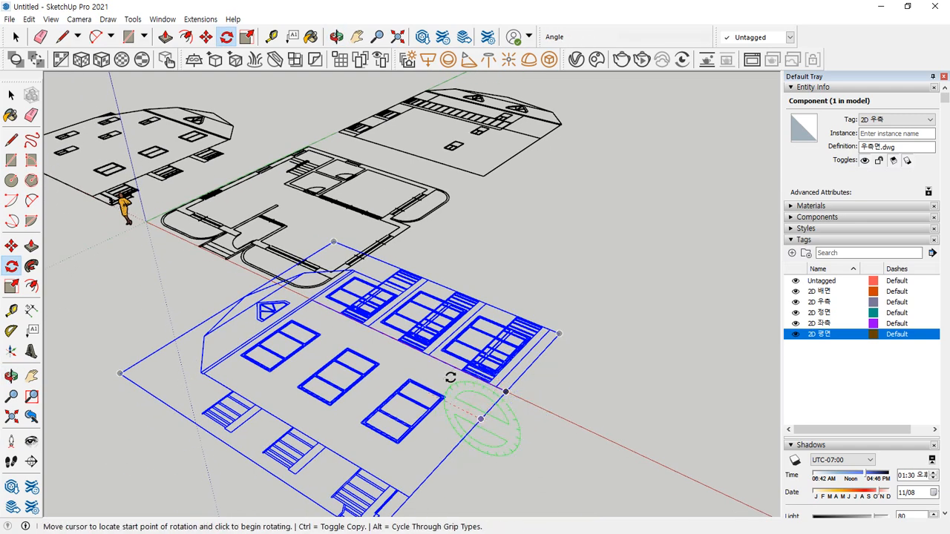
click(408, 355)
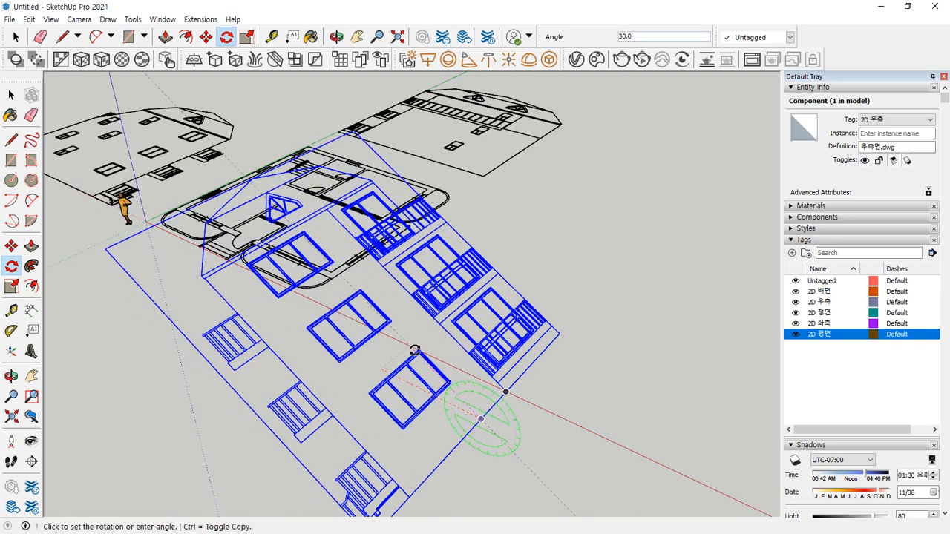
key(Return)
- Rotate the left-side elevation component 90 degrees on the ground plane about a point on its edge along the red axis
scroll(252, 371, down, 2)
middle_drag(252, 372, 460, 523)
key(space)
click(279, 286)
shift+middle_drag(251, 359, 329, 409)
scroll(339, 381, up, 3)
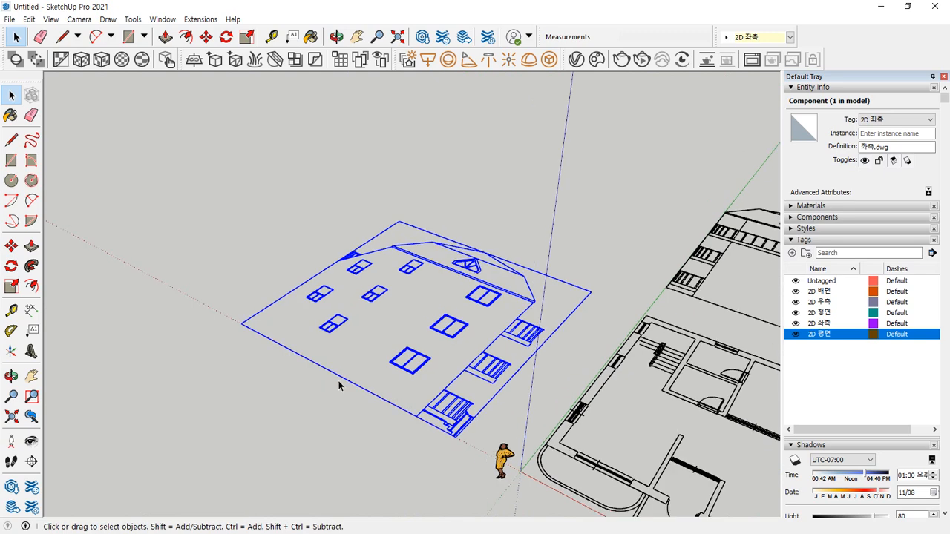
key(q)
click(337, 375)
click(363, 388)
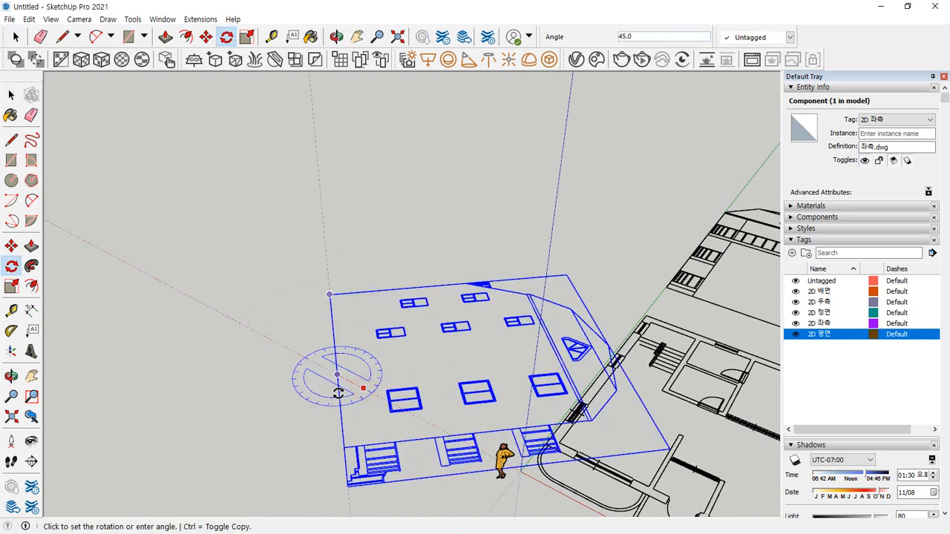
text(90)
key(Return)
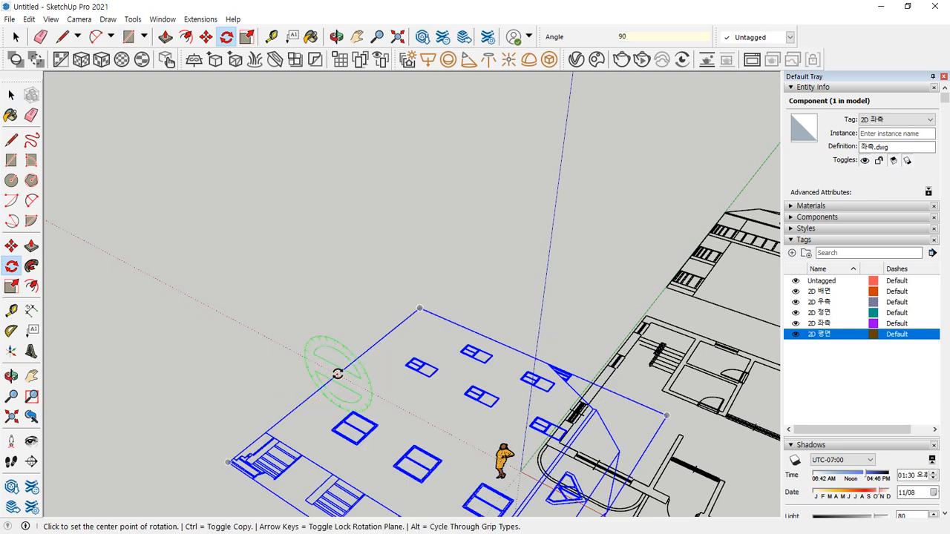
- Rotate the left-side elevation component upright by 90 degrees about its lower edge, with the rotation plane on the green axis
click(334, 373)
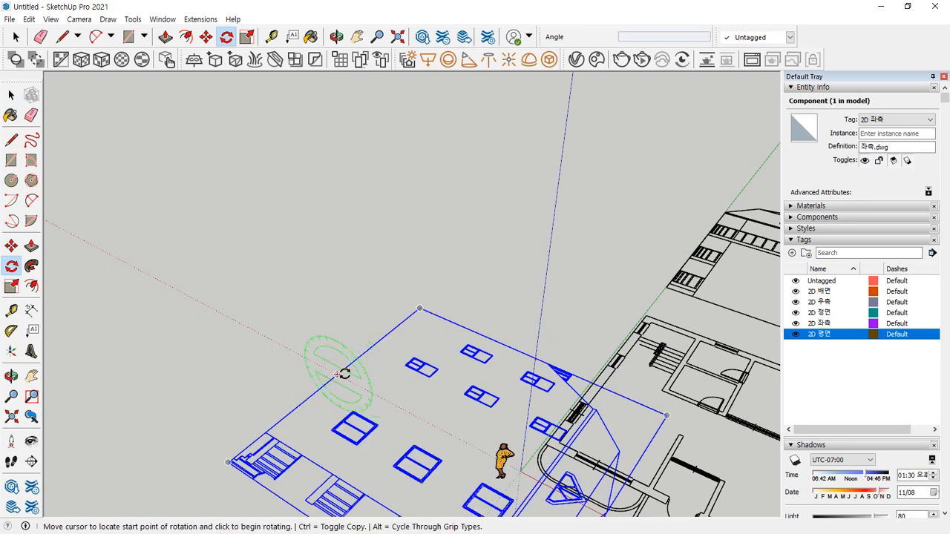
click(375, 392)
click(364, 353)
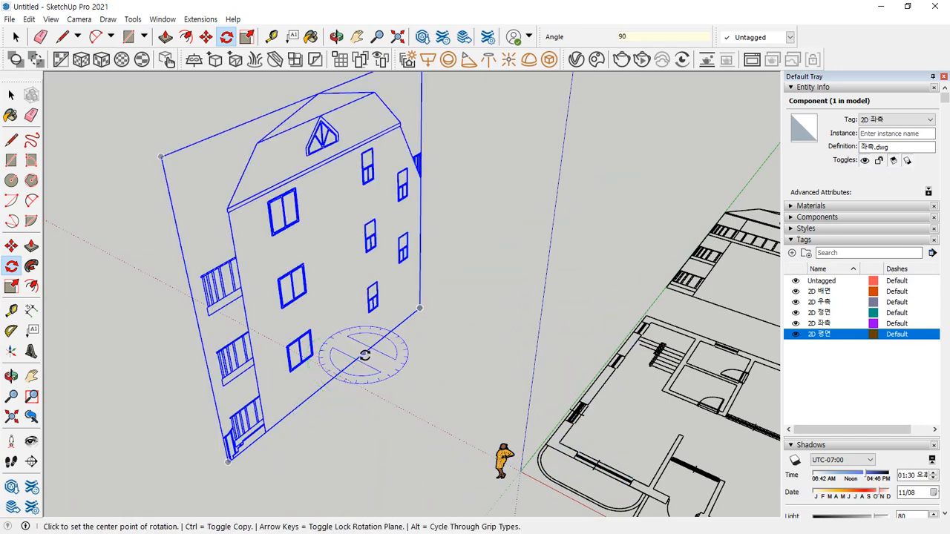
- Select the rear elevation component lying beyond the floor plan
scroll(419, 397, down, 5)
middle_drag(529, 371, 392, 340)
scroll(392, 339, up, 5)
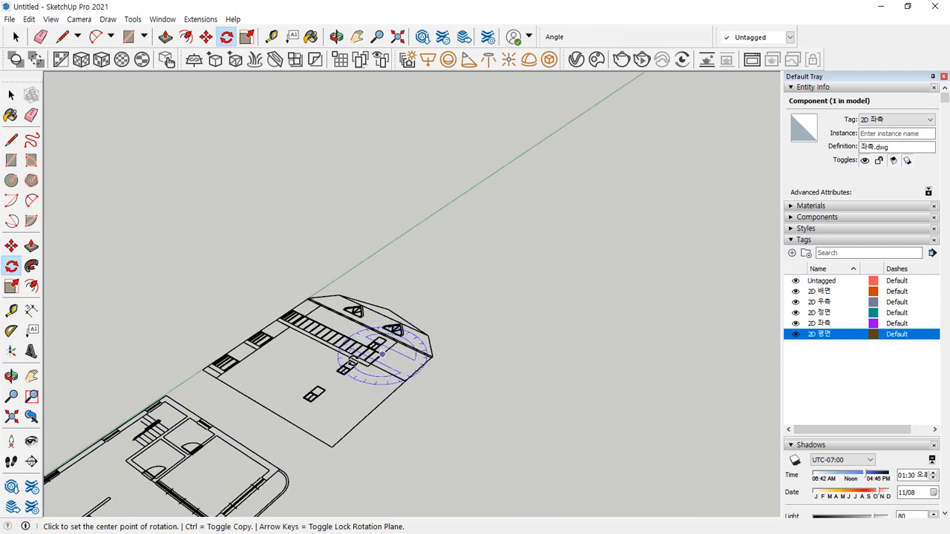
middle_drag(297, 399, 329, 462)
key(q)
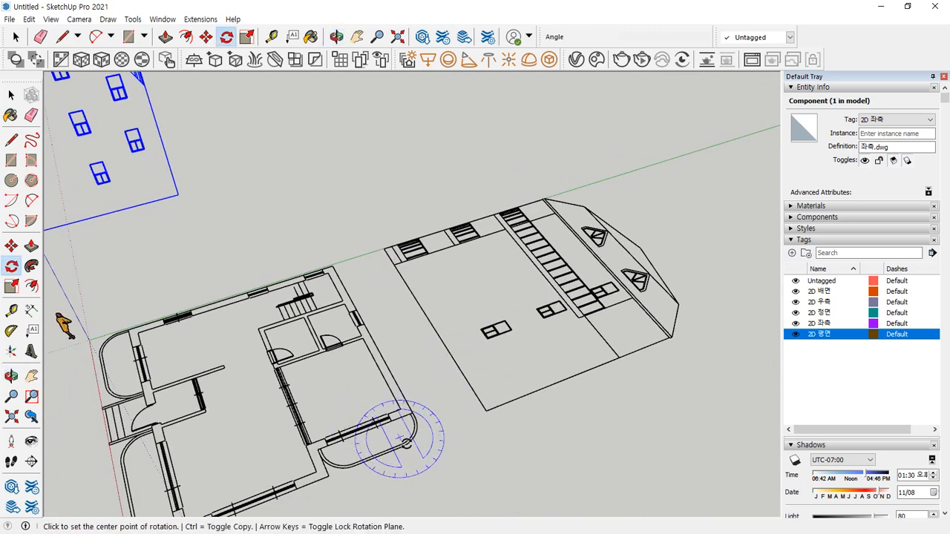
mouse_move(455, 252)
mouse_down()
mouse_move(401, 269)
mouse_move(457, 215)
mouse_move(455, 268)
mouse_up()
mouse_move(416, 481)
mouse_down()
mouse_move(401, 414)
mouse_move(447, 449)
mouse_up()
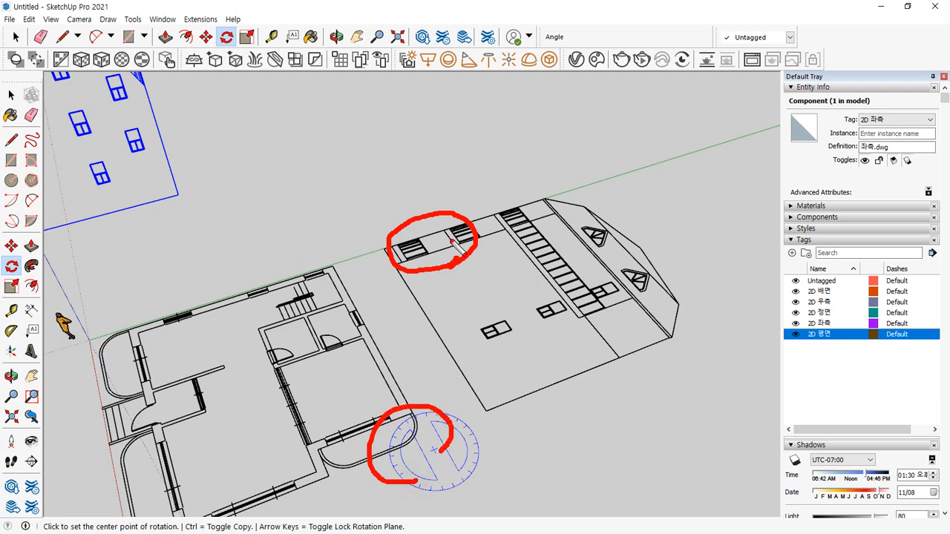
mouse_move(472, 220)
mouse_down()
mouse_move(492, 227)
mouse_move(558, 368)
mouse_move(534, 365)
mouse_up()
key(Escape)
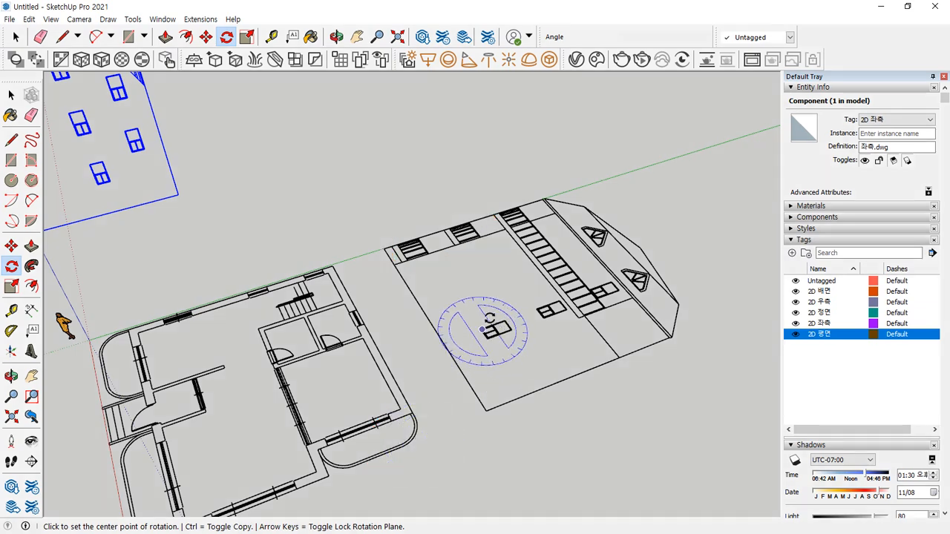
key(space)
click(515, 308)
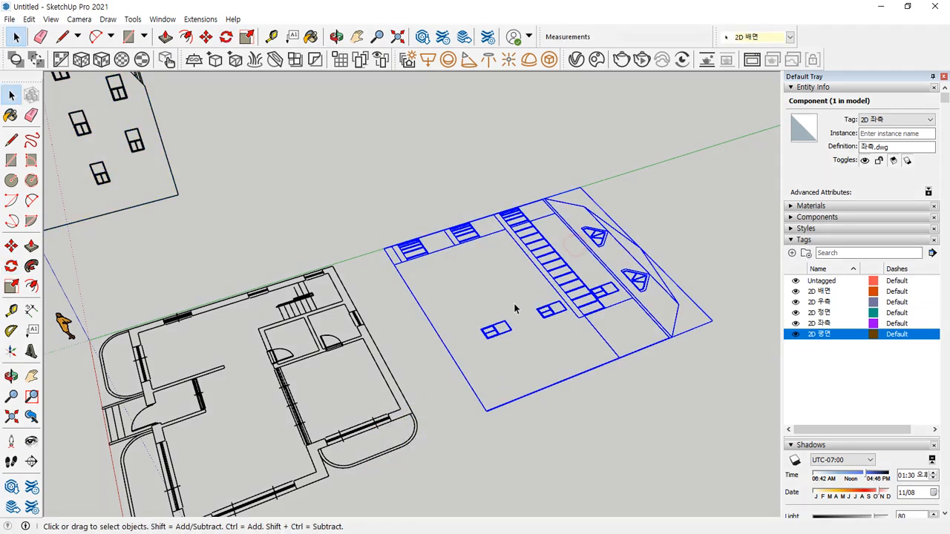
right_click(544, 274)
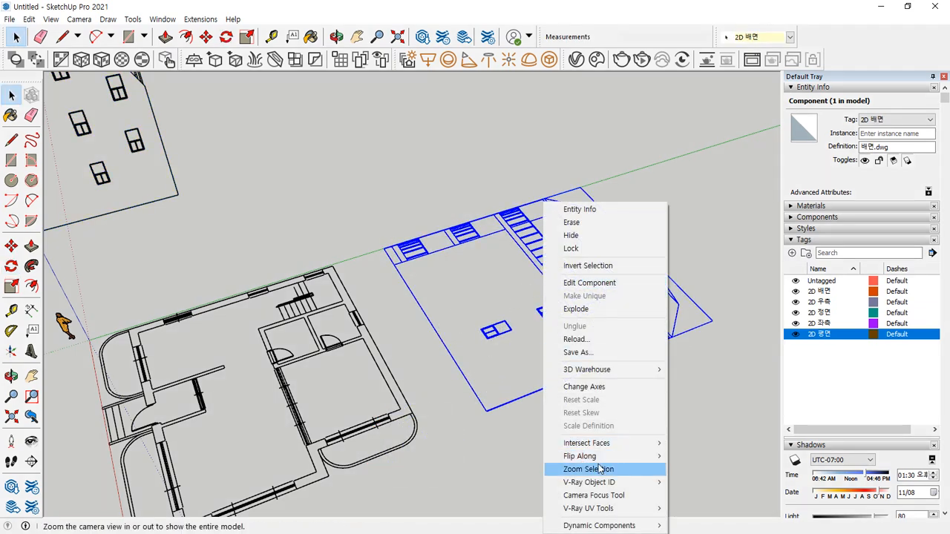
mouse_move(609, 458)
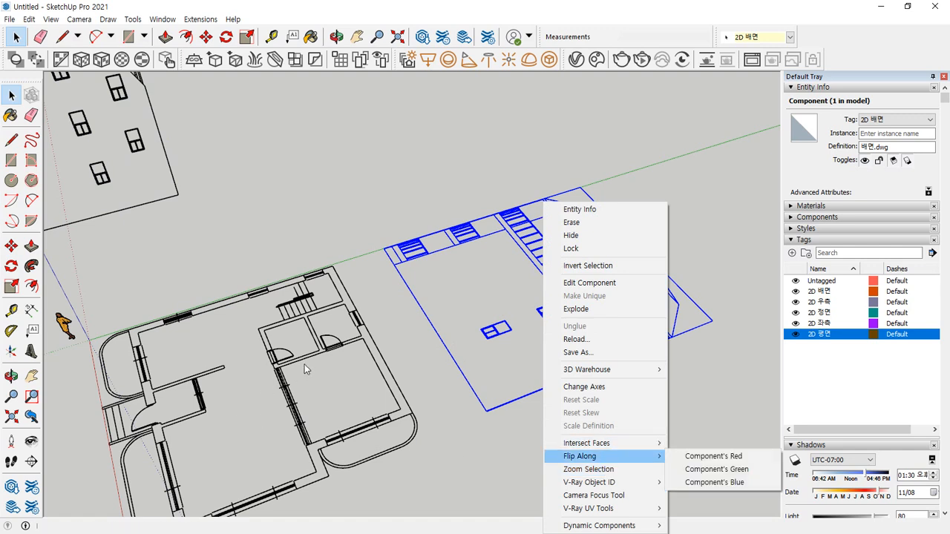
drag(87, 345, 124, 473)
mouse_move(415, 253)
mouse_down()
mouse_move(454, 313)
mouse_move(453, 337)
mouse_up()
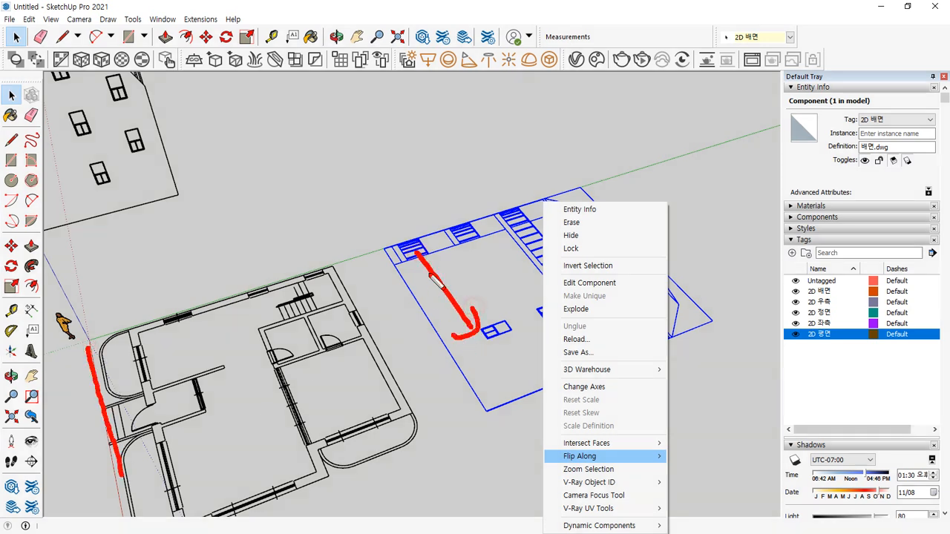
drag(413, 265, 436, 273)
key(Escape)
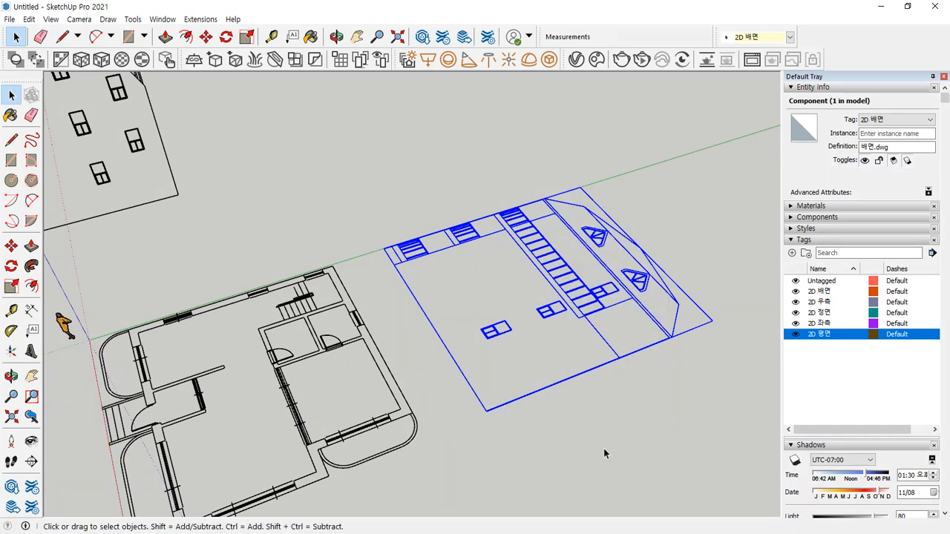
- Flip the rear elevation component along the component's red axis
right_click(563, 288)
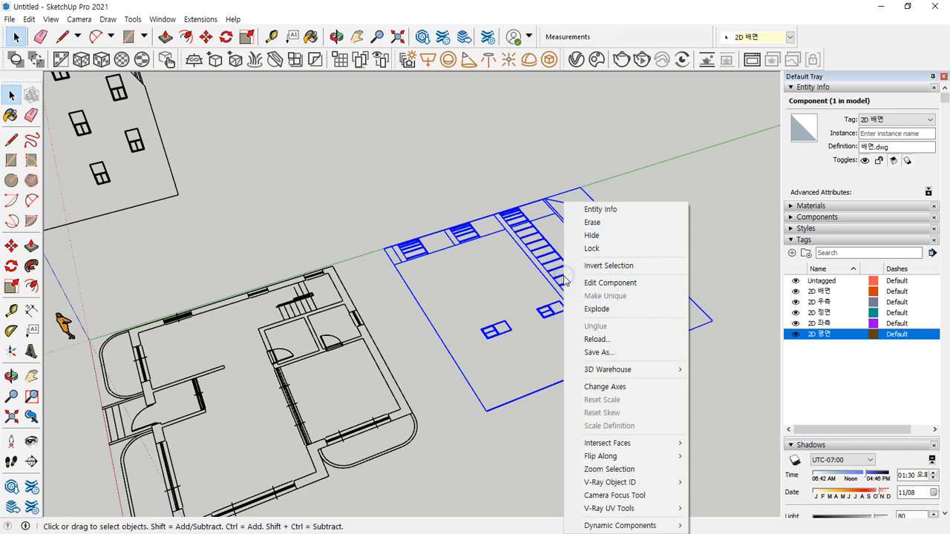
right_click(519, 229)
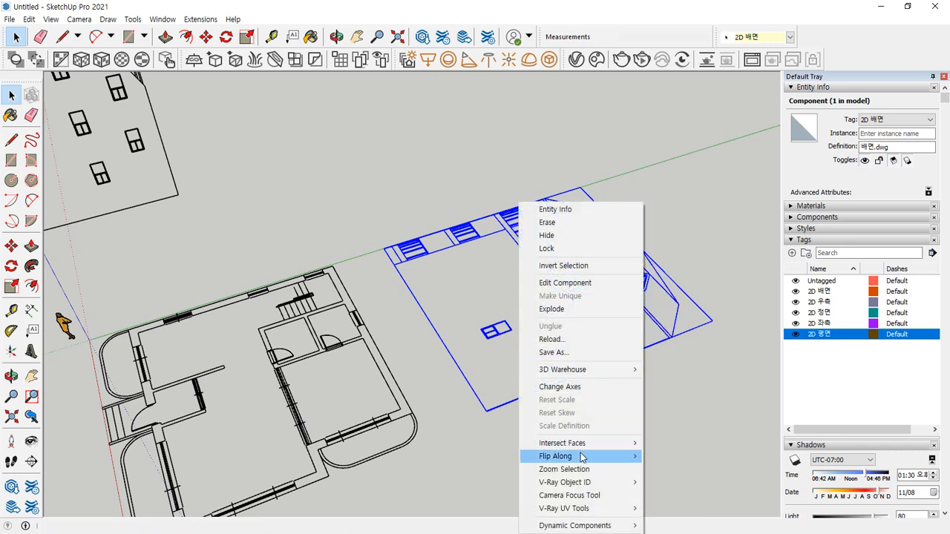
mouse_move(581, 462)
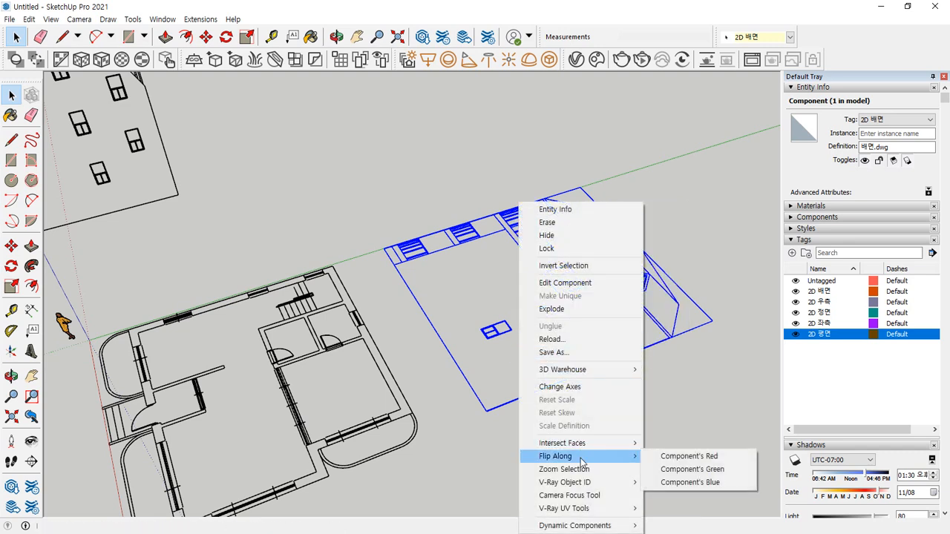
click(671, 460)
- Rotate the flipped rear elevation component upright by 90 degrees about its lower edge, with the rotation plane on the red axis
middle_drag(601, 449, 495, 333)
key(q)
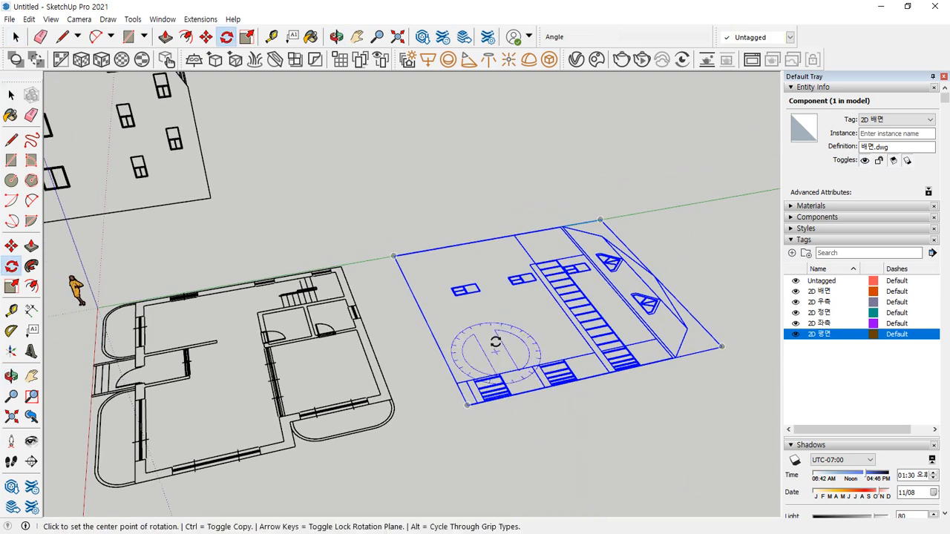
click(426, 320)
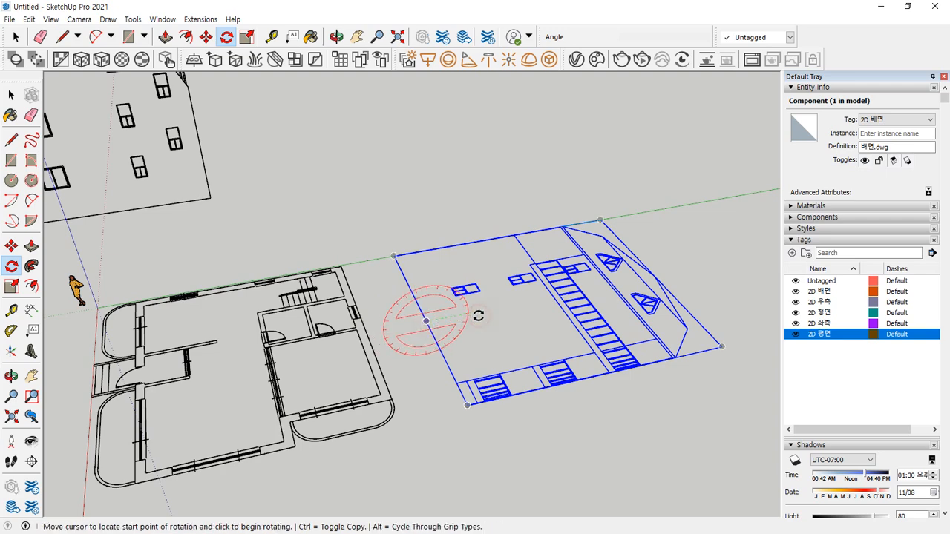
click(478, 315)
text(90)
key(Return)
middle_drag(388, 326, 624, 287)
scroll(583, 311, down, 1)
scroll(584, 310, down, 5)
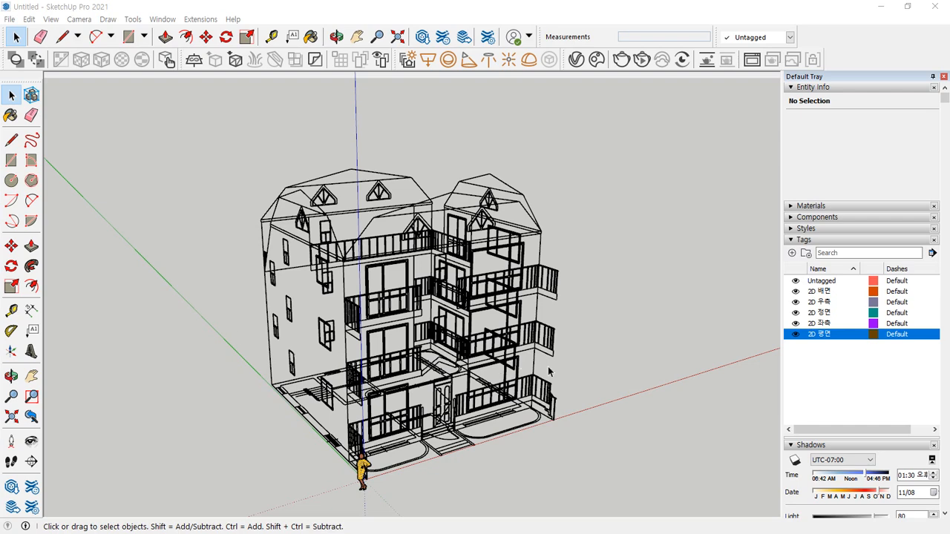
middle_drag(524, 290, 548, 318)
- Add a new tag named 3D 지붕 and make it the current drawing tag
click(825, 366)
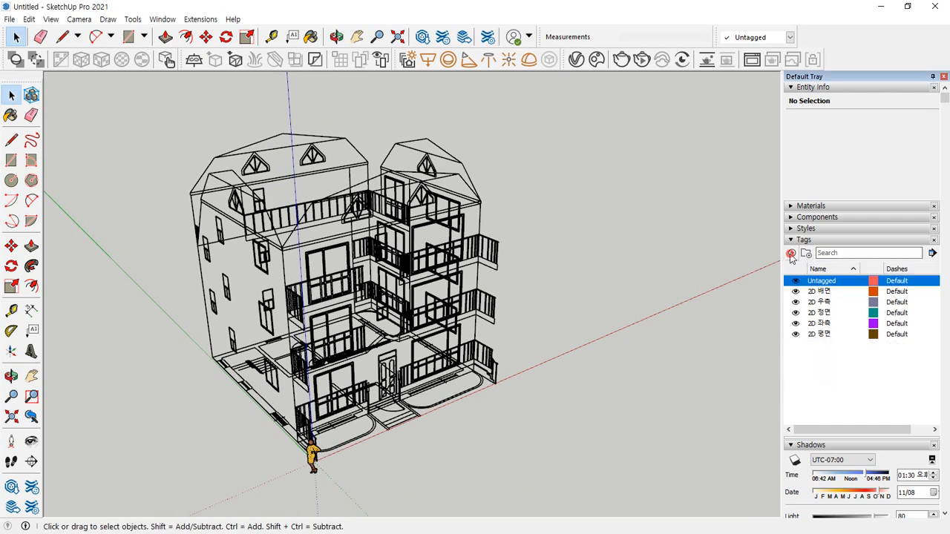
click(793, 253)
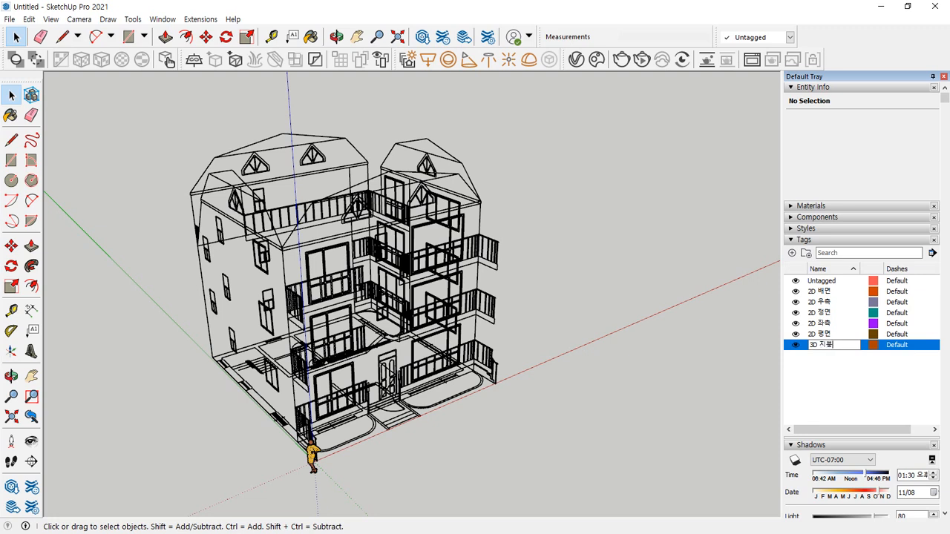
key(Return)
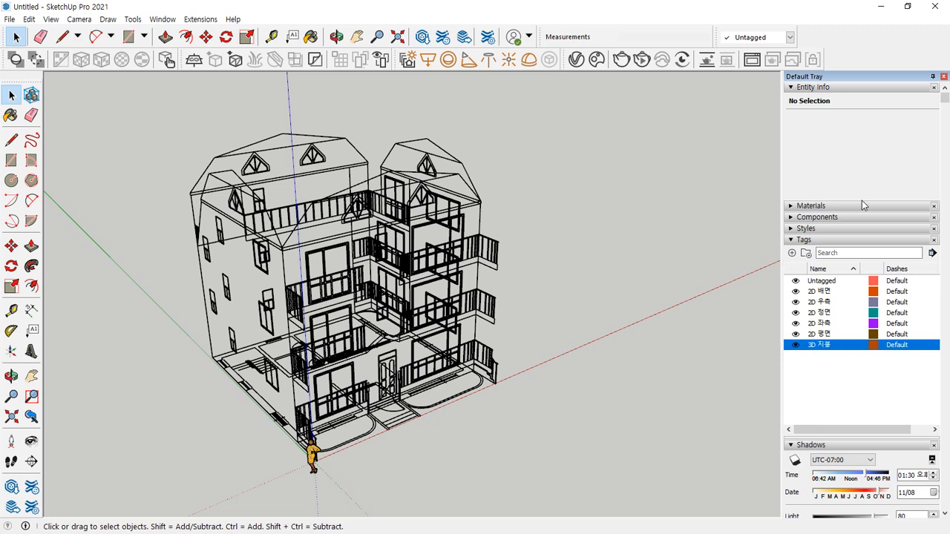
click(791, 37)
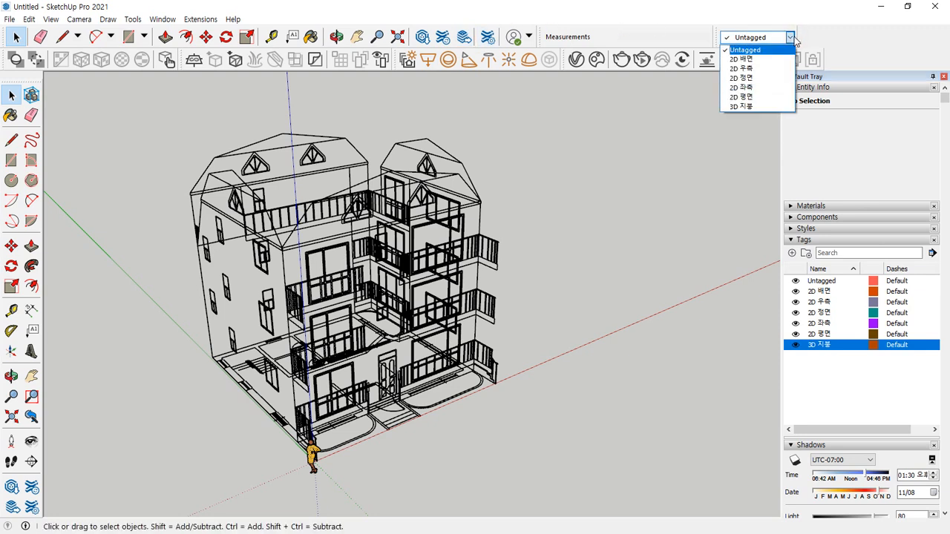
click(769, 108)
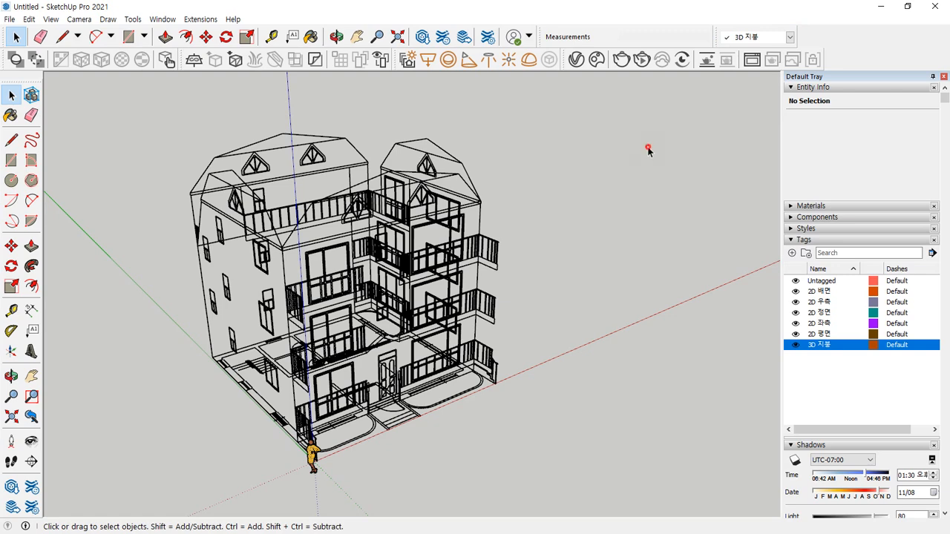
- Select all the 2D drawing components together with the scale figure and lock them
drag(222, 445, 165, 456)
right_click(339, 368)
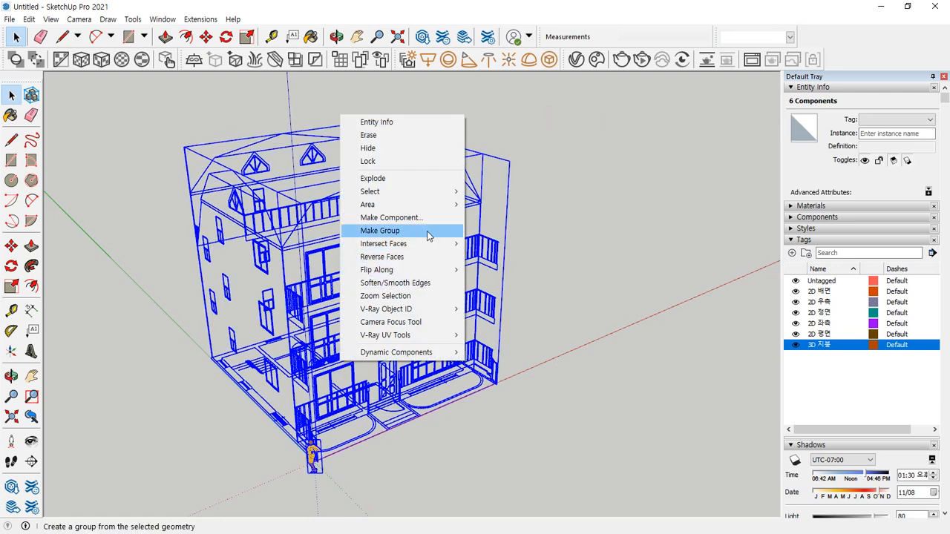
click(403, 162)
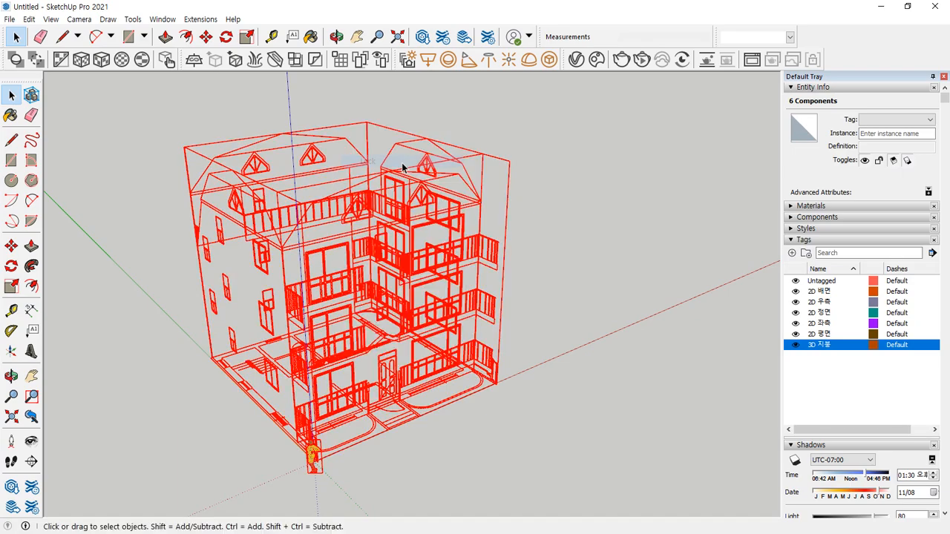
click(560, 203)
middle_drag(562, 247, 498, 279)
mouse_move(195, 231)
middle_down()
mouse_move(332, 239)
mouse_move(336, 252)
mouse_move(378, 247)
mouse_move(372, 299)
mouse_move(436, 282)
mouse_move(456, 289)
mouse_move(392, 281)
middle_up()
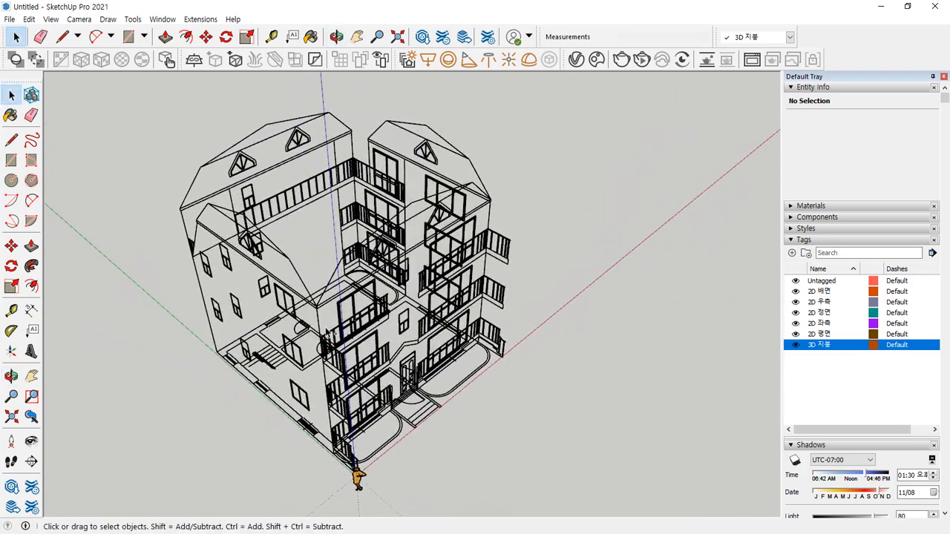
mouse_move(320, 317)
mouse_down()
mouse_move(350, 202)
mouse_move(348, 149)
mouse_up()
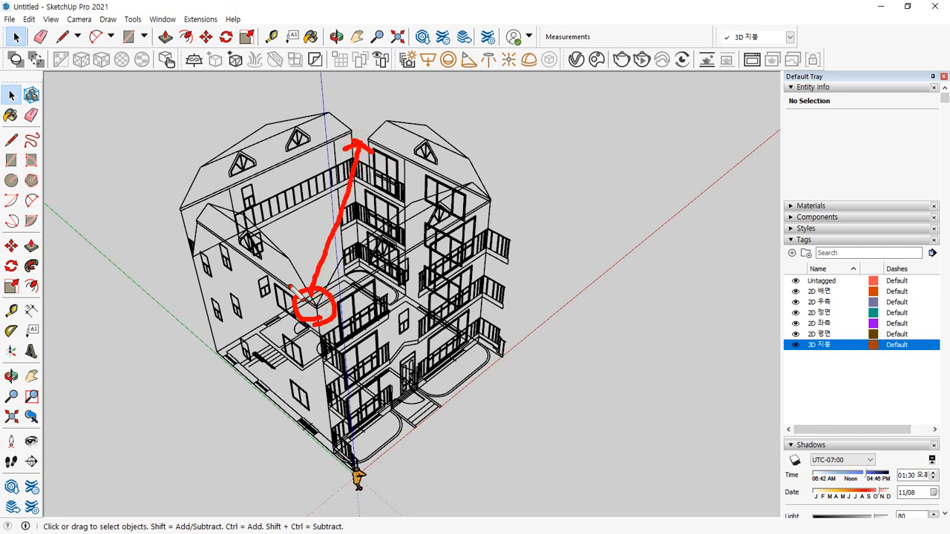
mouse_move(517, 215)
mouse_down()
mouse_move(481, 201)
mouse_move(230, 200)
mouse_move(218, 217)
mouse_up()
mouse_move(331, 323)
mouse_down()
mouse_move(305, 318)
mouse_move(345, 302)
mouse_up()
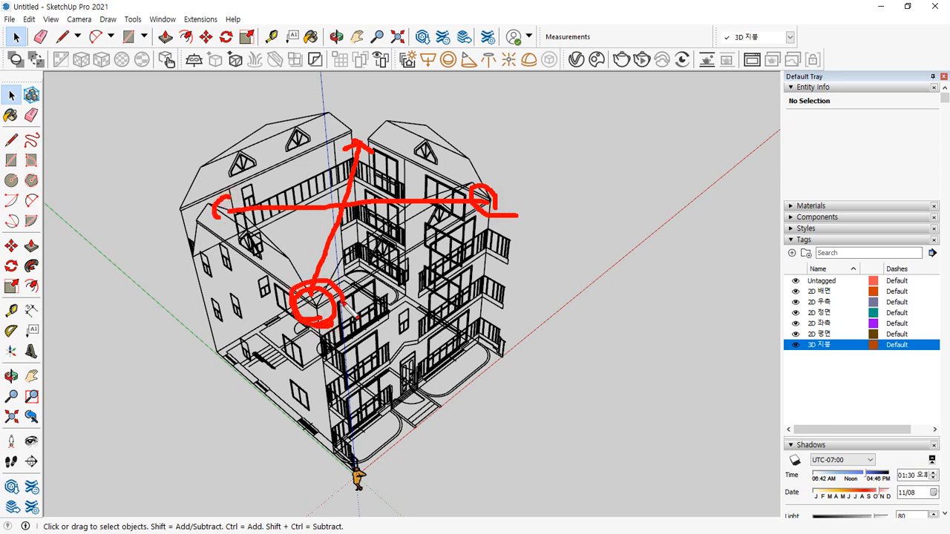
drag(324, 256, 352, 169)
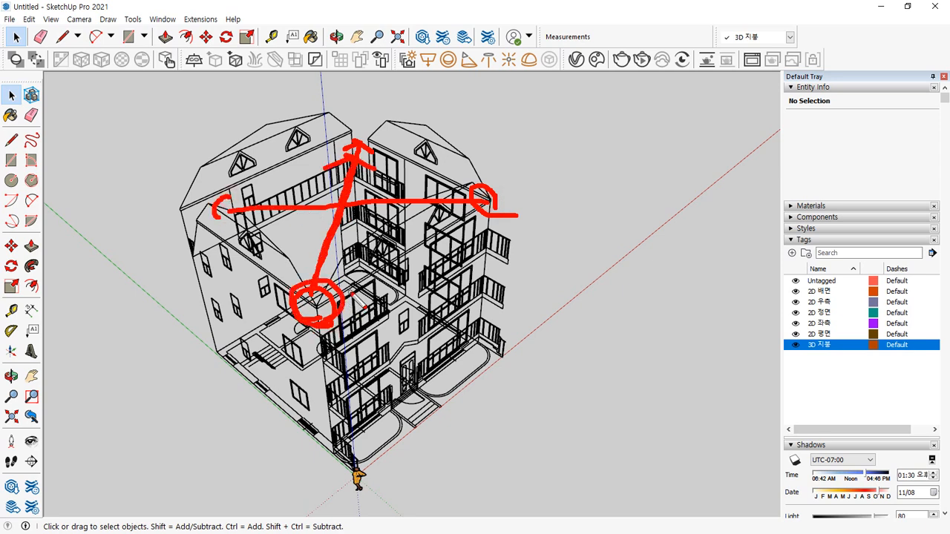
key(Escape)
- Draw a 25 mm by 25 mm square between the elevations' eave endpoints at the near roof corner
scroll(319, 318, up, 6)
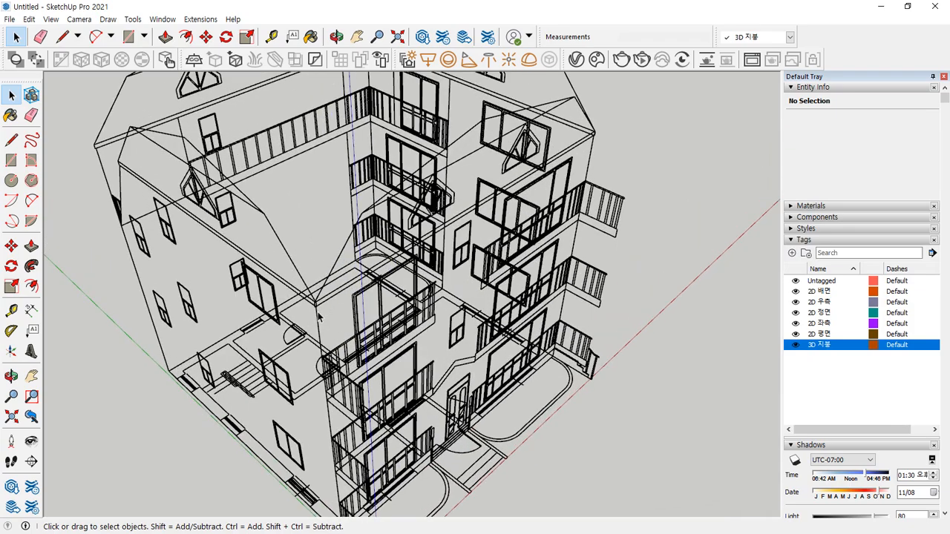
scroll(320, 317, up, 6)
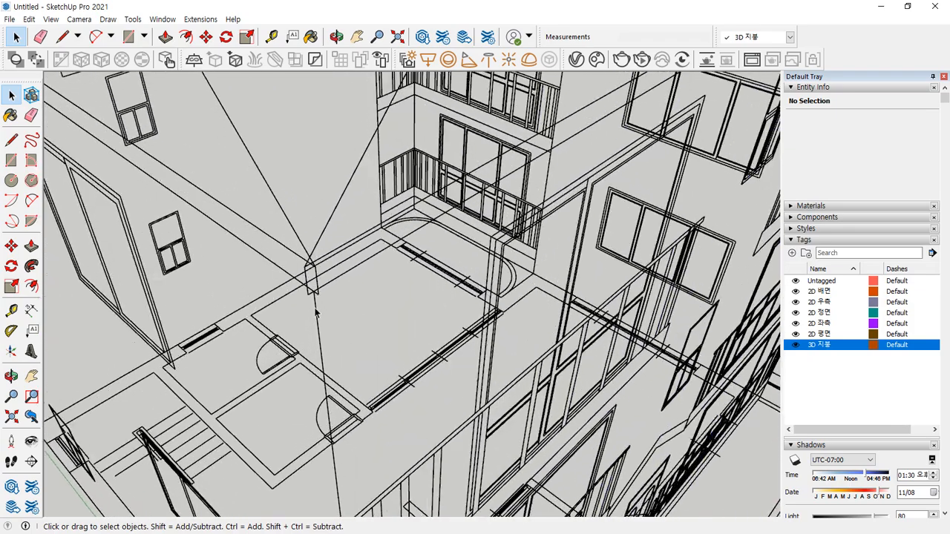
scroll(317, 313, up, 1)
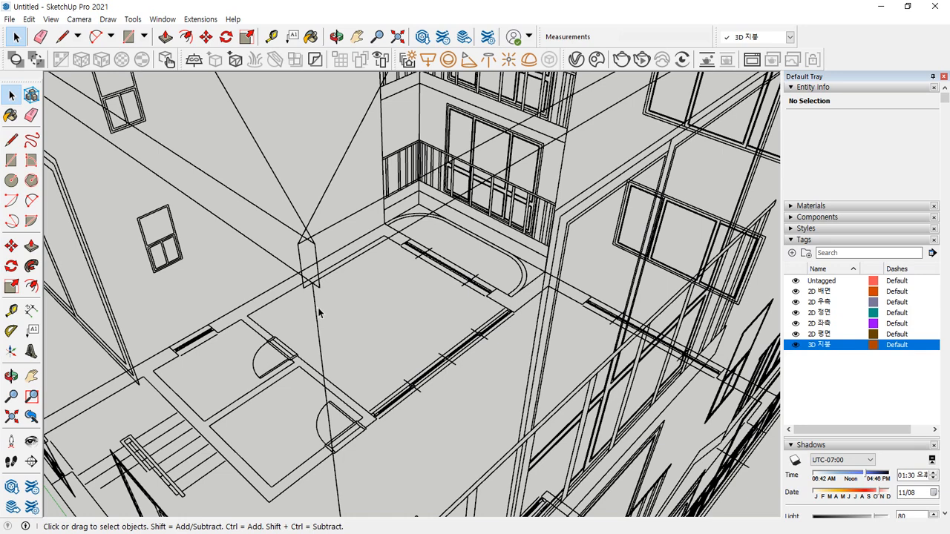
scroll(332, 312, up, 2)
key(r)
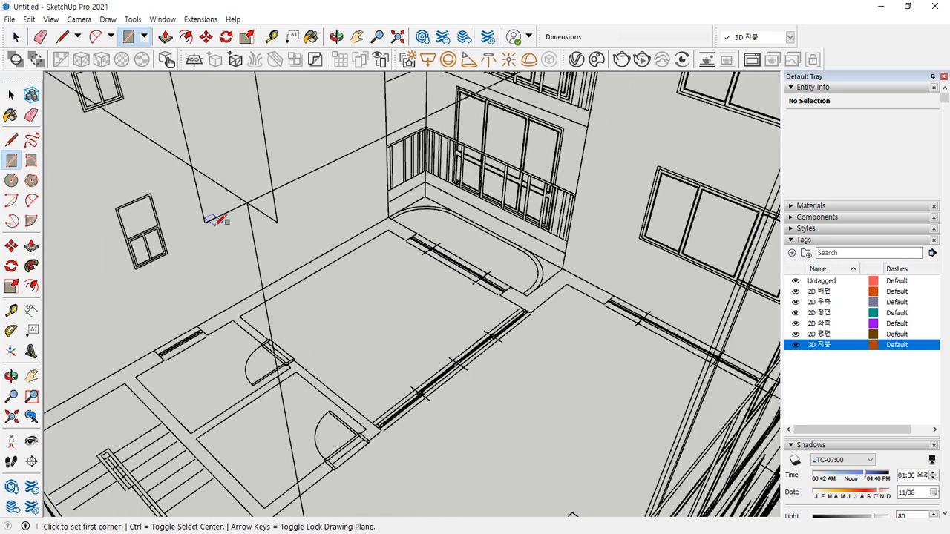
click(205, 222)
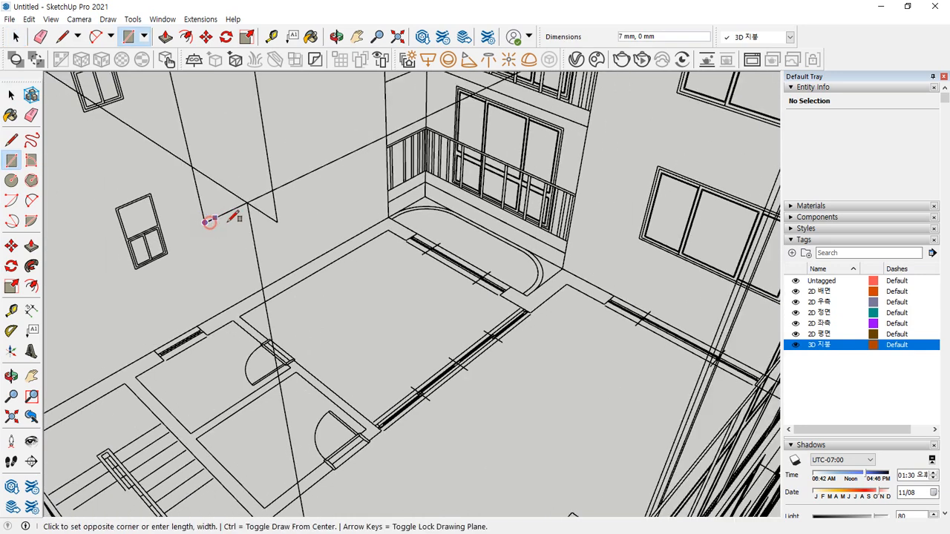
click(273, 220)
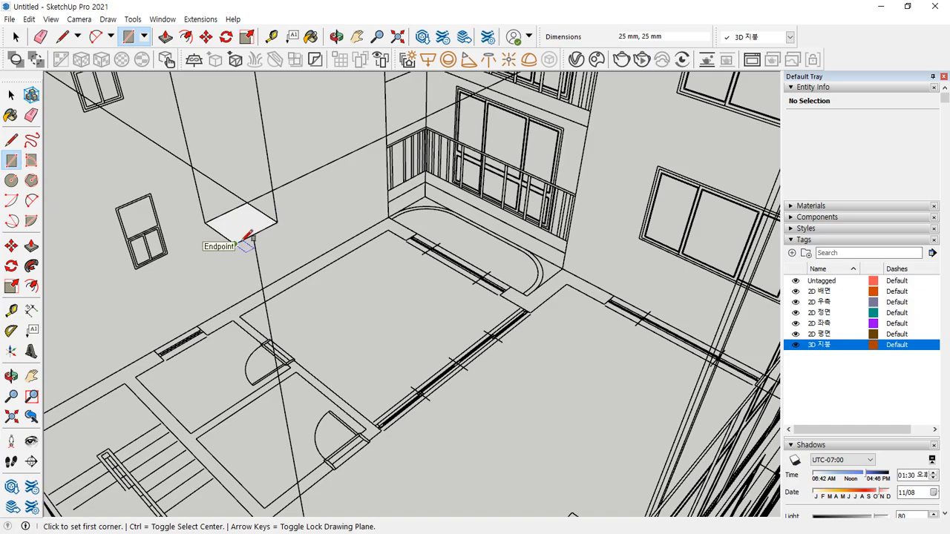
- Draw the roof base rectangle from the small square's outer corner to the eave endpoint at the diagonally opposite corner
click(246, 239)
scroll(256, 207, down, 5)
scroll(275, 167, down, 5)
middle_drag(282, 159, 316, 364)
scroll(342, 312, up, 4)
scroll(359, 250, up, 6)
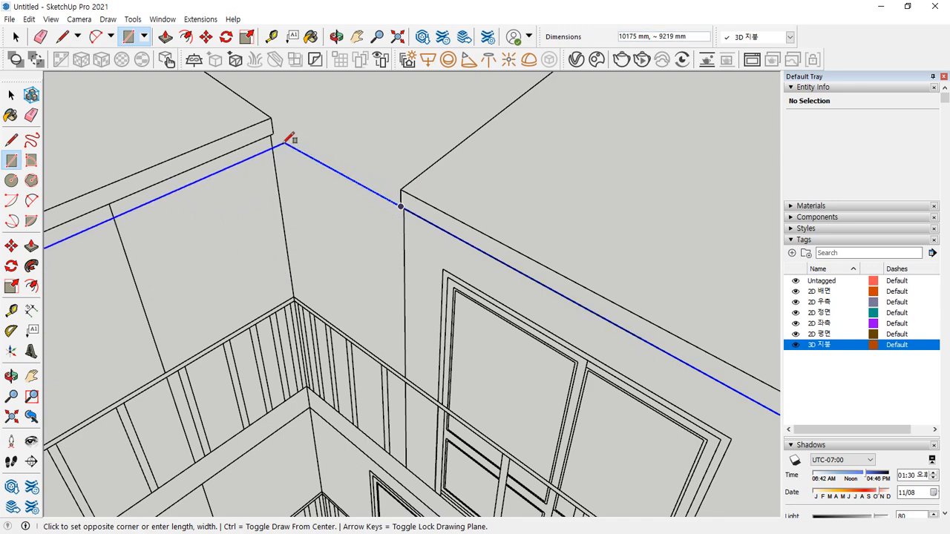
scroll(287, 141, up, 3)
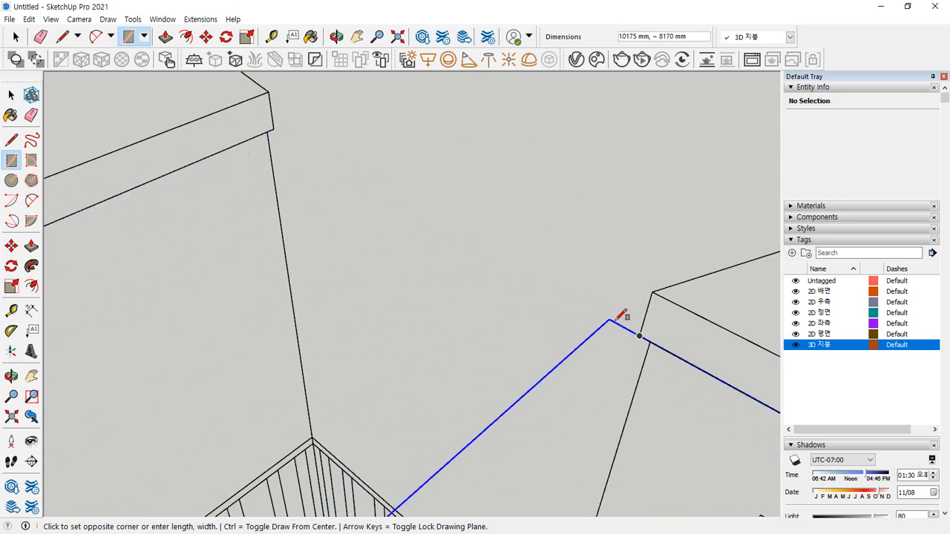
click(640, 335)
scroll(611, 291, down, 3)
scroll(610, 291, up, 3)
scroll(480, 212, up, 5)
middle_drag(553, 276, 481, 267)
key(l)
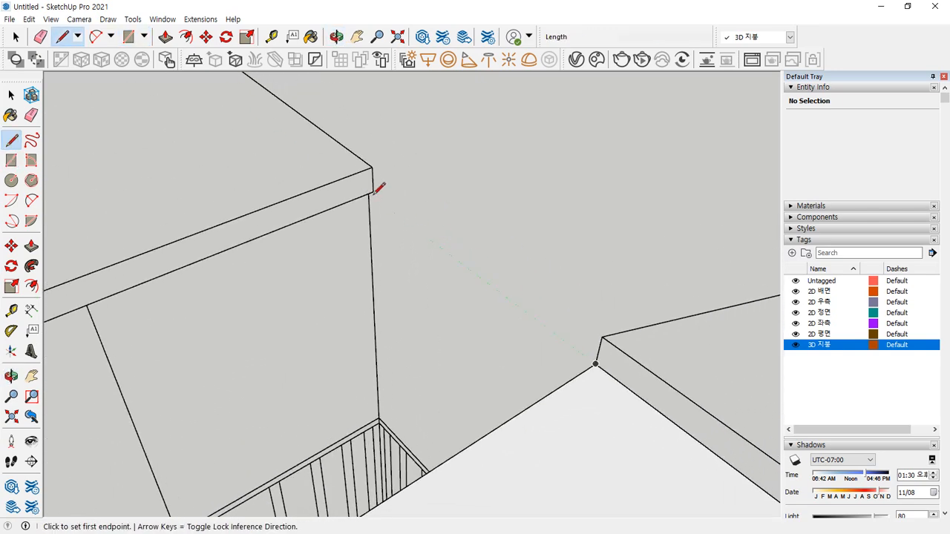
click(373, 191)
middle_drag(647, 388, 308, 305)
key(Escape)
- Erase the leftover edges of the small corner square so the roof base is a single face
scroll(415, 382, up, 5)
scroll(414, 386, down, 5)
shift+middle_drag(414, 389, 587, 272)
scroll(471, 282, down, 3)
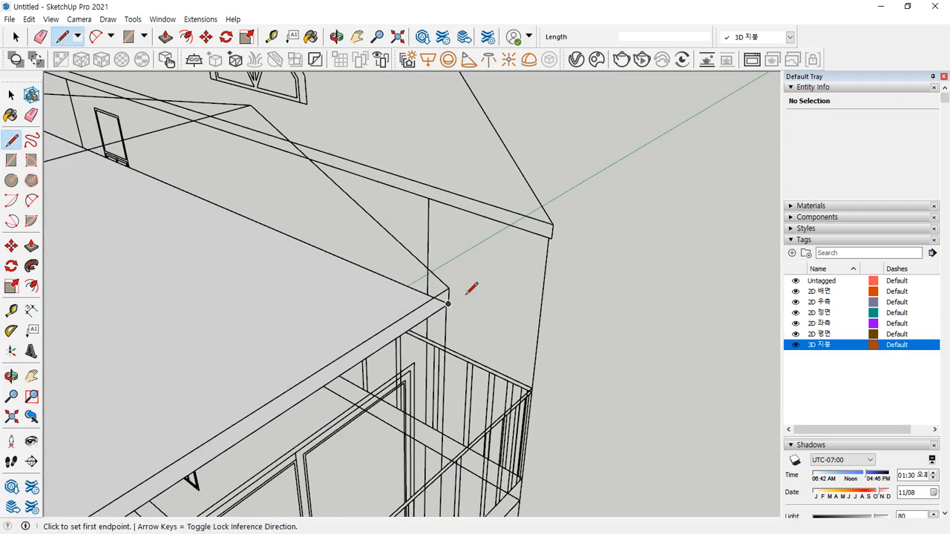
middle_drag(458, 294, 562, 314)
scroll(148, 218, up, 8)
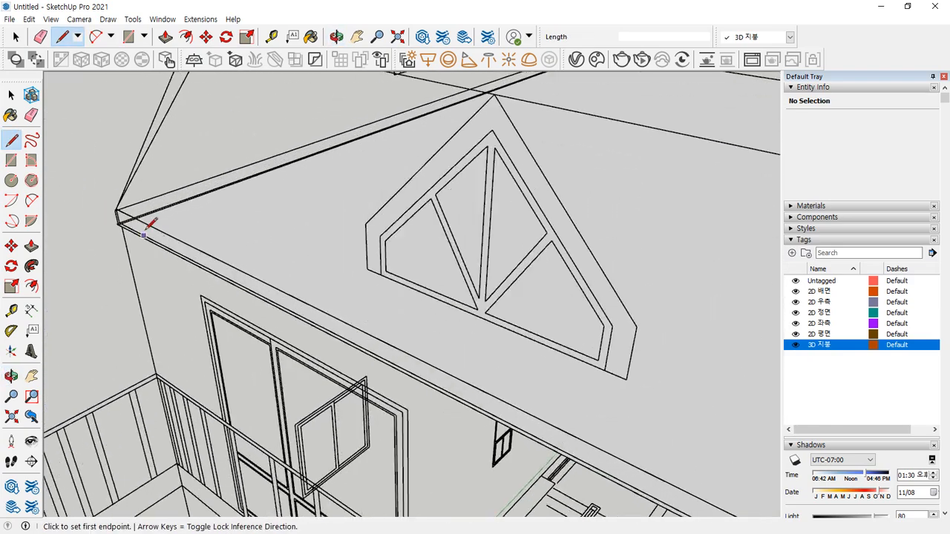
scroll(122, 224, up, 5)
scroll(292, 192, down, 5)
scroll(343, 187, up, 5)
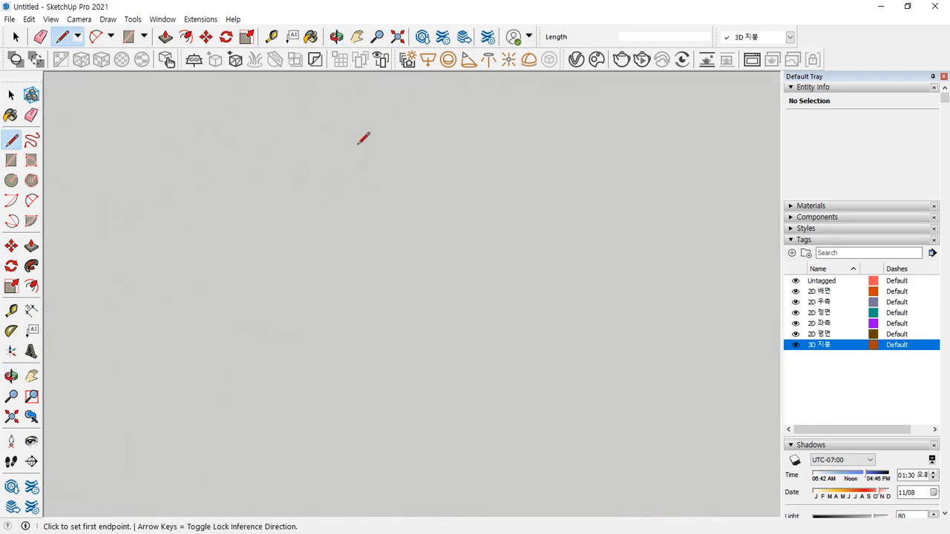
scroll(375, 126, down, 3)
mouse_move(374, 106)
middle_down()
mouse_move(378, 178)
mouse_move(376, 92)
middle_up()
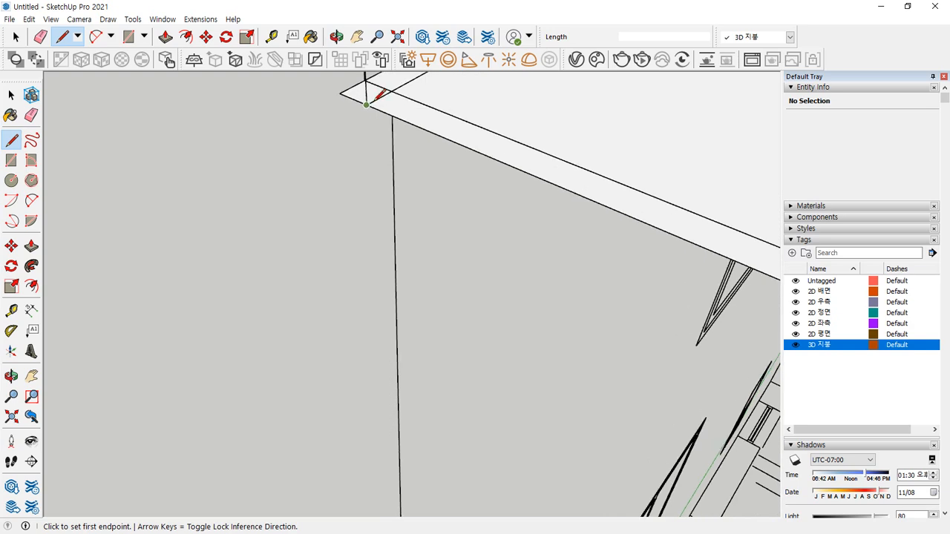
key(e)
click(381, 90)
click(379, 94)
mouse_move(421, 133)
middle_down()
mouse_move(477, 125)
mouse_move(403, 207)
middle_up()
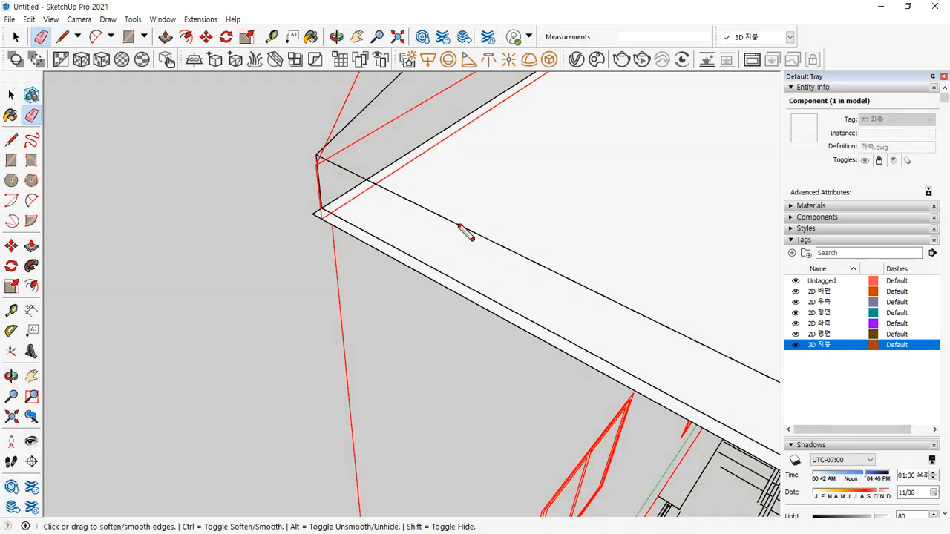
mouse_move(468, 230)
mouse_down()
mouse_move(451, 284)
mouse_move(481, 276)
mouse_up()
- Push/Pull the roof base face up 120 mm to the upper eave line of the front elevation
key(p)
click(490, 280)
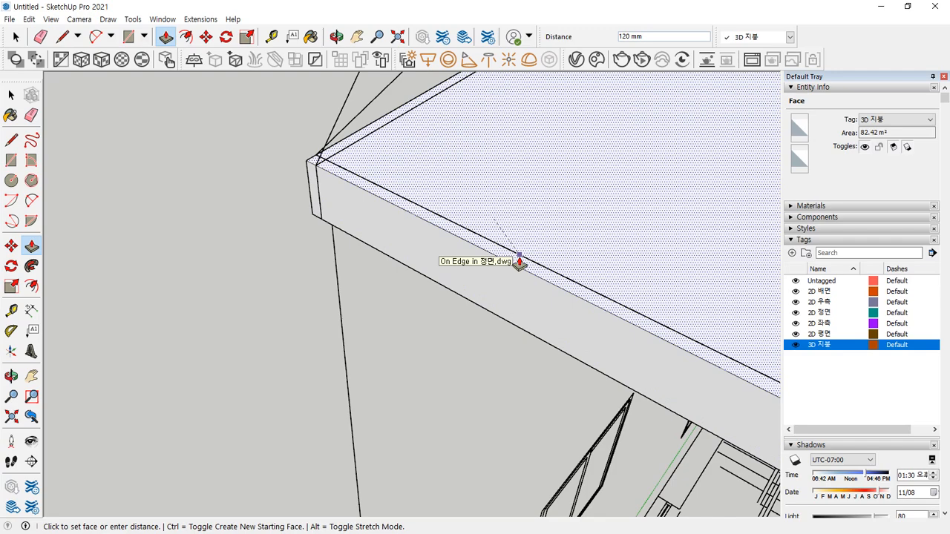
click(518, 257)
middle_drag(527, 287, 440, 227)
scroll(444, 235, down, 4)
scroll(446, 236, down, 7)
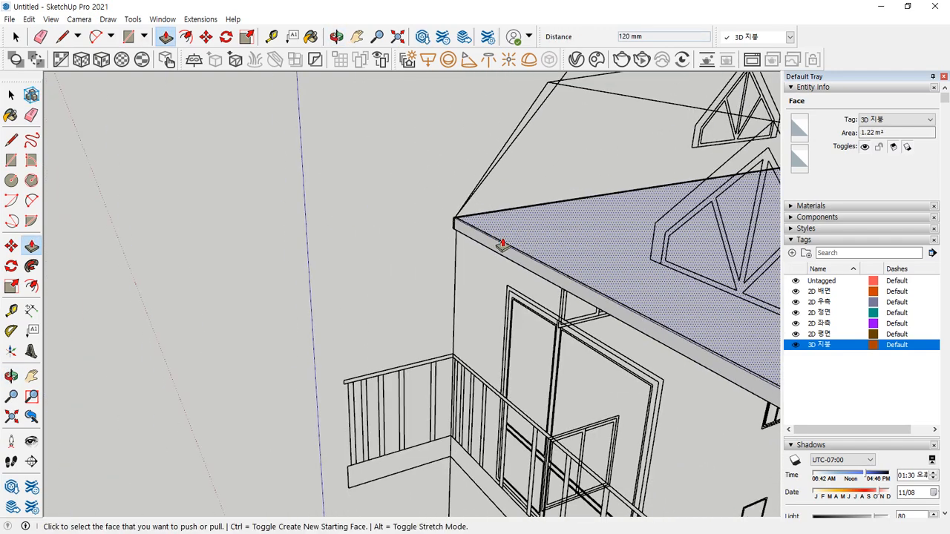
- Try to extend the roof slab's side face 25 mm out to the rear elevation's eave corner
middle_drag(581, 267, 366, 240)
scroll(270, 249, down, 2)
scroll(426, 246, up, 4)
scroll(329, 250, up, 3)
click(322, 243)
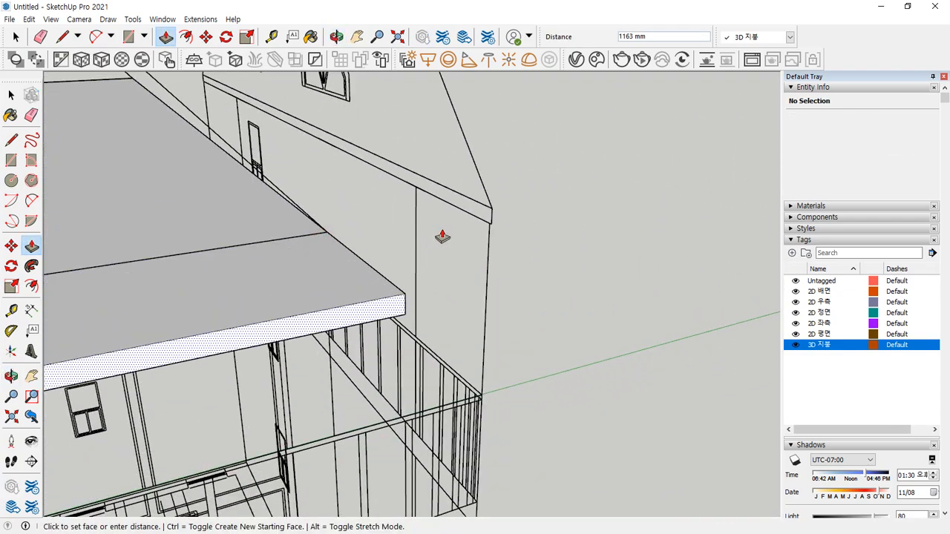
scroll(492, 212, up, 2)
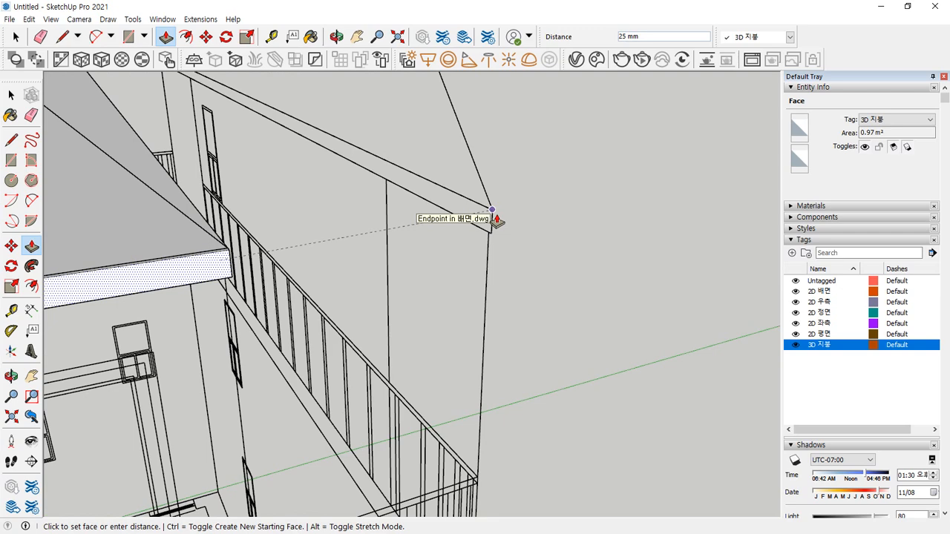
click(492, 211)
middle_drag(492, 211, 251, 267)
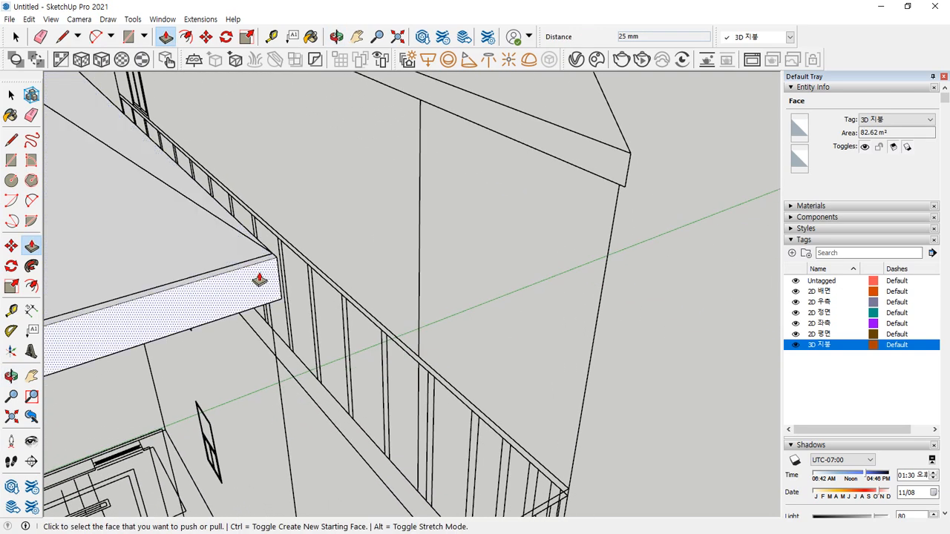
key(ctrl+z)
- Push/Pull the roof slab's side face out 25 mm, aligned with the rear elevation's upper eave endpoint
click(266, 272)
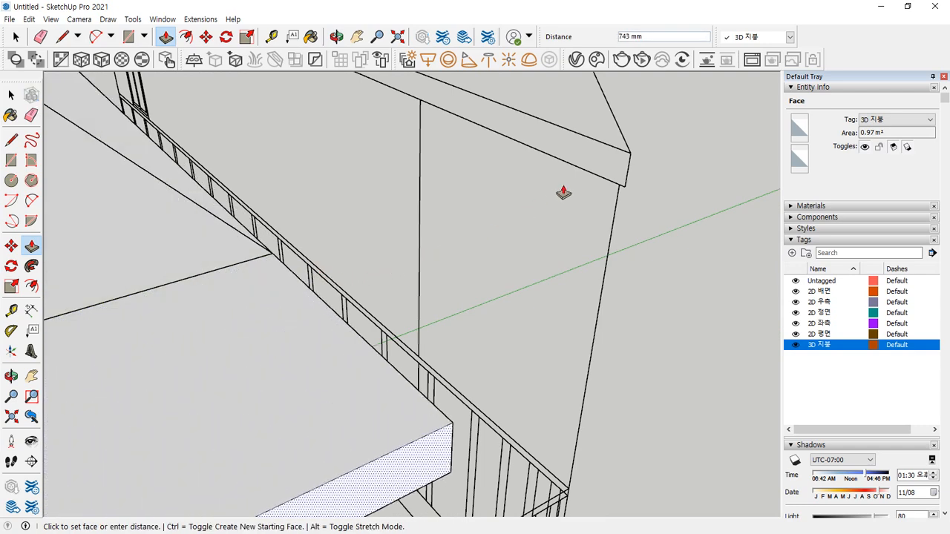
click(631, 156)
scroll(415, 248, down, 6)
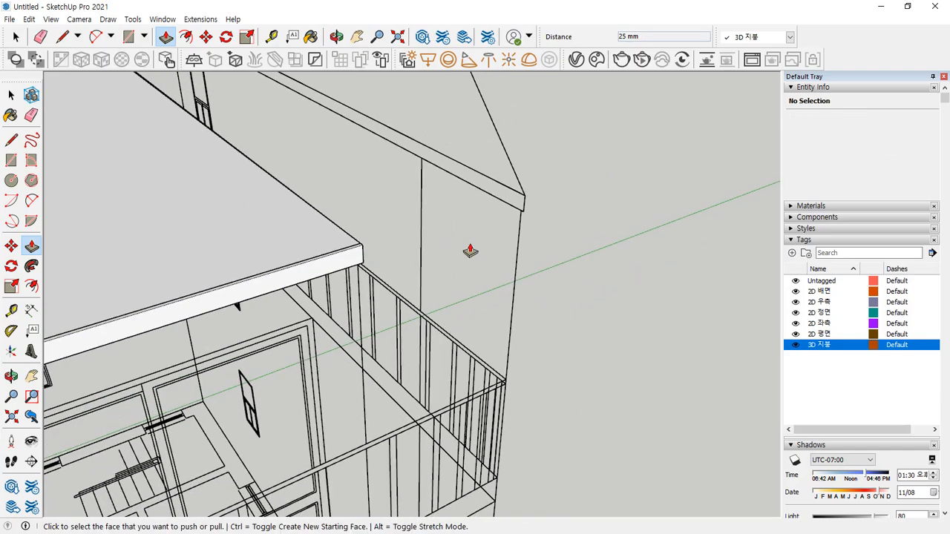
scroll(286, 291, down, 5)
scroll(268, 318, up, 6)
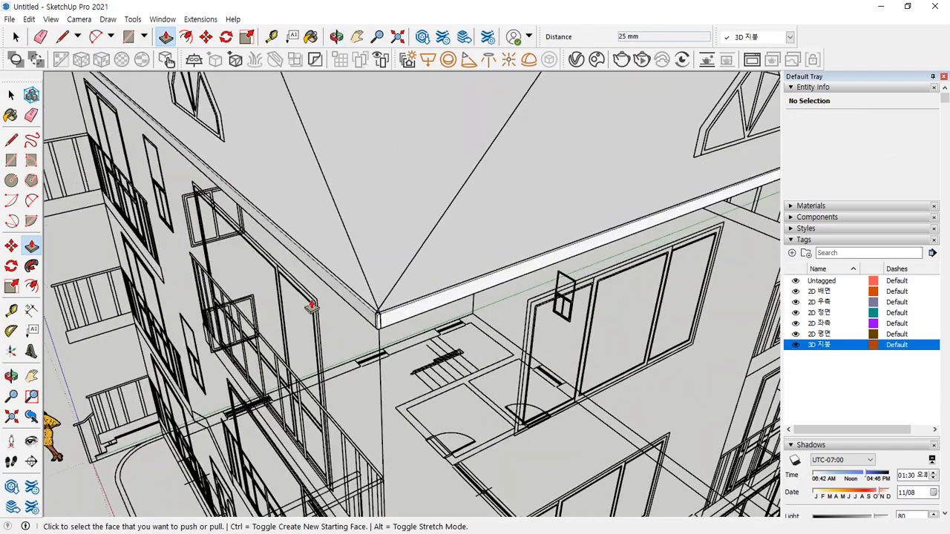
middle_drag(356, 325, 424, 319)
key(space)
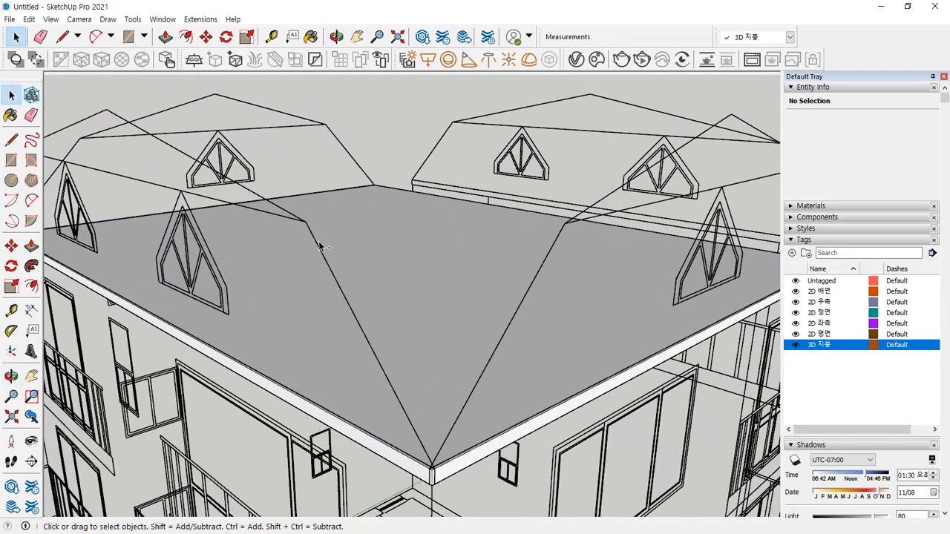
drag(282, 220, 305, 226)
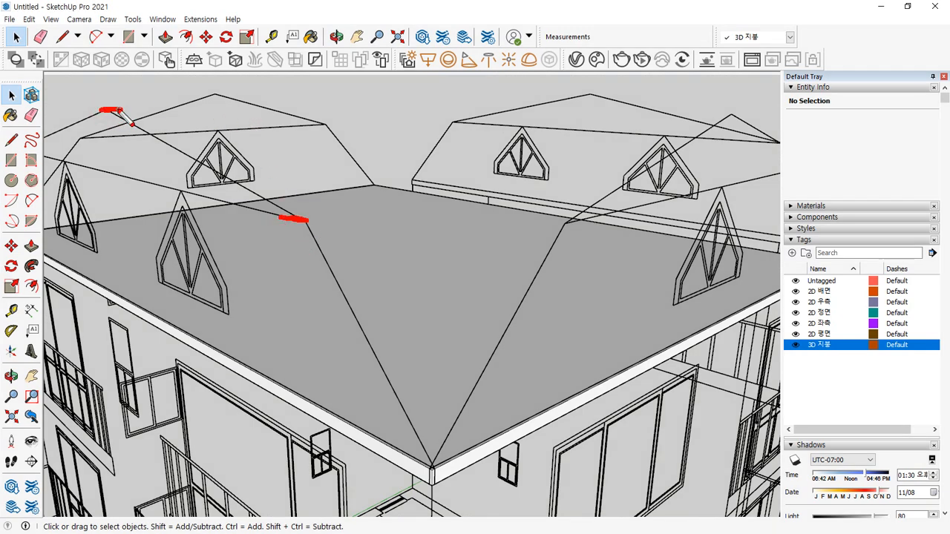
key(Escape)
- Push/Pull the slab's top face with a new starting face up to the slope break point of the elevation's roof outline
key(p)
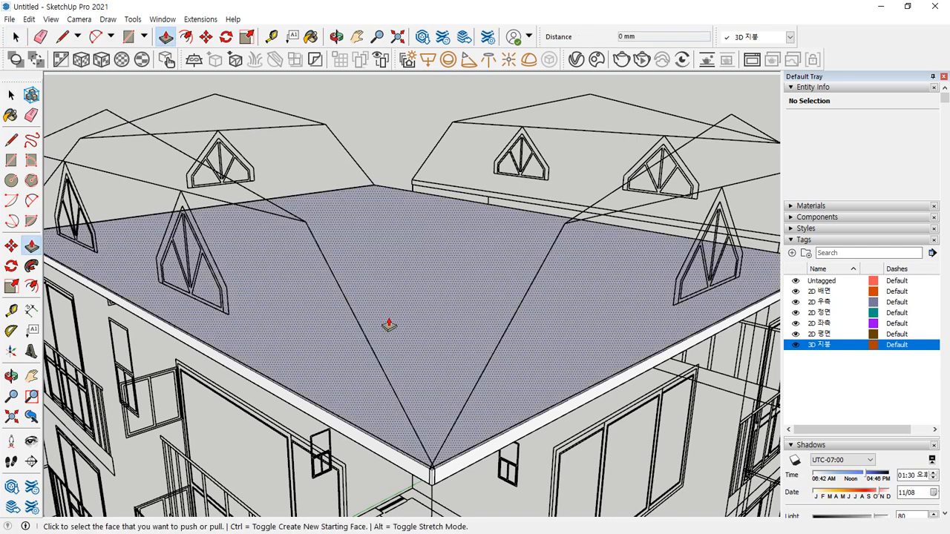
click(387, 321)
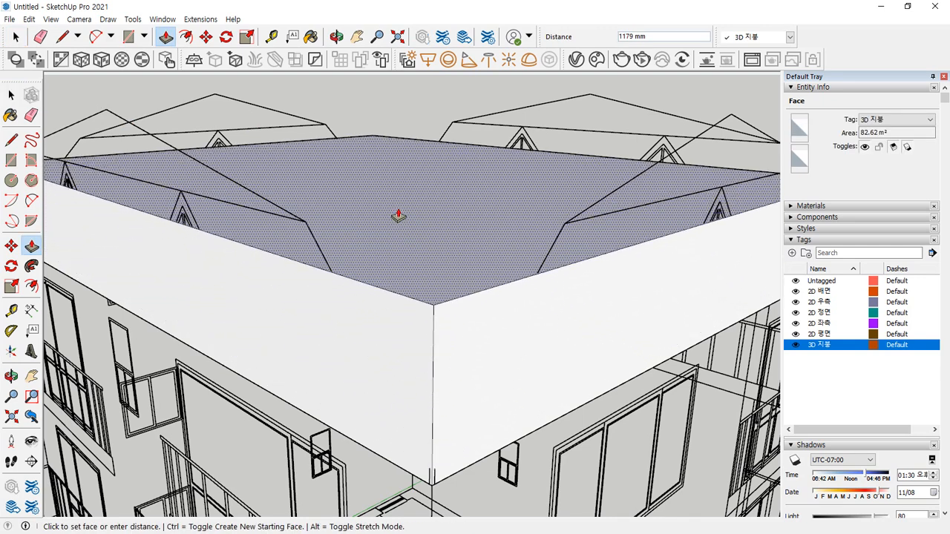
mouse_move(423, 480)
mouse_down()
mouse_move(430, 422)
mouse_move(441, 481)
mouse_up()
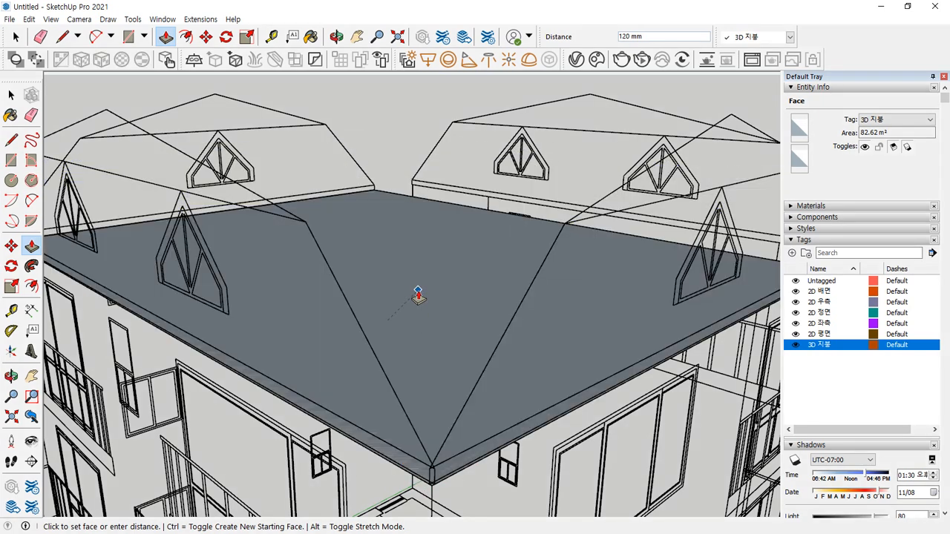
click(400, 290)
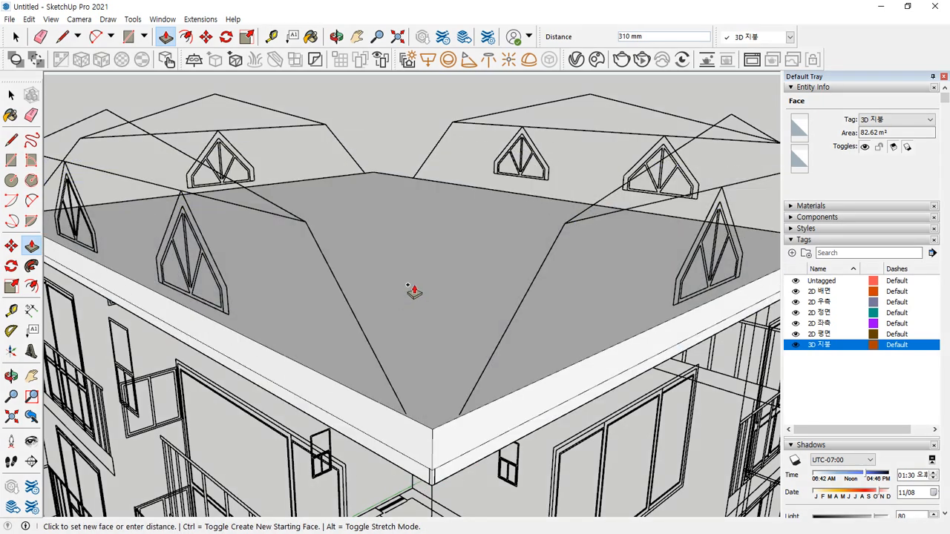
click(304, 223)
- Push/Pull the roof slab's top face up from its new starting face to the roof peak endpoint of the front elevation
middle_drag(333, 212, 519, 346)
click(518, 346)
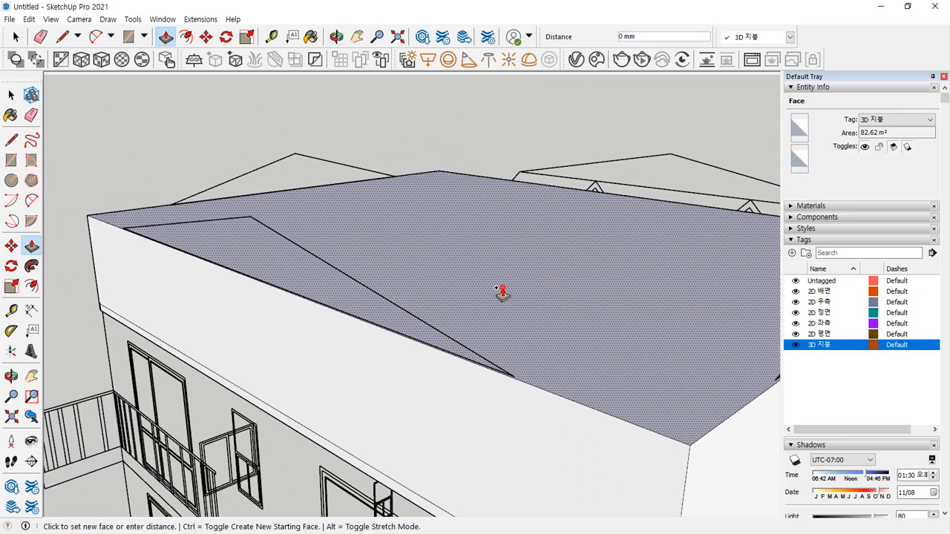
click(468, 219)
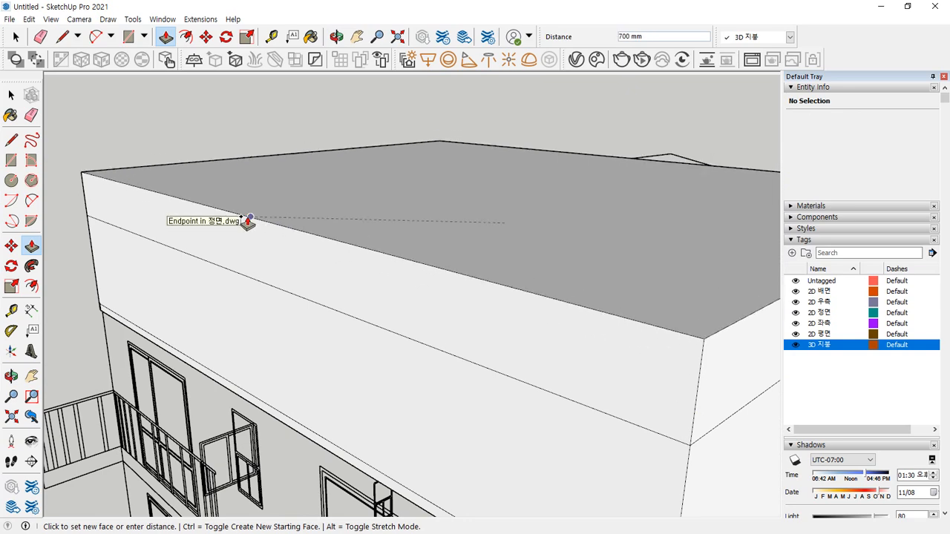
scroll(701, 210, down, 5)
middle_drag(700, 212, 186, 301)
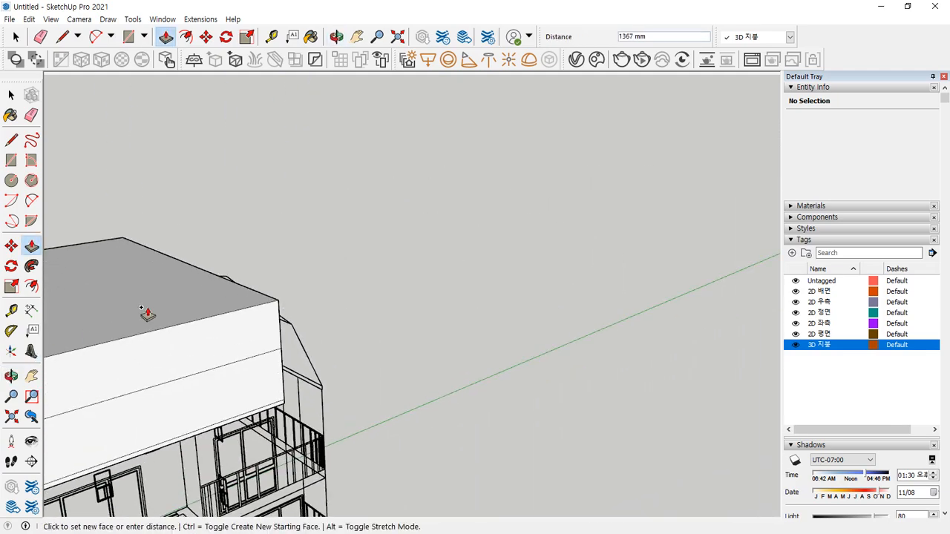
scroll(240, 254, down, 5)
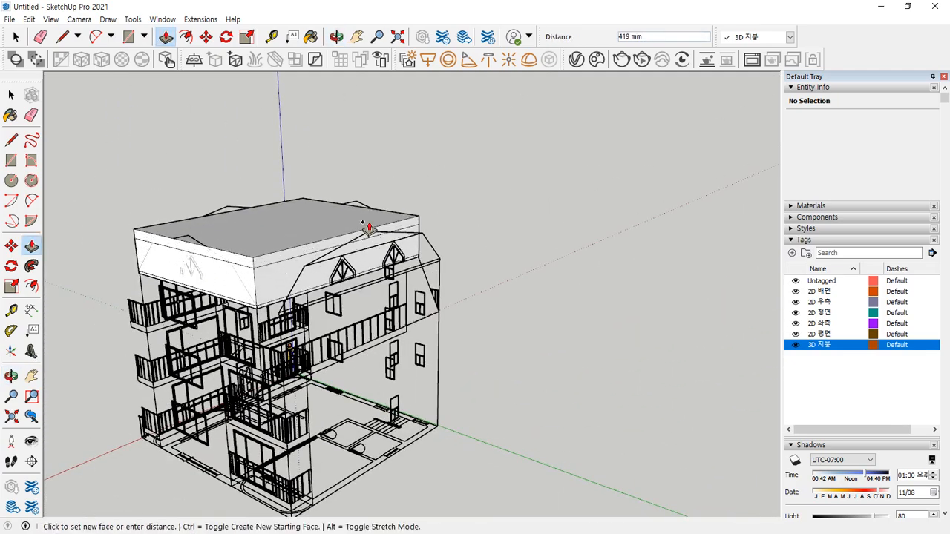
click(373, 237)
middle_drag(372, 238, 568, 257)
scroll(309, 265, up, 2)
middle_drag(309, 265, 728, 274)
middle_drag(434, 310, 590, 324)
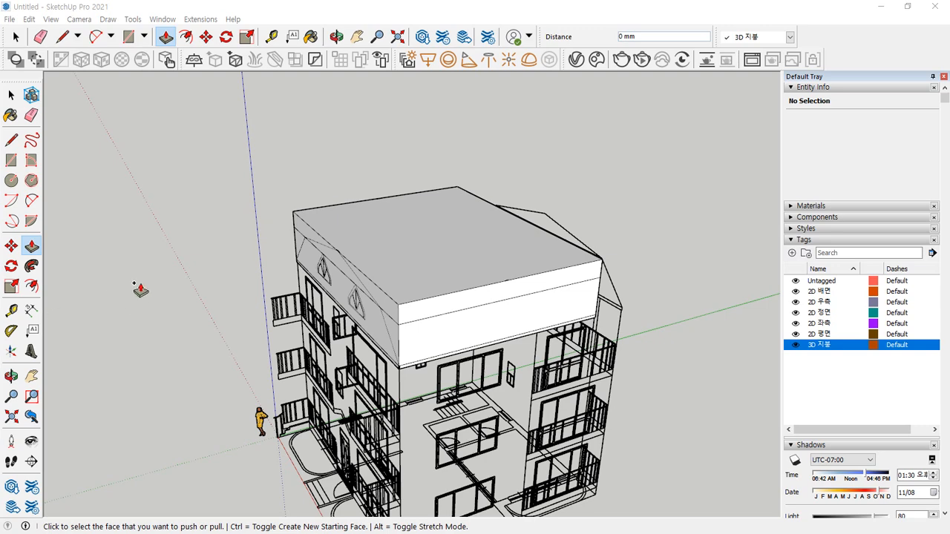
- Scale the roof's top face by 0.50 along the red axis, bringing one side edge to the roof's midline
click(443, 259)
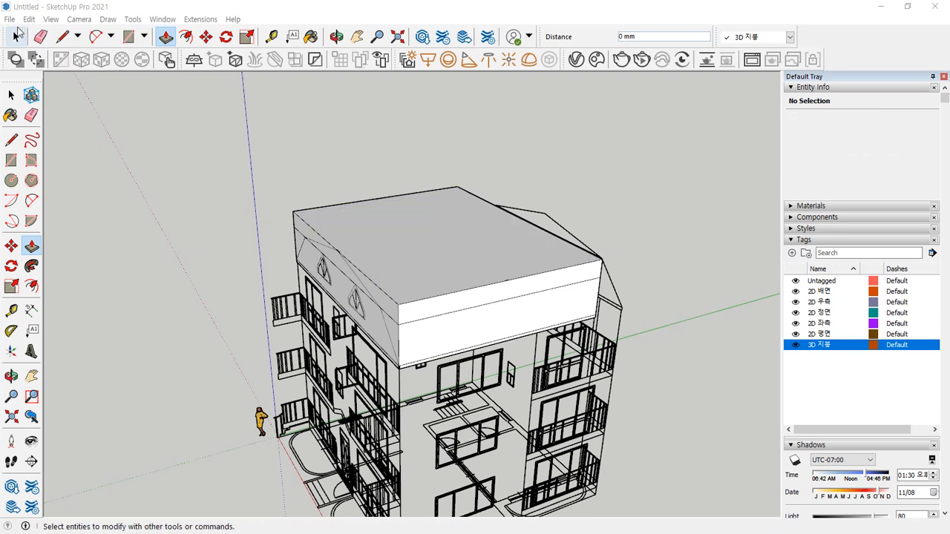
key(space)
middle_drag(95, 157, 602, 267)
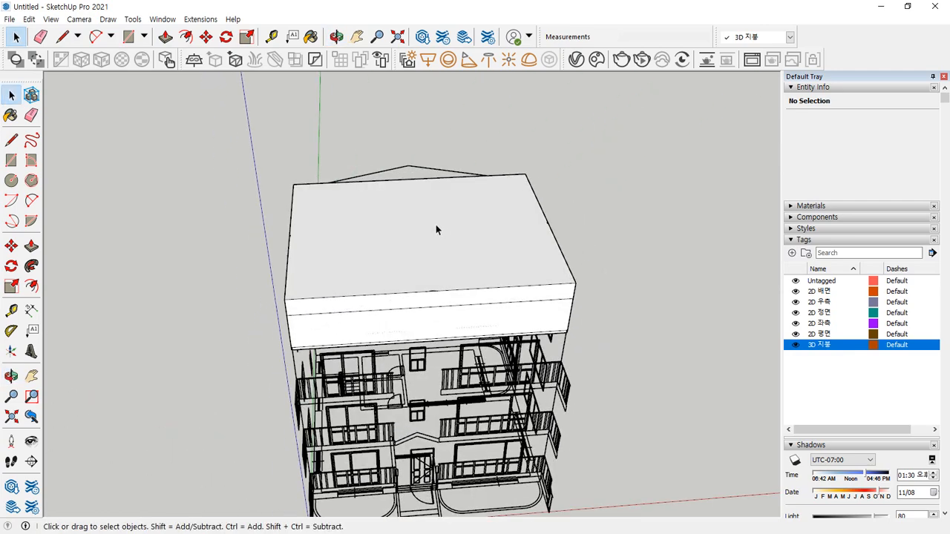
click(436, 226)
scroll(457, 230, up, 3)
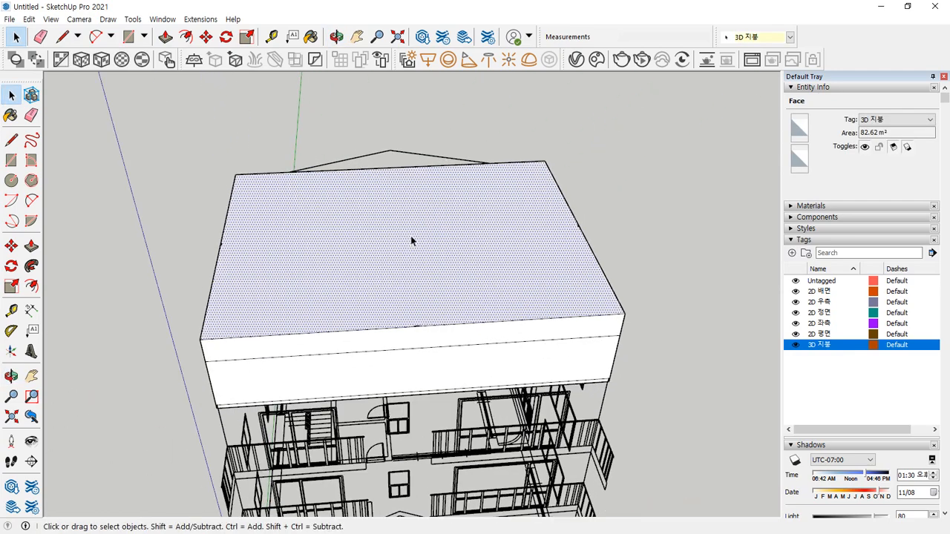
key(s)
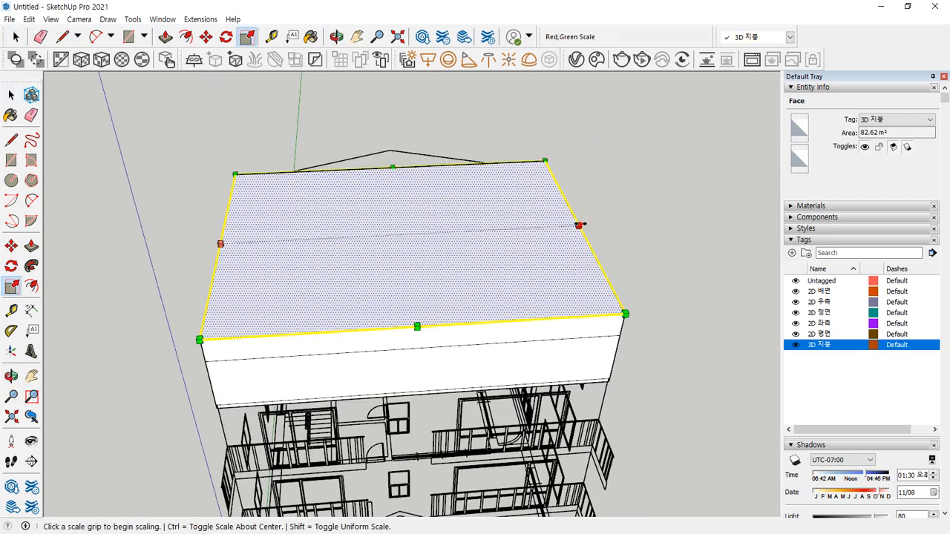
click(578, 224)
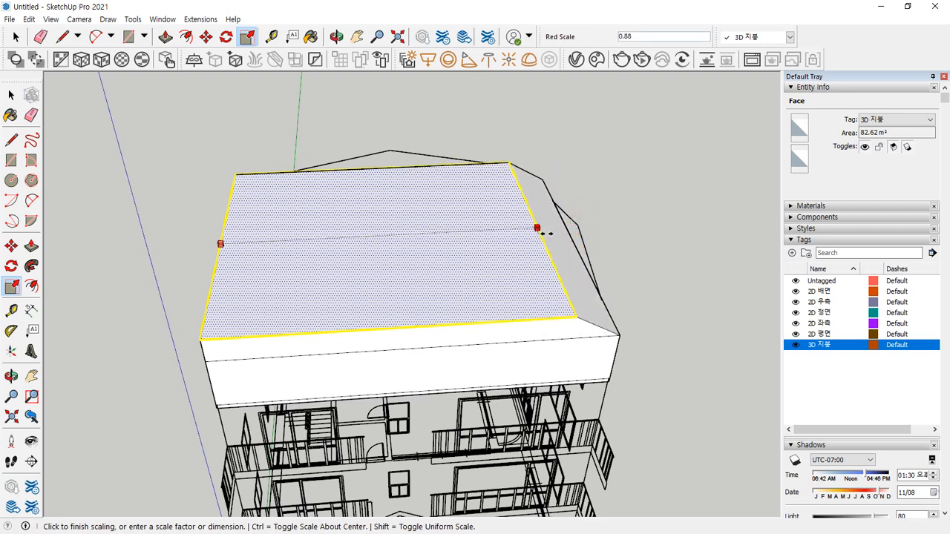
key(ctrl)
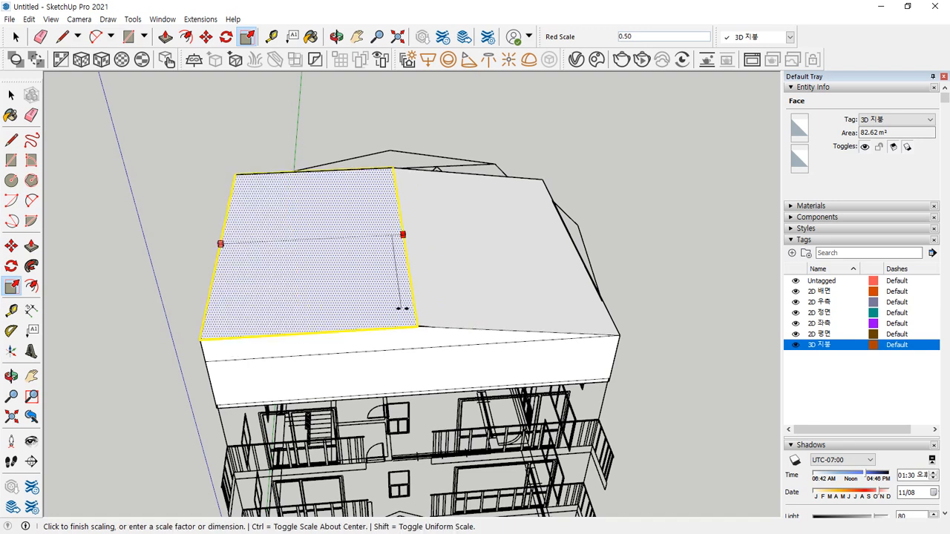
click(401, 238)
- Scale the top face's opposite side edge inward along the red axis, narrowing the face to a thin strip beside the midline
click(221, 243)
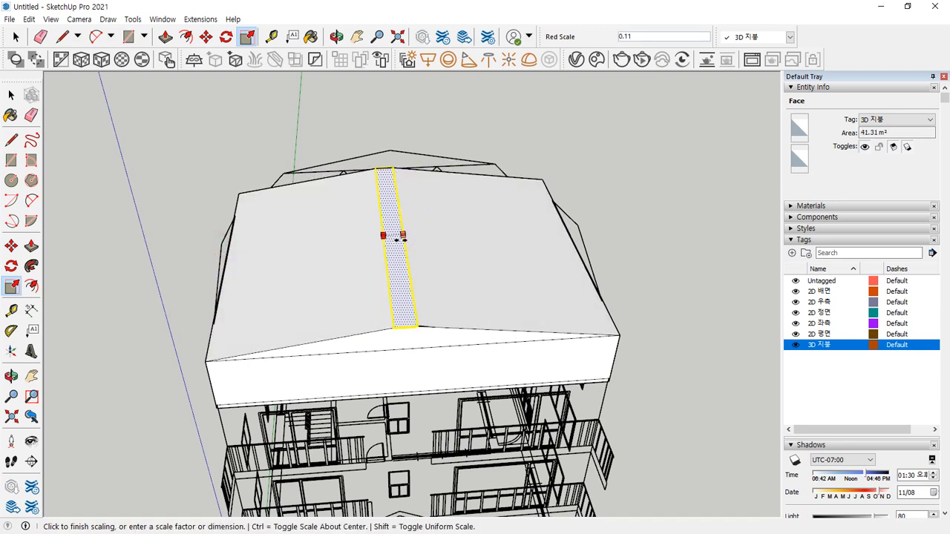
click(407, 238)
click(401, 235)
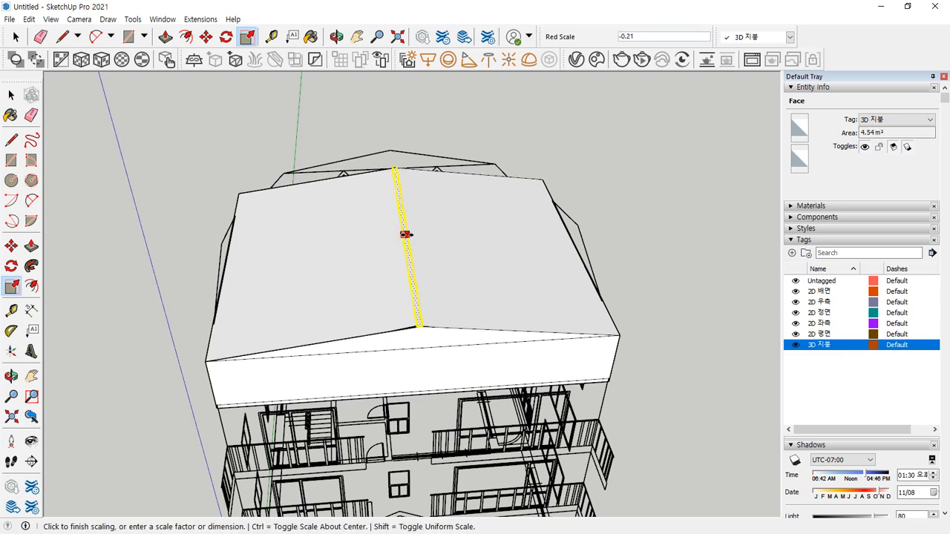
scroll(414, 331, up, 3)
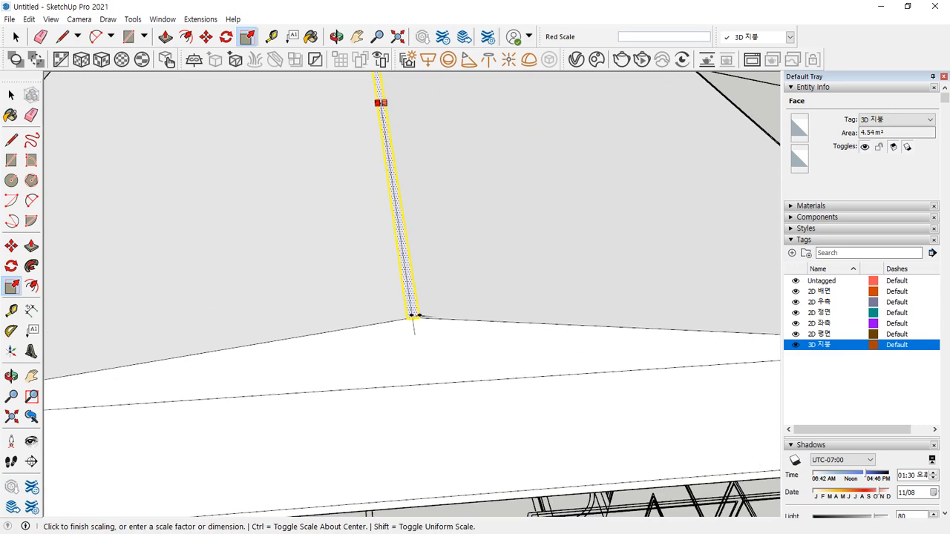
scroll(412, 330, up, 7)
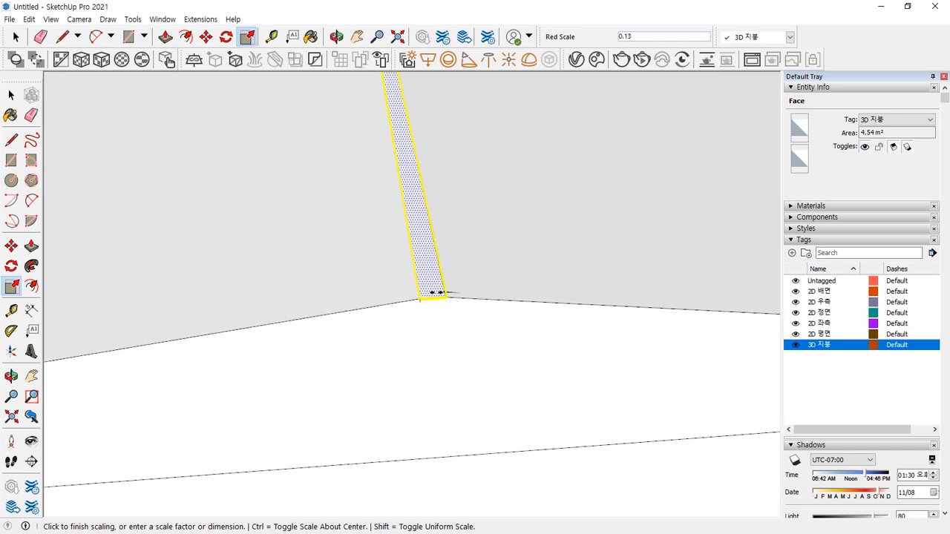
click(356, 288)
scroll(382, 312, up, 4)
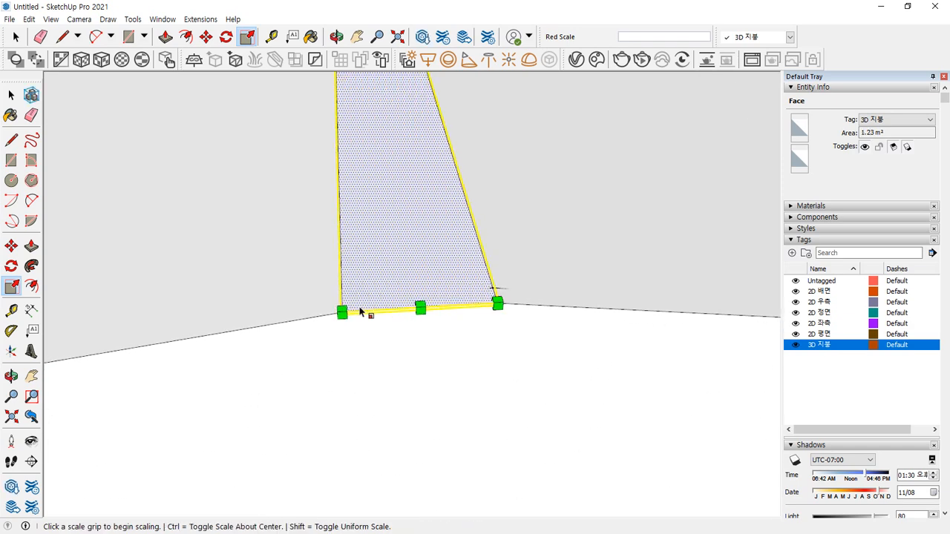
scroll(356, 233, down, 2)
middle_drag(356, 233, 322, 334)
- Move the thin strip's outer long edge onto its midline edge, closing the top into a single ridge line
key(space)
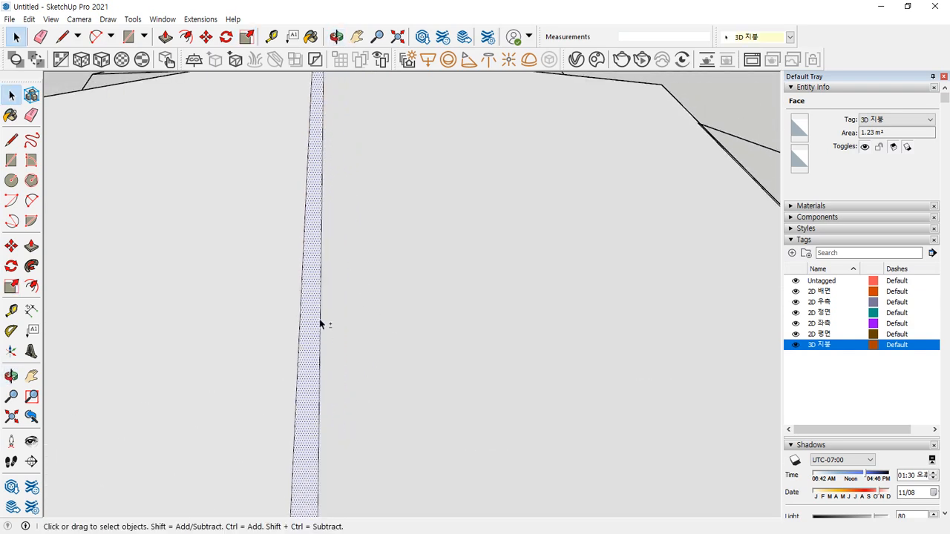
click(302, 323)
scroll(301, 324, down, 5)
key(m)
click(294, 401)
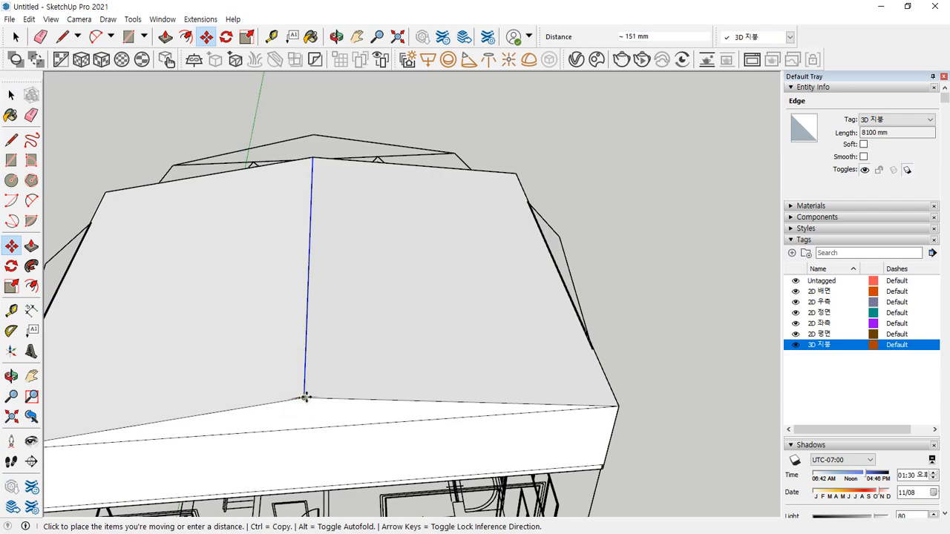
key(Escape)
- Move the two sloping edges at one gable end 1400 mm inward along the green axis to the elevation outline's slope break point
middle_drag(483, 355, 276, 299)
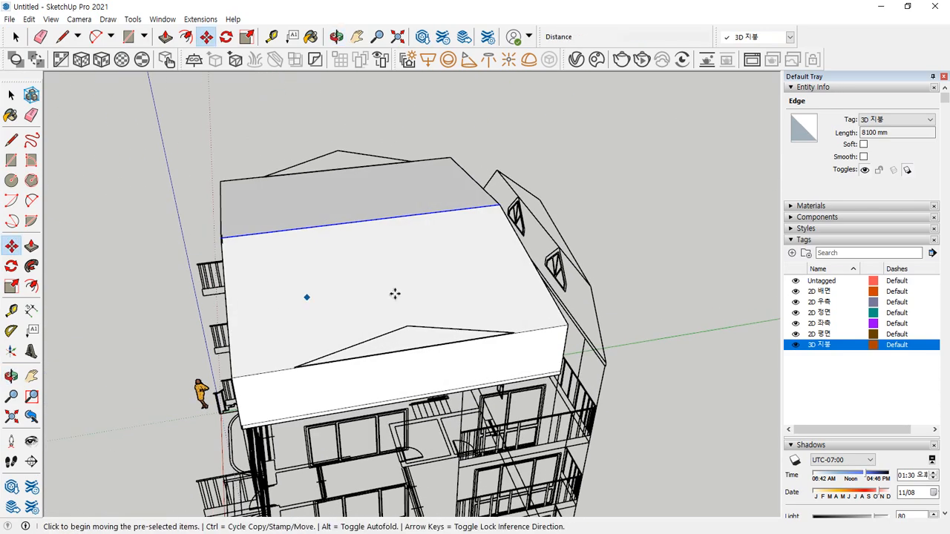
key(space)
click(508, 217)
shift+click(485, 194)
middle_drag(485, 201, 320, 227)
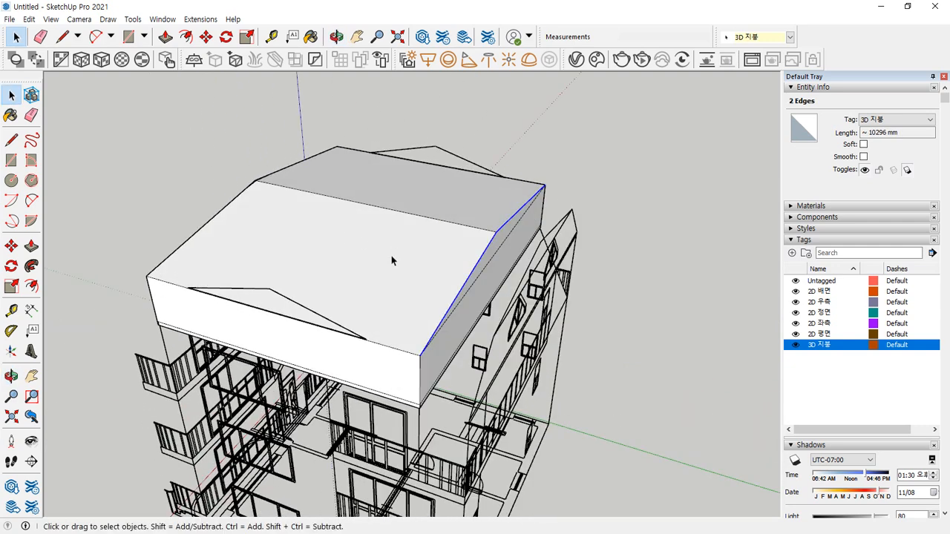
key(m)
click(494, 232)
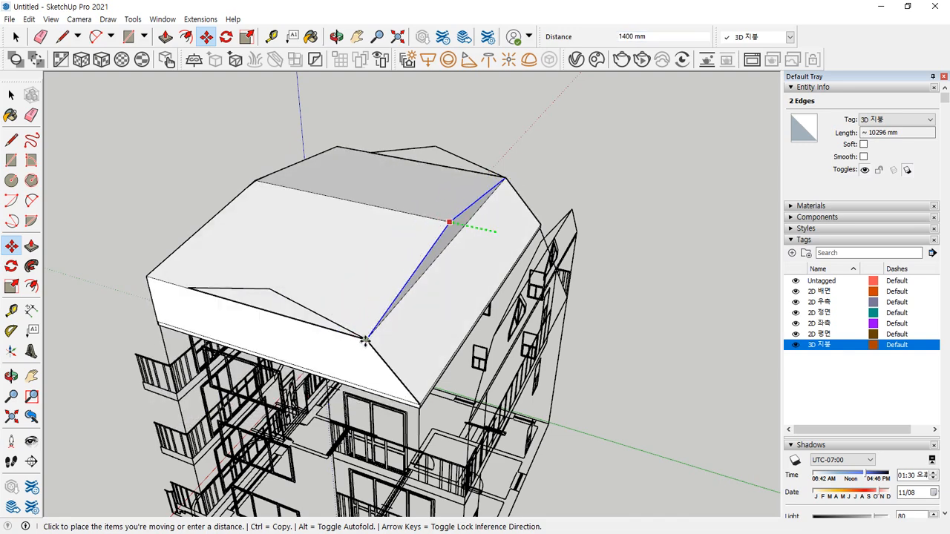
click(365, 341)
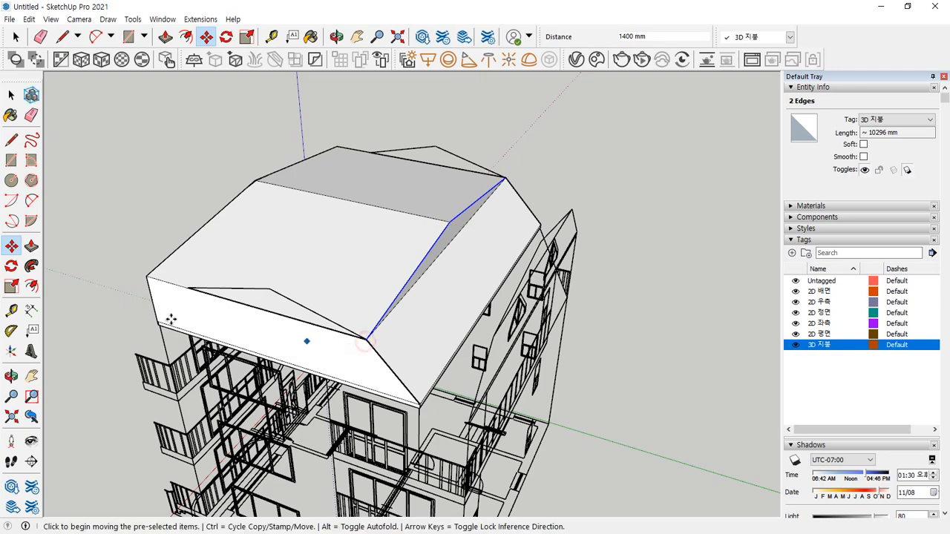
- Move the two sloping edges at the opposite gable end 1400 mm inward to the elevation outline's other slope break point
middle_drag(282, 335, 320, 301)
key(space)
click(291, 304)
ctrl+click(244, 237)
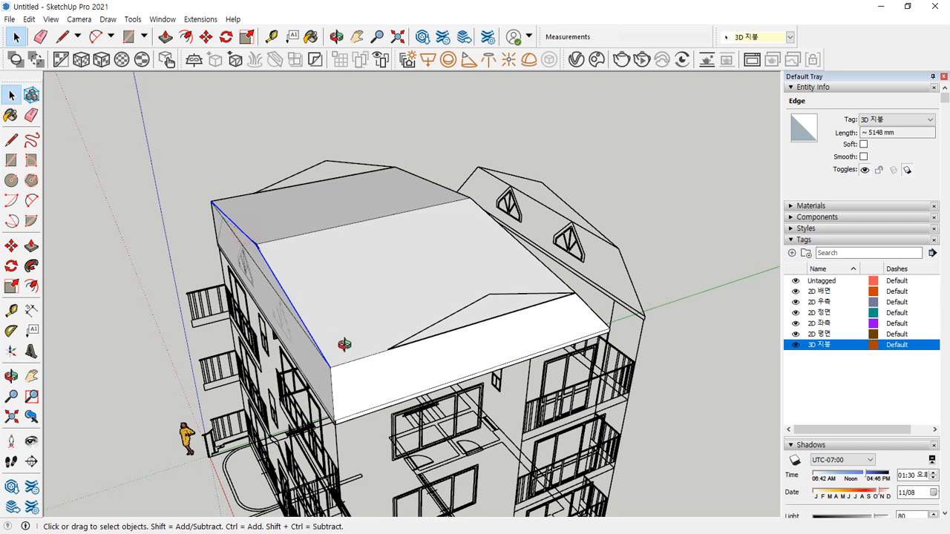
middle_drag(346, 354, 371, 320)
key(m)
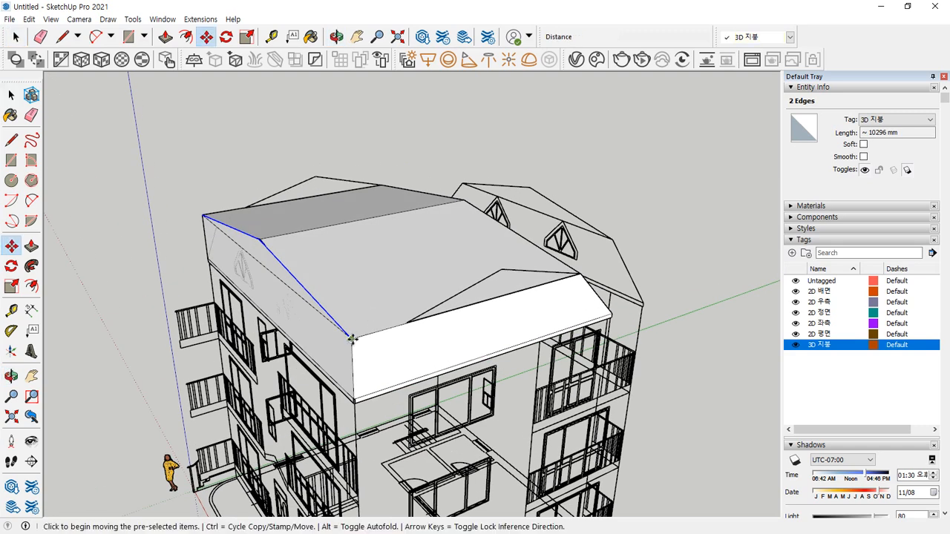
click(353, 339)
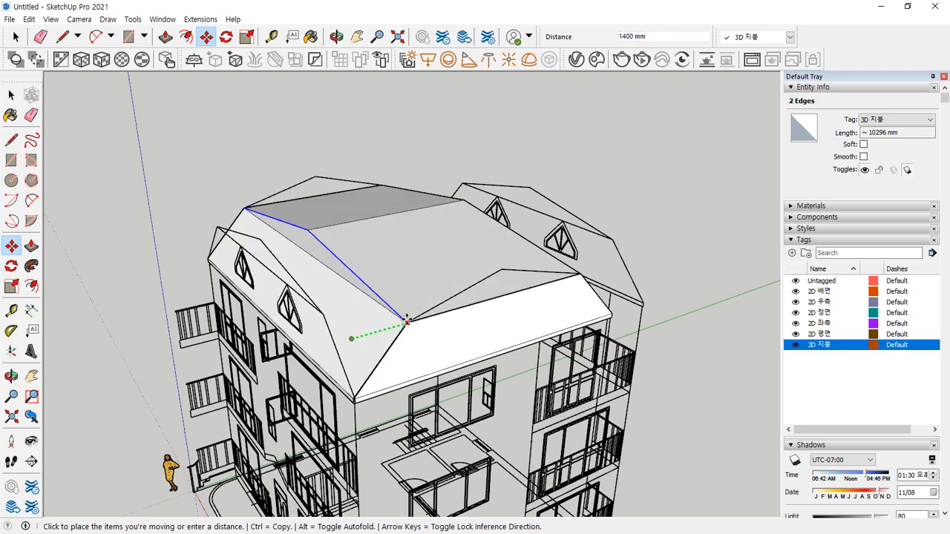
click(406, 321)
- Move one end point of the ridge inward along the locked green axis, aligned with the elevation outline's peak
middle_drag(594, 239, 438, 223)
middle_drag(522, 265, 500, 286)
key(space)
scroll(500, 236, up, 3)
click(500, 238)
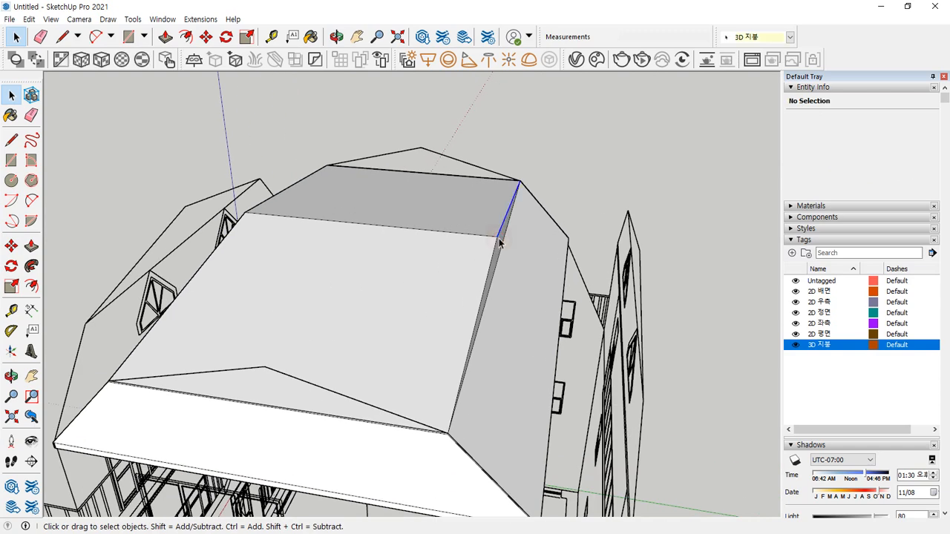
click(660, 182)
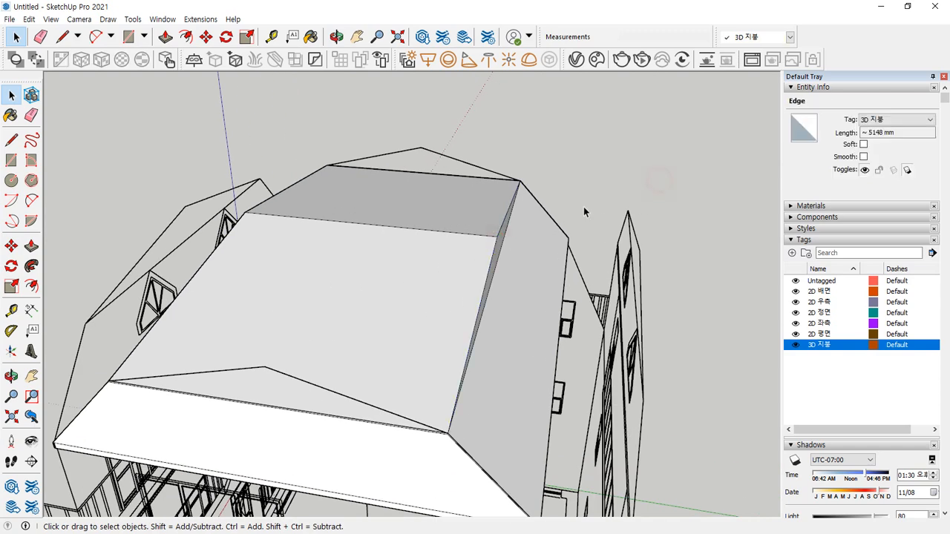
key(m)
click(498, 237)
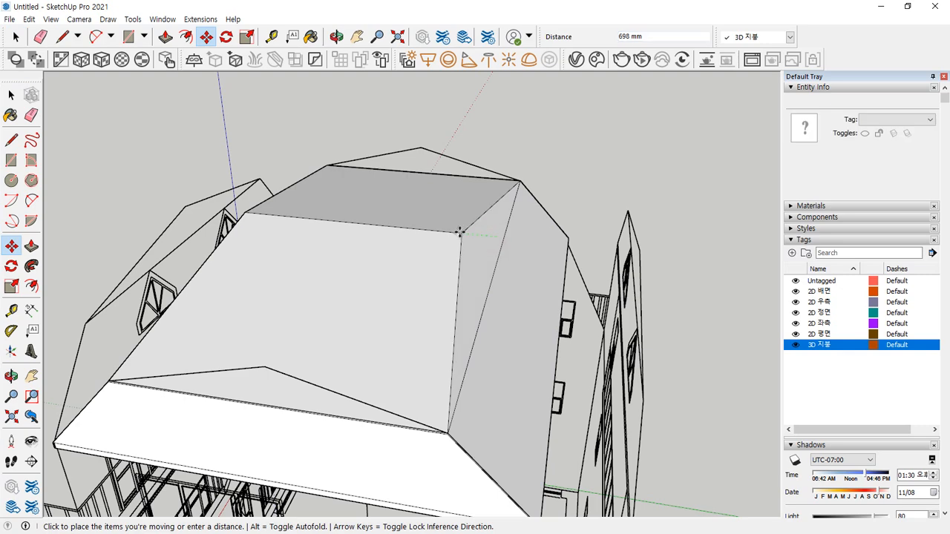
key(Up)
key(Left)
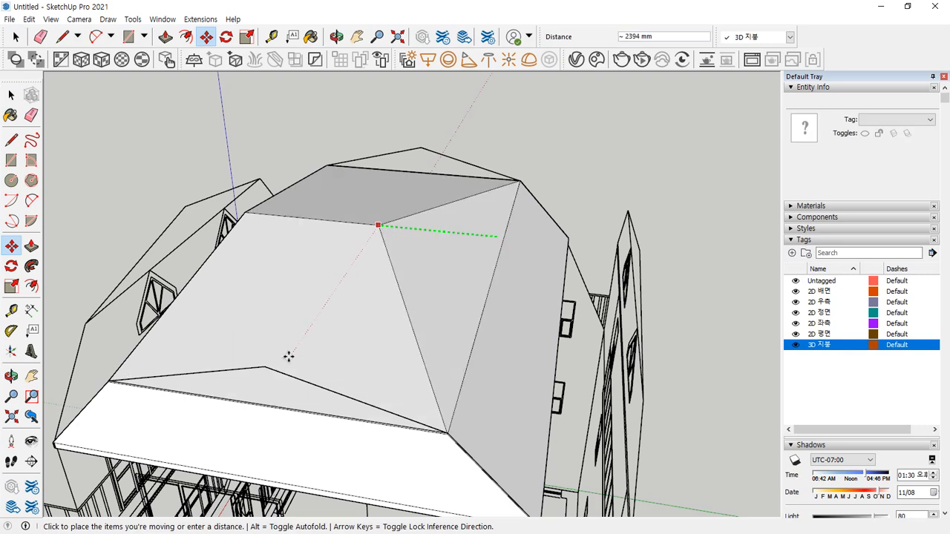
click(262, 367)
- Move the ridge's other end point 2650 mm inward onto the first one, joining the upper slopes in a single apex
middle_drag(254, 226, 394, 249)
key(space)
key(m)
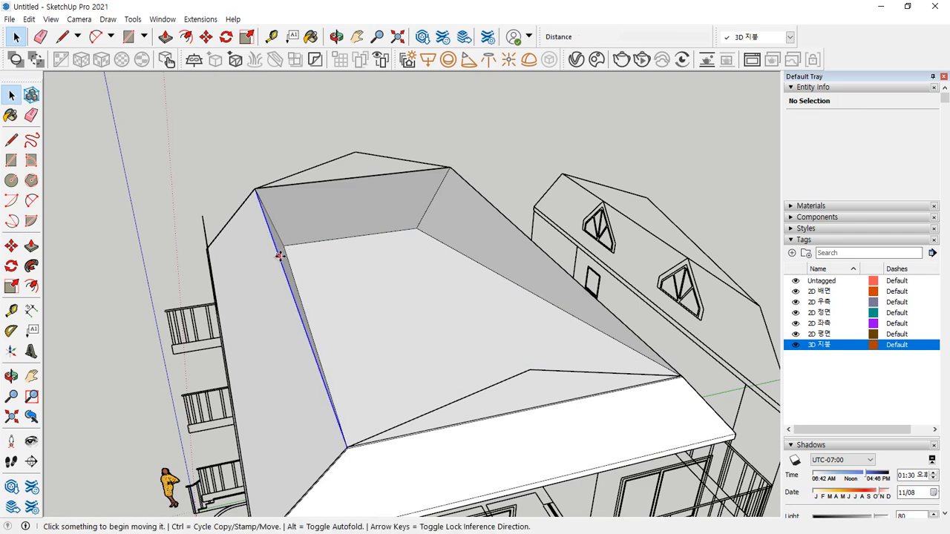
click(283, 246)
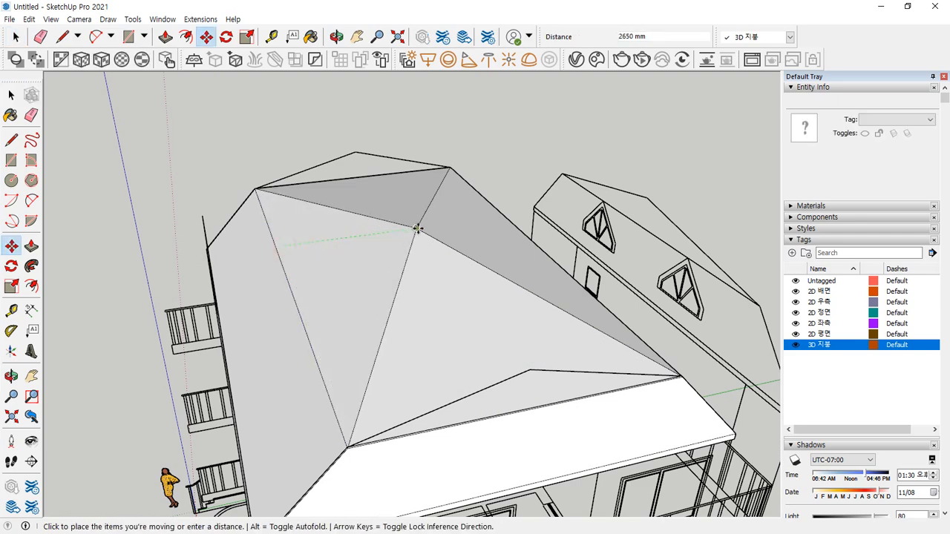
click(416, 228)
key(space)
- Move the 5300 mm slope break edge inward along the red axis, aligned with the adjacent side elevation's slope break point
middle_drag(627, 198, 359, 318)
scroll(507, 337, down, 6)
scroll(379, 315, up, 2)
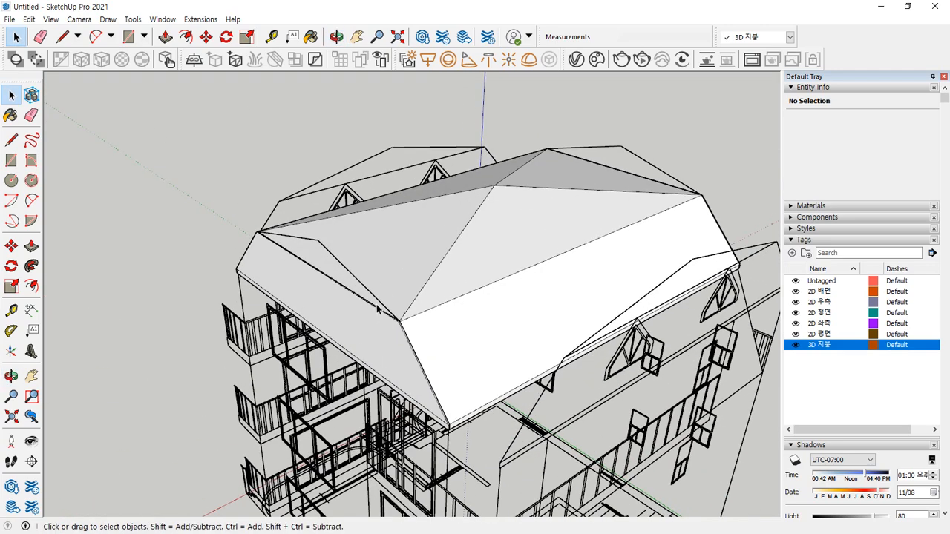
click(375, 311)
key(m)
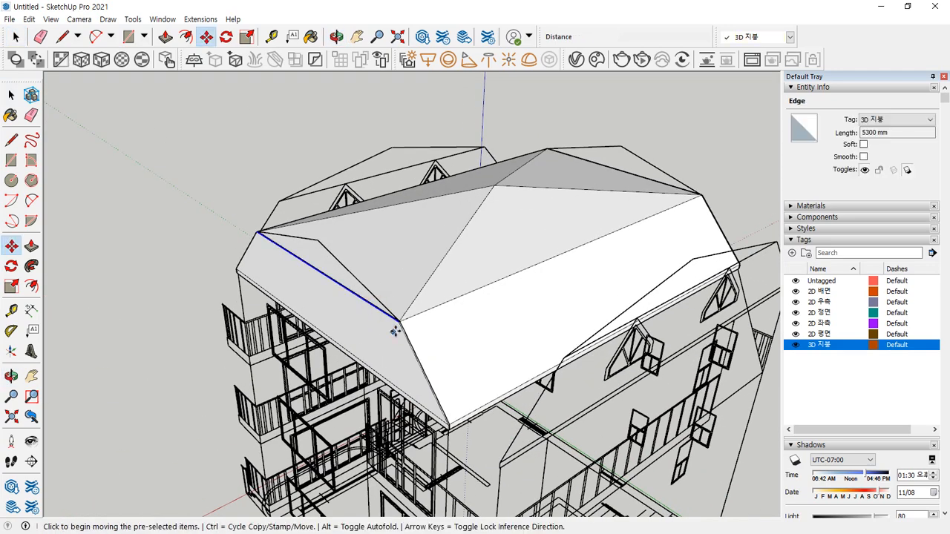
click(398, 320)
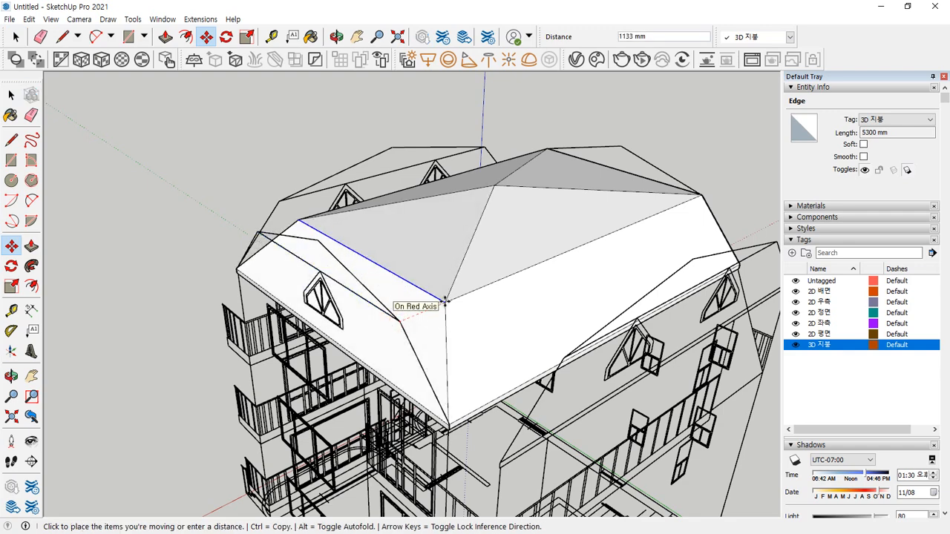
click(562, 356)
middle_drag(674, 247, 581, 289)
key(space)
click(717, 334)
middle_drag(717, 334, 555, 280)
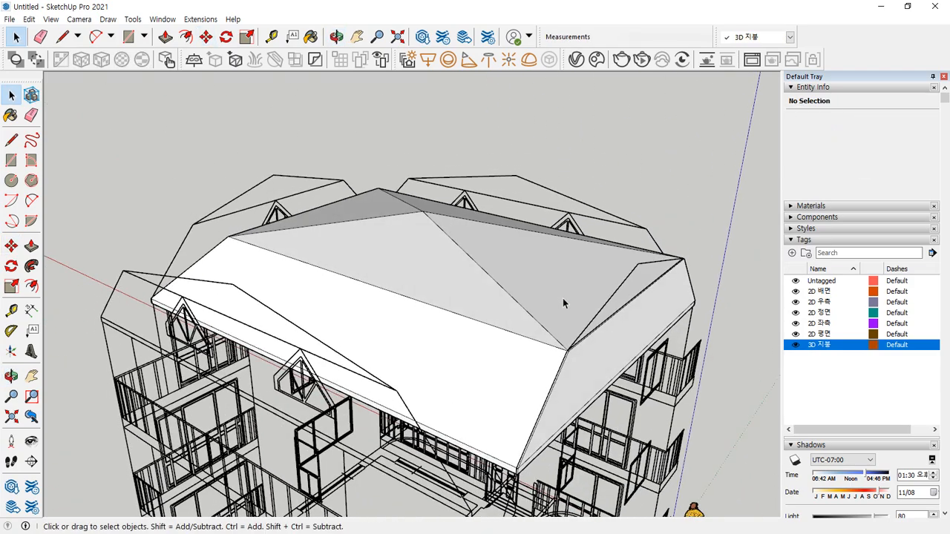
- Move the roof's remaining 5300 mm slope break edge 1400 mm inward along the red axis, aligned with the elevation outline's slope break point
click(579, 345)
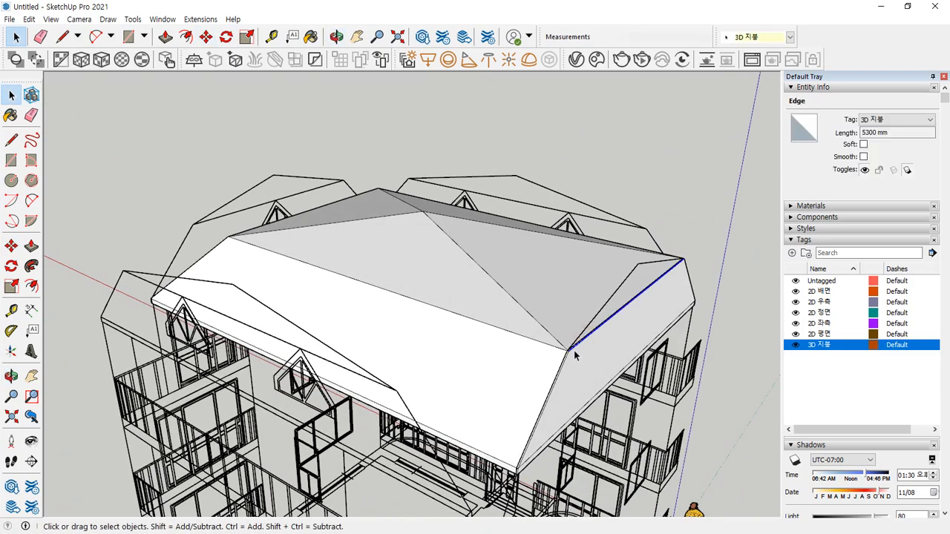
key(m)
click(566, 355)
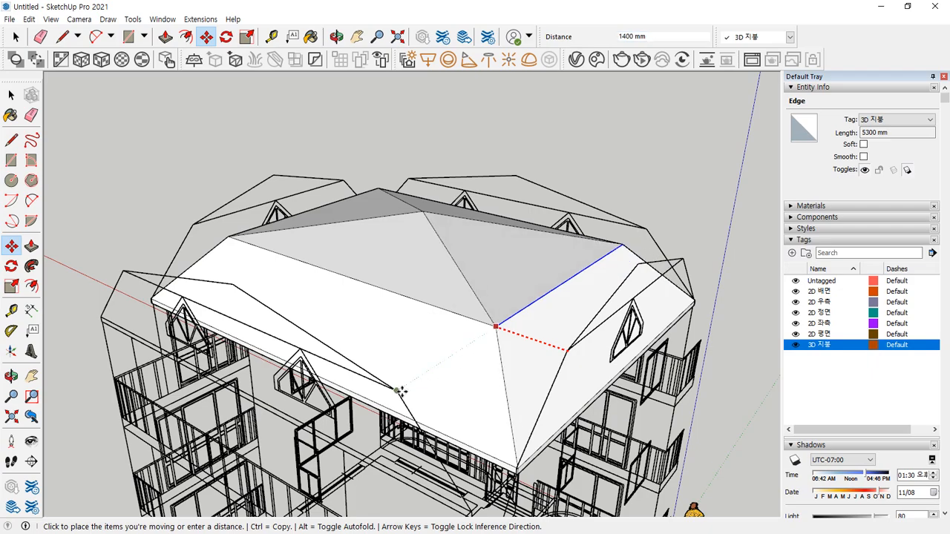
key(Escape)
key(space)
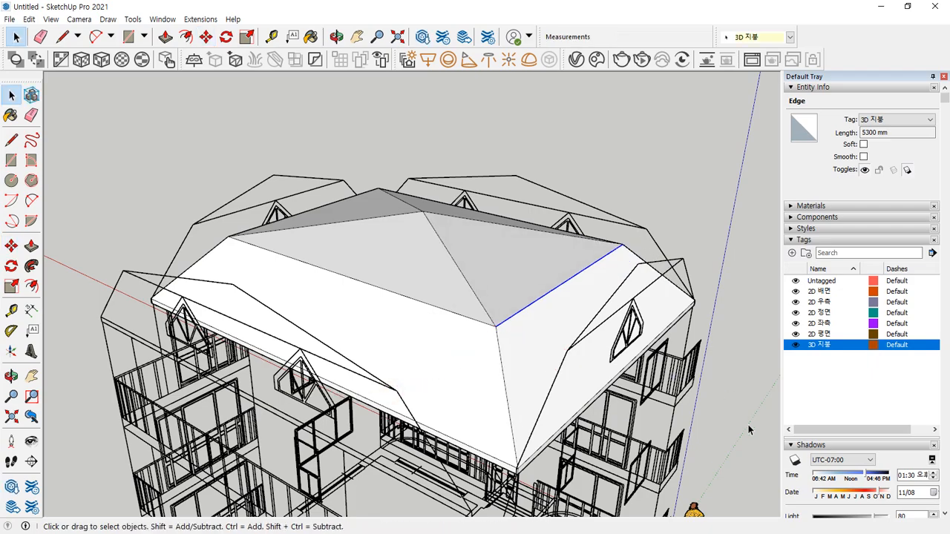
- Draw a 375 mm line along the red axis from the dormer window's near lower outer corner back to the roof slope
middle_click(575, 355)
middle_drag(575, 355, 631, 326)
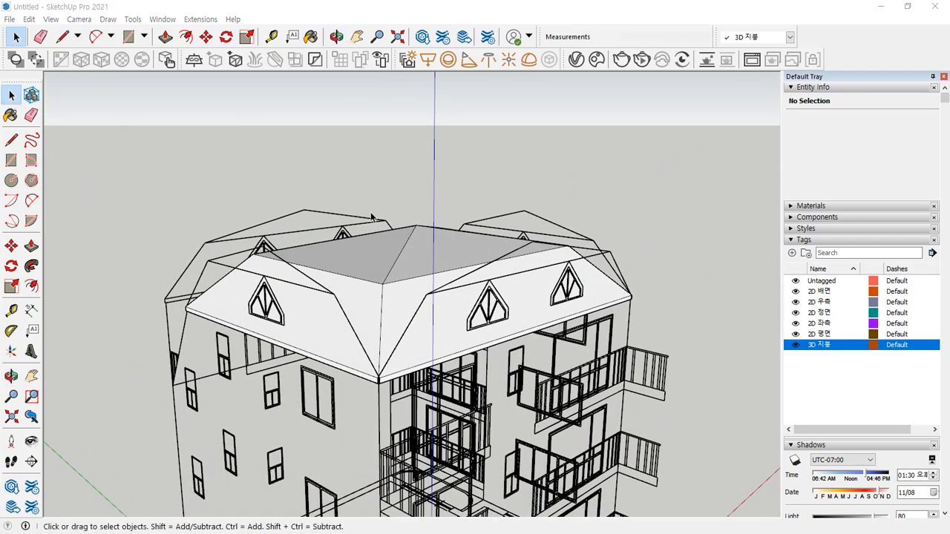
scroll(276, 339, up, 3)
scroll(275, 339, up, 8)
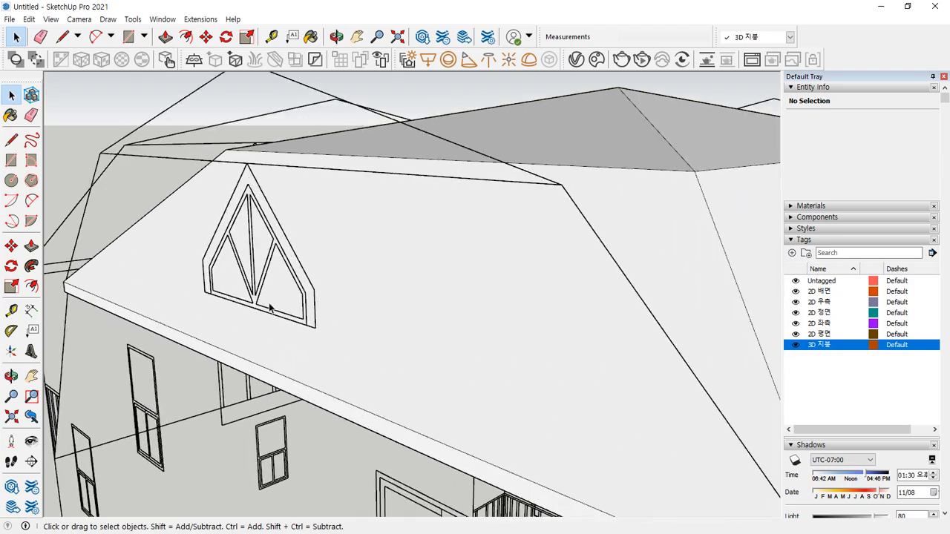
mouse_move(276, 301)
middle_down()
mouse_move(514, 332)
mouse_move(328, 346)
mouse_move(364, 333)
mouse_move(334, 327)
middle_up()
click(11, 140)
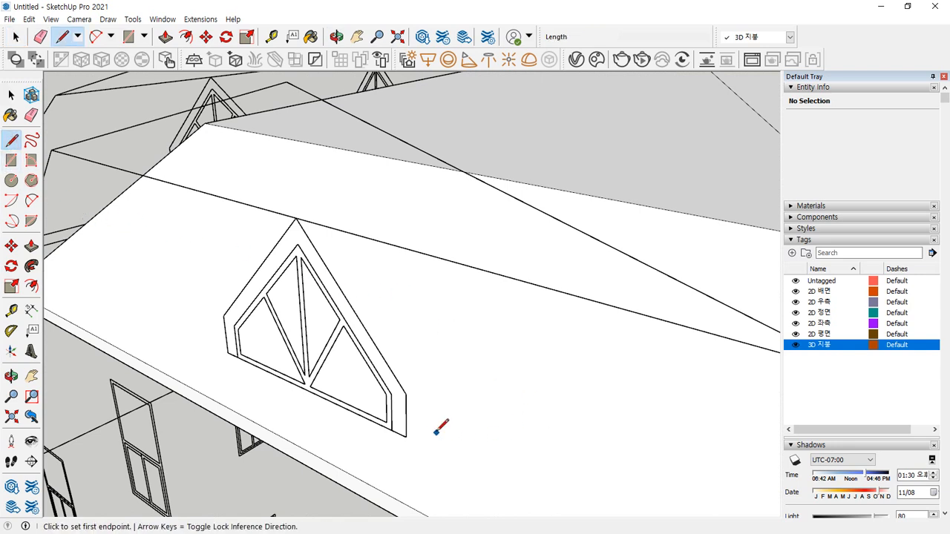
click(406, 437)
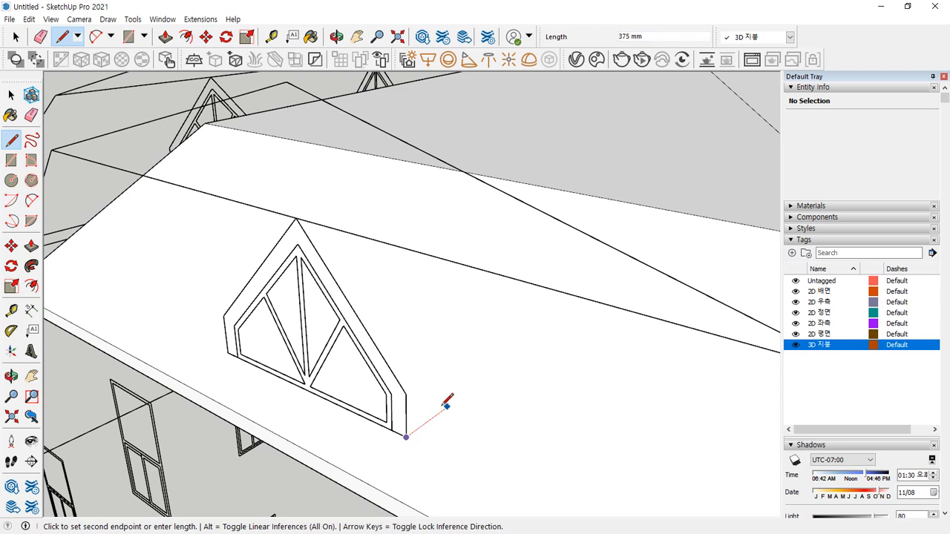
key(Right)
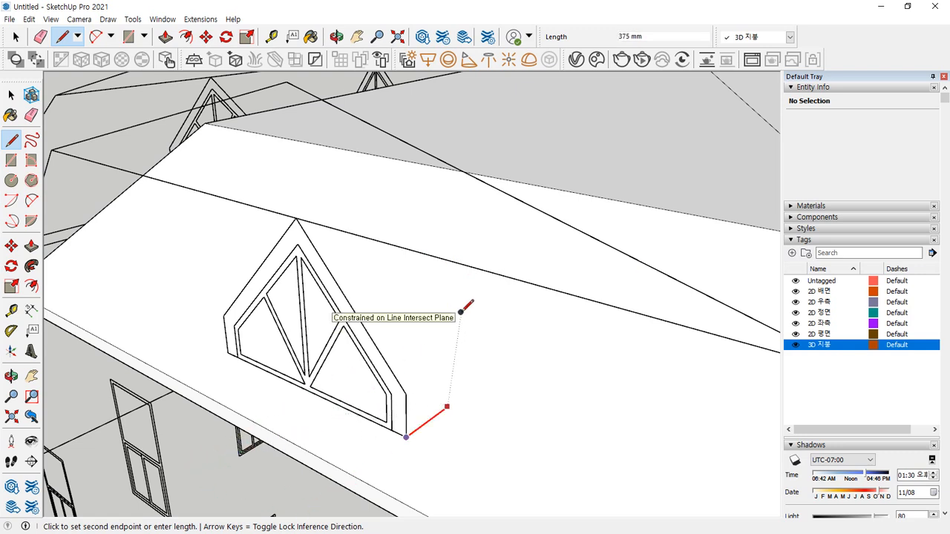
key(ctrl+2)
drag(522, 298, 530, 291)
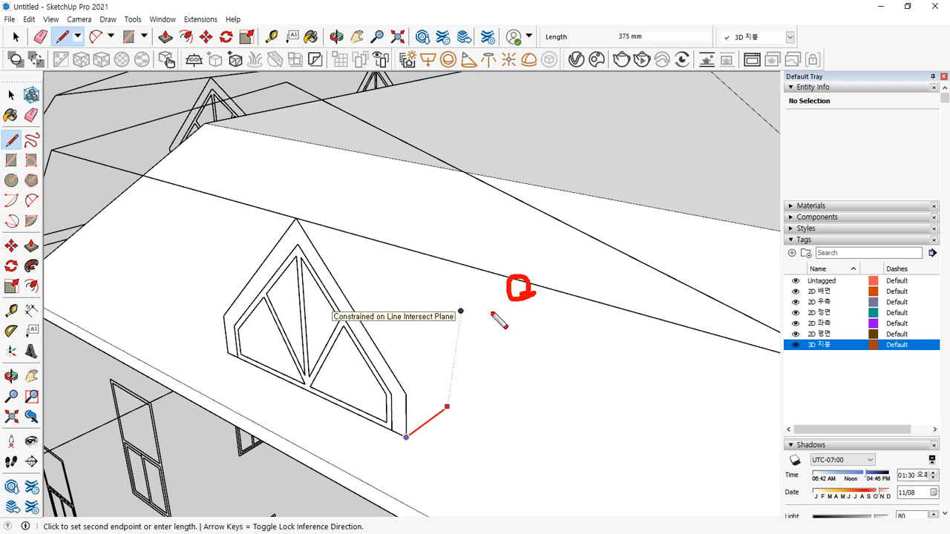
drag(400, 441, 455, 404)
drag(576, 215, 426, 509)
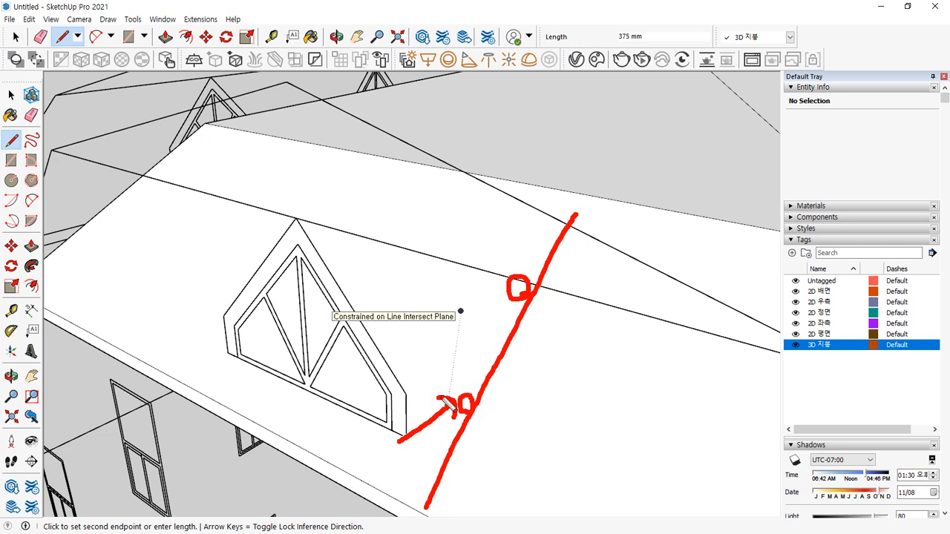
key(Escape)
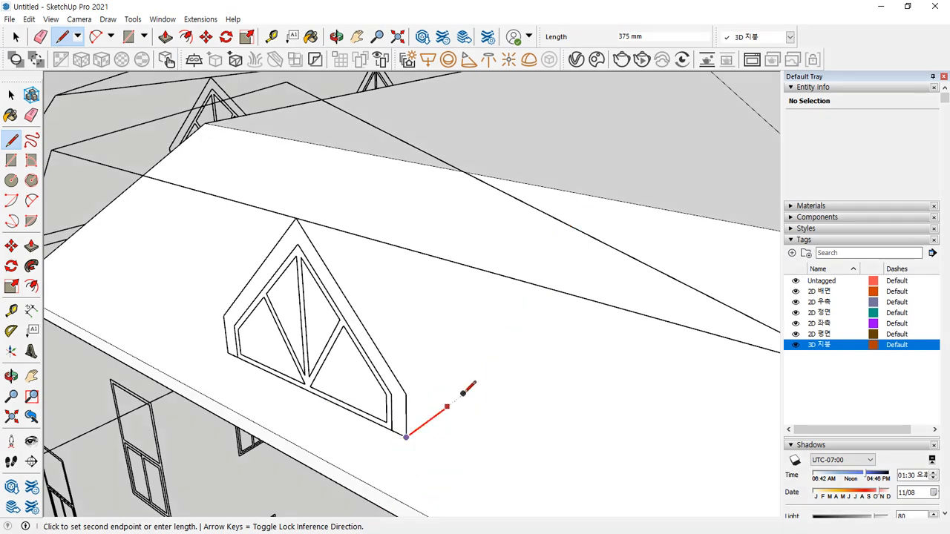
click(449, 406)
key(Escape)
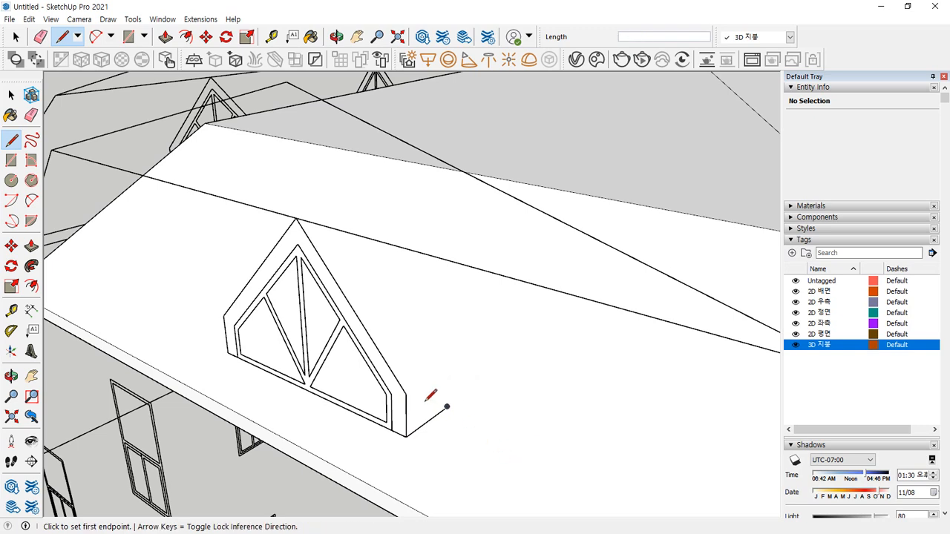
- Draw a 625 mm line along the red axis from the corner directly above, where the dormer's slanted edge starts, back to the roof slope
click(405, 394)
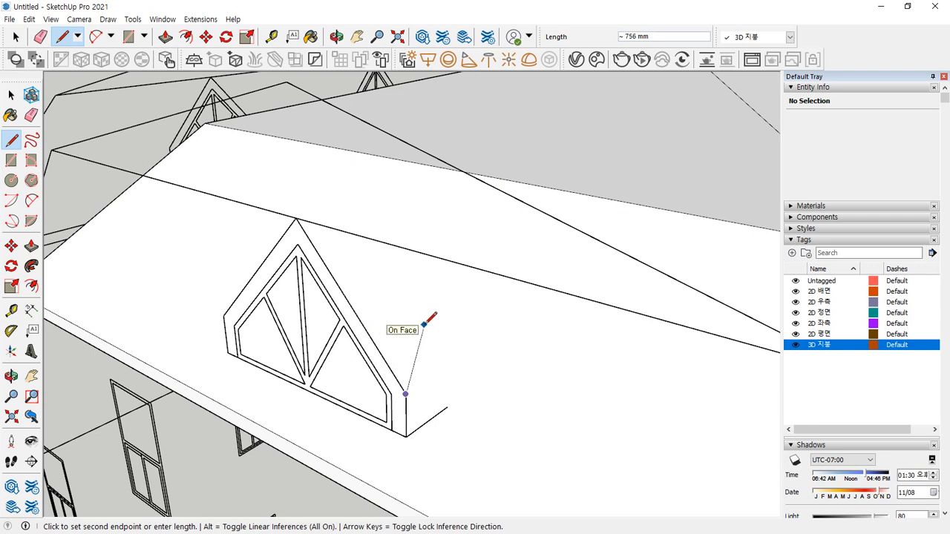
key(Right)
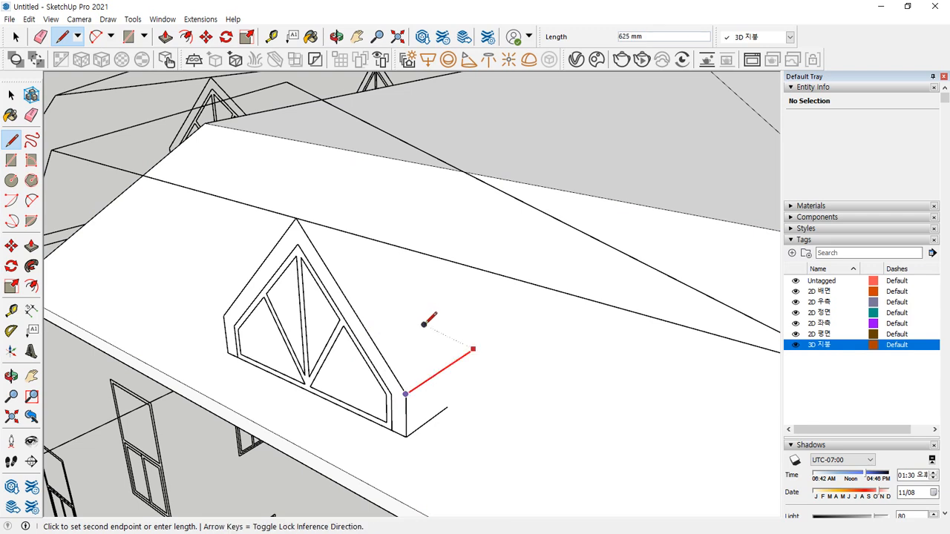
key(Left)
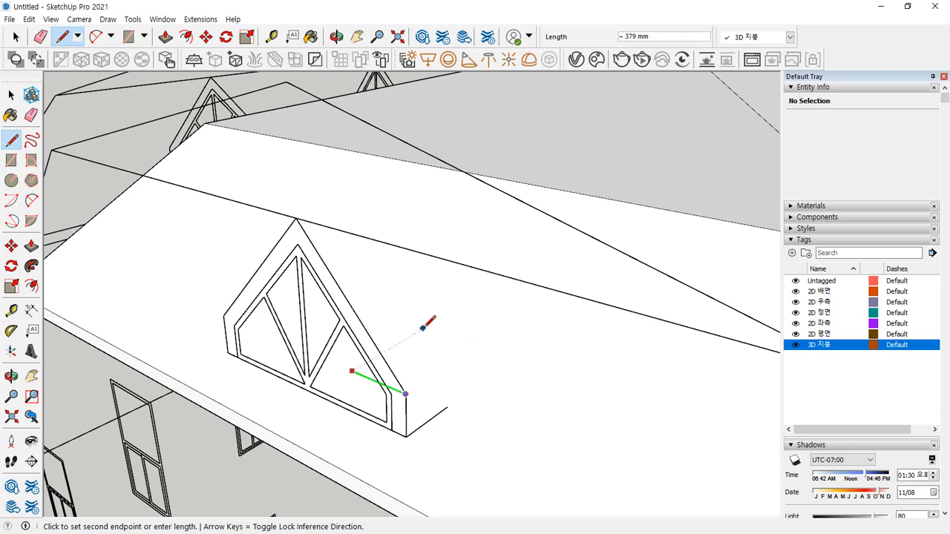
key(Up)
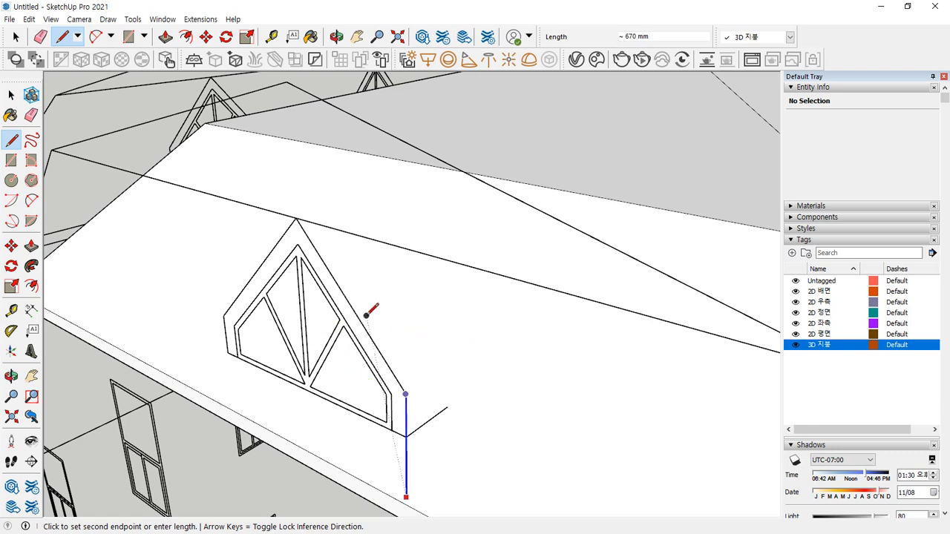
key(Right)
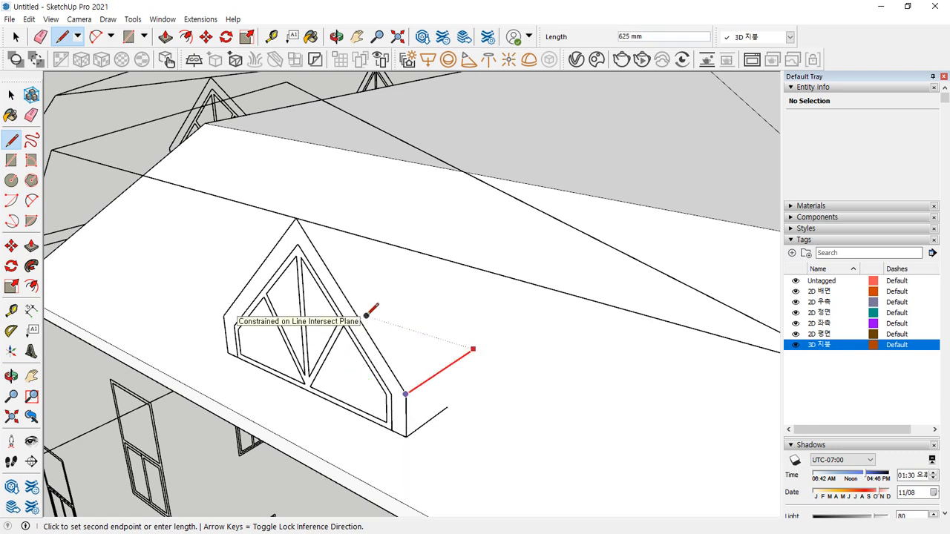
click(544, 303)
key(Escape)
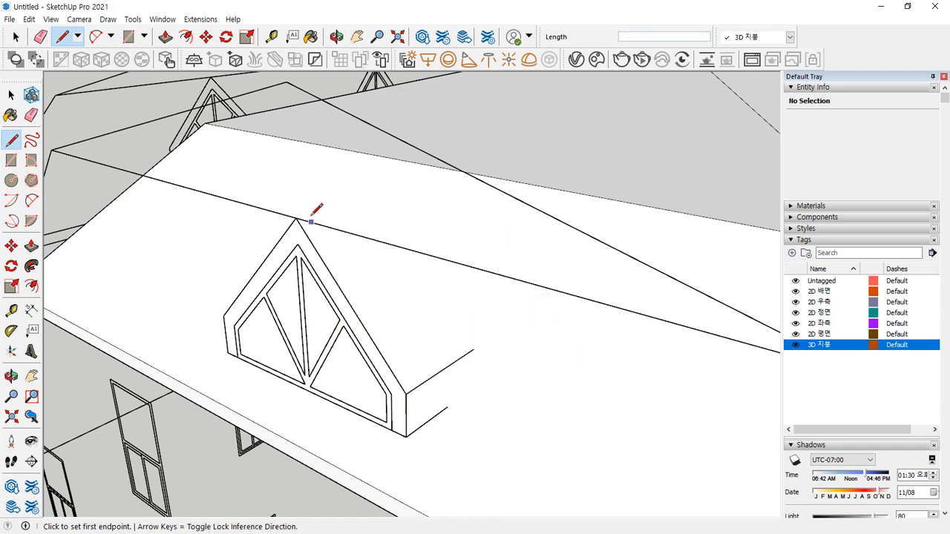
- Draw the dormer's 1375 mm ridge line along the red axis from its peak back to the roof slope
click(296, 218)
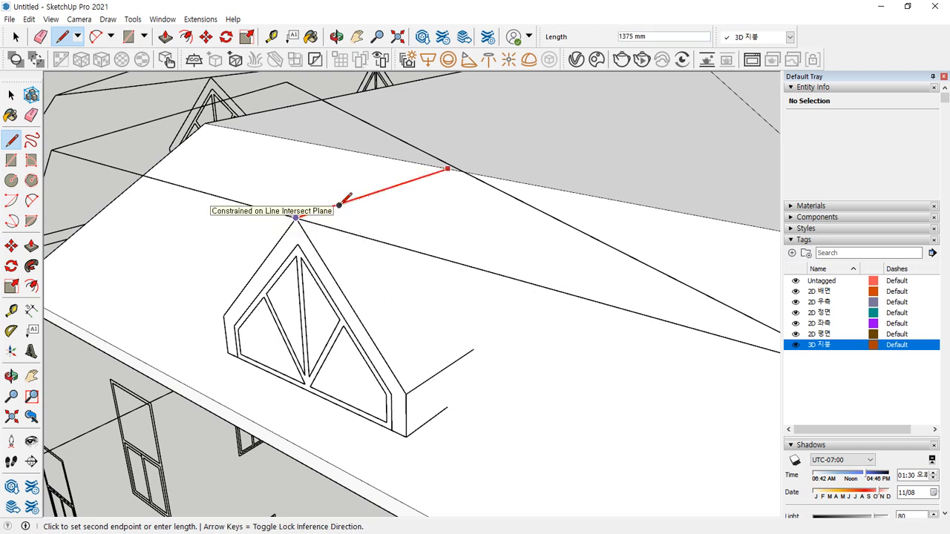
click(355, 212)
key(Escape)
- Draw red-axis lines from the upper and lower corners on the dormer's far side back to the roof slope
click(224, 315)
click(382, 335)
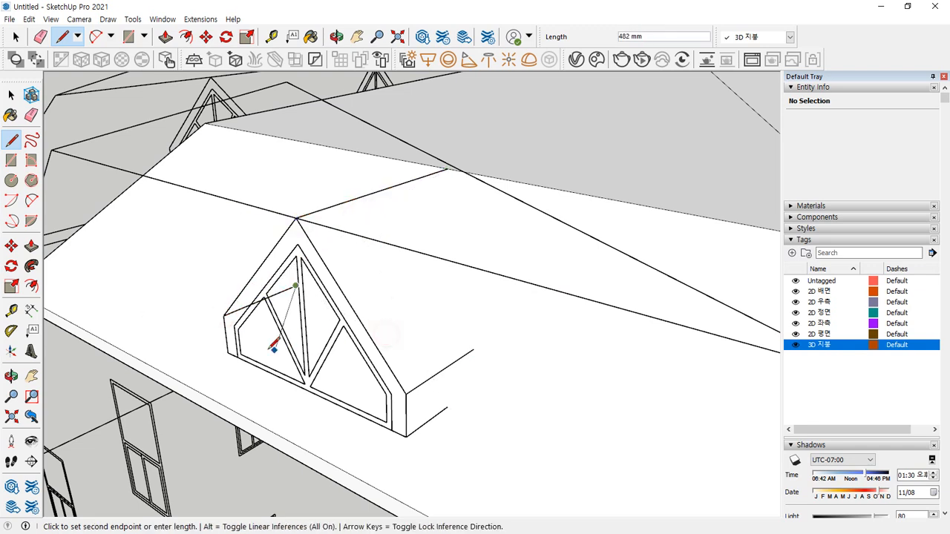
key(Escape)
click(227, 352)
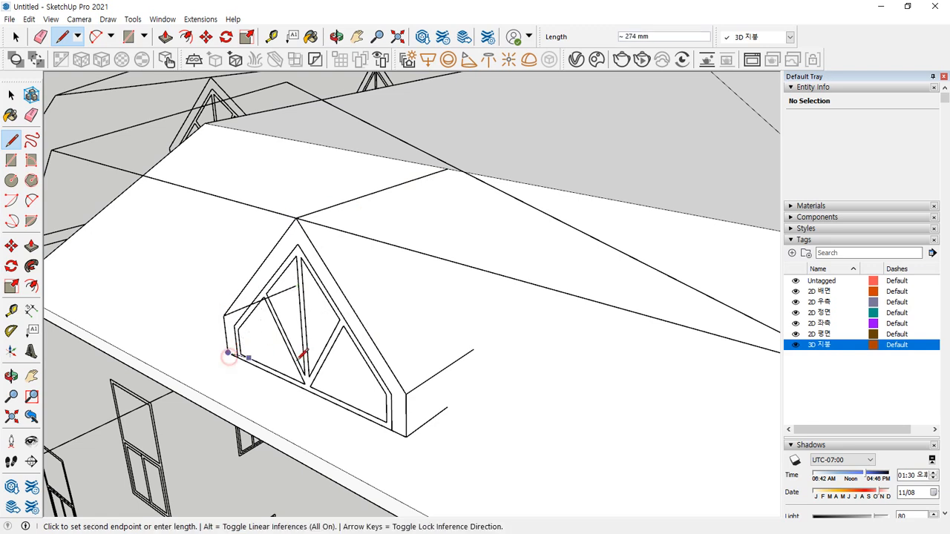
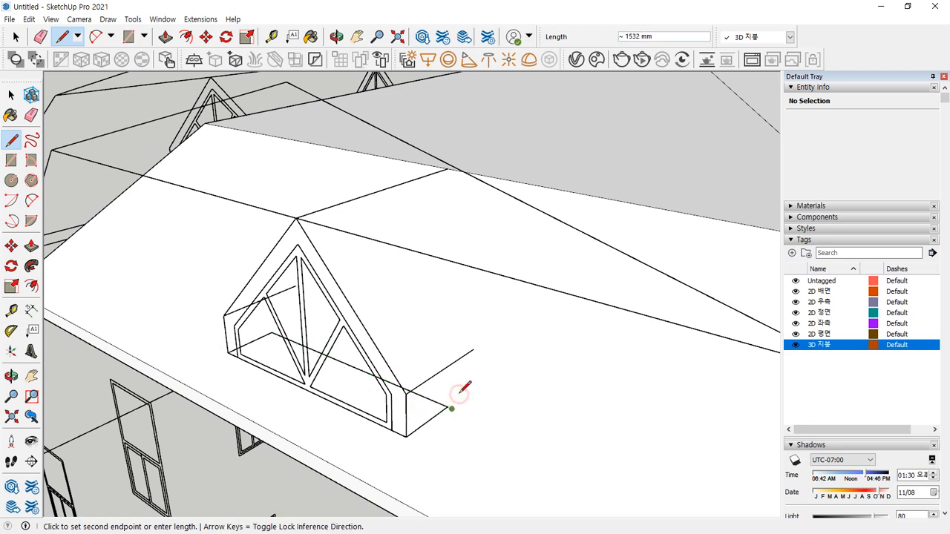
key(Escape)
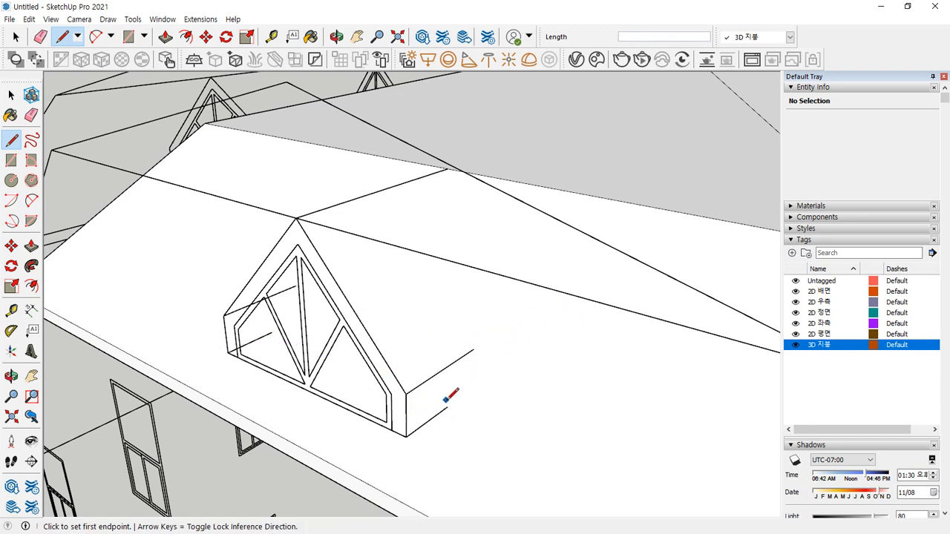
- Connect the back ends of the five dormer lines into a closed outline on the roof slope
click(447, 406)
click(270, 332)
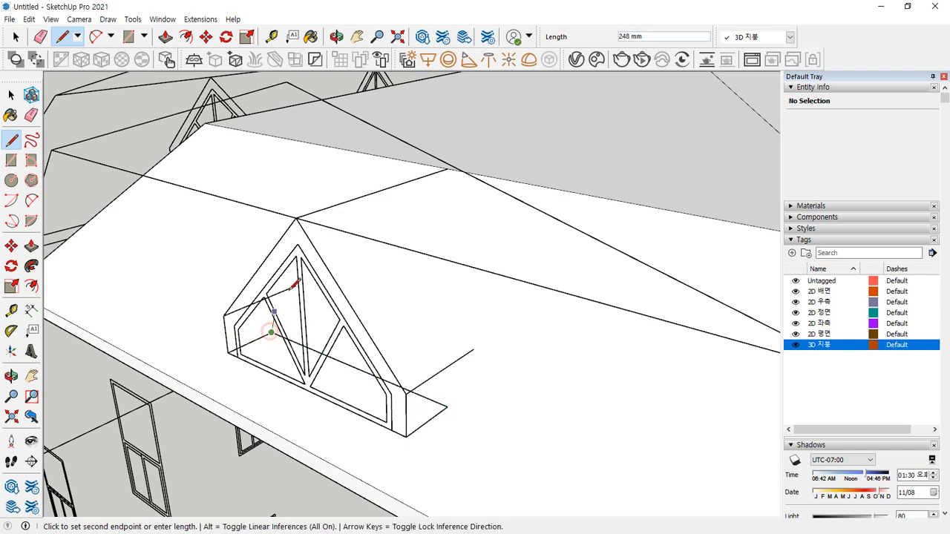
click(447, 169)
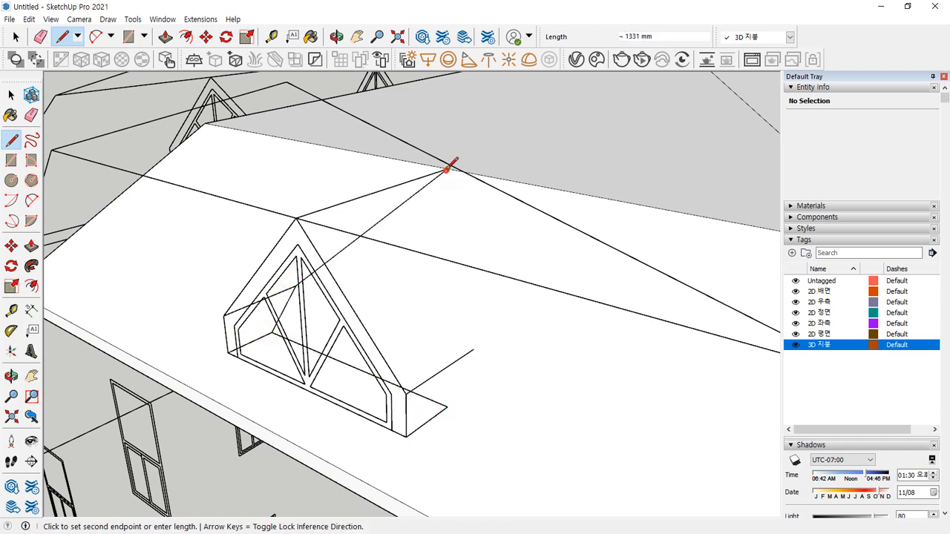
click(474, 347)
click(447, 407)
- Delete the 13.75 m² roof slope face that overlaps the dormer's closed outline
mouse_move(239, 387)
middle_down()
mouse_move(244, 265)
mouse_move(507, 263)
mouse_move(409, 378)
mouse_move(491, 425)
middle_up()
middle_drag(477, 392, 458, 394)
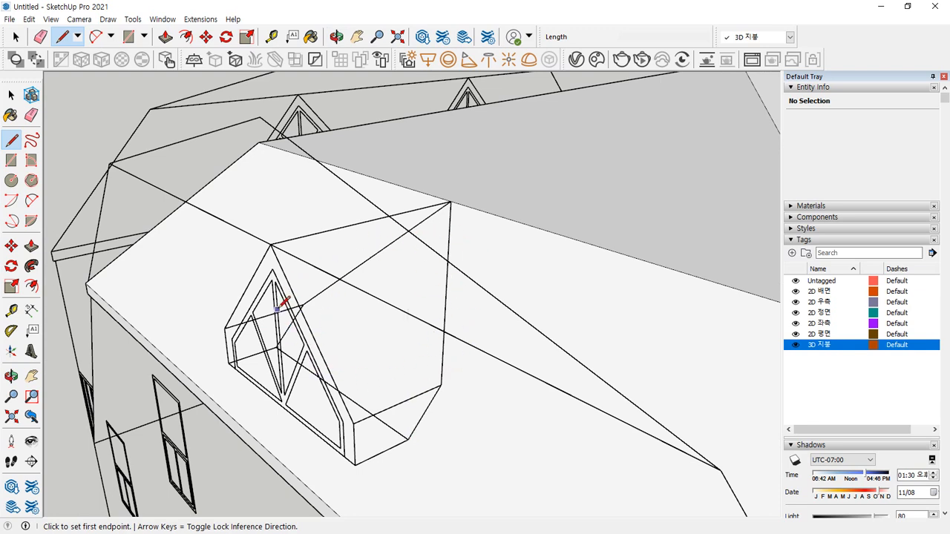
key(space)
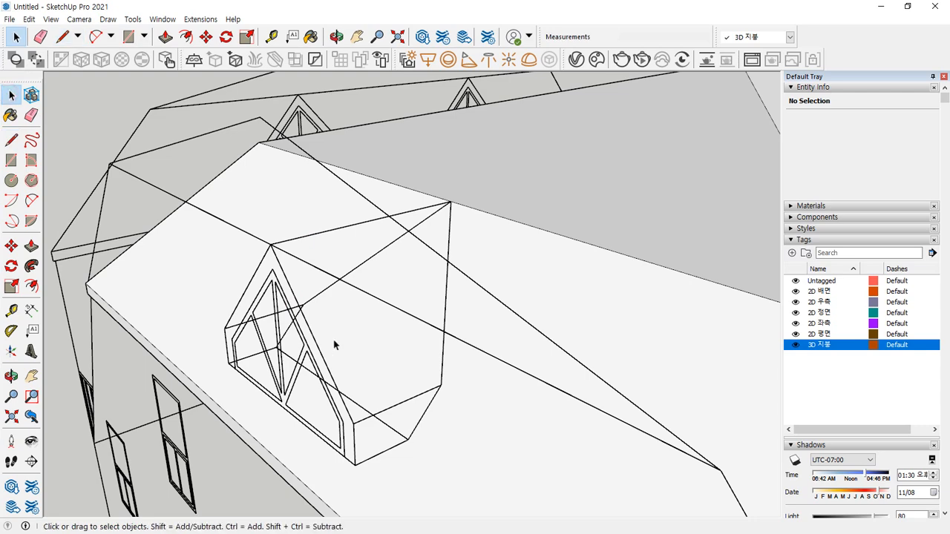
middle_drag(324, 345, 421, 344)
drag(428, 225, 302, 303)
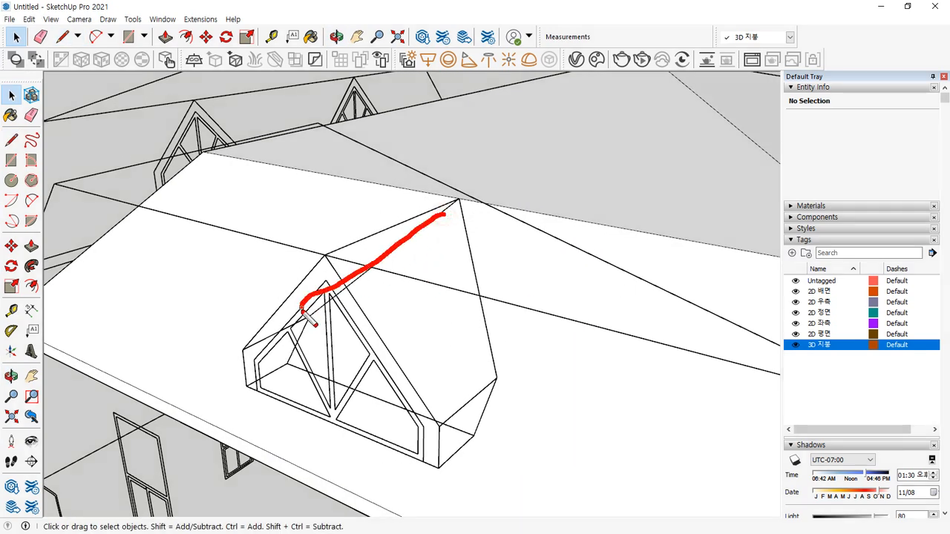
drag(324, 384, 477, 447)
drag(490, 380, 451, 197)
drag(277, 195, 598, 268)
drag(234, 227, 562, 330)
drag(245, 310, 457, 404)
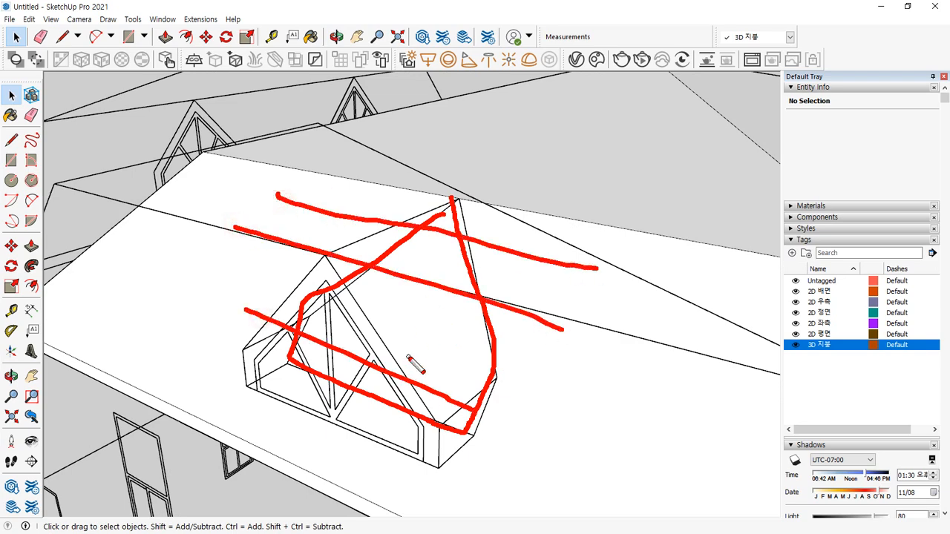
key(Escape)
click(414, 331)
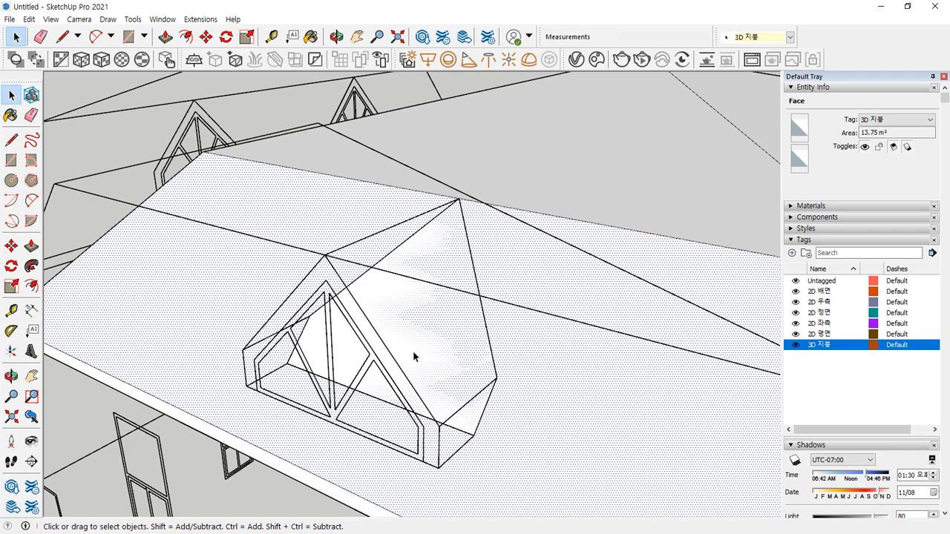
key(Delete)
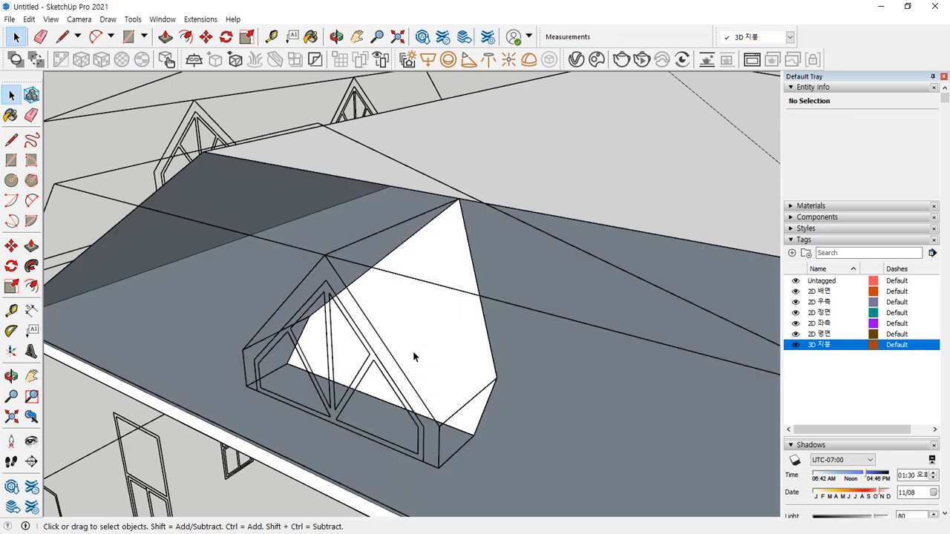
- Retrace the short outline edge between the dormer's near upper and lower back corners to rebuild the roof slope face around the outline
middle_drag(415, 315, 389, 284)
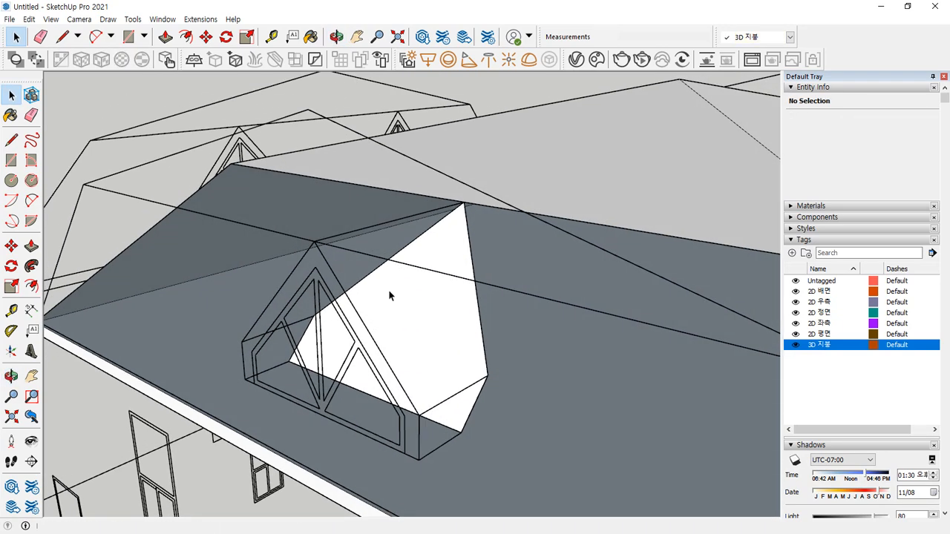
click(11, 139)
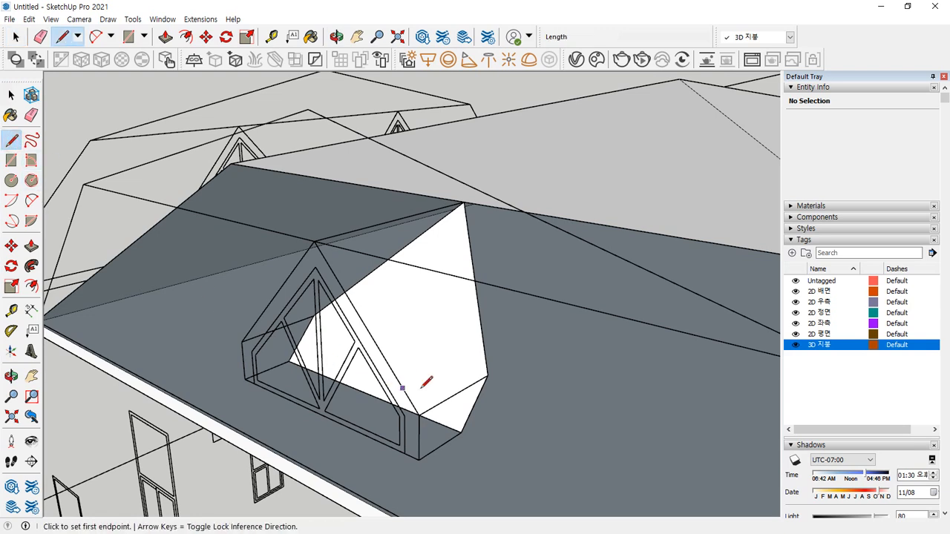
click(488, 375)
click(461, 429)
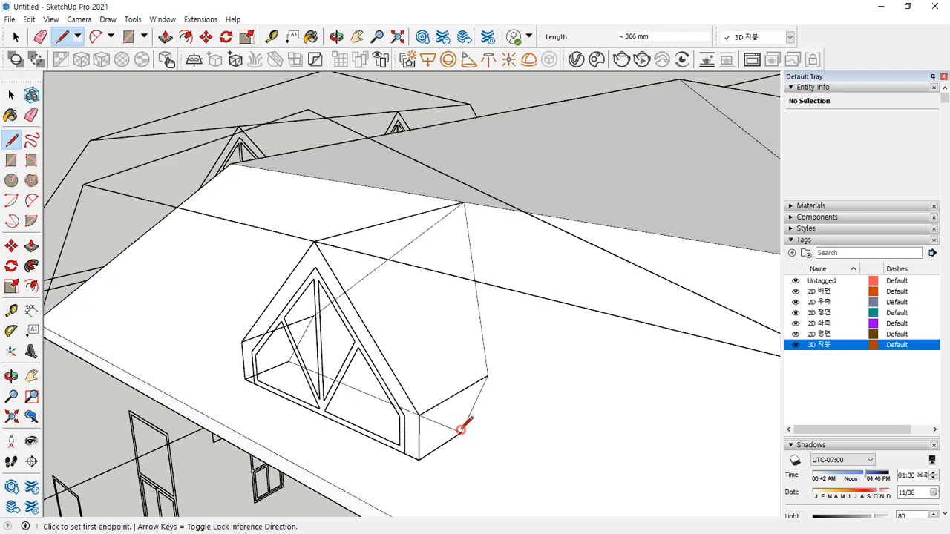
- Delete the roof slope face inside the dormer's closed back outline to open the slope behind the window
key(space)
click(411, 314)
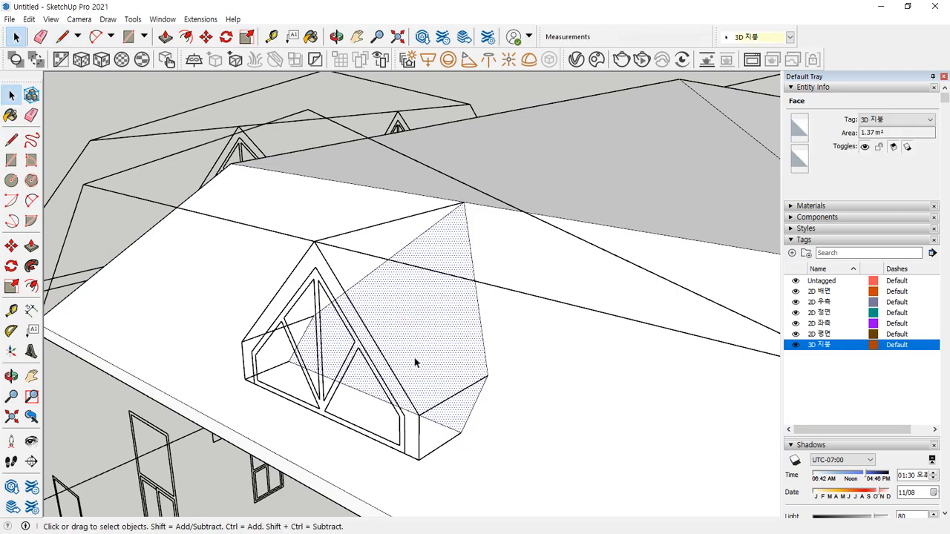
middle_drag(438, 381, 622, 411)
middle_drag(453, 328, 424, 277)
middle_drag(373, 357, 392, 367)
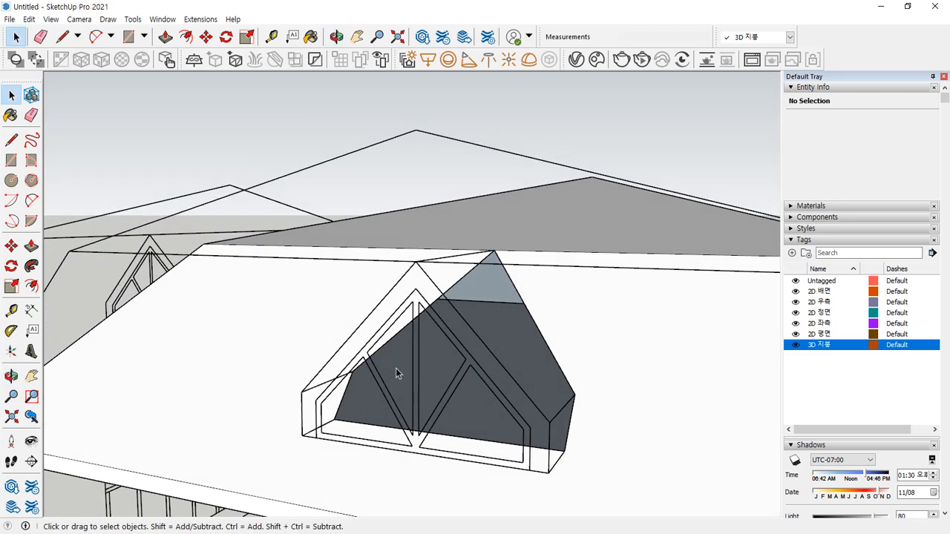
- Trace the dormer front's near vertical edge and near slope edge to form the side wall and roof faces
key(l)
click(549, 472)
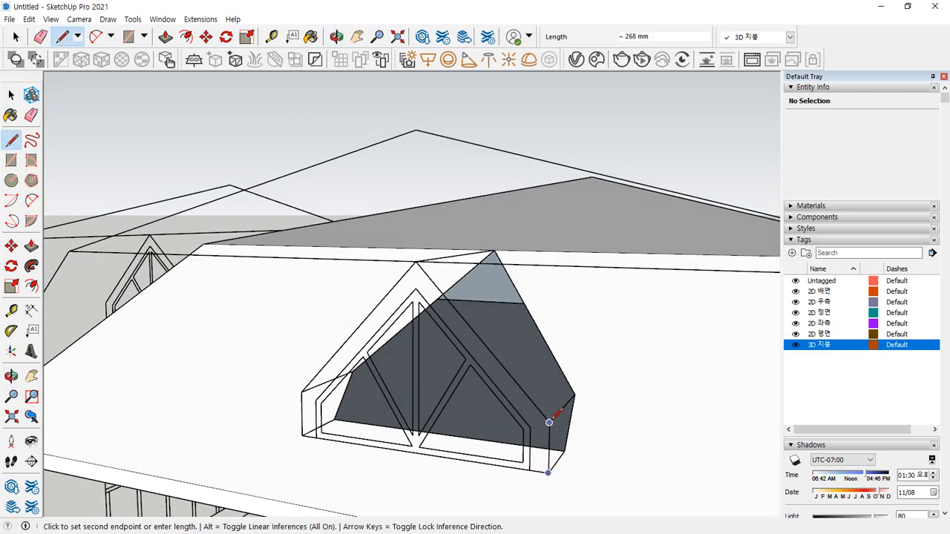
click(550, 421)
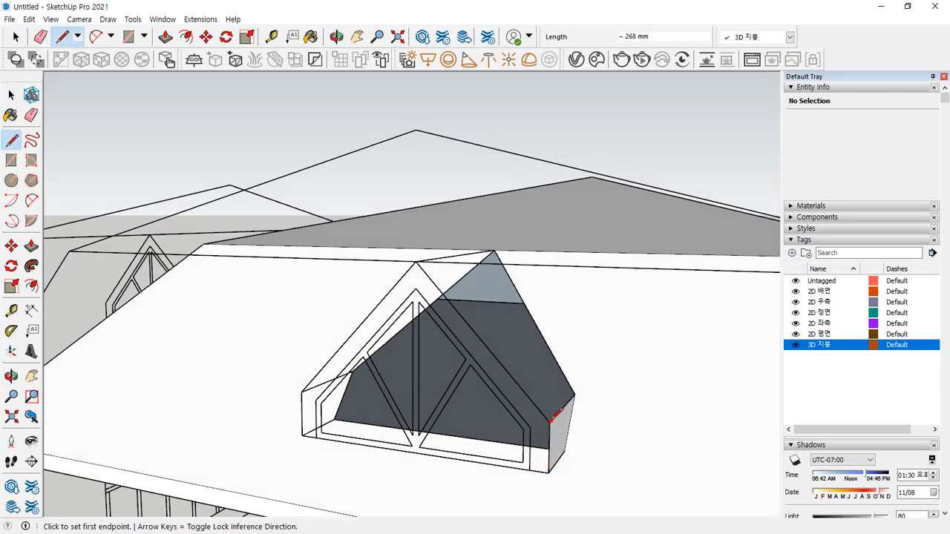
click(416, 261)
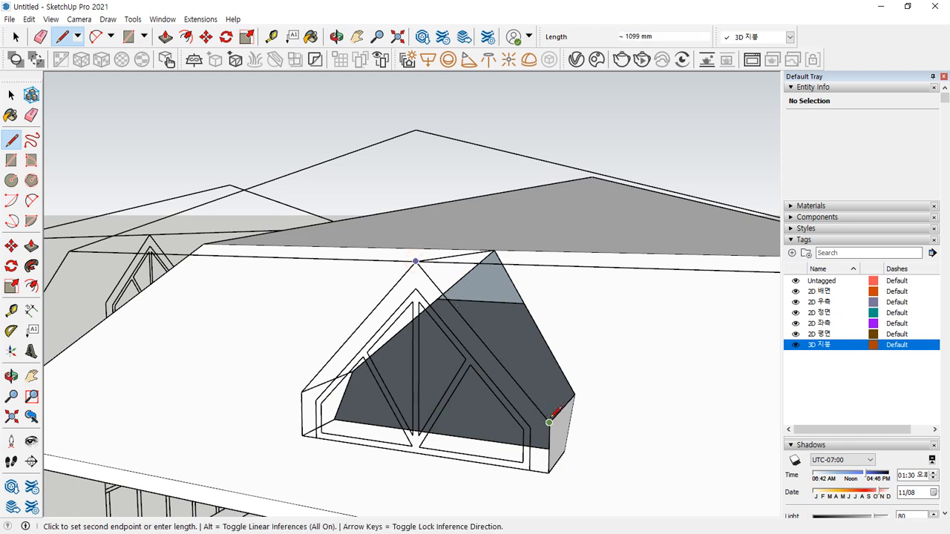
click(550, 420)
click(416, 261)
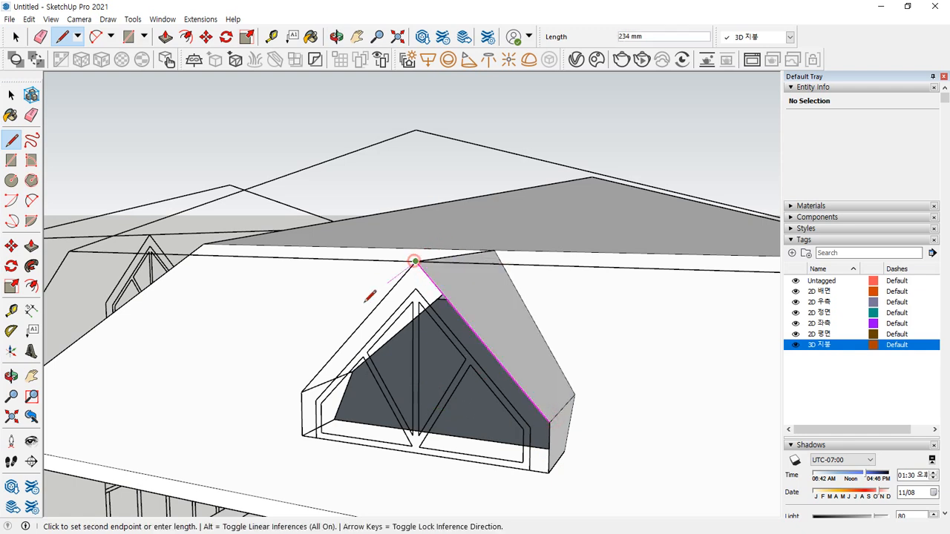
- Trace the dormer front's far slope edge, far vertical edge and base edge to close the remaining dormer faces
click(301, 392)
click(301, 392)
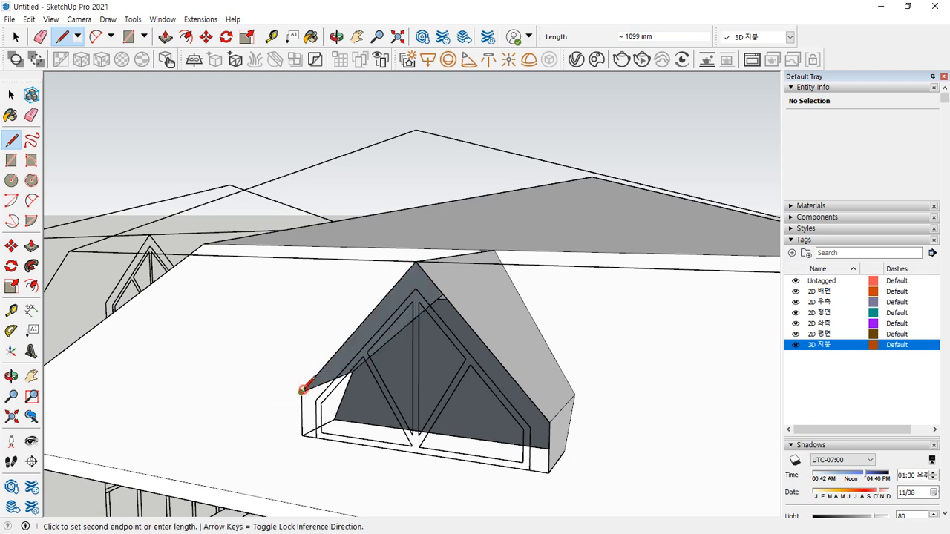
click(302, 435)
click(302, 435)
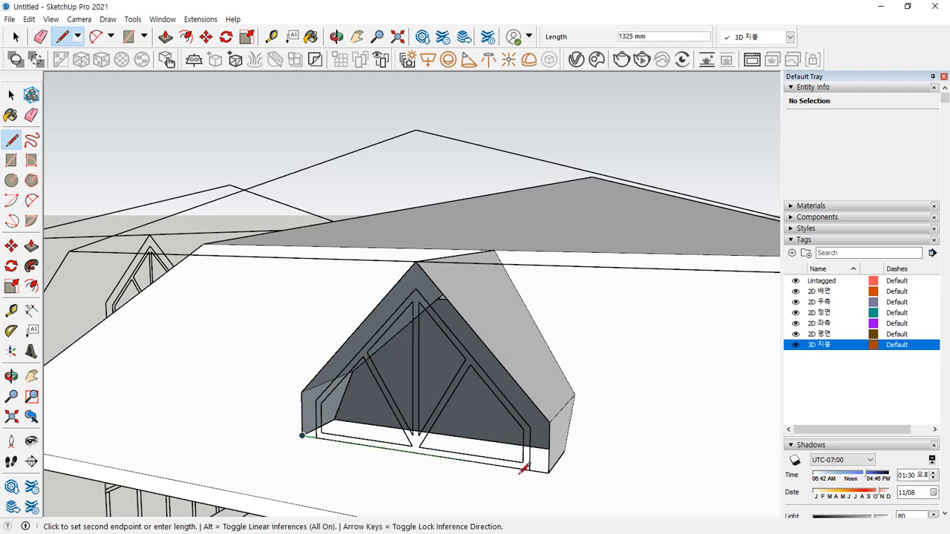
click(548, 472)
key(space)
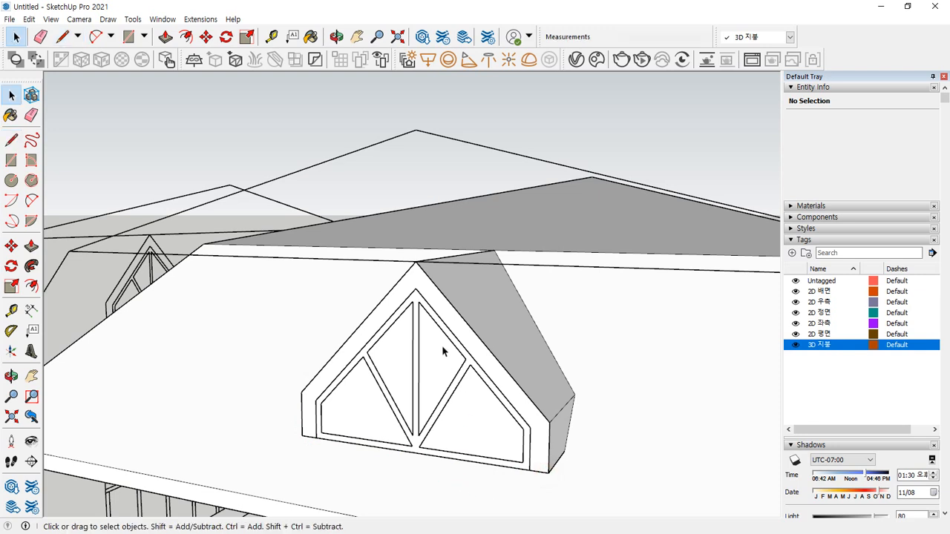
- Offset the dormer front's four side and slope edges, without the base edge, inward about 98 mm to the window frame outline
click(442, 347)
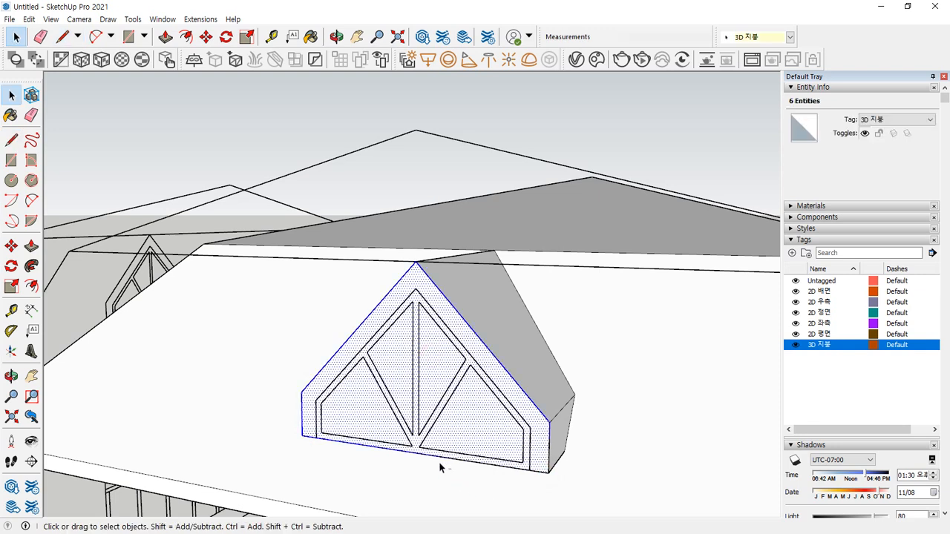
ctrl+shift+drag(439, 443, 416, 463)
key(f)
click(456, 360)
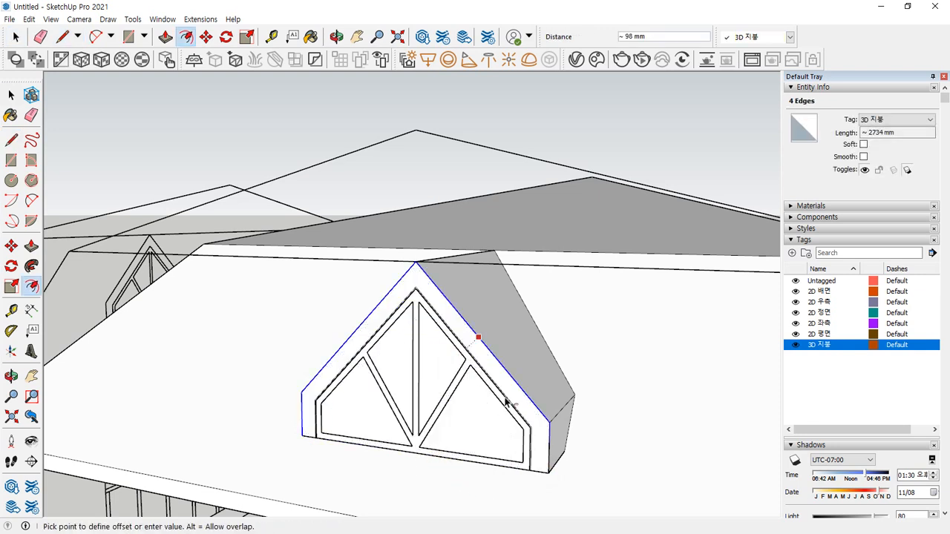
key(Escape)
key(space)
- Move the dormer's two front faces back along the red axis to the side wall's lower back corner
middle_drag(438, 443, 420, 317)
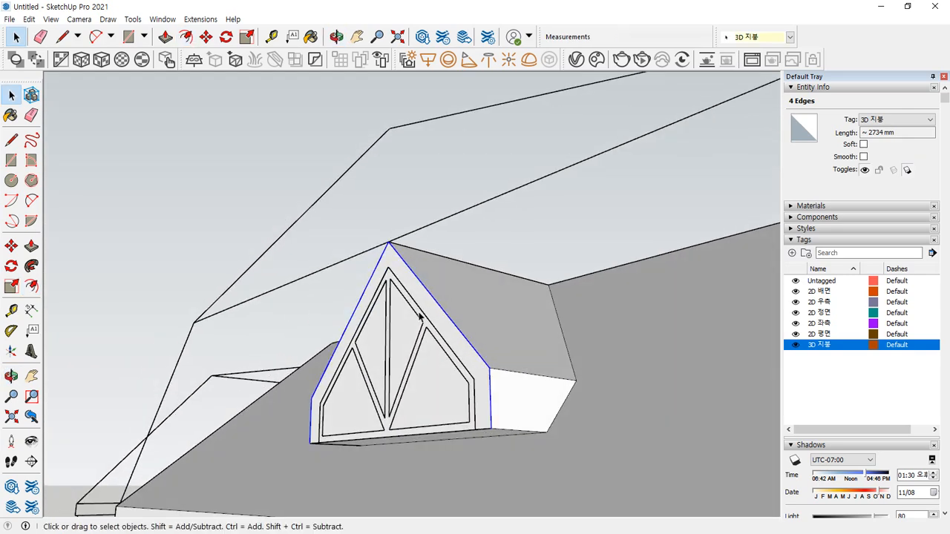
click(435, 378)
mouse_move(464, 410)
middle_down()
mouse_move(431, 349)
mouse_move(479, 407)
mouse_move(524, 370)
mouse_move(476, 396)
middle_up()
scroll(482, 409, up, 3)
drag(445, 388, 555, 409)
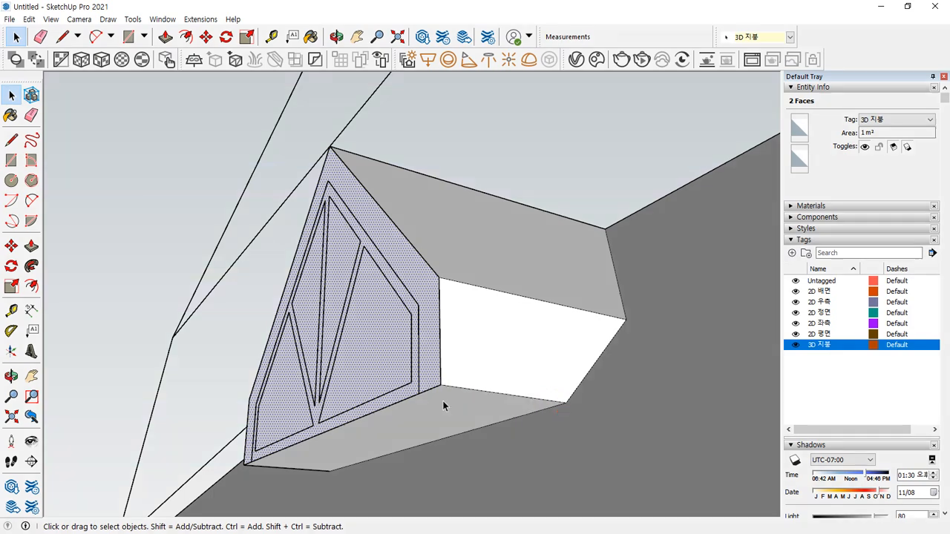
key(m)
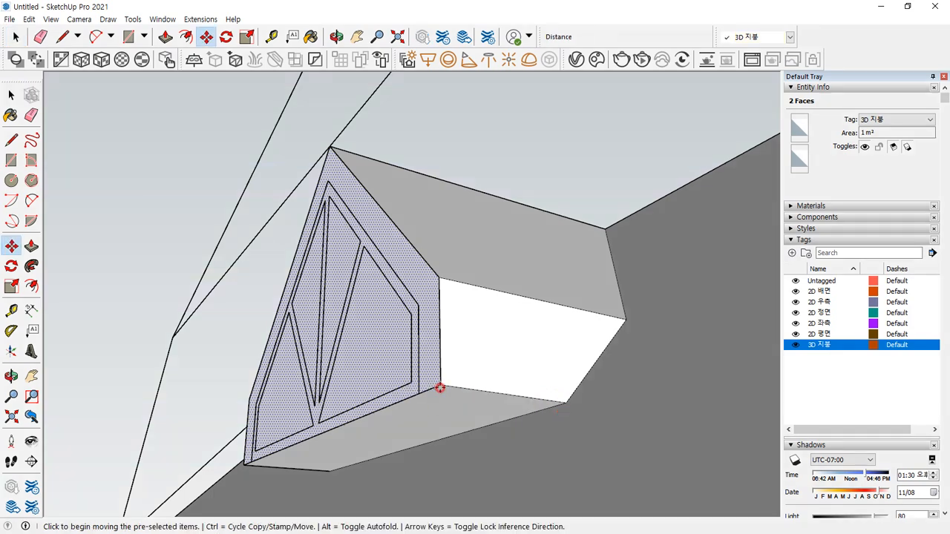
click(440, 388)
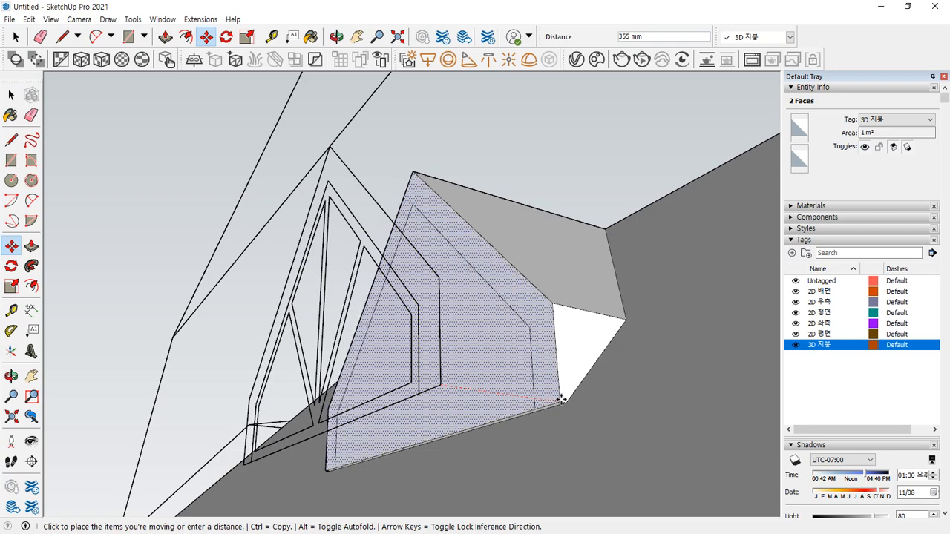
click(566, 402)
- Push/Pull the dormer's inner front face forward to the plane of the window drawing
middle_drag(551, 363, 505, 352)
key(space)
middle_drag(395, 311, 424, 333)
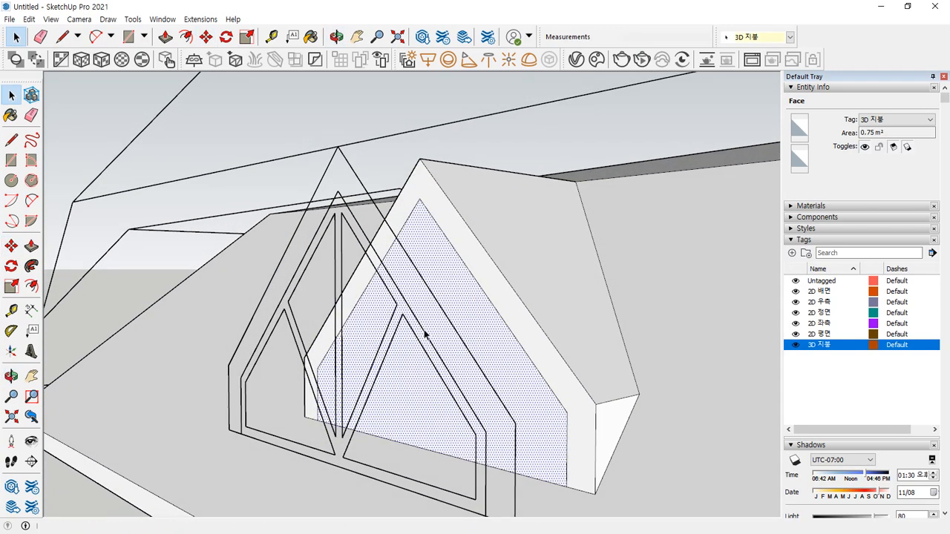
key(p)
click(420, 384)
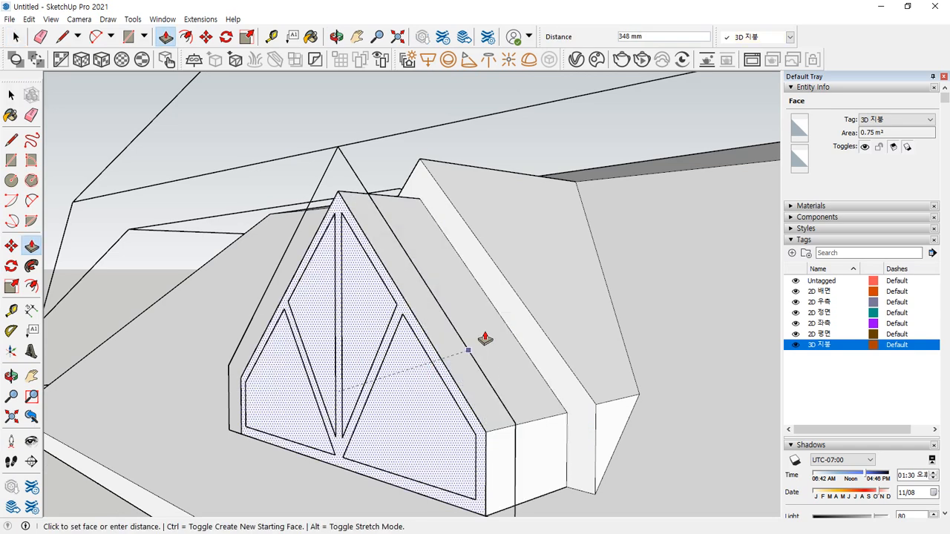
click(577, 187)
middle_drag(488, 371, 541, 494)
key(space)
- On the adjacent roof side, draw green-axis lines from the first dormer window's near lower and upper corners back to the slope
scroll(490, 167, down, 6)
middle_drag(658, 221, 318, 229)
scroll(239, 242, up, 2)
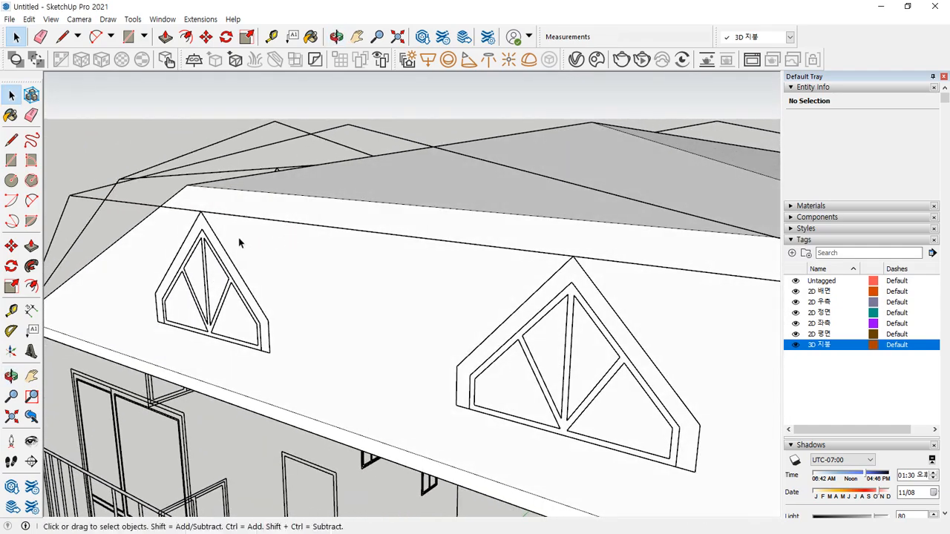
mouse_move(357, 274)
middle_down()
mouse_move(388, 275)
mouse_move(292, 304)
mouse_move(316, 316)
middle_up()
key(l)
click(368, 393)
click(402, 376)
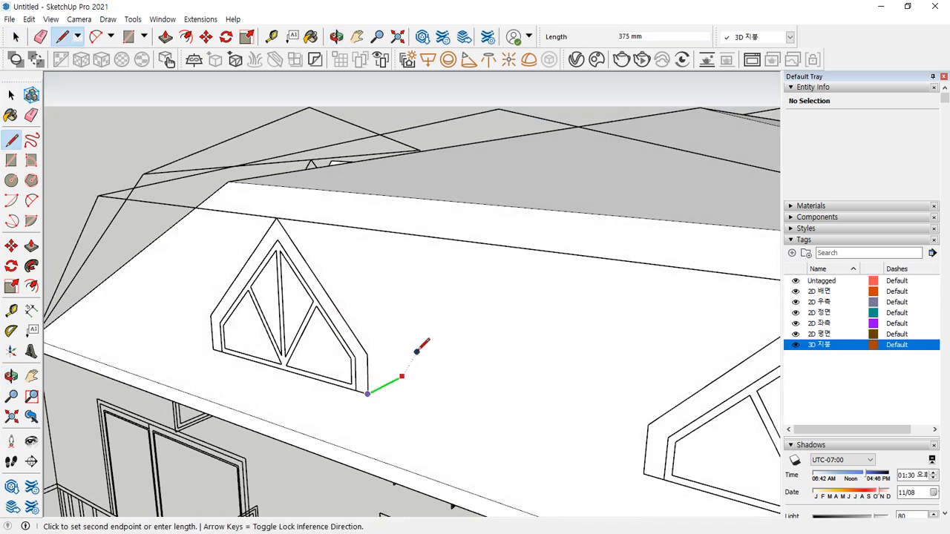
key(Escape)
click(367, 355)
click(422, 330)
key(Escape)
- Draw green-axis lines from the same dormer's apex and its far upper and lower corners back to the roof slope
click(276, 218)
click(354, 252)
key(Escape)
click(212, 315)
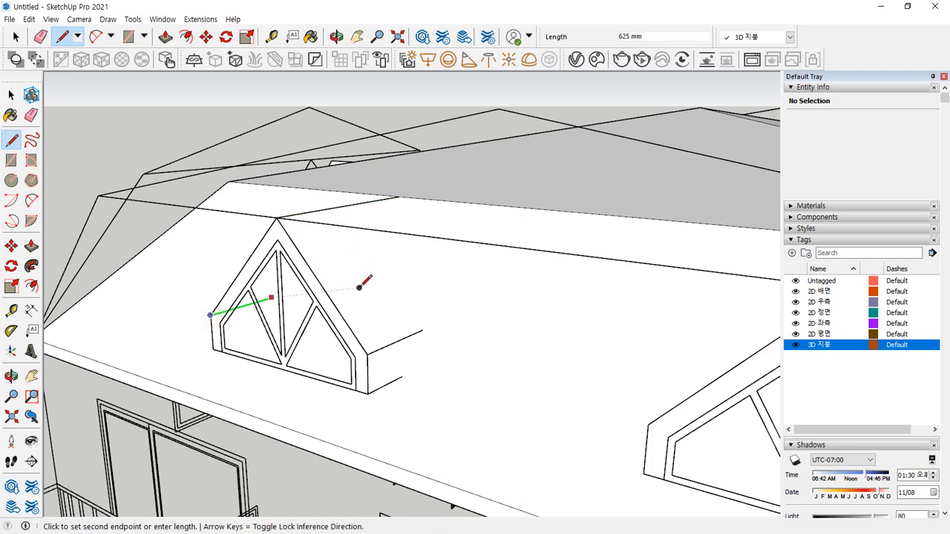
click(272, 298)
key(Escape)
click(213, 349)
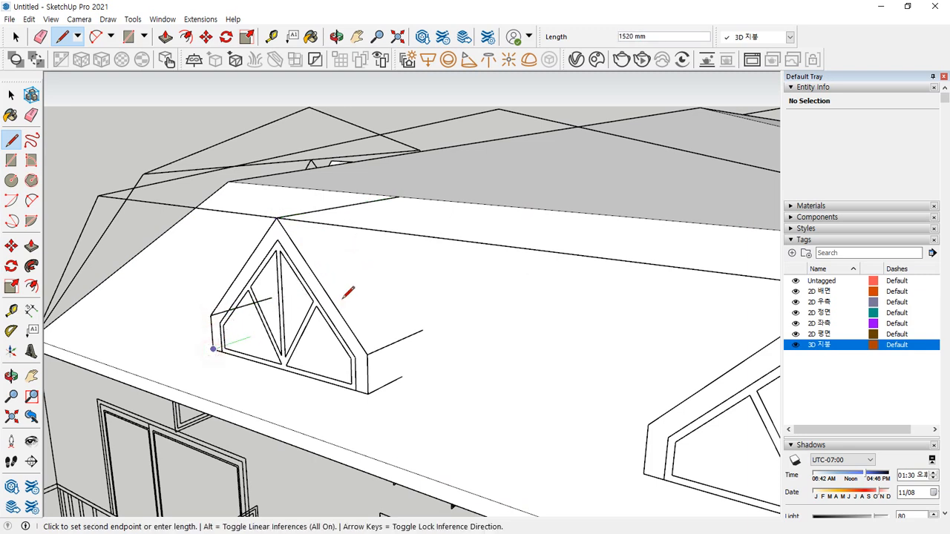
click(378, 269)
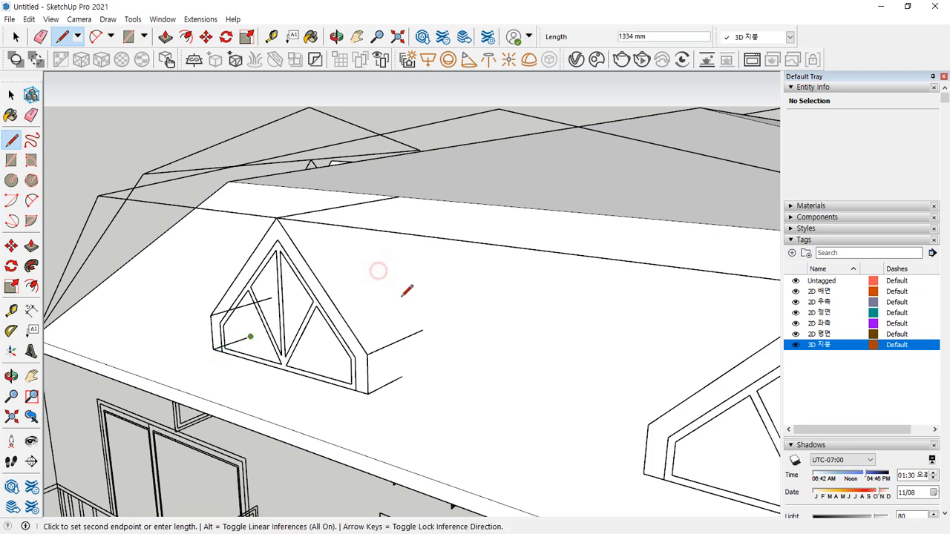
- Connect the back ends of this dormer's five green-axis lines into a closed outline on the roof slope
click(403, 372)
click(422, 330)
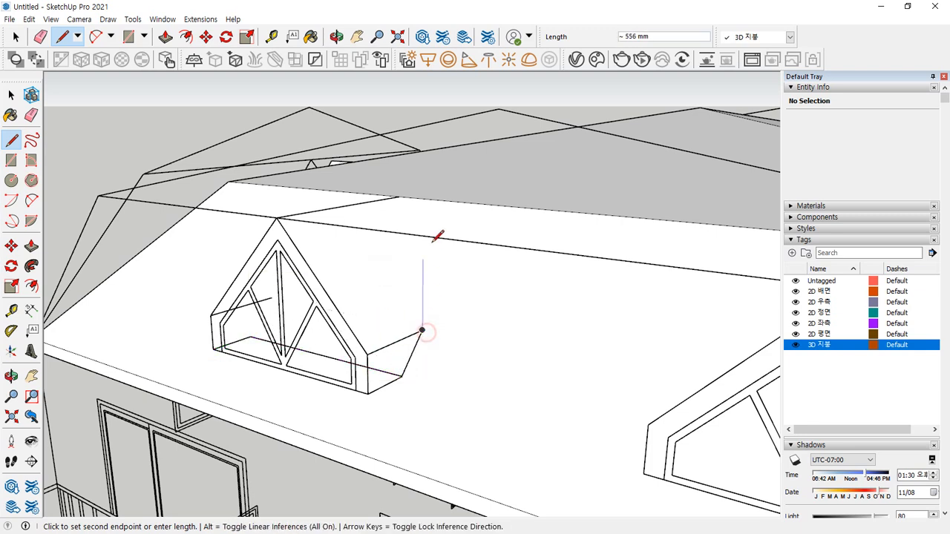
click(399, 196)
click(271, 297)
click(250, 337)
key(space)
- Draw green-axis lines from the neighbouring dormer window's near lower corner, near upper corner and apex back to the roof slope
mouse_move(349, 314)
middle_down()
mouse_move(382, 335)
mouse_move(322, 282)
mouse_move(387, 381)
middle_up()
key(l)
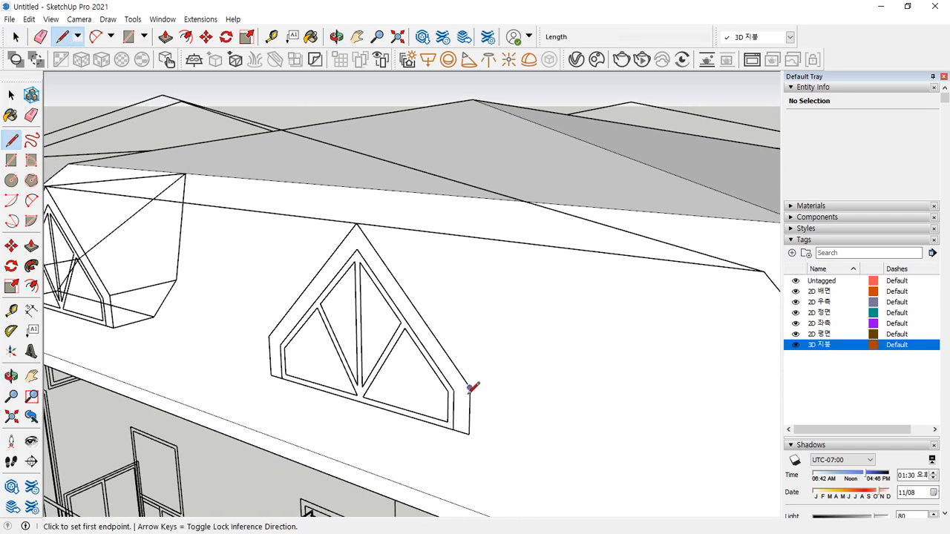
click(468, 434)
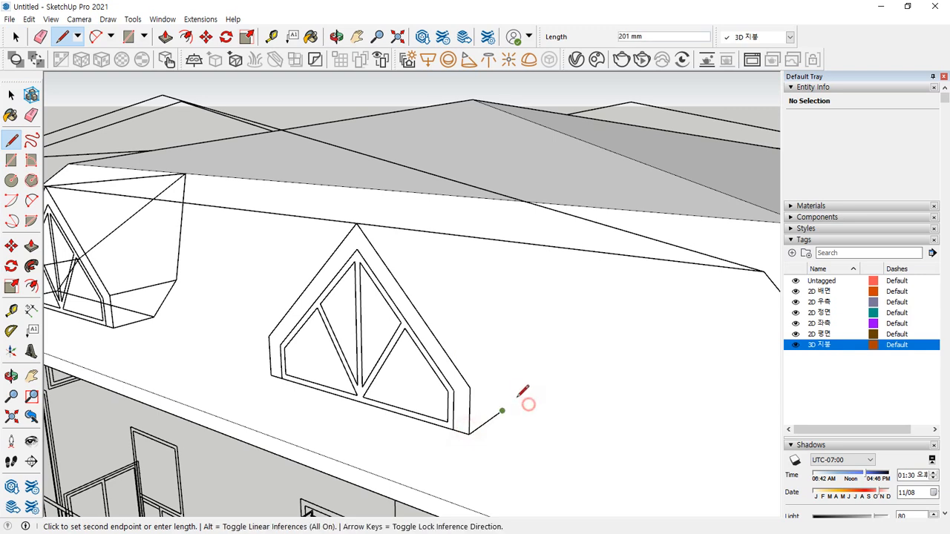
click(469, 387)
click(524, 356)
key(Escape)
click(357, 223)
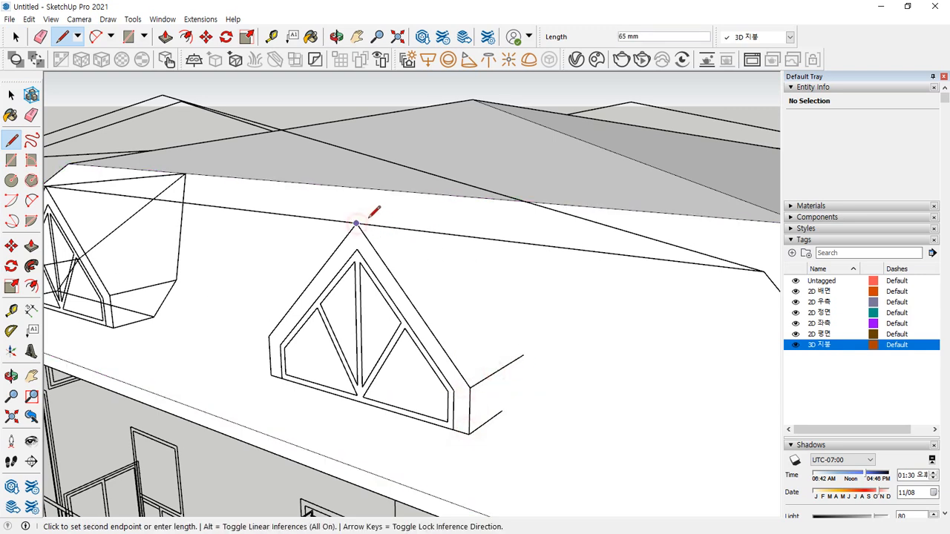
- Draw the right dormer's ridge, left eave and left base edges back to the roof slope and join its rear base points
key(Escape)
click(268, 336)
click(452, 278)
key(Escape)
click(270, 375)
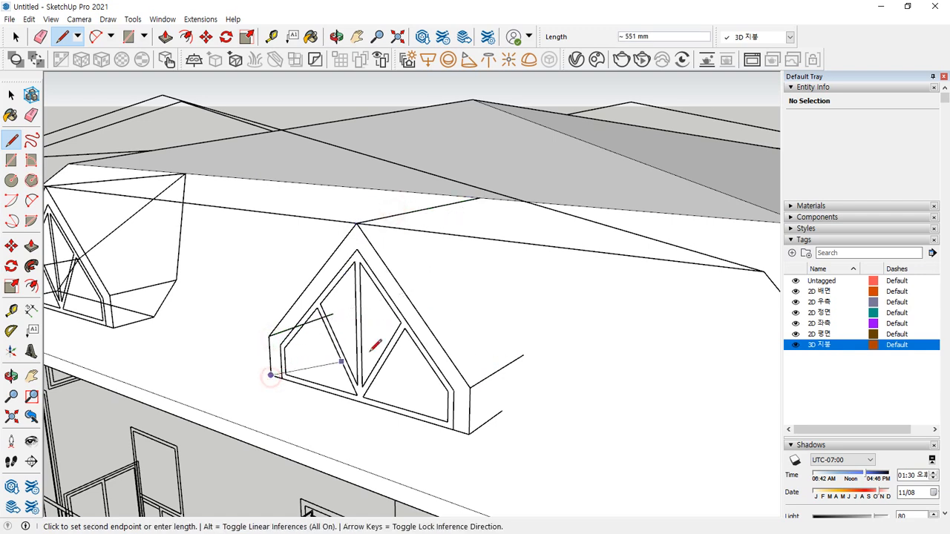
click(445, 314)
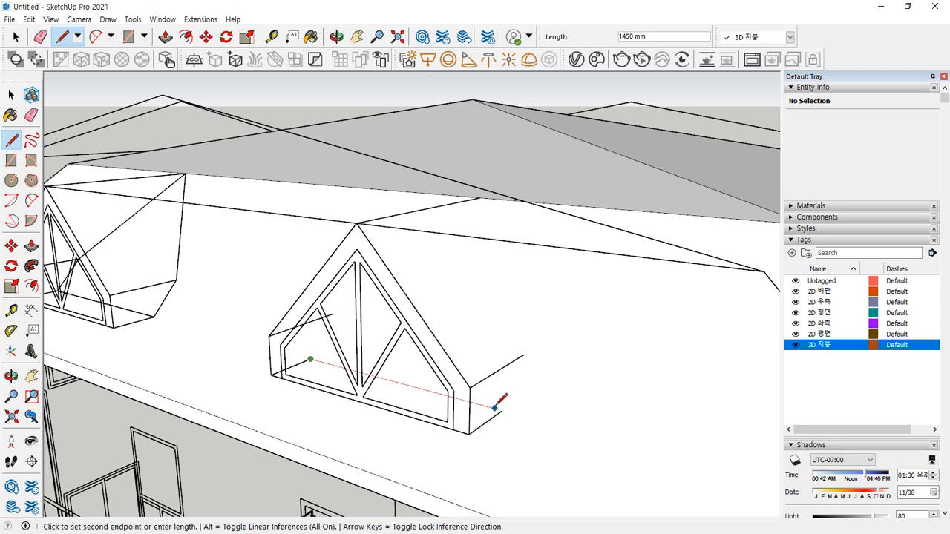
key(Right)
- Connect the rear ends of the right dormer's base, eave and ridge edges to close its outline on the roof slope
click(523, 355)
click(481, 196)
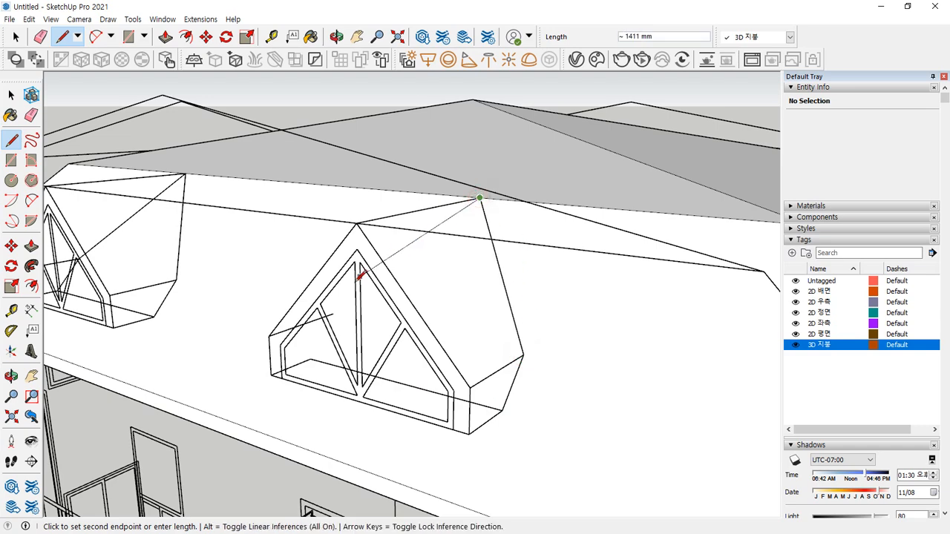
click(334, 313)
click(310, 359)
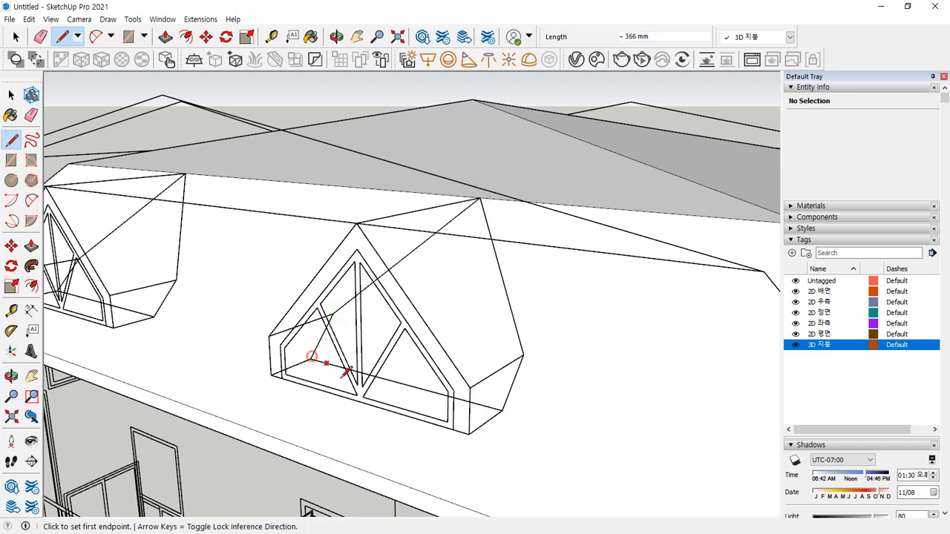
- Delete the large roof slope face surrounding the two dormer outlines
key(space)
mouse_move(252, 286)
middle_down()
mouse_move(263, 301)
mouse_move(285, 295)
mouse_move(253, 289)
middle_up()
key(Delete)
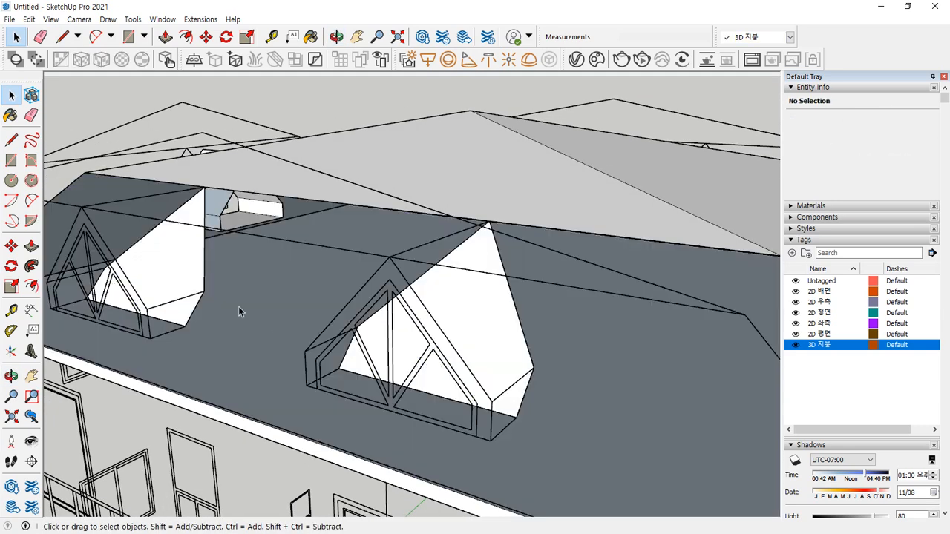
middle_drag(234, 245, 259, 238)
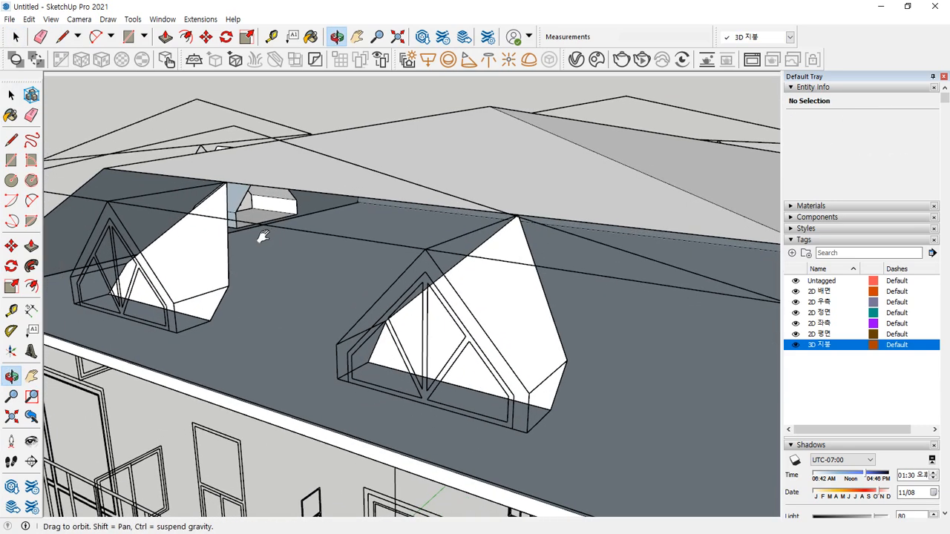
- Retrace the right dormer's lower rear edge to rebuild the roof slope face, and remove the face inside that dormer's outline
click(12, 140)
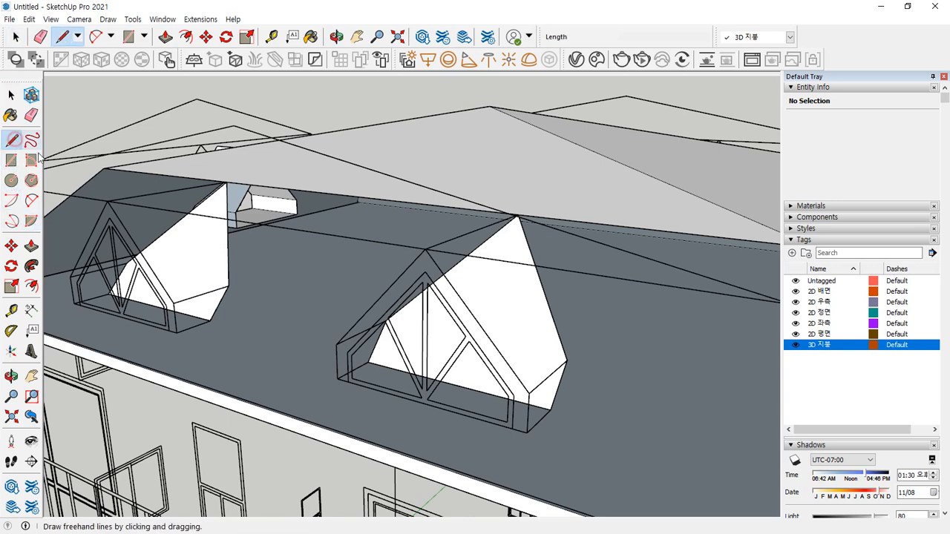
click(567, 360)
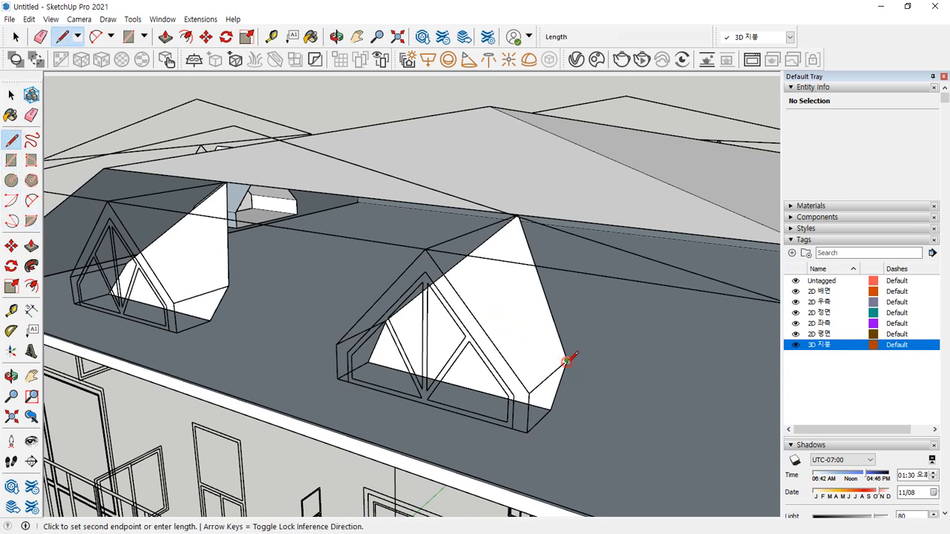
click(550, 410)
key(space)
click(490, 311)
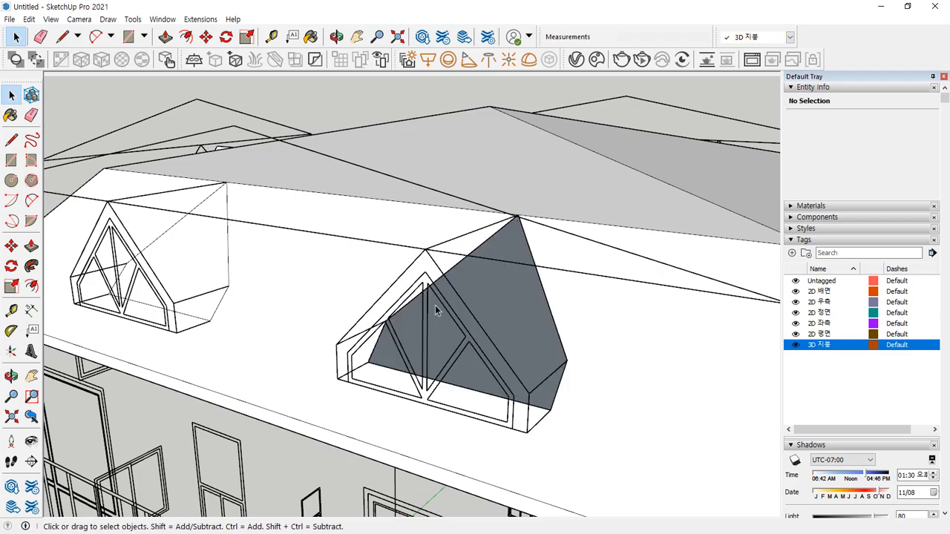
- Retrace the left dormer's front gable and left vertical edges to fill its front and left-side faces
middle_drag(206, 302, 274, 327)
scroll(211, 304, up, 5)
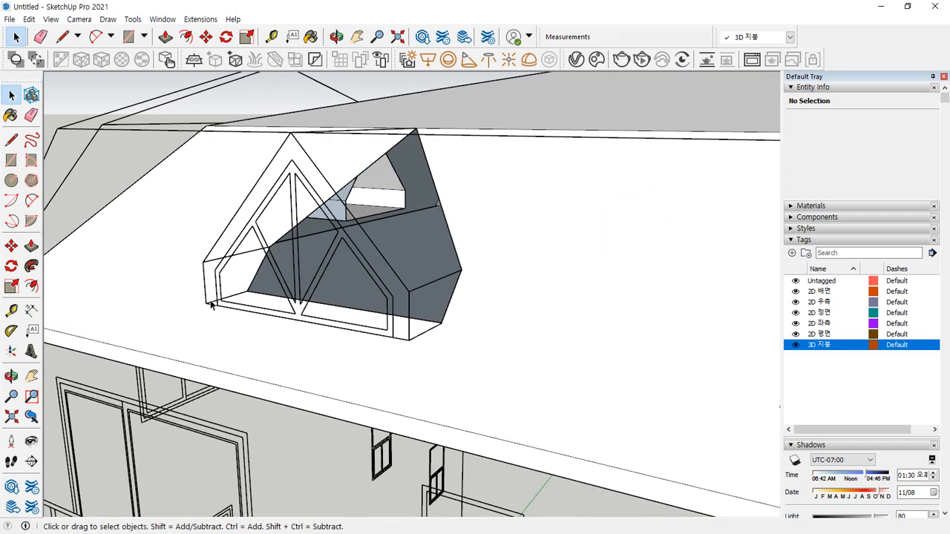
key(l)
click(205, 302)
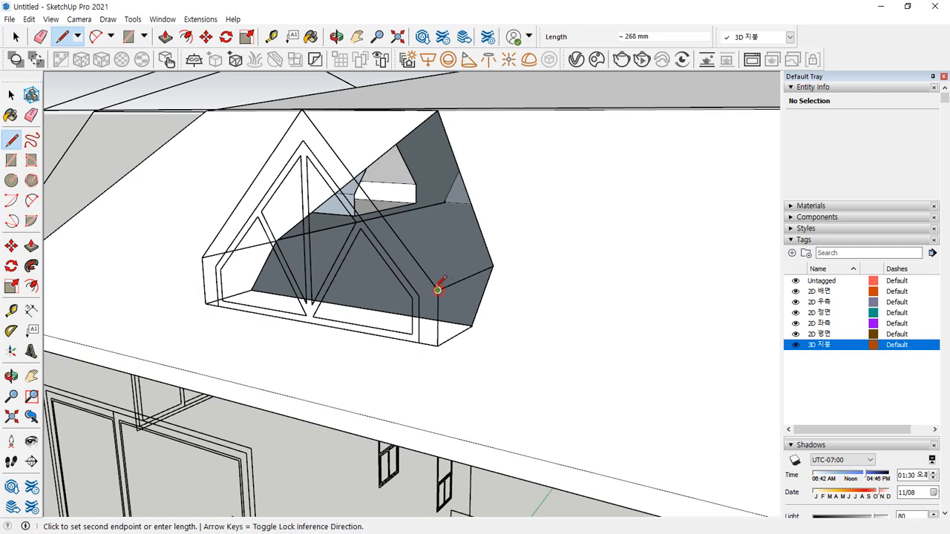
middle_drag(386, 170, 397, 236)
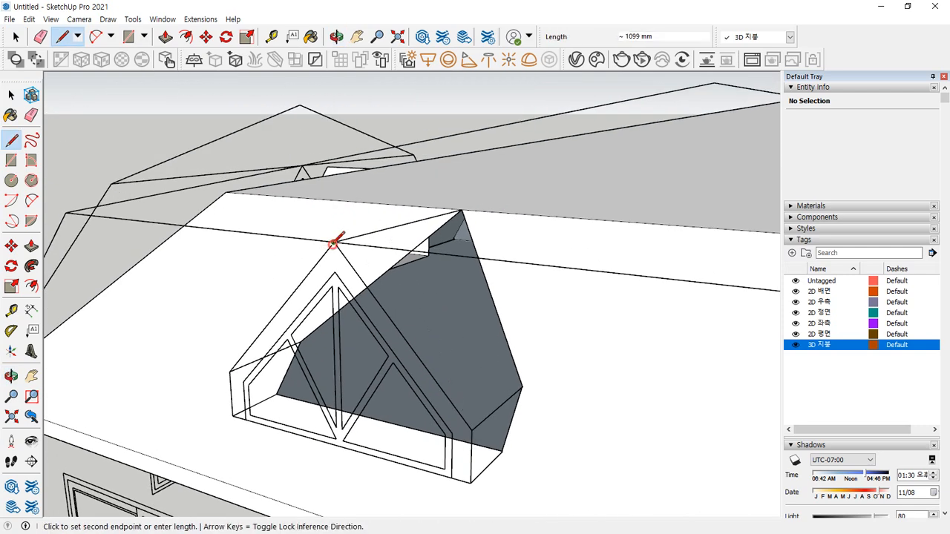
click(230, 372)
click(232, 415)
click(230, 371)
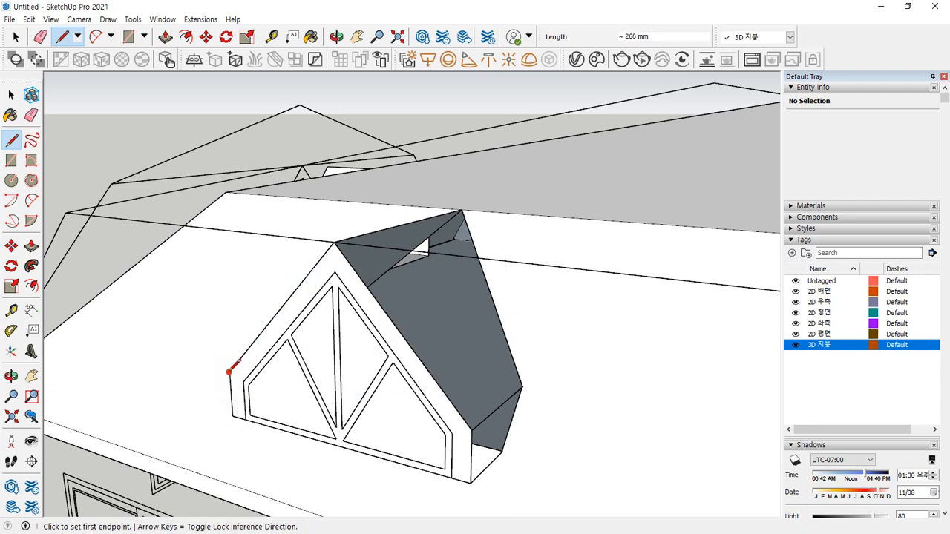
- Try to fill the left dormer's open right side by retracing its front right vertical edge and the right eave
click(471, 483)
click(473, 429)
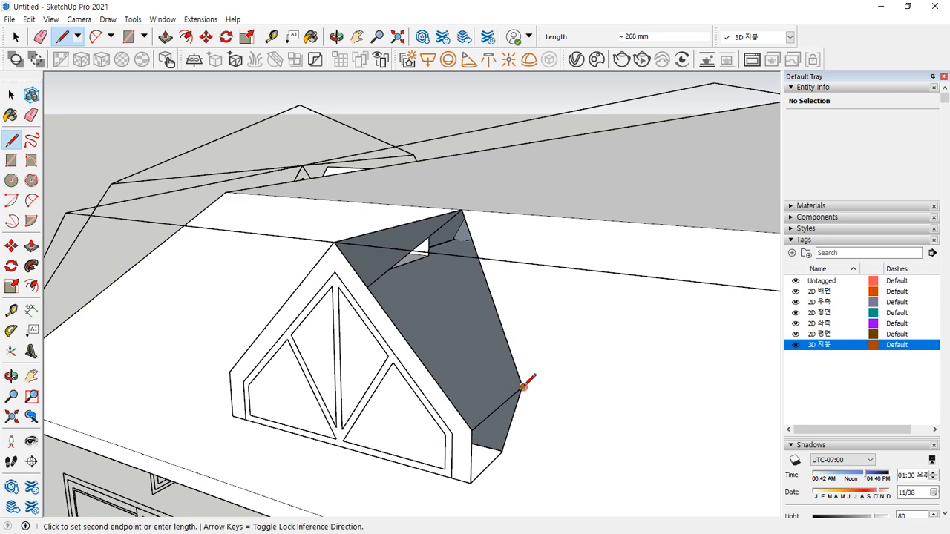
click(524, 386)
scroll(523, 387, up, 4)
key(Escape)
middle_drag(518, 403, 455, 349)
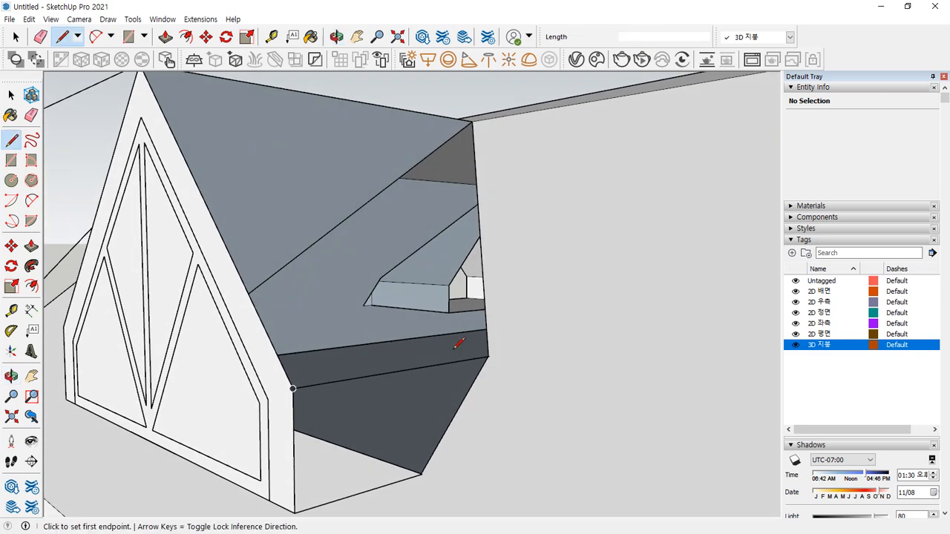
scroll(455, 349, up, 3)
scroll(455, 348, down, 2)
- Undo the work on both dormers back to before the left dormer's rear ends were connected
key(ctrl+z)
key(ctrl+z)
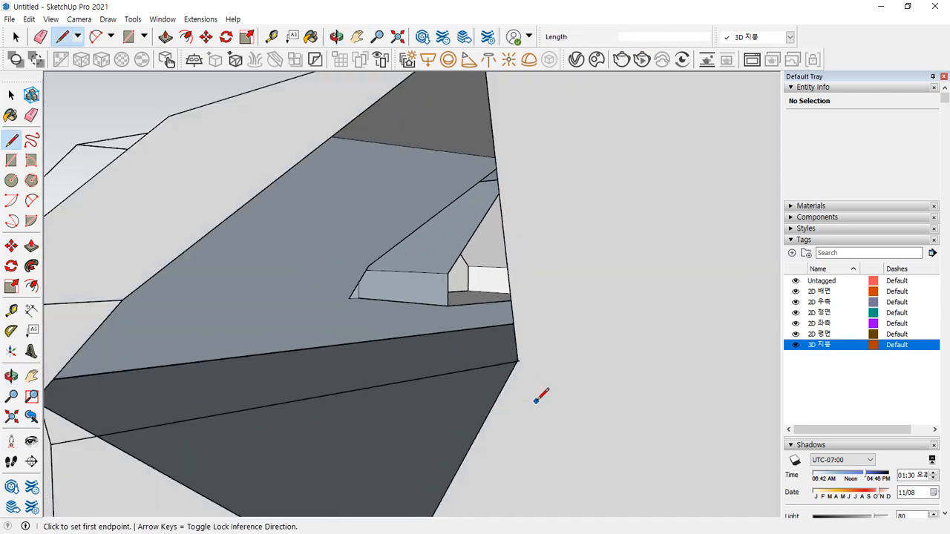
key(ctrl+z)
key(ctrl+z)
key(ctrl+z)
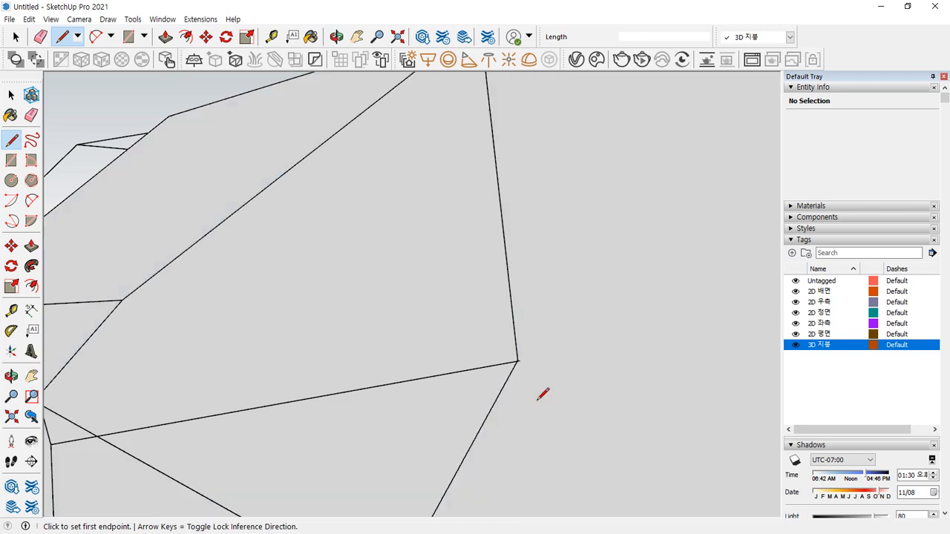
scroll(416, 352, down, 5)
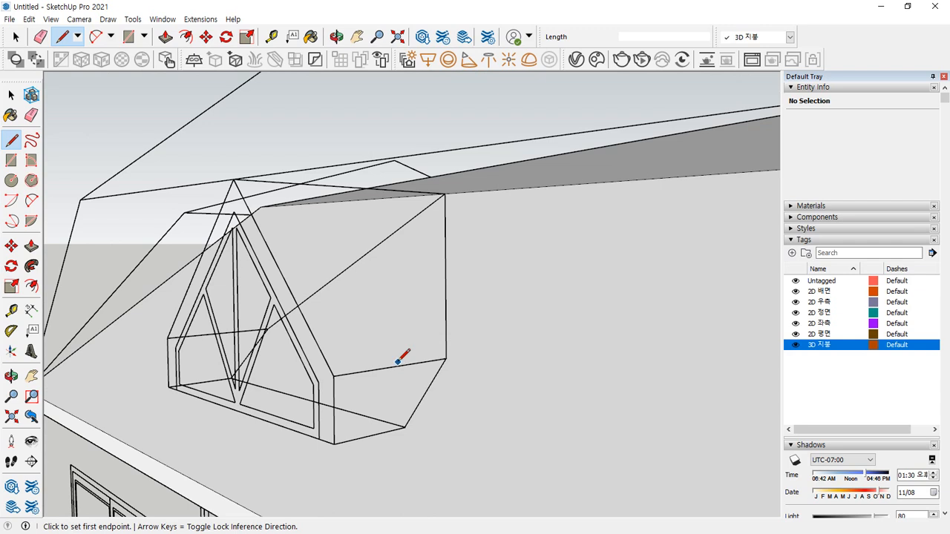
key(ctrl+z)
key(ctrl+z)
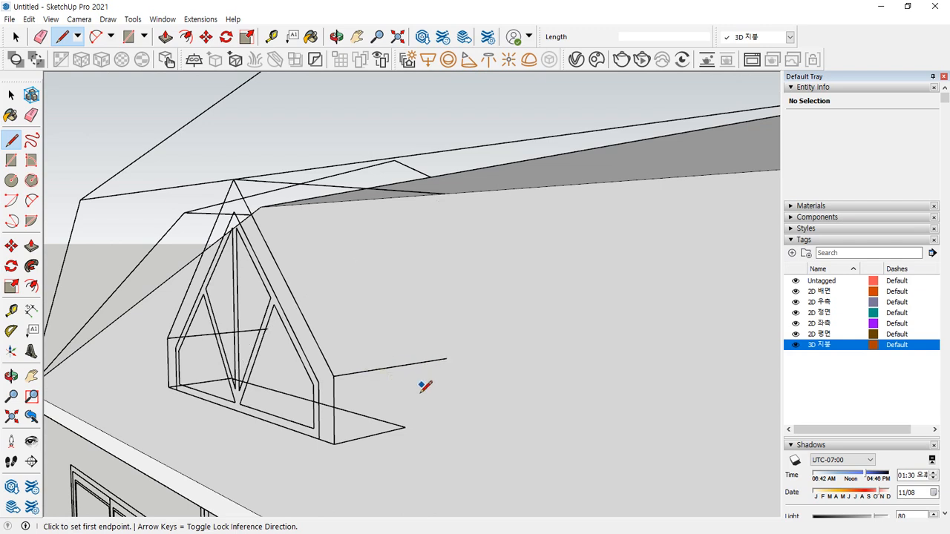
- Connect the rear ends of the left dormer's base, eave and ridge edges to close its outline on the roof slope
click(405, 427)
click(445, 359)
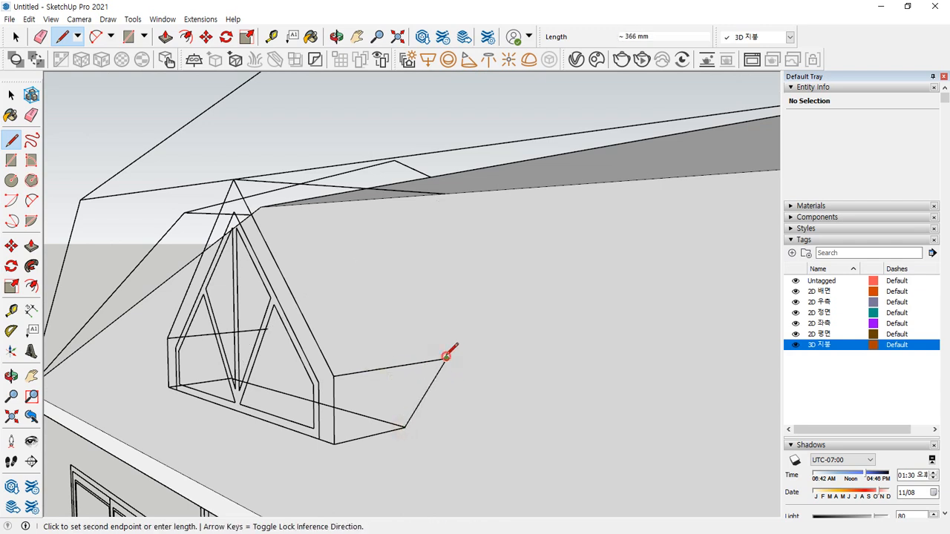
click(445, 193)
middle_drag(445, 192, 384, 367)
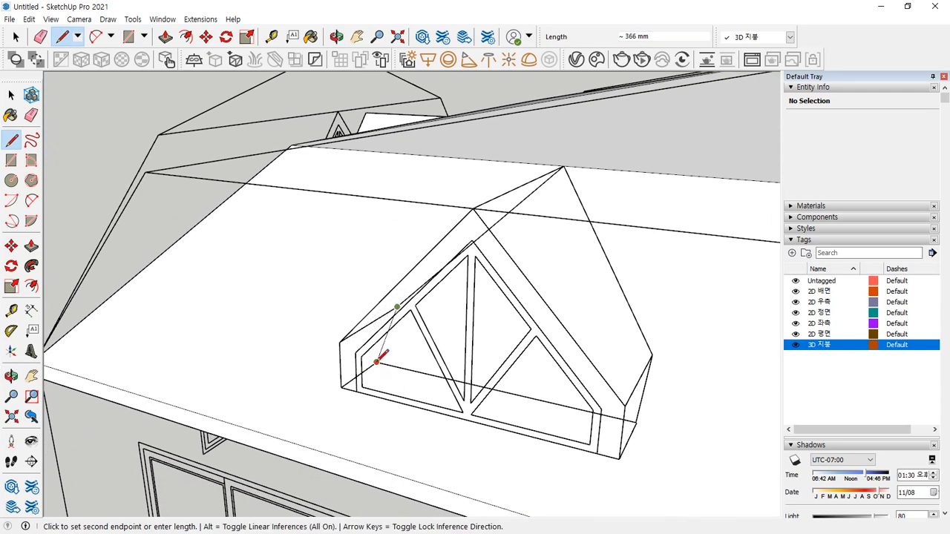
click(376, 362)
- Select the roof slope face to check whether the left dormer's outline separates it from the opening
scroll(469, 378, down, 5)
key(space)
shift+middle_drag(577, 389, 278, 320)
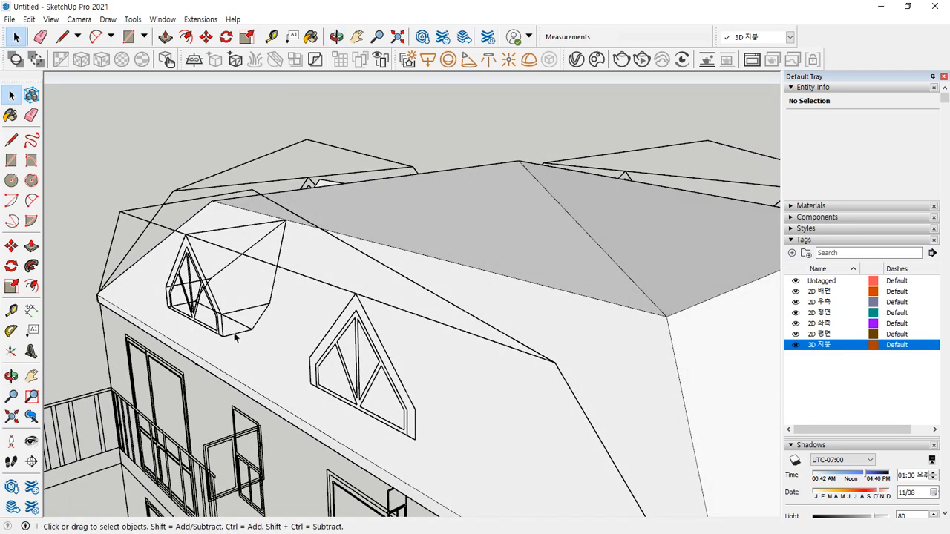
click(235, 334)
shift+click(270, 321)
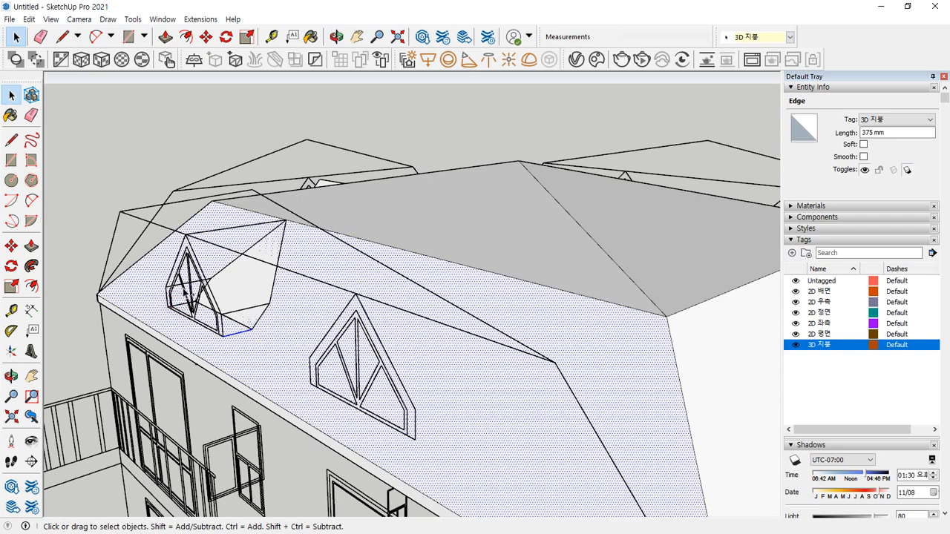
click(251, 291)
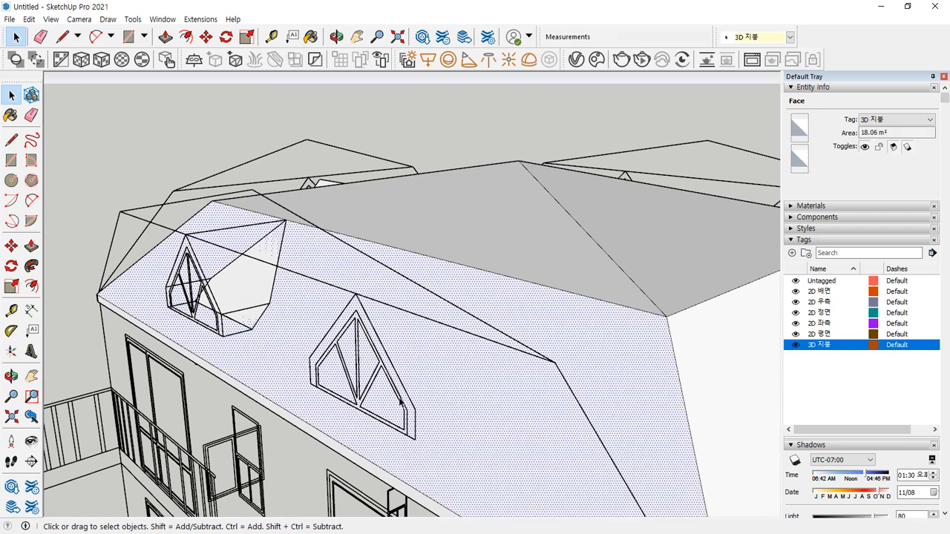
- Draw edges from the right dormer's lower right and right eave corners back to the roof slope, the eave edge about 625 mm long
key(l)
click(415, 439)
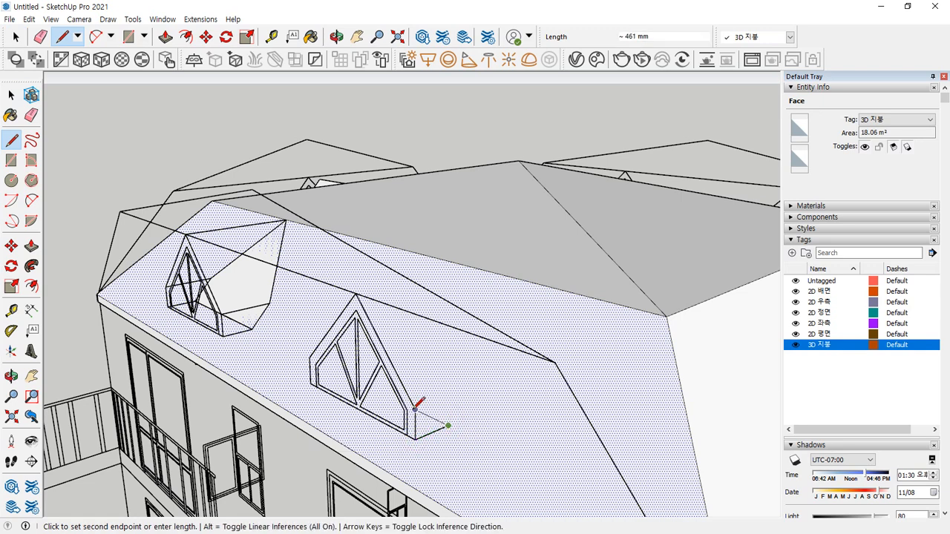
scroll(415, 408, up, 2)
click(417, 408)
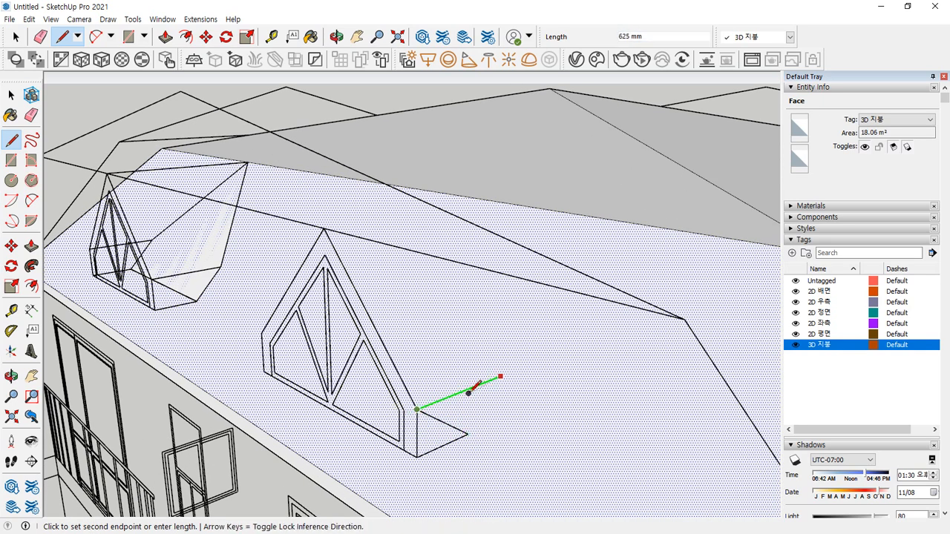
click(499, 377)
- Draw the right dormer's ridge edge about 1375 mm, its left eave edge, and its left base edge about 375 mm back to the roof
click(325, 229)
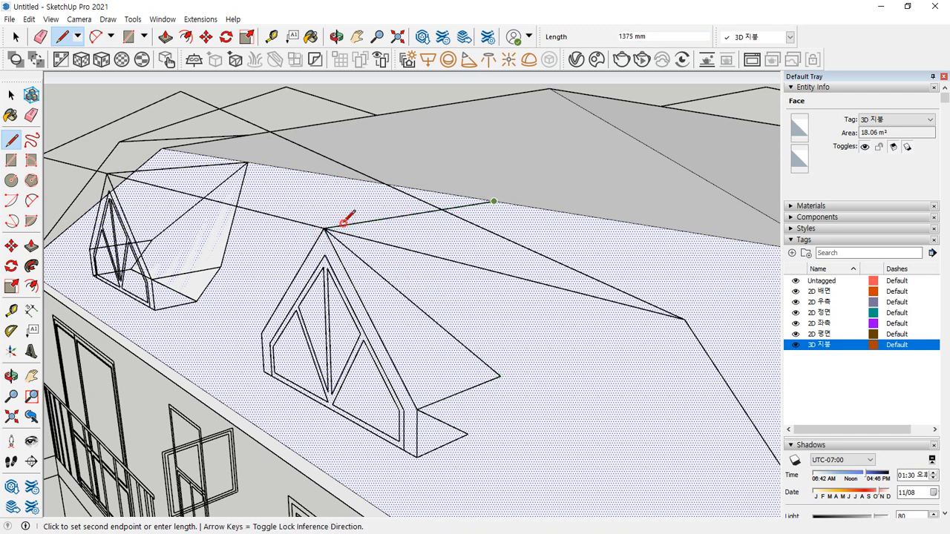
click(262, 334)
click(385, 329)
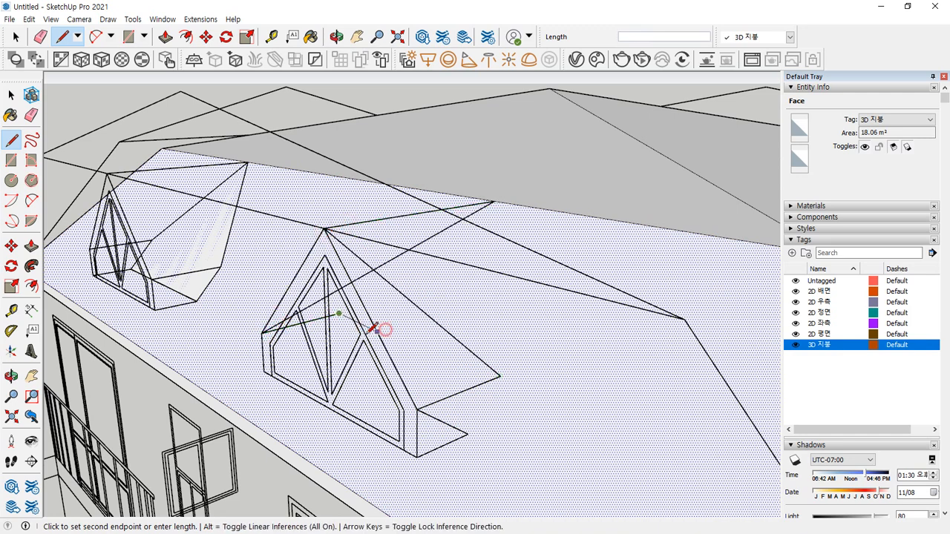
click(264, 371)
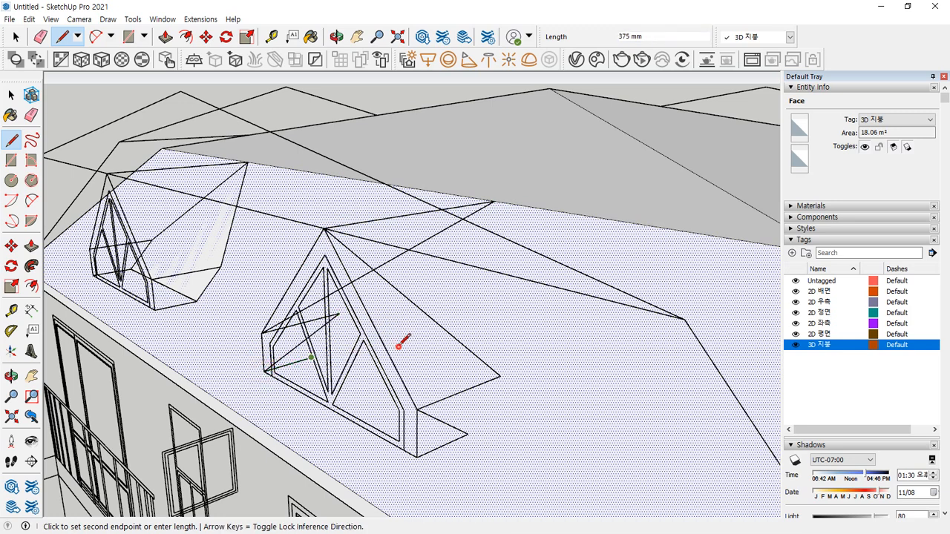
click(311, 359)
- Join the right dormer's rear base points and connect the rear right side up through the eave end to the ridge end
click(468, 433)
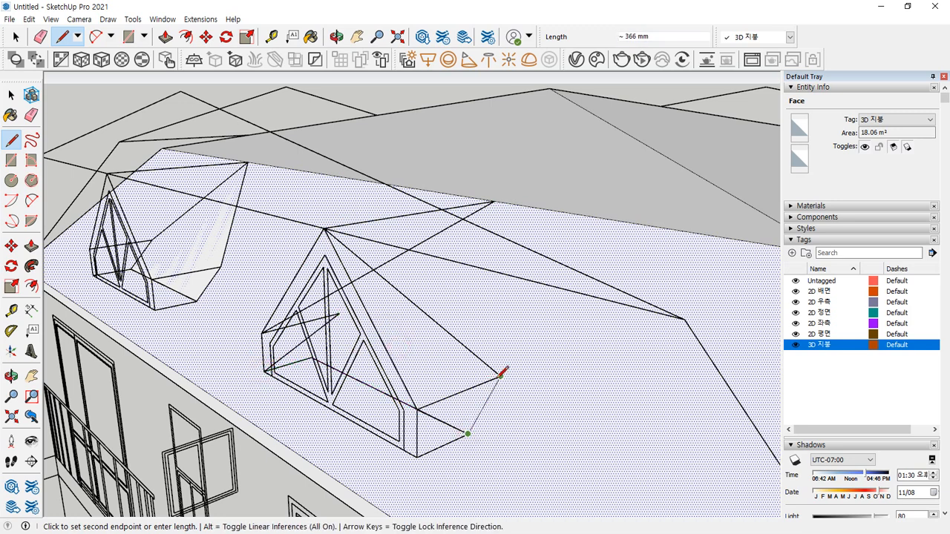
click(501, 376)
click(495, 201)
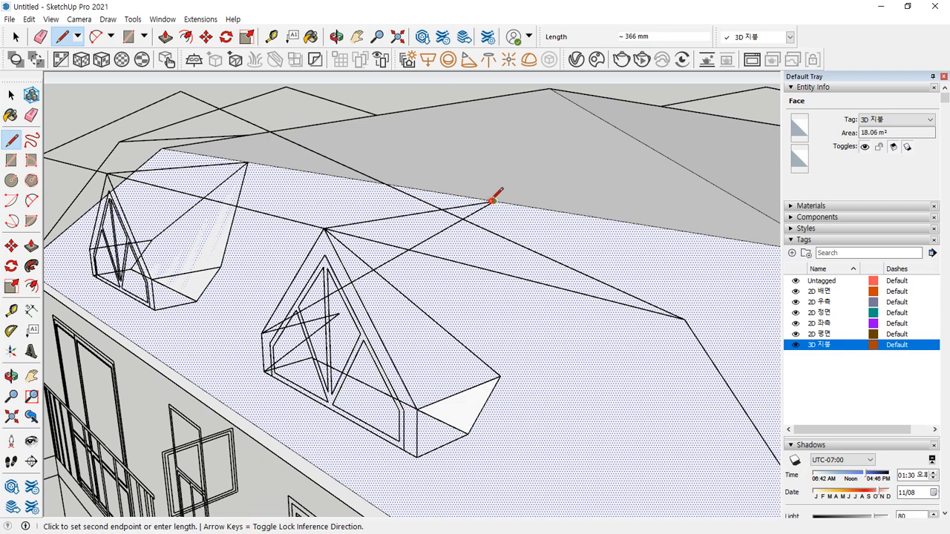
click(500, 374)
- Retrace the right dormer's right eave, gable and front corner edges to fill its right side, and erase the diagonal across the slope
middle_drag(434, 336, 533, 342)
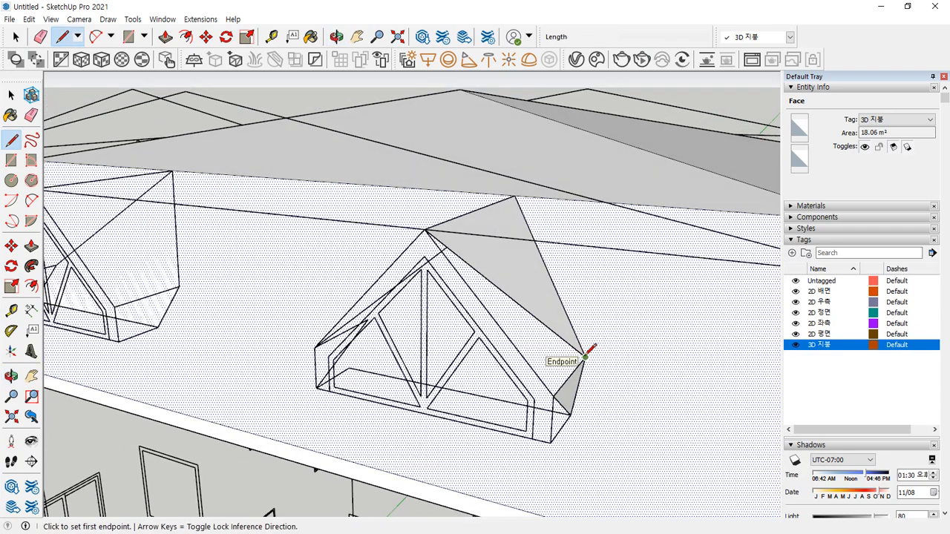
click(586, 357)
click(553, 395)
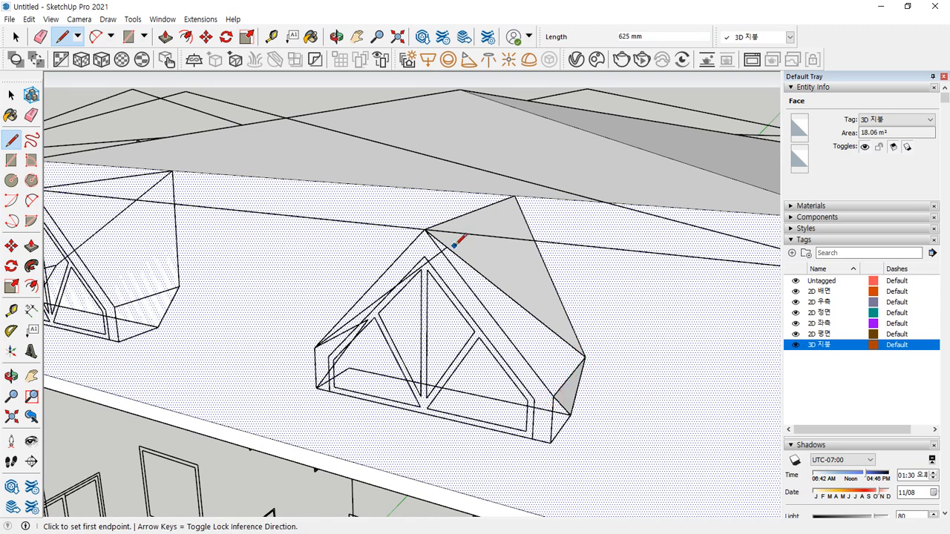
click(425, 229)
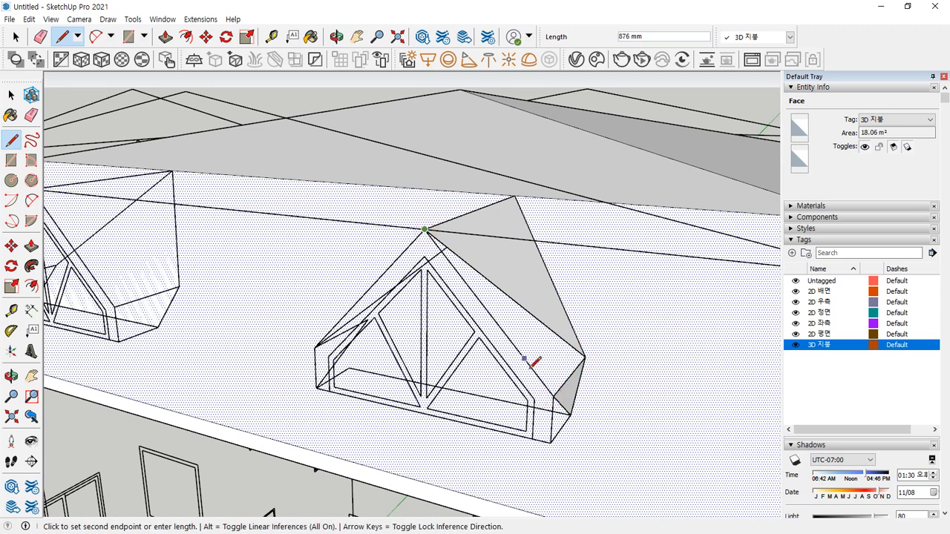
click(553, 397)
click(551, 441)
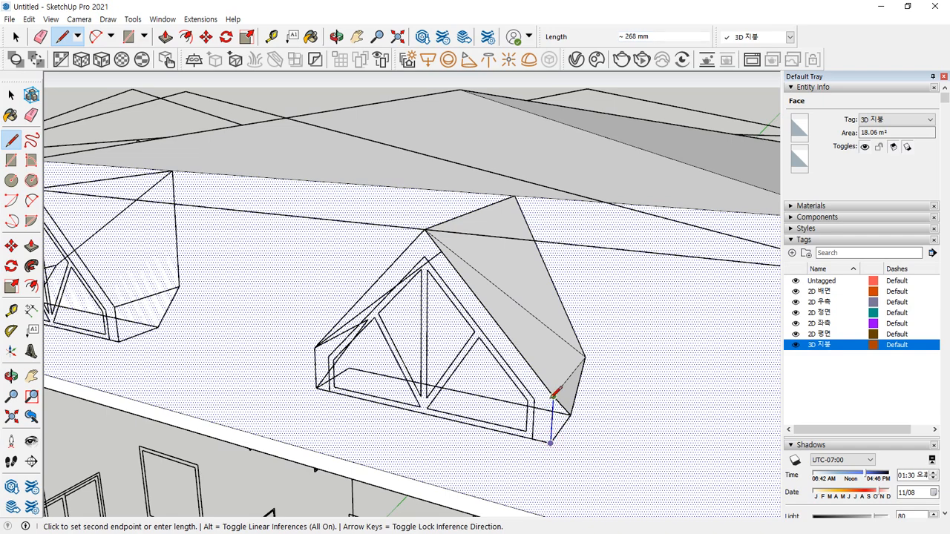
click(554, 395)
key(e)
click(549, 326)
- Join the right dormer's left rear eave end to the ridge end and to the rear base point
mouse_move(547, 324)
middle_down()
mouse_move(564, 340)
mouse_move(544, 283)
middle_up()
key(l)
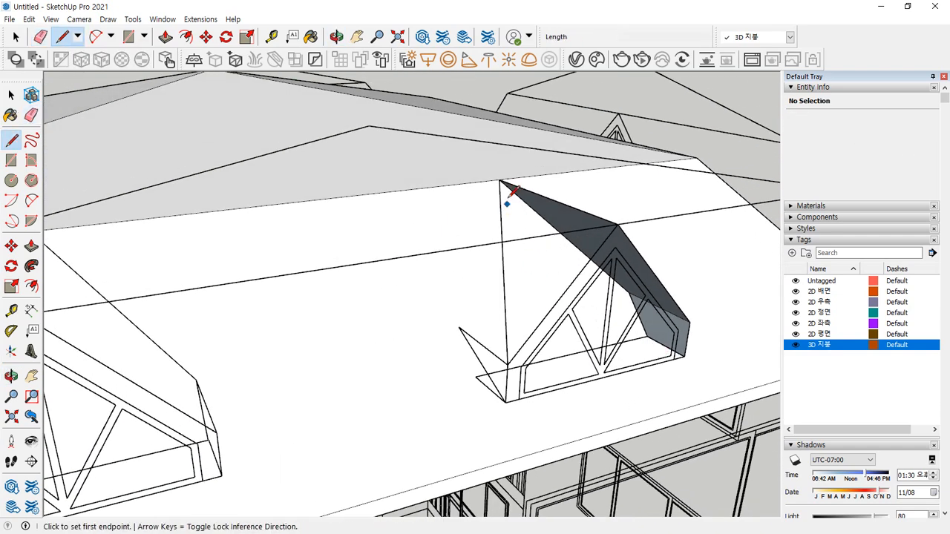
click(500, 179)
click(459, 327)
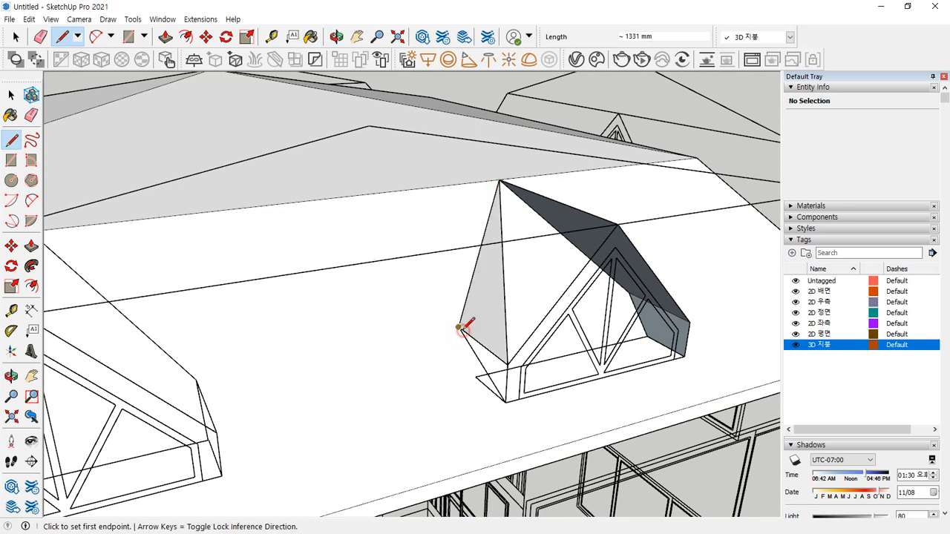
click(476, 377)
click(459, 328)
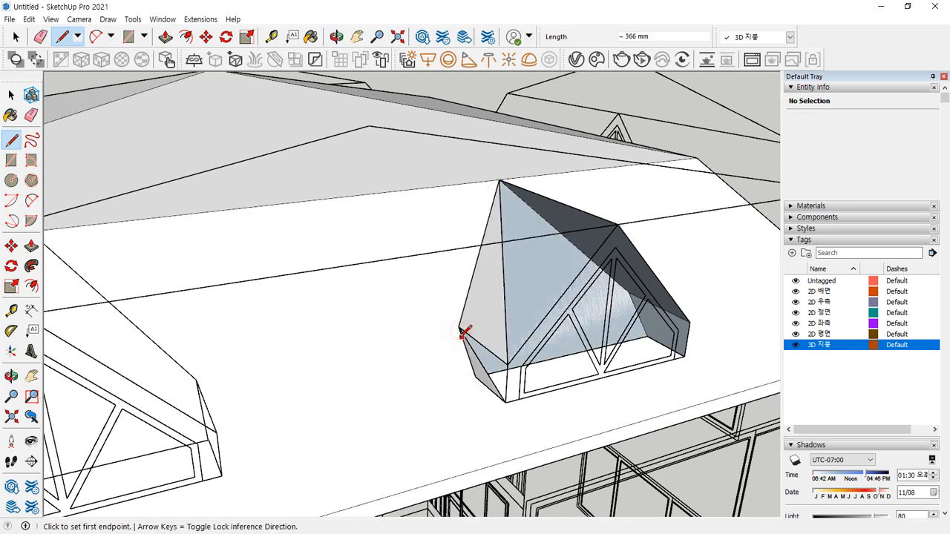
key(space)
- Retrace the left dormer's right rear corner edge and delete the roof faces closing the openings behind both dormers
middle_drag(395, 344, 478, 265)
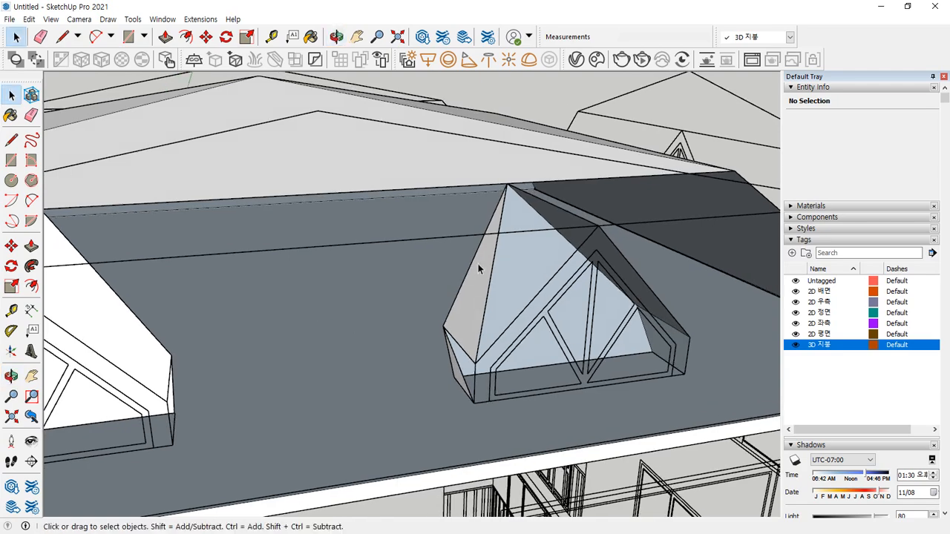
scroll(520, 273, down, 2)
middle_drag(304, 308, 269, 340)
key(l)
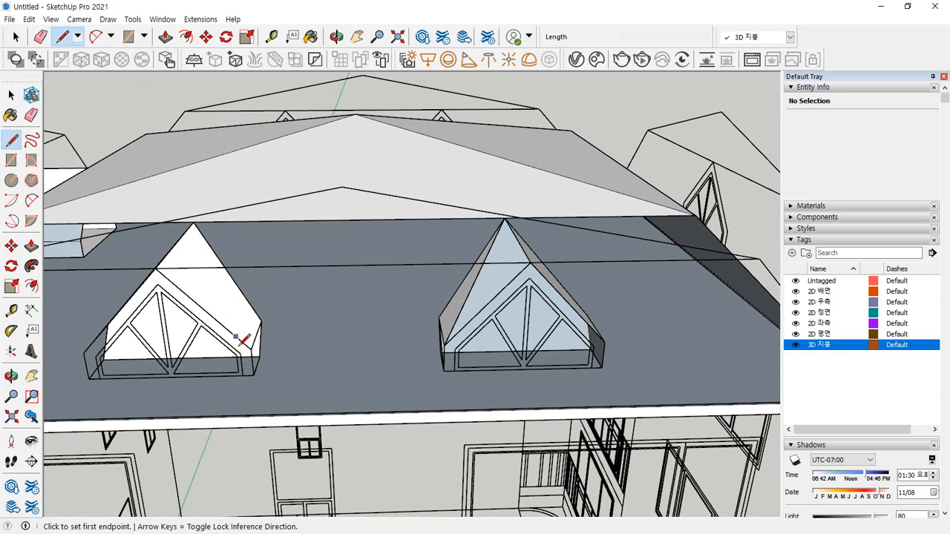
click(259, 356)
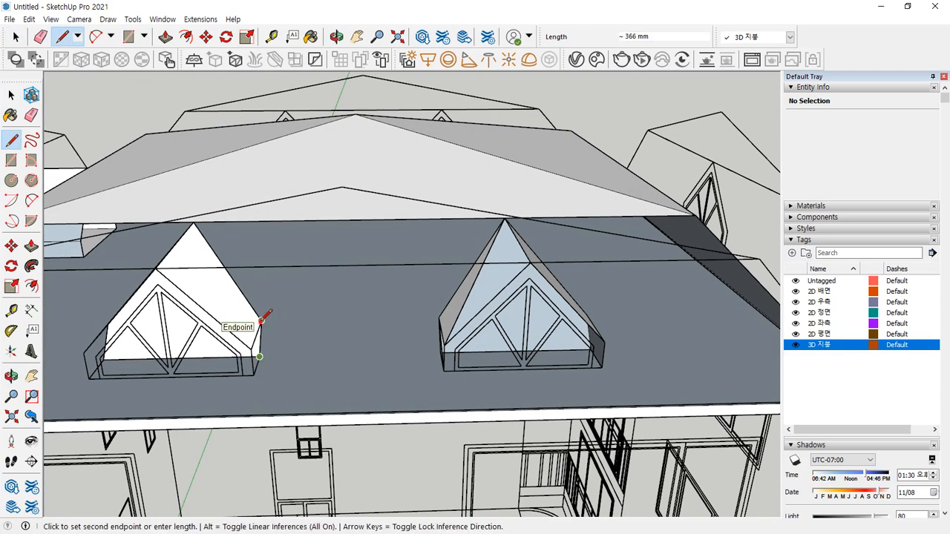
click(261, 320)
key(space)
click(221, 302)
key(Delete)
click(490, 279)
key(Delete)
- Fill the left dormer's left cheek and left roof slope by retracing the front corner edge and the left gable edge
middle_drag(453, 324, 228, 461)
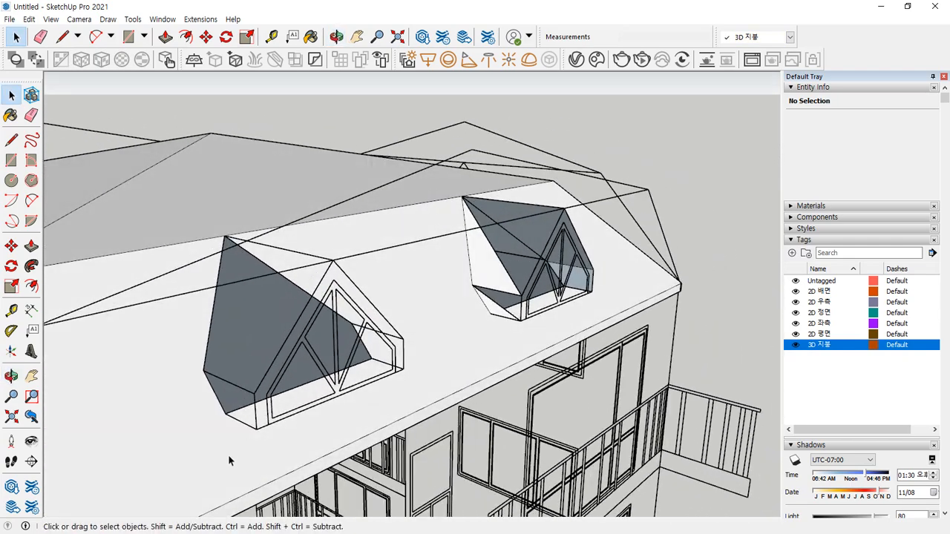
key(l)
scroll(269, 427, up, 3)
click(253, 436)
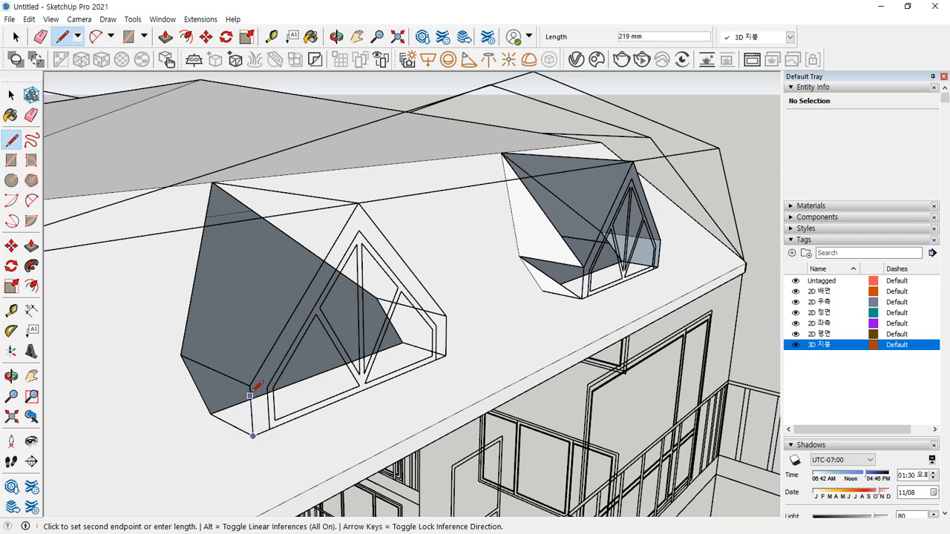
click(249, 387)
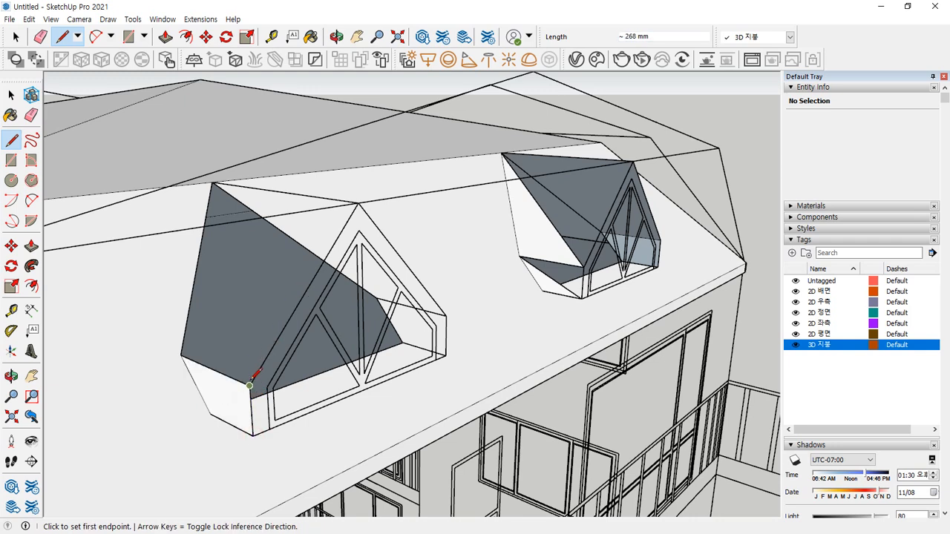
click(250, 385)
click(357, 202)
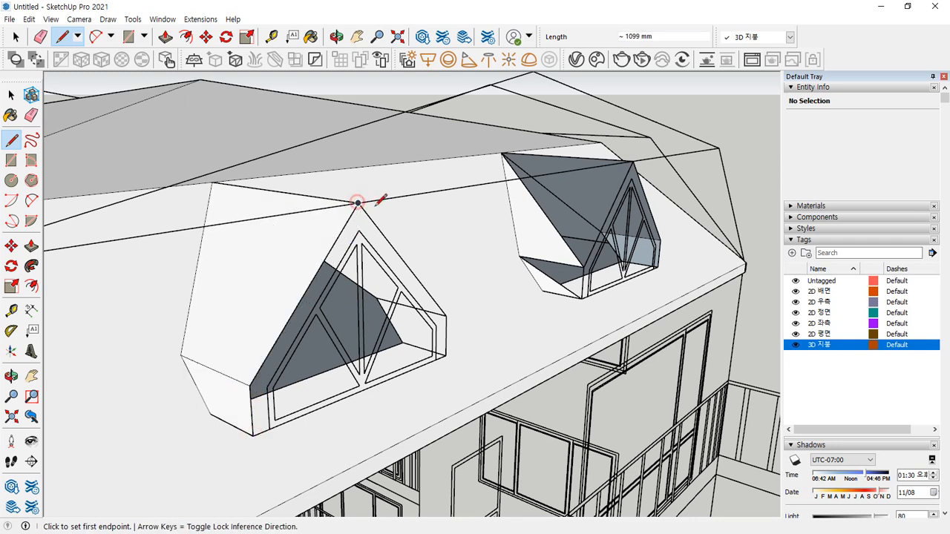
- Retrace the left dormer's right gable edge, right front corner edge and front base edge to fill its right slope and front
click(358, 202)
click(447, 316)
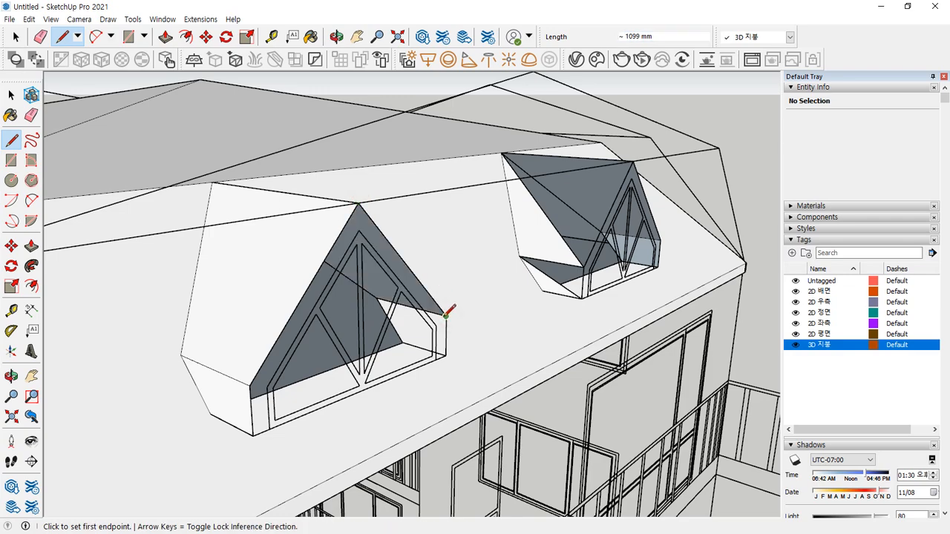
click(446, 316)
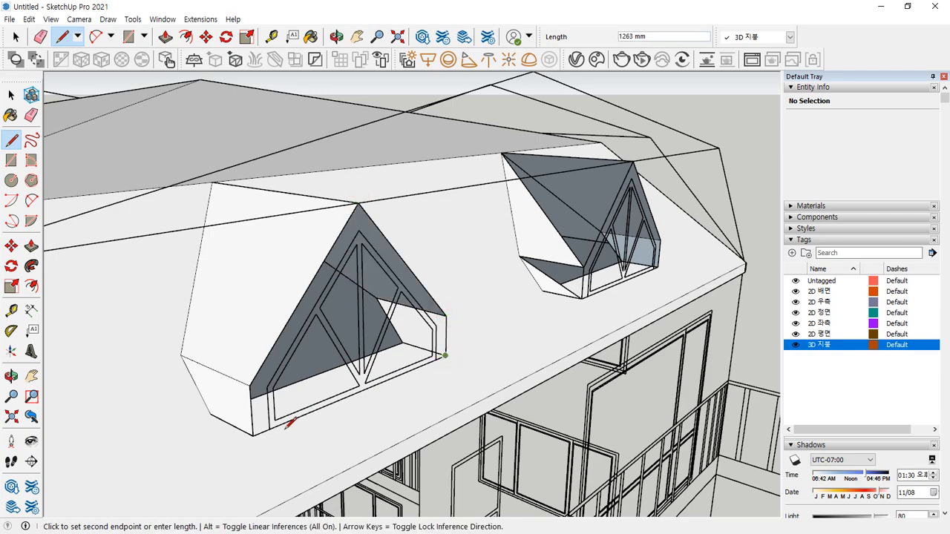
click(253, 435)
- Retrace the left dormer's right front and rear corner edges and delete the face closing its roof opening
middle_drag(253, 435, 284, 350)
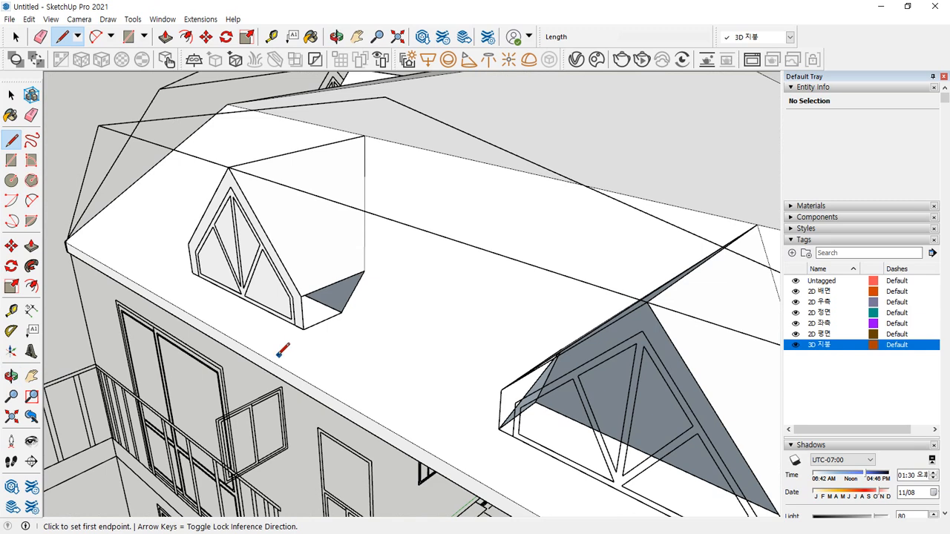
click(303, 327)
click(305, 293)
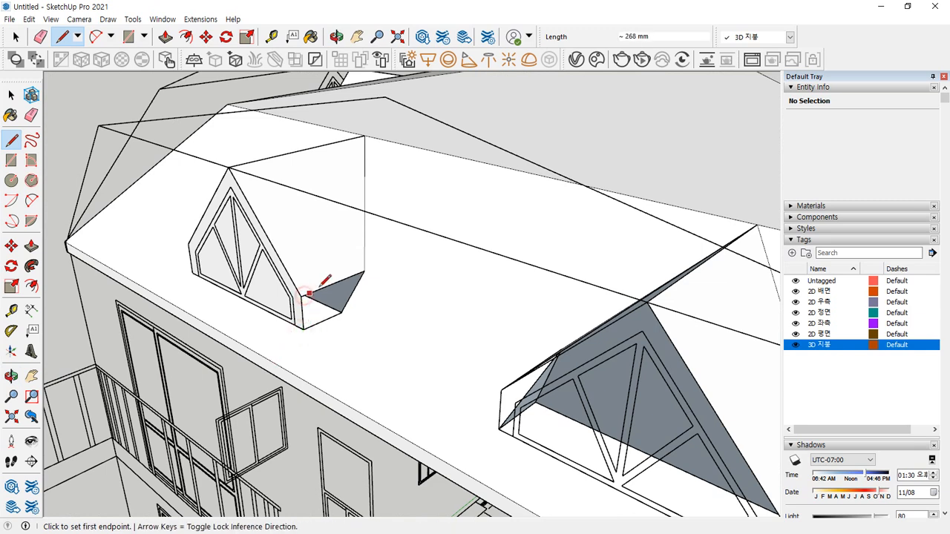
click(364, 262)
click(340, 312)
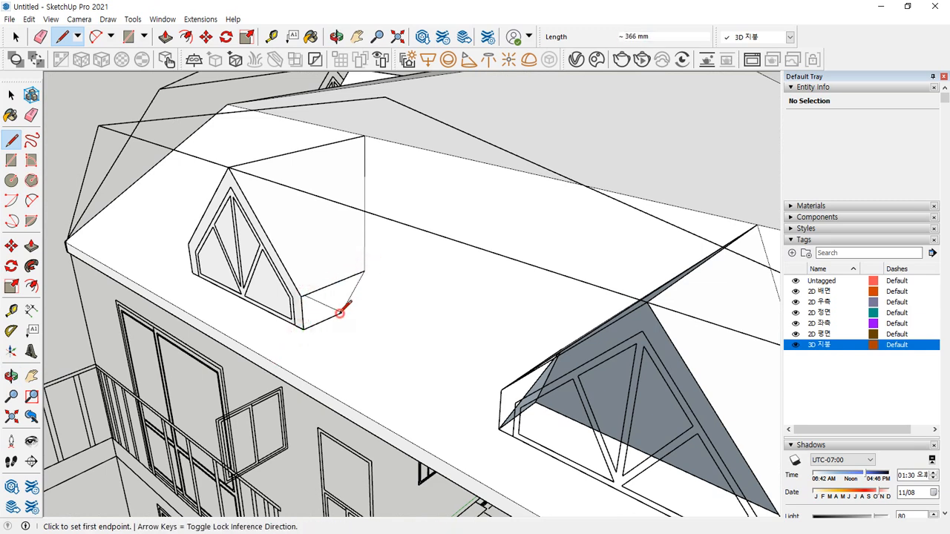
mouse_move(316, 315)
middle_down()
mouse_move(255, 267)
mouse_move(271, 248)
mouse_move(178, 261)
mouse_move(270, 269)
mouse_move(336, 325)
middle_up()
key(space)
click(305, 237)
key(Delete)
- Move the end of the left dormer's right base edge about 4 mm onto the rear corner and retrace that edge to fill the cheek
scroll(249, 272, up, 3)
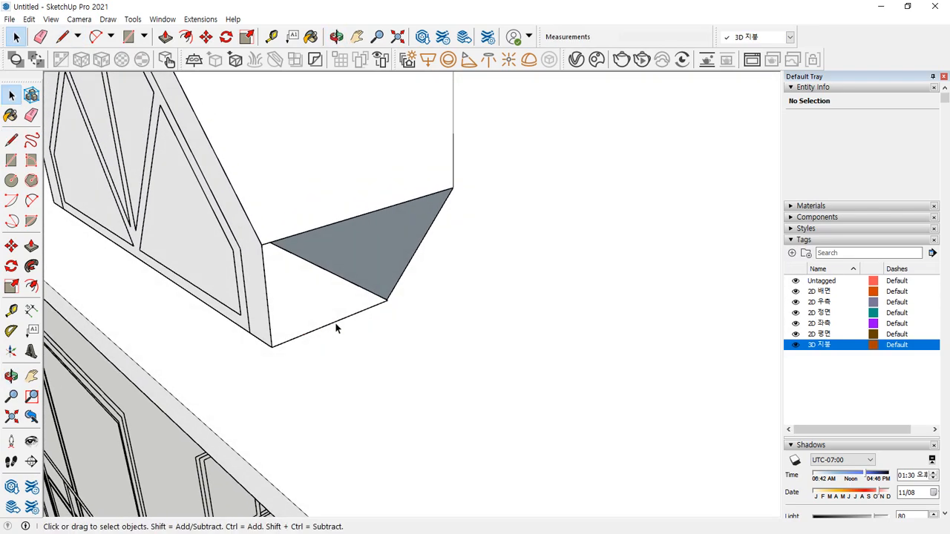
scroll(388, 297, up, 4)
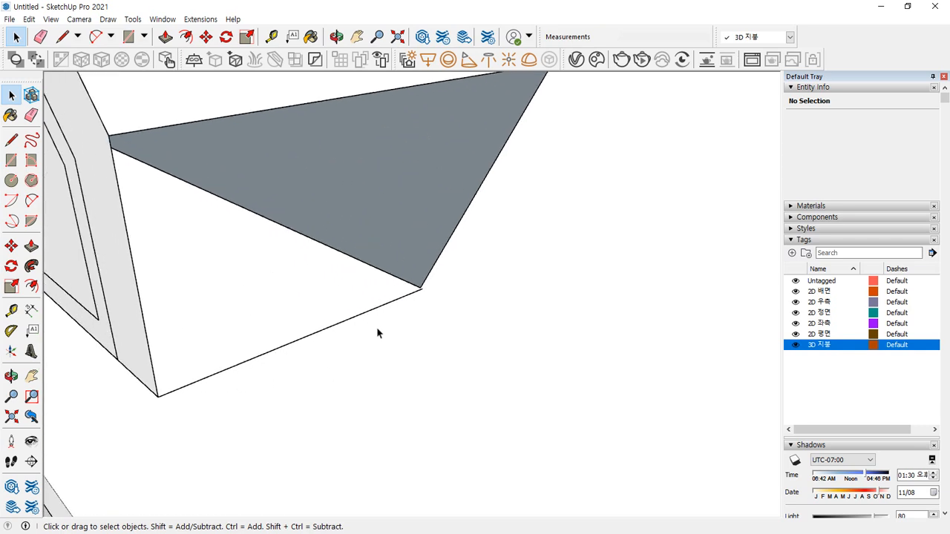
scroll(394, 308, up, 2)
scroll(414, 272, up, 1)
key(m)
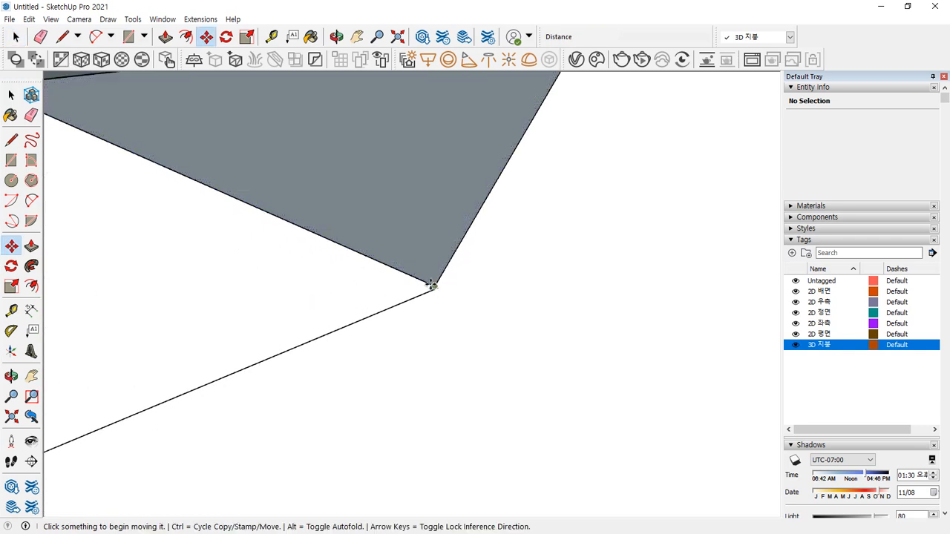
click(435, 287)
click(438, 285)
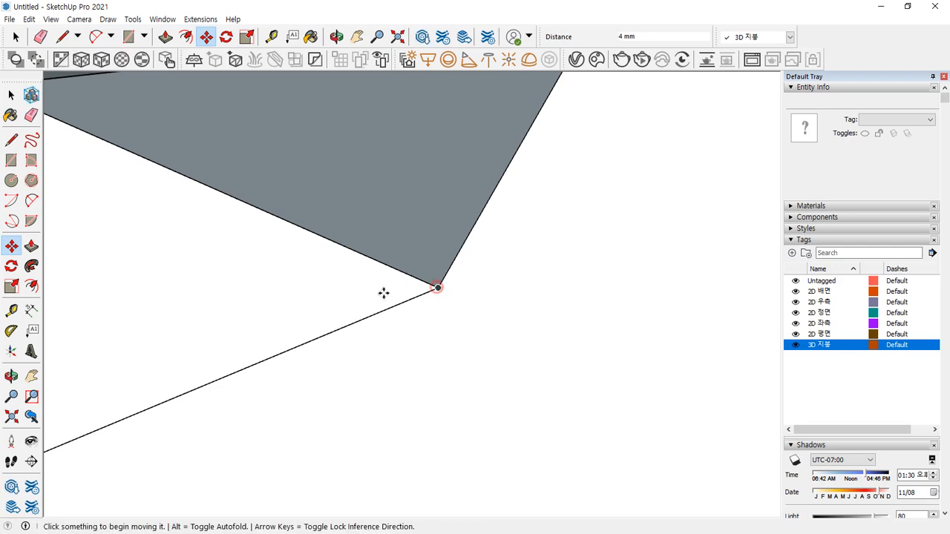
scroll(327, 285, down, 2)
scroll(328, 284, down, 2)
key(l)
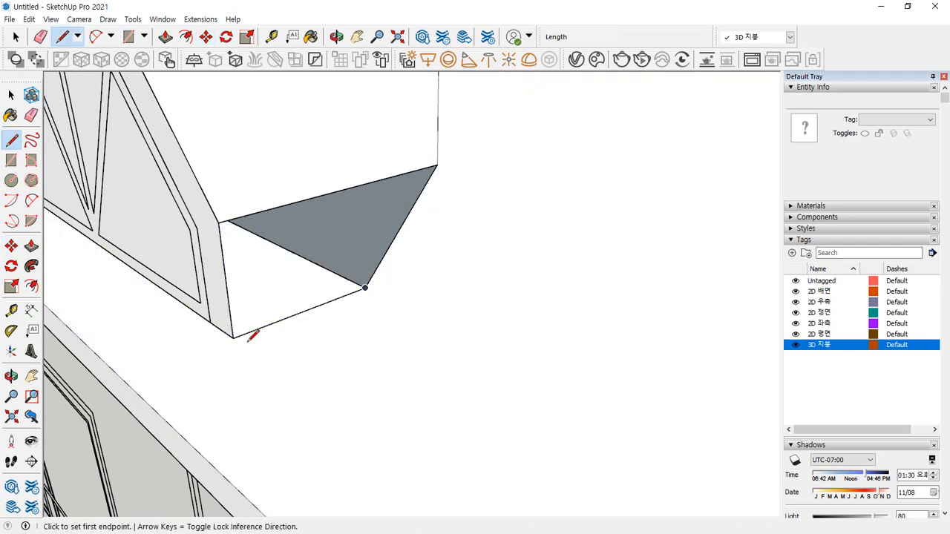
click(233, 335)
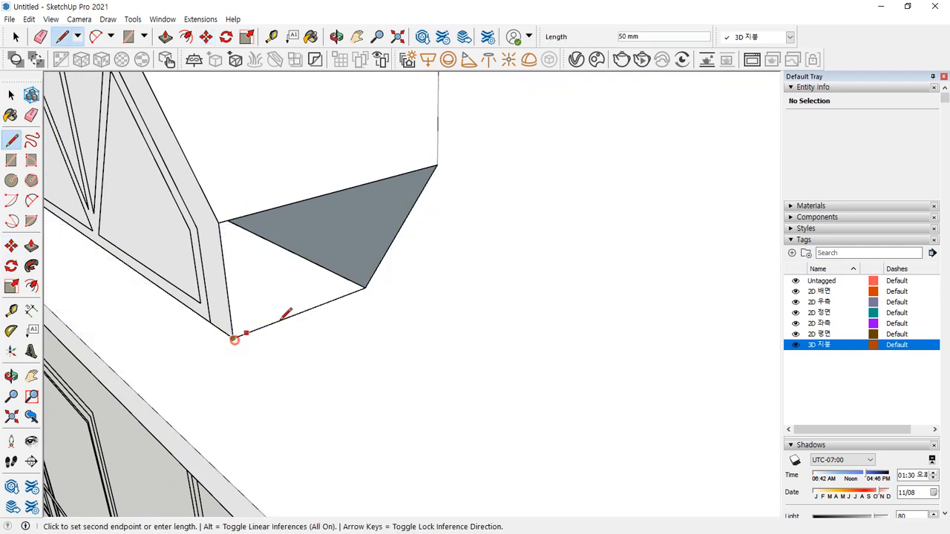
click(365, 287)
- Fill the right dormer's left side by retracing its front corner and gable edges, and erase the diagonals across the slope and cheek
scroll(395, 319, down, 5)
scroll(482, 343, down, 1)
middle_drag(523, 350, 588, 317)
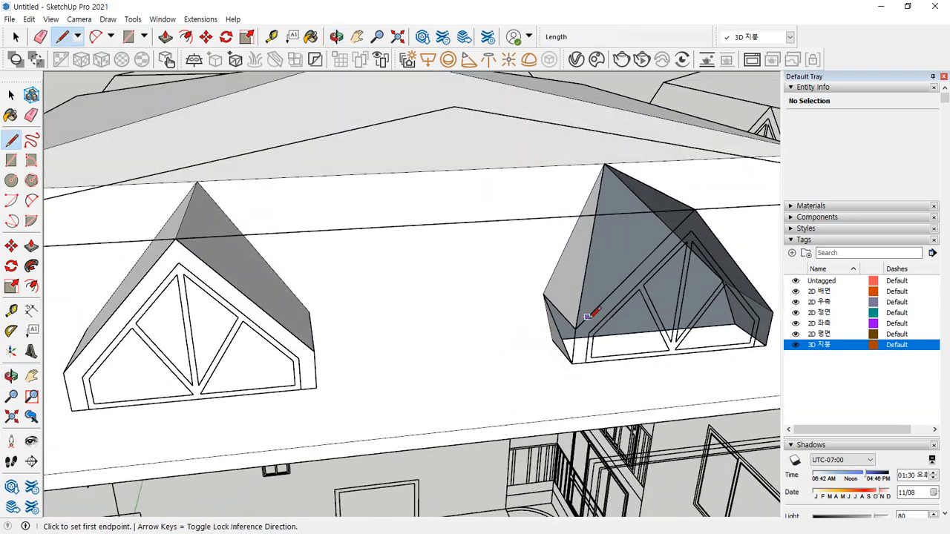
click(571, 362)
click(587, 318)
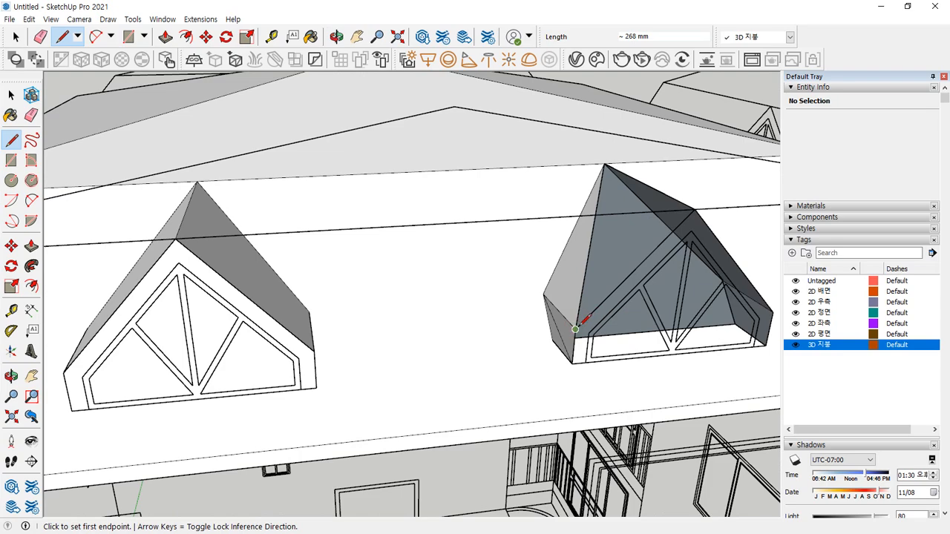
click(576, 328)
click(695, 211)
key(e)
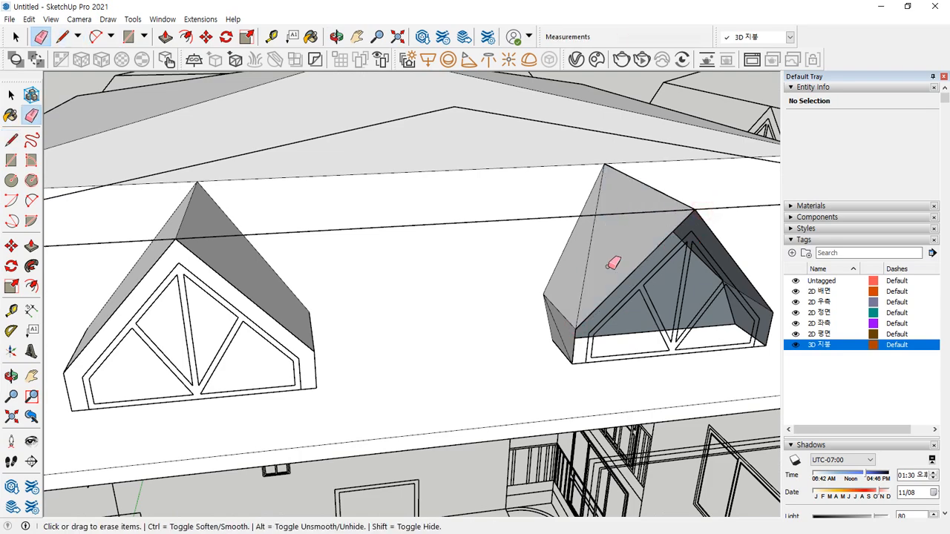
drag(579, 277, 591, 277)
click(559, 336)
- Retrace the right dormer's front base edge between both lower corners to fill its front face
scroll(689, 282, down, 2)
mouse_move(690, 282)
middle_down()
mouse_move(405, 303)
mouse_move(568, 361)
middle_up()
scroll(558, 409, up, 3)
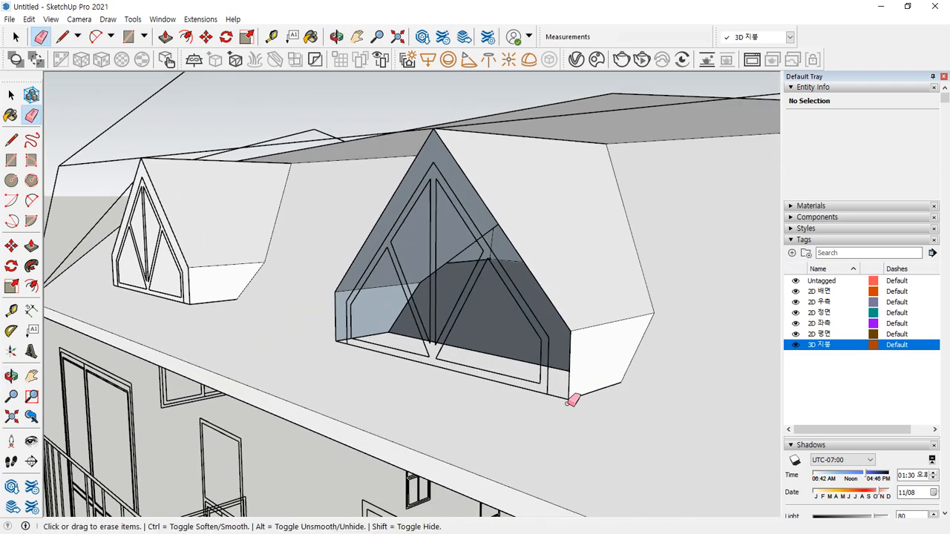
key(l)
click(568, 399)
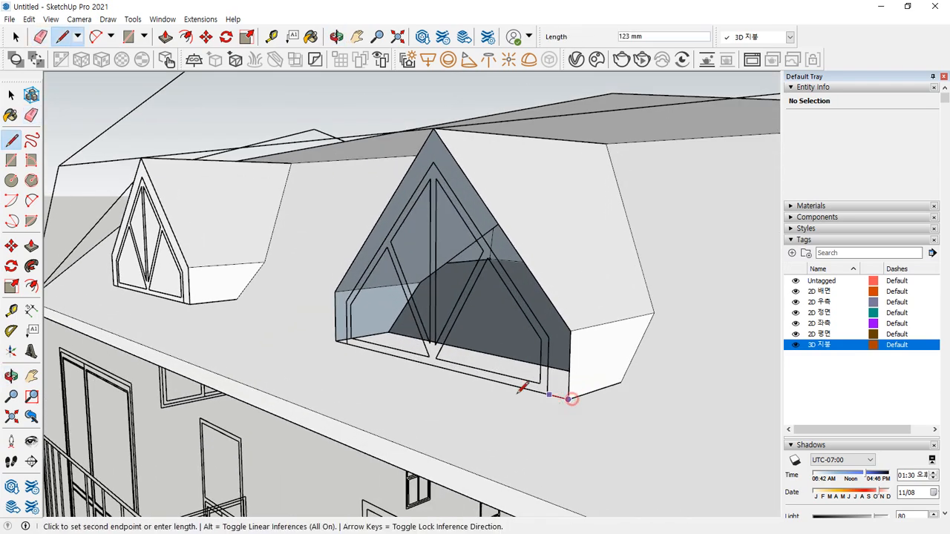
click(336, 341)
- Offset the left dormer's four front outline edges, without the base, inward to the window frame's outer outline
scroll(406, 333, down, 2)
middle_drag(438, 326, 512, 327)
key(space)
shift+middle_drag(223, 294, 437, 335)
scroll(428, 321, up, 2)
double_click(413, 313)
key(f)
click(453, 305)
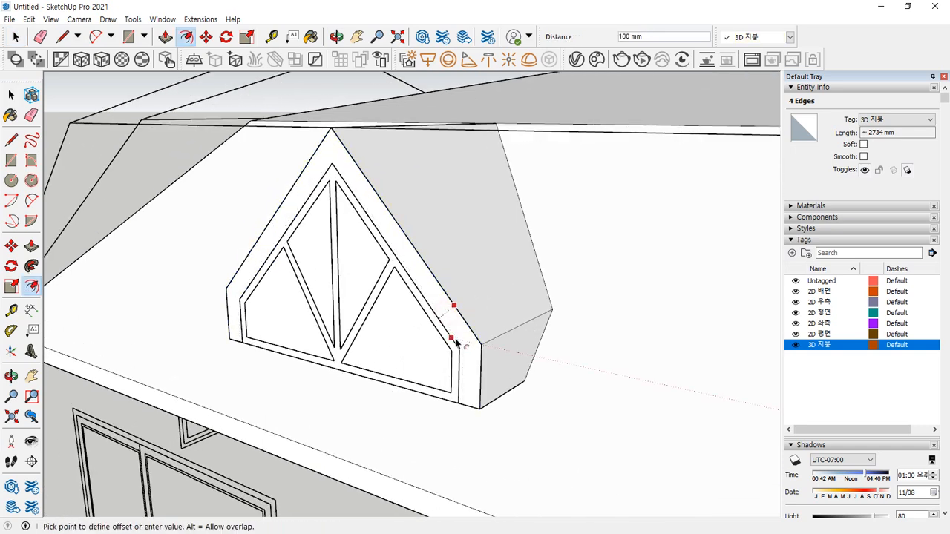
click(460, 356)
- Select the left dormer's window face and surrounding border face and move them 375 mm back to the rear base corner
key(space)
click(418, 344)
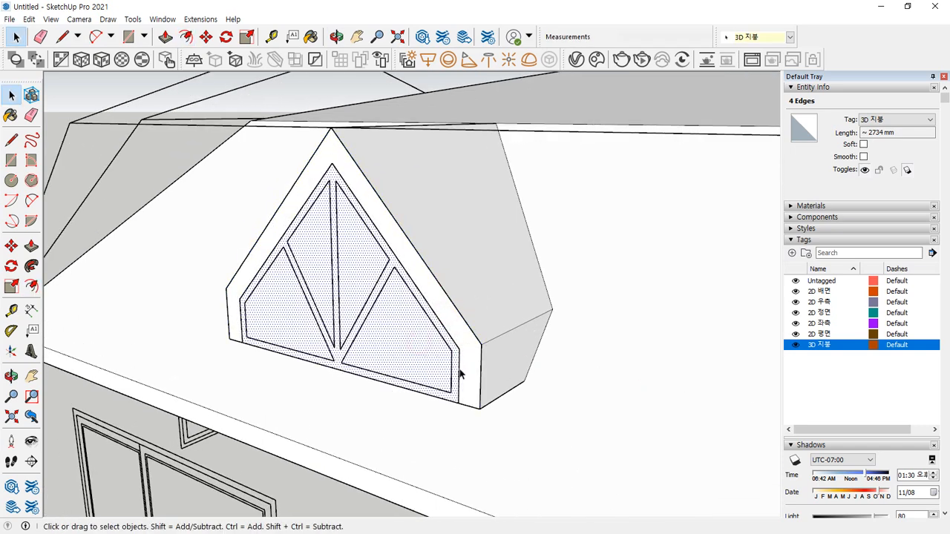
scroll(462, 368, down, 2)
shift+click(465, 370)
scroll(479, 397, up, 2)
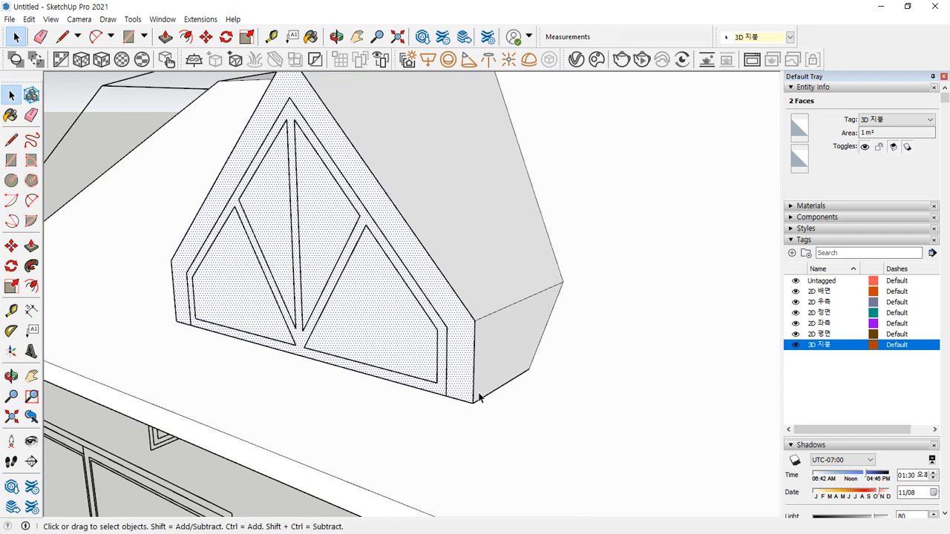
key(m)
click(474, 401)
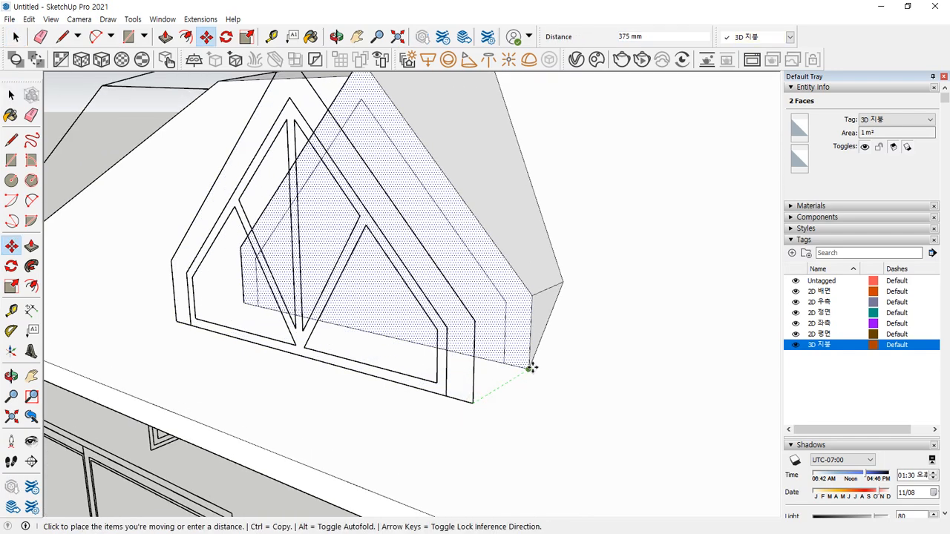
click(534, 367)
scroll(535, 367, down, 4)
key(space)
shift+middle_drag(640, 374, 373, 289)
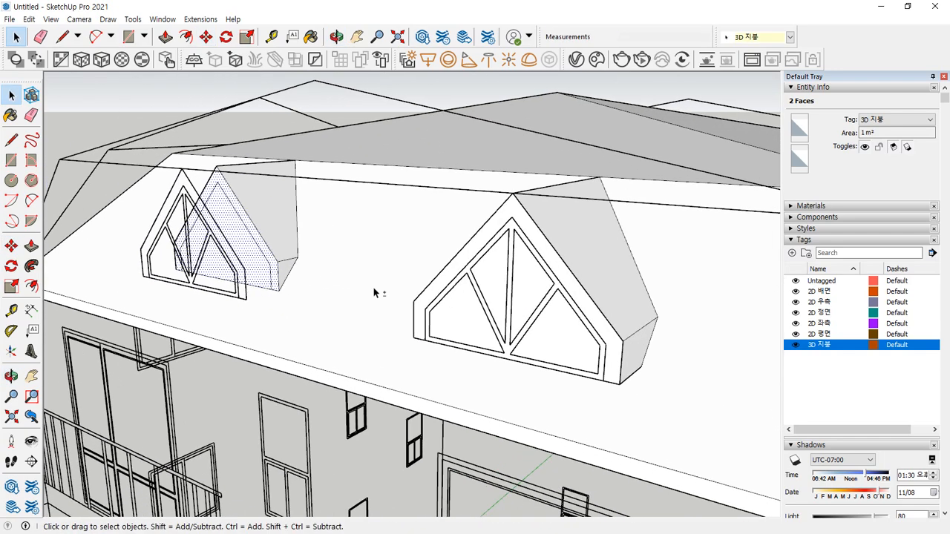
- Offset the right dormer's four front outline edges, without the base, inward 100 mm to the window frame's outer outline
scroll(571, 336, up, 1)
double_click(571, 335)
middle_drag(553, 360, 509, 340)
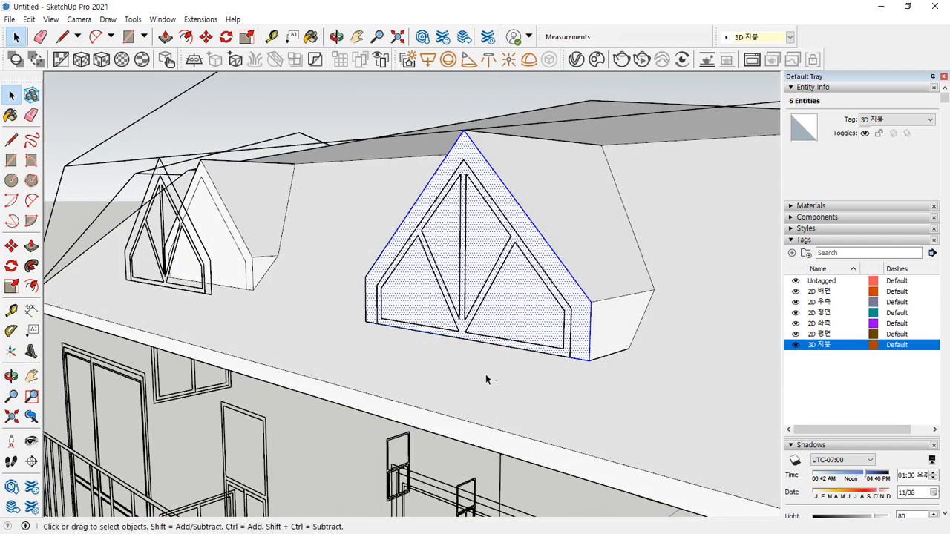
shift+drag(483, 365, 463, 298)
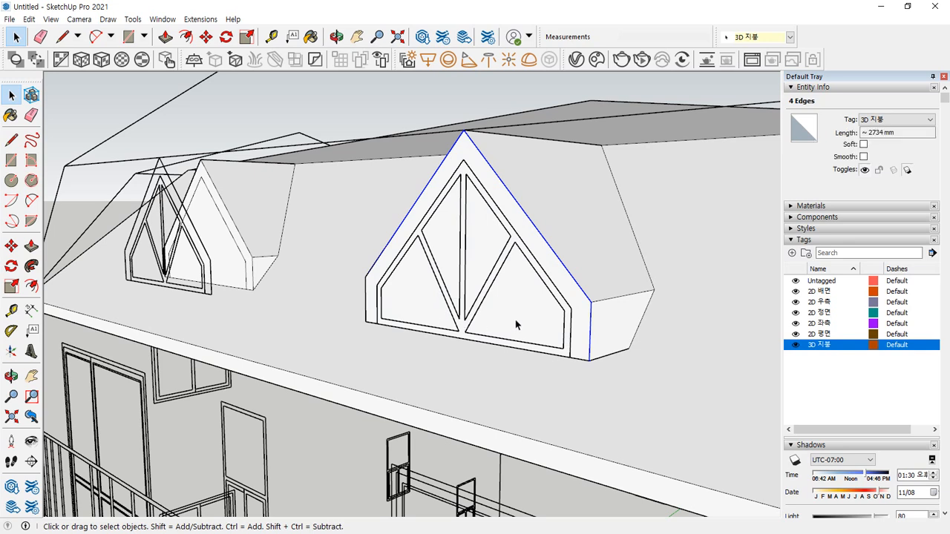
key(f)
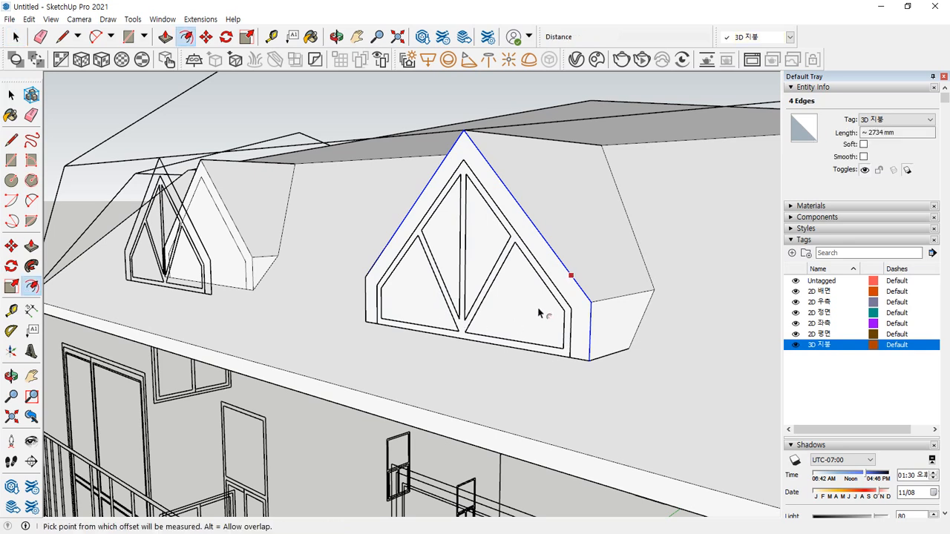
click(565, 266)
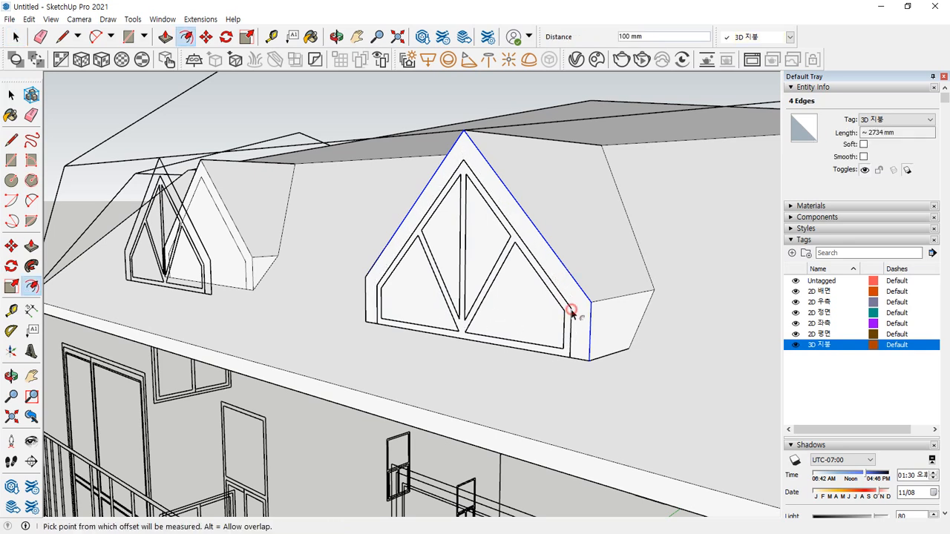
- Select the right dormer's window face and surrounding border face and move them 375 mm back to the rear base corner
key(space)
click(540, 324)
shift+click(579, 330)
double_click(547, 324)
shift+double_click(574, 325)
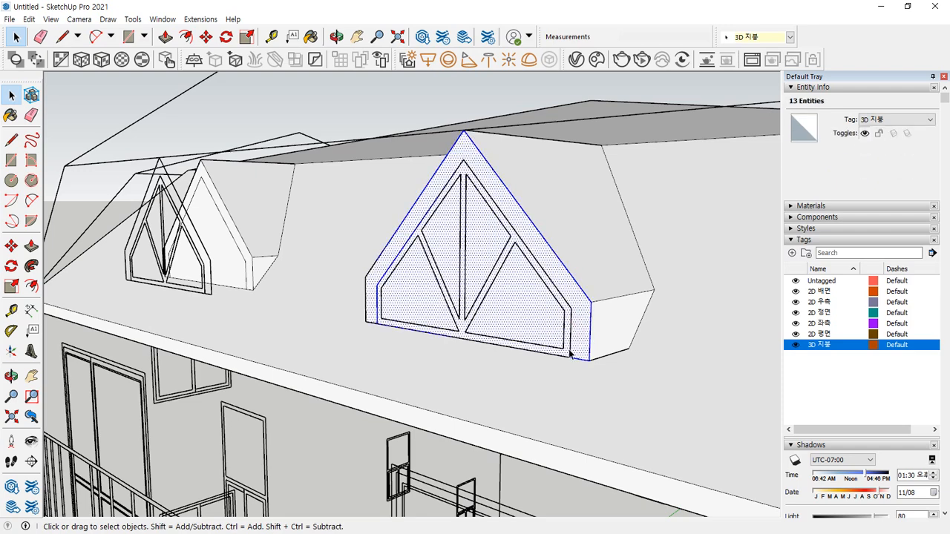
key(m)
click(589, 358)
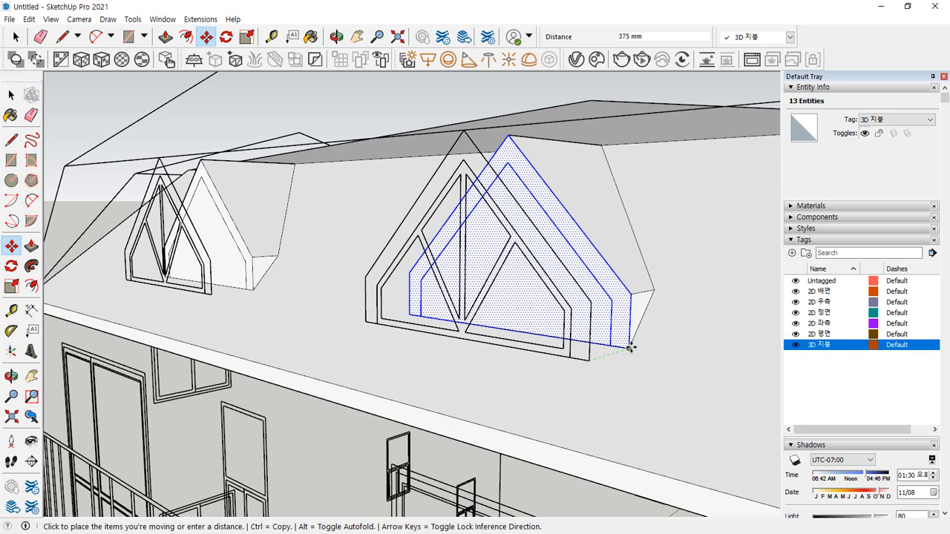
click(630, 347)
key(space)
click(245, 124)
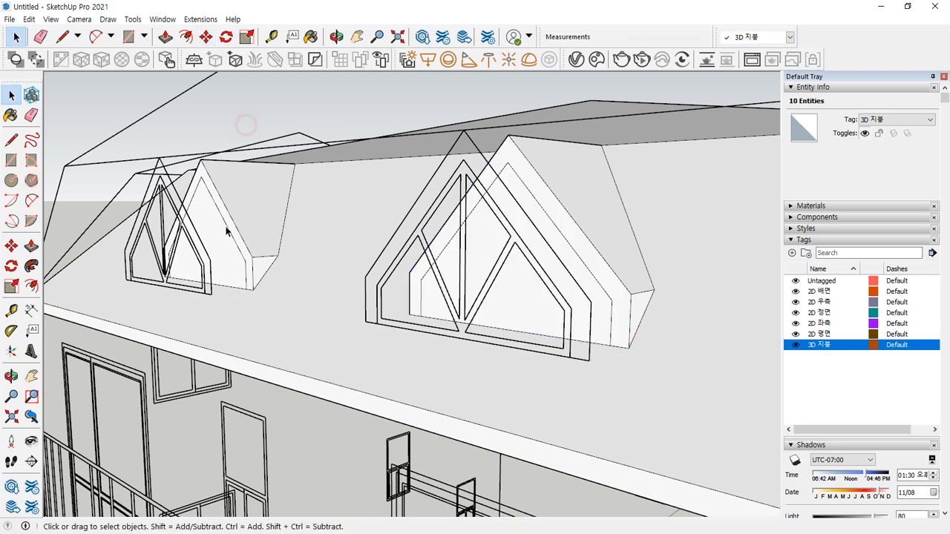
- Push the window faces of both dormers inward to the rear ends of their ridges, 1000 mm for the left one
scroll(223, 233, up, 2)
middle_drag(221, 234, 283, 260)
key(p)
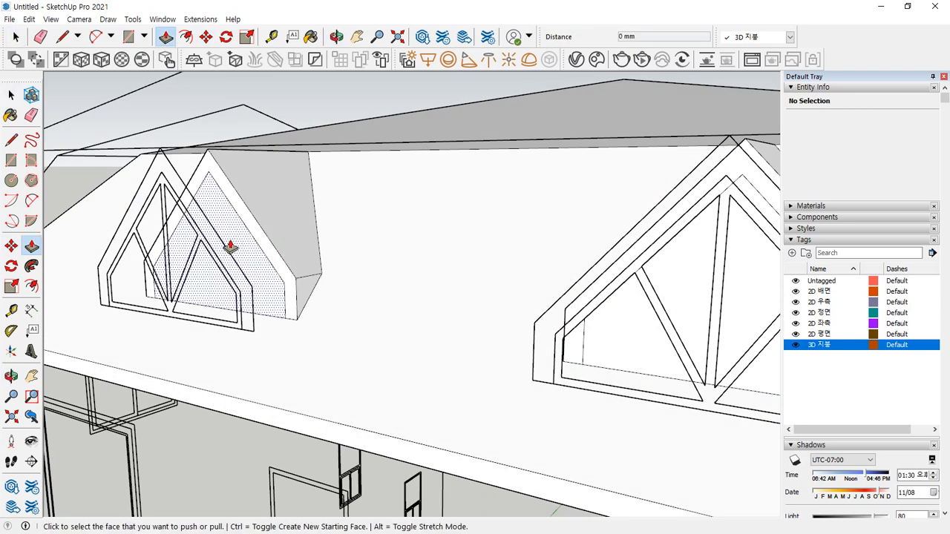
click(229, 244)
click(309, 162)
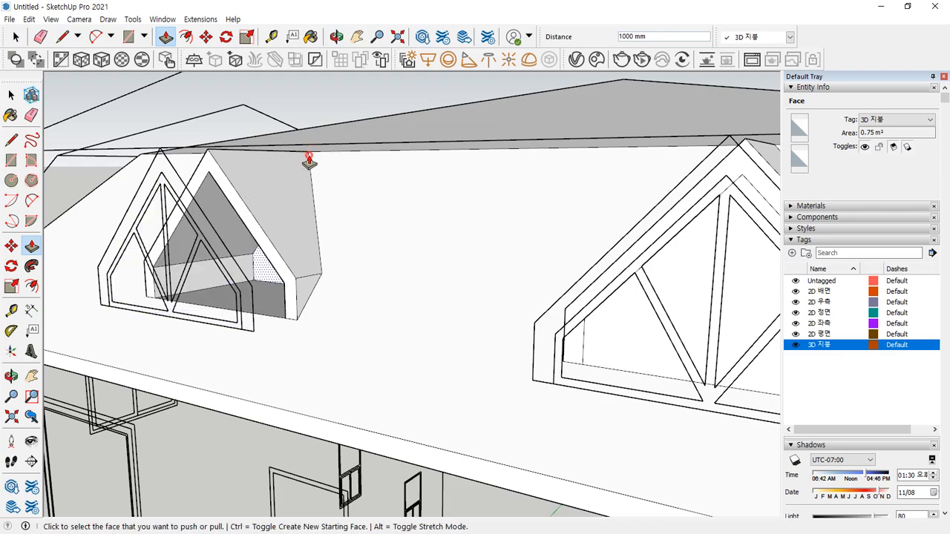
click(670, 322)
middle_drag(729, 178, 616, 252)
scroll(664, 253, down, 1)
click(705, 218)
middle_drag(704, 218, 630, 290)
key(space)
- On the side roof slope, draw the dormer's right depth edges and ridge from its front corners and apex back to the roof
middle_drag(452, 272, 394, 379)
scroll(353, 274, down, 6)
scroll(417, 329, up, 3)
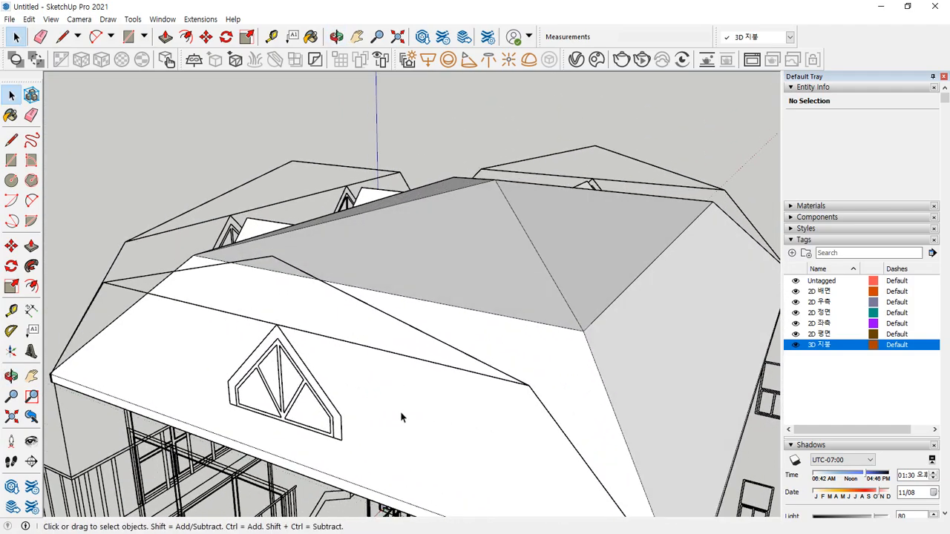
key(l)
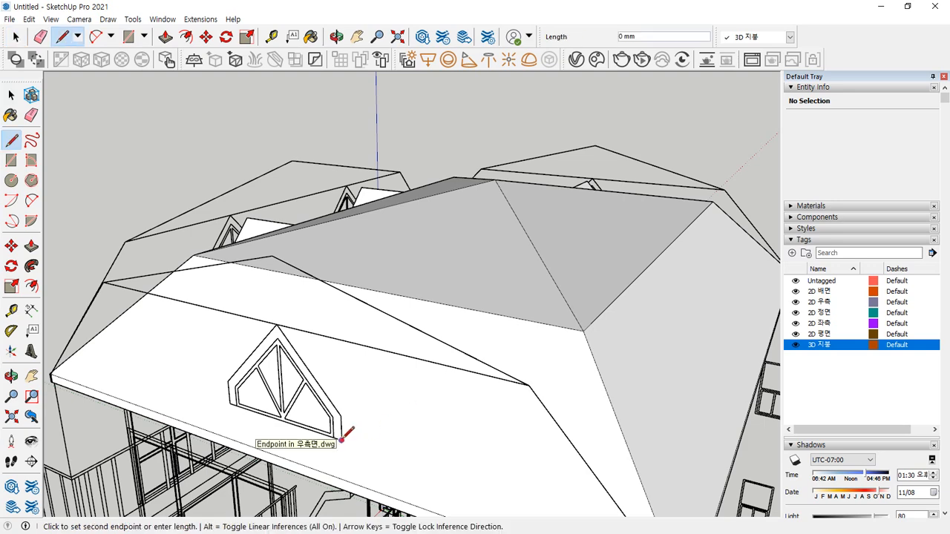
click(341, 439)
scroll(361, 431, up, 3)
click(376, 415)
click(339, 400)
click(396, 361)
click(230, 246)
click(364, 205)
- Draw the side dormer's left depth edges, its rear base line, and the right rear edges up to the ridge end
click(158, 345)
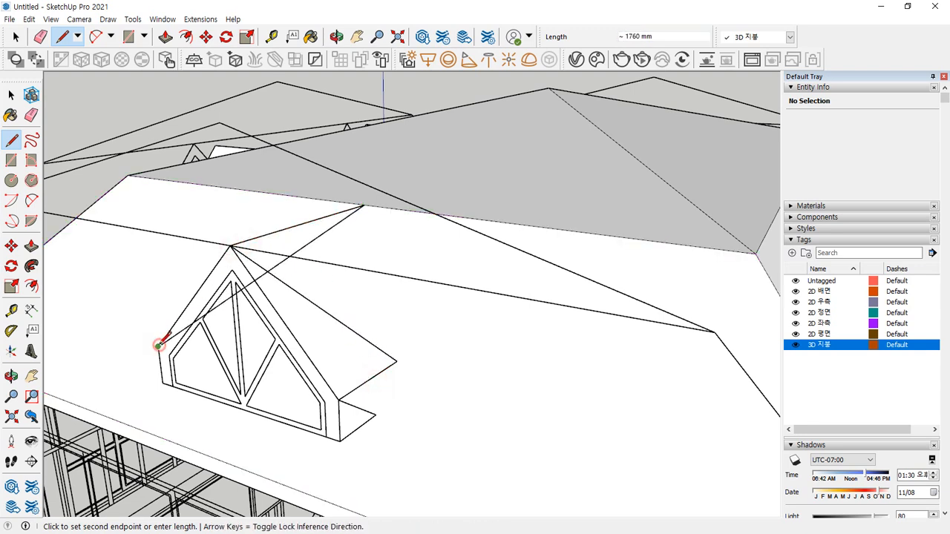
click(163, 383)
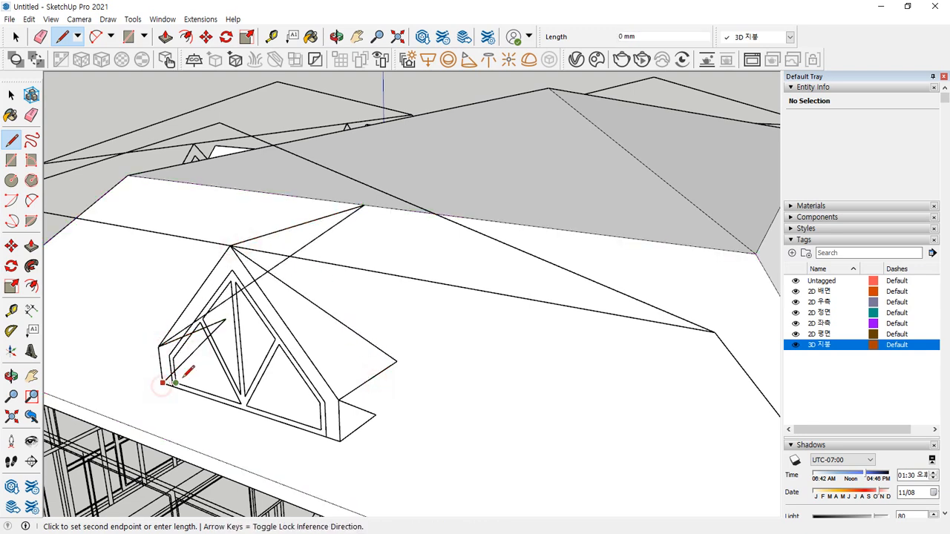
click(204, 364)
click(376, 413)
click(397, 363)
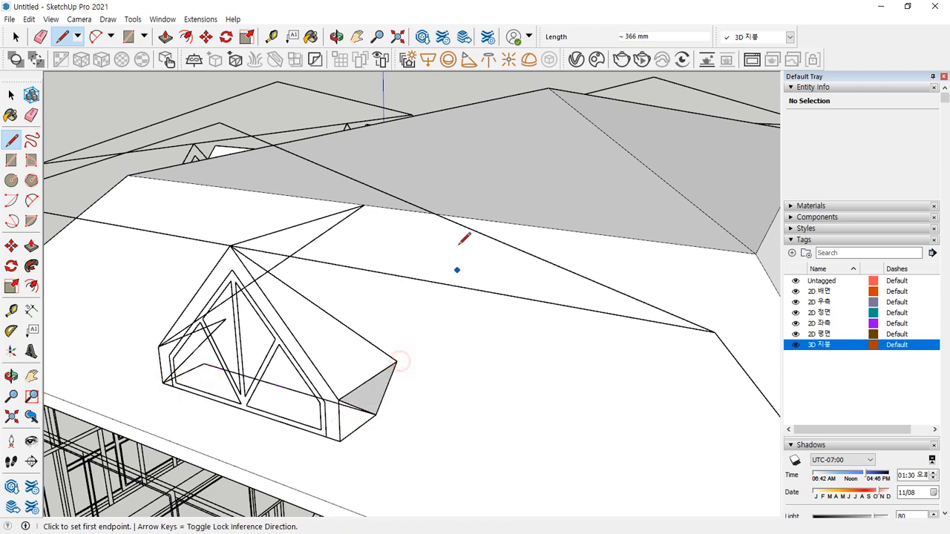
click(364, 207)
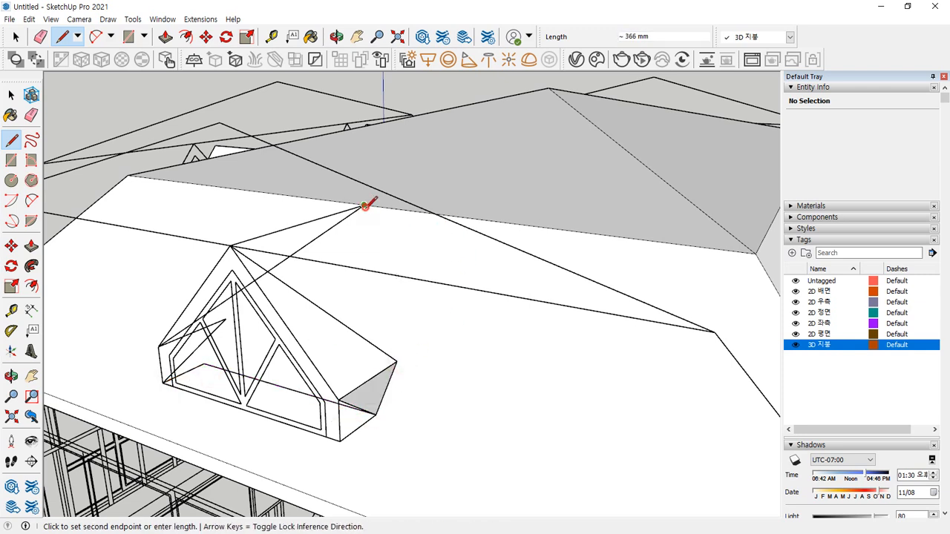
click(397, 362)
- Draw the side dormer's left rear edges from the ridge end to the upper rear corner and down to the lower one
middle_drag(210, 289, 517, 241)
click(586, 192)
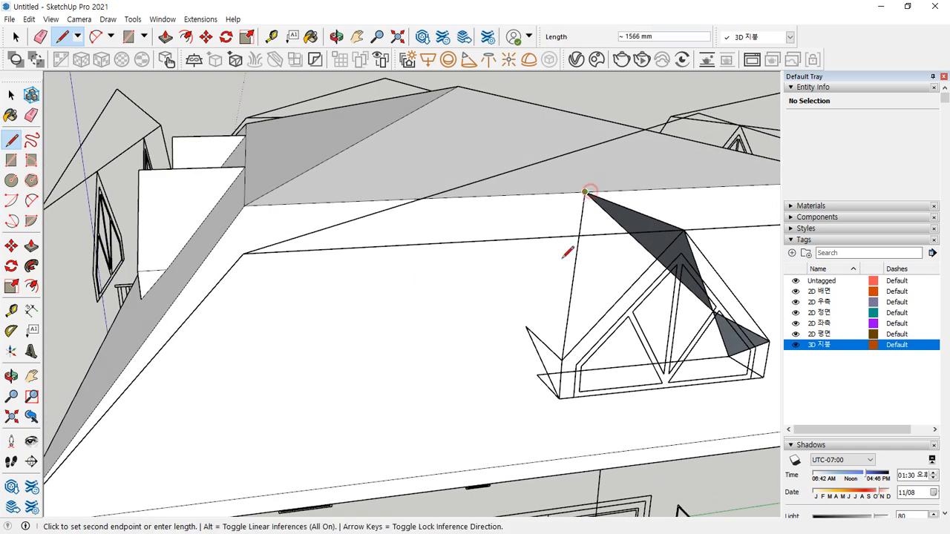
click(525, 326)
click(525, 326)
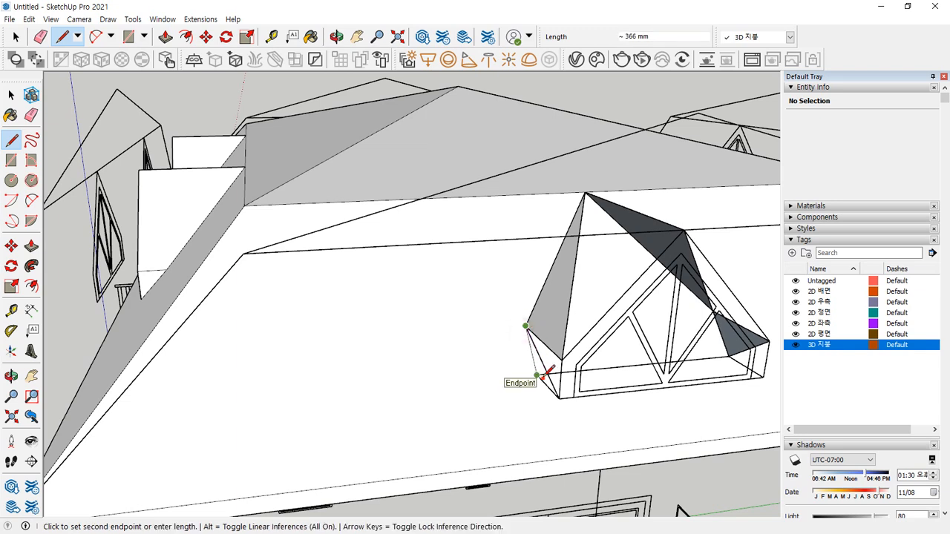
- Fill the side dormer's left side by retracing its front corner and gable edges, and erase the leftover diagonal edges there
click(558, 397)
click(562, 360)
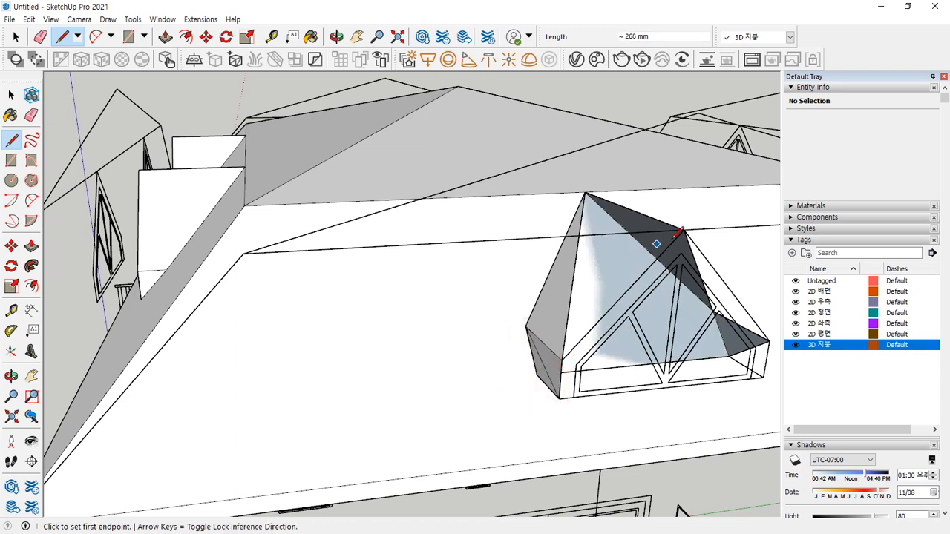
click(685, 229)
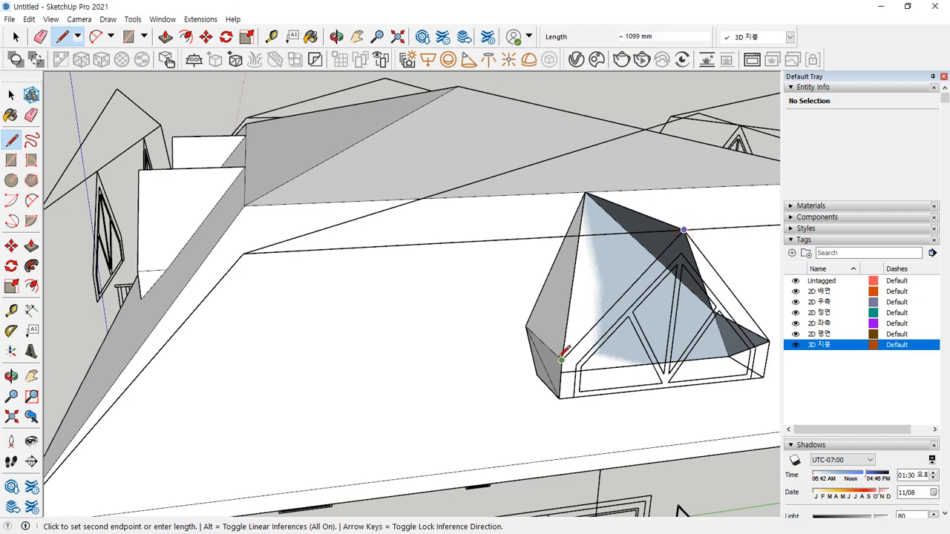
click(562, 360)
key(e)
click(547, 368)
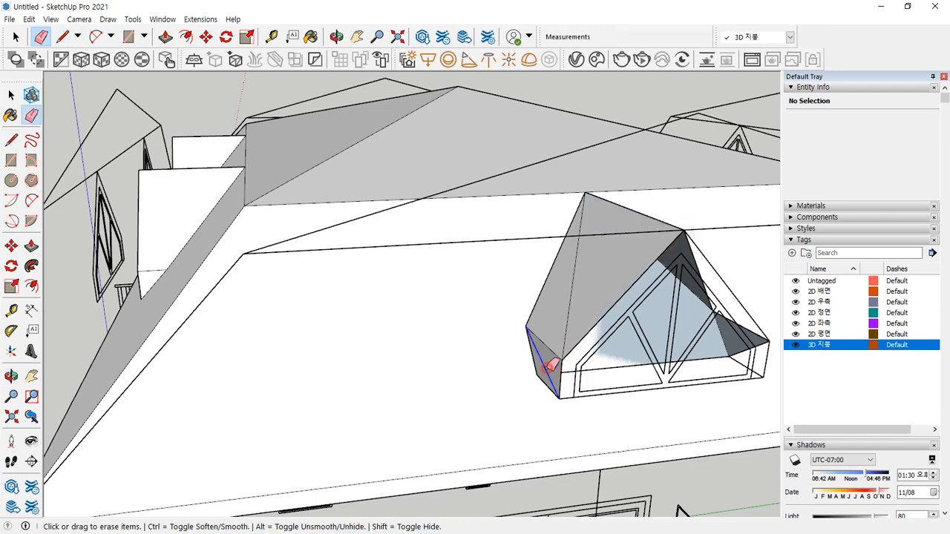
- Fill the side dormer's right side by retracing its front corner and gable edges, and erase the leftover diagonal edges there
middle_drag(658, 347, 252, 321)
key(l)
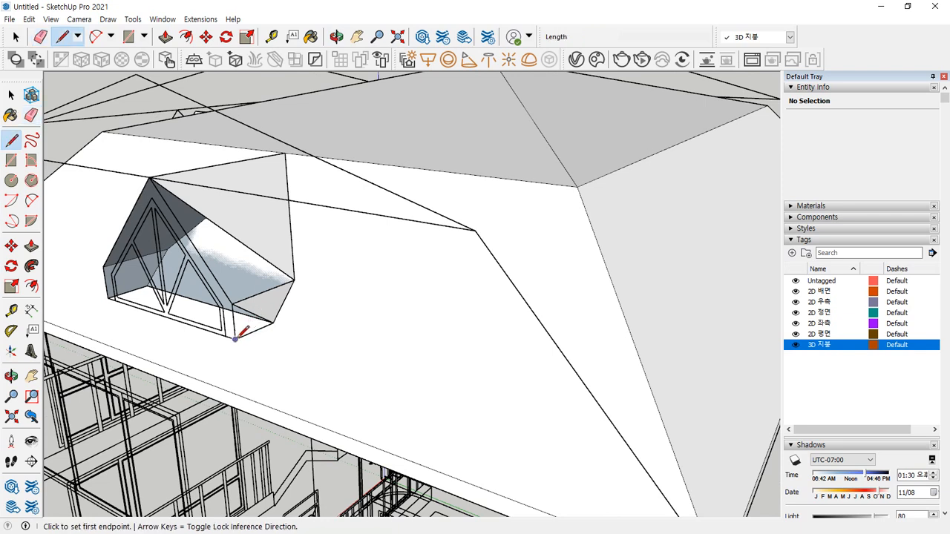
click(236, 338)
click(232, 304)
click(232, 303)
click(152, 178)
key(e)
click(245, 245)
- Delete the side roof slope's face and rebuild it by retracing the dormer's lower right rear edge
key(space)
click(187, 288)
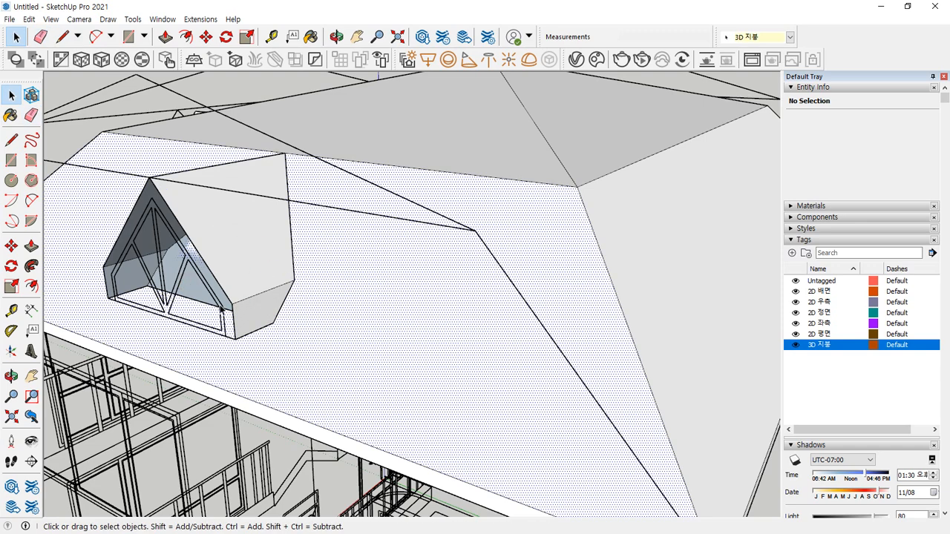
key(Delete)
key(l)
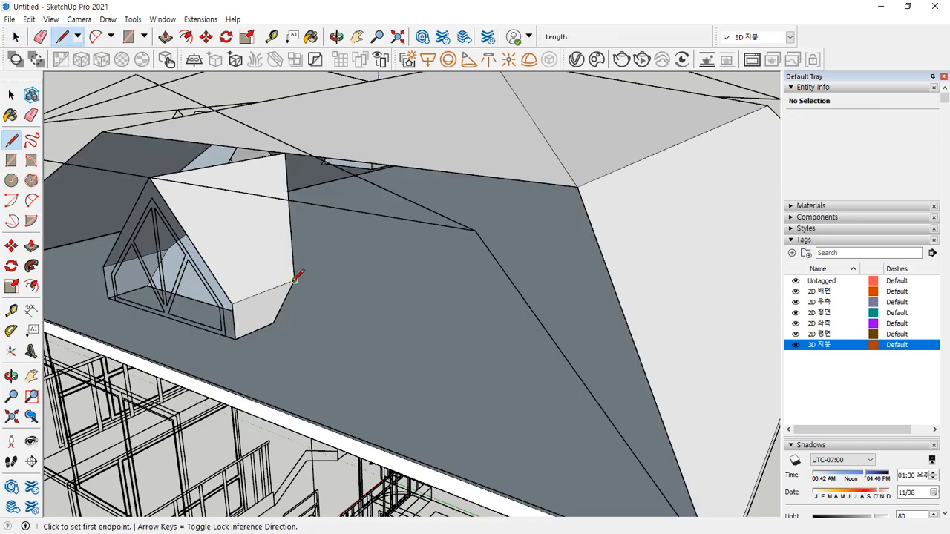
click(294, 280)
click(273, 322)
- Delete the roof portion enclosed by the side dormer and reverse the surrounding slope face so its front side faces outward
key(space)
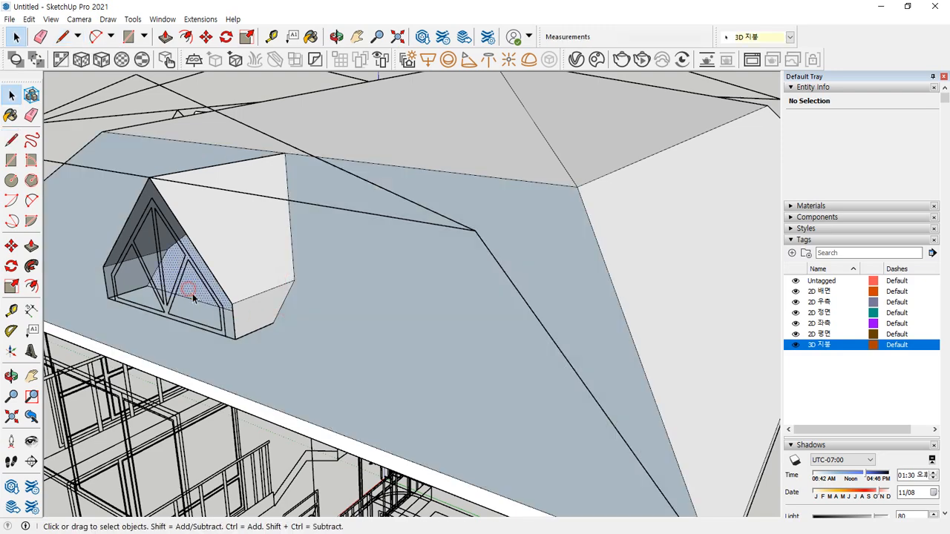
click(204, 299)
middle_drag(204, 298, 297, 319)
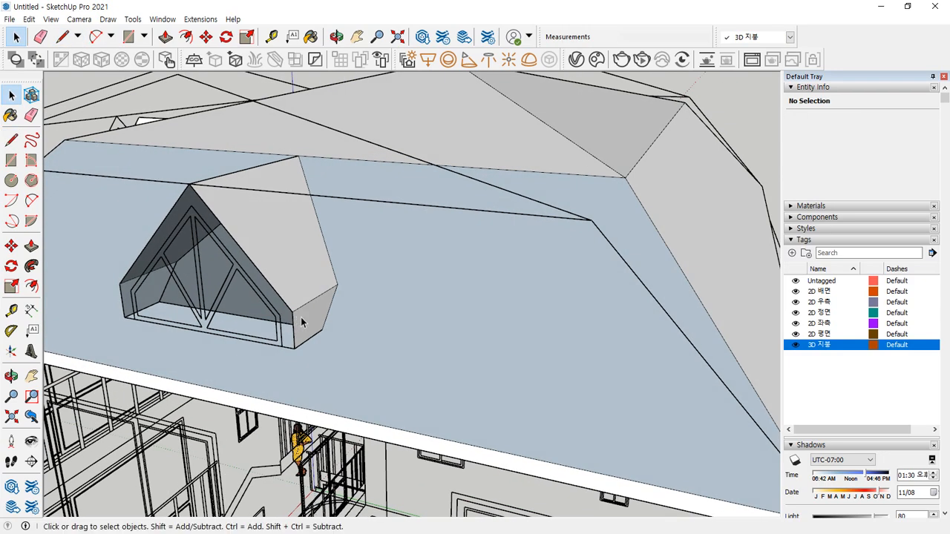
click(454, 329)
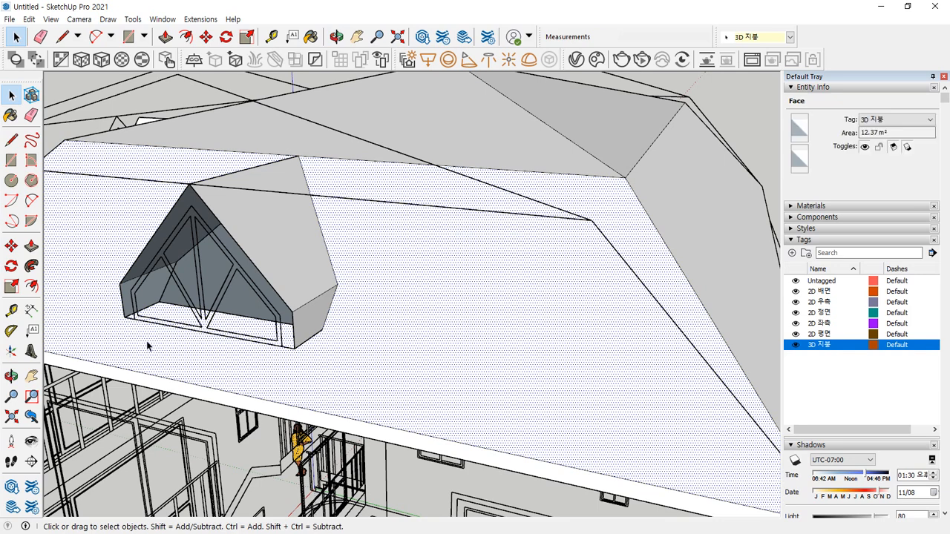
- Retrace the side dormer's front base edge between both lower corners to fill its front face
key(l)
click(124, 318)
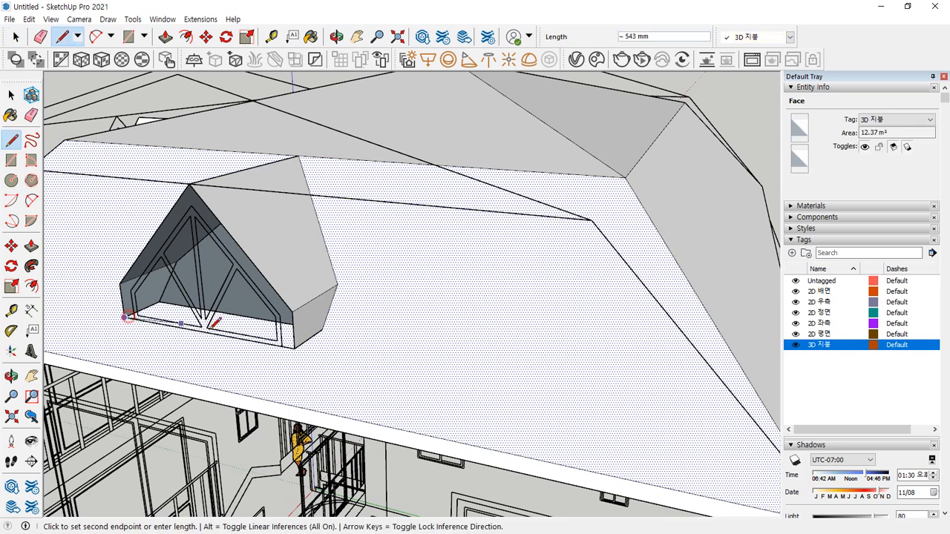
click(294, 347)
- Offset the side dormer's four front outline edges, without the base, inward 100 mm to the window frame's outer outline
key(space)
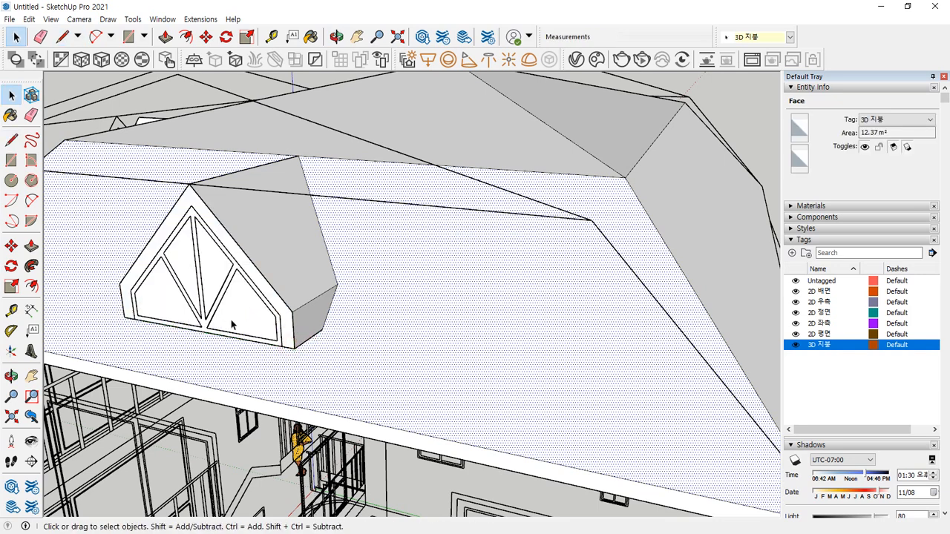
click(257, 324)
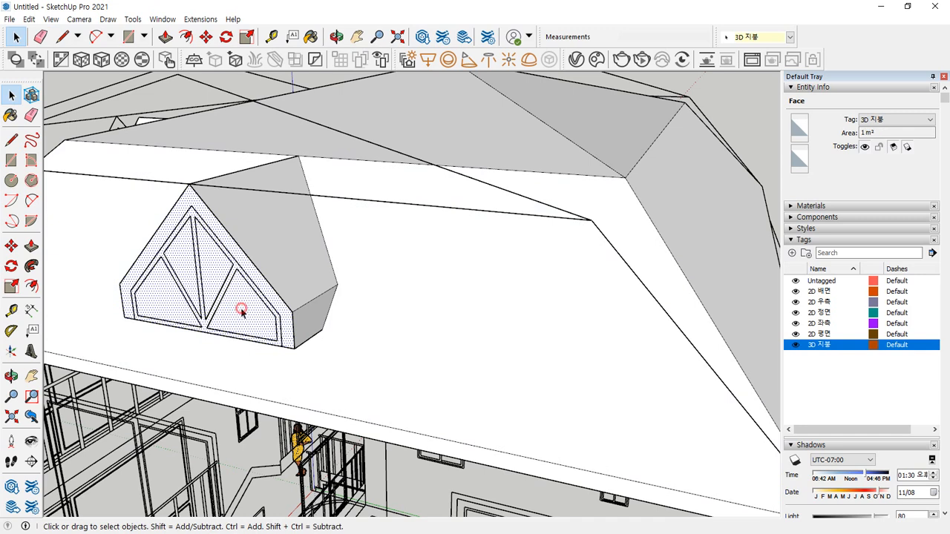
double_click(242, 315)
shift+double_click(227, 336)
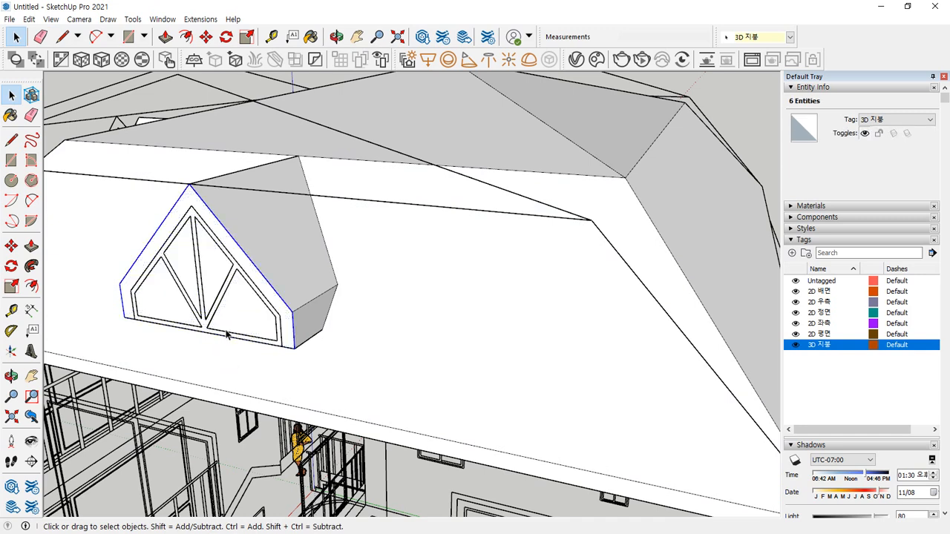
key(f)
click(241, 313)
click(280, 317)
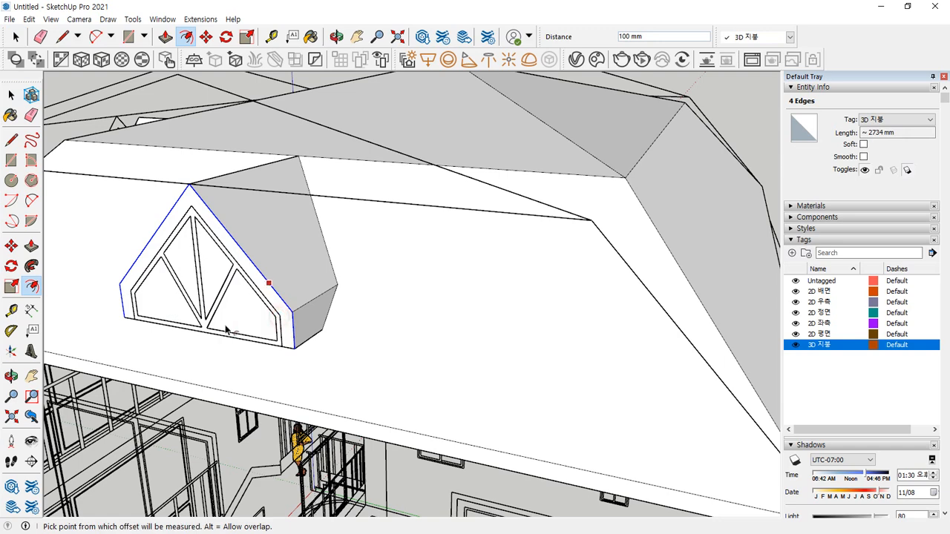
- Select the side dormer's window face and border face and move them back to the rear base corner
key(space)
click(260, 324)
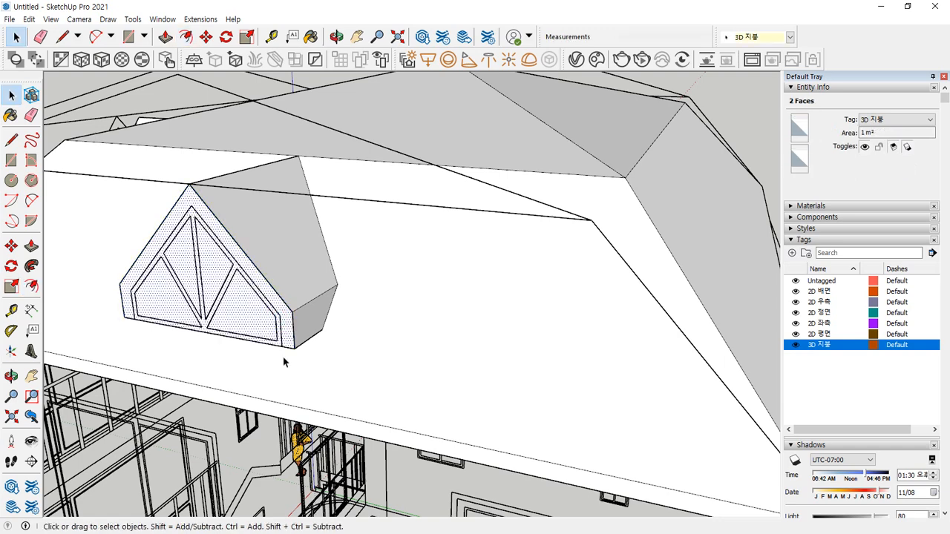
key(m)
click(295, 347)
click(323, 328)
key(space)
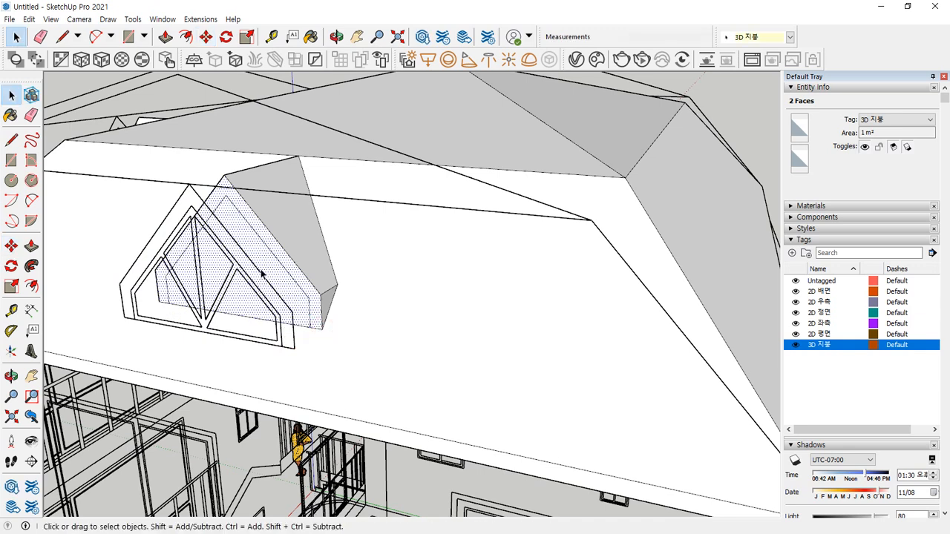
- Push the side dormer's window face inward to the rear end of its ridge
click(261, 267)
key(p)
click(255, 259)
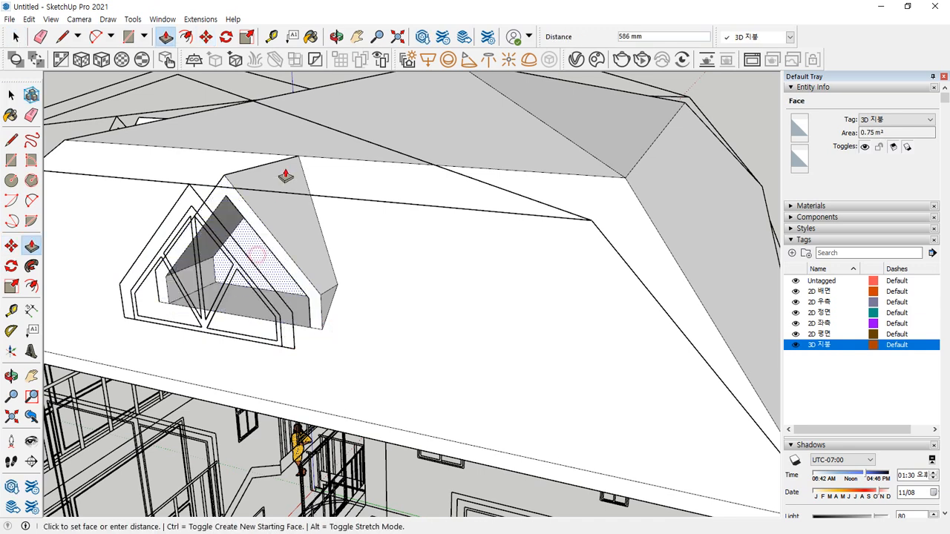
click(301, 159)
key(space)
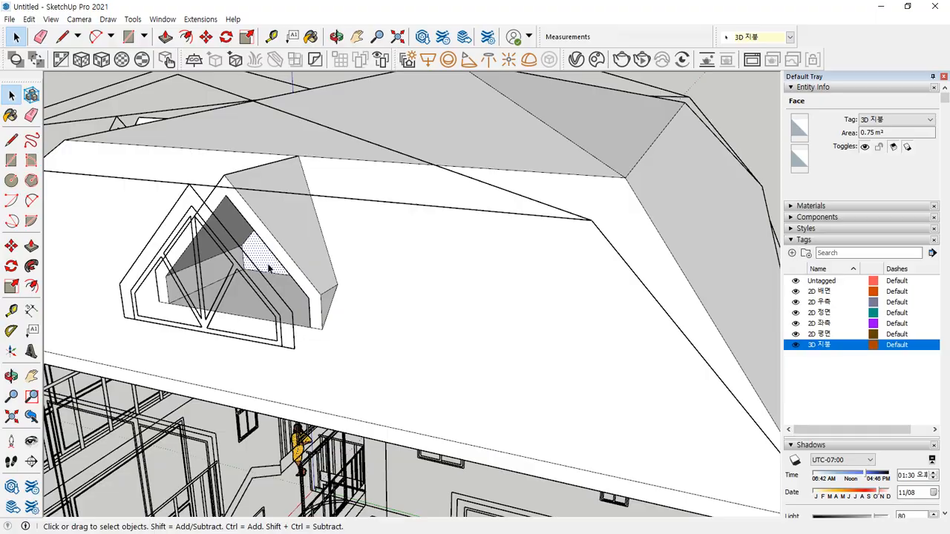
- On the slope with two dormers, draw lines from the left dormer's right-hand front corners and ridge tip straight back to the roof
scroll(323, 310, down, 5)
middle_drag(321, 310, 361, 289)
scroll(271, 297, up, 5)
key(l)
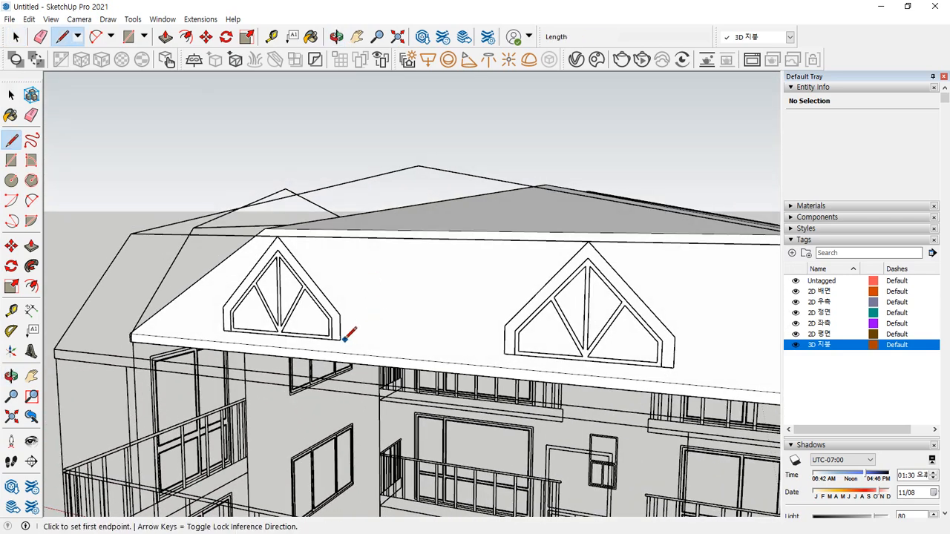
click(340, 339)
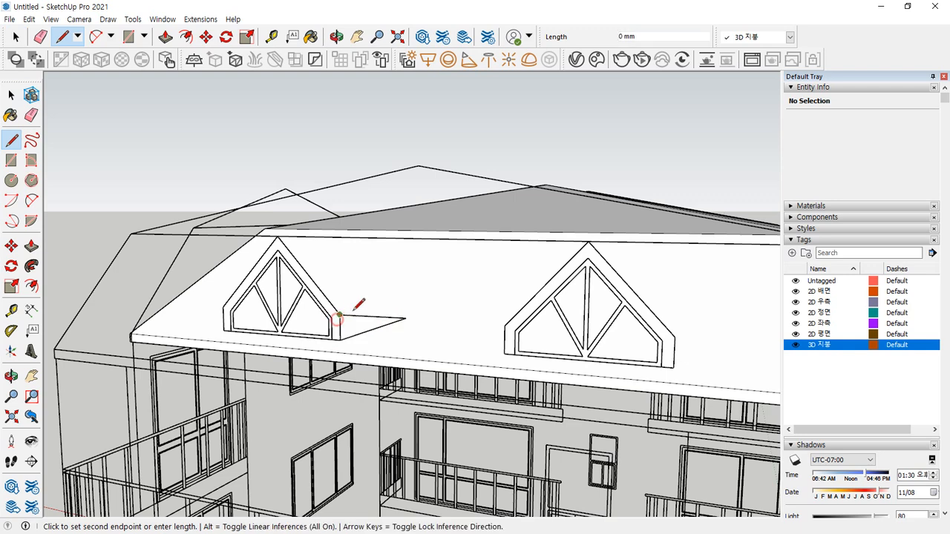
click(413, 295)
click(276, 236)
key(Left)
click(325, 272)
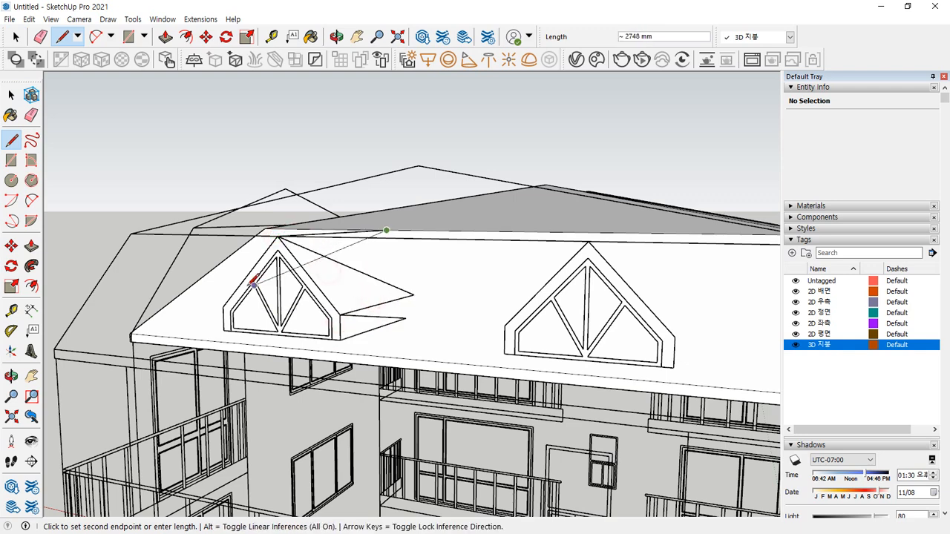
- Extend lines from the same dormer's left-hand front corners straight back to the roof, and erase the stray diagonal line
click(223, 306)
key(Left)
click(224, 329)
key(Left)
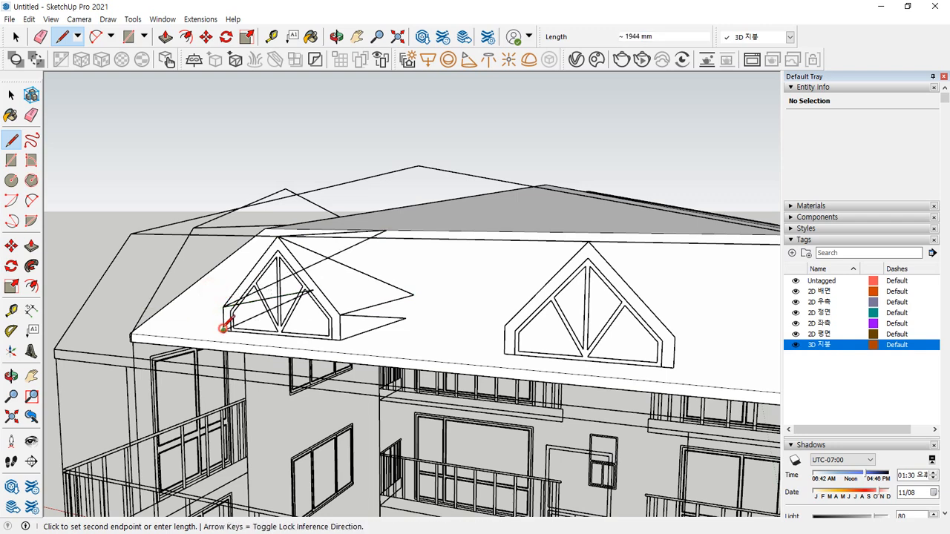
click(207, 318)
key(space)
key(e)
middle_drag(331, 257, 335, 270)
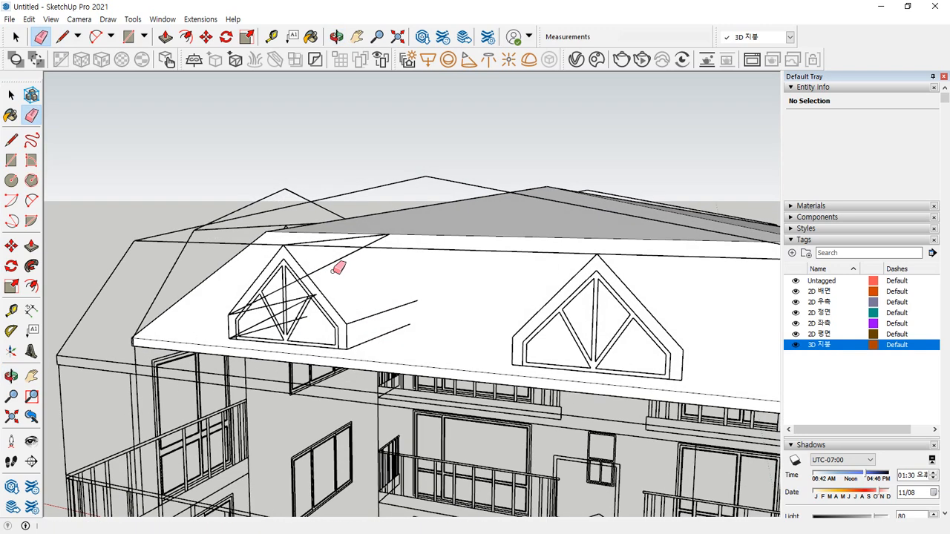
drag(279, 312, 262, 327)
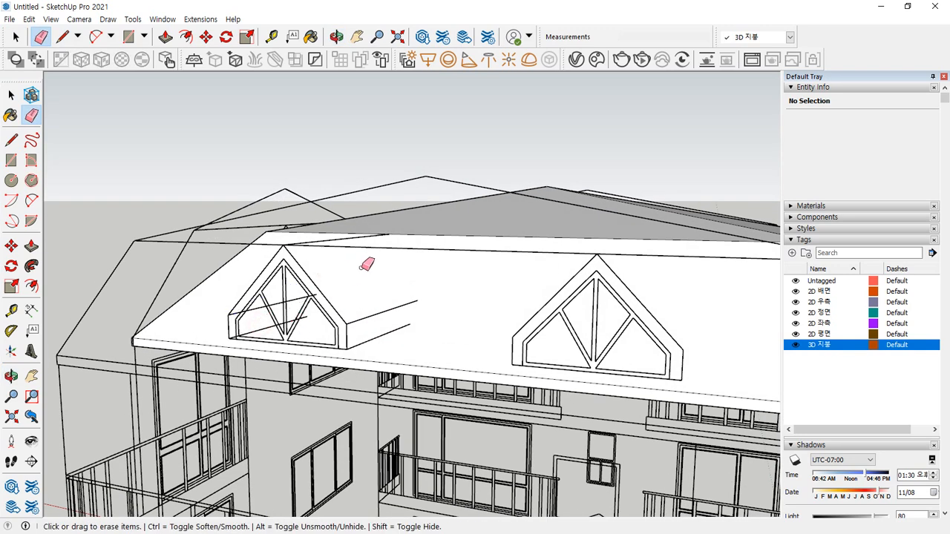
- Connect the rear ends of the dormer's projection lines across the roof slope to outline its opening
key(l)
click(389, 233)
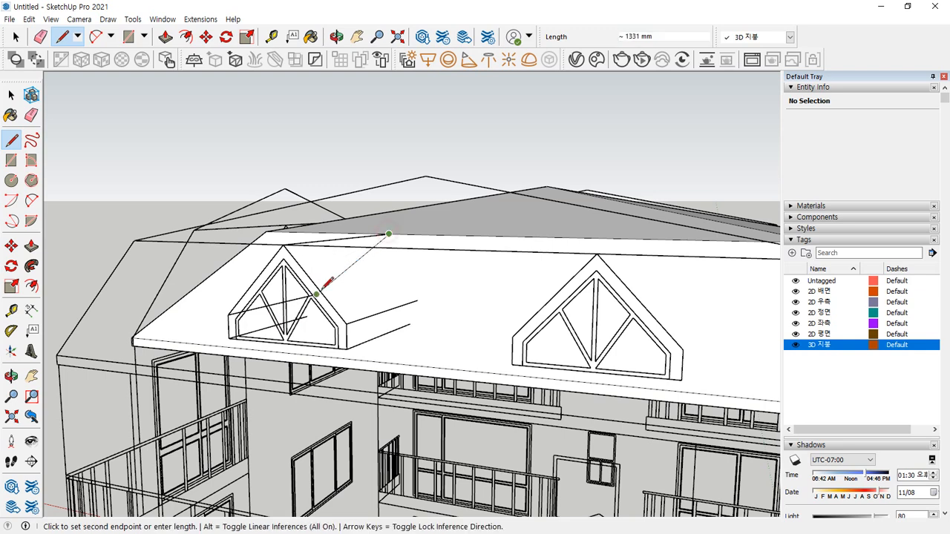
scroll(315, 297, up, 2)
click(314, 294)
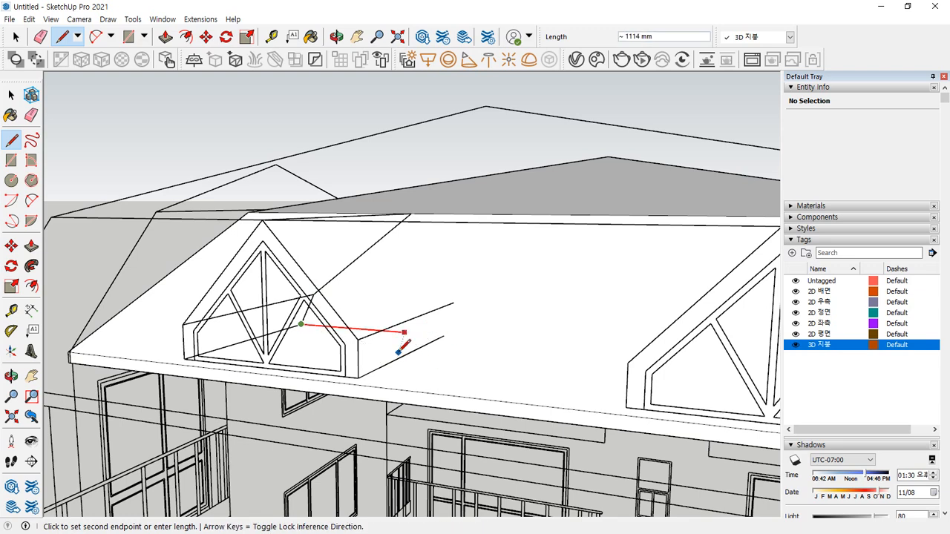
click(444, 335)
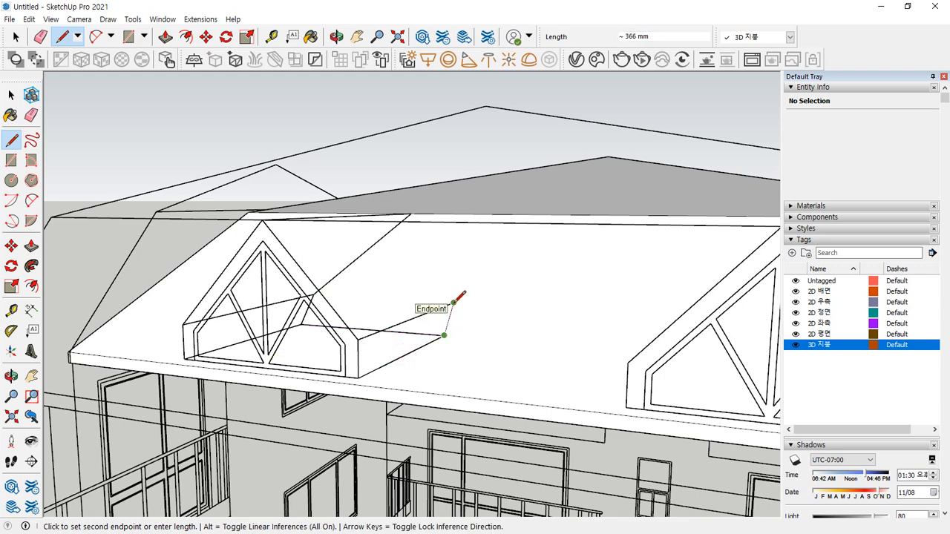
click(420, 211)
scroll(459, 323, up, 3)
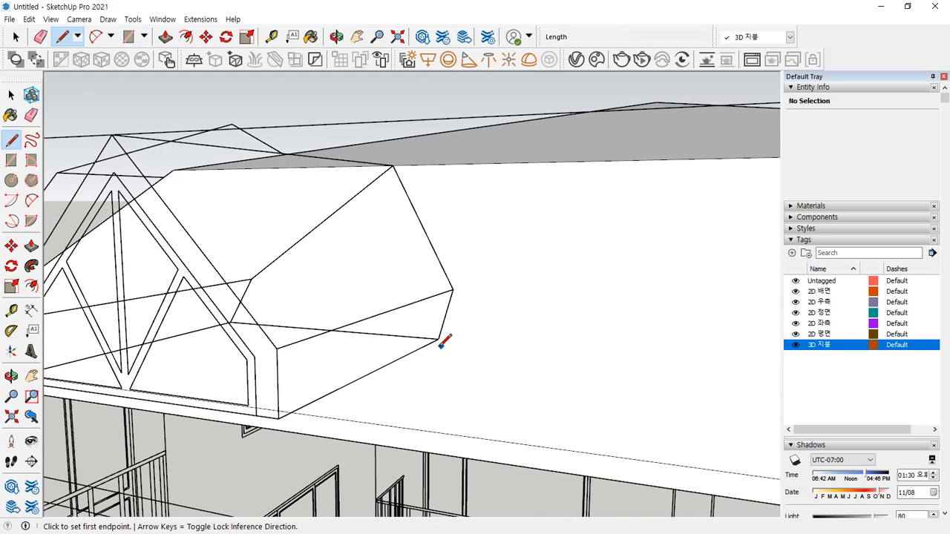
- Select the dormer's projection lines together with its opening outline and face, leaving the surrounding roof slope face unselected
key(space)
scroll(426, 340, up, 5)
middle_drag(428, 333, 378, 383)
scroll(441, 356, up, 3)
scroll(403, 354, down, 6)
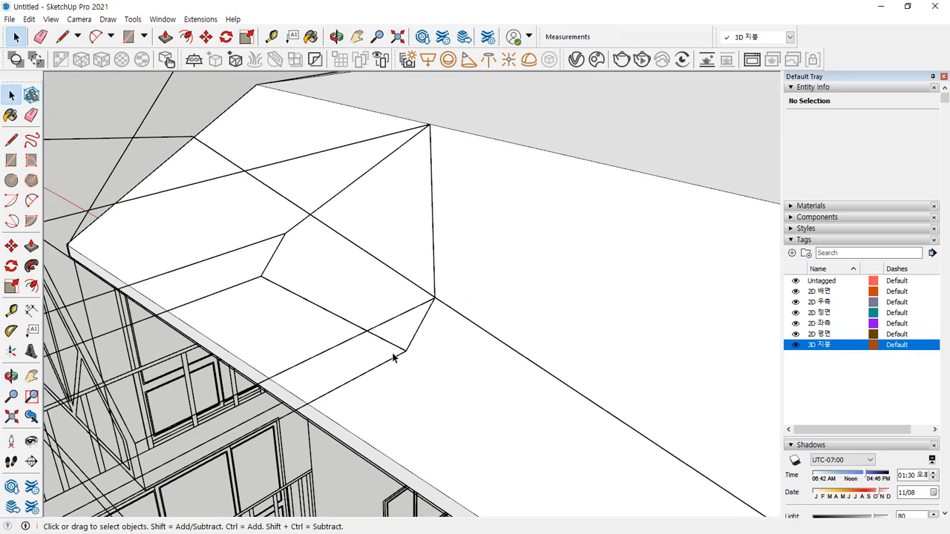
click(371, 367)
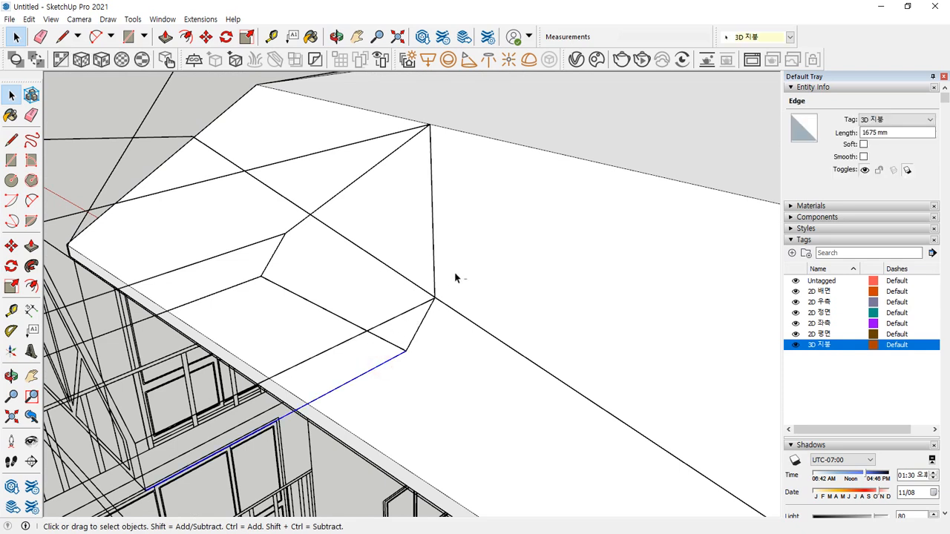
ctrl+shift+drag(379, 287, 356, 268)
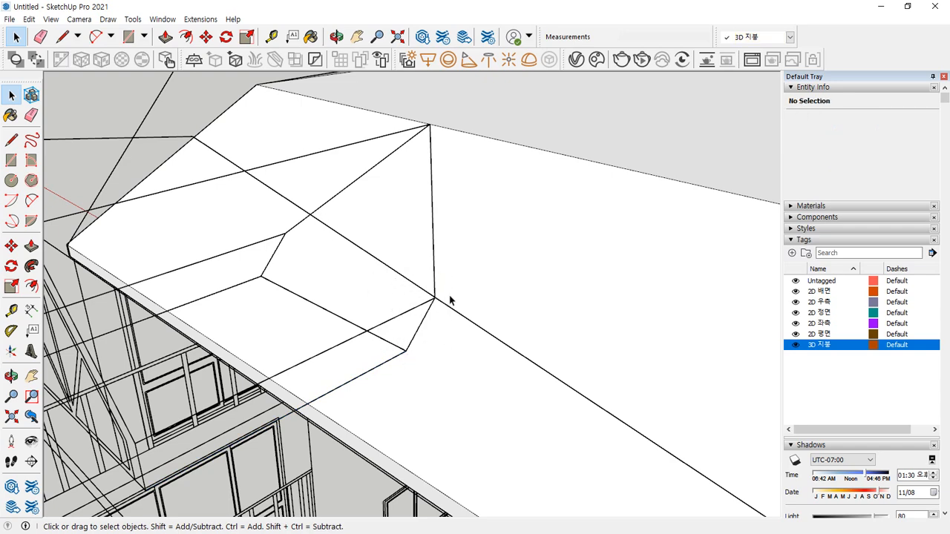
drag(429, 310, 389, 357)
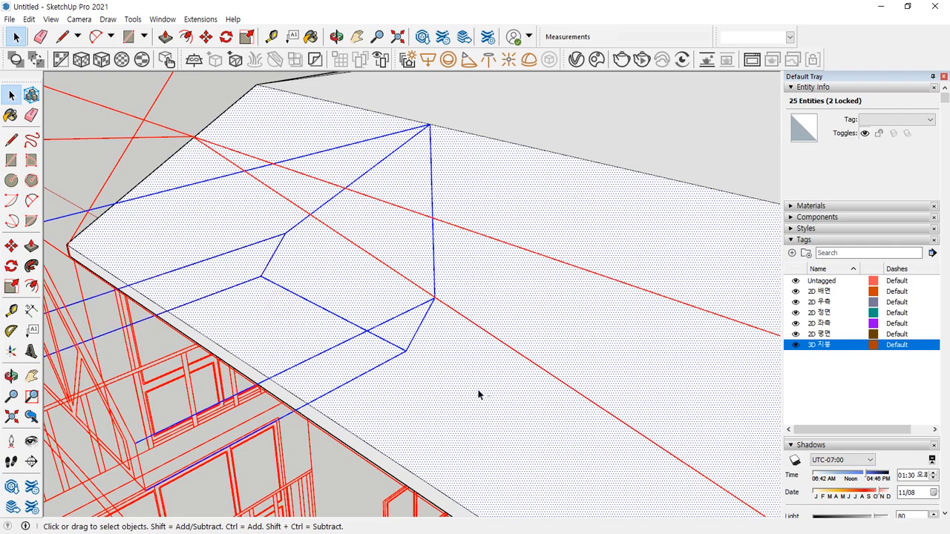
ctrl+shift+drag(499, 390, 452, 422)
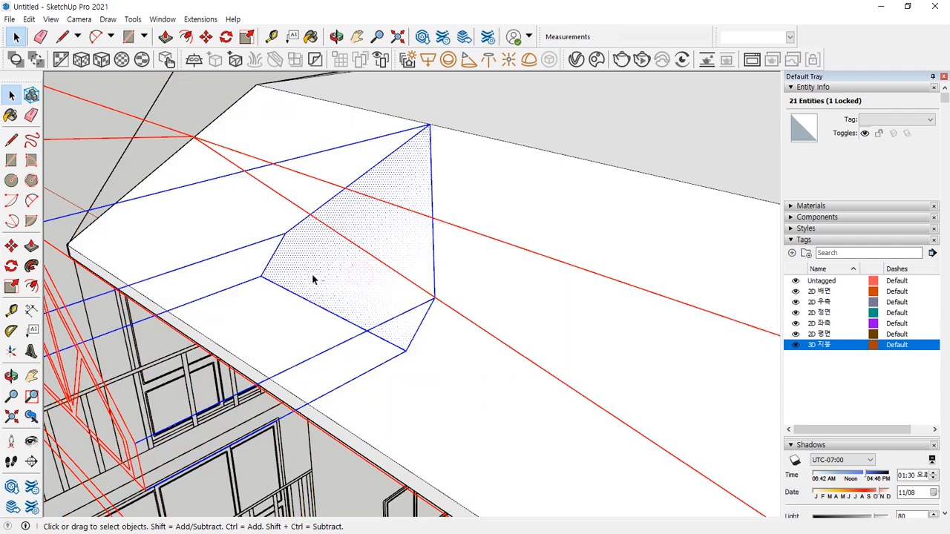
middle_drag(350, 353, 309, 344)
key(m)
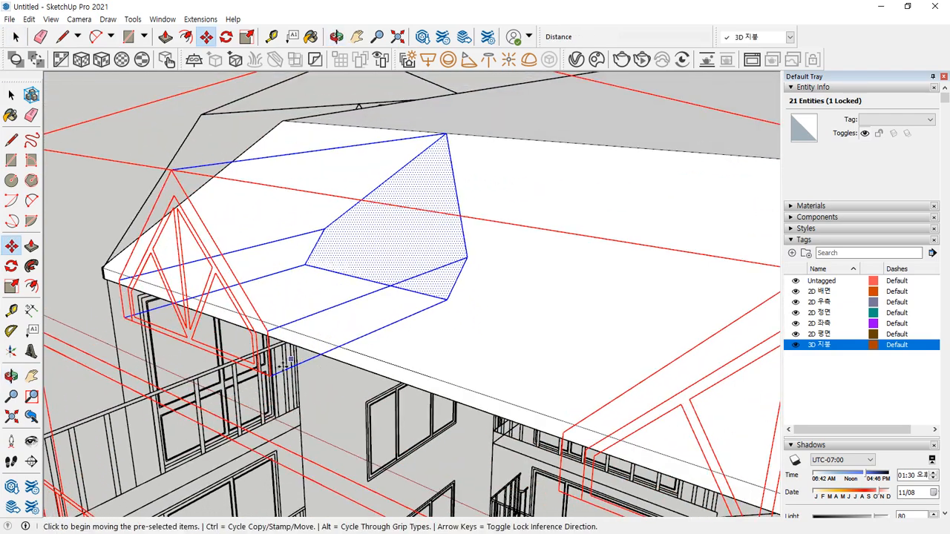
click(172, 171)
key(ctrl)
scroll(475, 220, down, 5)
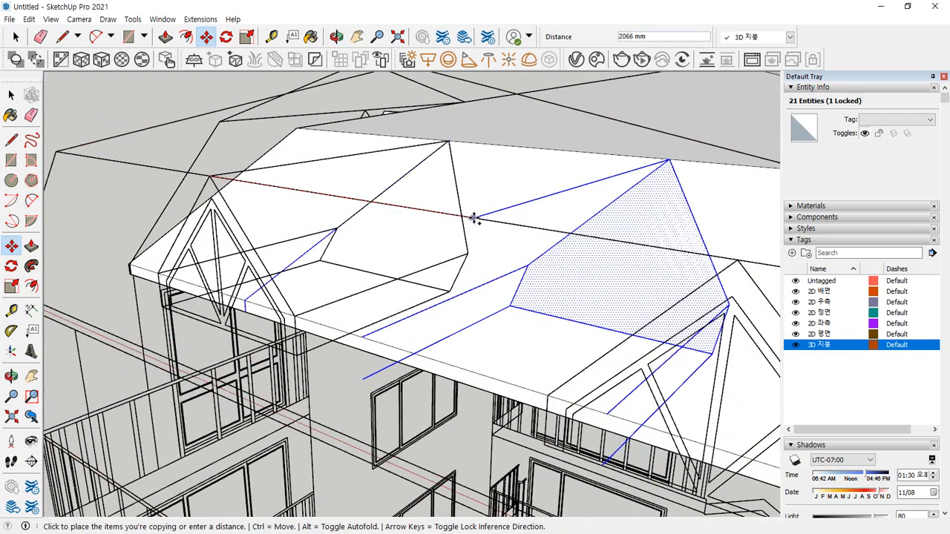
middle_drag(526, 246, 384, 282)
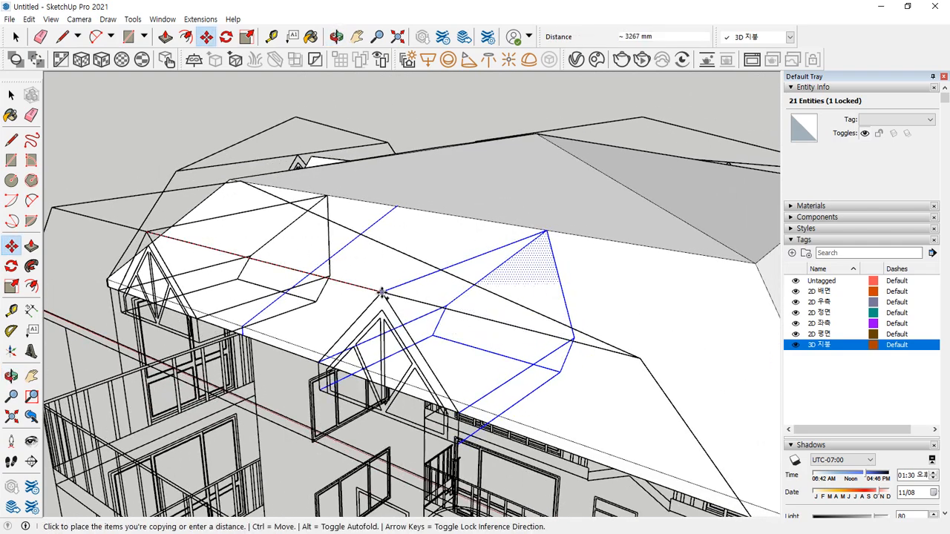
key(Escape)
key(space)
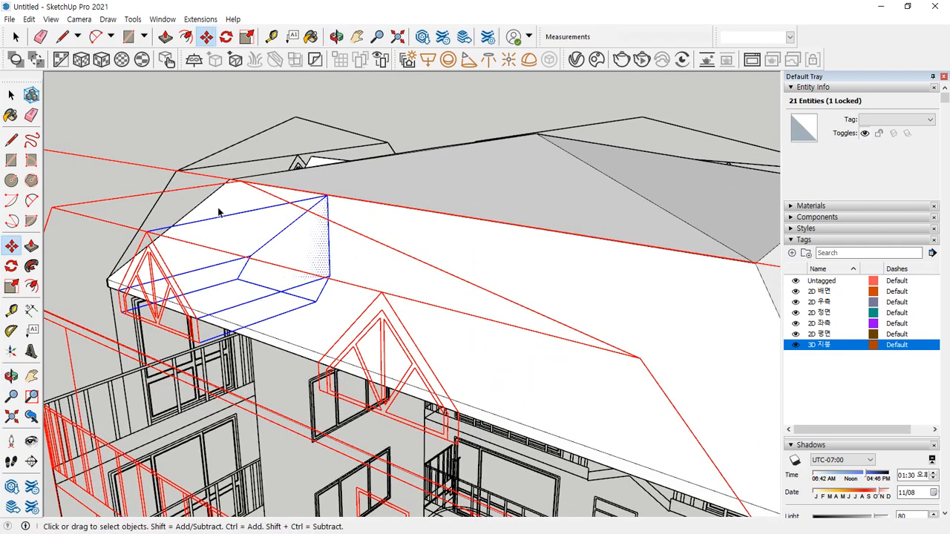
- Reduce the selection to the dormer's lines and opening, and copy it from its ridge tip to the neighbouring dormer's ridge tip
middle_drag(123, 273, 338, 324)
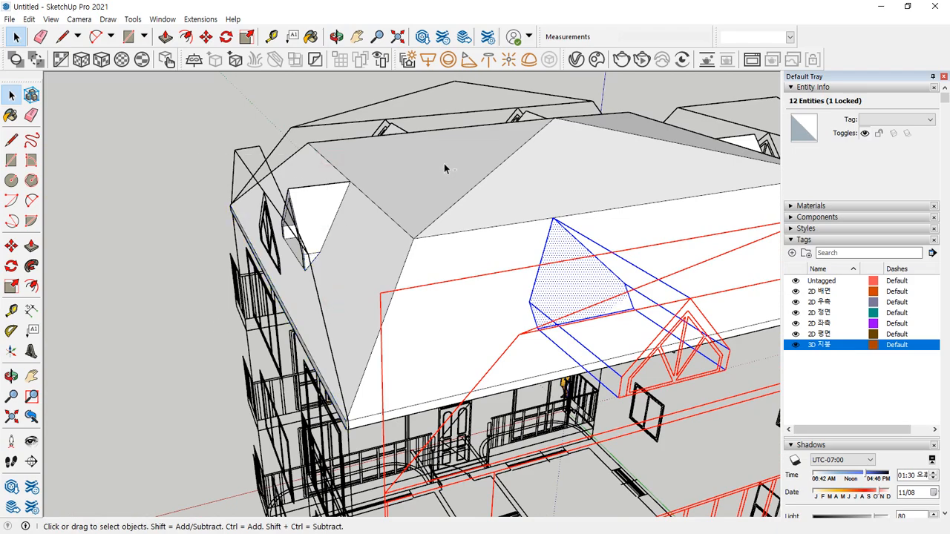
middle_drag(516, 278, 139, 259)
key(m)
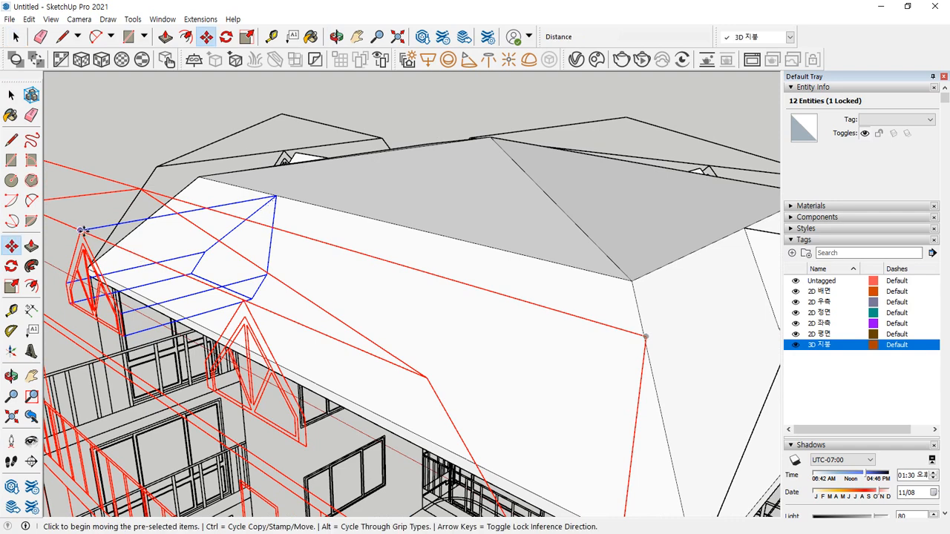
key(ctrl)
click(83, 231)
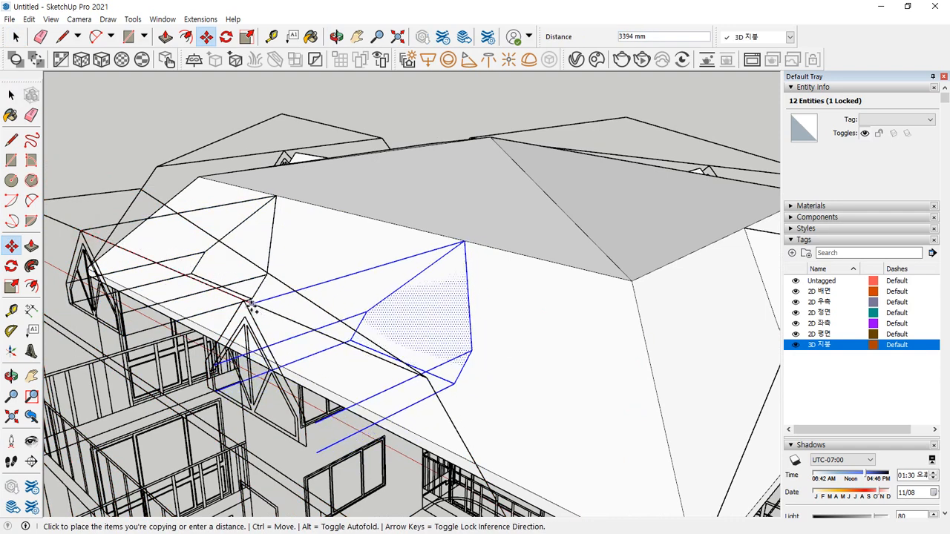
click(245, 303)
- Delete the roof slope face and retrace the copied opening's short side edge to rebuild the slope with separate opening faces
key(space)
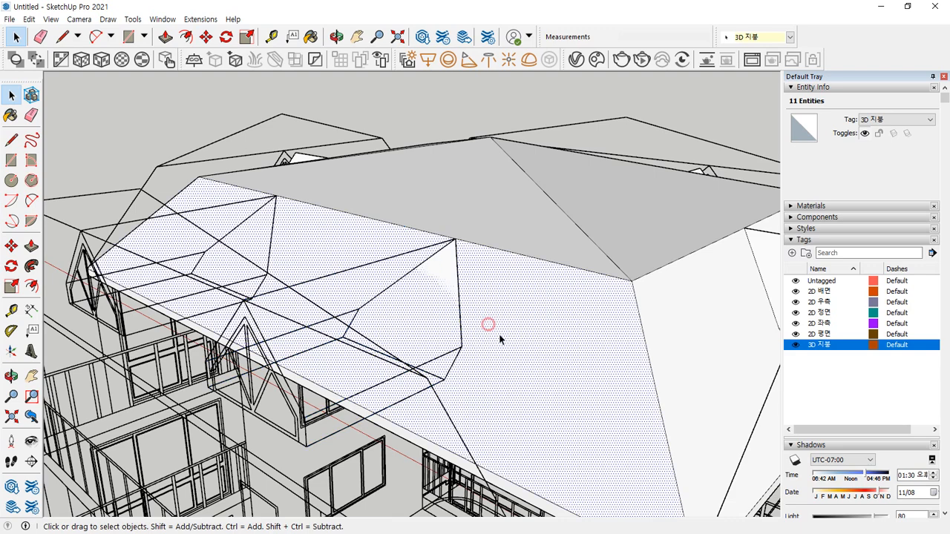
key(Delete)
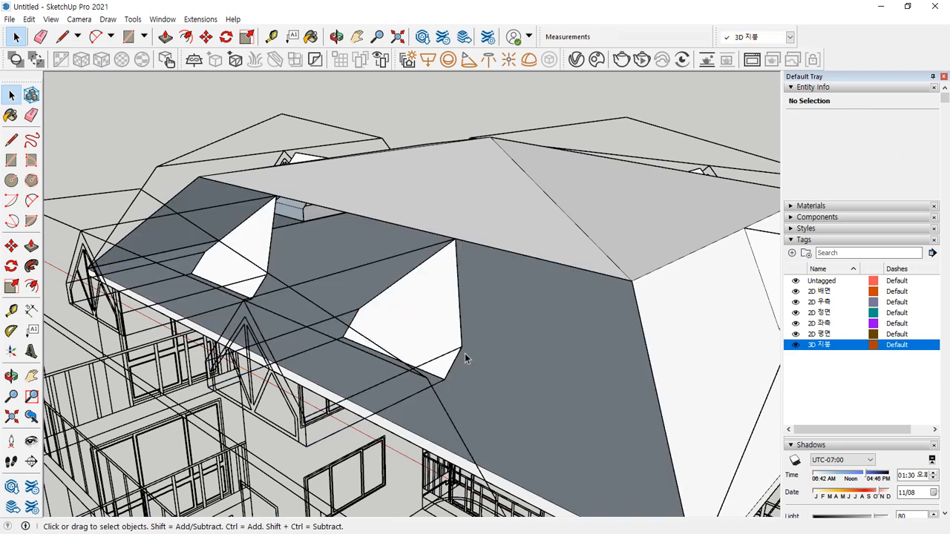
key(l)
click(462, 346)
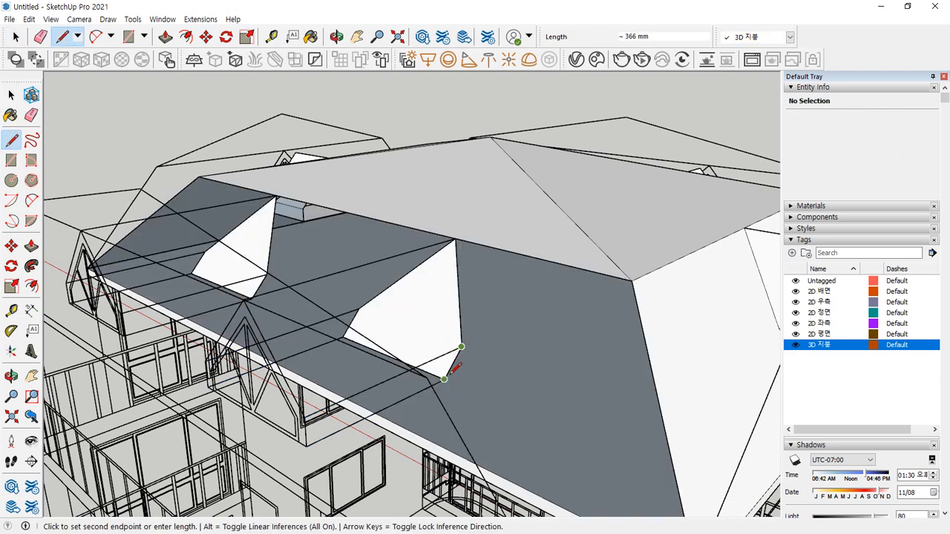
click(449, 378)
- Delete the two dormer opening faces from the roof slope
key(space)
click(413, 313)
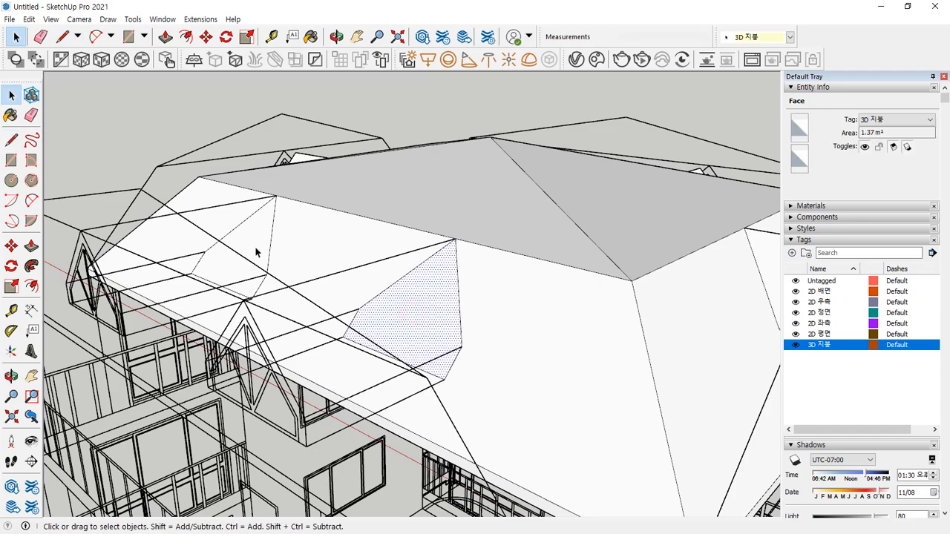
key(Delete)
click(256, 251)
key(Delete)
- Retrace the left dormer's front base, side and gable edges corner to corner to fill its front, side and roof faces
middle_drag(263, 360, 216, 258)
scroll(136, 258, up, 2)
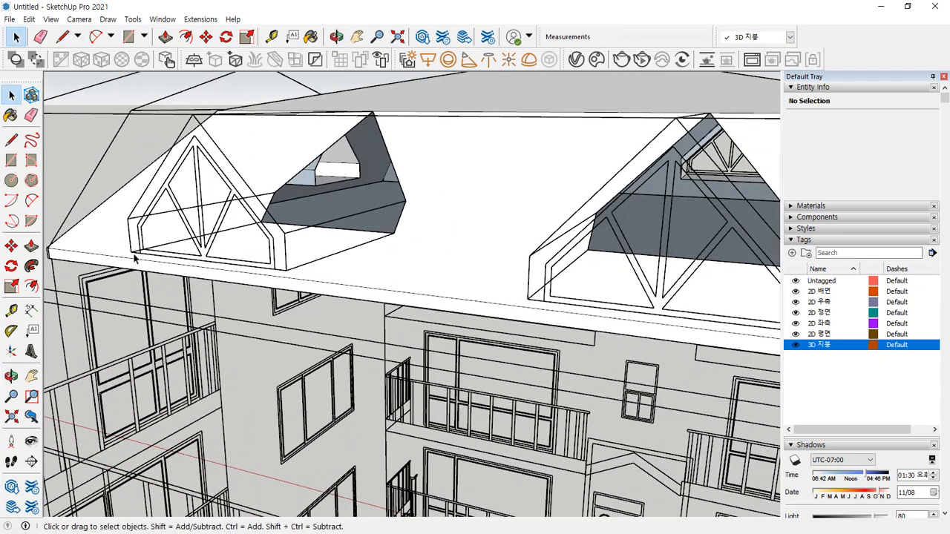
key(l)
click(132, 252)
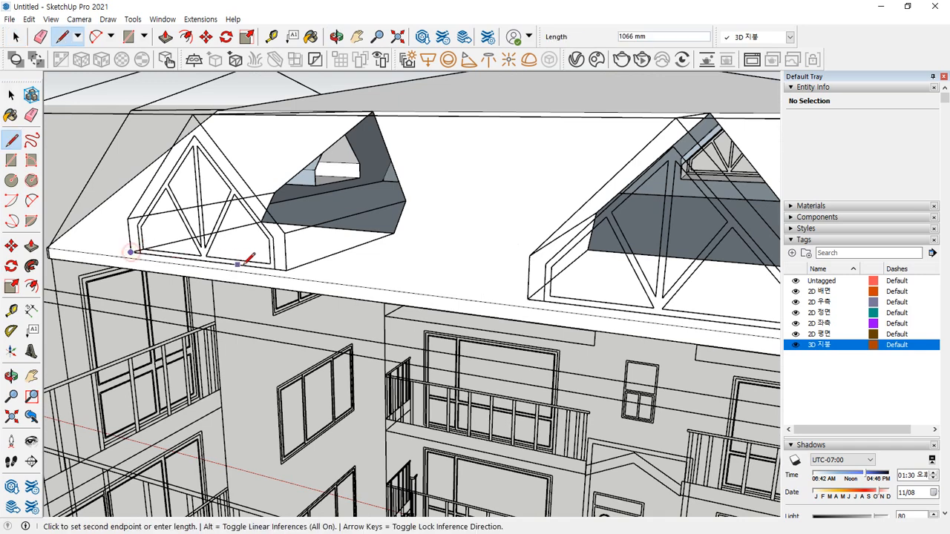
click(286, 270)
click(286, 270)
click(284, 233)
click(284, 233)
click(193, 114)
click(192, 114)
click(128, 217)
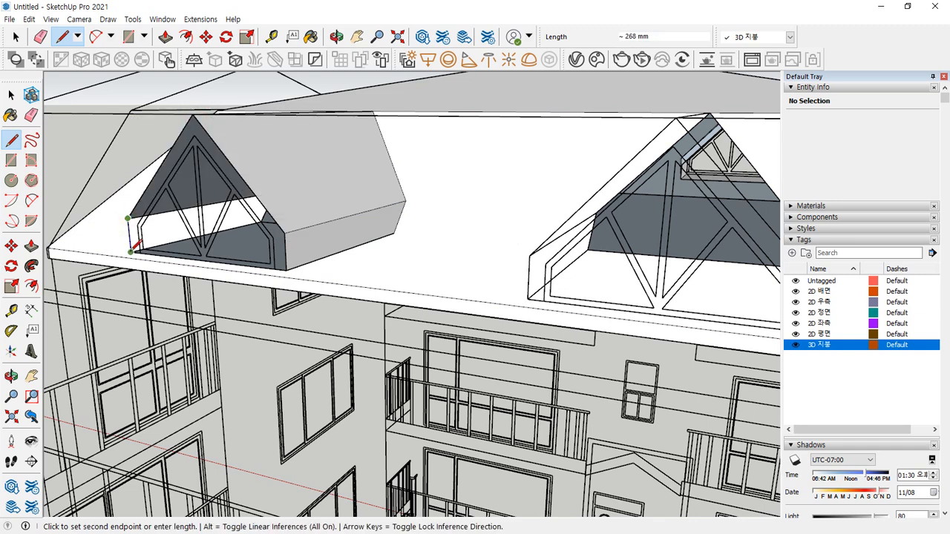
click(130, 253)
- Select the left dormer's six faces and copy them from its lower right front corner to the matching corner of the neighbouring dormer
key(space)
click(240, 239)
middle_drag(163, 177, 369, 191)
ctrl+click(303, 205)
ctrl+click(327, 222)
middle_drag(399, 233, 282, 252)
ctrl+click(383, 186)
key(m)
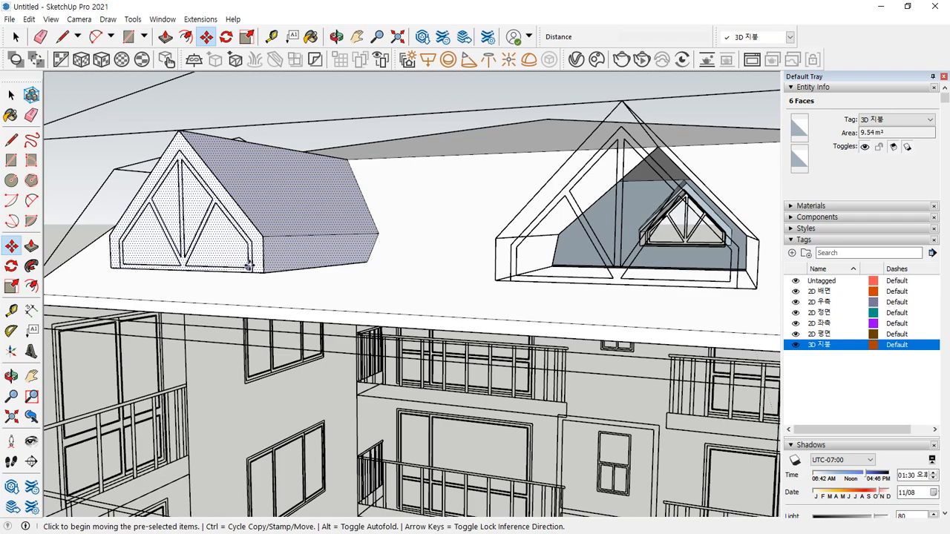
click(264, 276)
key(ctrl)
scroll(502, 277, down, 1)
middle_drag(722, 284, 371, 318)
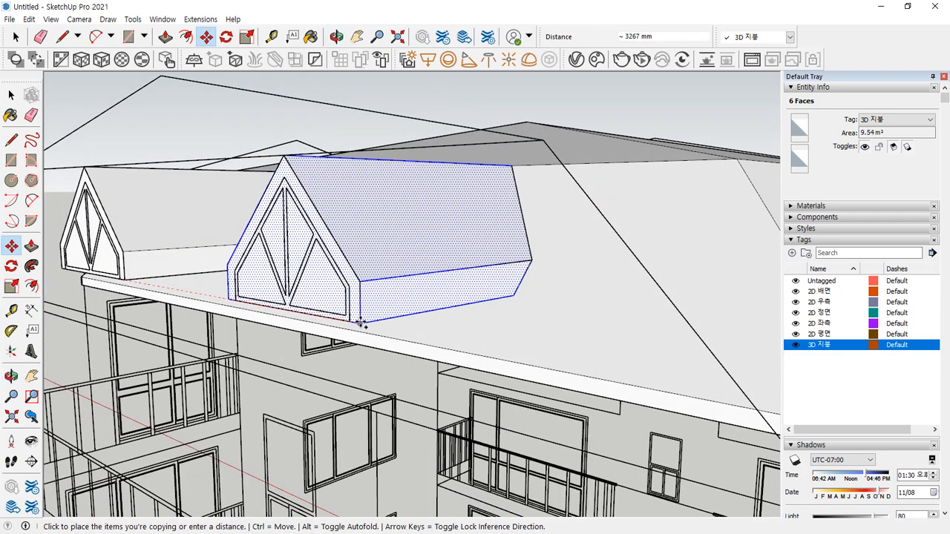
click(361, 324)
middle_drag(324, 276, 390, 281)
middle_drag(192, 265, 444, 285)
key(space)
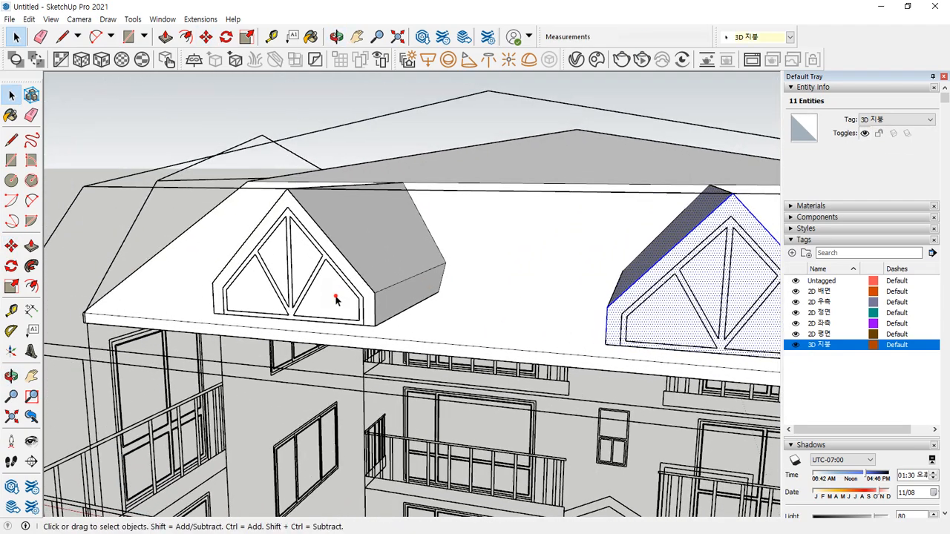
click(334, 296)
key(f)
click(334, 282)
key(Escape)
- Offset the left dormer's four front outline edges, without the base, inward to the window frame's outer outline
scroll(339, 282, up, 2)
key(space)
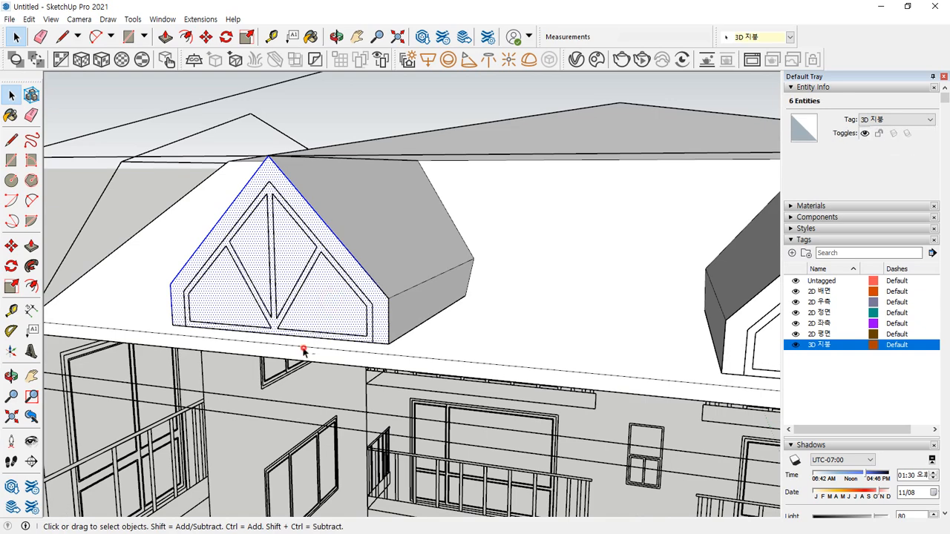
shift+drag(303, 348, 290, 332)
key(f)
click(340, 301)
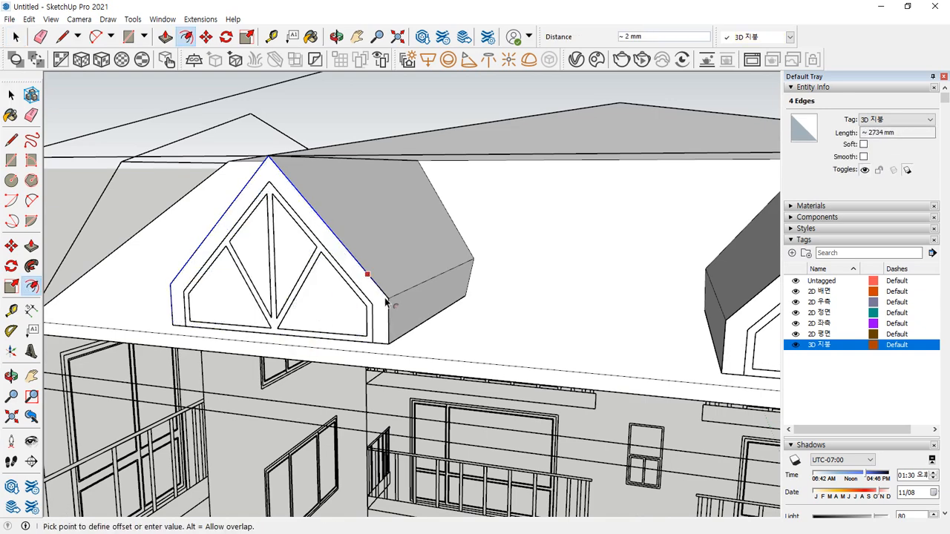
click(371, 306)
key(space)
scroll(421, 321, down, 2)
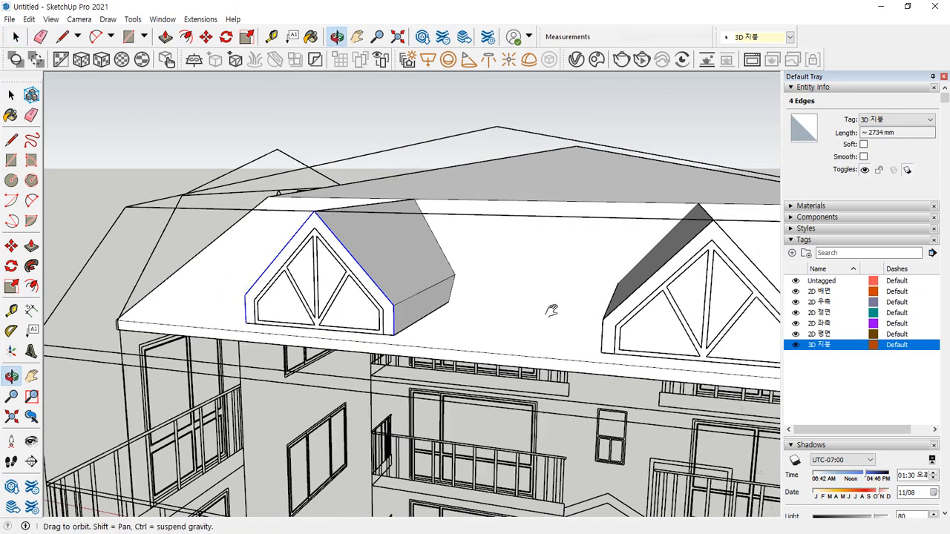
- Offset the neighbouring dormer's four front outline edges, without the base, 100 mm inward to the window frame's outer outline
shift+middle_drag(570, 314, 436, 312)
click(463, 312)
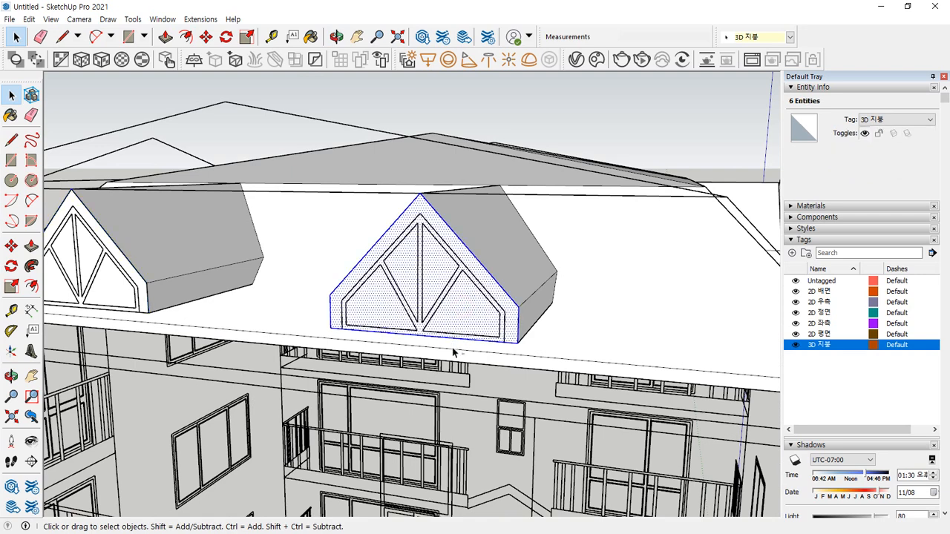
key(f)
click(469, 322)
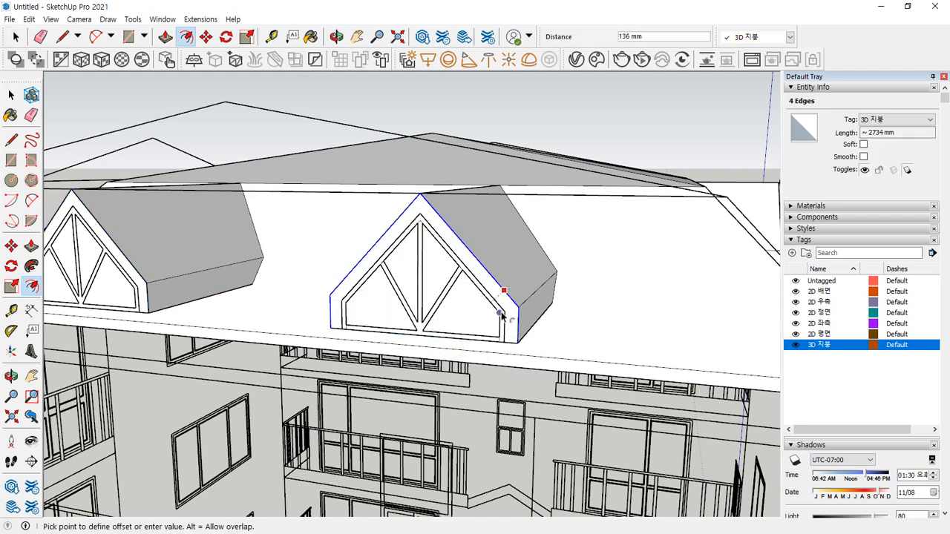
scroll(507, 318, up, 2)
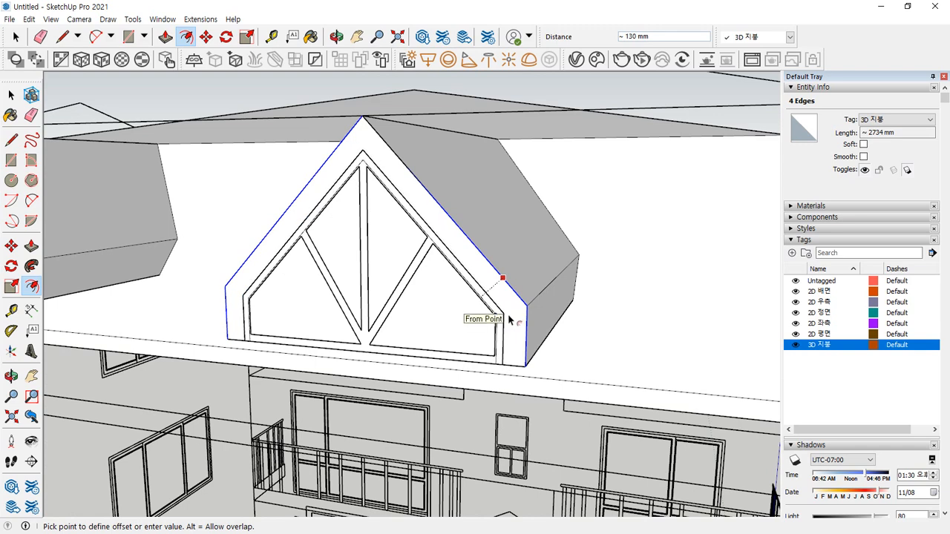
text(100)
key(Return)
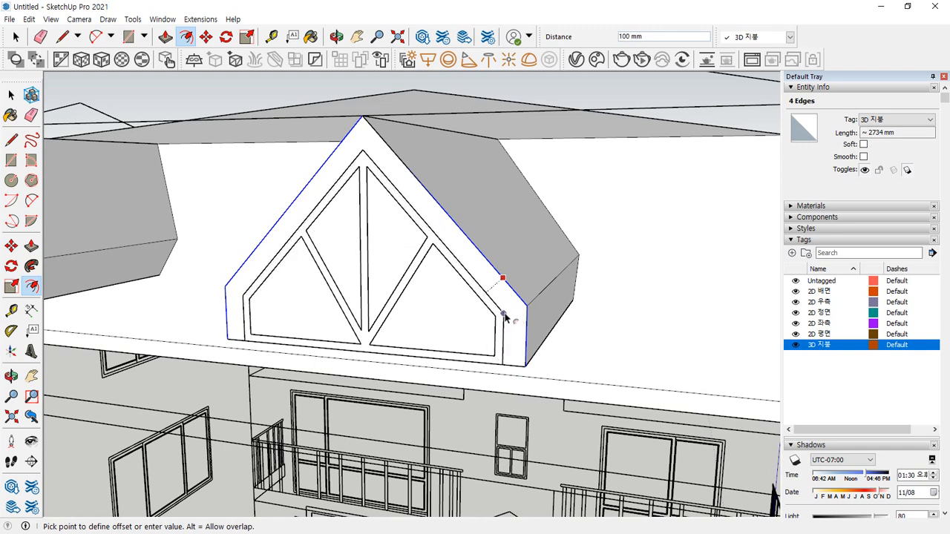
- Select both dormers' front border and opening faces and move them back from the left dormer's lower right front corner, staying ahead of its side wall's rear corner
click(426, 310)
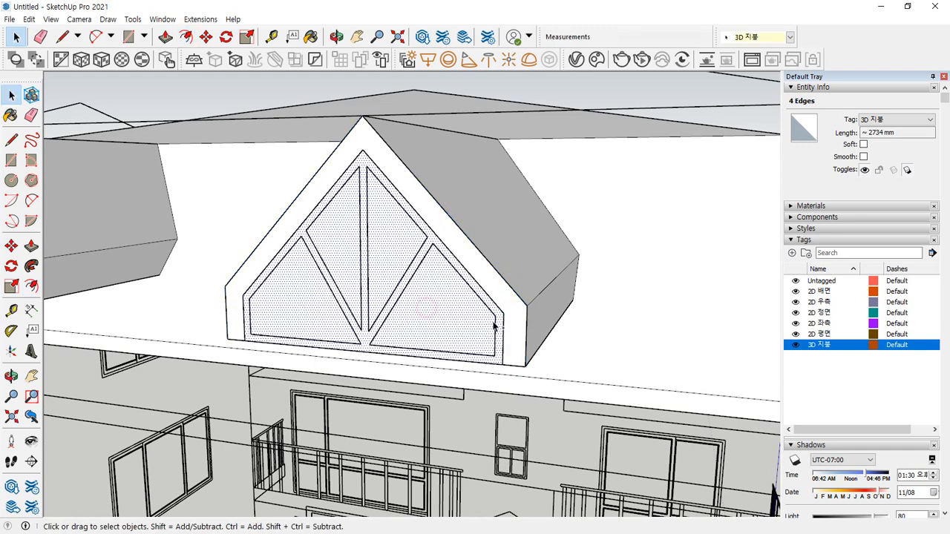
shift+click(517, 323)
scroll(367, 297, down, 4)
middle_drag(245, 277, 303, 277)
scroll(248, 281, up, 5)
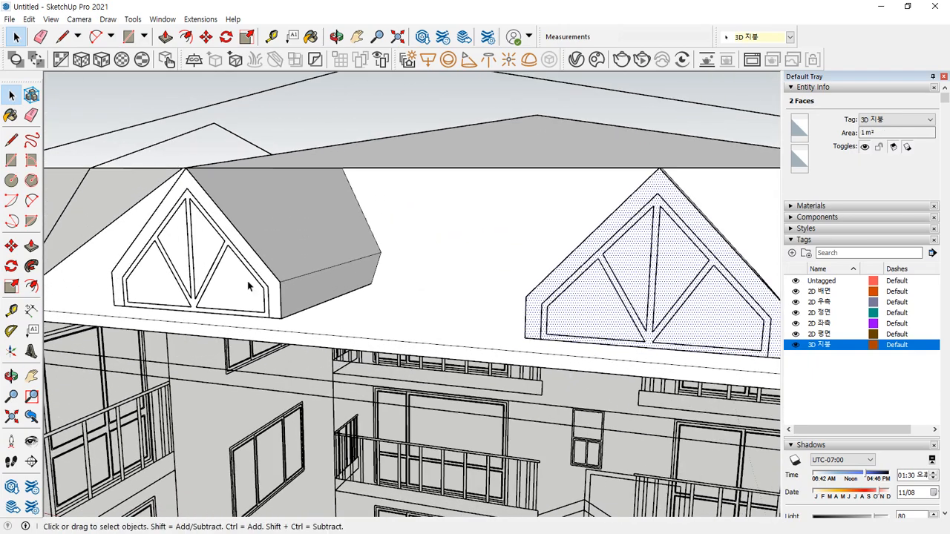
shift+click(284, 300)
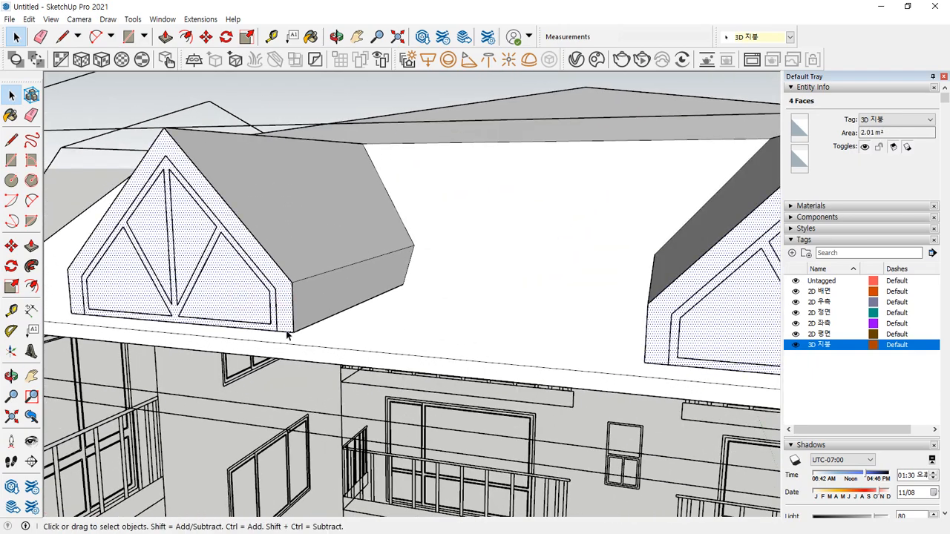
key(m)
click(294, 332)
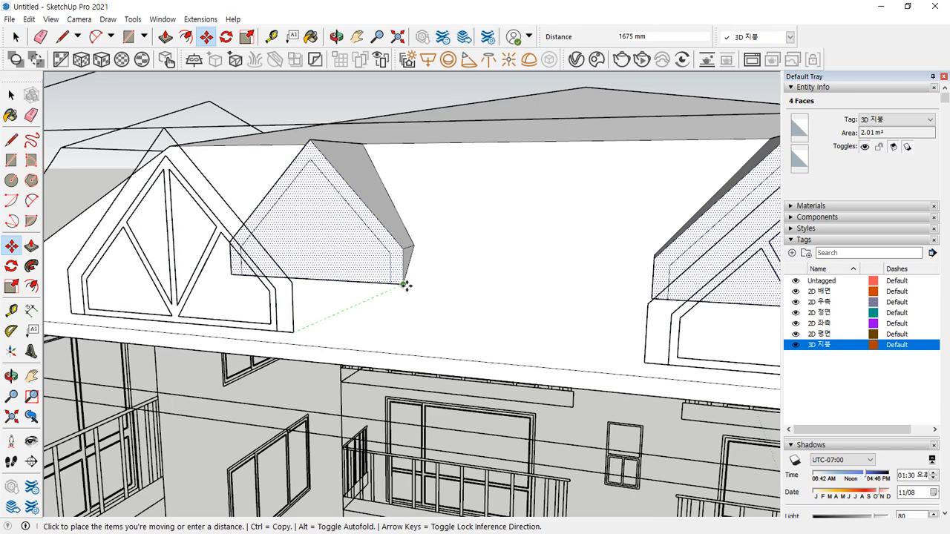
click(402, 286)
key(space)
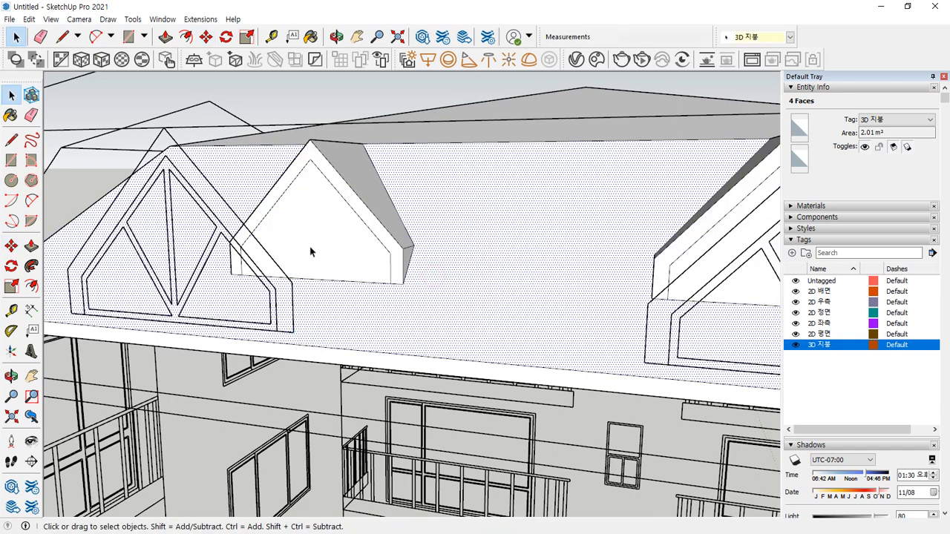
- Push the left dormer's opening face 1000 mm back to the ridge's rear endpoint and delete it
key(p)
click(318, 227)
key(space)
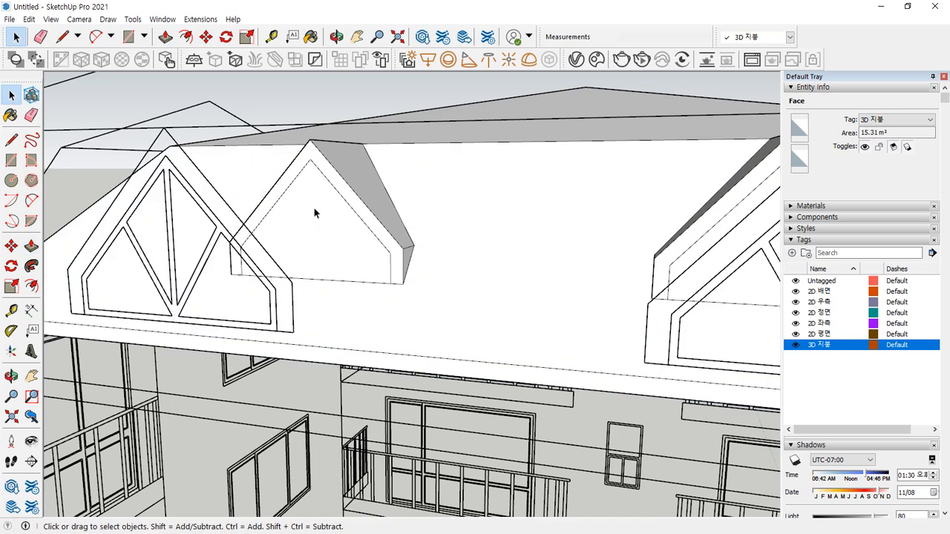
click(316, 221)
key(p)
click(308, 219)
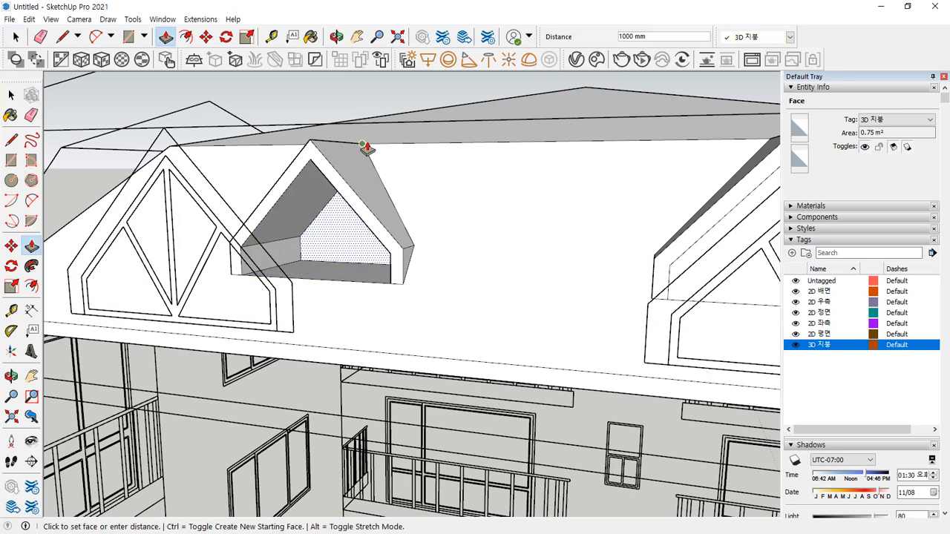
click(363, 146)
key(Delete)
scroll(576, 262, down, 1)
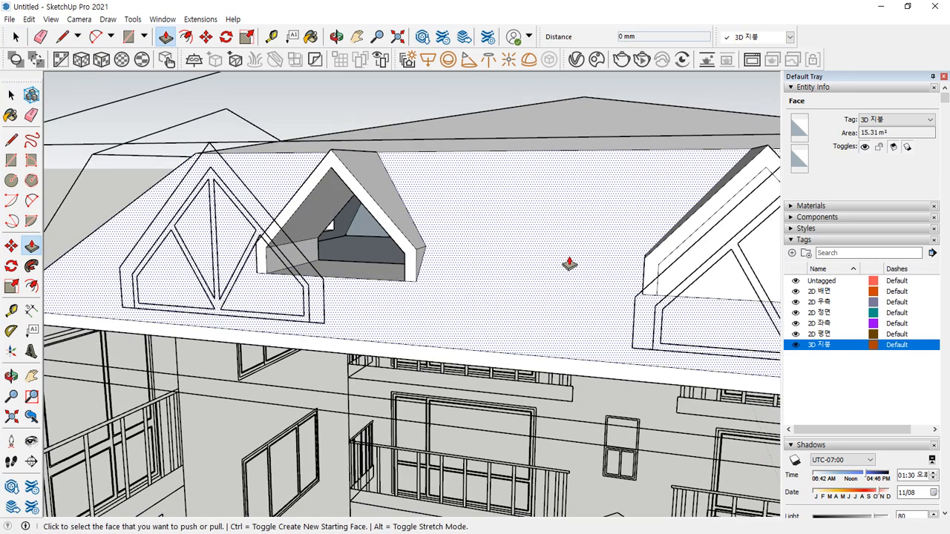
- Try to open the neighbouring dormer by deleting its opening face and the roof face behind it
middle_drag(575, 263, 443, 316)
key(space)
click(458, 281)
key(Delete)
click(444, 258)
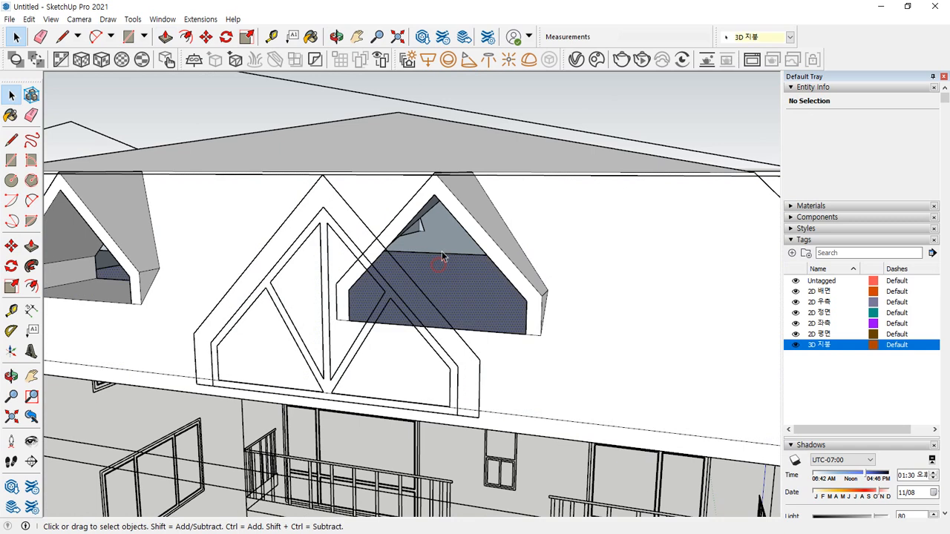
key(Delete)
key(p)
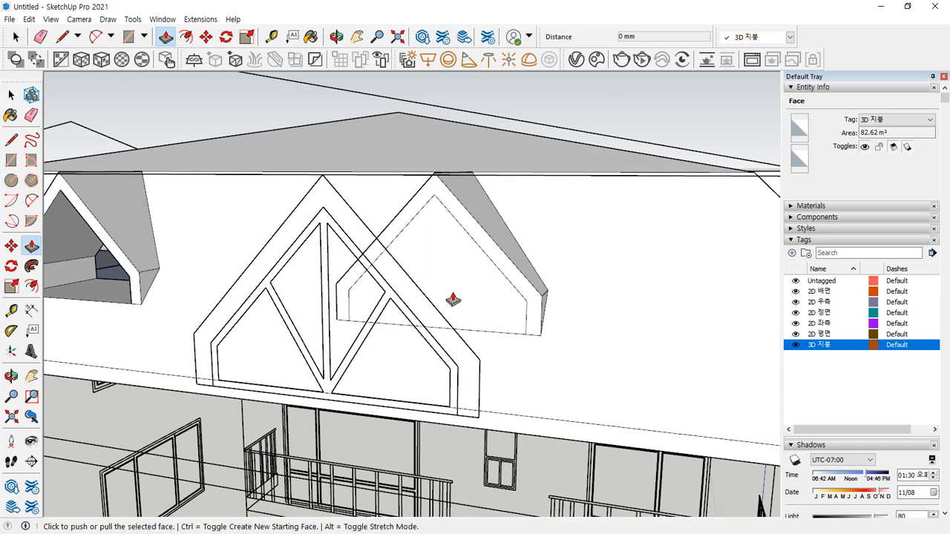
click(446, 278)
key(space)
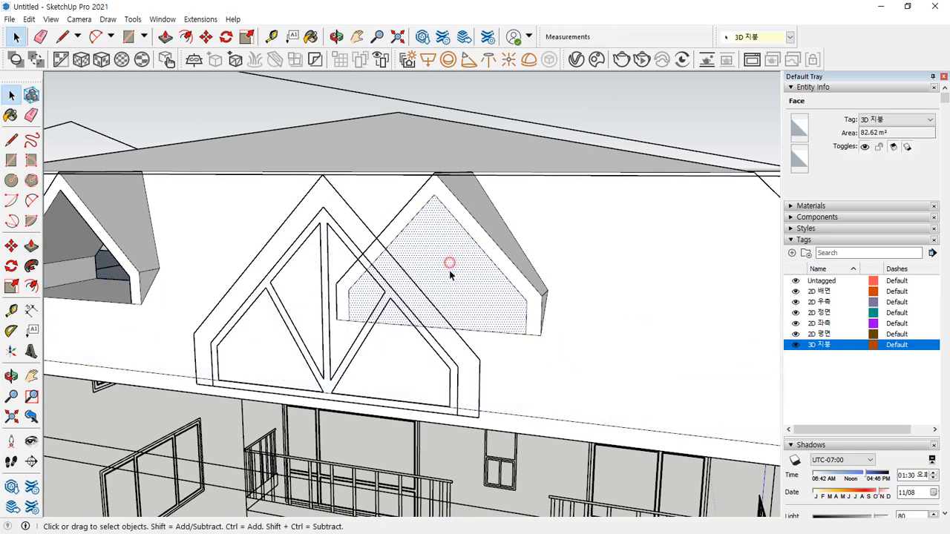
click(450, 272)
key(ctrl+z)
- Push the neighbouring dormer's opening face back to the ridge's rear endpoint and delete it
click(451, 277)
key(p)
click(433, 251)
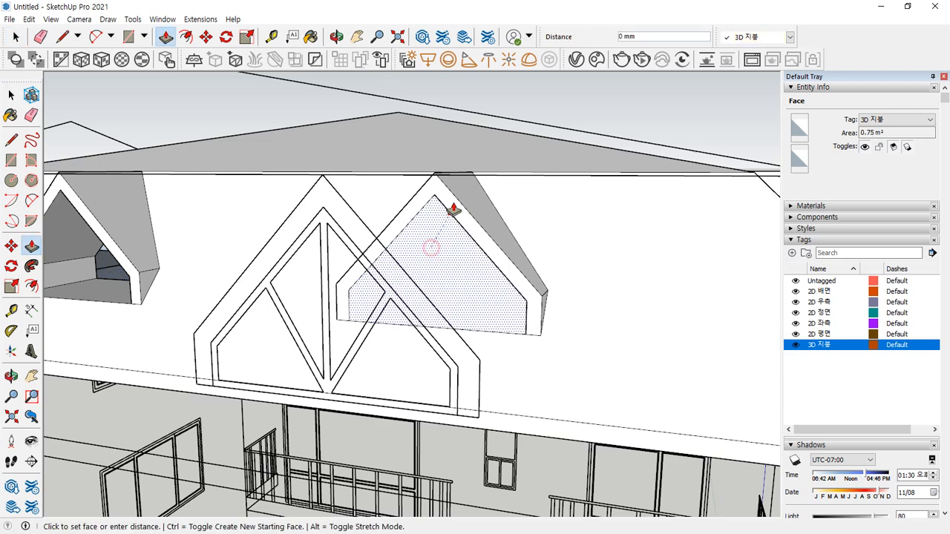
click(467, 177)
key(space)
click(452, 268)
key(Delete)
- Select all the connected roof and dormer geometry and make it a group
scroll(461, 281, down, 6)
middle_drag(536, 239, 463, 324)
double_click(460, 281)
triple_click(461, 280)
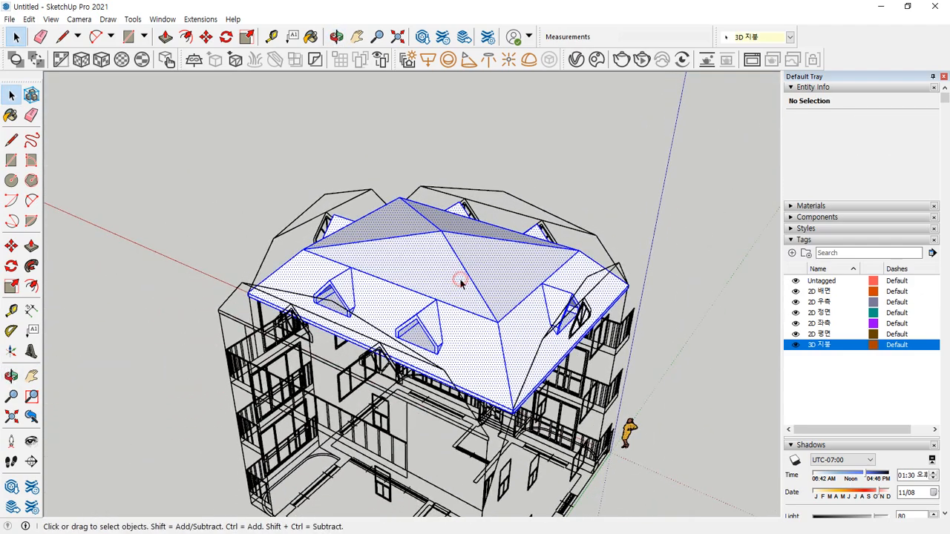
right_click(461, 282)
click(501, 382)
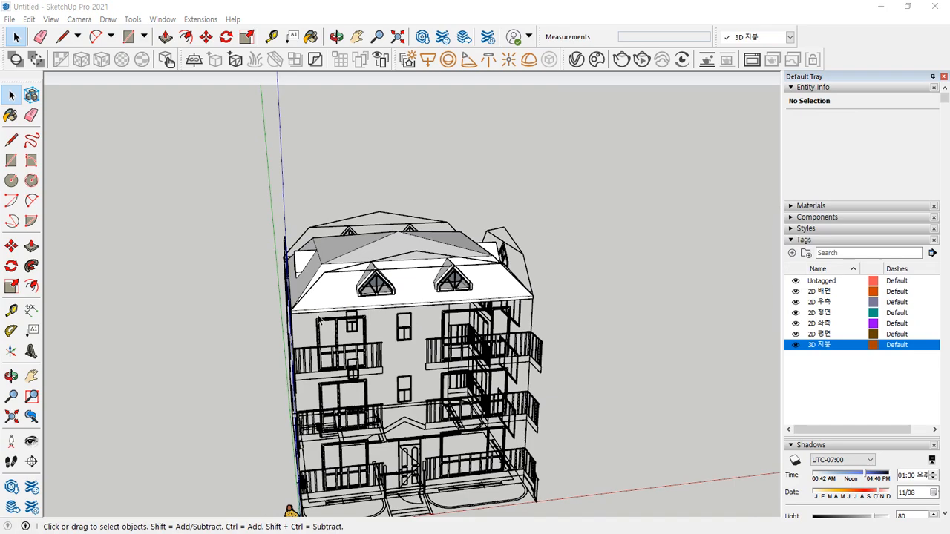
- Examine the opened dormers and the roof's interior against the 2D window linework from several angles
middle_drag(318, 320, 445, 286)
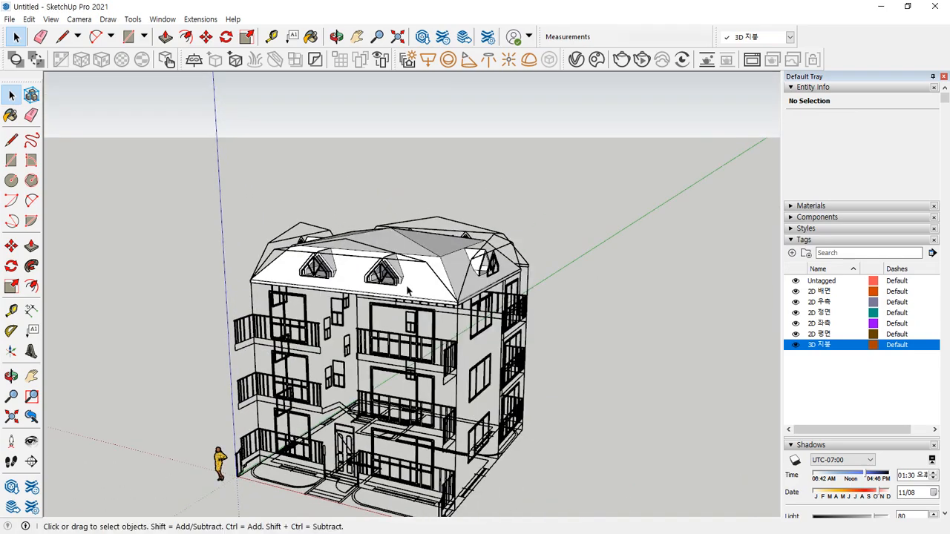
scroll(407, 290, up, 8)
scroll(380, 275, up, 3)
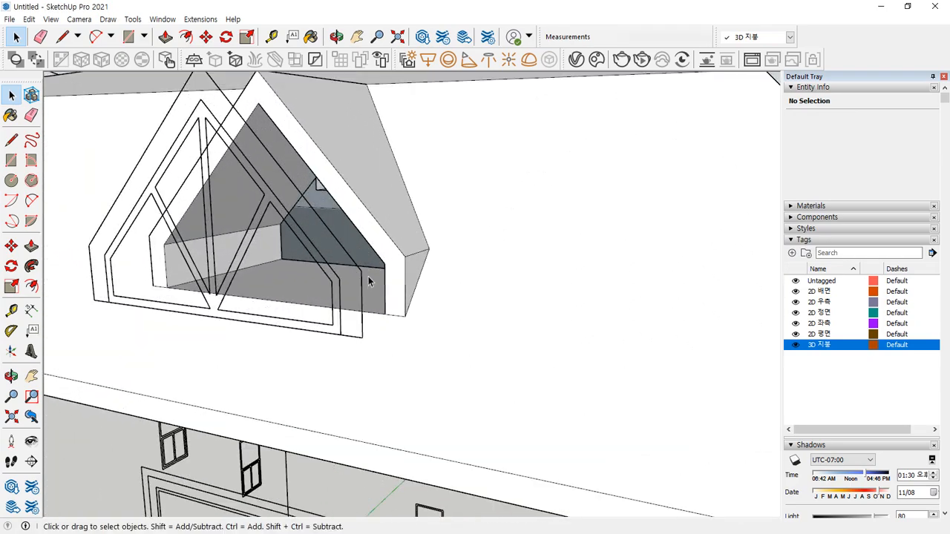
middle_drag(334, 313, 318, 236)
drag(314, 185, 221, 320)
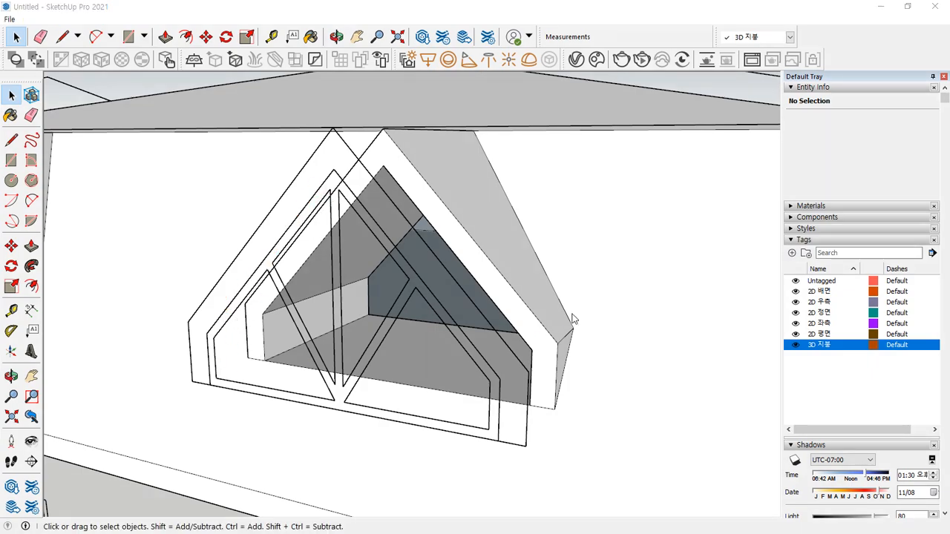
click(608, 201)
scroll(583, 240, down, 5)
mouse_move(583, 240)
middle_down()
mouse_move(532, 319)
mouse_move(626, 185)
mouse_move(389, 403)
middle_up()
middle_drag(375, 363, 402, 275)
scroll(351, 328, up, 5)
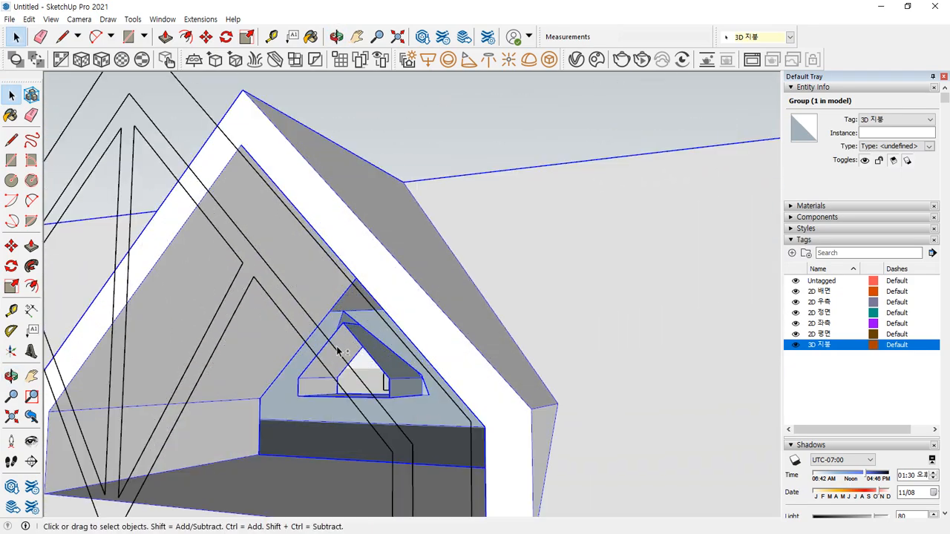
- Trace the dormer window frame's outer outline corner to corner over the 2D linework to fill it with a face
scroll(426, 329, down, 5)
middle_drag(444, 334, 253, 398)
key(r)
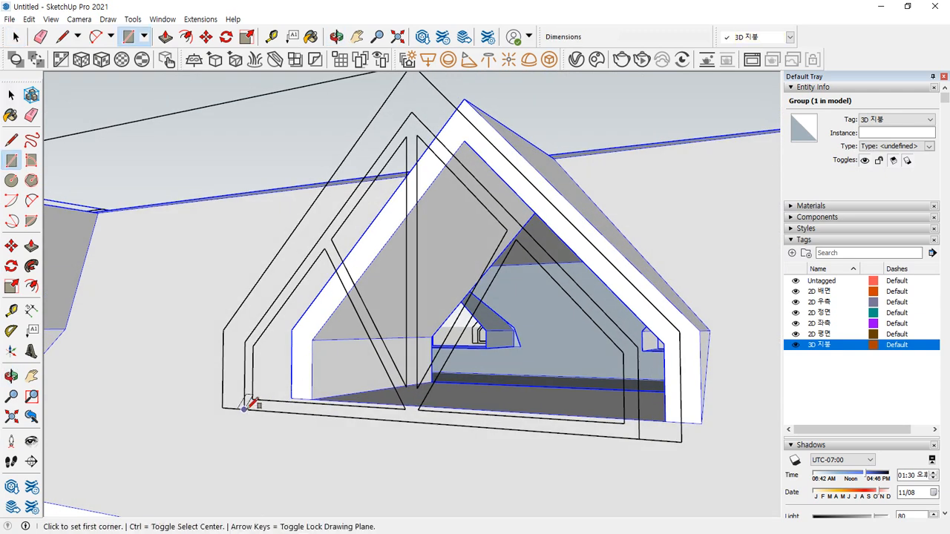
key(l)
click(244, 409)
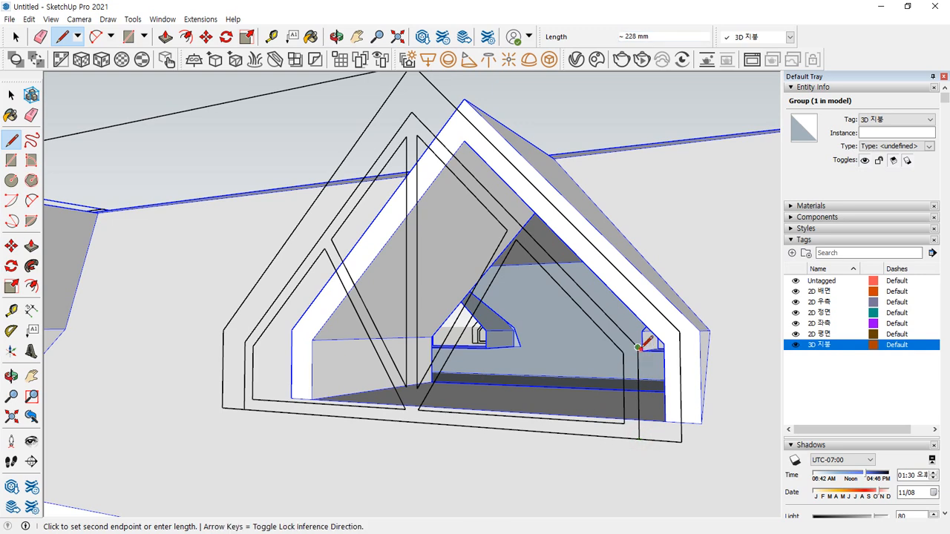
click(412, 112)
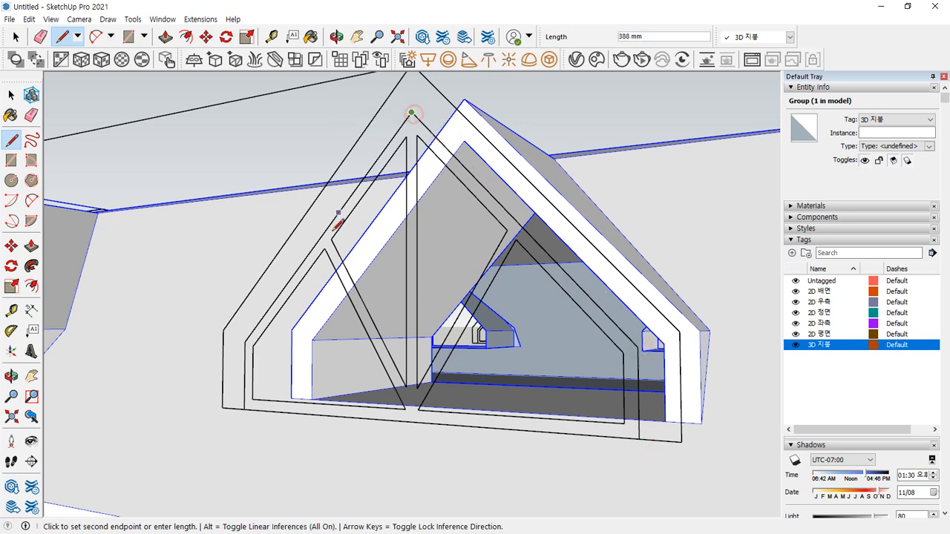
click(245, 342)
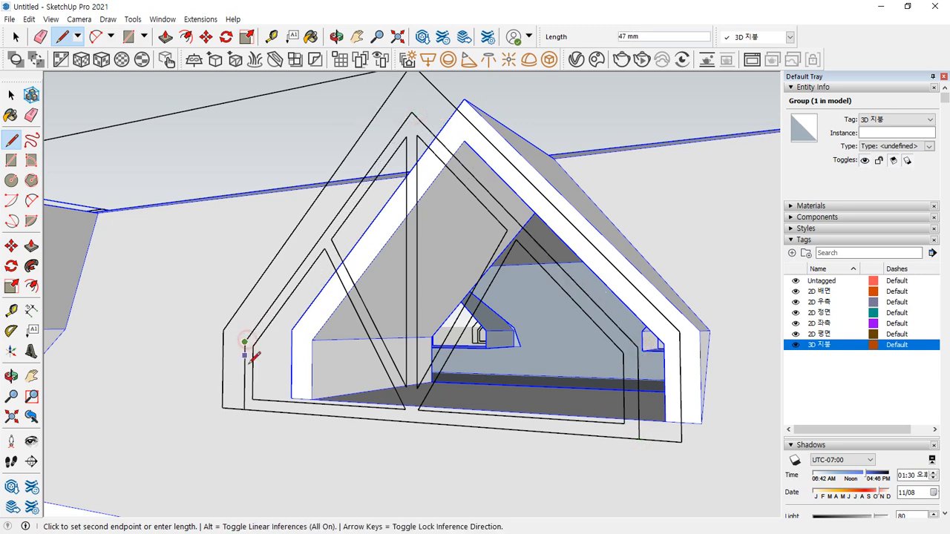
click(244, 409)
key(space)
- Offset the window face's outline inward to the frame's inner outline
key(f)
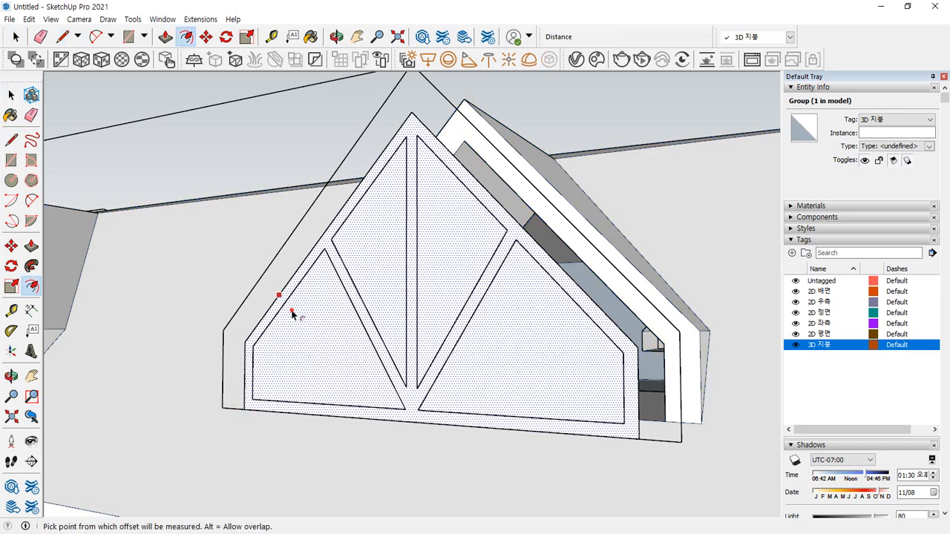
click(291, 307)
click(288, 298)
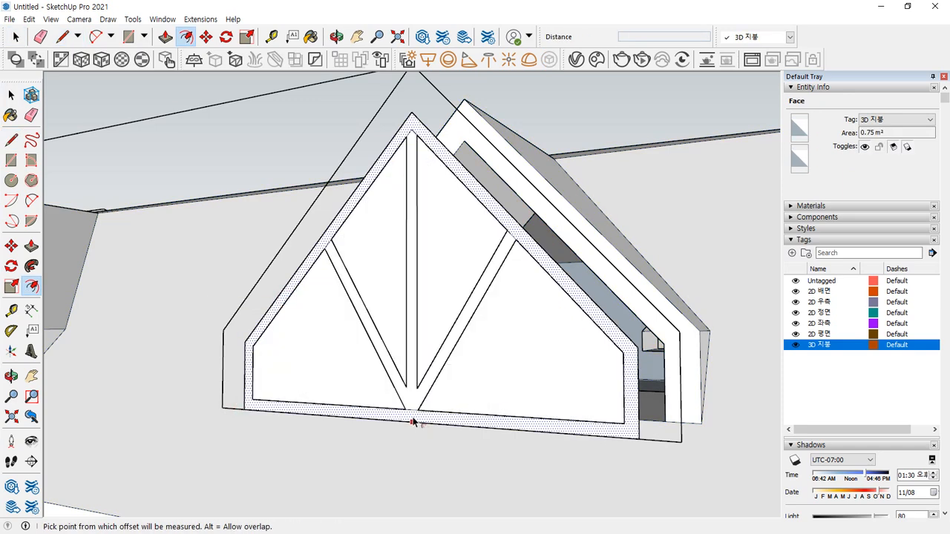
- Trace the window's left diagonal mullion edges and the upper left pane's sloped edge from corner to corner
key(l)
click(405, 409)
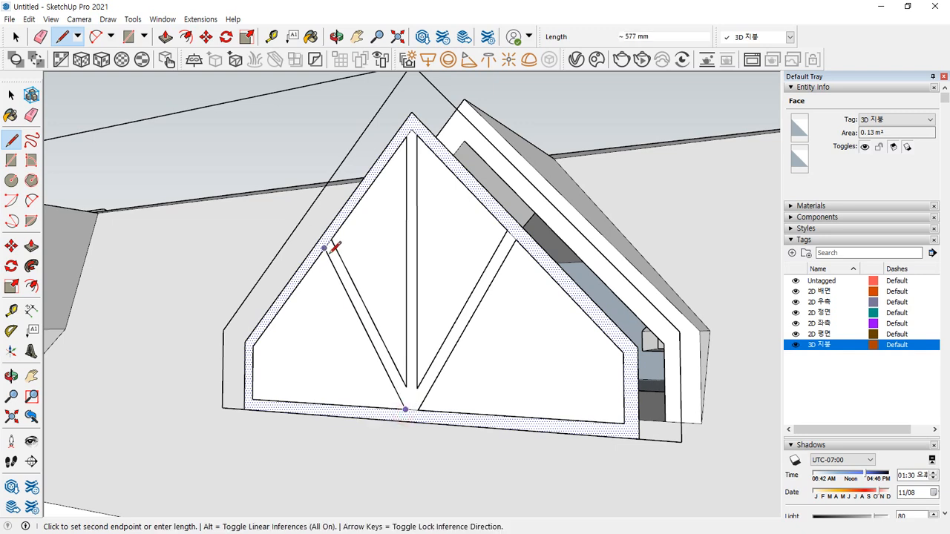
click(326, 247)
click(406, 387)
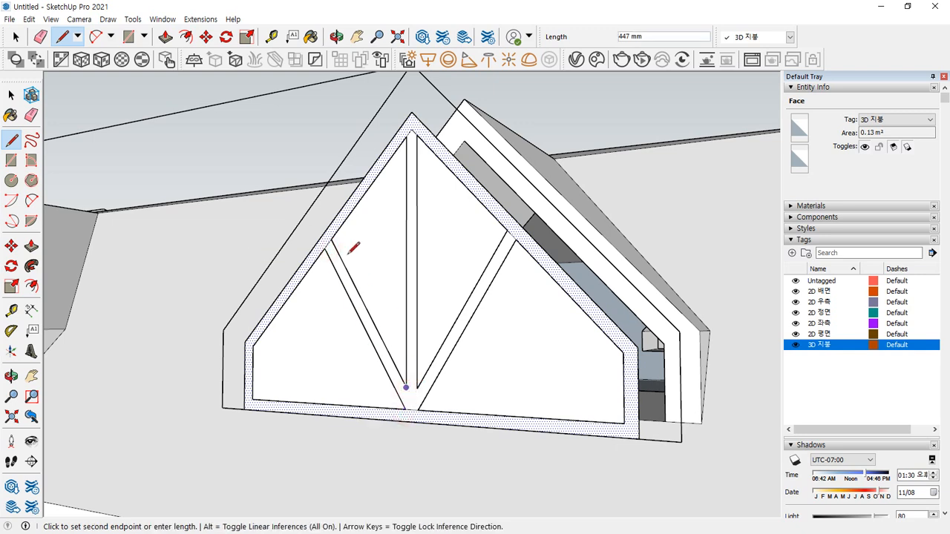
click(332, 239)
click(406, 137)
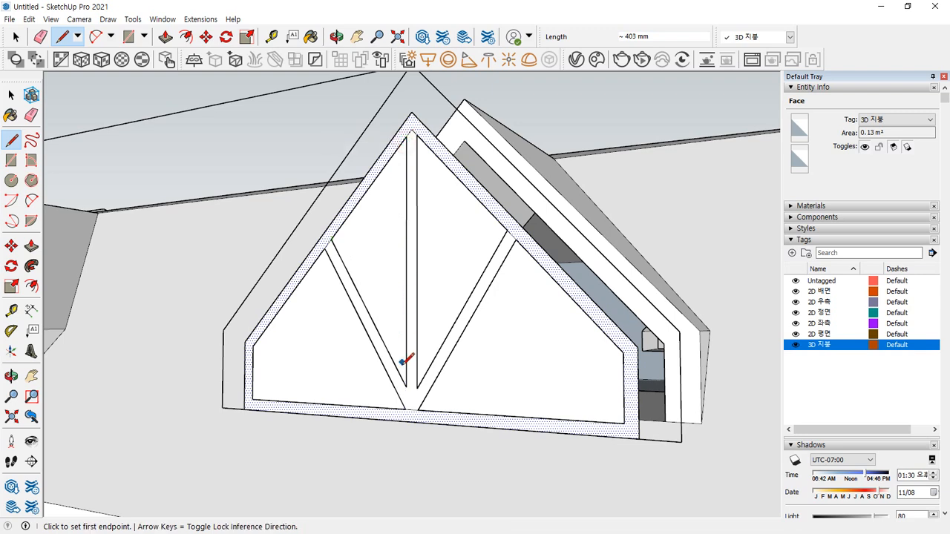
- Trace the window's vertical and right diagonal mullion edges corner to corner and select the resulting mullion face
click(407, 386)
click(406, 136)
click(416, 135)
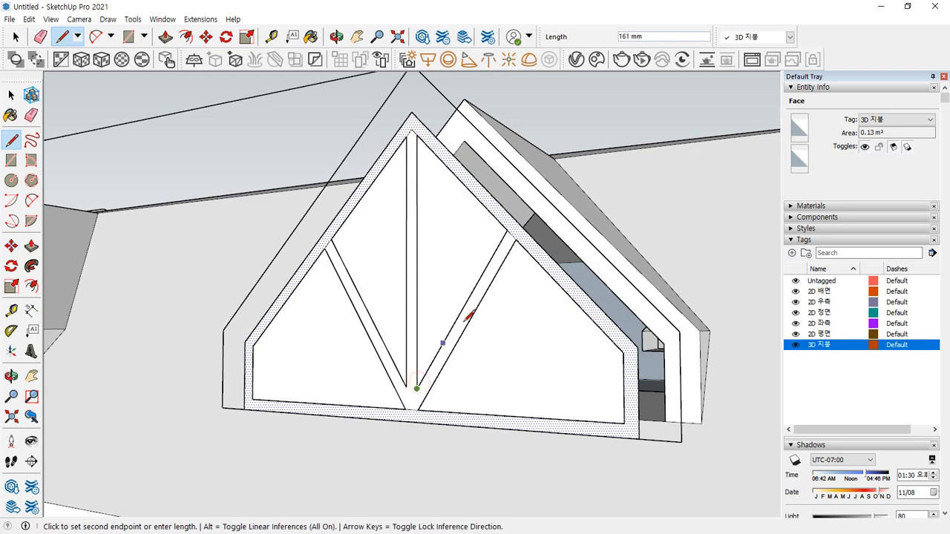
click(507, 234)
click(515, 239)
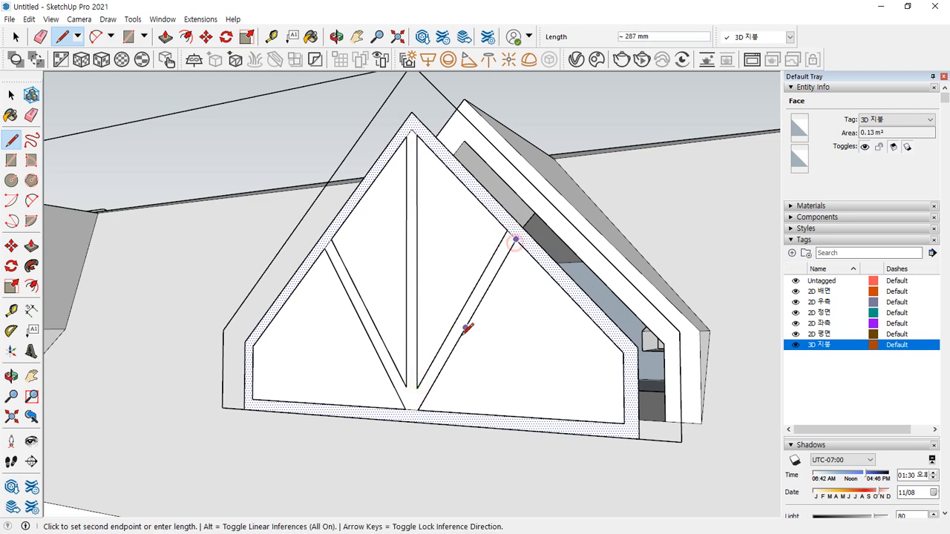
click(418, 408)
key(space)
click(413, 410)
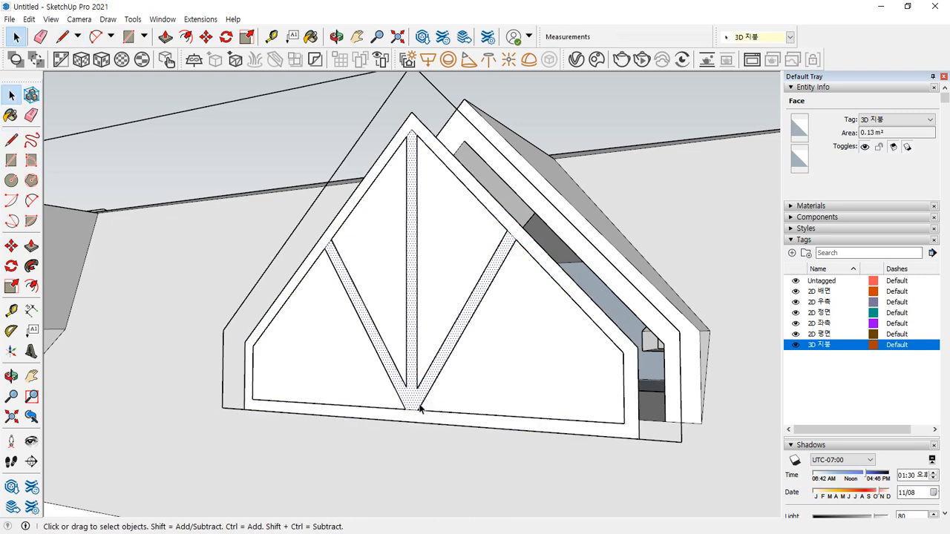
scroll(497, 244, up, 1)
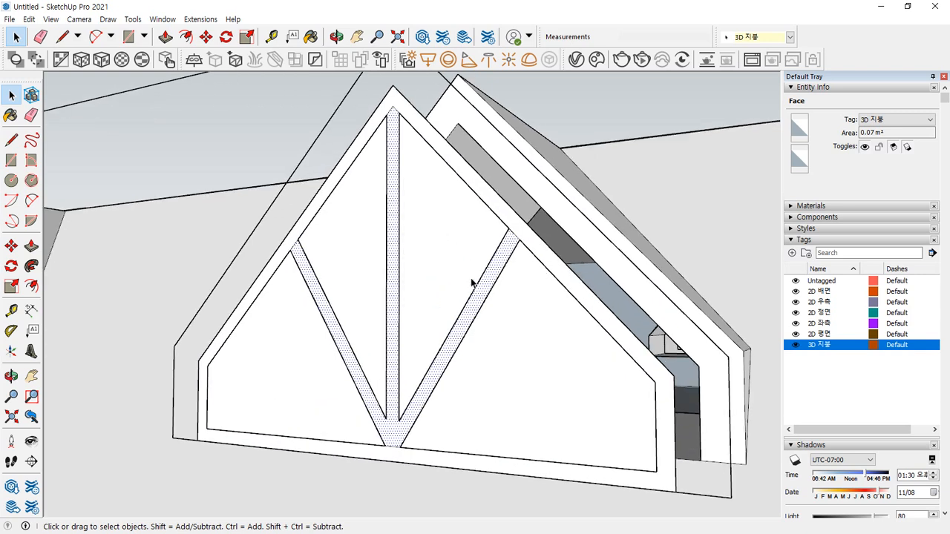
- Erase the leftover edges separating the mullion face from the dormer window's surrounding frame
key(e)
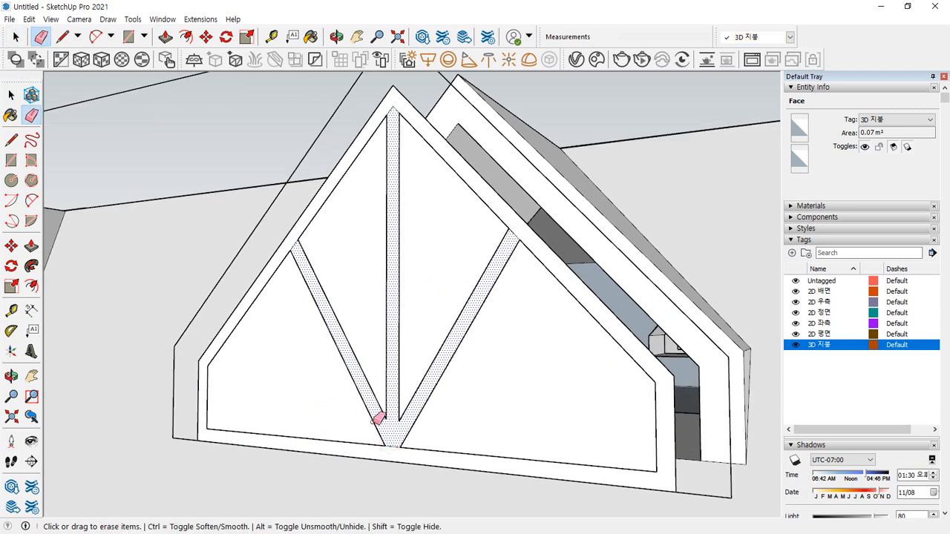
click(392, 446)
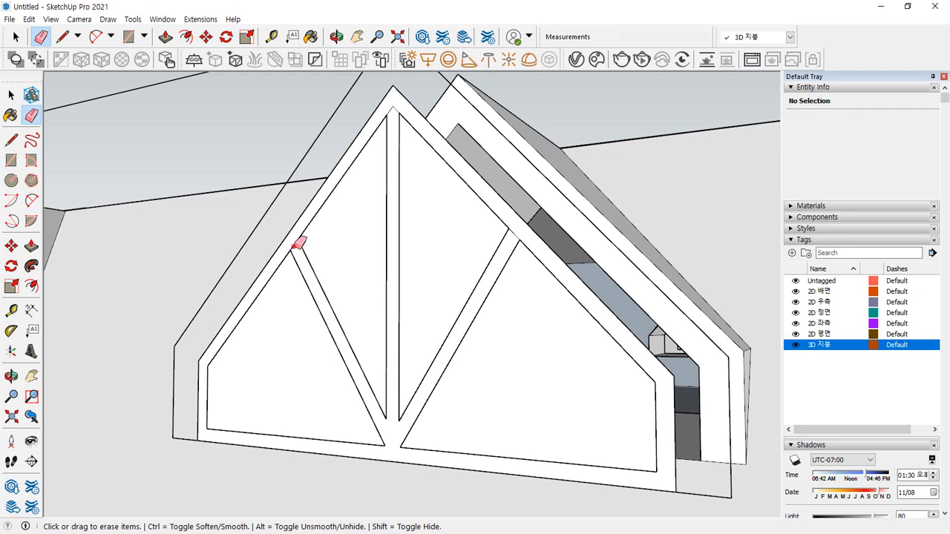
click(521, 234)
- Select the four pane faces of the dormer window and cut them out of the frame
key(space)
click(535, 308)
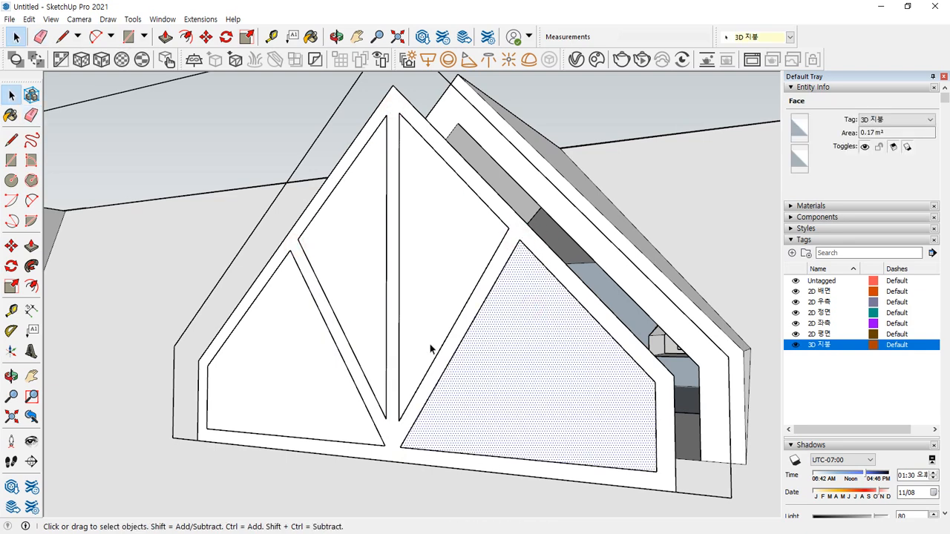
shift+click(419, 321)
shift+click(359, 287)
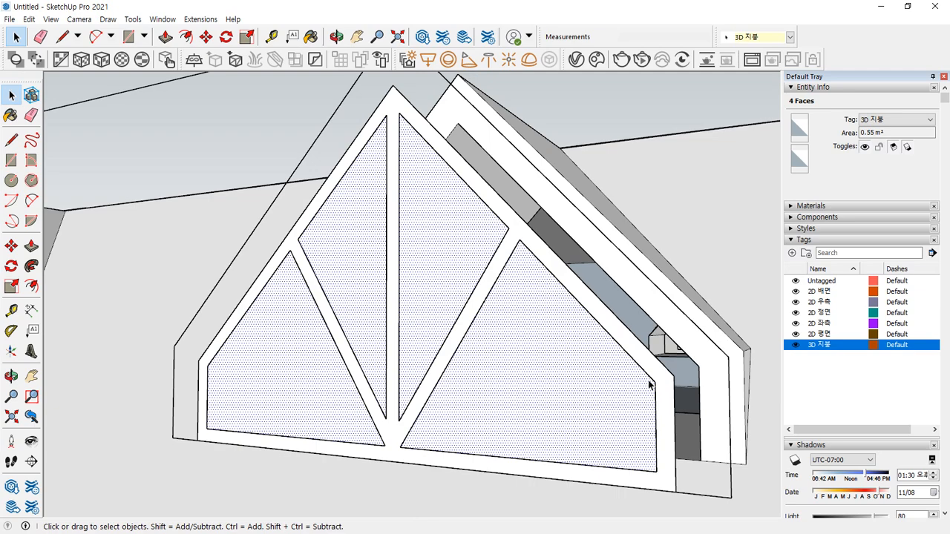
key(Delete)
- Extrude the dormer window's frame and mullion face with Push/Pull to give it depth
mouse_move(537, 437)
middle_down()
mouse_move(437, 452)
mouse_move(429, 511)
mouse_move(456, 505)
middle_up()
key(p)
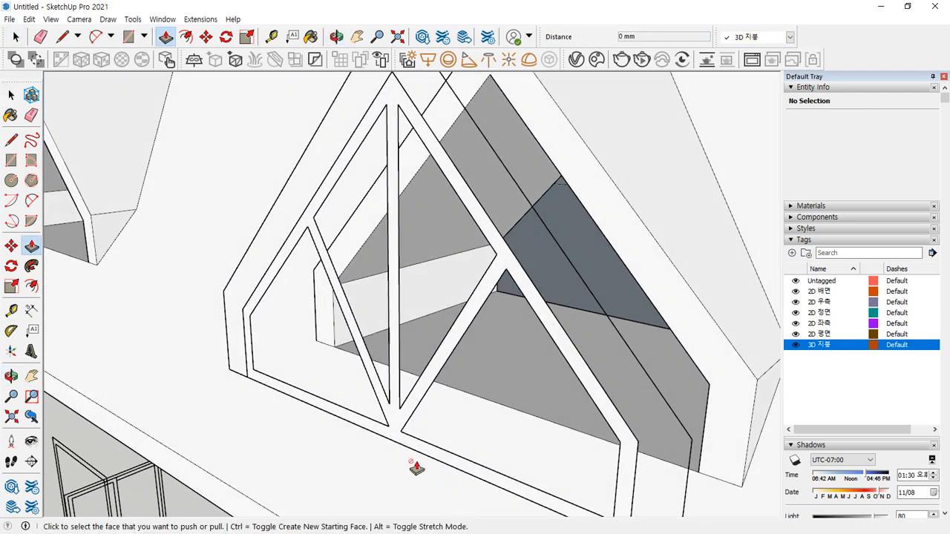
click(392, 441)
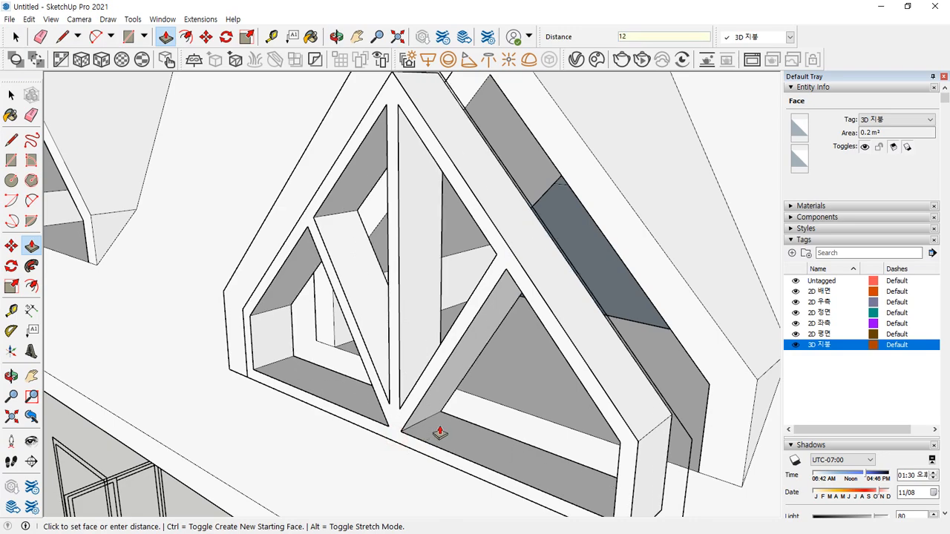
click(439, 433)
- Select all connected geometry of the extruded window frame and make it a group
key(space)
middle_drag(435, 333, 358, 366)
triple_click(407, 263)
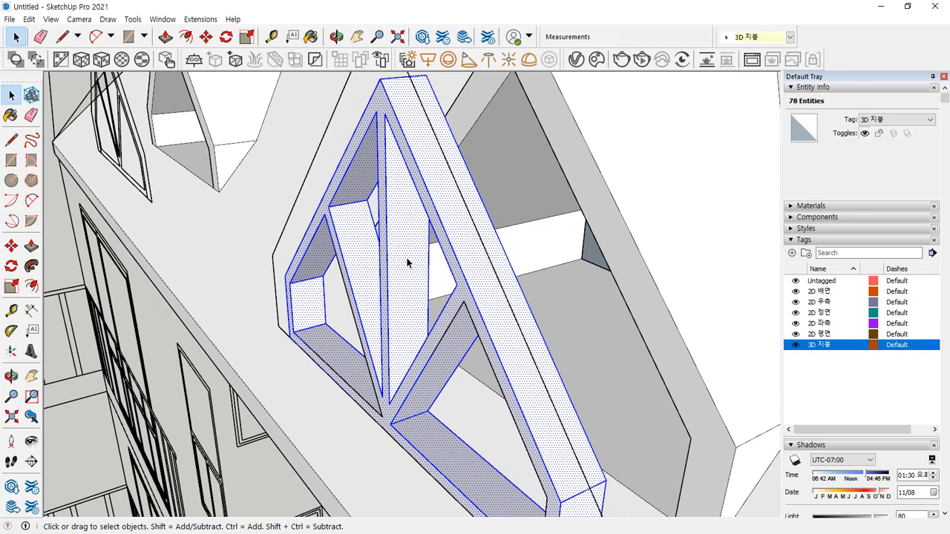
right_click(407, 262)
key(r)
right_click(408, 259)
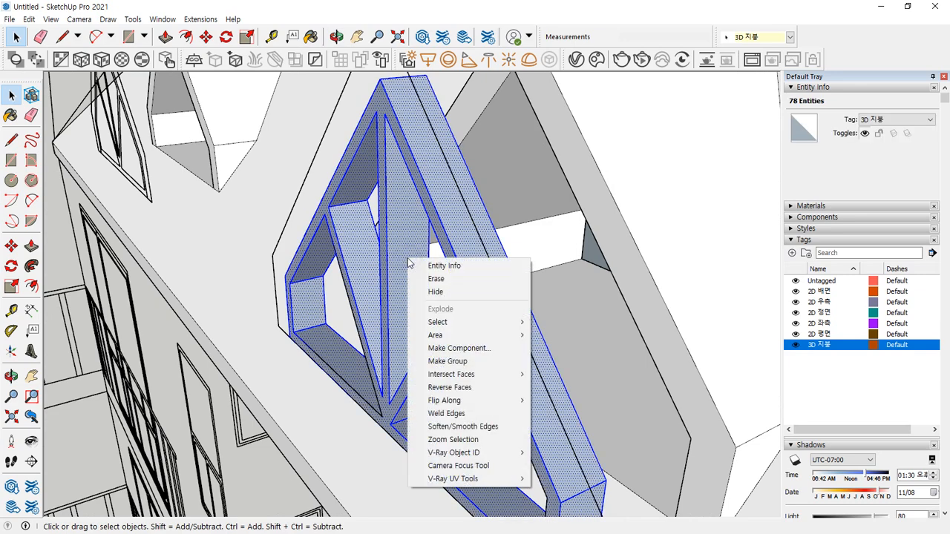
key(g)
- Paste the cut pane faces and move them so their corner matches the frame's lower left inner corner
middle_drag(391, 343, 572, 350)
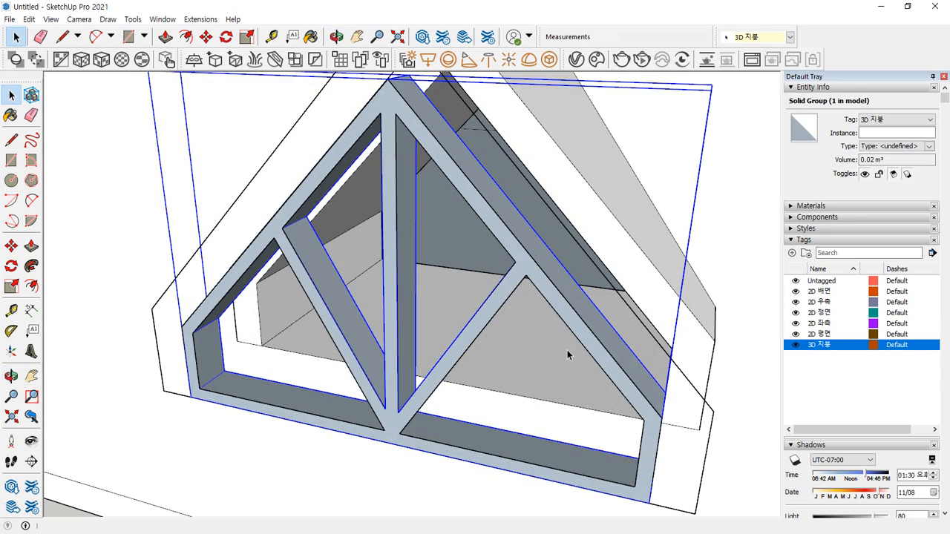
key(ctrl+v)
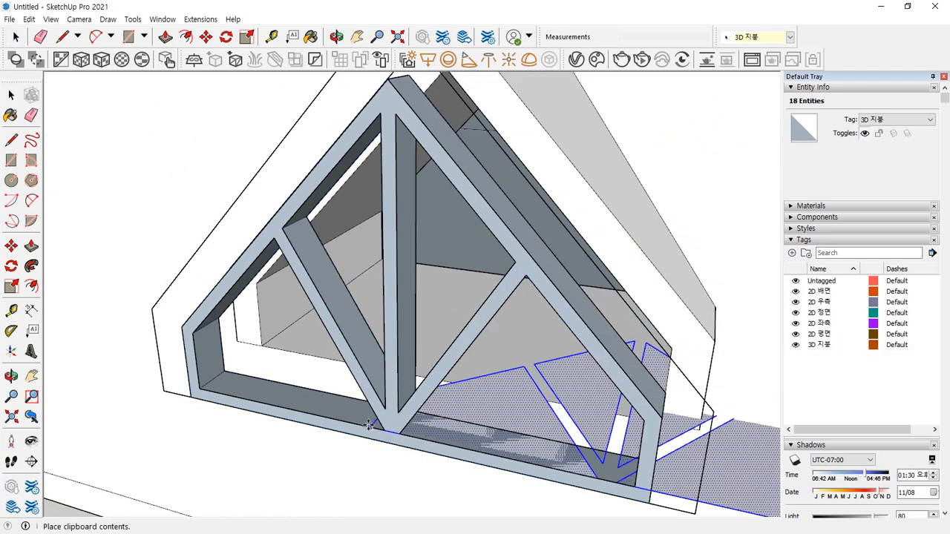
click(386, 432)
scroll(381, 438, up, 4)
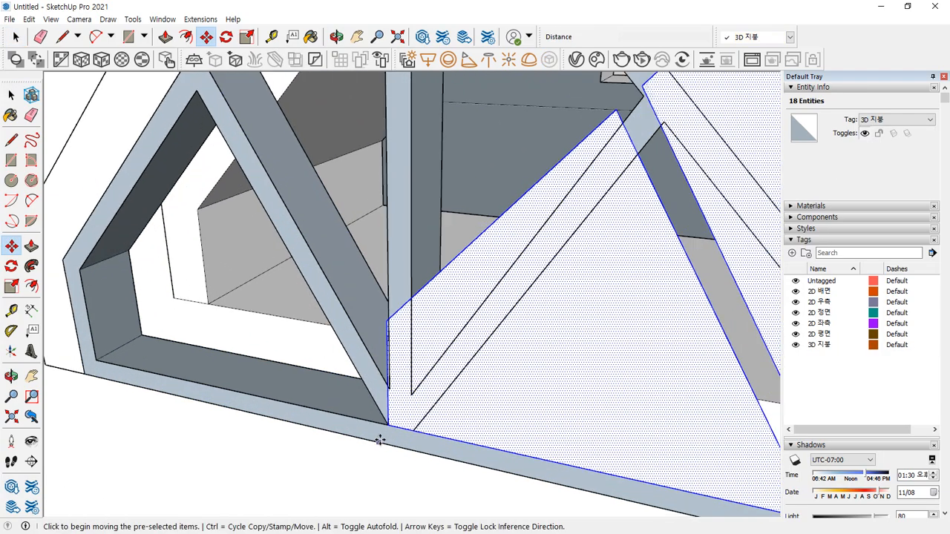
click(384, 429)
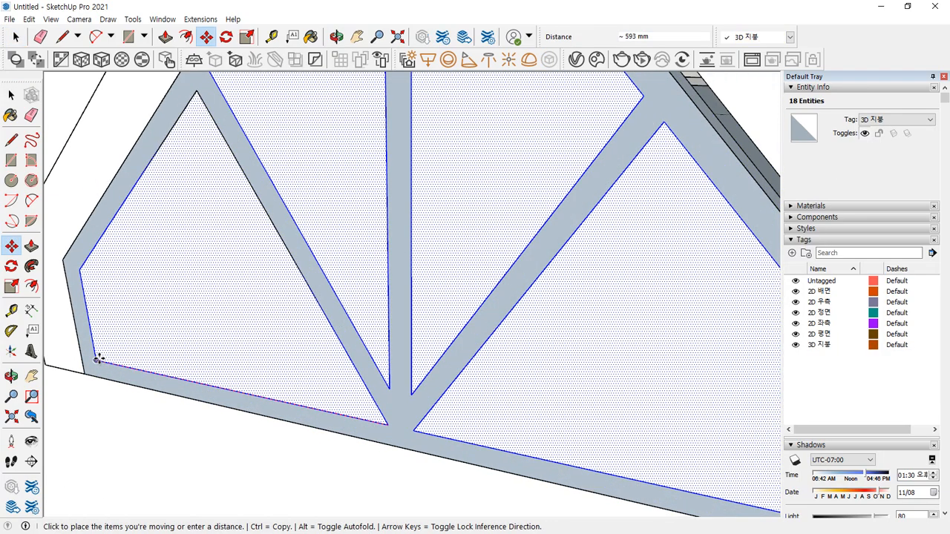
click(96, 359)
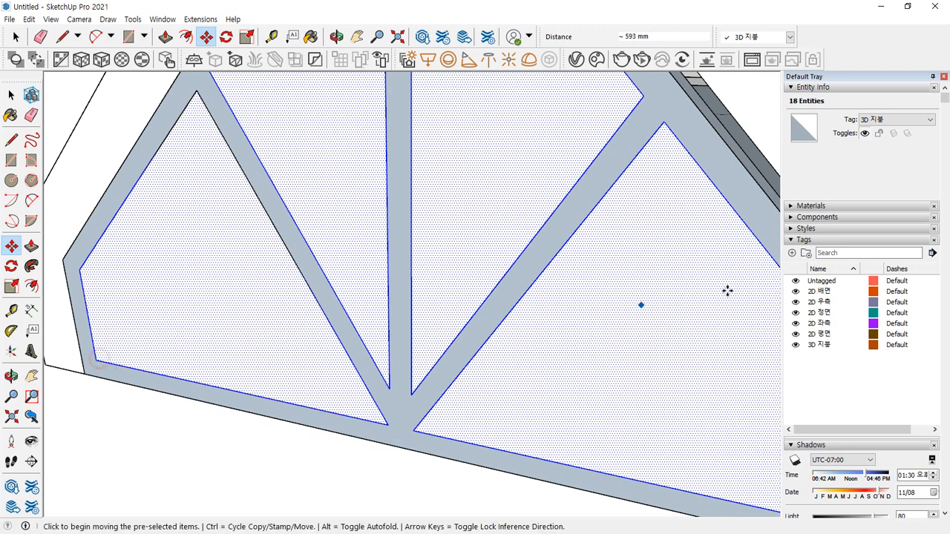
- Paint the pane faces with Translucent Glass Tinted from the Glass and Mirrors materials
click(791, 207)
click(919, 282)
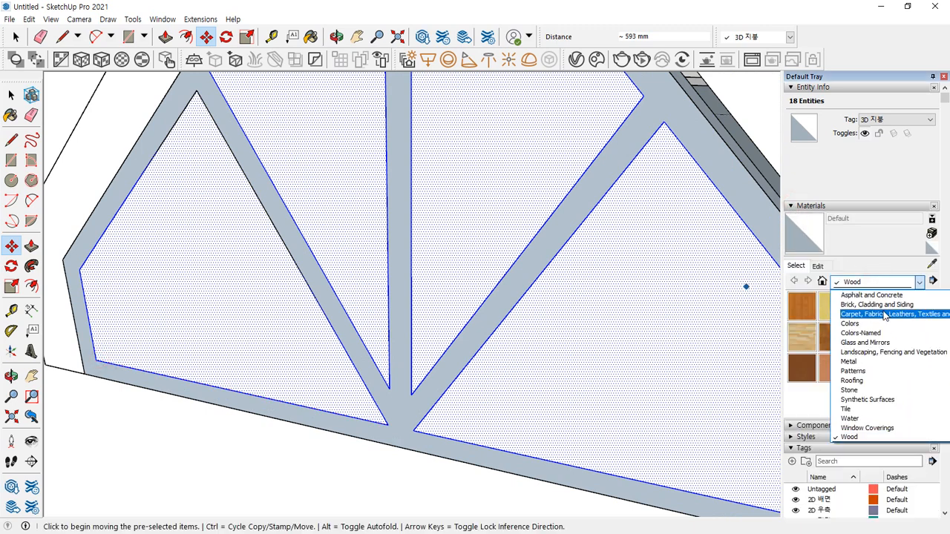
click(878, 343)
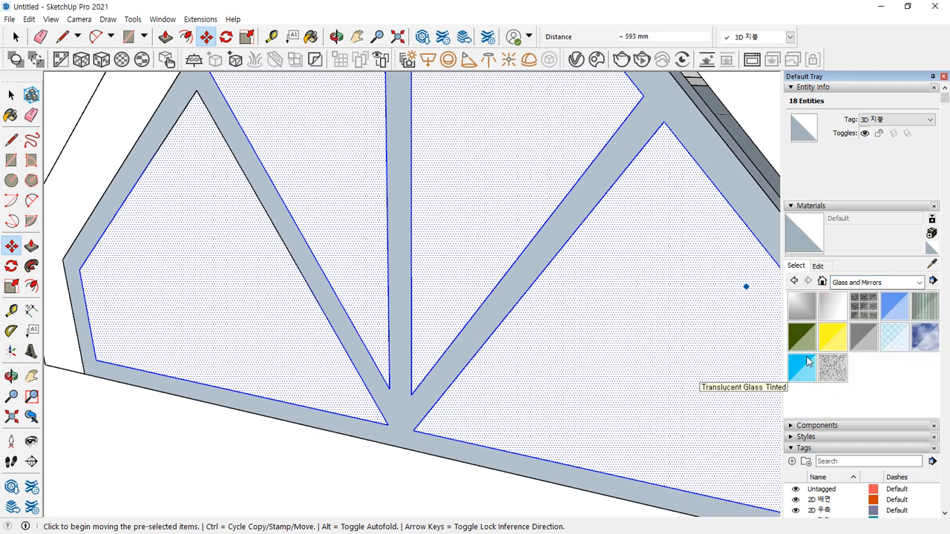
click(804, 366)
click(294, 321)
key(space)
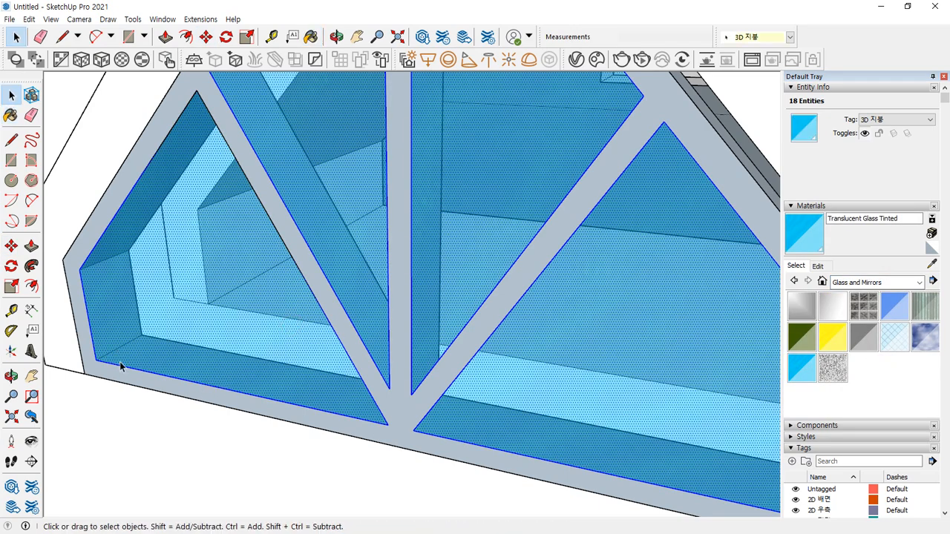
- Move the glass panes back from the frame's front face into its depth
key(m)
click(97, 360)
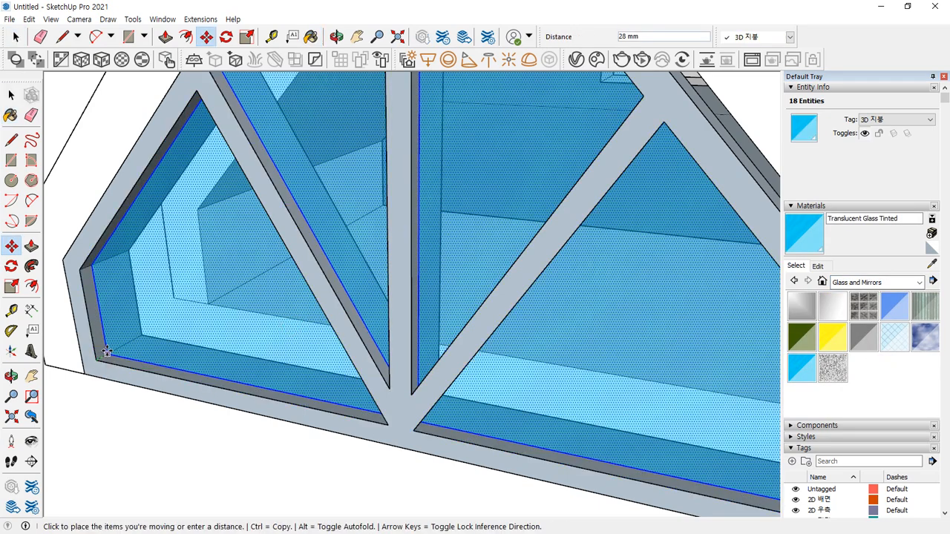
click(119, 347)
key(space)
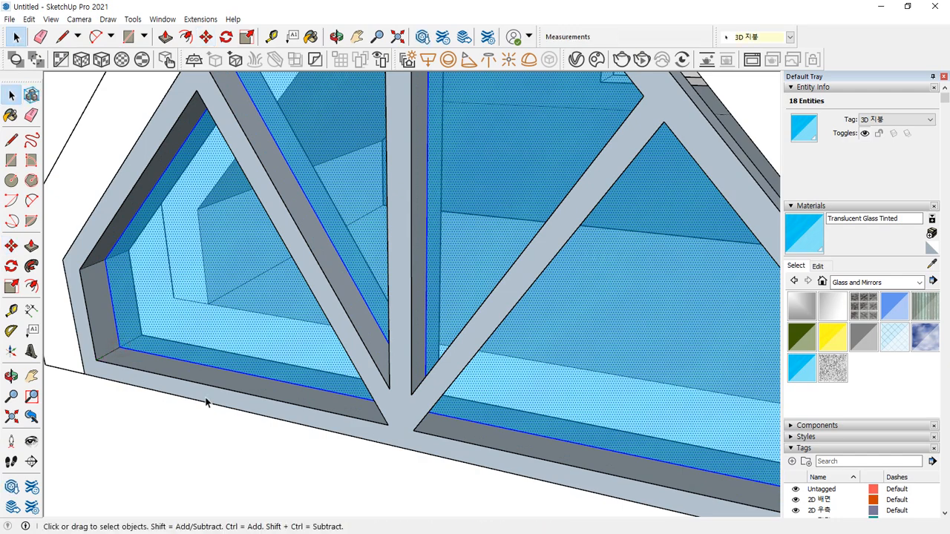
- Add the window frame to the glass pane selection and group them together
scroll(290, 331, down, 6)
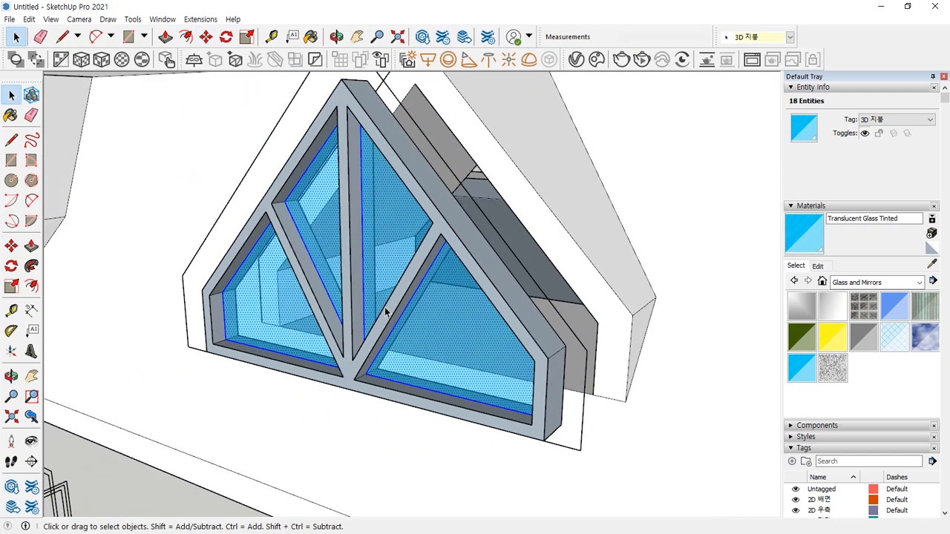
click(475, 249)
right_click(470, 242)
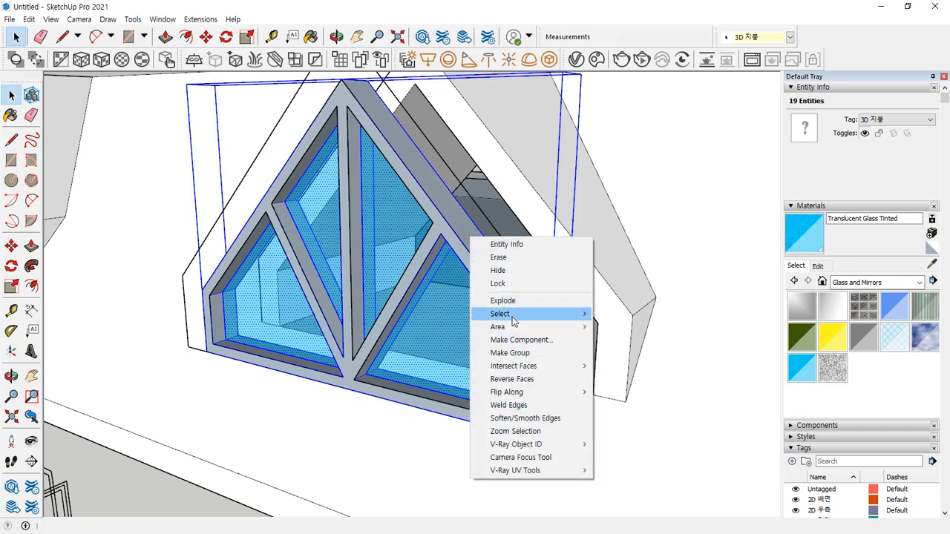
click(512, 354)
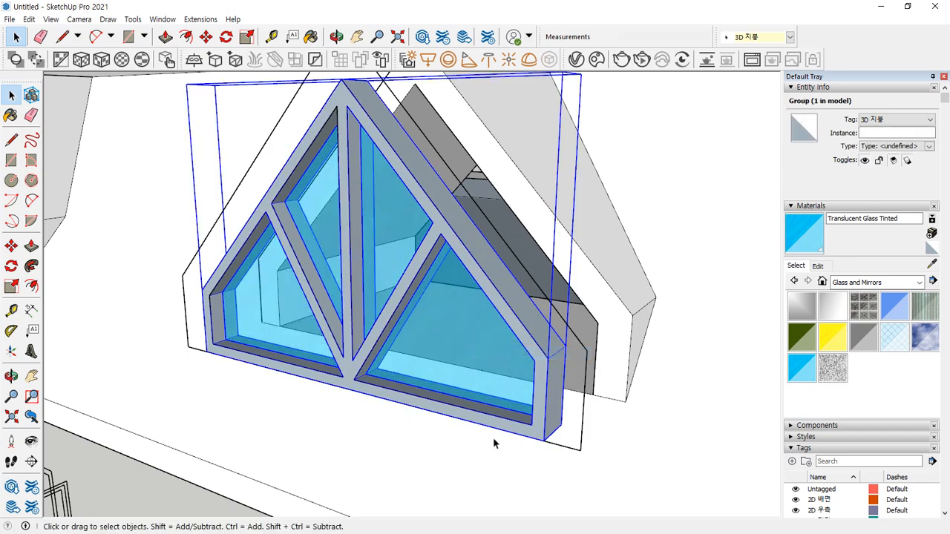
- Move the window group by its lower right corner onto the dormer opening's lower right corner
key(m)
click(542, 443)
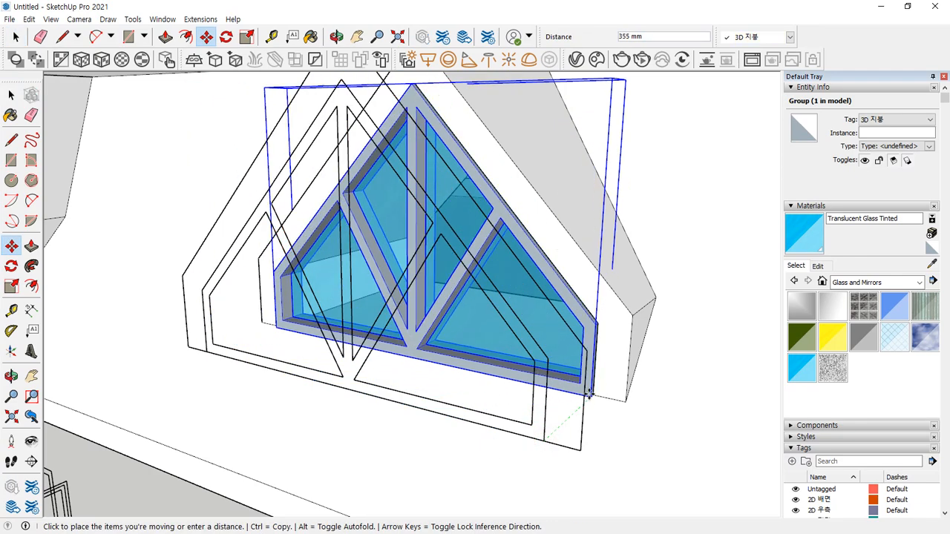
click(592, 392)
scroll(295, 306, up, 3)
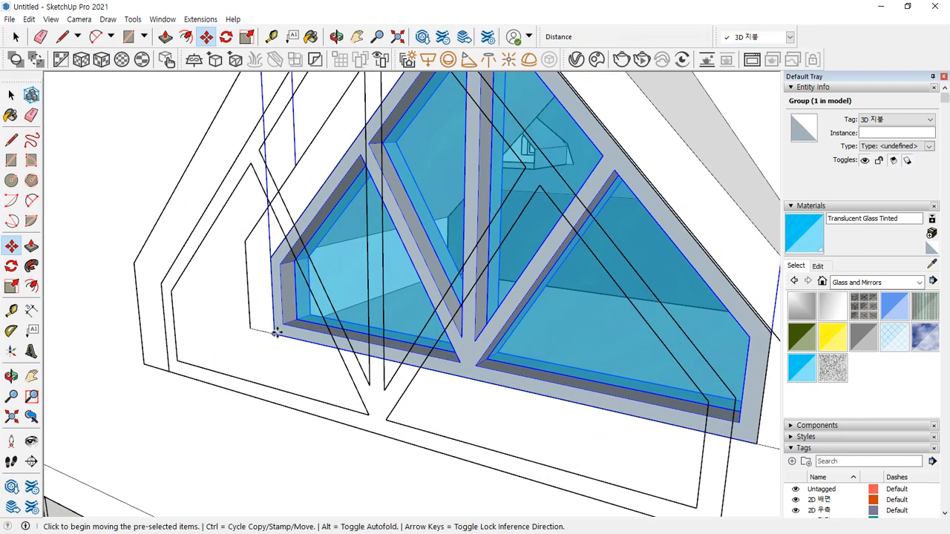
click(277, 331)
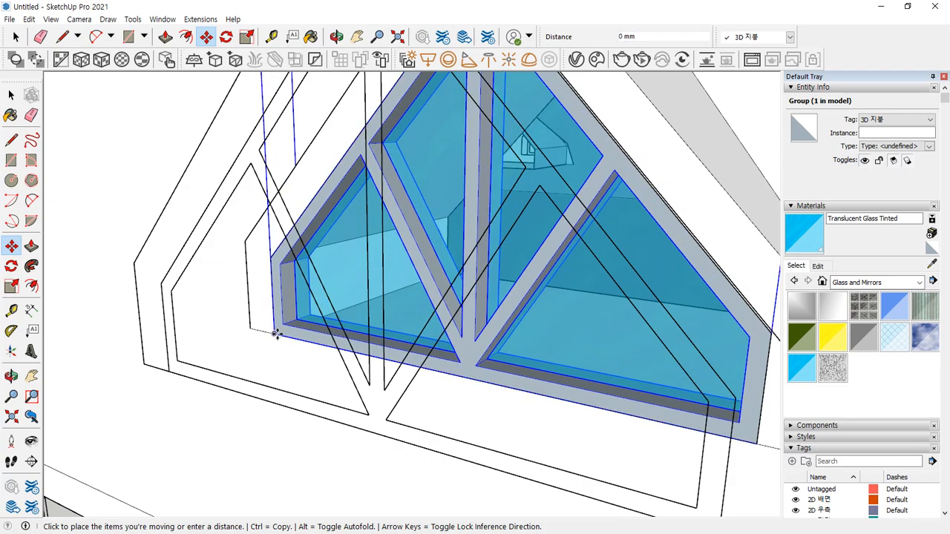
click(275, 334)
- Recess the window group about 69 mm into the dormer opening along the green axis
mouse_move(350, 359)
middle_down()
mouse_move(146, 332)
mouse_move(346, 358)
middle_up()
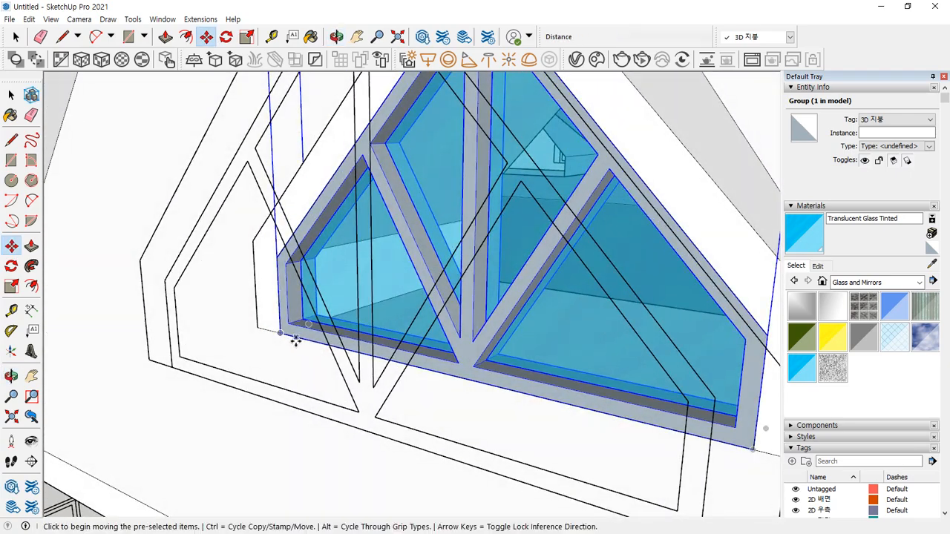
scroll(300, 341, up, 2)
click(276, 330)
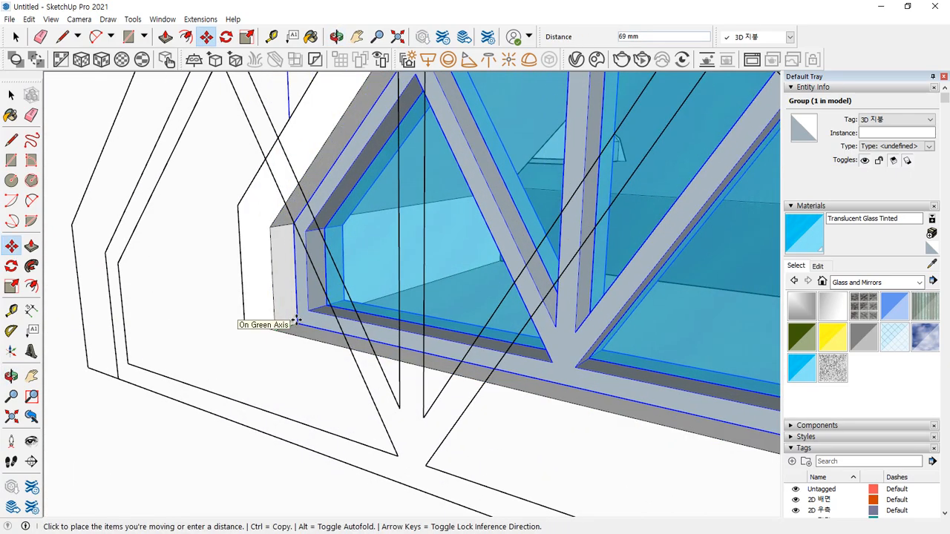
click(296, 321)
- Copy the window group about 3267 mm to the neighbouring dormer, matching the openings' lower corners
middle_drag(299, 355, 502, 386)
middle_drag(385, 354, 246, 219)
scroll(367, 378, up, 3)
middle_drag(368, 377, 233, 346)
click(379, 385)
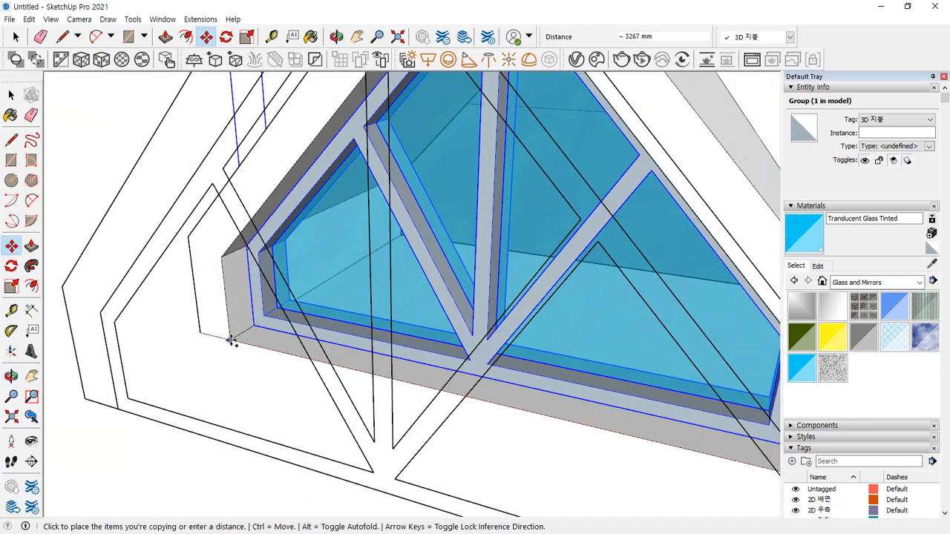
click(231, 340)
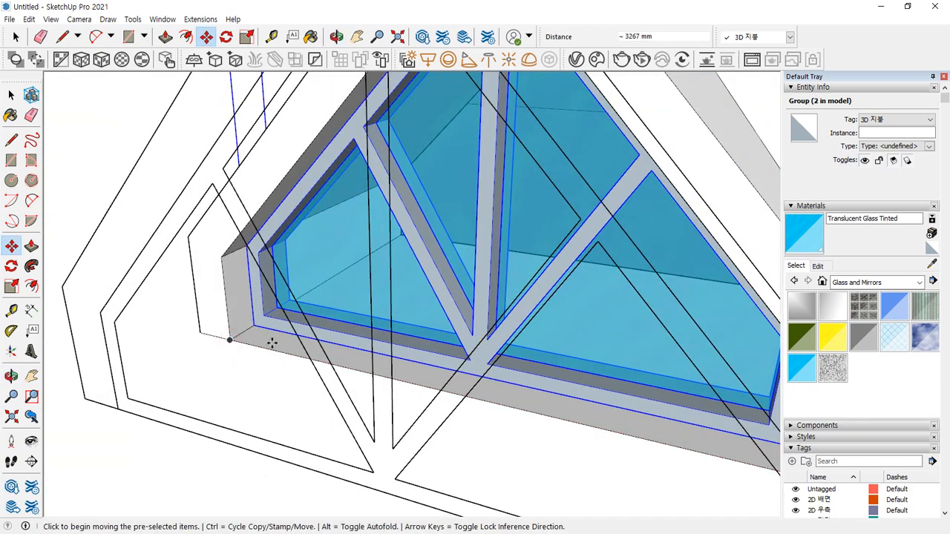
- Paste another copy of the window group at the lower right corner of the dormer on the adjoining roof side
scroll(252, 335, down, 6)
middle_drag(250, 334, 603, 297)
scroll(276, 359, down, 3)
scroll(337, 377, up, 2)
key(ctrl+v)
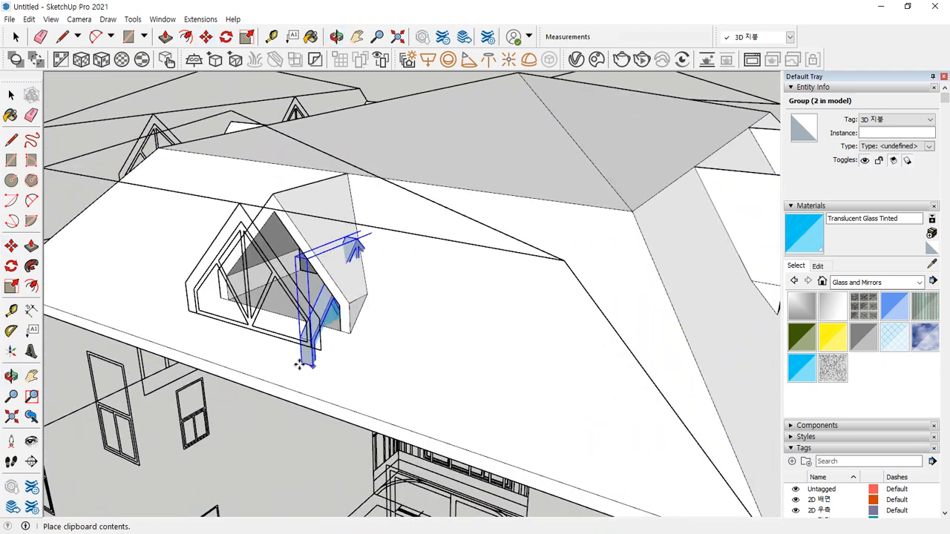
click(349, 332)
- Rotate the pasted window group 90 degrees about its lower corner to face the dormer's front
scroll(350, 332, up, 2)
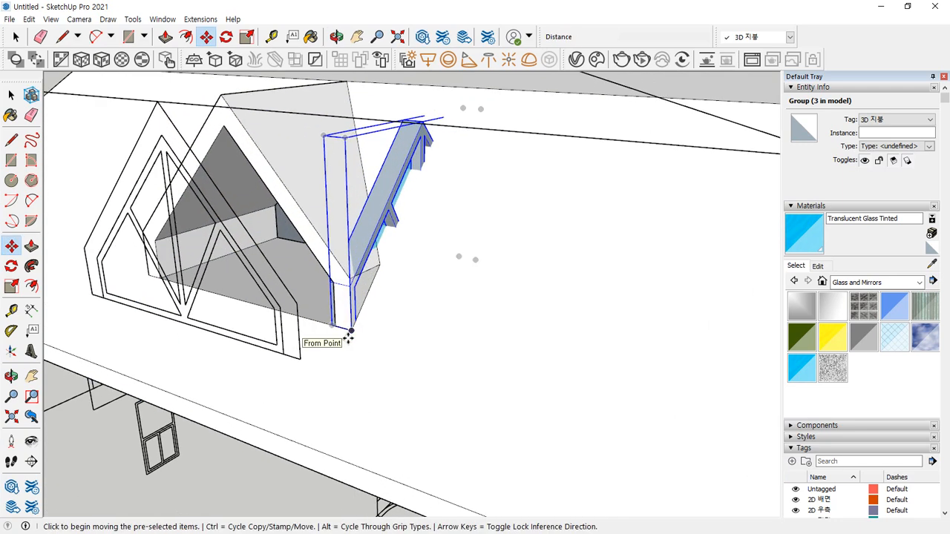
key(q)
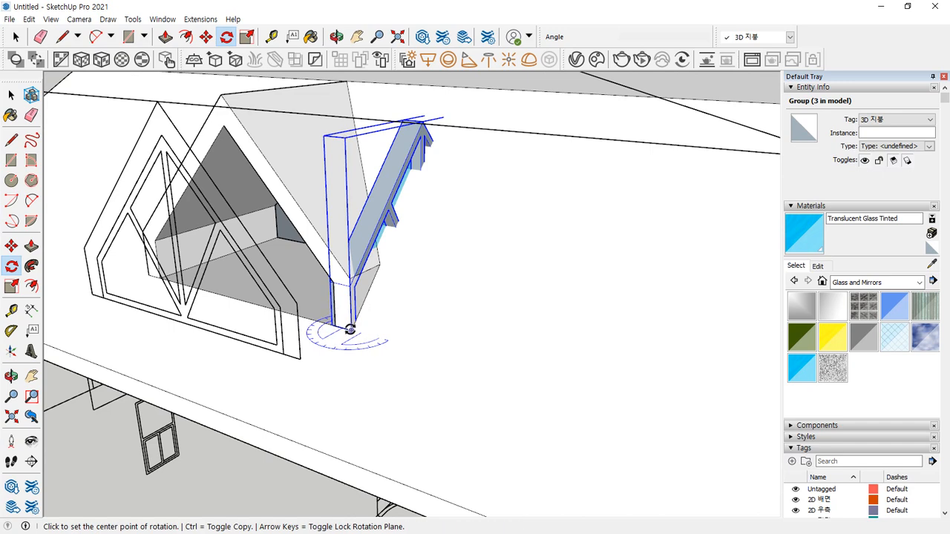
click(350, 330)
click(326, 348)
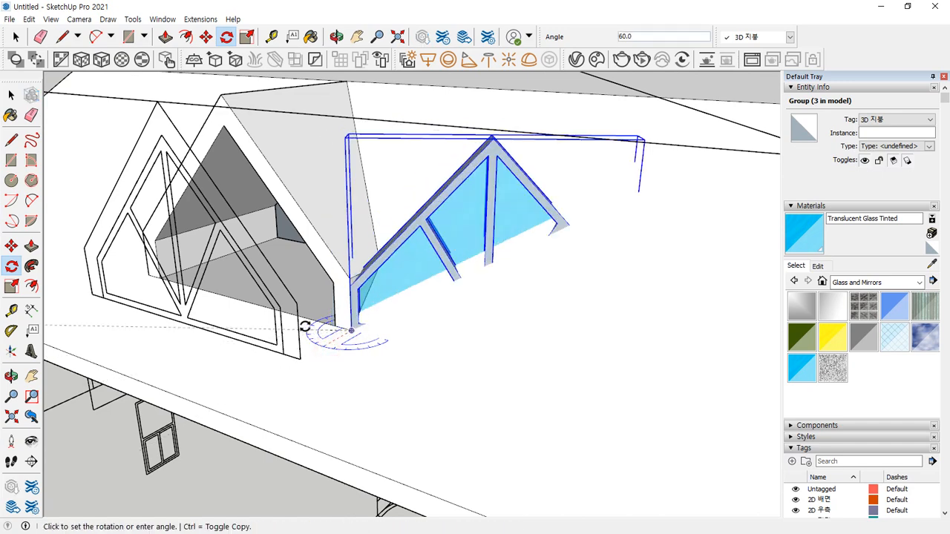
click(303, 314)
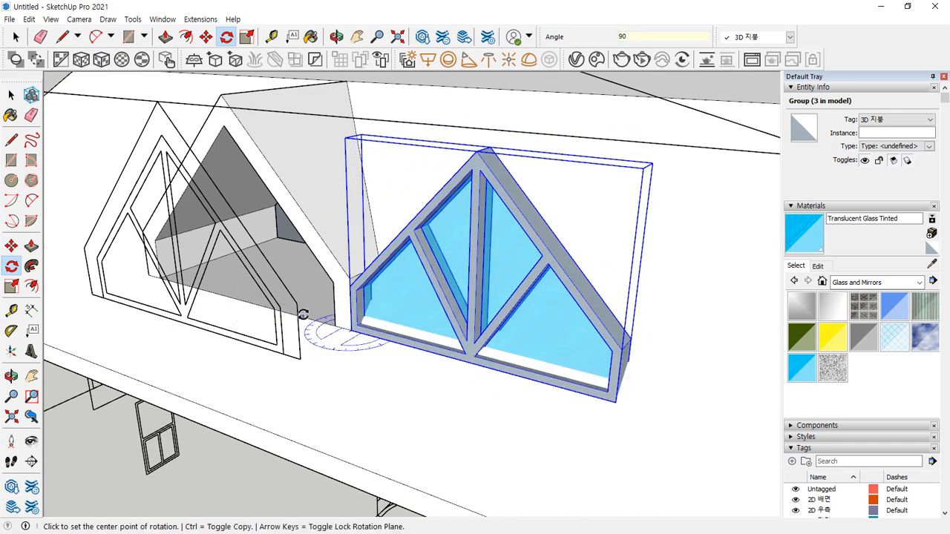
- Move the rotated window group to the dormer opening's lower left corner and recess it about 57 mm into the opening
scroll(322, 329, up, 4)
key(m)
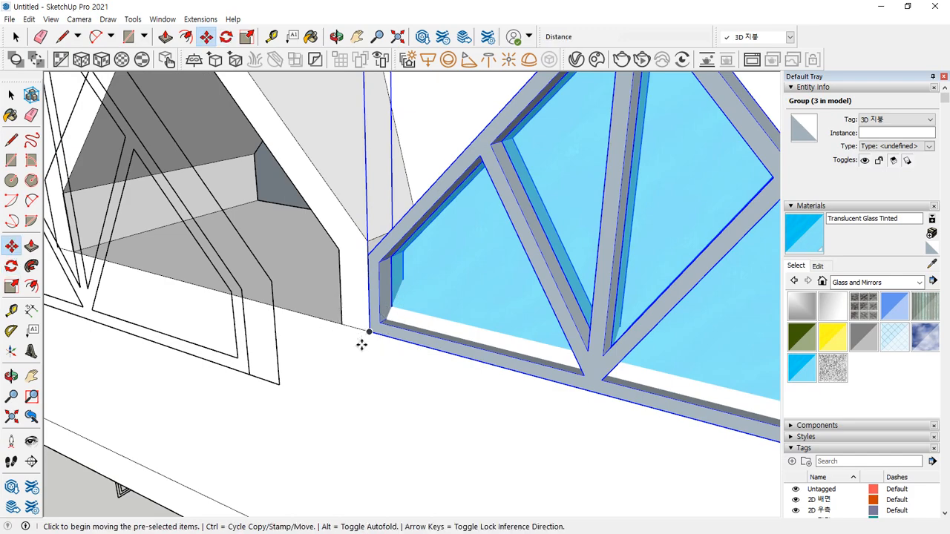
click(367, 331)
middle_drag(195, 318, 222, 319)
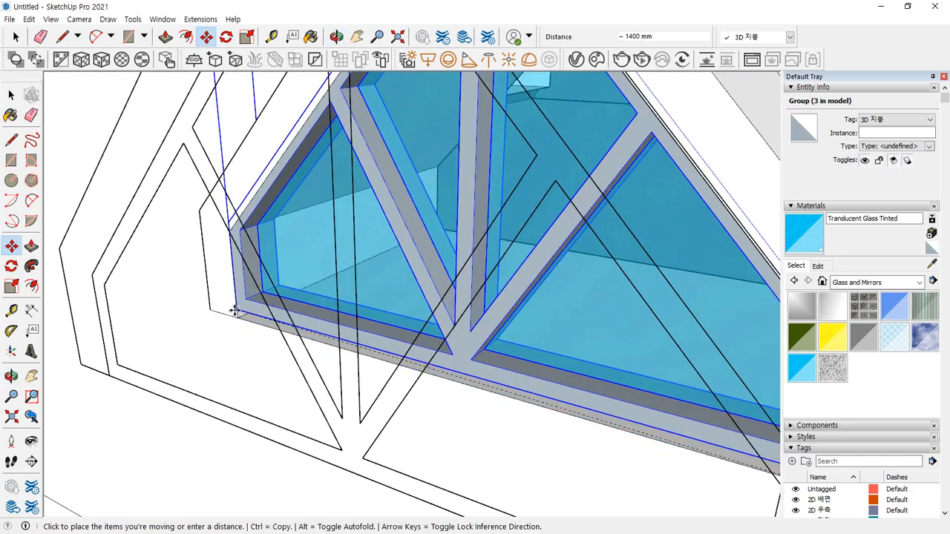
click(239, 317)
click(239, 319)
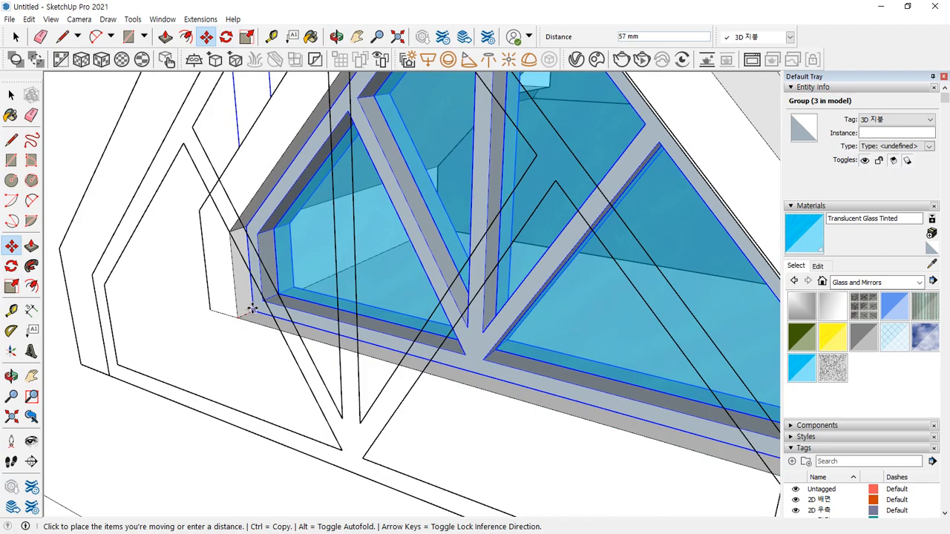
click(253, 310)
- Paste another copy of the window group at the lower right corner of the empty dormer opening on the next roof side
scroll(240, 320, down, 6)
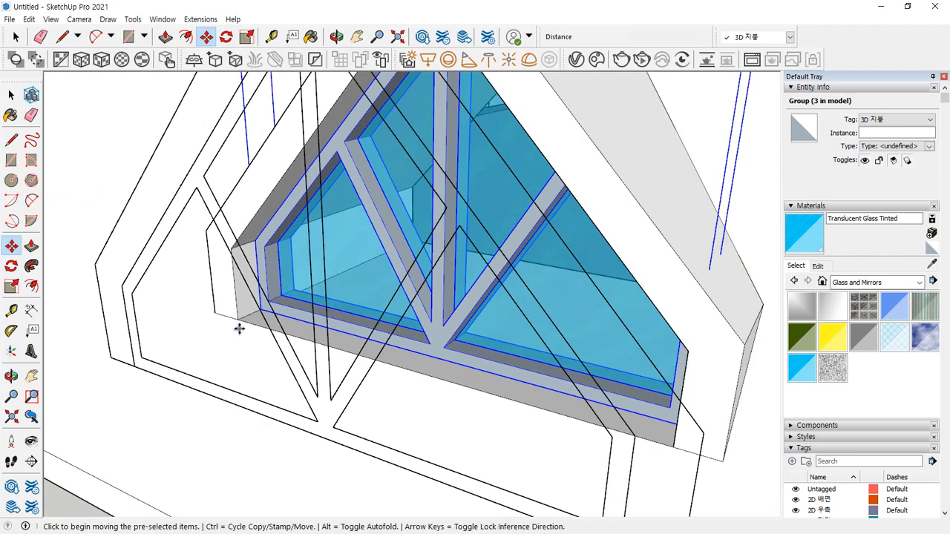
middle_drag(174, 329, 637, 336)
scroll(149, 361, down, 2)
shift+middle_drag(87, 368, 505, 362)
scroll(223, 314, up, 7)
middle_drag(223, 317, 310, 331)
key(ctrl+v)
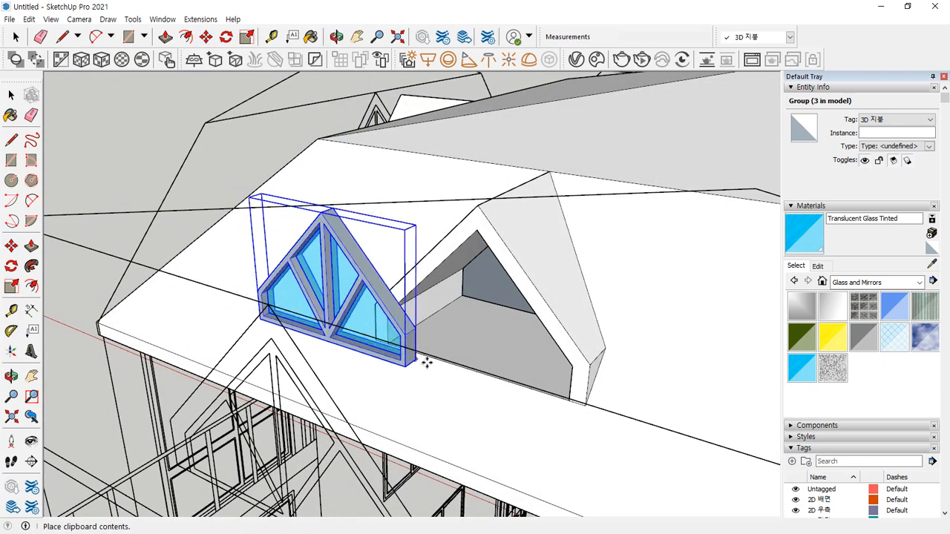
click(566, 399)
scroll(566, 401, up, 5)
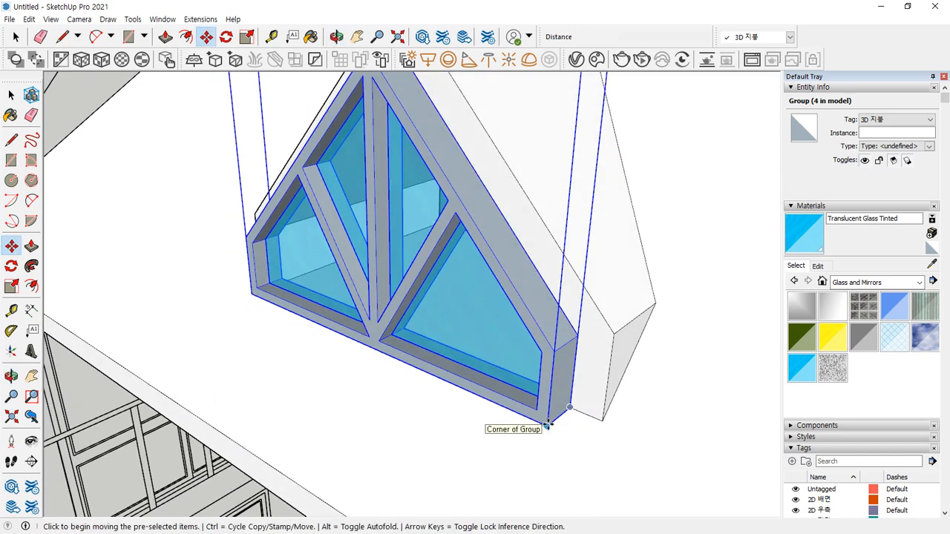
- Rotate the pasted window group half a turn about its lower left corner so its front faces outward
click(547, 424)
key(Escape)
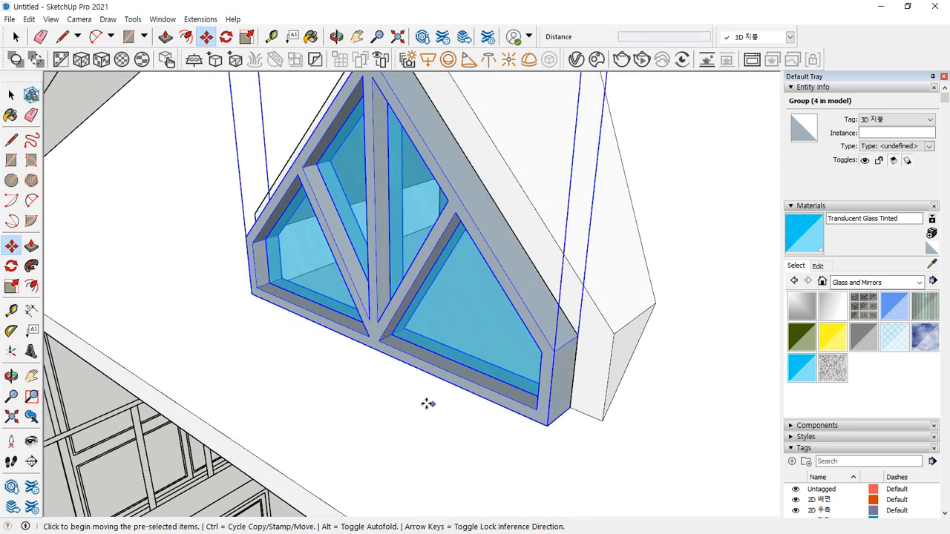
key(q)
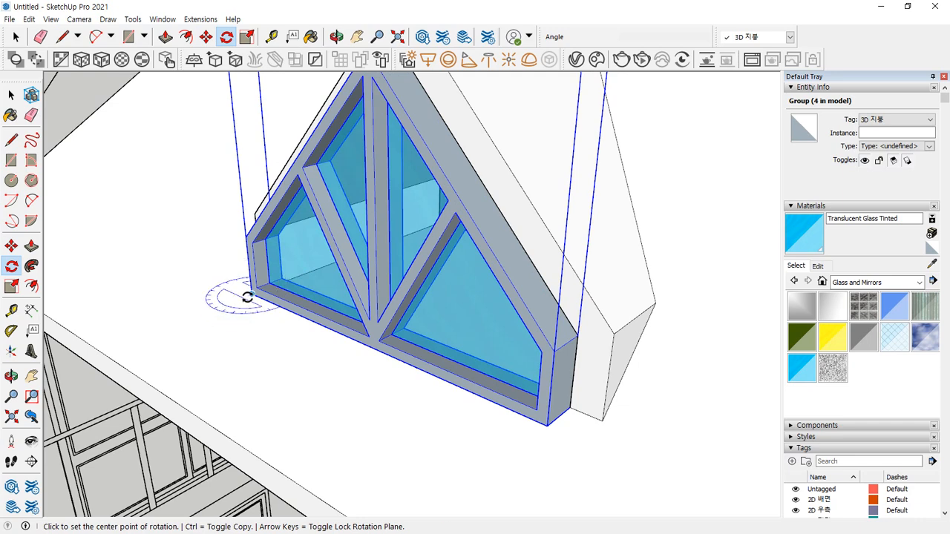
click(252, 294)
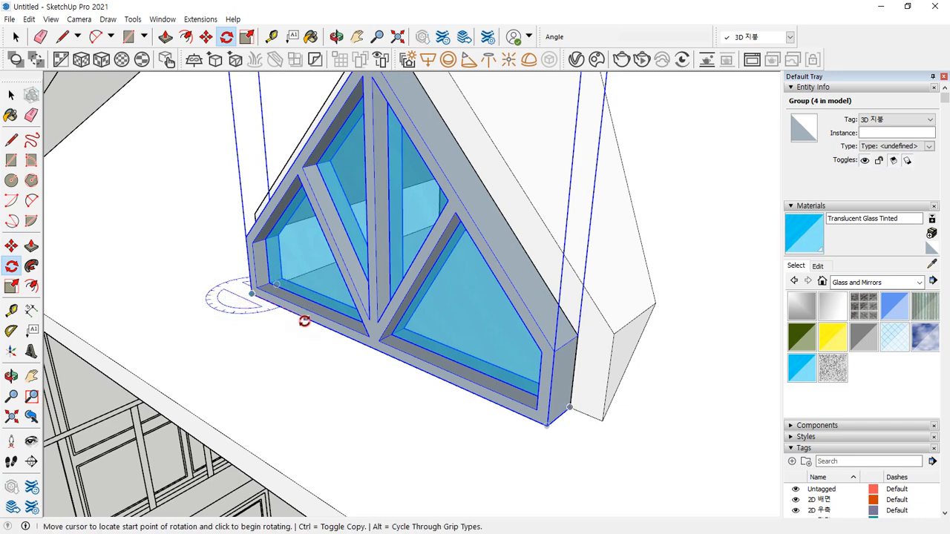
click(304, 319)
click(254, 327)
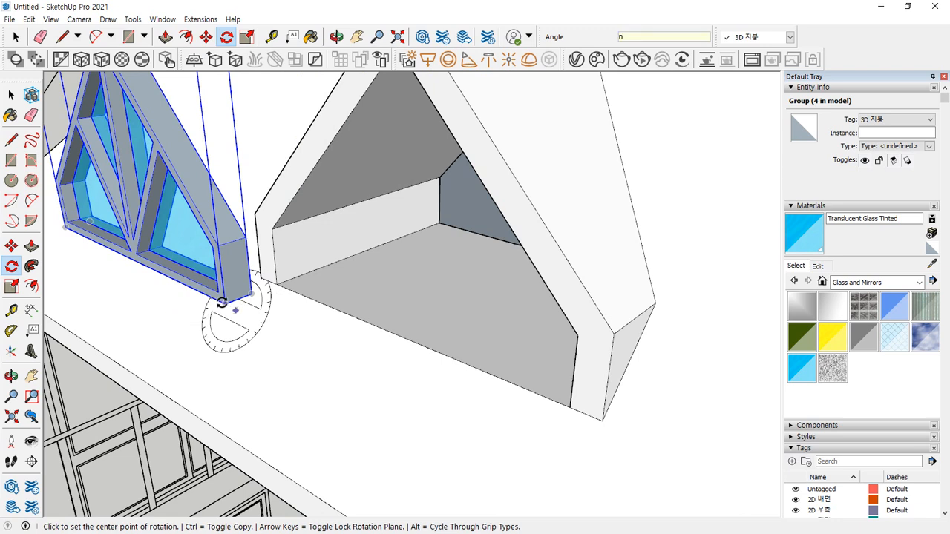
- Move the window group about 1322 mm onto the dormer opening's lower right corner and recess it about 100 mm inward
key(space)
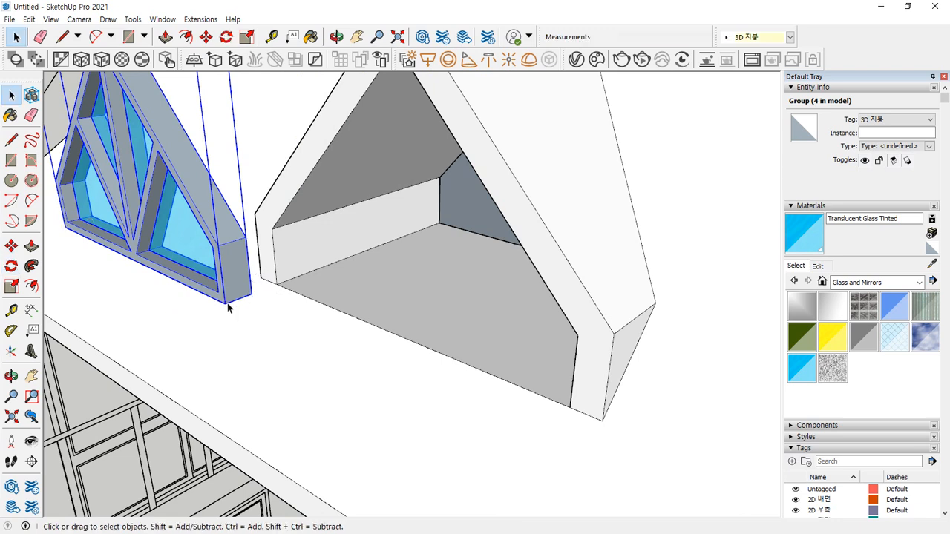
key(m)
click(226, 305)
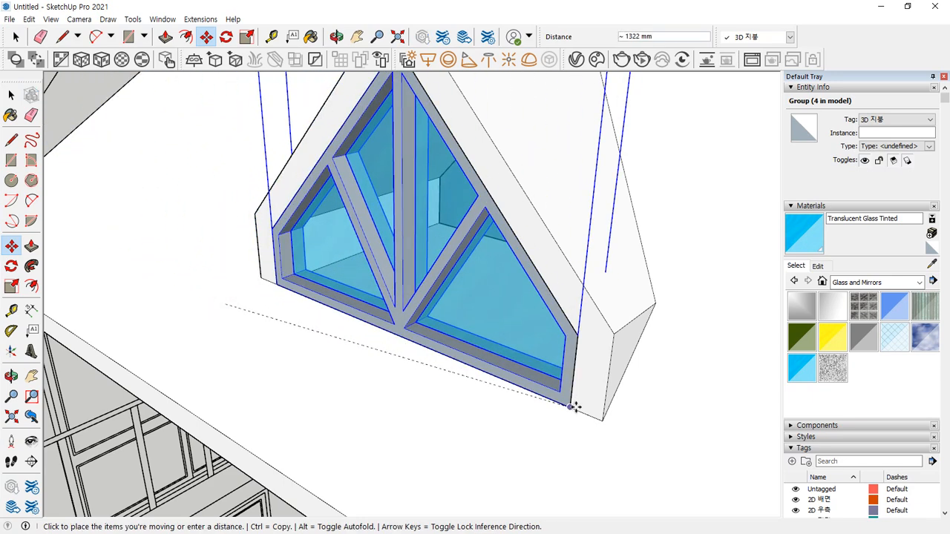
click(573, 408)
click(280, 287)
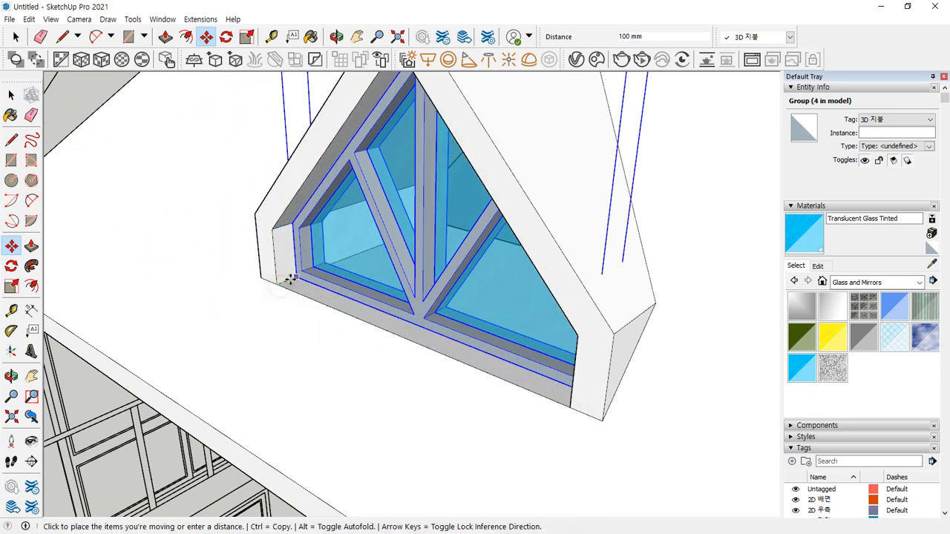
click(290, 283)
- Copy the recessed window group along the red axis into the neighbouring dormer opening on the same roof side
scroll(371, 365, down, 5)
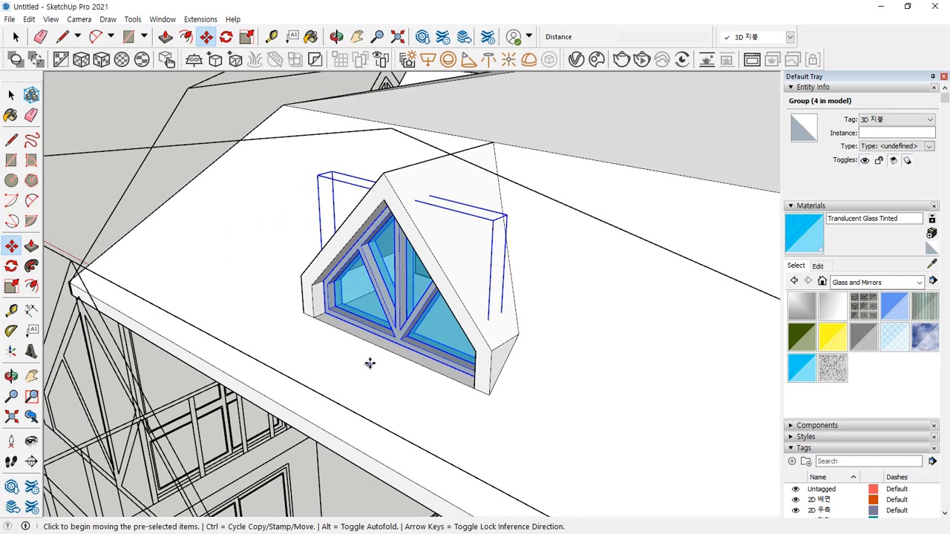
scroll(369, 312, up, 5)
scroll(215, 256, up, 5)
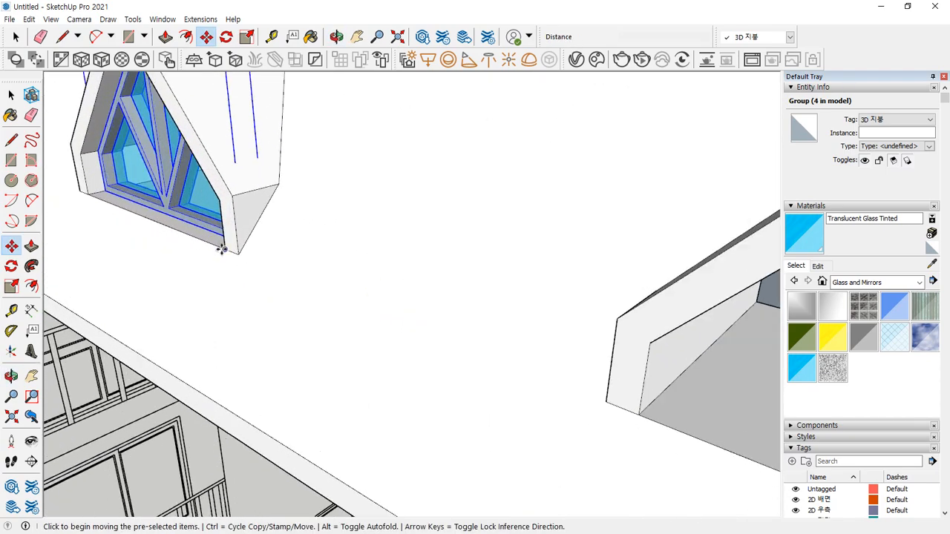
click(239, 254)
key(ctrl)
scroll(452, 362, down, 3)
scroll(555, 394, up, 5)
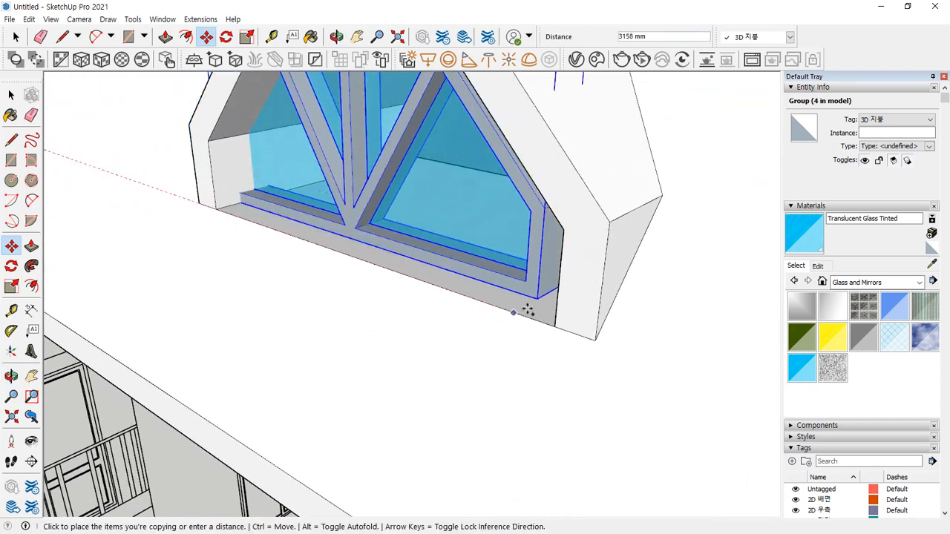
click(556, 326)
- Paste another copy of the window group beside the empty dormer opening on the remaining roof side
scroll(244, 212, down, 10)
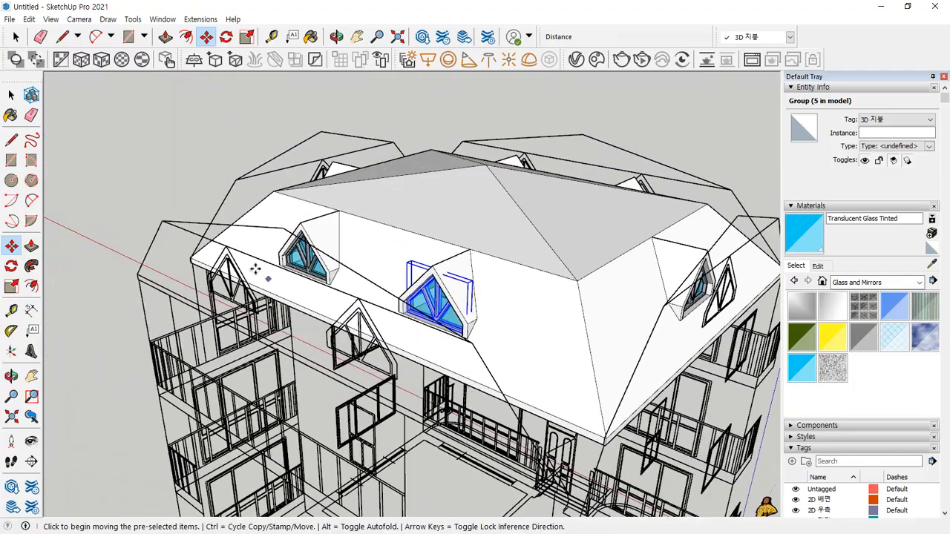
middle_drag(261, 272, 647, 255)
scroll(215, 254, up, 8)
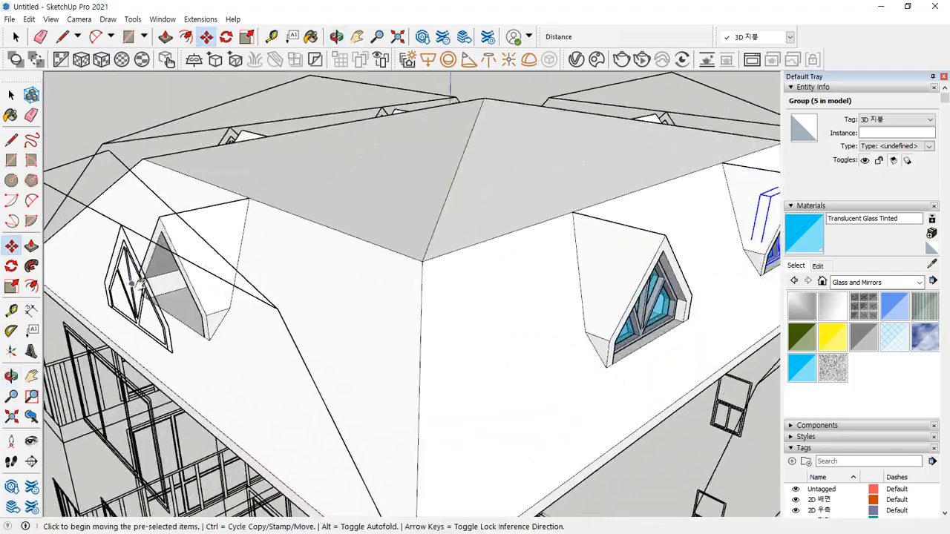
key(ctrl+v)
scroll(259, 340, up, 5)
middle_drag(259, 339, 329, 338)
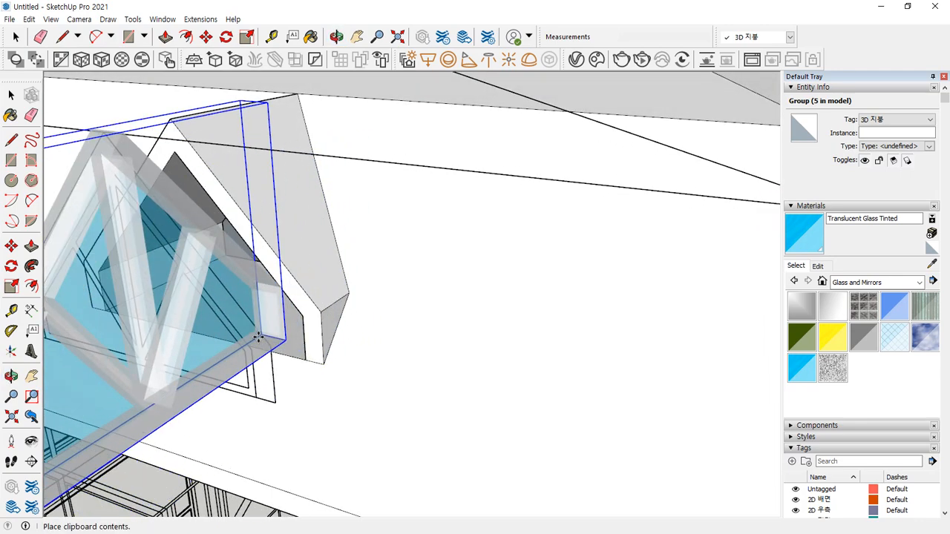
click(259, 338)
scroll(196, 357, down, 1)
scroll(185, 399, down, 3)
scroll(183, 399, up, 4)
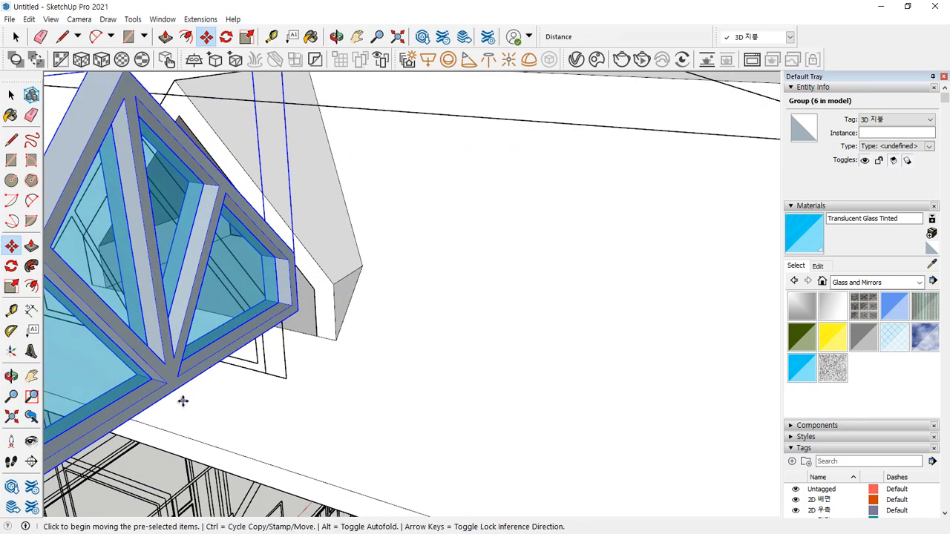
- Rotate the pasted window group 90 degrees about a point on its lower edge to align with the dormer's front
key(q)
click(171, 389)
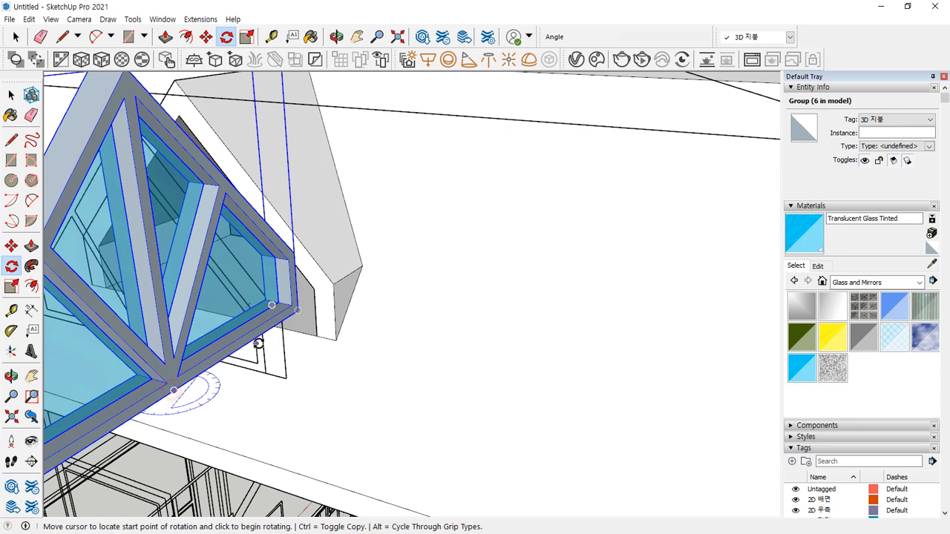
click(298, 311)
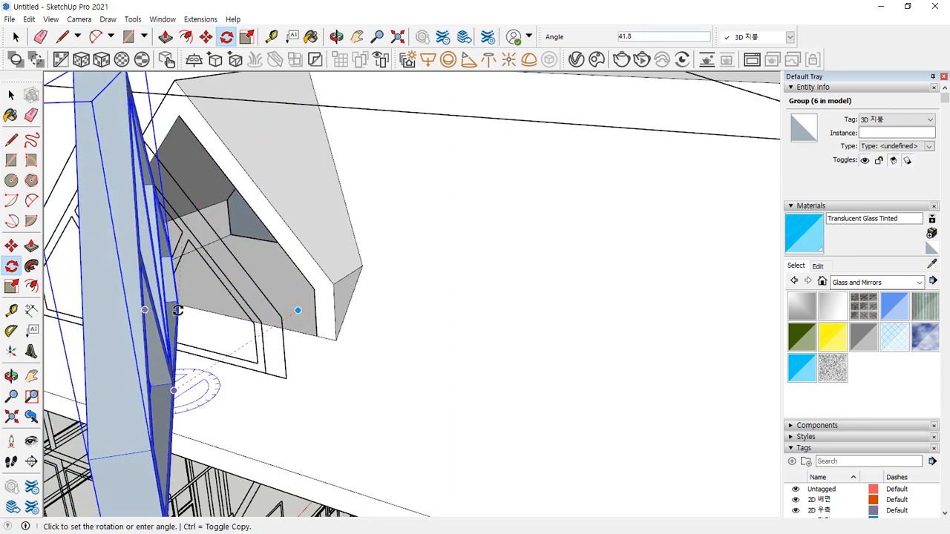
click(177, 311)
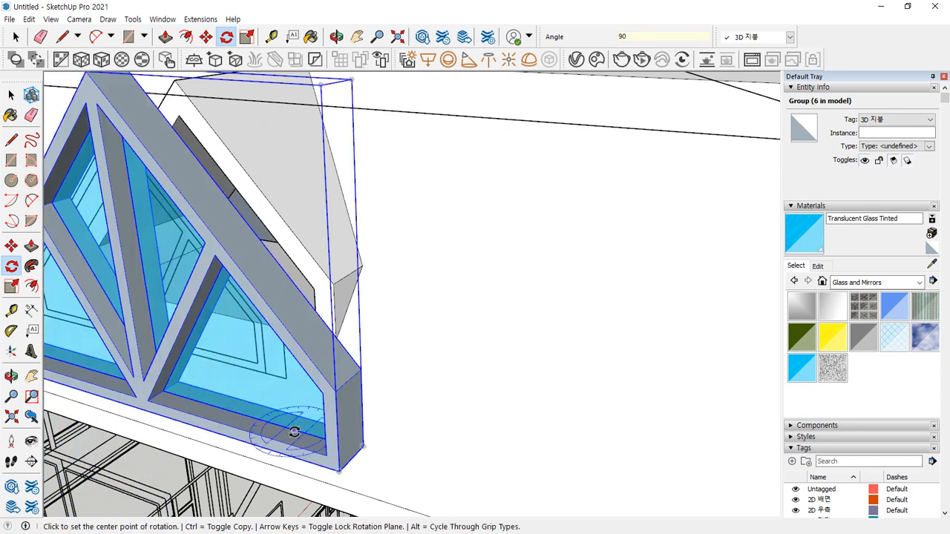
- Move the rotated window group by its lower right corner onto the dormer opening's lower right corner
key(m)
click(342, 472)
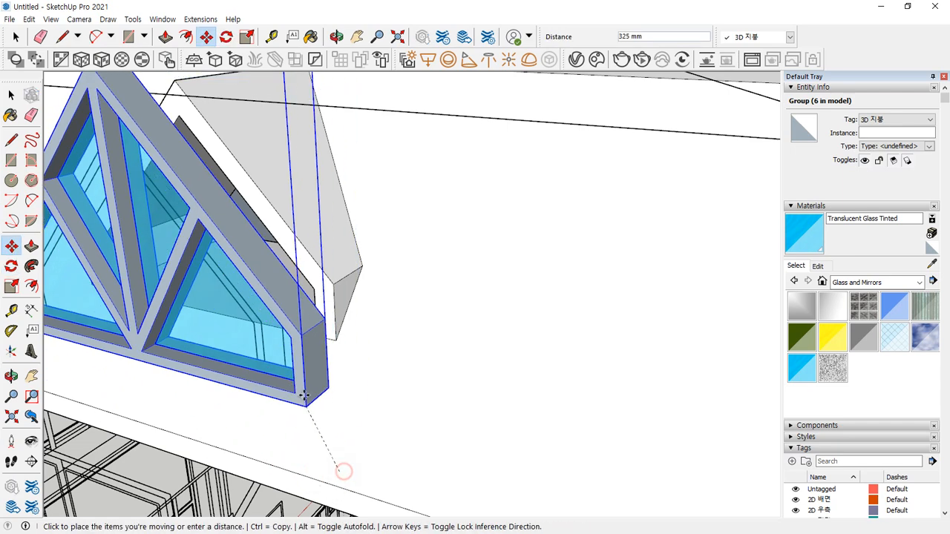
click(308, 318)
click(308, 318)
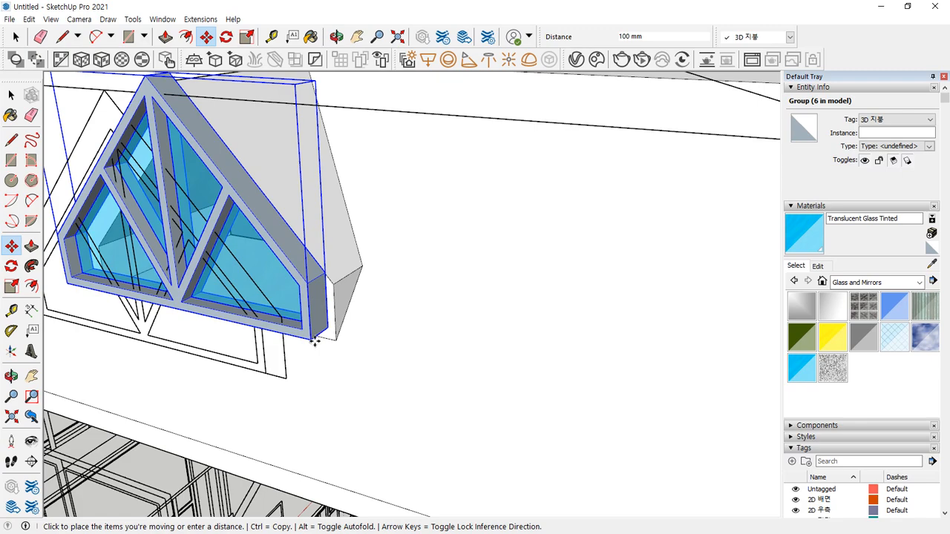
middle_drag(314, 342, 319, 332)
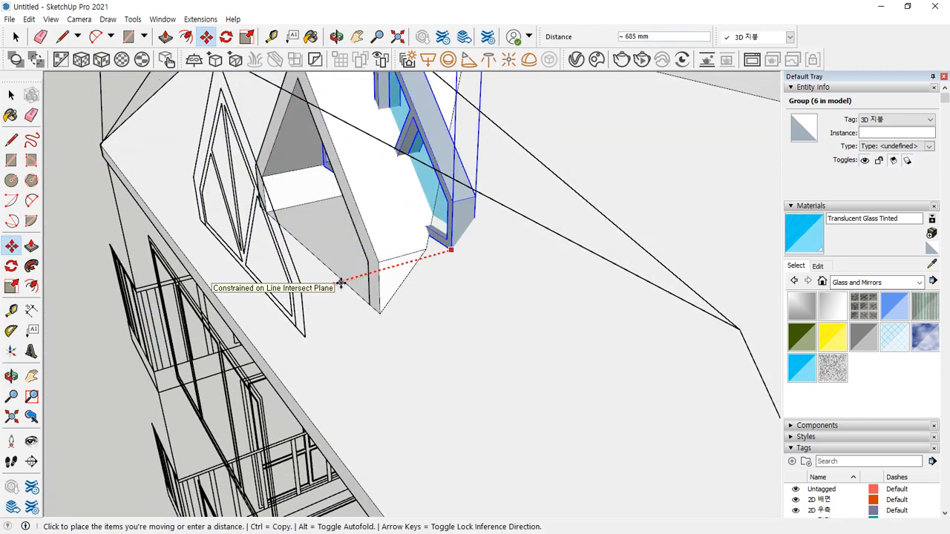
click(340, 283)
click(449, 248)
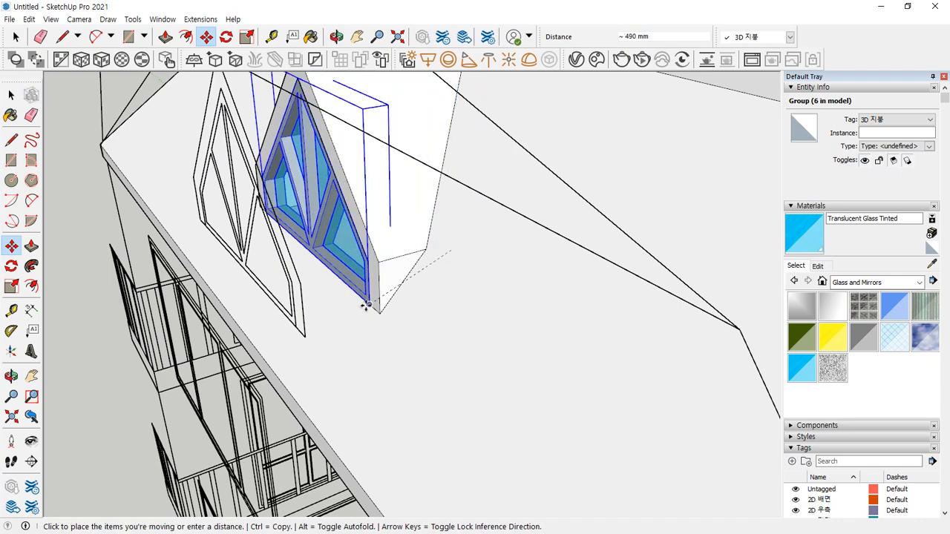
click(364, 308)
- Recess the window group into the dormer opening, moving it perpendicular to the dormer's front from the lower left corner
scroll(242, 183, up, 3)
scroll(243, 183, up, 5)
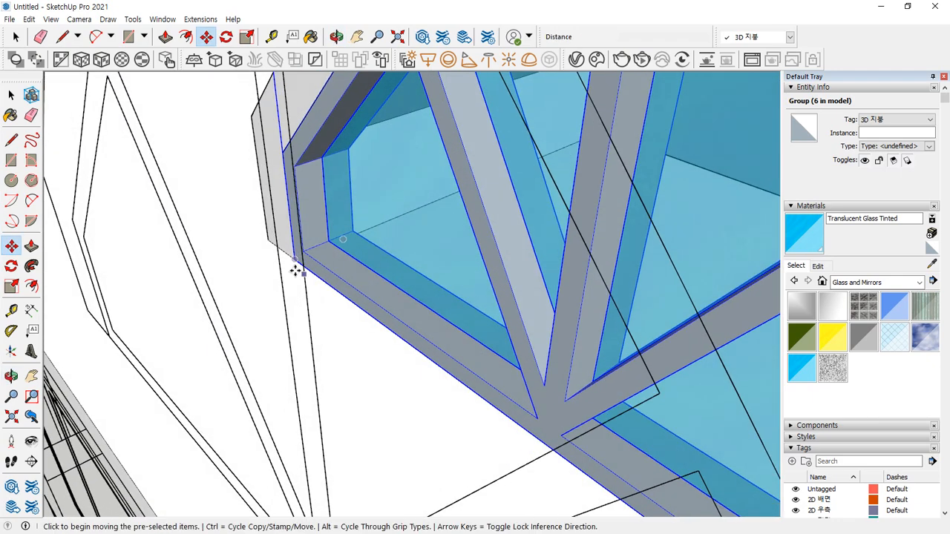
click(297, 253)
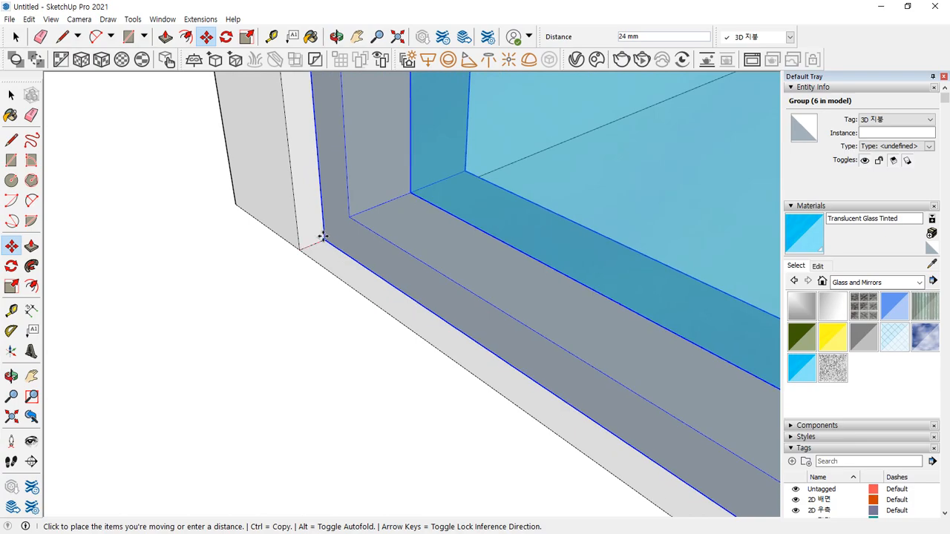
click(354, 230)
- Clear the selection and inspect the dormer windows and the whole building from several sides
scroll(343, 241, down, 10)
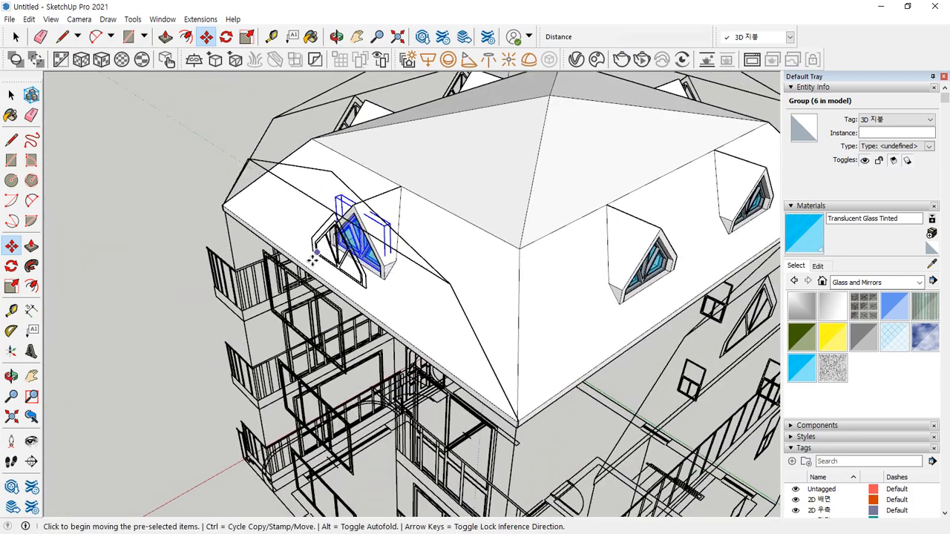
key(space)
click(140, 219)
middle_drag(413, 284, 245, 178)
middle_drag(416, 212, 557, 226)
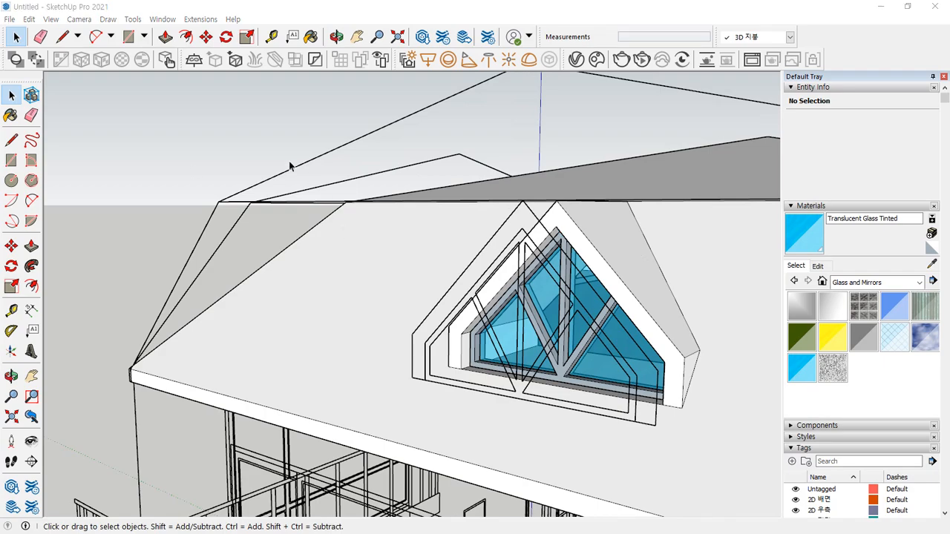
scroll(250, 169, down, 8)
middle_drag(244, 176, 378, 216)
scroll(378, 216, down, 5)
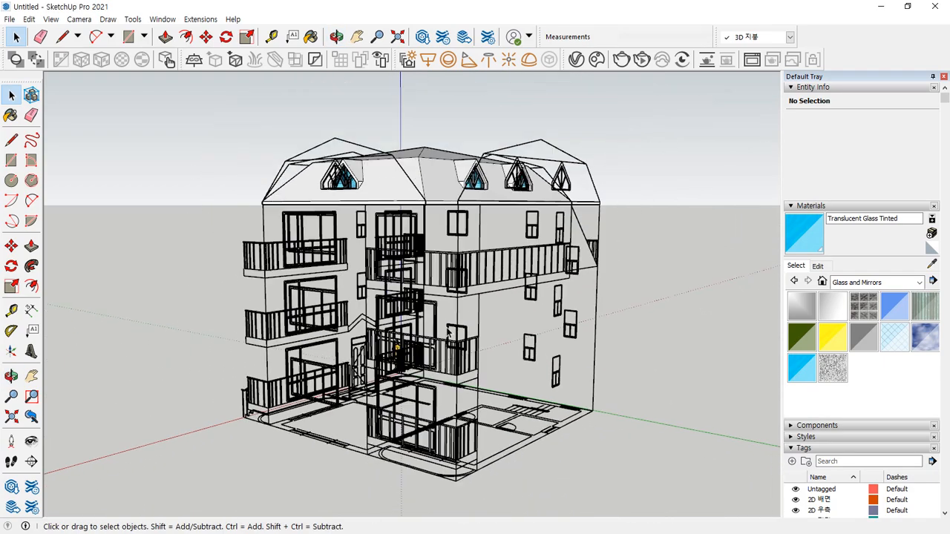
middle_drag(564, 343, 662, 337)
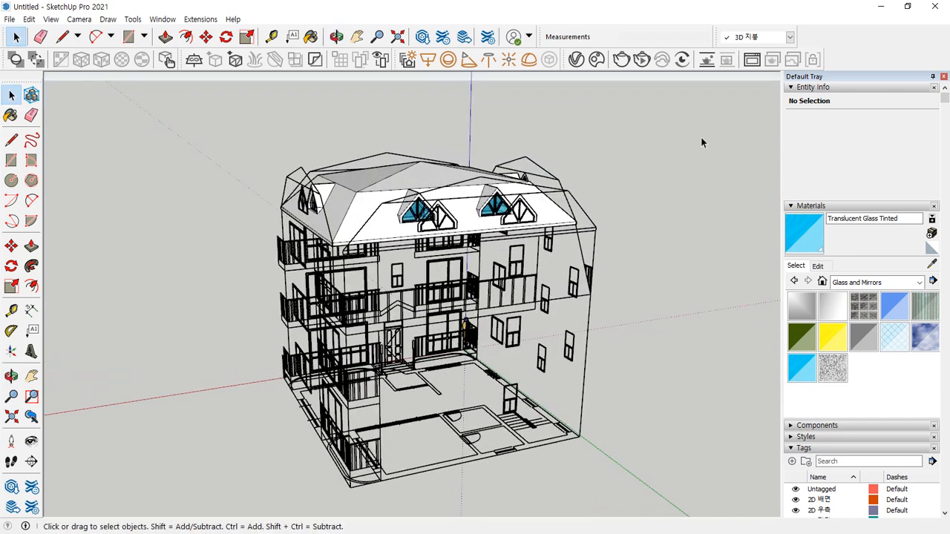
- Add a tag named "3D 벽체" and make it the active tag for new geometry
scroll(820, 291, down, 5)
click(792, 177)
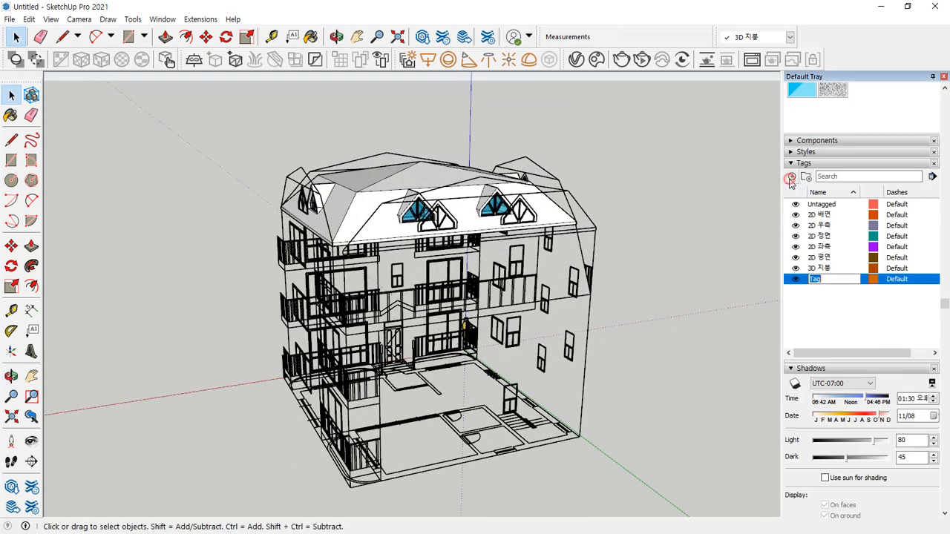
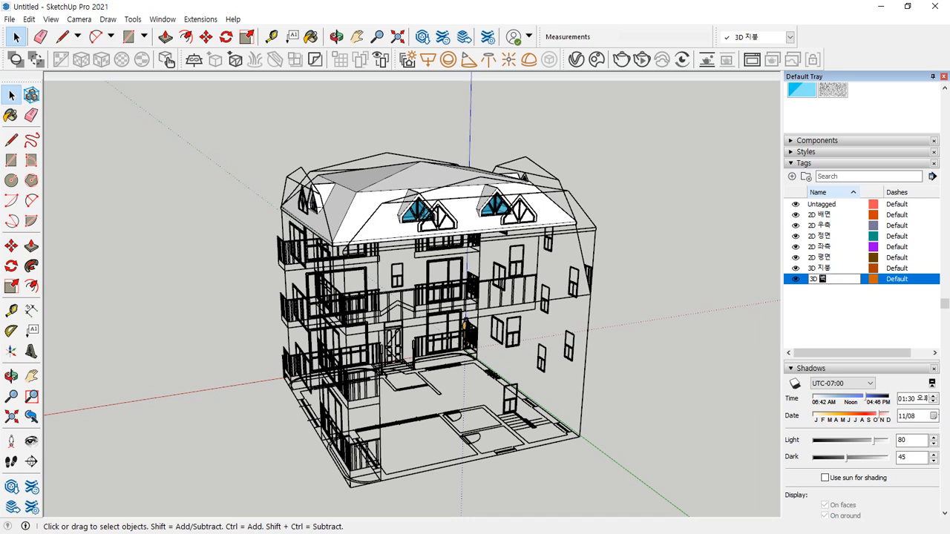
text(3D 벽체)
key(Return)
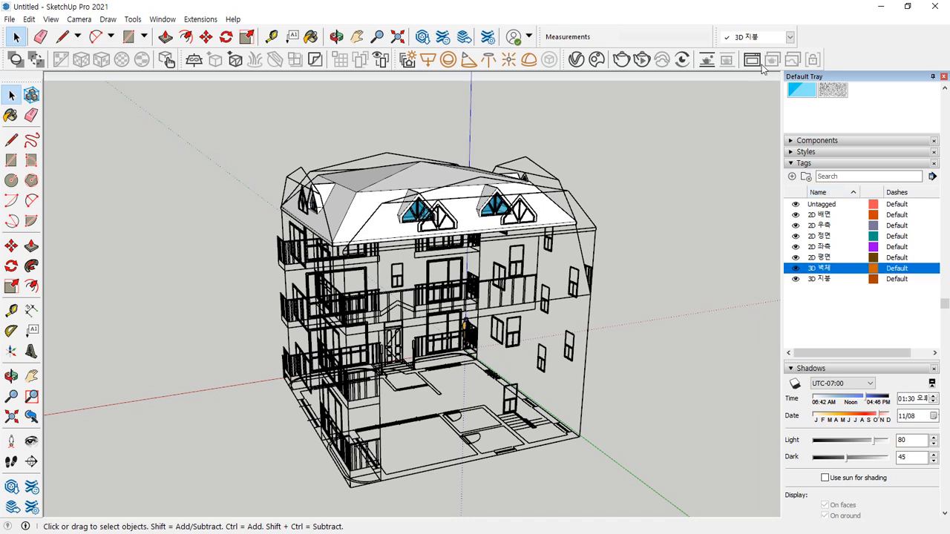
click(790, 37)
click(742, 106)
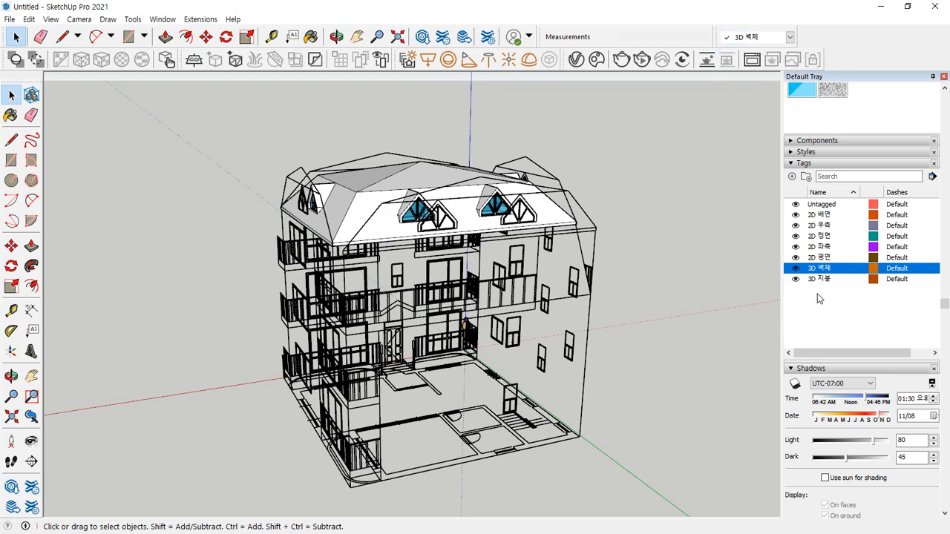
- Hide the tags 3D 지붕, 2D 배면, 2D 우측, 2D 좌측 and 2D 평면, keeping the front elevation 2D 정면
click(795, 279)
middle_drag(706, 293, 663, 326)
scroll(387, 343, up, 6)
middle_drag(481, 338, 626, 342)
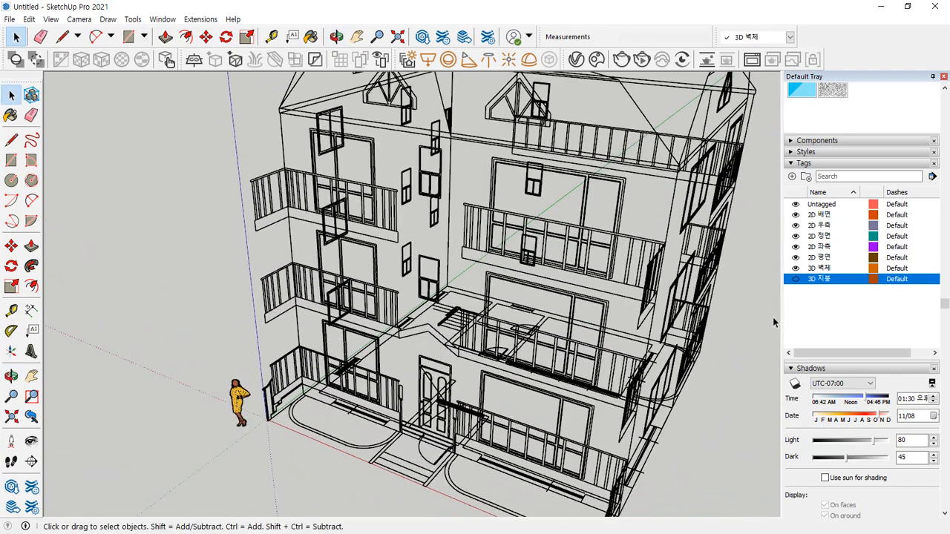
click(795, 216)
click(795, 226)
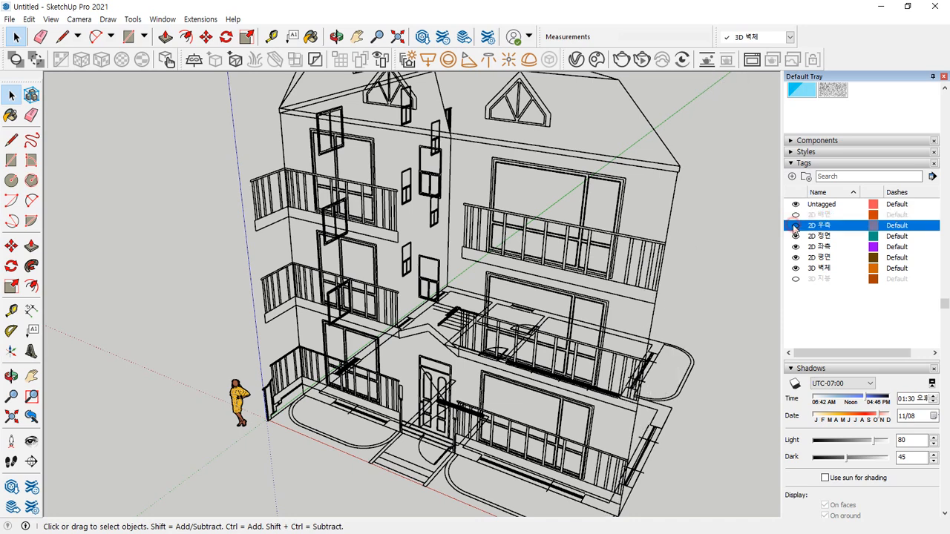
click(795, 247)
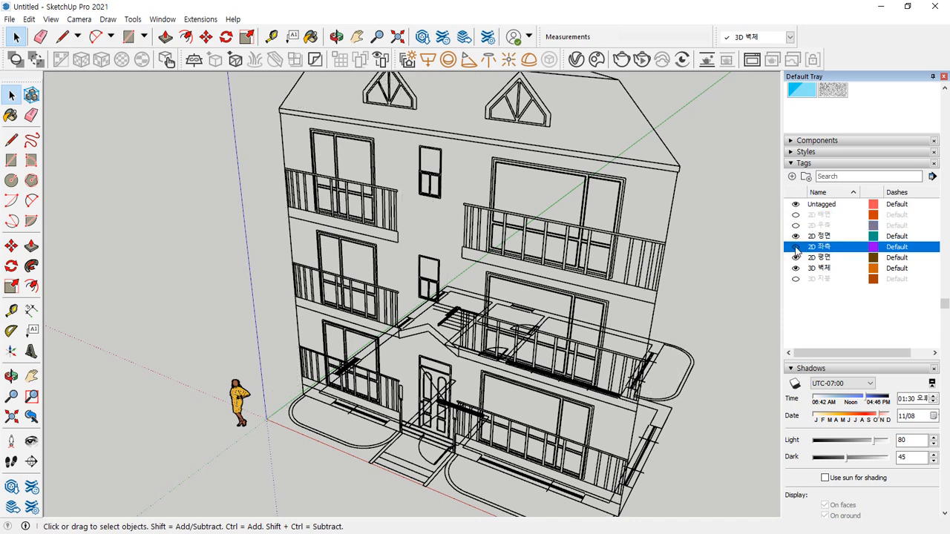
click(795, 258)
- Draw the front wall as a 10150 x 8880 mm rectangle from the elevation's lower right corner to the upper left corner below the eaves
middle_drag(577, 307, 555, 296)
mouse_move(640, 461)
middle_down()
mouse_move(639, 448)
mouse_move(623, 451)
middle_up()
scroll(639, 460, up, 2)
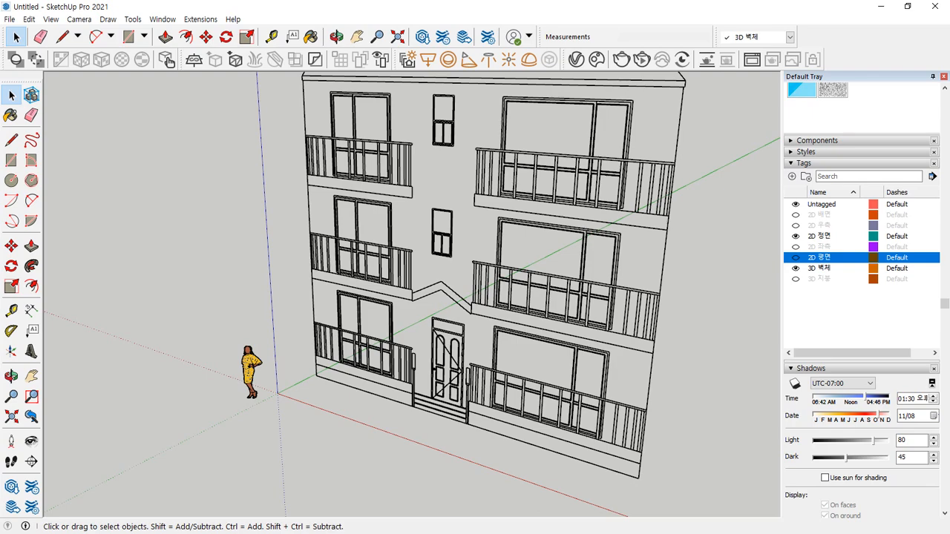
key(r)
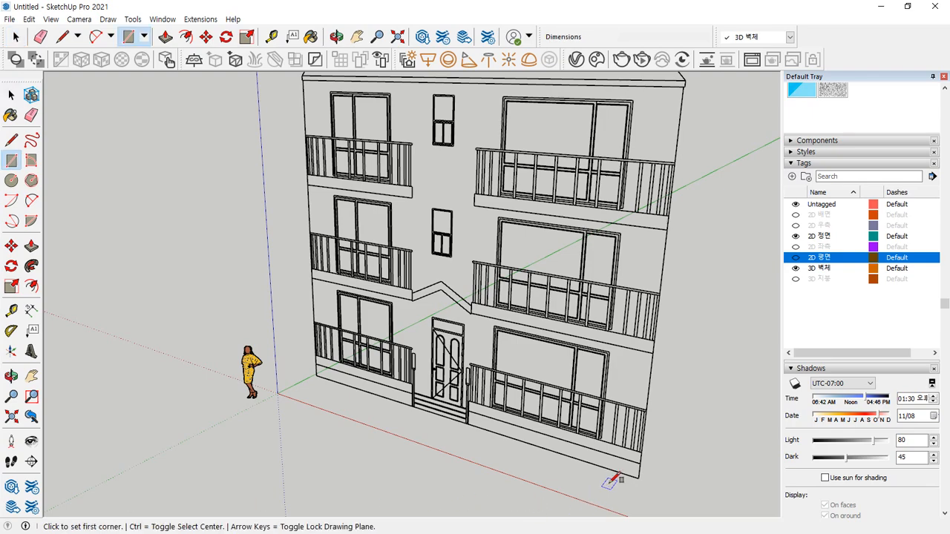
click(640, 475)
scroll(475, 272, down, 3)
scroll(330, 176, up, 4)
scroll(327, 176, up, 3)
click(294, 169)
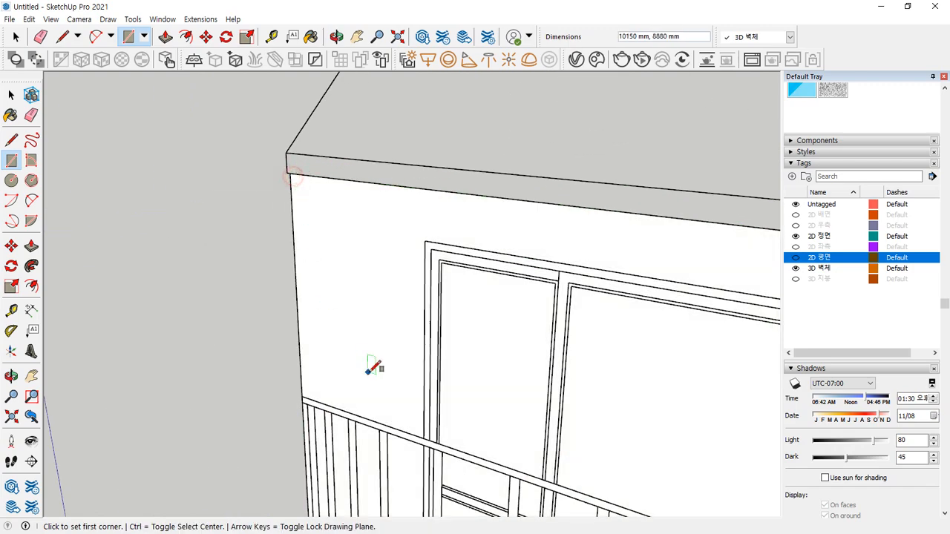
- Draw a 2250 x 2000 mm rectangle over the outline of the top floor's left balcony window
middle_drag(356, 360, 312, 230)
scroll(316, 234, down, 3)
middle_drag(445, 403, 289, 377)
scroll(278, 381, up, 4)
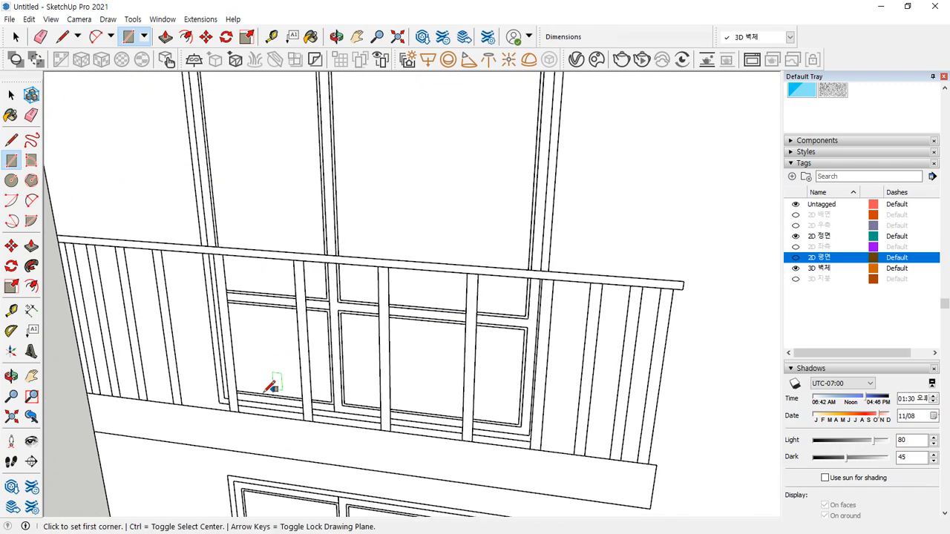
drag(622, 476, 571, 445)
key(Escape)
click(211, 405)
scroll(363, 279, down, 3)
shift+middle_drag(444, 227, 381, 368)
click(481, 201)
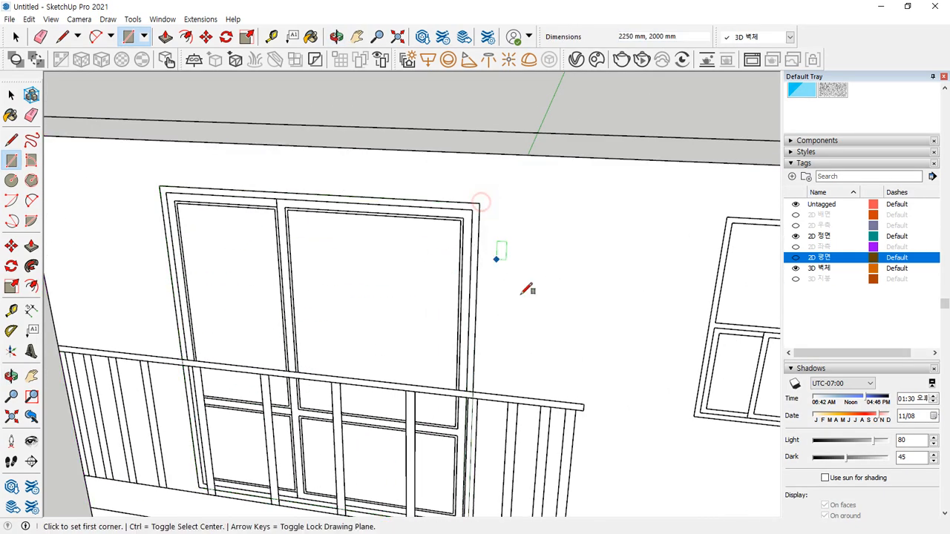
- Draw a rectangle over the top floor's small central window, from its lower left to its upper right corner
scroll(520, 289, down, 3)
scroll(503, 365, up, 4)
click(511, 379)
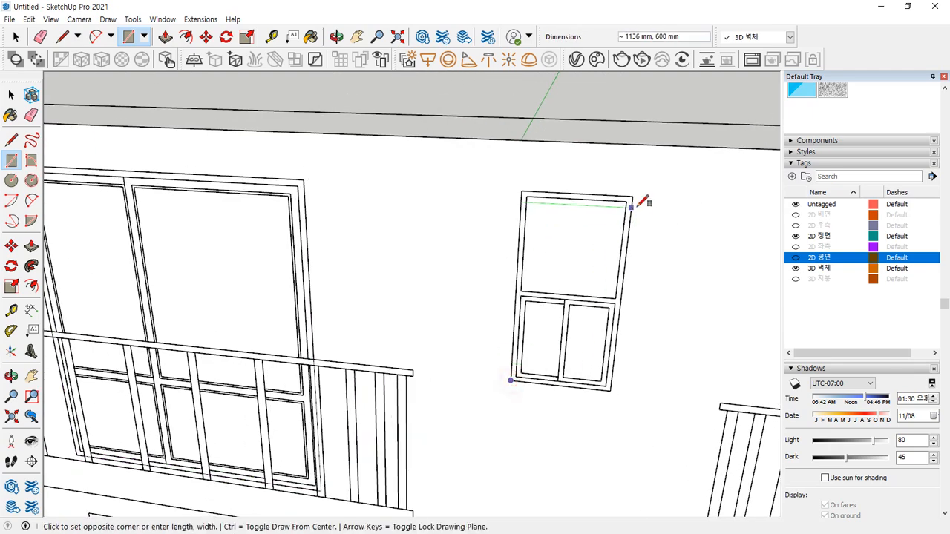
click(636, 193)
- Draw a rectangle over the top floor's wide right balcony window, from its lower right to its upper left corner
scroll(646, 223, down, 3)
shift+middle_drag(651, 304, 308, 276)
scroll(657, 421, up, 2)
scroll(628, 431, up, 1)
click(622, 429)
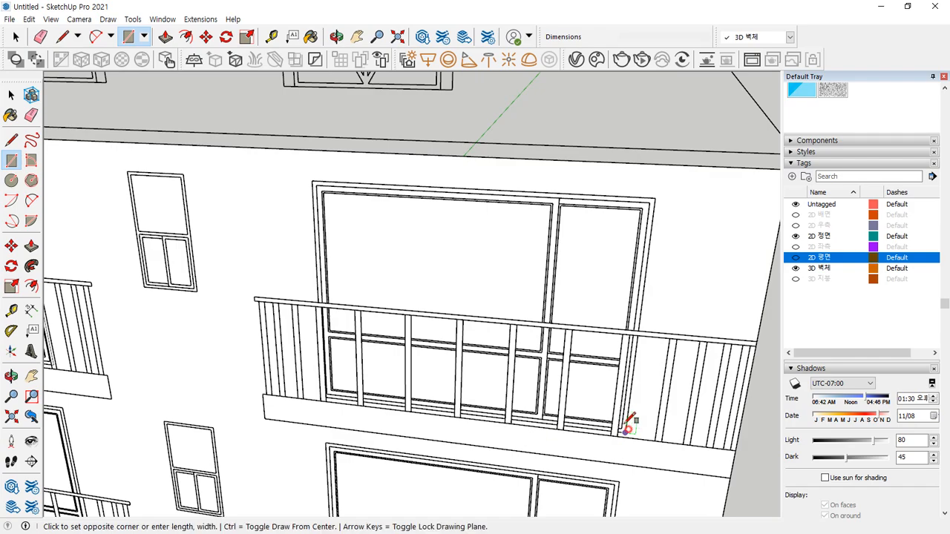
click(314, 181)
- Copy the top floor's two balcony window faces down to the floor below and repeat the copy with *2 for the ground floor
scroll(334, 234, down, 3)
shift+middle_drag(240, 223, 340, 215)
key(space)
click(220, 219)
ctrl+click(520, 220)
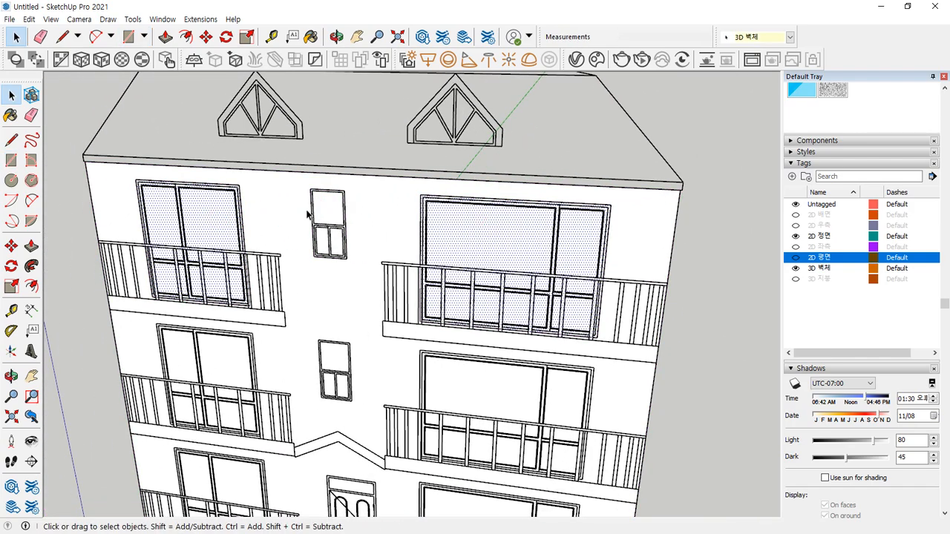
scroll(222, 179, up, 5)
key(m)
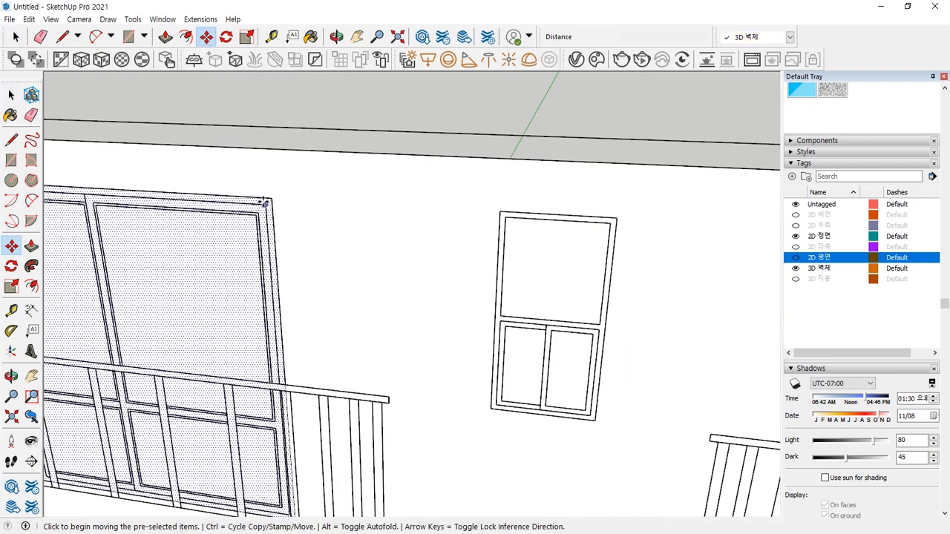
click(270, 198)
key(ctrl)
scroll(300, 263, down, 5)
shift+middle_drag(293, 300, 294, 148)
scroll(305, 275, up, 2)
scroll(305, 286, up, 1)
click(294, 281)
key(Return)
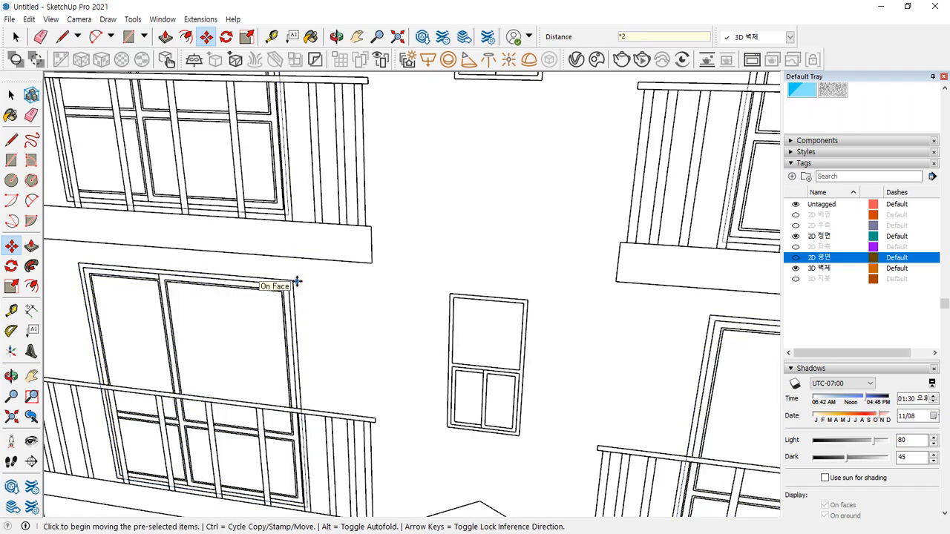
- Check by selecting them one by one that the balcony window areas on all three floors are separate faces
scroll(298, 282, down, 5)
key(space)
click(279, 430)
click(263, 309)
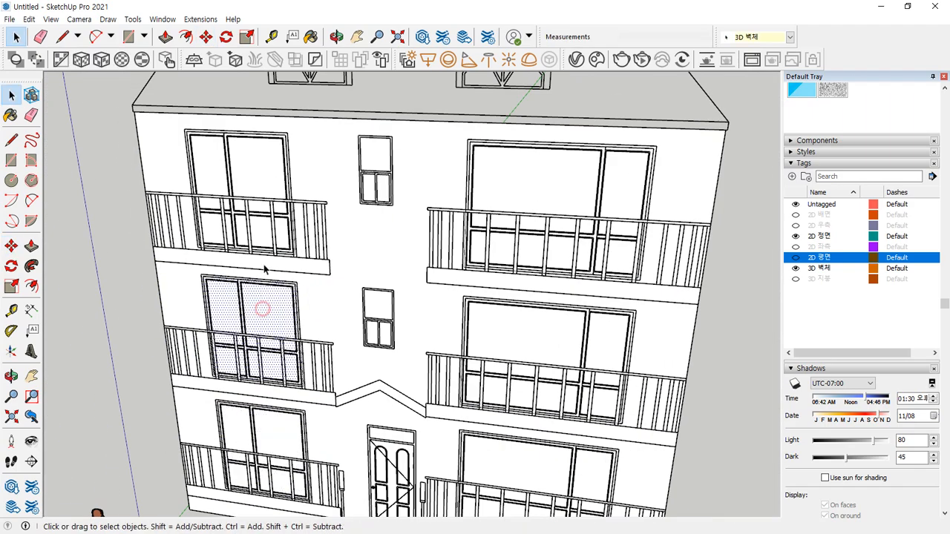
click(264, 192)
click(549, 187)
click(523, 332)
click(519, 452)
- Copy the small central window's rectangle 2800 mm down onto the matching window of the floor below
scroll(325, 175, up, 3)
scroll(424, 130, up, 4)
key(m)
click(438, 110)
key(ctrl)
scroll(428, 292, down, 3)
shift+middle_drag(405, 356, 334, 98)
scroll(369, 264, up, 2)
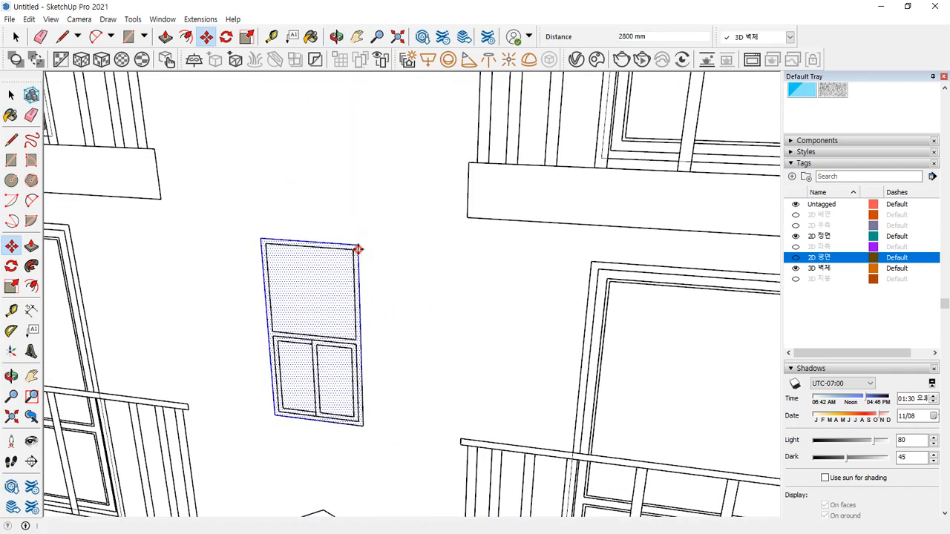
click(357, 250)
scroll(374, 263, down, 3)
key(space)
- Push the face of the top floor's left balcony window 300 mm into the wall
middle_drag(264, 150, 308, 194)
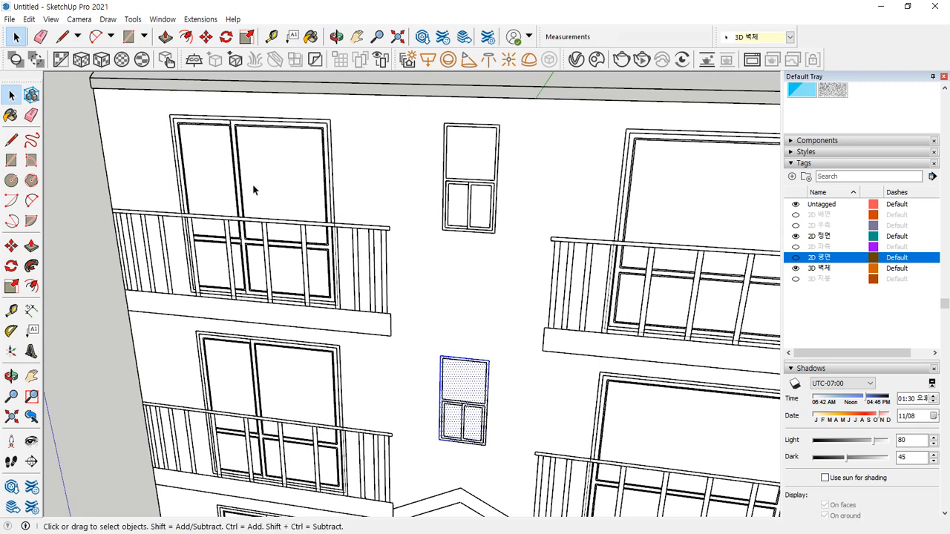
key(p)
key(space)
click(278, 212)
key(p)
drag(276, 212, 281, 200)
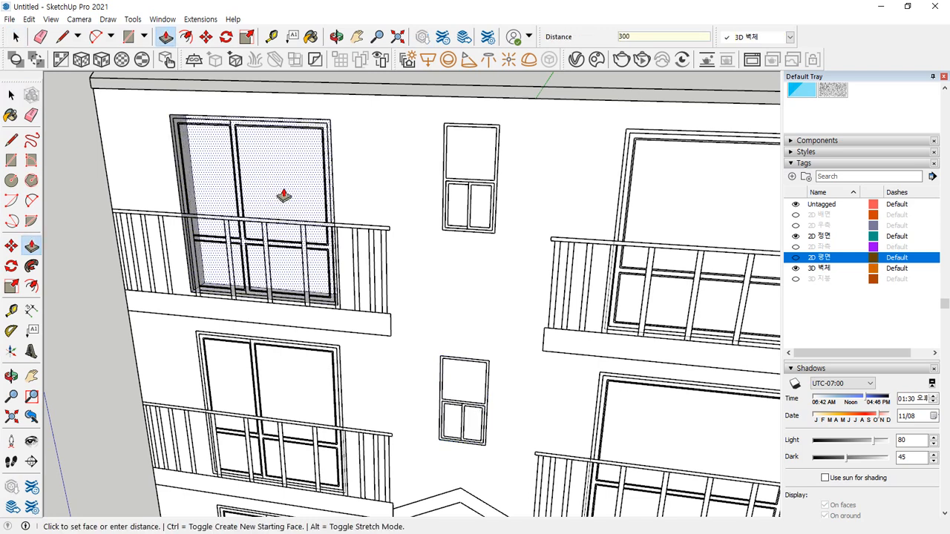
text(300)
key(Return)
key(space)
- Push the face of the middle floor's left balcony window 300 mm into the wall
middle_drag(303, 245, 290, 340)
shift+middle_drag(358, 405, 371, 257)
scroll(326, 267, up, 5)
key(p)
click(331, 239)
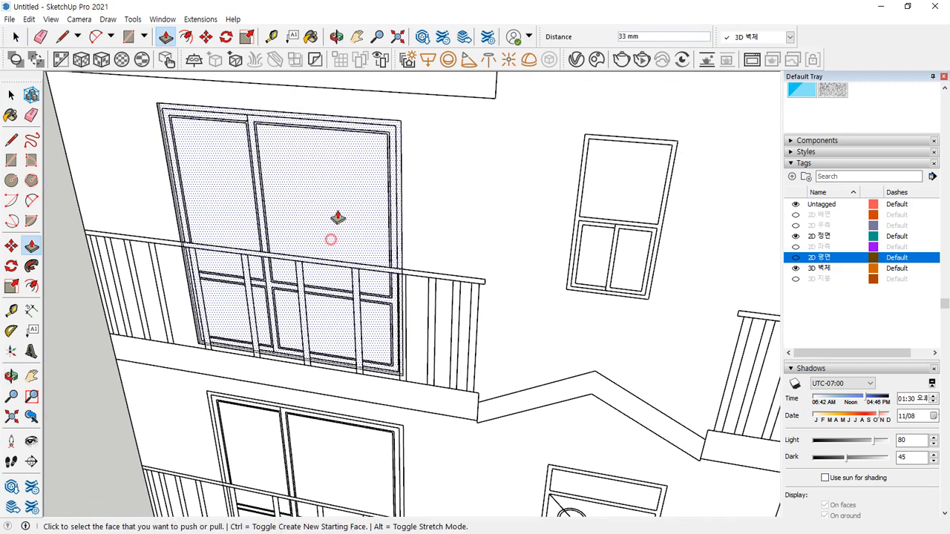
click(293, 243)
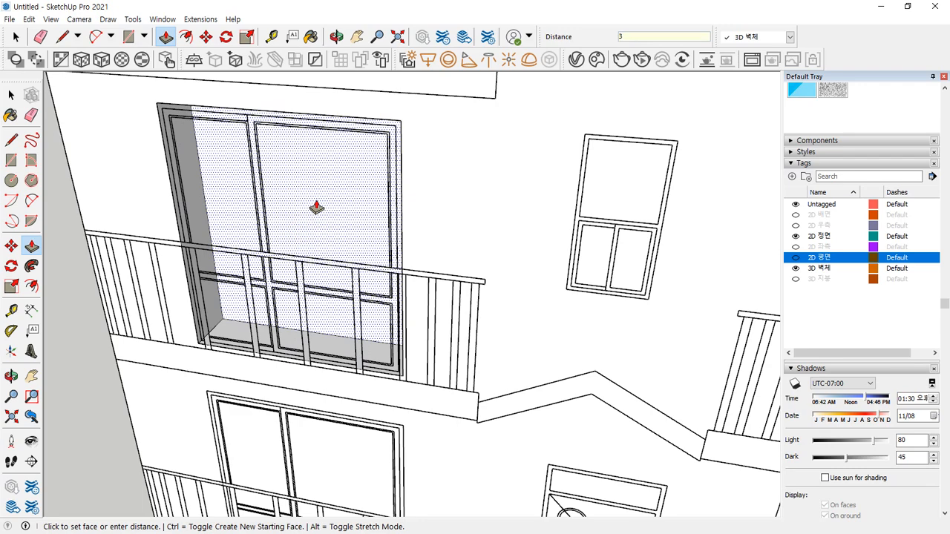
key(Return)
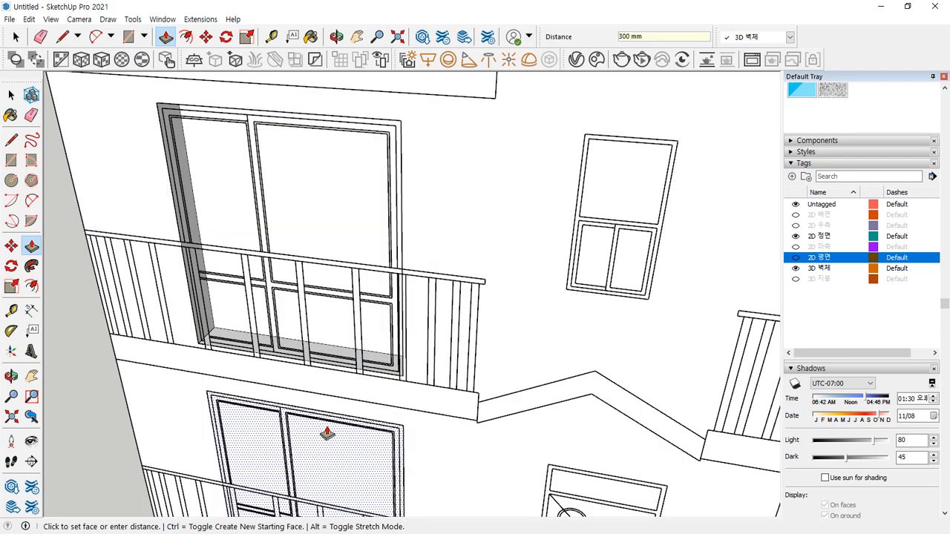
- Push the face of the ground floor's left balcony window 300 mm into the wall
shift+middle_drag(318, 435, 329, 408)
click(328, 407)
text(30)
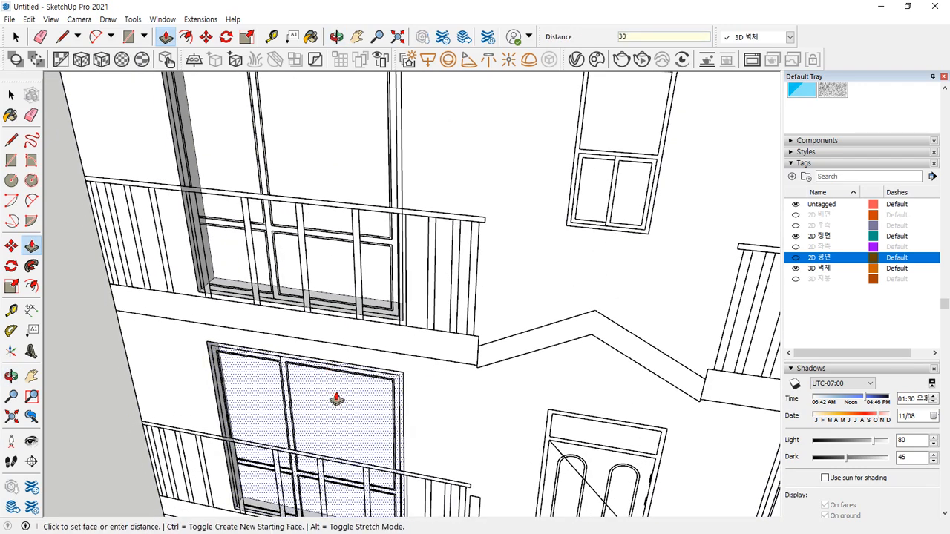
text(0)
key(Return)
- Push the faces of both small central windows 300 mm into the wall
middle_drag(551, 271, 348, 265)
click(425, 407)
text(300)
key(Return)
click(347, 265)
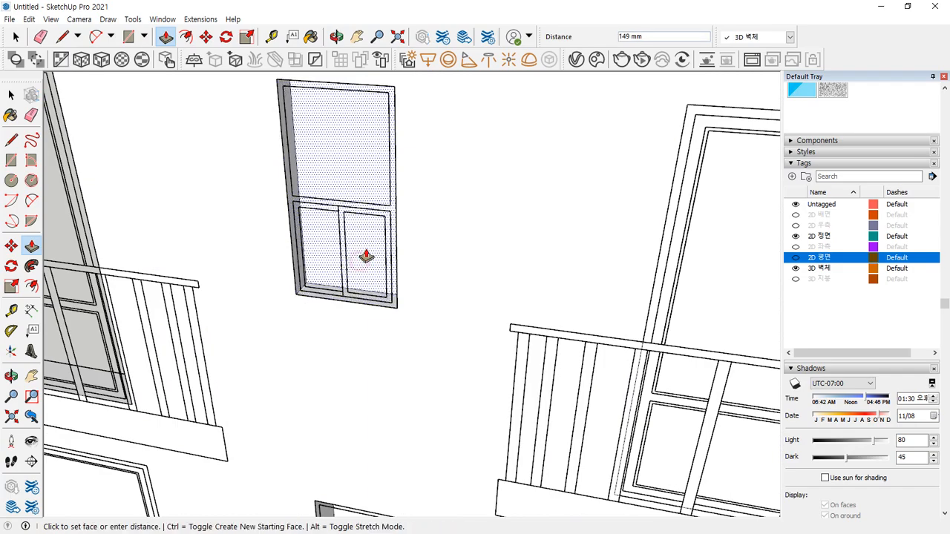
text(300)
key(Return)
- Push the faces of the top and middle floors' wide right balcony windows 300 mm into the wall
scroll(411, 333, down, 3)
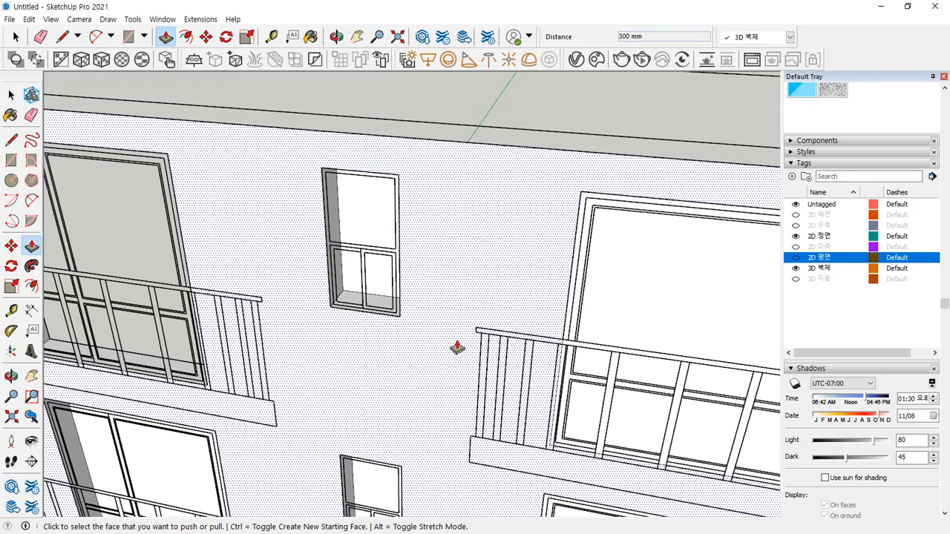
shift+middle_drag(668, 337, 439, 294)
click(451, 267)
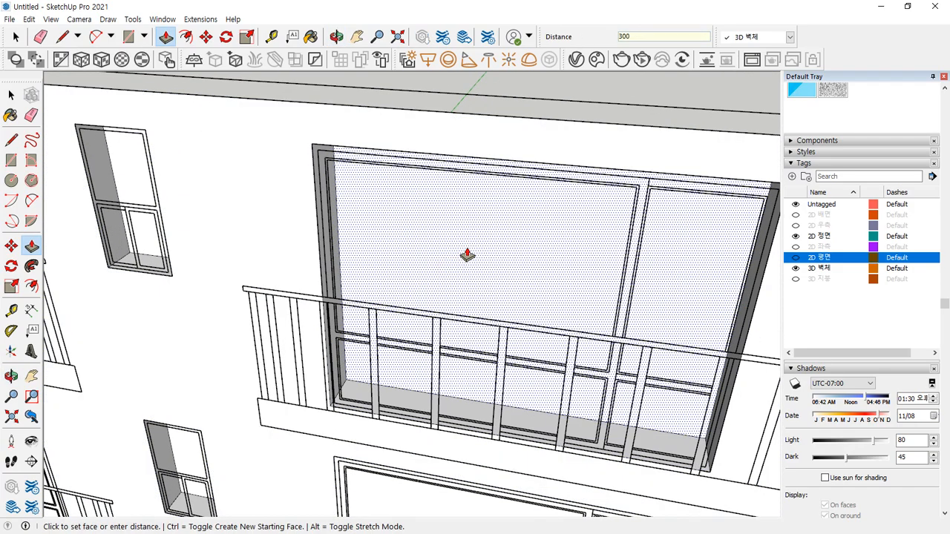
key(Return)
scroll(414, 388, down, 2)
shift+middle_drag(407, 392, 311, 206)
click(354, 323)
text(300)
key(Return)
- Push the face of the ground floor's wide right balcony window 300 mm into the wall
scroll(356, 423, down, 2)
shift+middle_drag(356, 438, 322, 356)
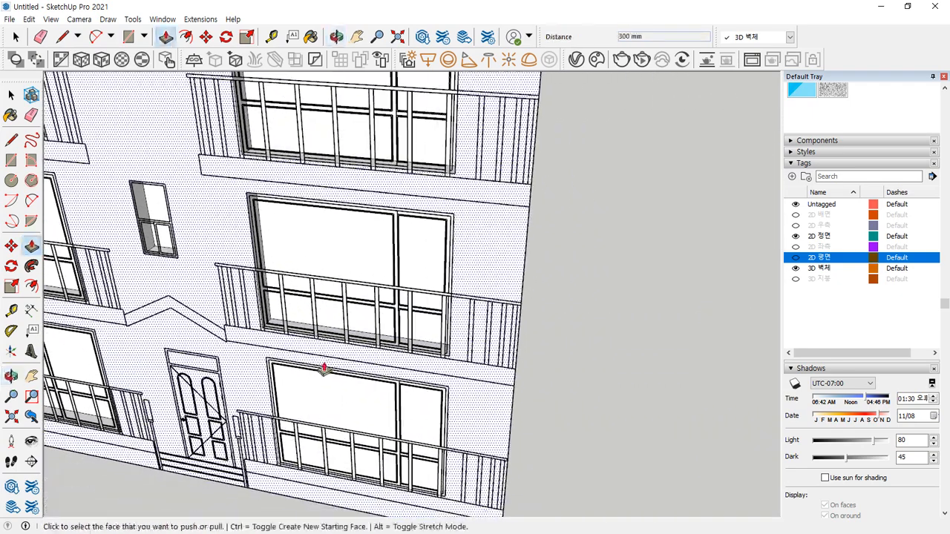
scroll(318, 390, up, 3)
click(318, 407)
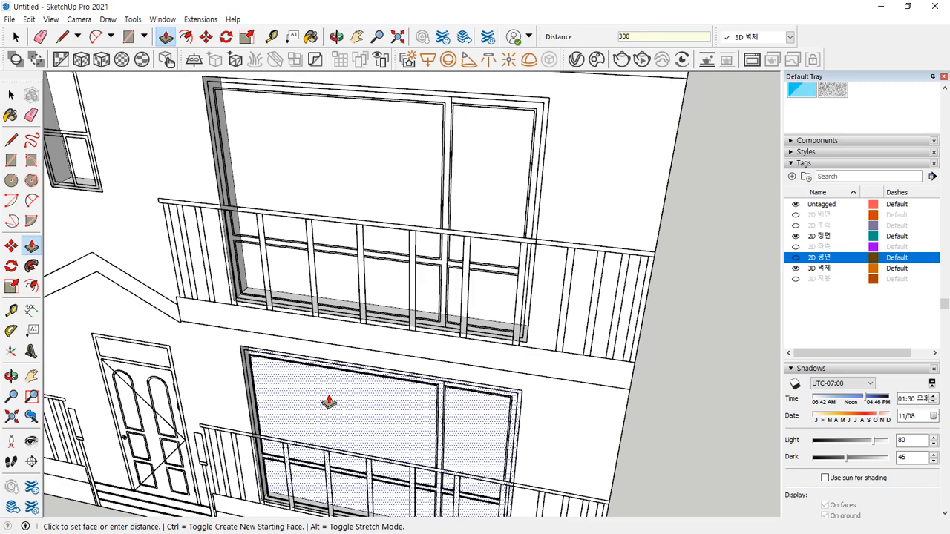
key(Return)
- Delete the recessed back faces of the front wall's windows to cut the openings through
key(space)
click(342, 399)
key(Delete)
click(334, 187)
key(Delete)
scroll(325, 193, down, 3)
middle_drag(326, 196, 340, 170)
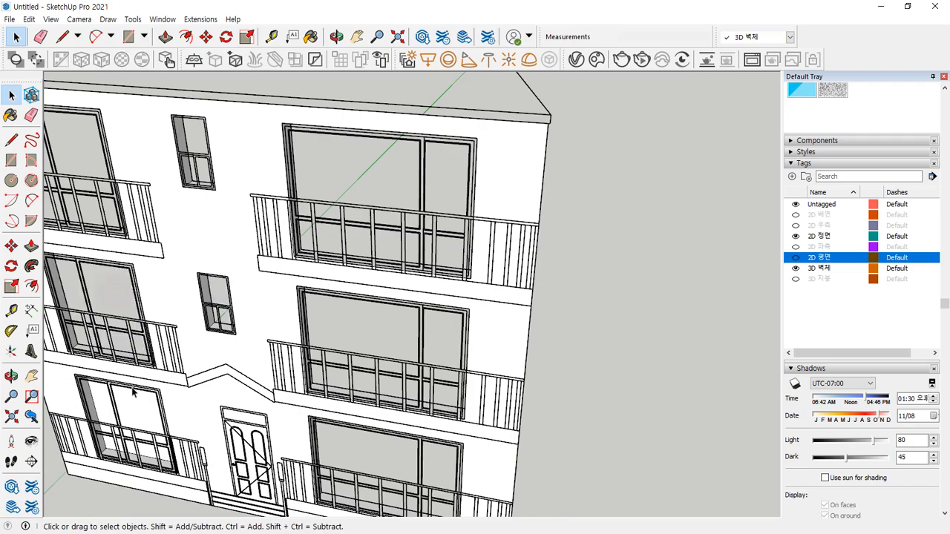
- Draw a 2400 mm by 1000 mm rectangle over the entrance door outline on the front wall
middle_drag(132, 413, 230, 444)
scroll(239, 444, down, 3)
scroll(242, 334, up, 8)
key(r)
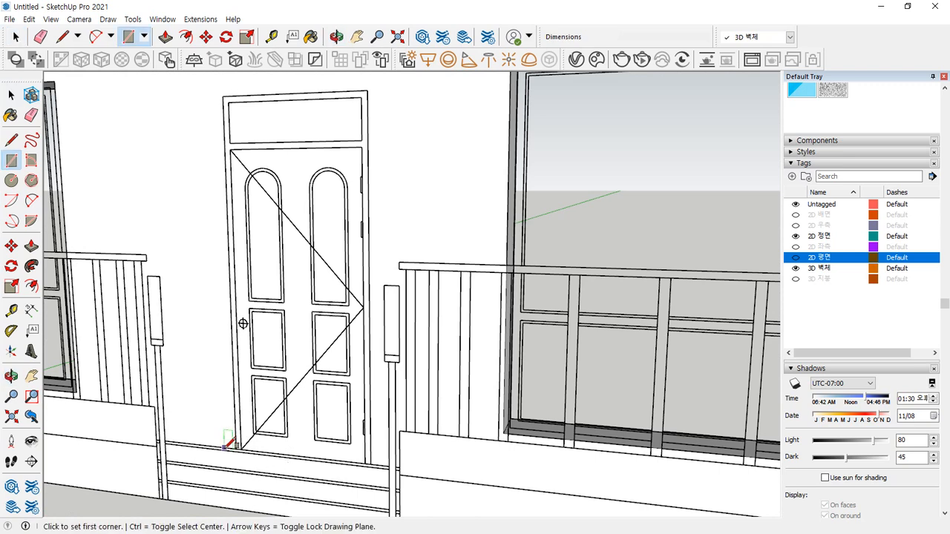
click(237, 448)
click(365, 91)
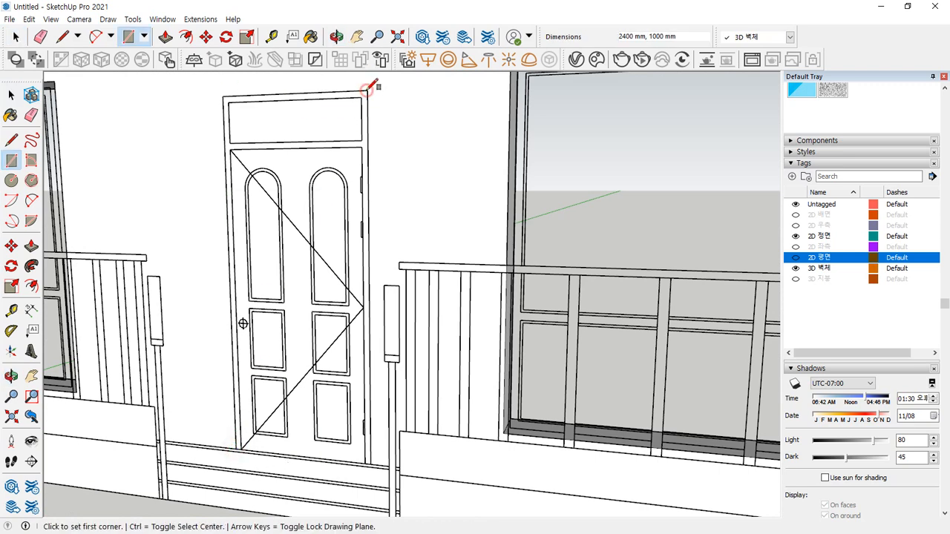
- Push the entrance door rectangle through the wall thickness and delete the remaining face to open the doorway
key(p)
click(297, 307)
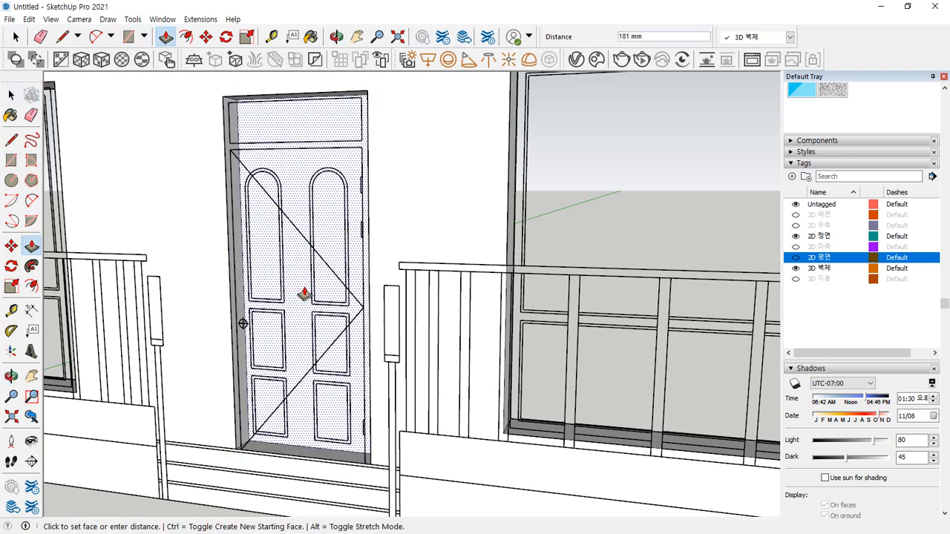
key(Return)
key(space)
click(301, 298)
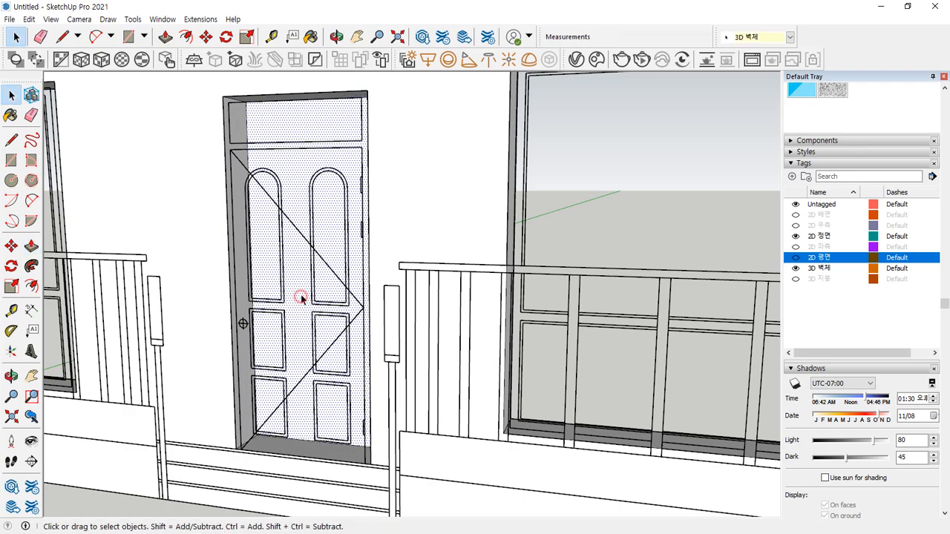
key(Delete)
scroll(305, 294, down, 5)
shift+middle_drag(344, 215, 311, 321)
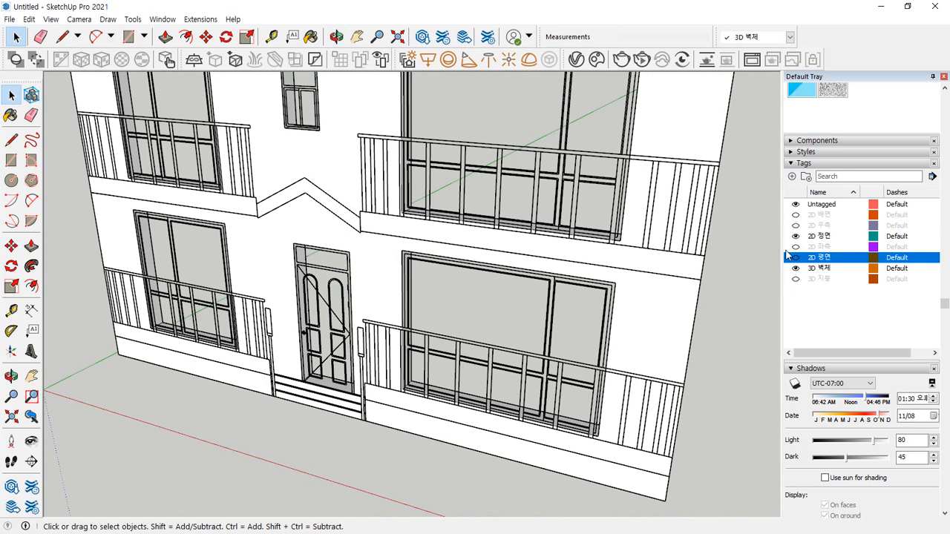
- Show the 2D 평면 tag and trace the gabled canopy outline above the entrance door with lines
click(796, 257)
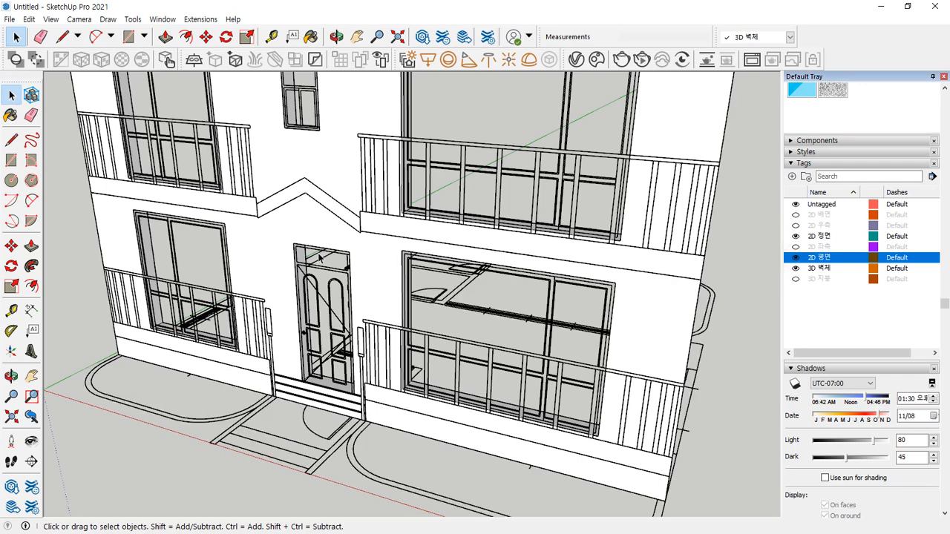
scroll(260, 182, up, 4)
key(l)
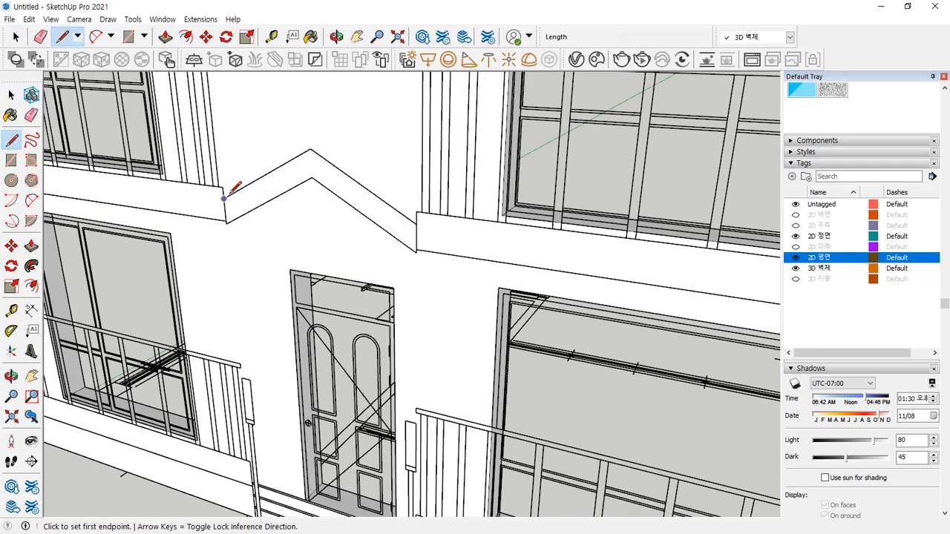
click(227, 222)
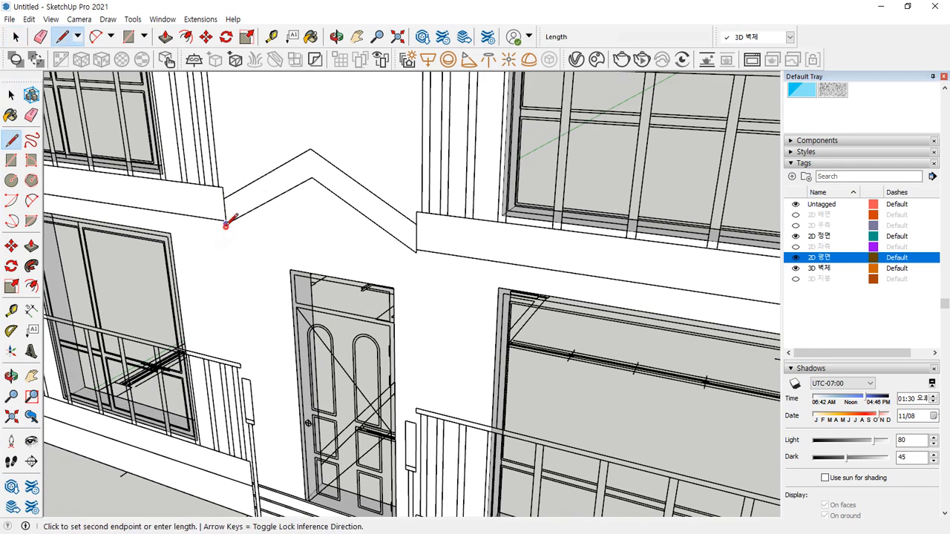
click(311, 149)
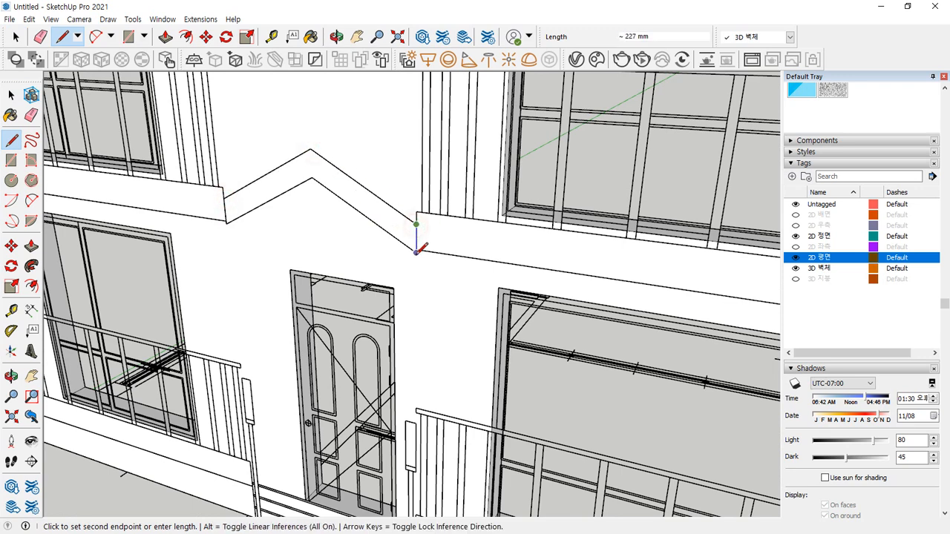
click(312, 178)
click(312, 178)
click(226, 223)
- Extrude the gabled canopy face 1000 mm outward, using the entrance step endpoint on the floor plan as reference
key(p)
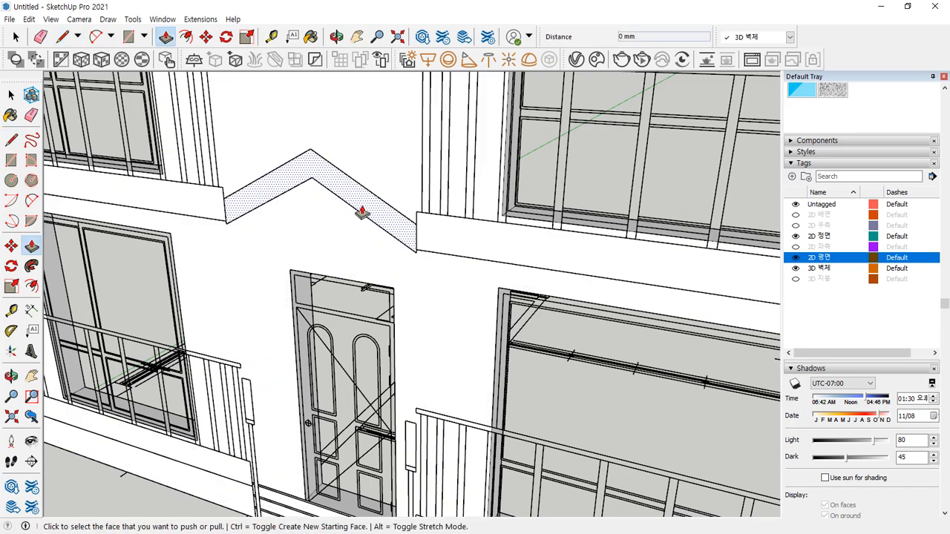
click(361, 214)
scroll(347, 254, down, 3)
middle_drag(348, 275, 291, 300)
scroll(303, 374, up, 3)
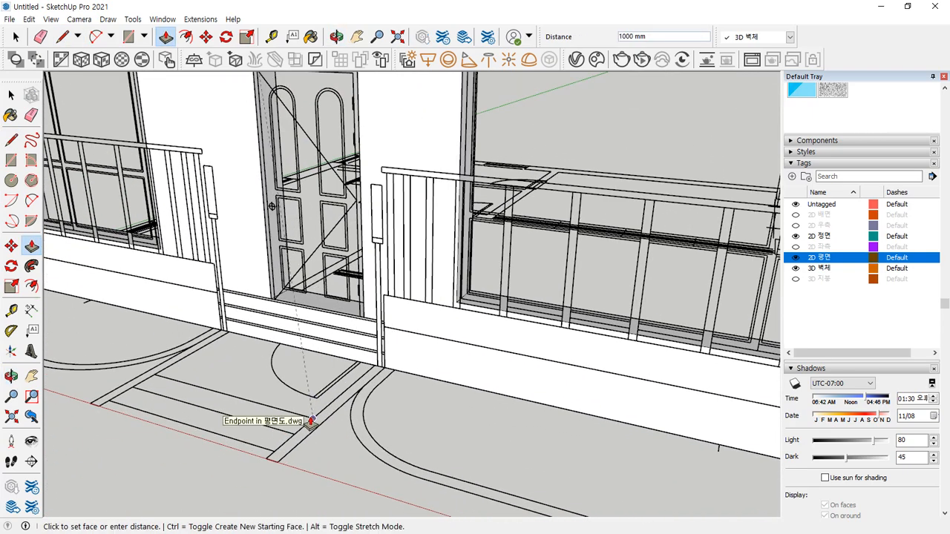
click(311, 421)
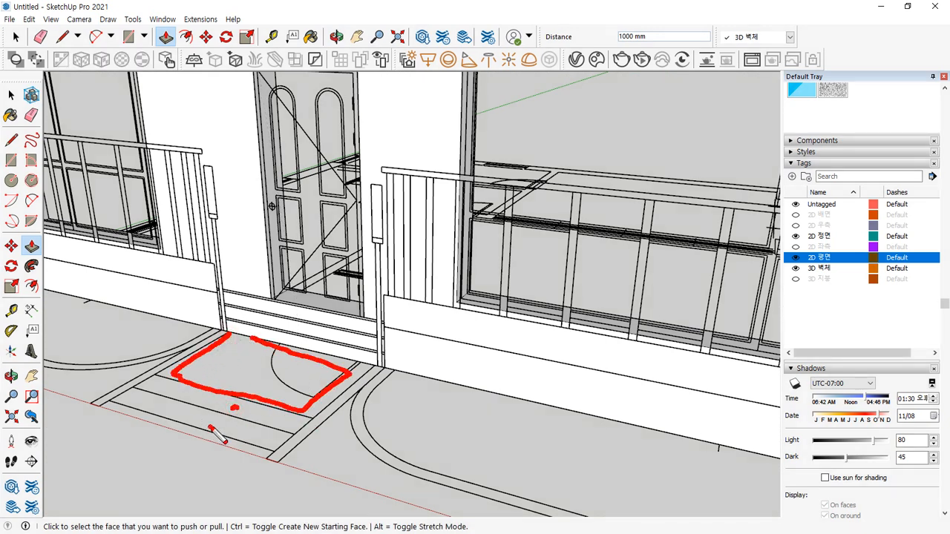
mouse_move(289, 423)
mouse_down()
mouse_move(269, 314)
mouse_move(250, 403)
mouse_move(318, 339)
mouse_up()
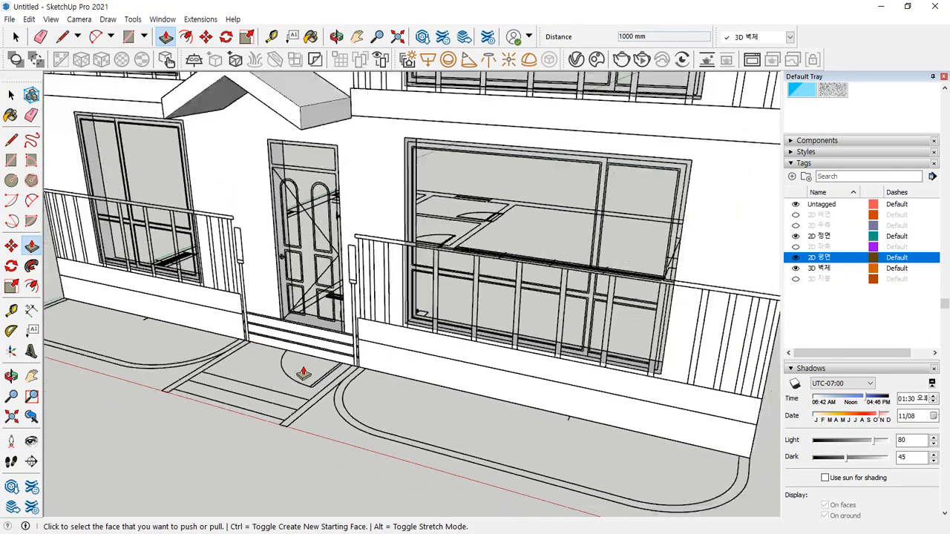
middle_drag(304, 373, 431, 333)
key(p)
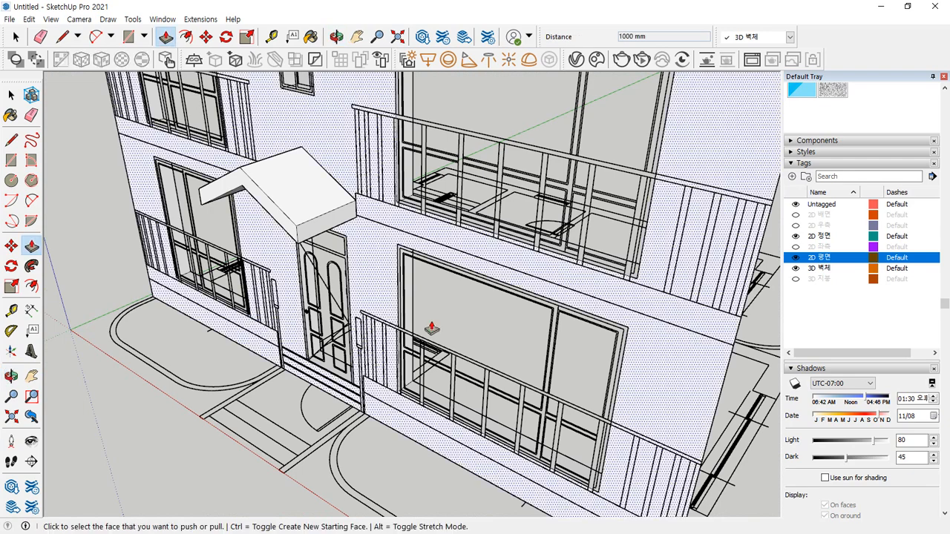
- Show the 2D 좌측 tag and extend the canopy's front face 325 mm to the balcony edge in the side elevation
click(796, 225)
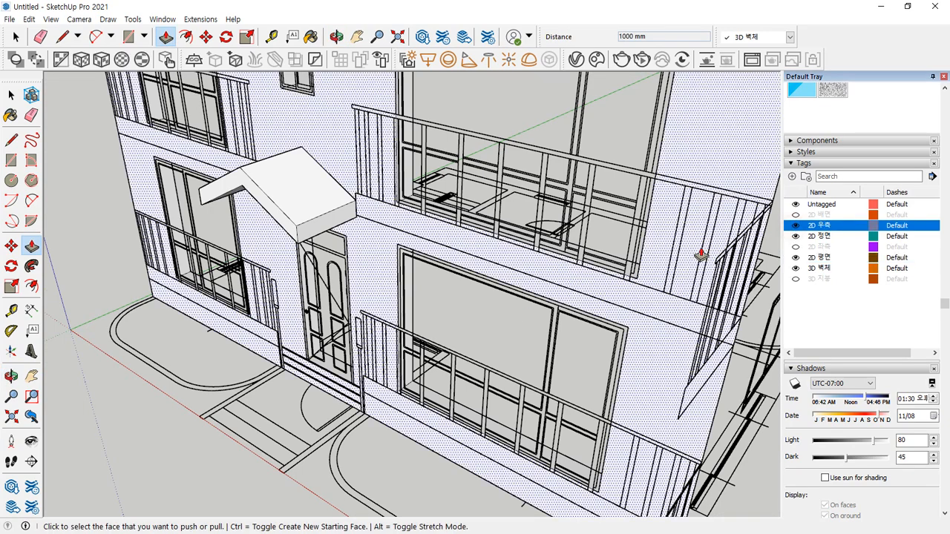
click(796, 225)
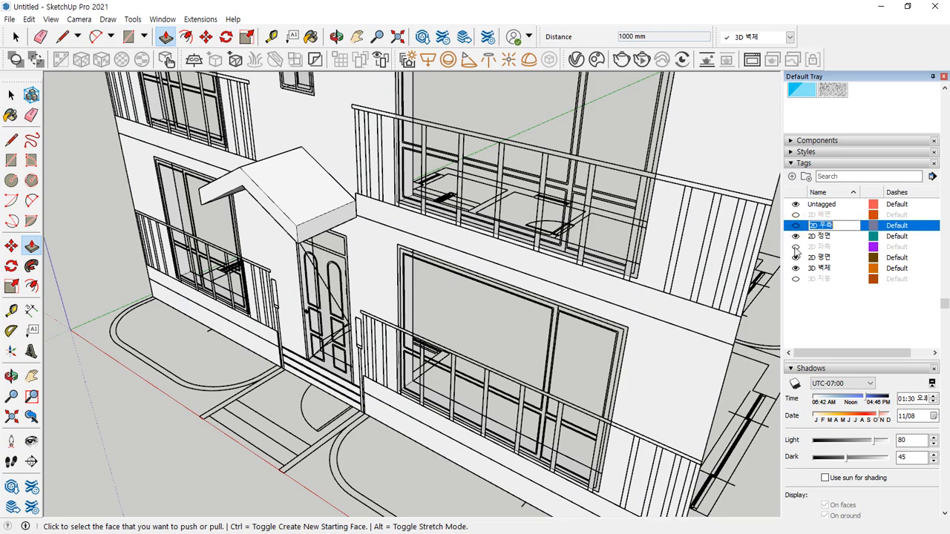
click(796, 248)
scroll(305, 221, down, 2)
middle_drag(287, 216, 301, 229)
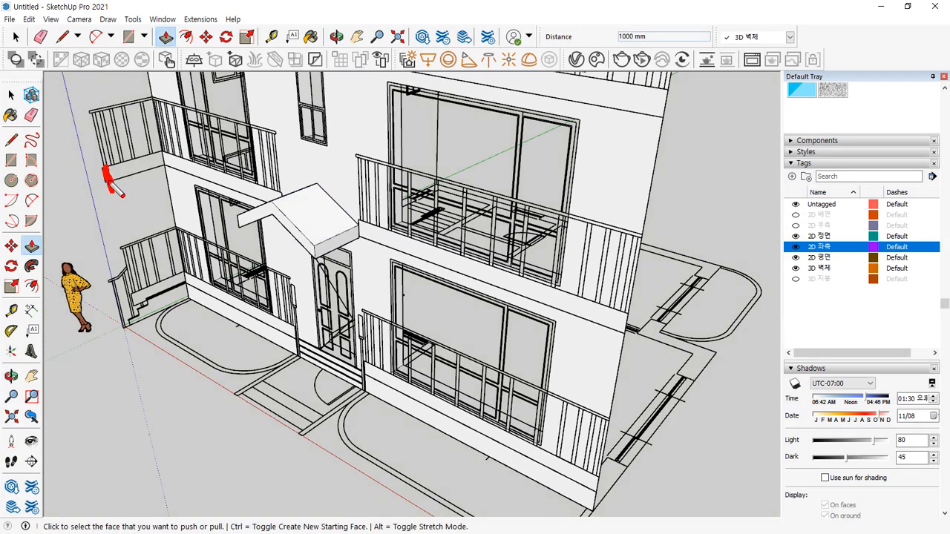
click(250, 218)
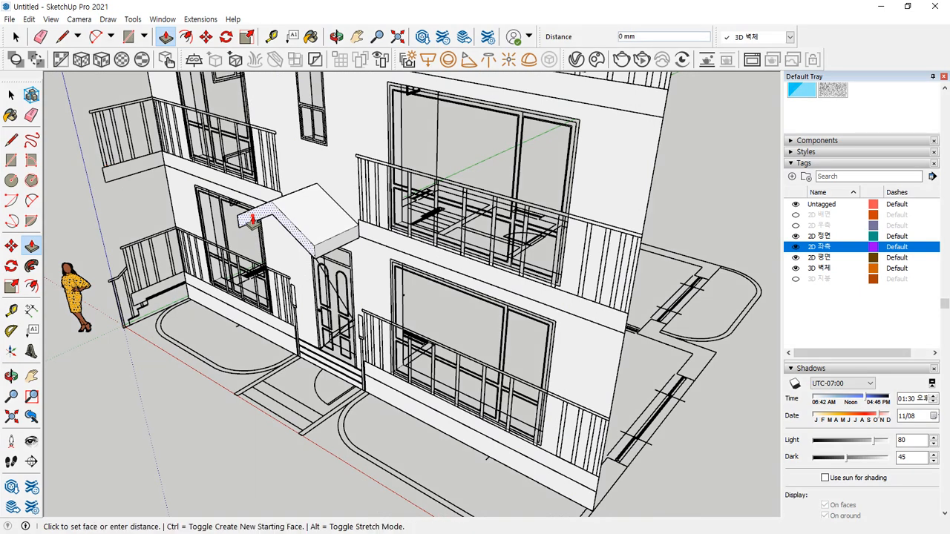
click(105, 179)
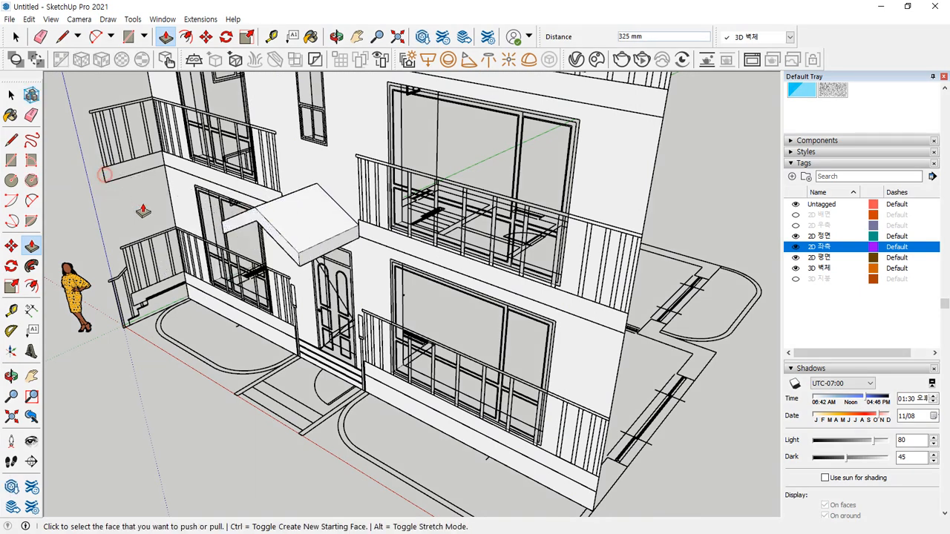
key(l)
click(299, 266)
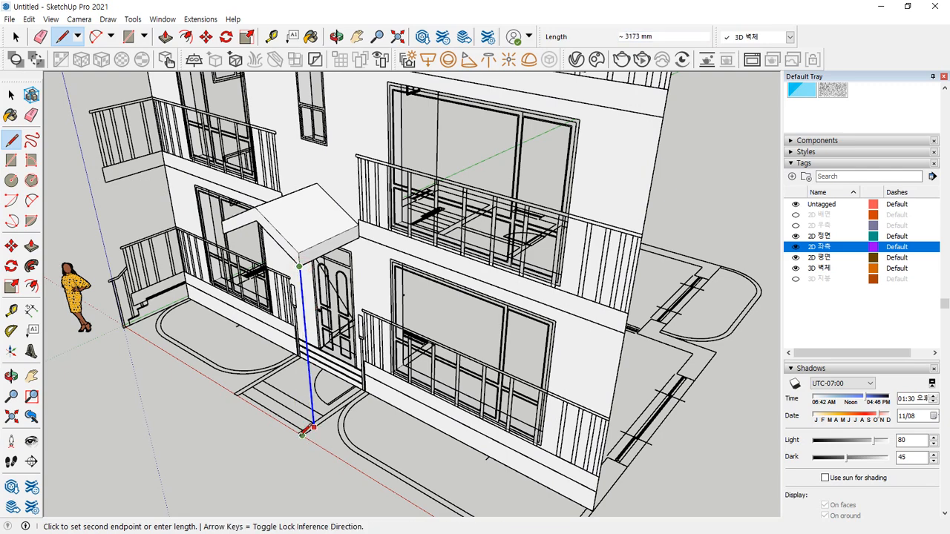
middle_drag(302, 431, 271, 367)
- Hide the 2D 정면 and 2D 평면 tags to isolate the side elevation drawing with the walls
scroll(273, 365, down, 2)
middle_drag(290, 334, 329, 380)
middle_drag(380, 357, 438, 360)
scroll(239, 301, down, 3)
scroll(276, 343, down, 2)
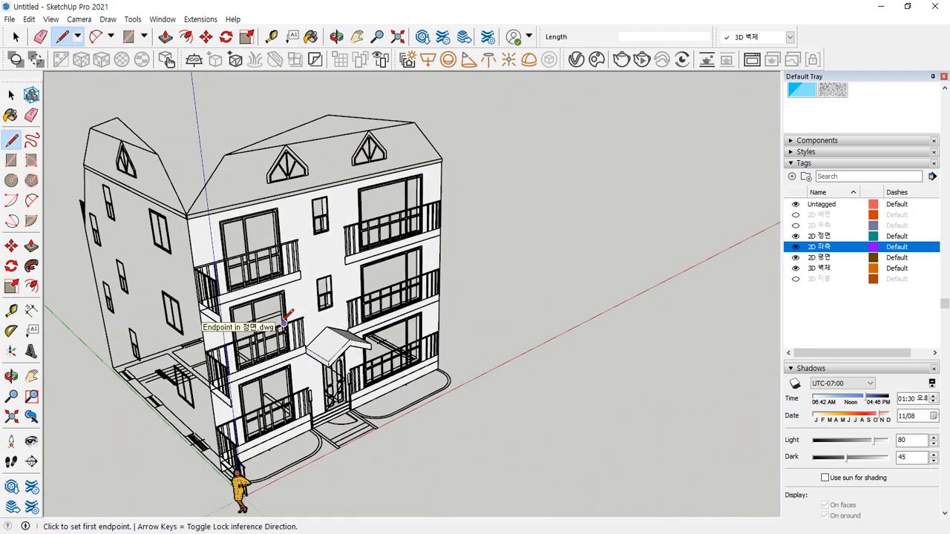
middle_drag(284, 323, 371, 308)
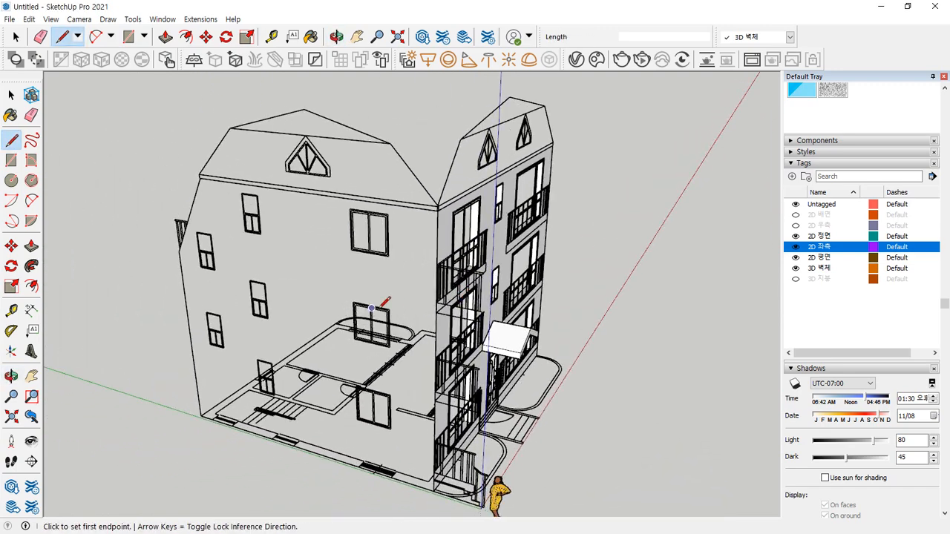
click(796, 236)
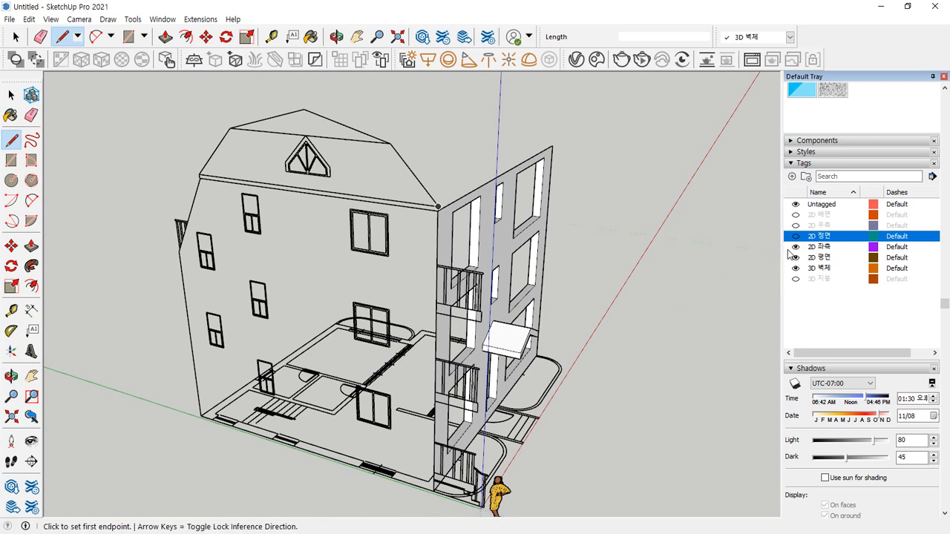
click(795, 258)
middle_drag(356, 373, 270, 371)
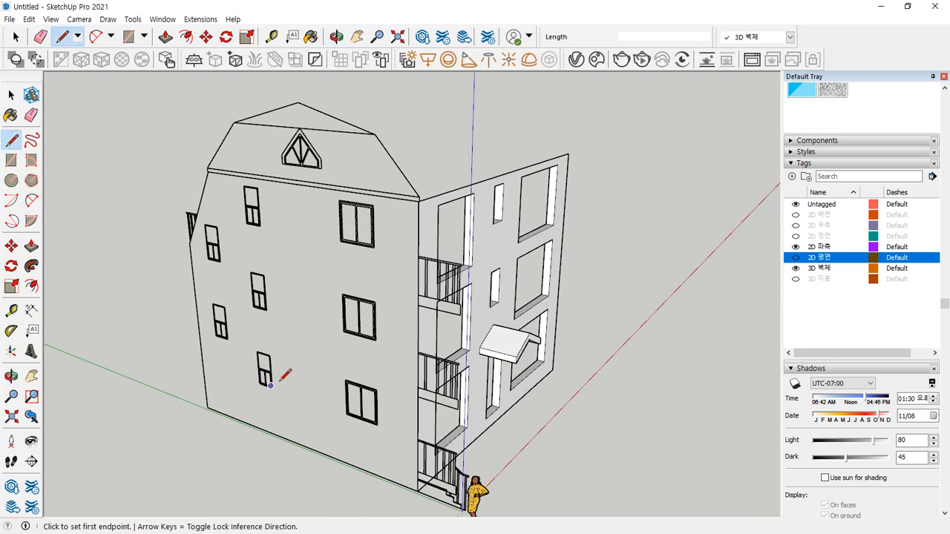
- Draw the side wall's vertical front corner edge from the ground up to the underside of the eave
scroll(411, 475, up, 2)
click(422, 485)
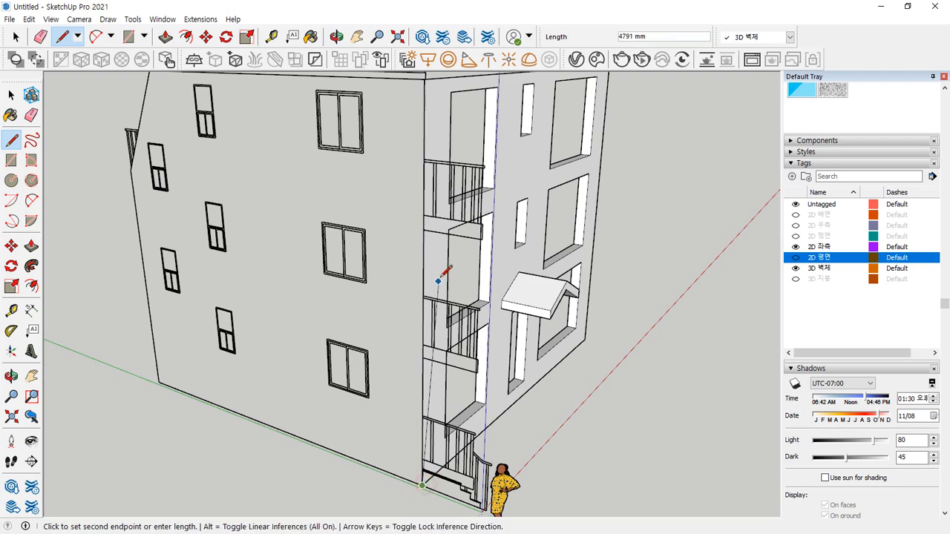
scroll(434, 245, down, 2)
middle_drag(429, 236, 416, 138)
scroll(416, 138, up, 1)
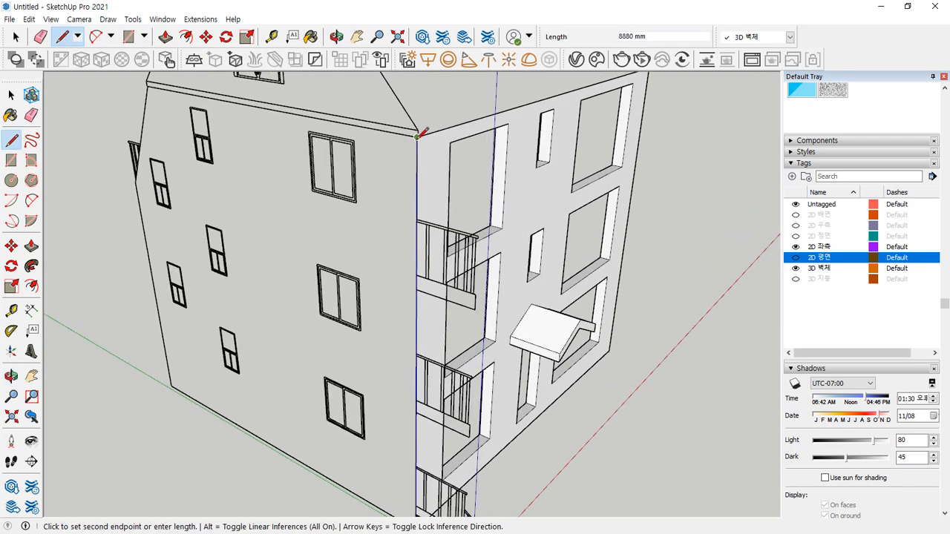
click(418, 135)
scroll(402, 143, up, 2)
click(425, 132)
key(Escape)
scroll(435, 130, up, 1)
scroll(438, 125, up, 2)
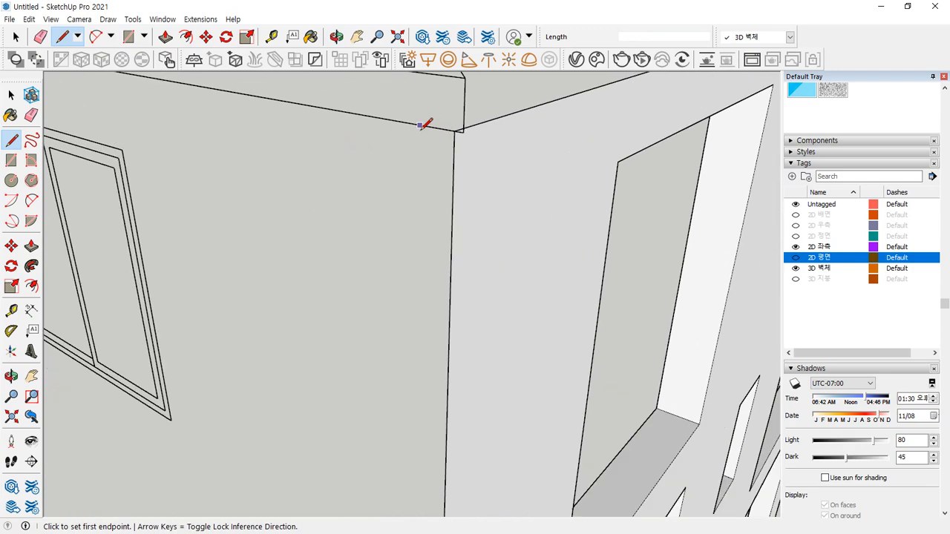
- Trace the side wall's top edge beneath the eave and its sloping upper rear edge
click(455, 130)
scroll(416, 132, down, 5)
scroll(350, 149, up, 3)
scroll(263, 111, up, 3)
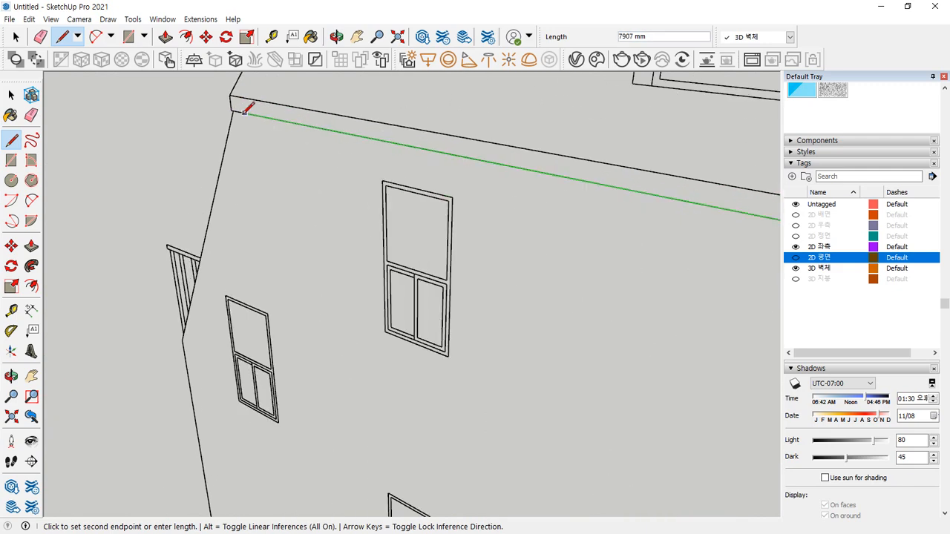
click(233, 110)
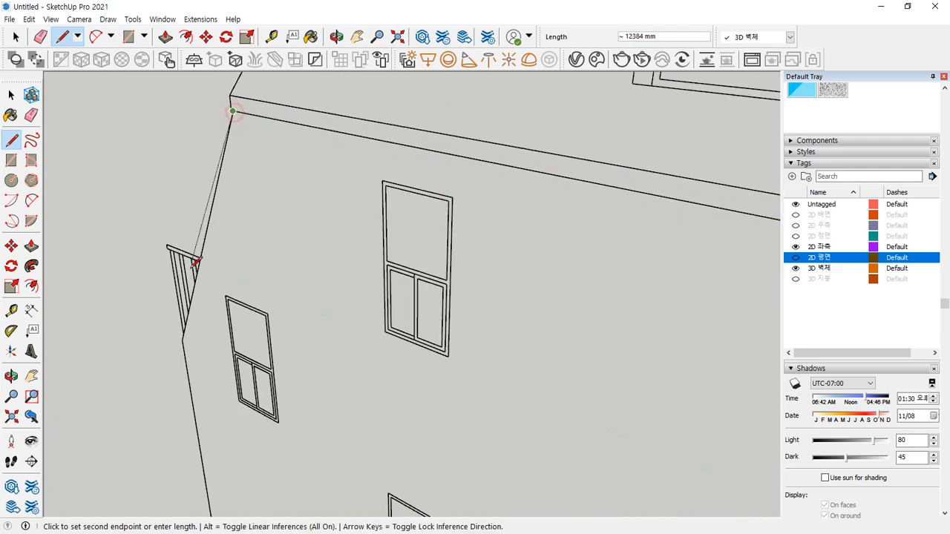
click(184, 340)
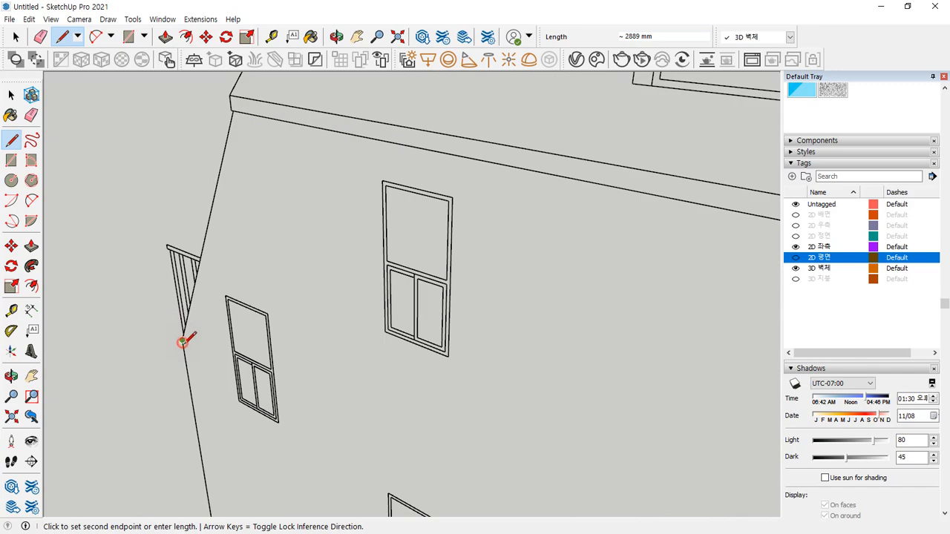
- Trace the lower rear edge and the base line back to the front corner to close the side wall face
scroll(185, 343, down, 4)
middle_drag(239, 453, 267, 220)
scroll(254, 370, up, 4)
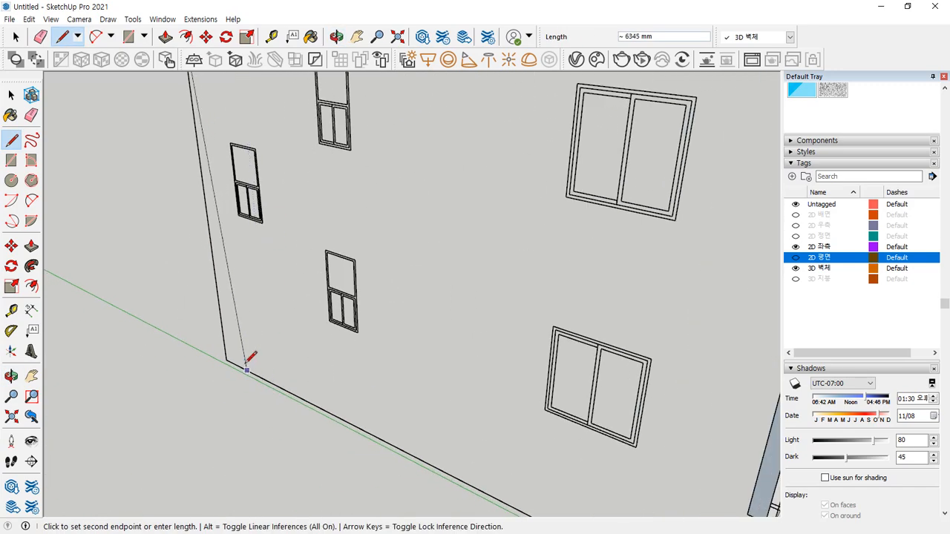
scroll(475, 457, down, 3)
scroll(483, 382, up, 4)
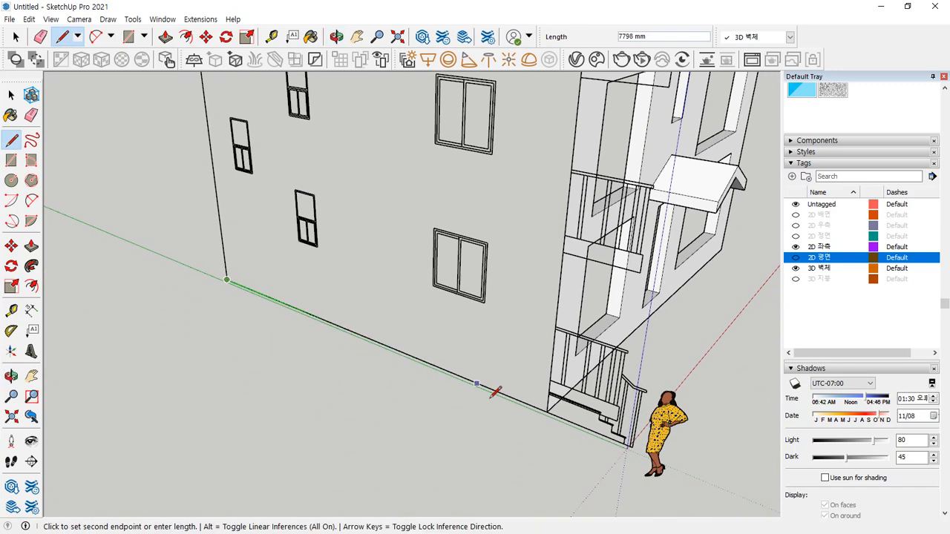
click(562, 411)
- Draw a rectangle over the outer frame of the top-floor double sliding window on the side wall
scroll(562, 411, down, 4)
middle_drag(460, 180, 437, 319)
middle_drag(436, 147, 411, 162)
scroll(411, 148, up, 5)
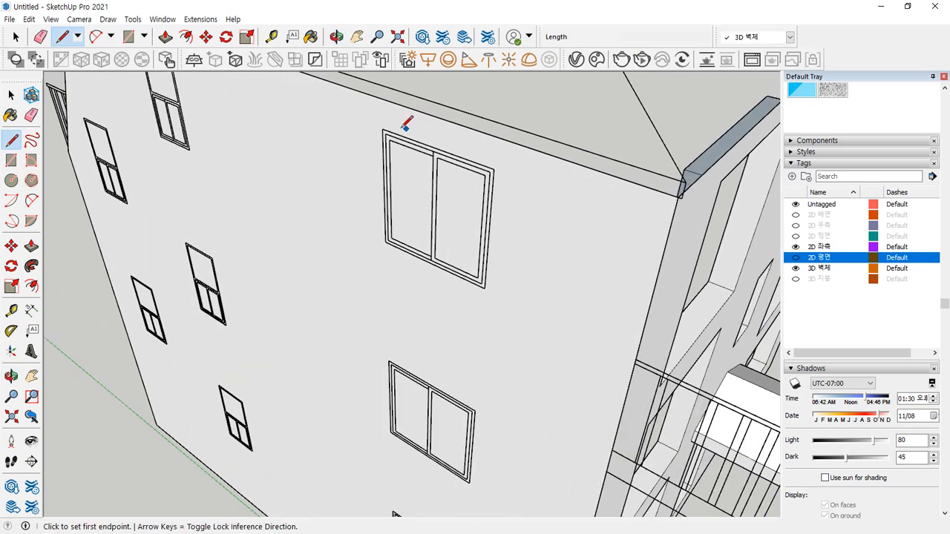
key(r)
click(379, 130)
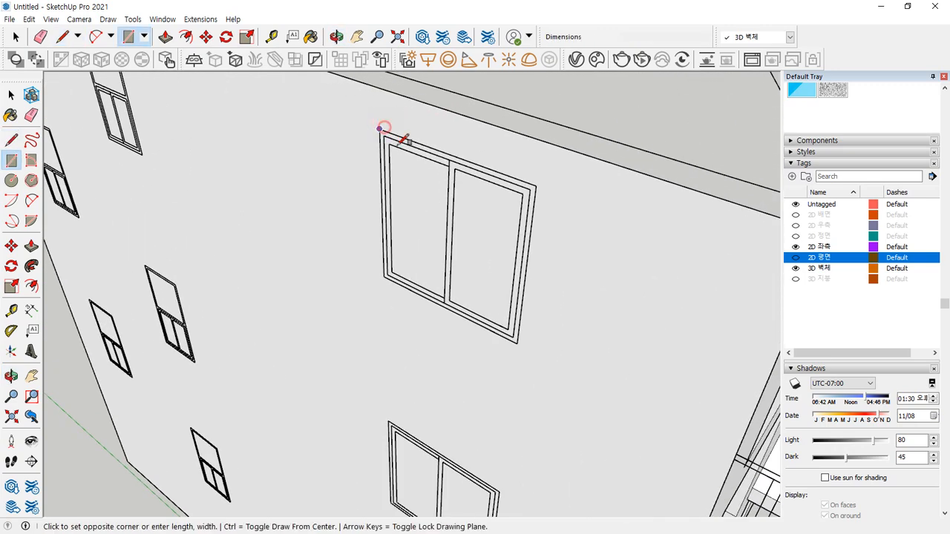
click(521, 334)
- Copy the double sliding window rectangle 2800 mm down onto the matching windows of the floors below
middle_drag(505, 435, 438, 239)
key(space)
click(544, 148)
key(m)
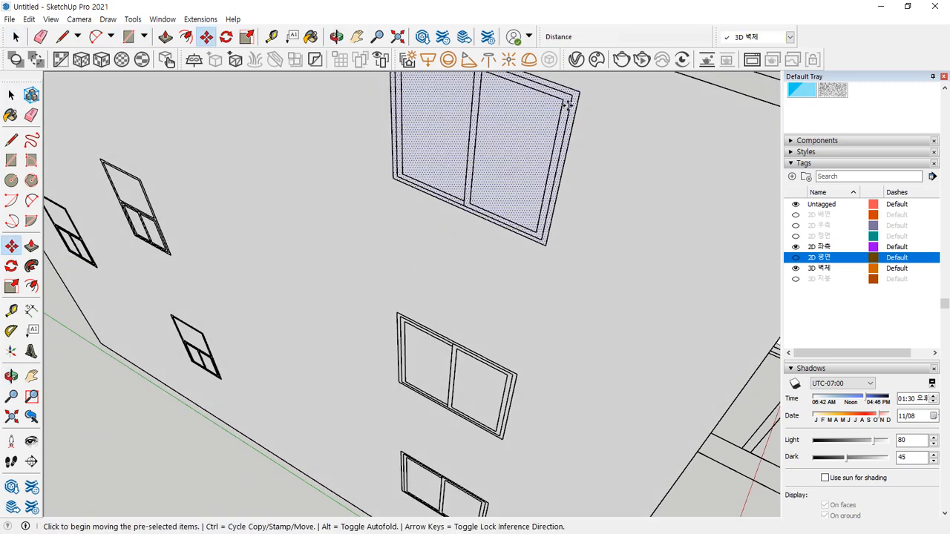
click(581, 93)
key(ctrl)
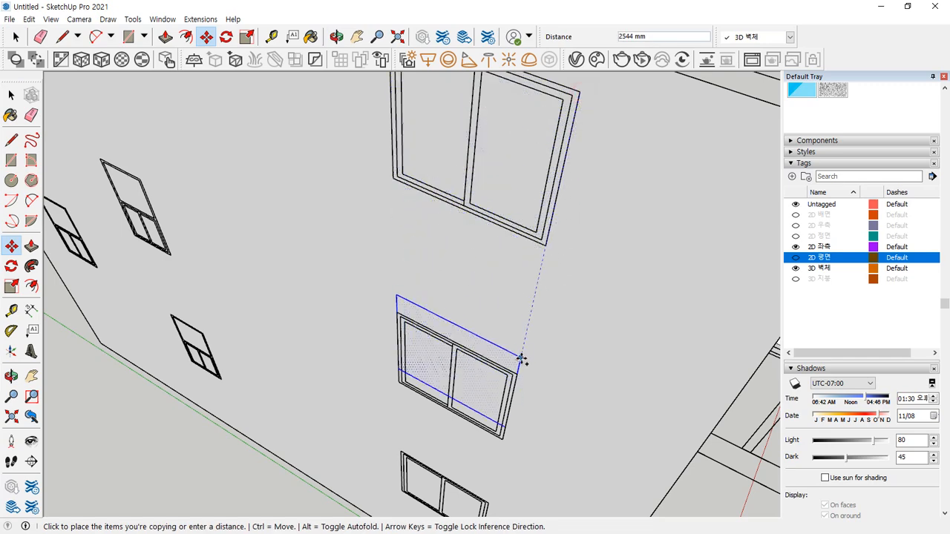
click(518, 375)
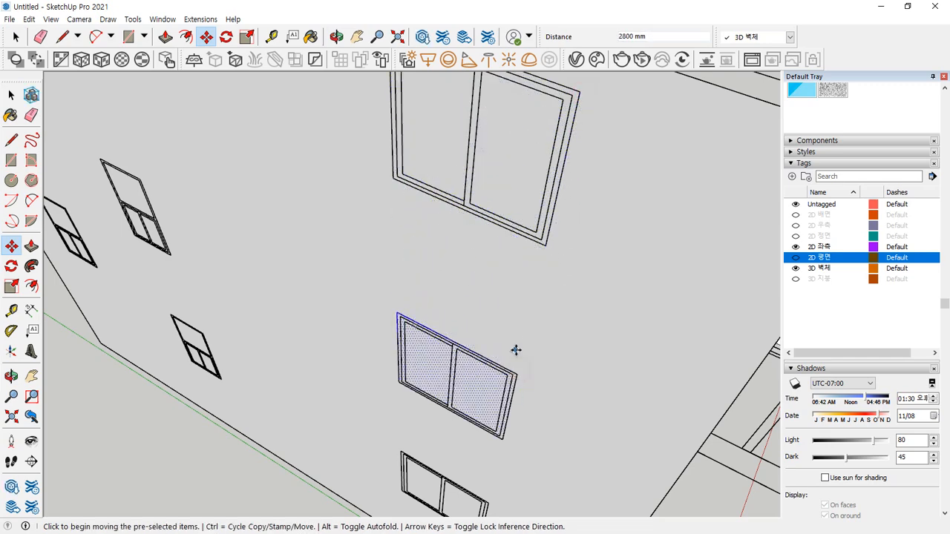
- Draw a 1200 x 600 mm rectangle over the outer frame of the top-floor narrow window
middle_drag(551, 323, 138, 155)
key(space)
scroll(111, 145, up, 6)
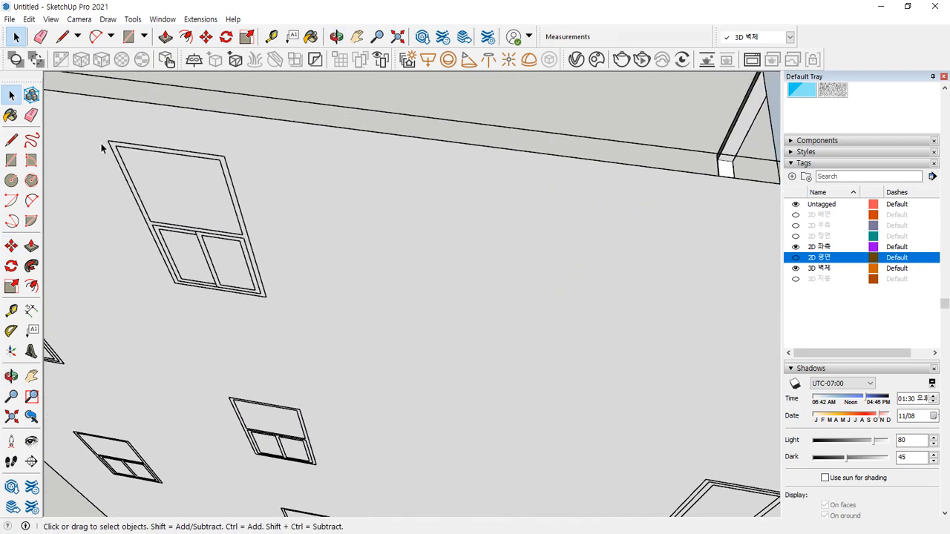
key(r)
click(111, 141)
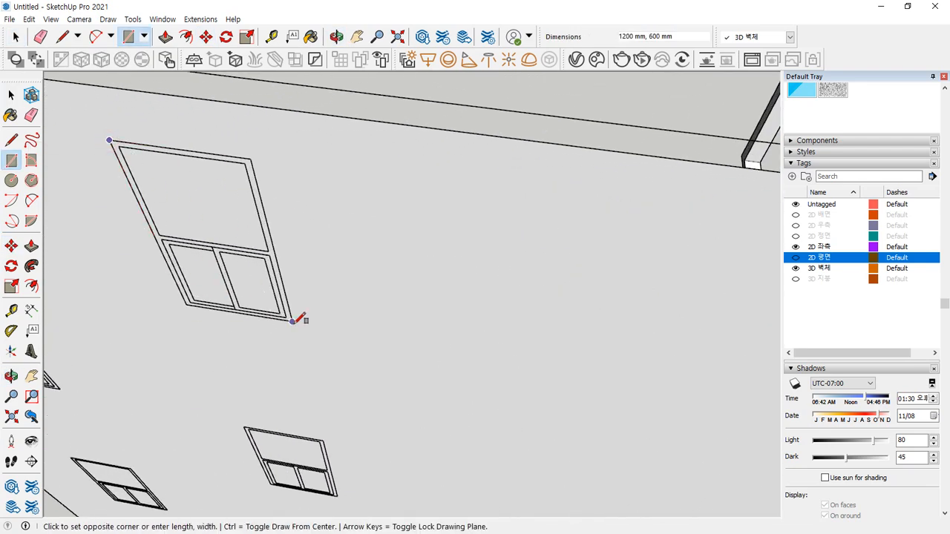
click(294, 320)
- Try to copy the narrow window rectangle down to the windows below, using its upper corner as the reference
key(space)
click(187, 213)
key(m)
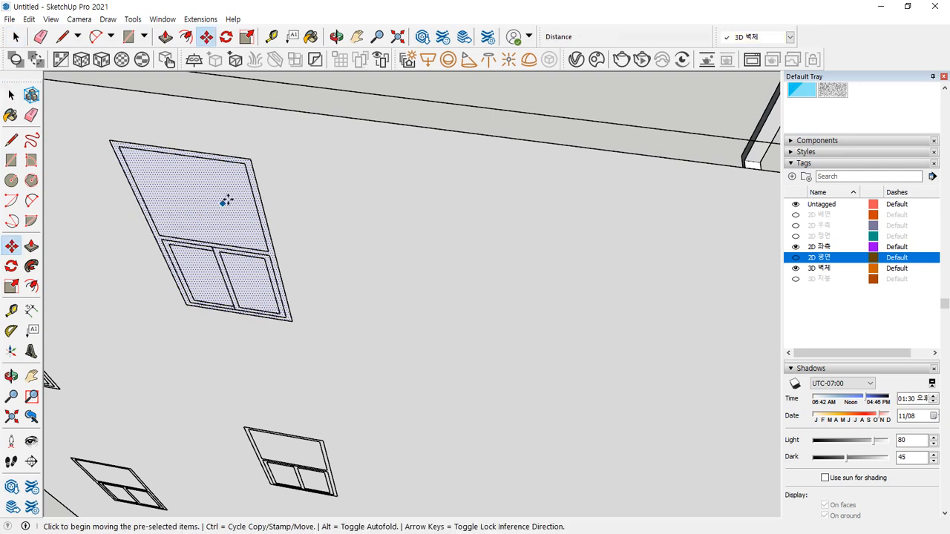
click(252, 158)
key(ctrl)
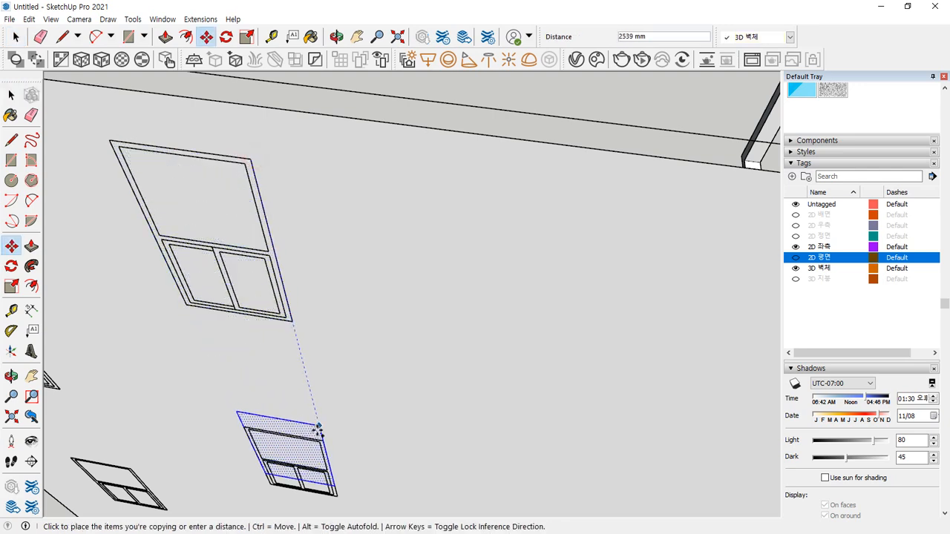
click(321, 442)
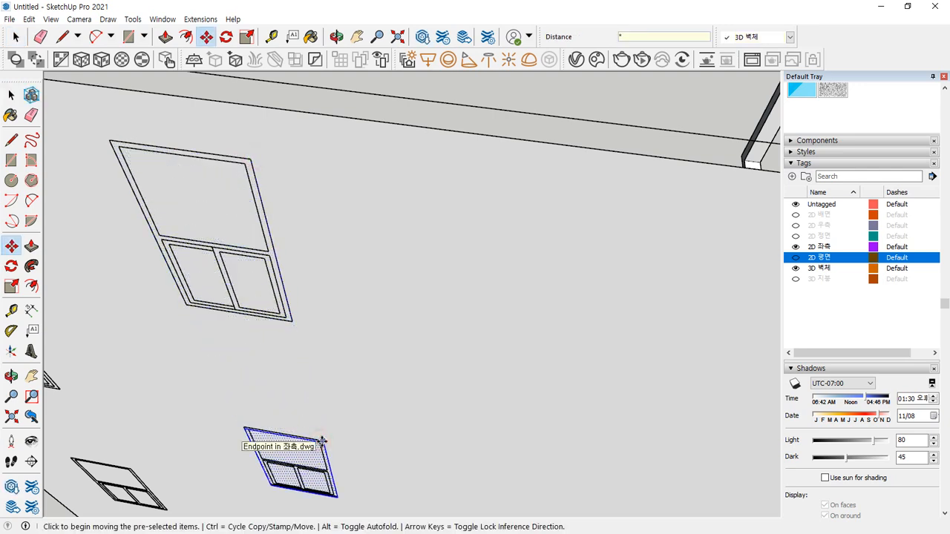
key(Return)
- Check the copied narrow rectangle against the lower edge of its window frame and undo the copies
scroll(323, 441, down, 3)
middle_drag(295, 424, 498, 292)
key(space)
click(495, 336)
ctrl+click(516, 124)
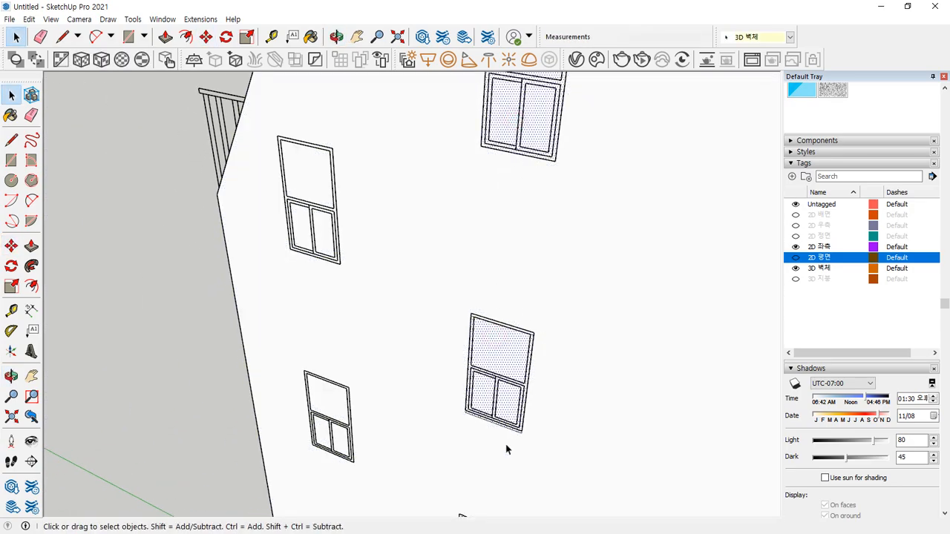
scroll(523, 439, up, 8)
key(m)
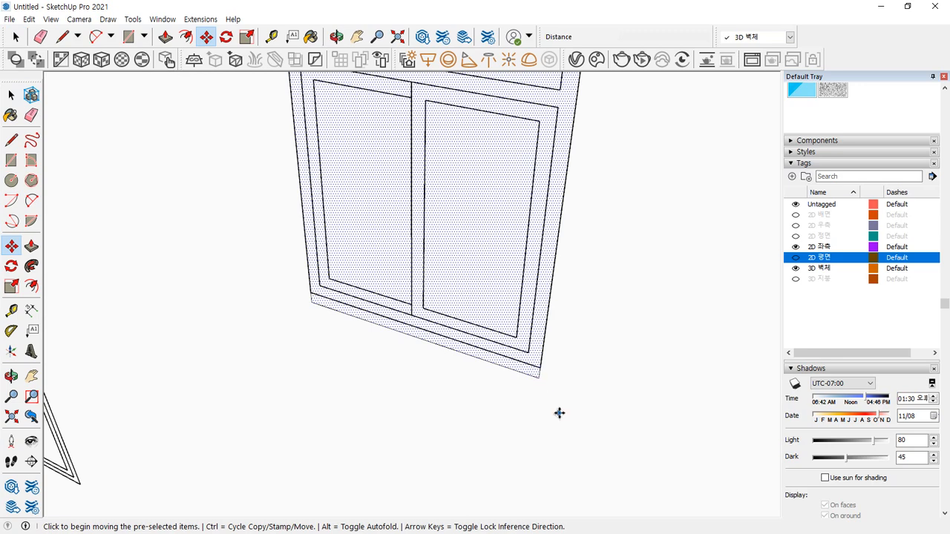
scroll(559, 413, down, 10)
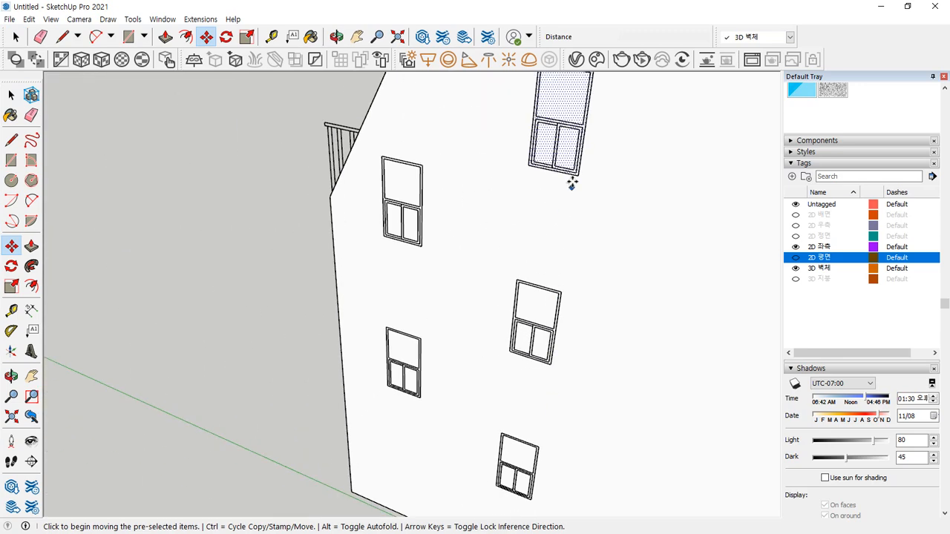
- Make two copies of the narrow window rectangle at 2800 mm spacing downward, aligned by its lower corner
scroll(581, 184, up, 6)
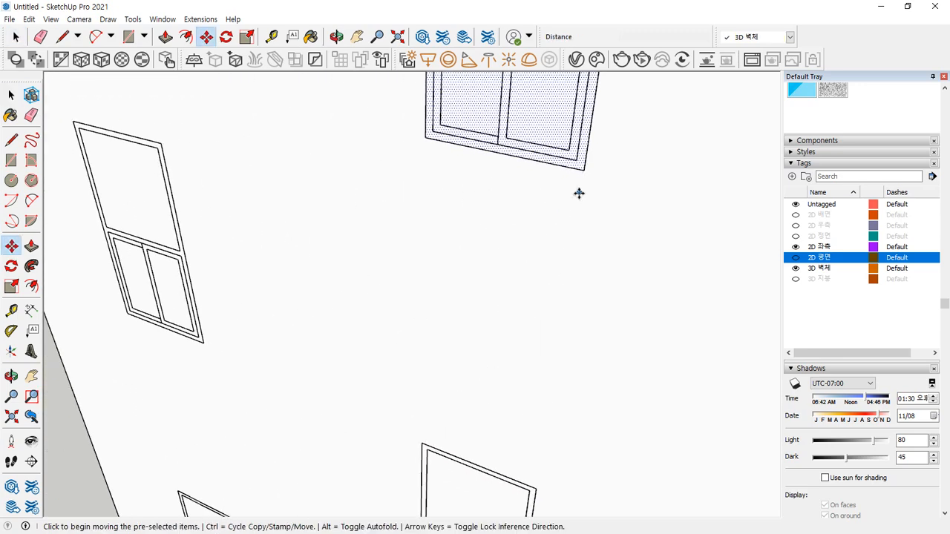
key(ctrl)
click(586, 170)
scroll(566, 398, down, 2)
shift+middle_drag(525, 426, 533, 175)
scroll(531, 194, up, 3)
click(516, 405)
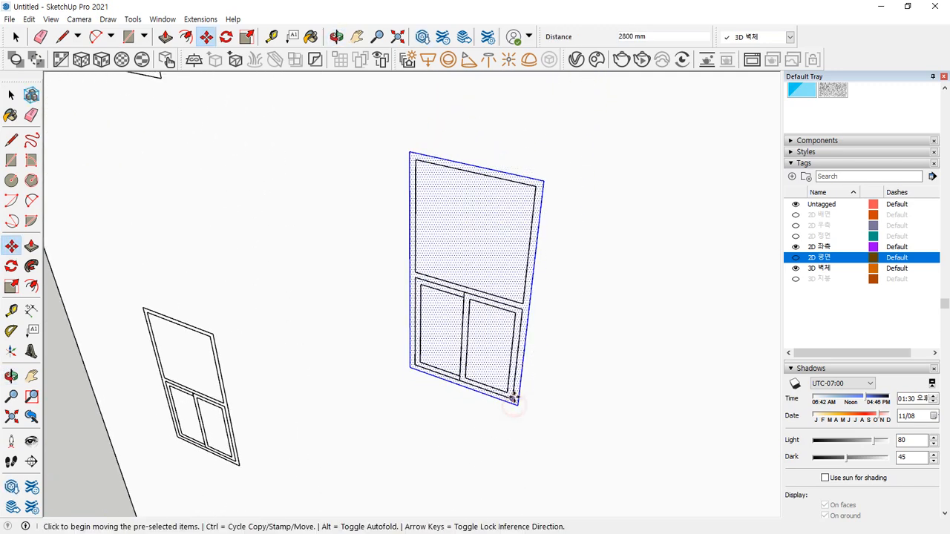
text(*2)
key(Return)
- Copy the upper two narrow window rectangles 2500 mm diagonally onto the two windows near the wall's rear edge
scroll(513, 399, down, 6)
key(space)
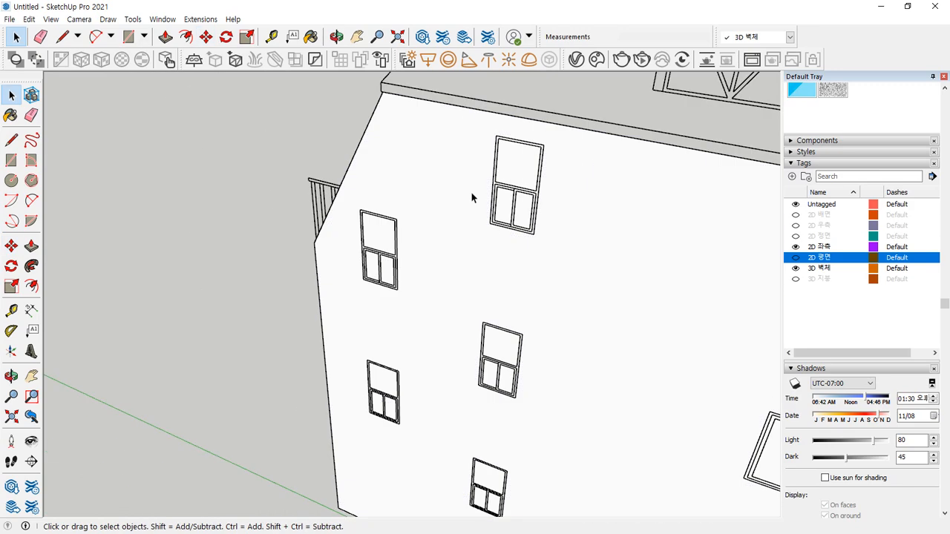
ctrl+click(523, 164)
ctrl+click(503, 350)
scroll(498, 406, up, 6)
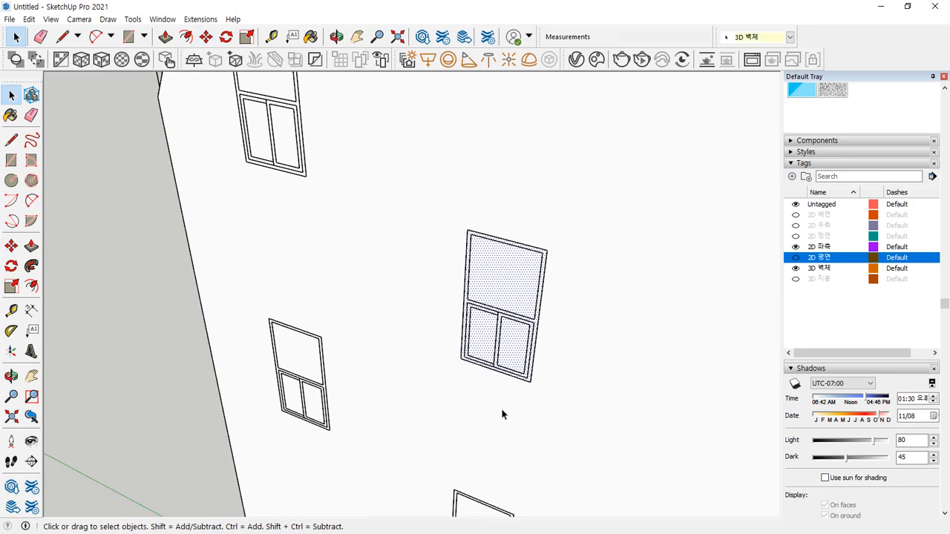
key(m)
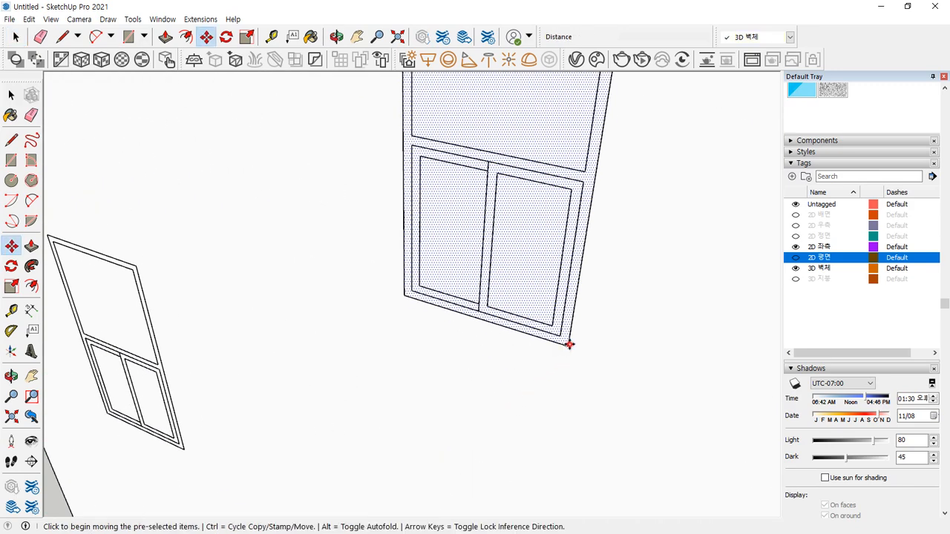
click(568, 343)
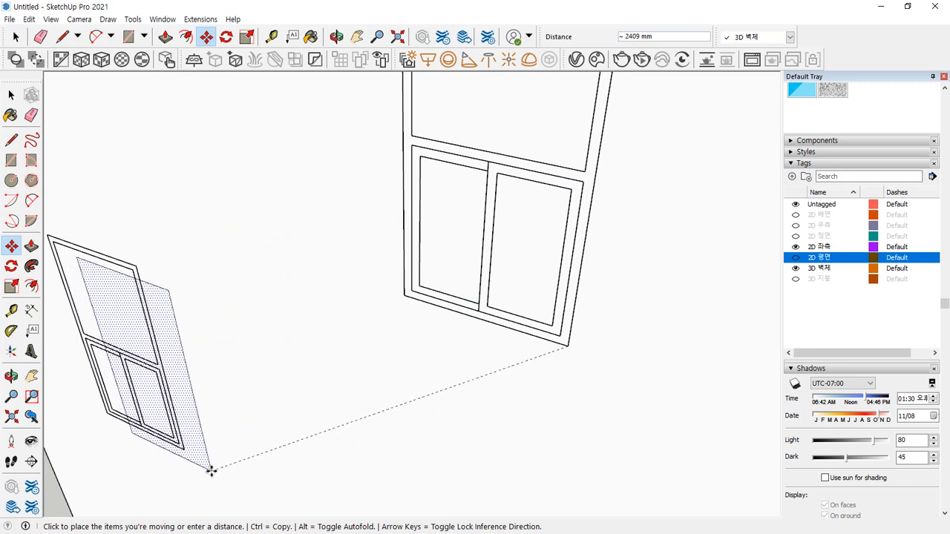
click(184, 446)
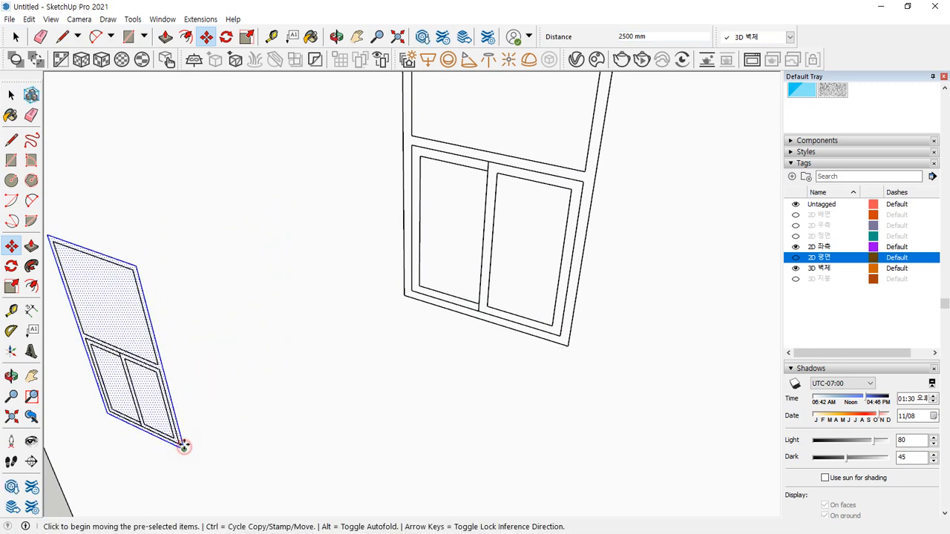
- Push the lowest double sliding window face 300 mm into the side wall
scroll(184, 446, down, 8)
key(space)
scroll(490, 371, up, 3)
scroll(478, 370, up, 5)
scroll(479, 365, down, 6)
click(198, 496)
middle_drag(331, 418, 394, 377)
key(p)
click(475, 419)
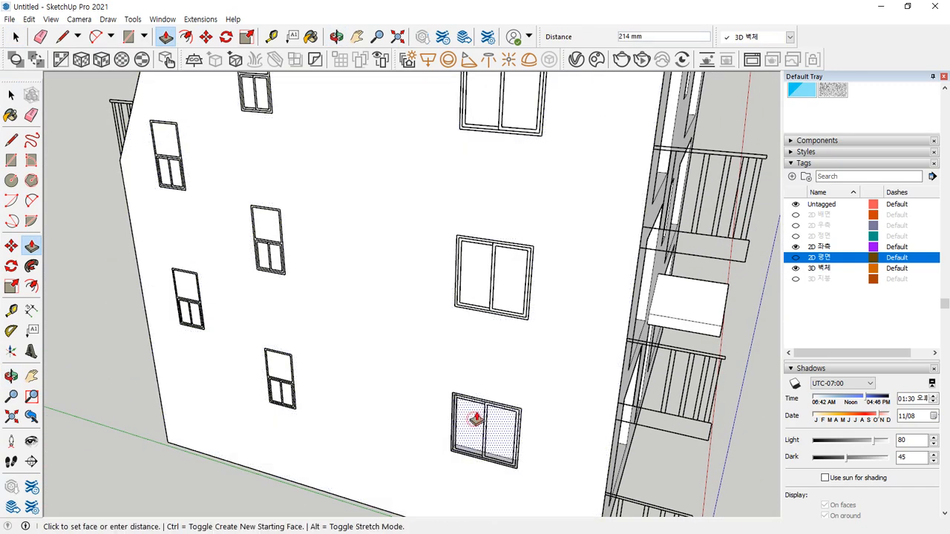
text(300)
key(Return)
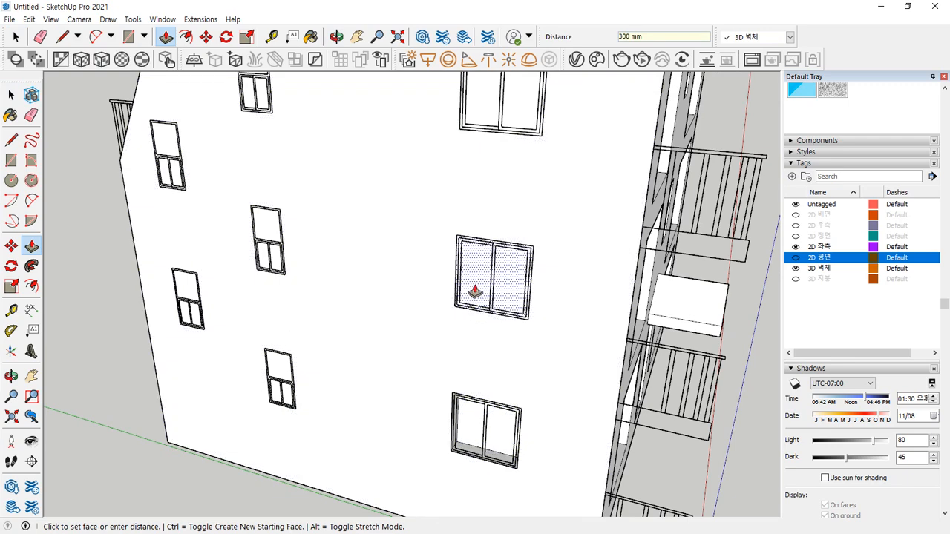
- Push the middle and top double sliding window faces 300 mm into the side wall
click(477, 299)
text(300)
key(Return)
click(496, 123)
text(300)
key(Return)
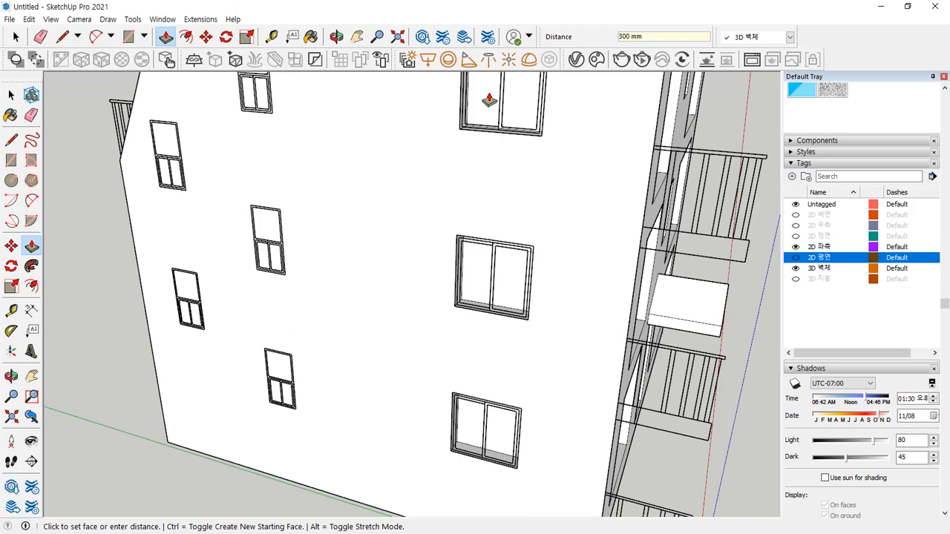
- Push the three stacked narrow window faces inward, matching the 300 mm depth of the double window openings
click(261, 100)
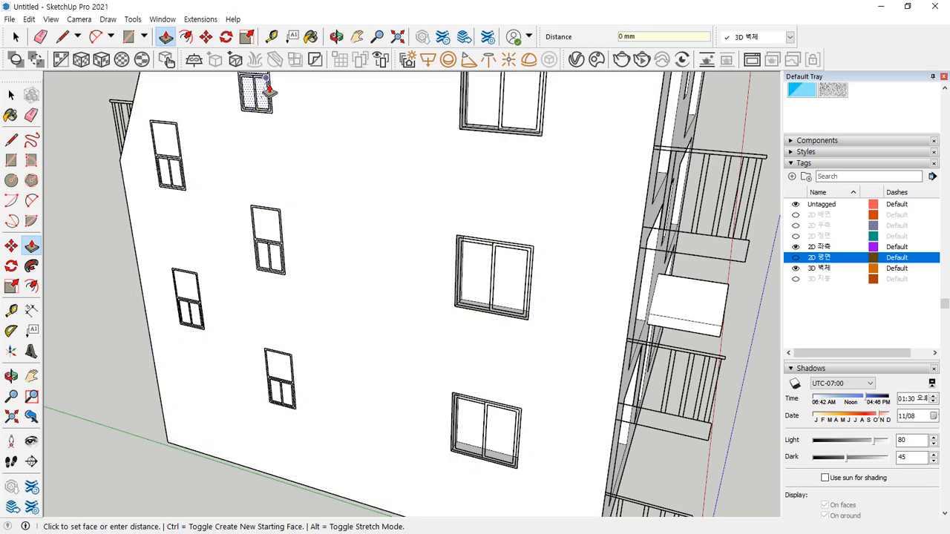
click(486, 96)
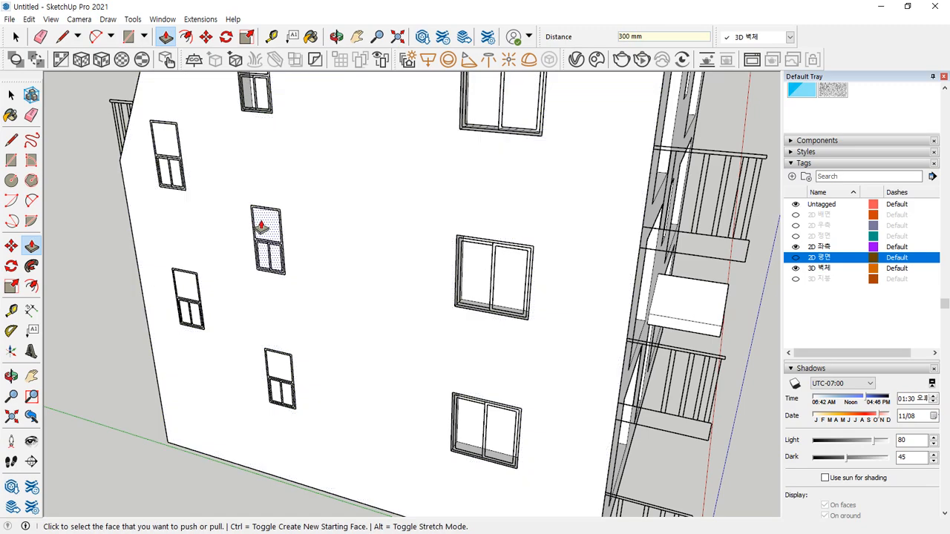
click(476, 267)
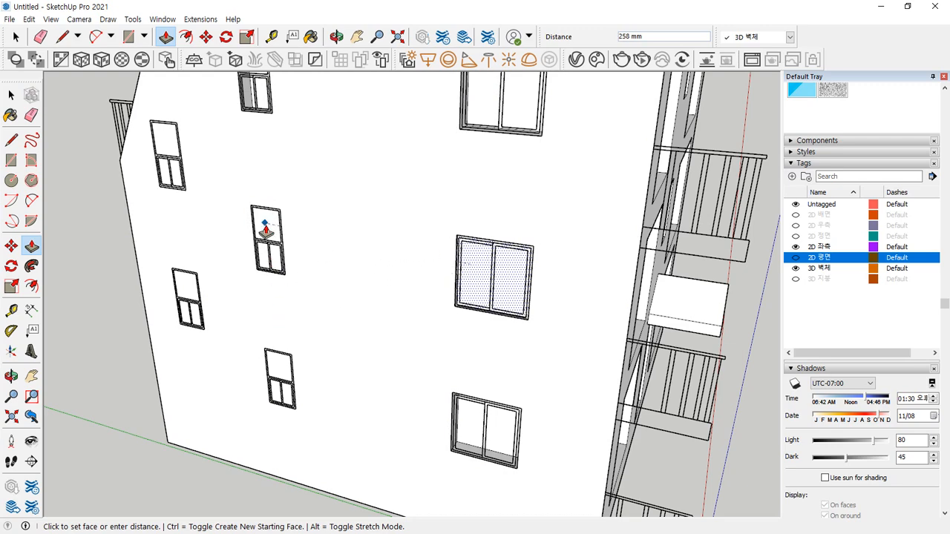
click(268, 239)
click(266, 232)
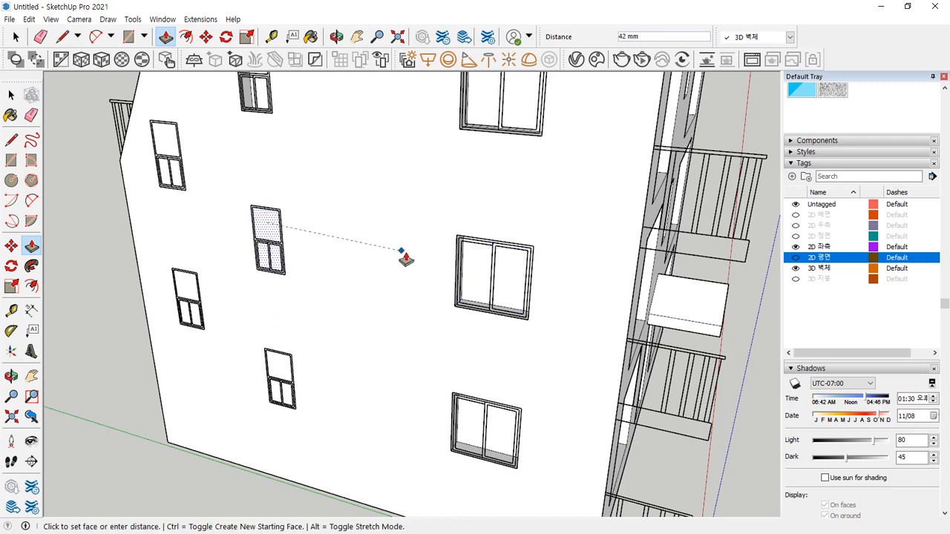
click(492, 266)
click(280, 369)
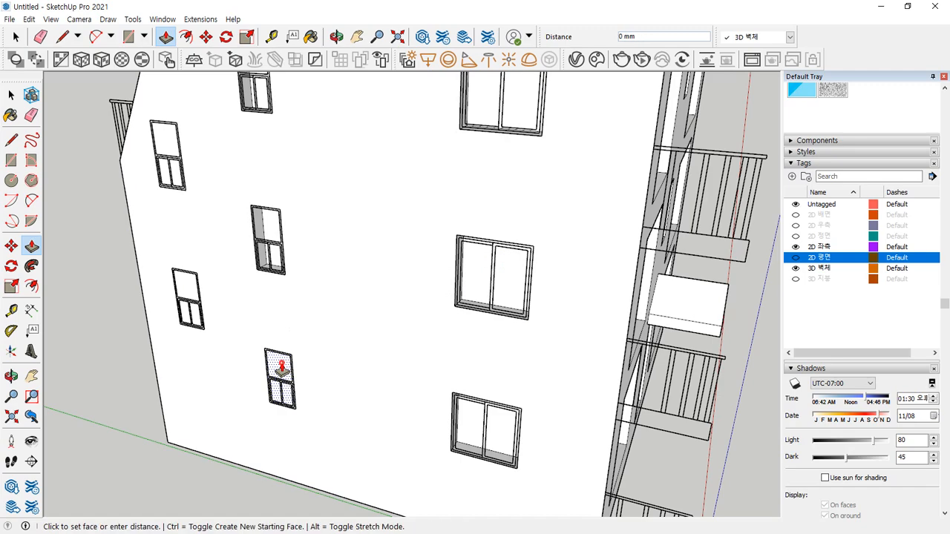
click(468, 282)
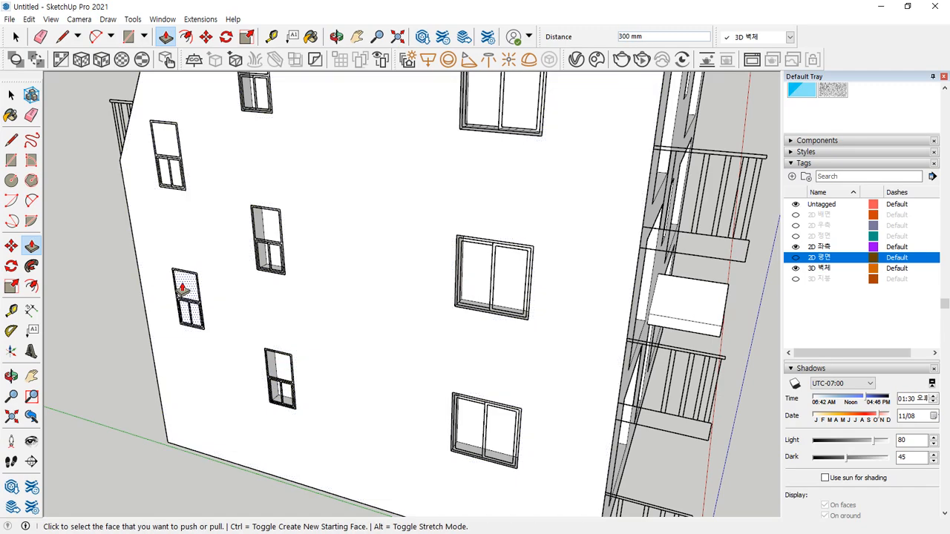
- Push the two rear narrow window faces inward to the same 300 mm depth as the neighbouring openings
click(186, 288)
click(272, 232)
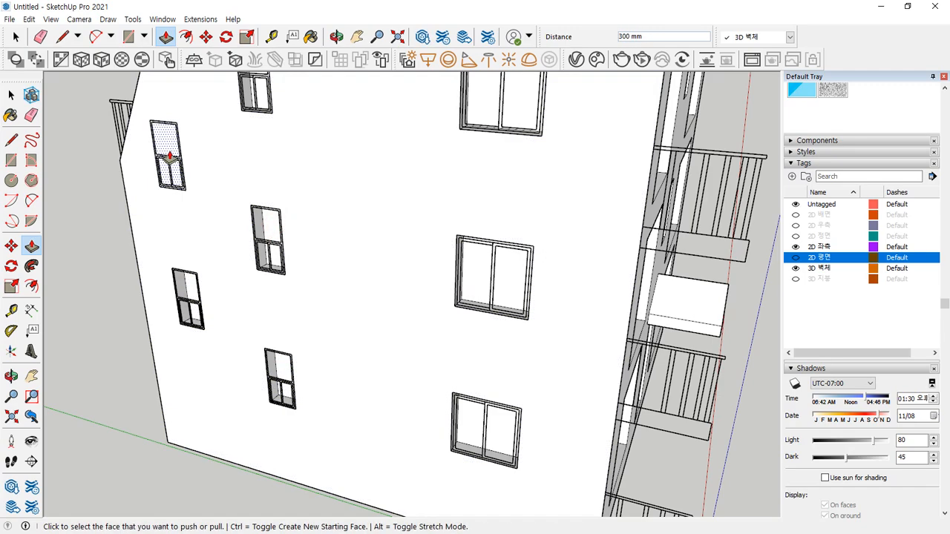
click(169, 156)
click(242, 95)
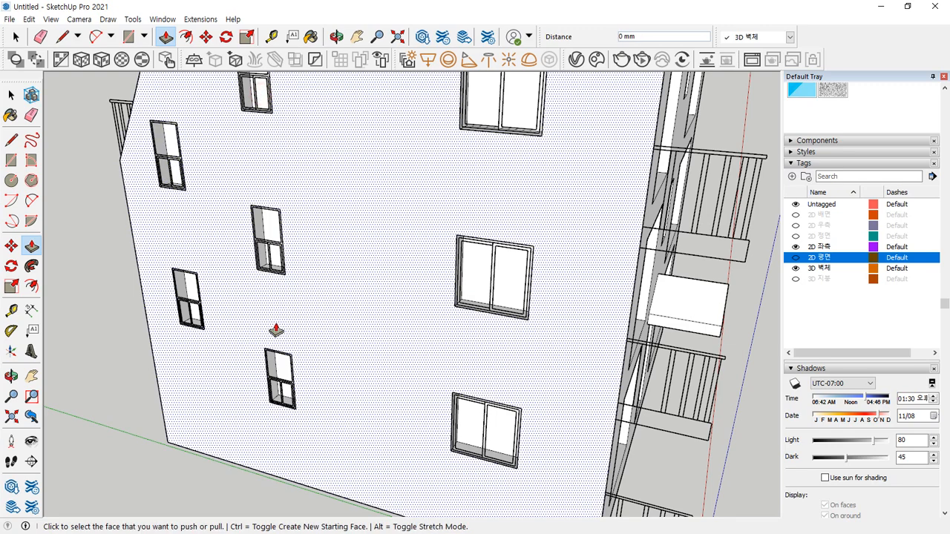
scroll(401, 382, down, 2)
key(space)
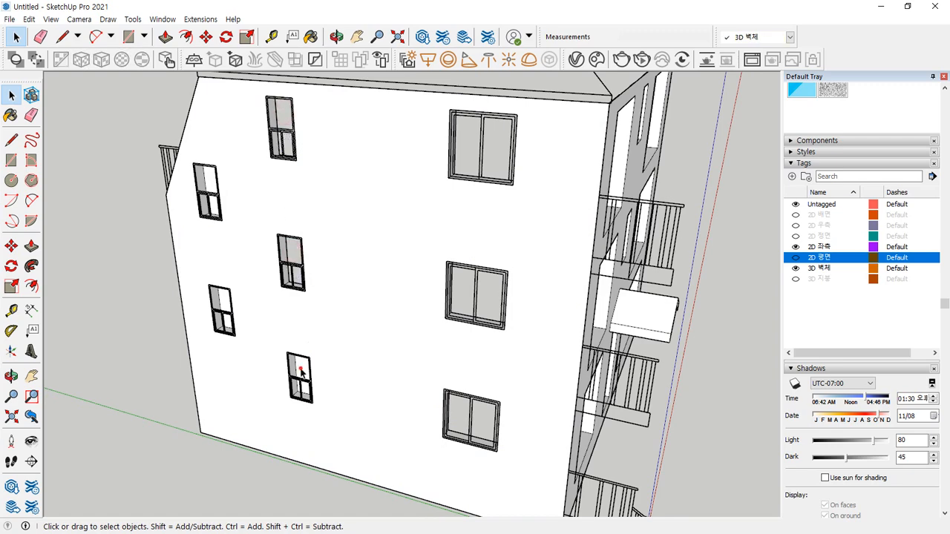
- Show the right-side elevation drawing (2D 우측) and the floor plan drawing (2D 평면) with the 3D walls
middle_drag(121, 335, 547, 299)
middle_drag(613, 323, 495, 352)
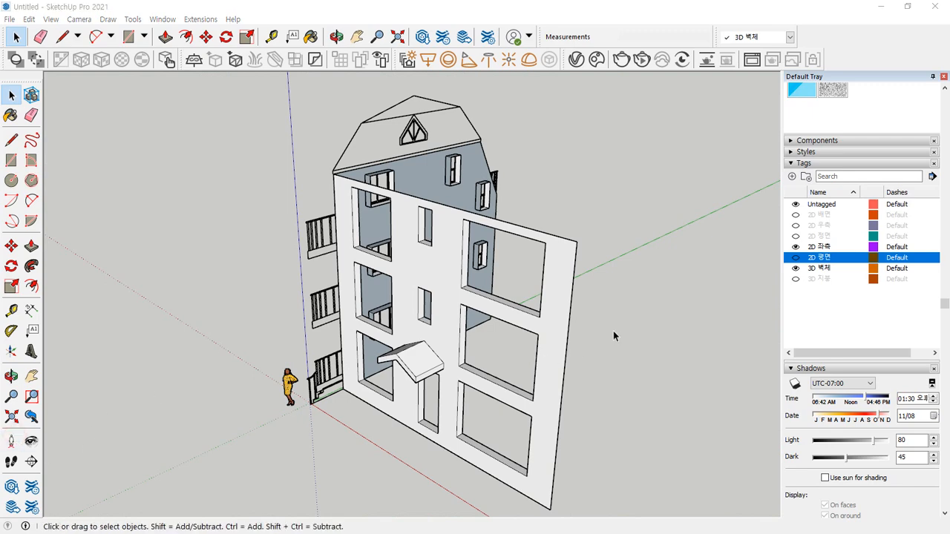
click(796, 226)
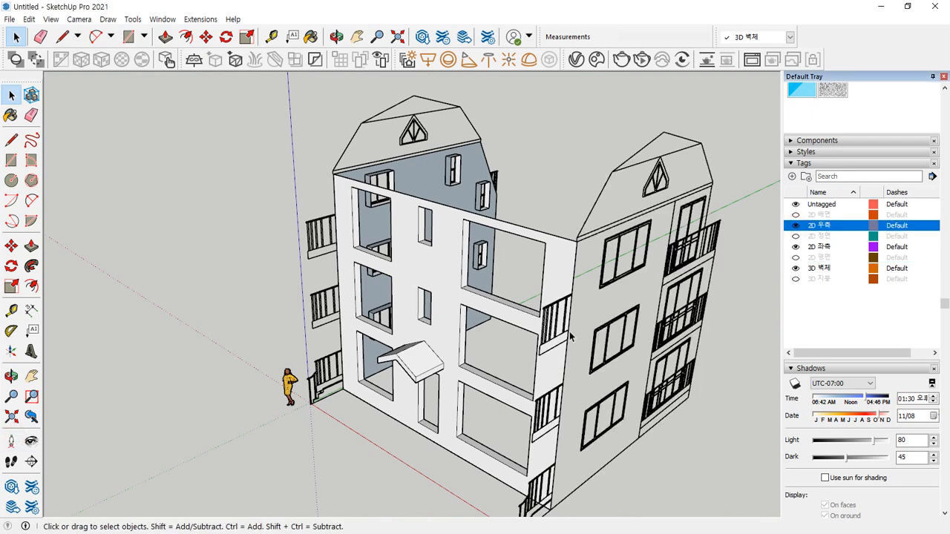
shift+middle_drag(620, 367, 475, 276)
middle_drag(590, 313, 441, 373)
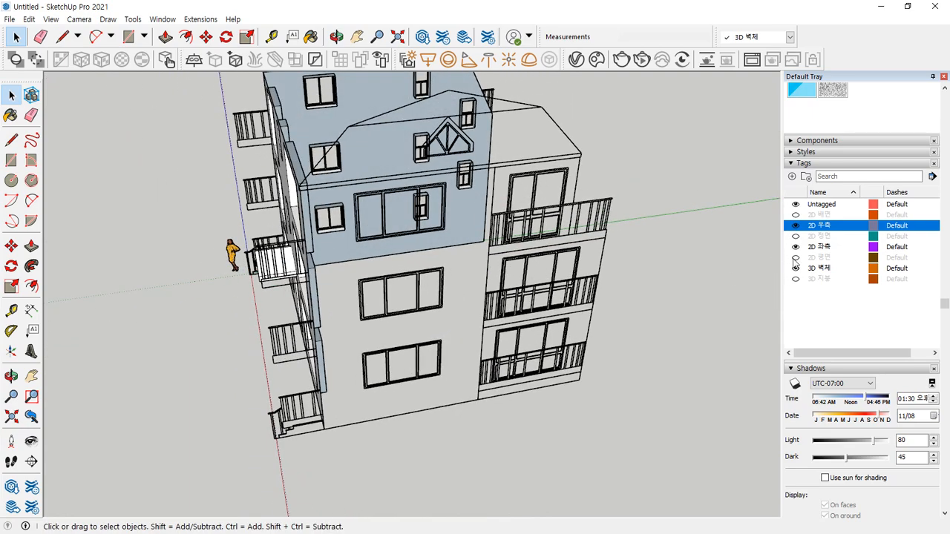
middle_drag(573, 340, 414, 375)
mouse_move(402, 445)
mouse_down()
mouse_move(355, 290)
mouse_move(509, 205)
mouse_move(491, 444)
mouse_up()
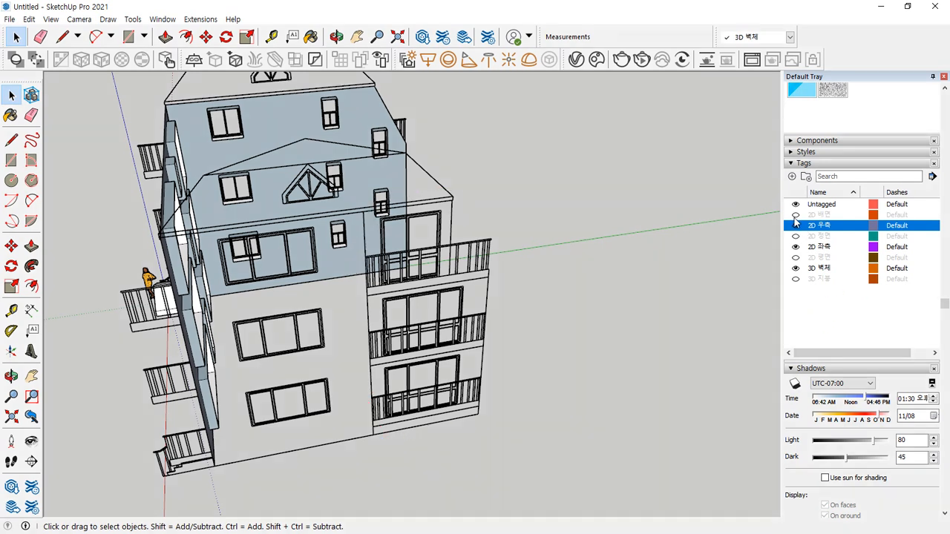
click(795, 258)
middle_drag(562, 365, 577, 334)
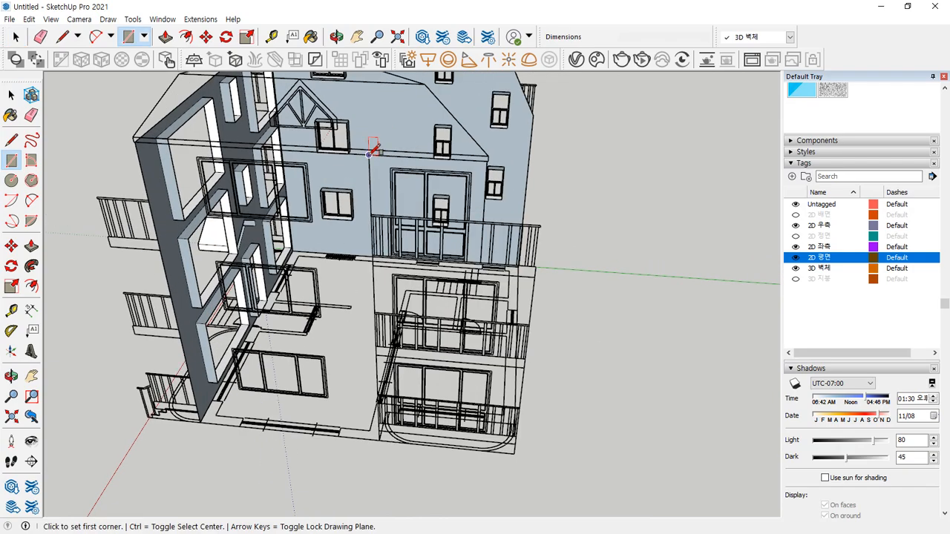
- Draw a 2580 by 2600 mm wall rectangle around the top-floor balcony door on the right-side elevation
click(374, 151)
middle_drag(512, 215, 470, 244)
scroll(436, 269, up, 3)
mouse_move(438, 283)
middle_down()
mouse_move(413, 306)
mouse_move(411, 282)
mouse_move(435, 291)
middle_up()
click(429, 296)
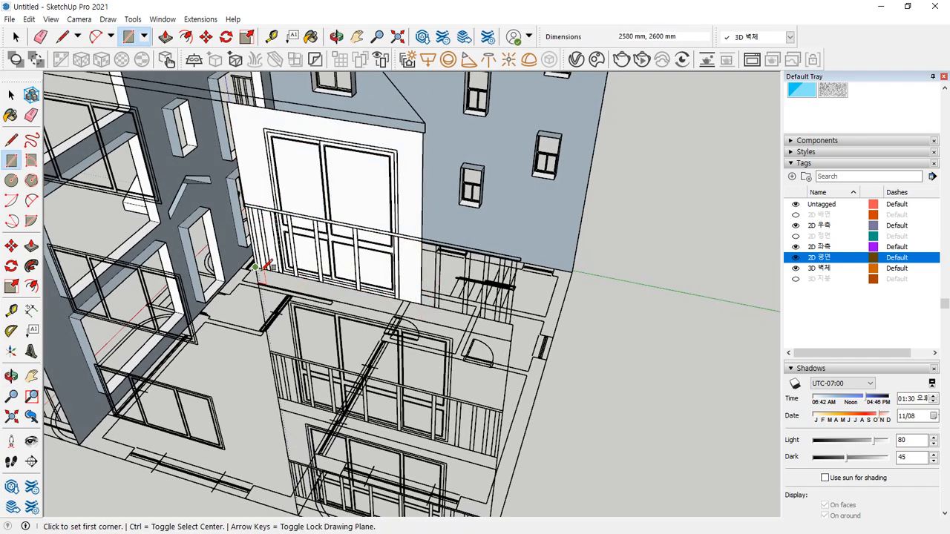
- Draw the wall rectangle for the two lower balcony storeys, from below the top-floor wall to the elevation's opposite bottom corner
scroll(256, 266, up, 4)
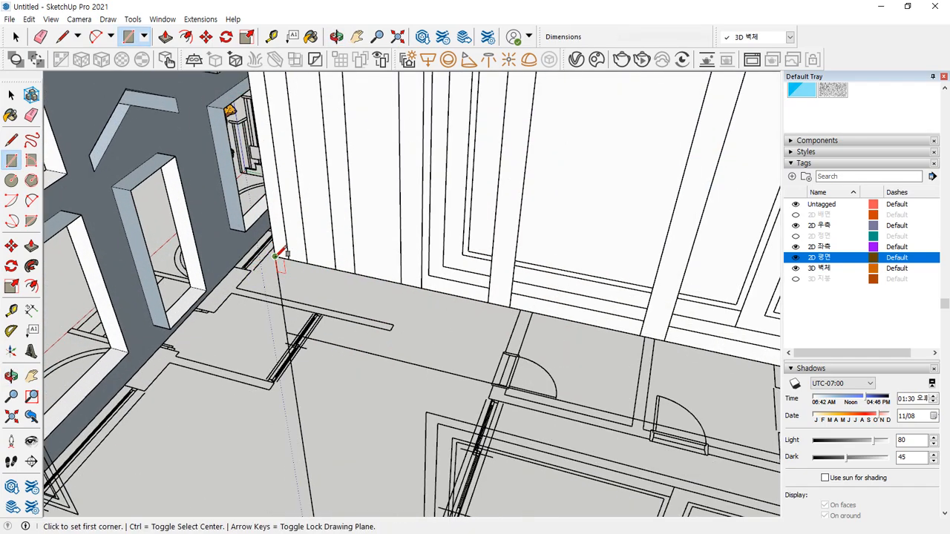
click(276, 256)
scroll(344, 313, down, 6)
shift+middle_drag(483, 414, 456, 299)
scroll(456, 298, up, 2)
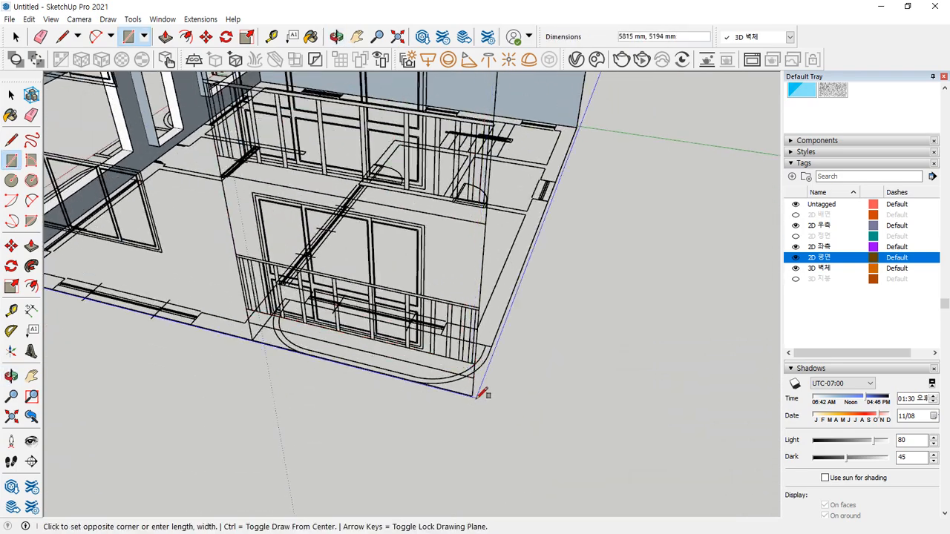
click(472, 394)
- Erase the dividing edge between the top-floor and lower balcony wall rectangles to merge them into one face
scroll(382, 267, up, 3)
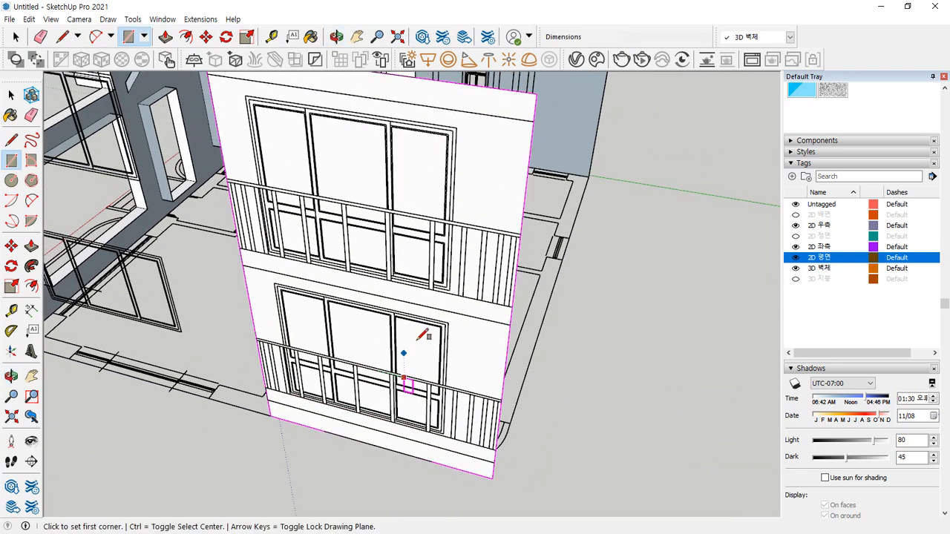
shift+middle_drag(477, 199, 473, 296)
scroll(368, 159, up, 2)
key(e)
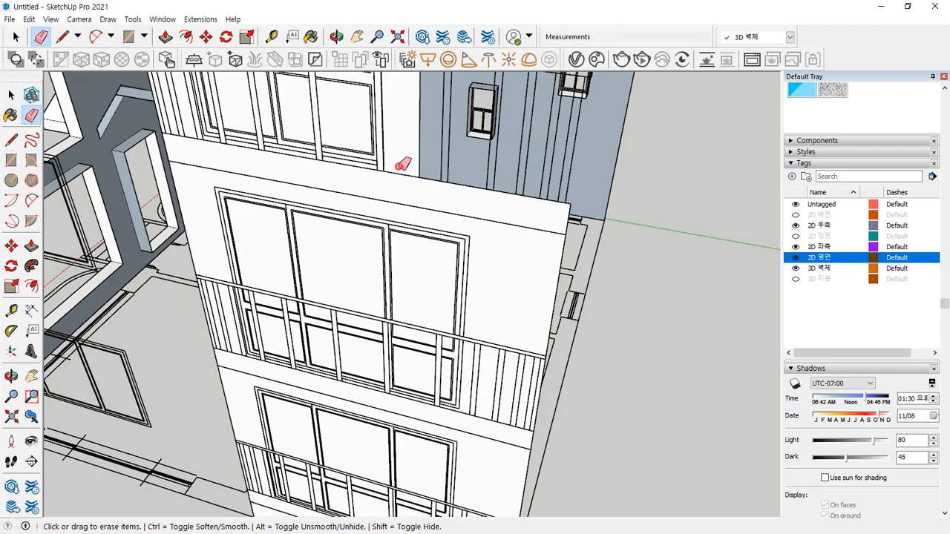
drag(377, 185, 366, 202)
- Trace the top-floor balcony door's outer frame with a rectangle on the wall face
mouse_move(359, 219)
middle_down()
mouse_move(349, 187)
mouse_move(312, 234)
mouse_move(322, 312)
middle_up()
scroll(271, 245, up, 2)
key(r)
click(266, 249)
scroll(341, 210, down, 2)
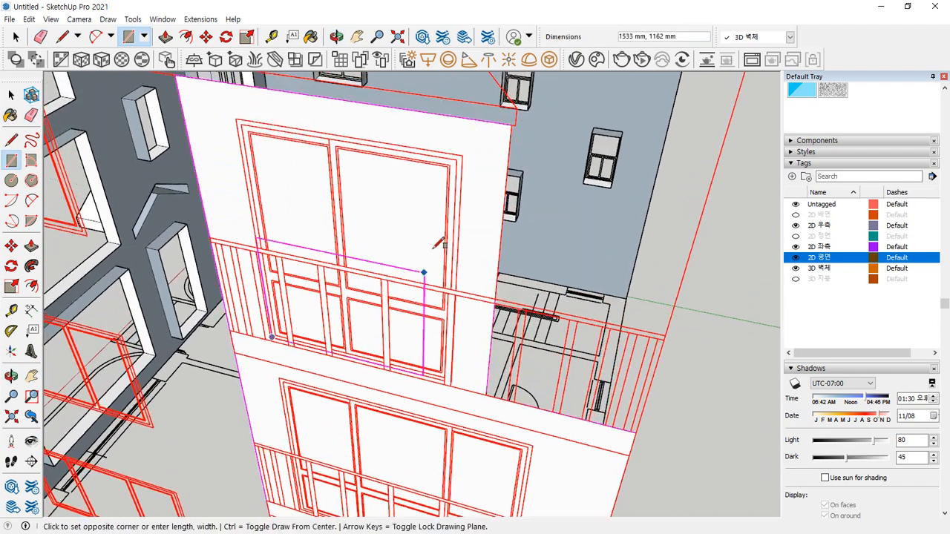
click(466, 156)
- Trace the middle-floor balcony door's outer frame with a rectangle on the wall face
shift+middle_drag(440, 456, 394, 186)
scroll(401, 334, up, 2)
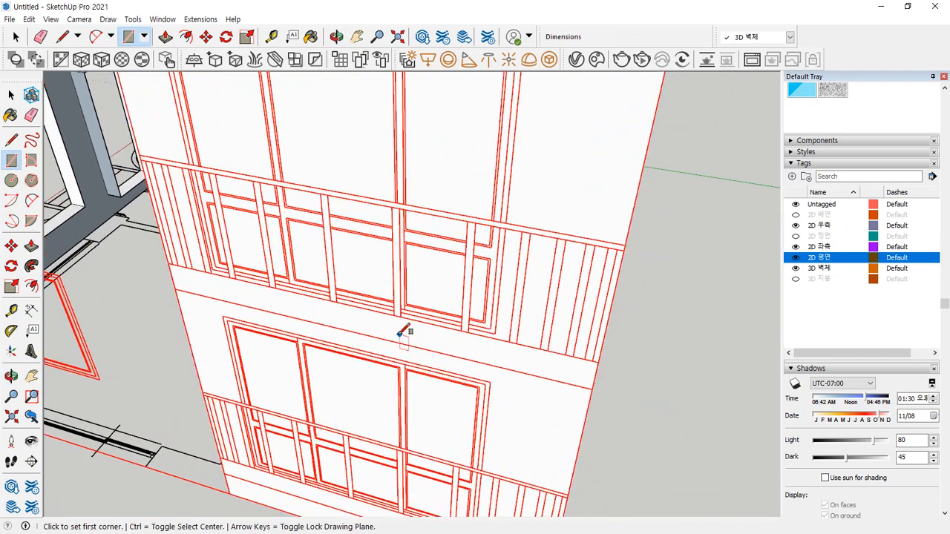
click(495, 334)
middle_drag(483, 318, 290, 232)
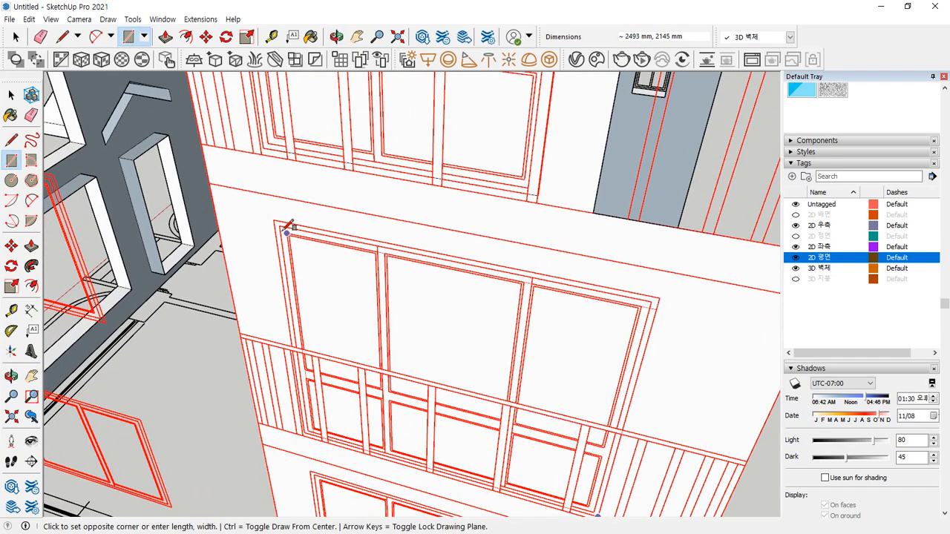
click(274, 220)
- Trace the ground-floor balcony door's outer frame with a rectangle on the wall face
scroll(479, 495, down, 2)
shift+middle_drag(479, 495, 402, 178)
scroll(461, 485, up, 2)
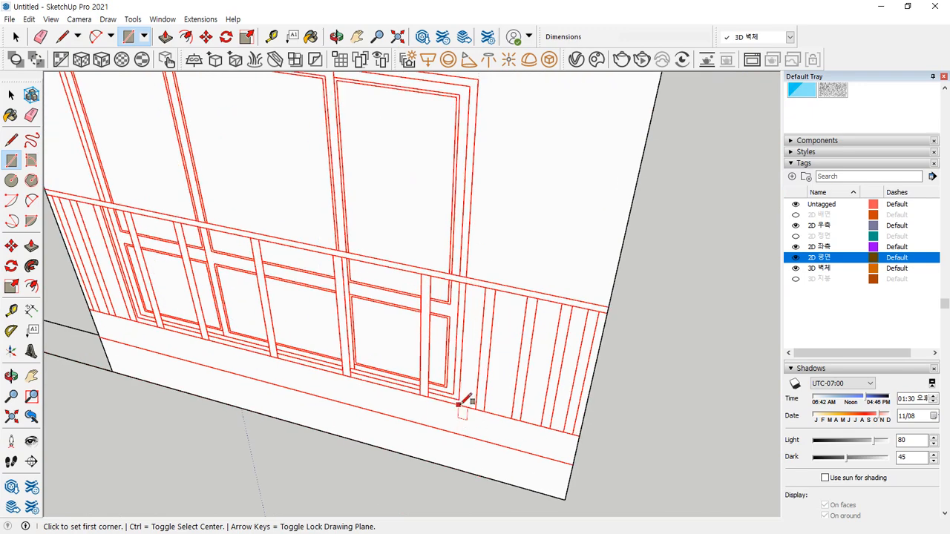
click(459, 399)
middle_drag(459, 399, 186, 206)
scroll(212, 183, up, 2)
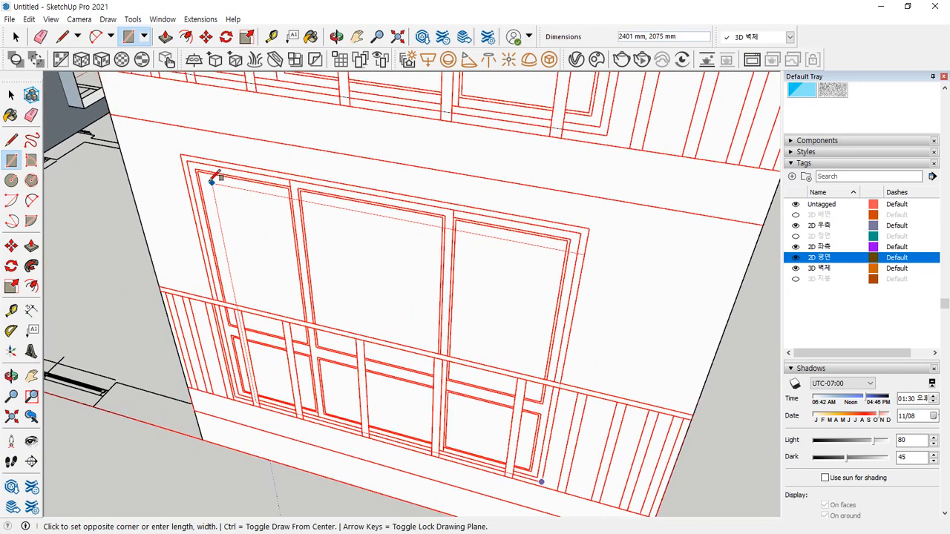
key(space)
- Move the balcony wall face with its door outlines 1200 mm inward to the outer wall corner on the floor plan
scroll(617, 298, down, 3)
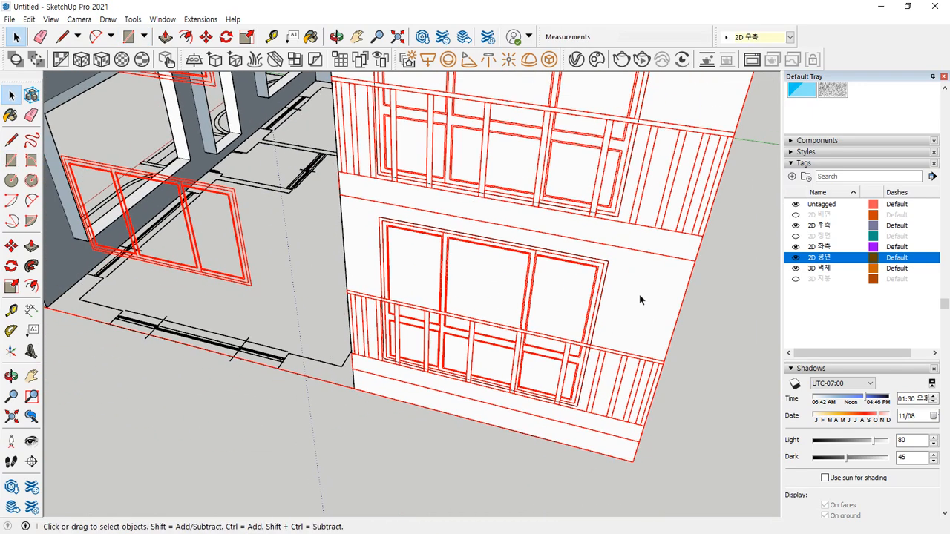
click(638, 297)
middle_drag(687, 351, 446, 430)
scroll(438, 467, down, 1)
scroll(472, 427, up, 2)
scroll(472, 427, up, 1)
key(m)
scroll(472, 427, up, 1)
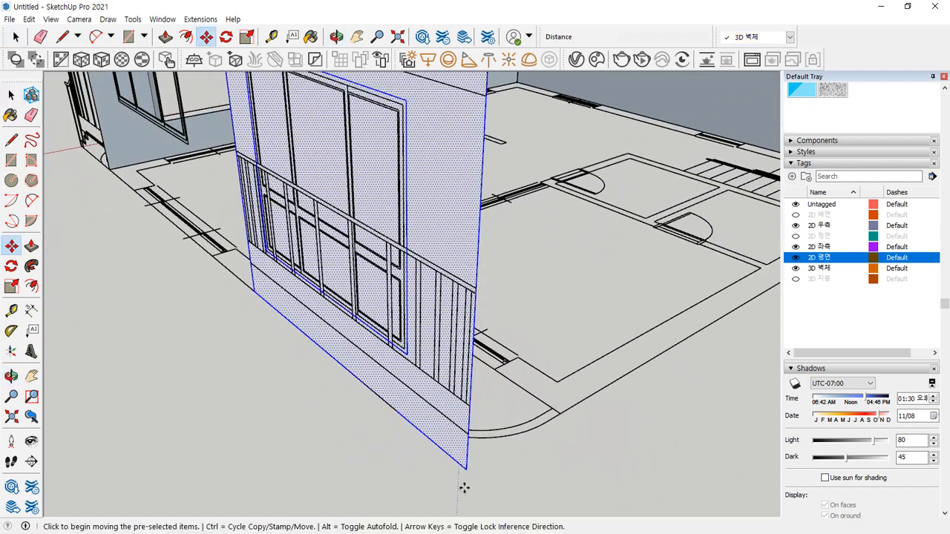
click(467, 471)
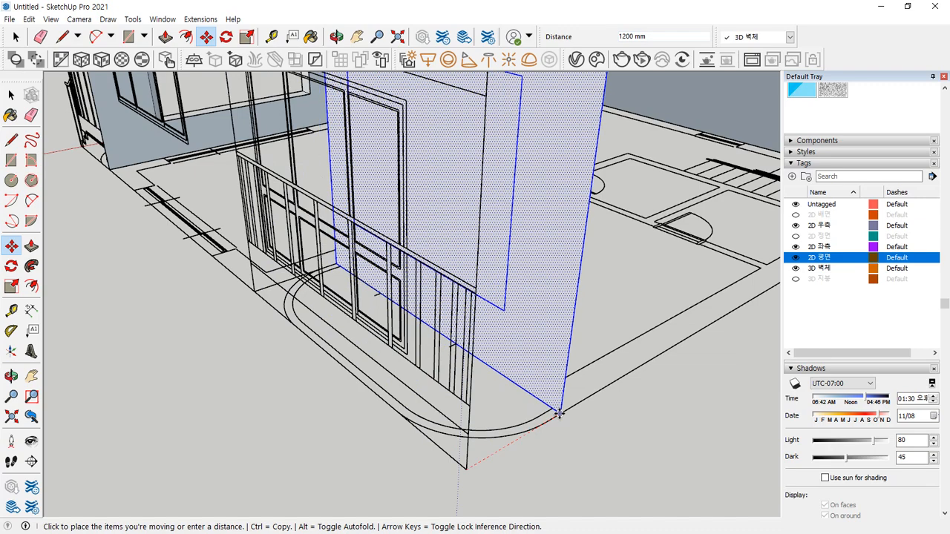
click(560, 412)
key(space)
- Push the three balcony door faces 300 mm into the recessed wall
middle_drag(509, 461, 424, 376)
key(p)
click(430, 339)
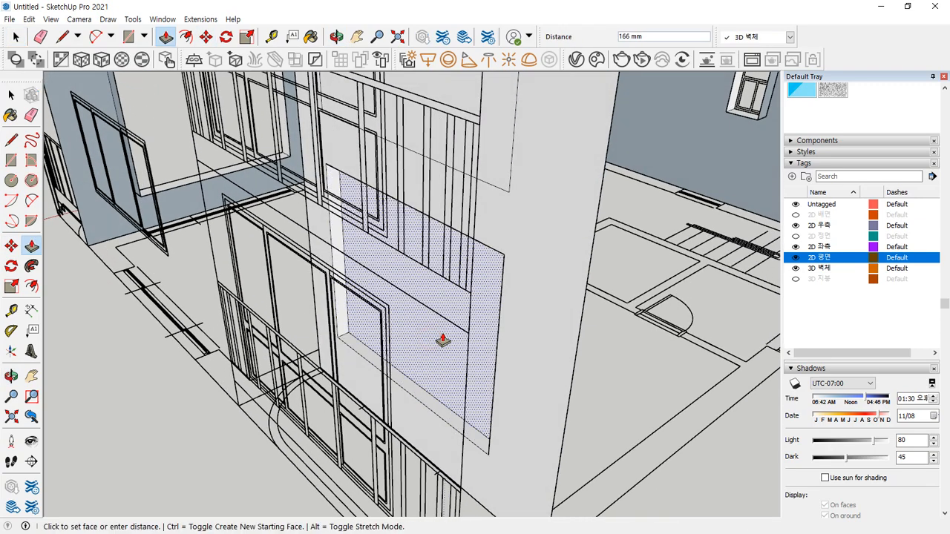
key(Return)
scroll(383, 361, down, 2)
shift+middle_drag(402, 167, 361, 294)
click(405, 280)
text(300)
key(Return)
middle_drag(364, 251, 371, 166)
click(408, 178)
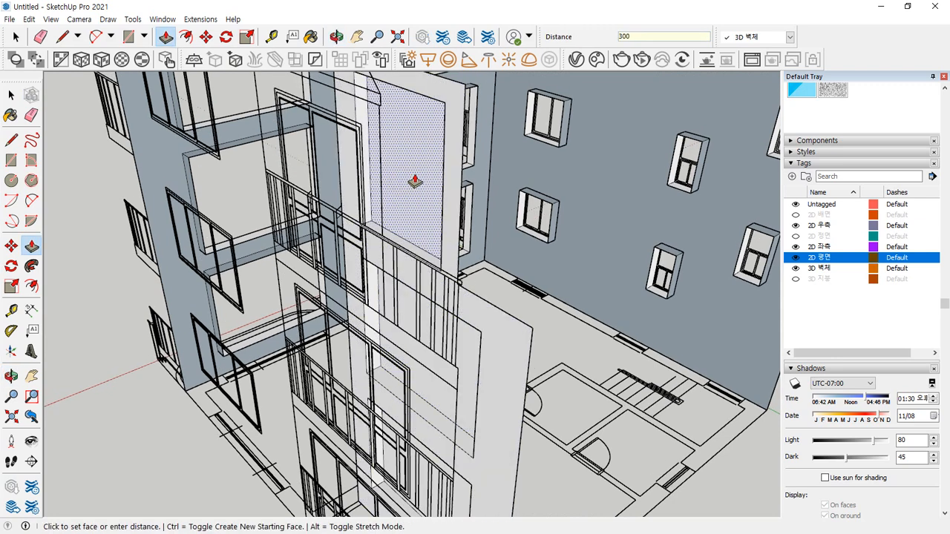
key(Return)
- Delete the pushed-in door faces on the lower floors to open the balcony doorways
key(space)
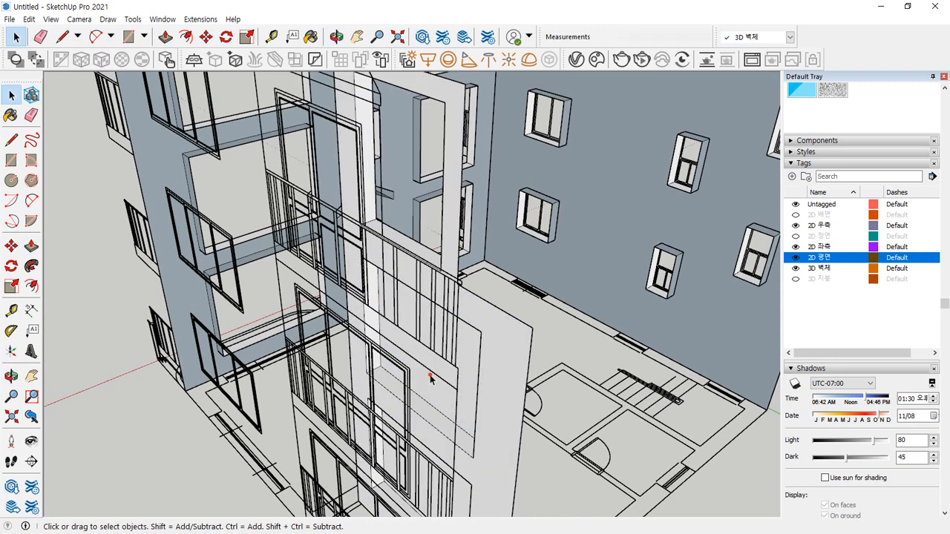
click(432, 380)
key(Delete)
middle_drag(449, 498, 426, 389)
scroll(436, 417, down, 1)
click(437, 418)
key(Delete)
scroll(622, 455, down, 2)
middle_drag(622, 455, 335, 458)
drag(328, 183, 349, 444)
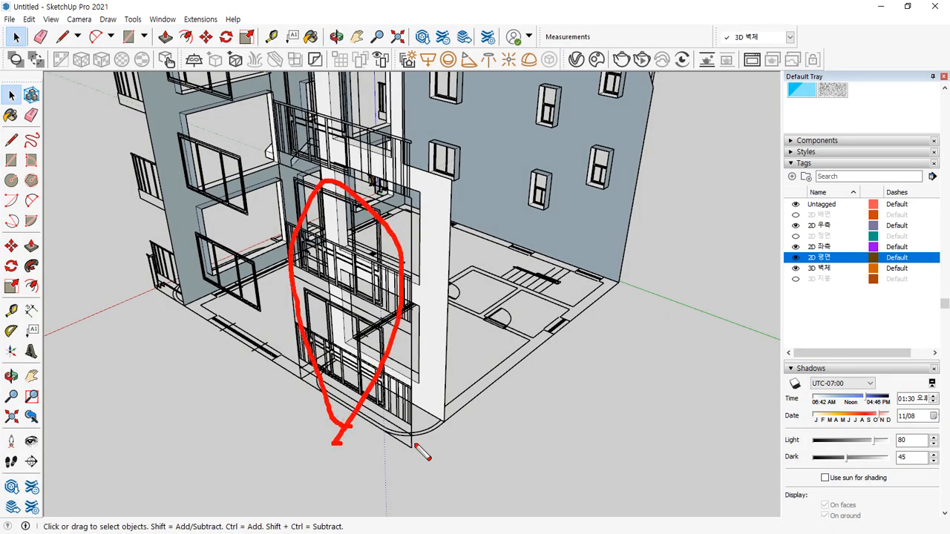
key(Escape)
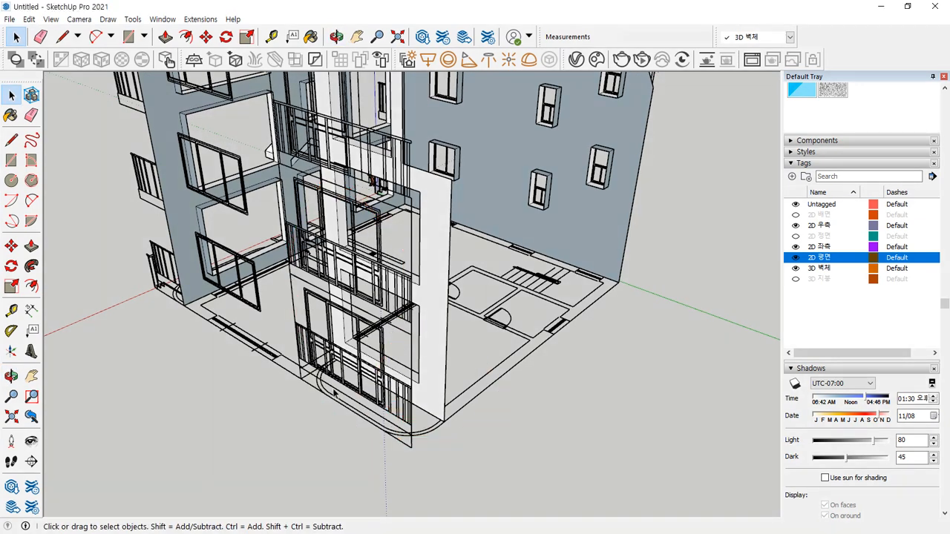
- Draw the right-side wall rectangle beside the balconies, from the plan's ground point up to the front wall's top corner
middle_drag(307, 381, 366, 443)
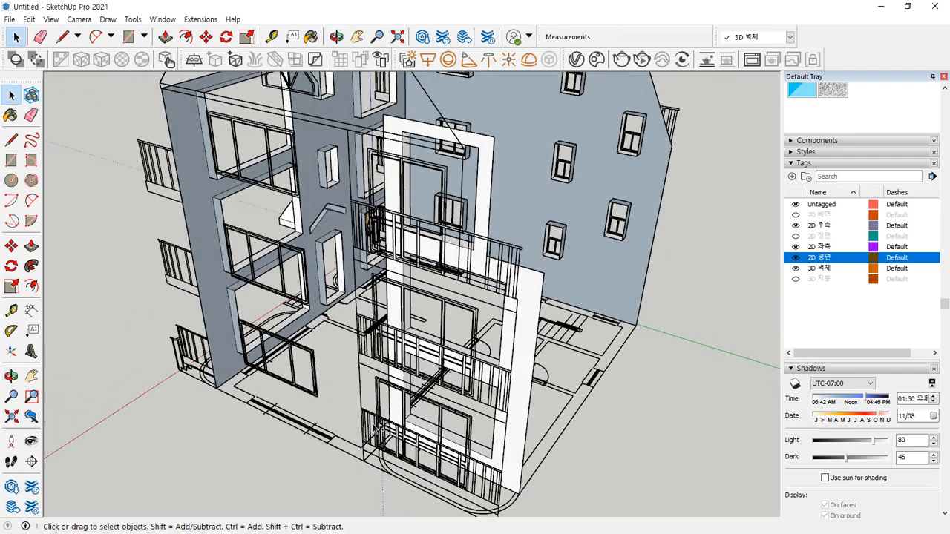
scroll(335, 469, up, 3)
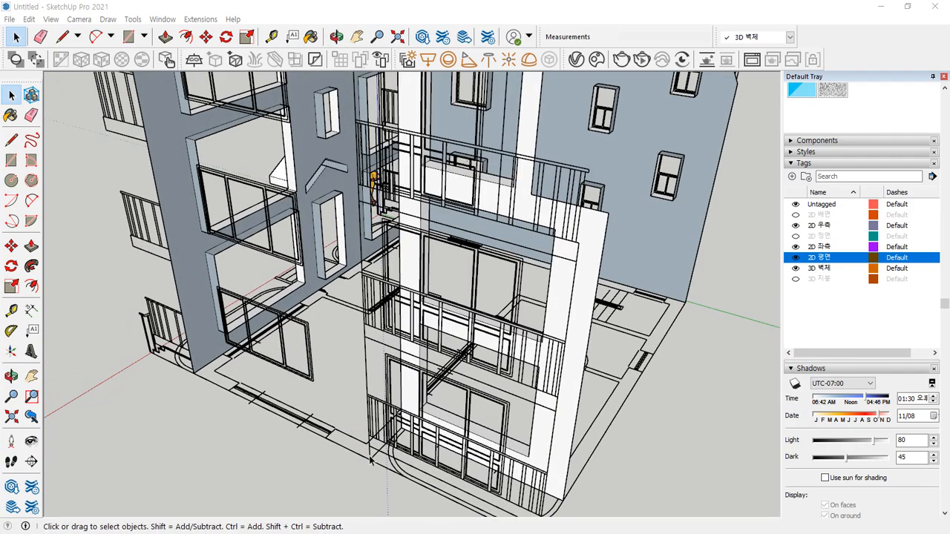
key(r)
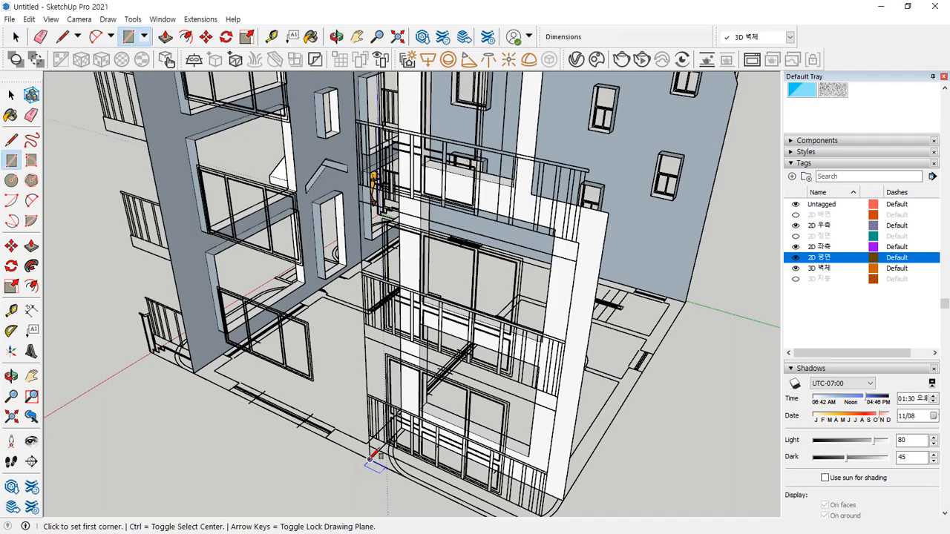
click(370, 456)
scroll(247, 276, down, 2)
shift+middle_drag(246, 275, 260, 395)
scroll(189, 240, up, 6)
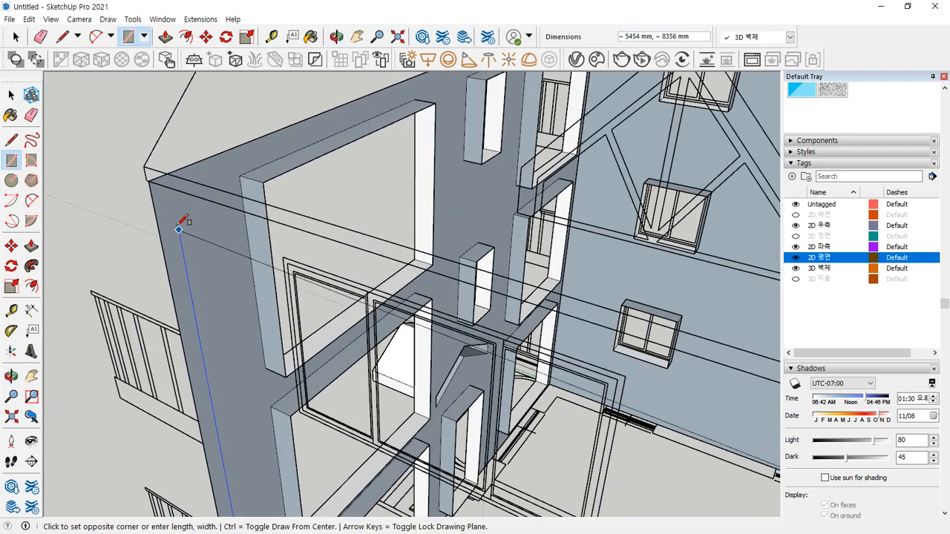
click(150, 182)
- Trace the top-floor triple window with a 2600 by 1500 mm rectangle on the right-side wall
middle_drag(146, 244, 277, 183)
scroll(334, 205, down, 1)
shift+middle_drag(349, 267, 199, 246)
scroll(250, 295, up, 2)
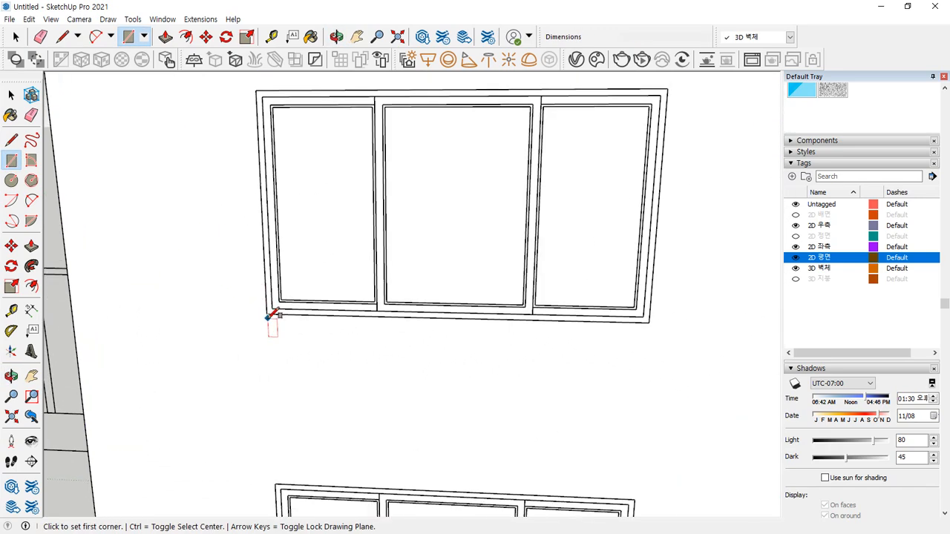
click(267, 314)
click(667, 90)
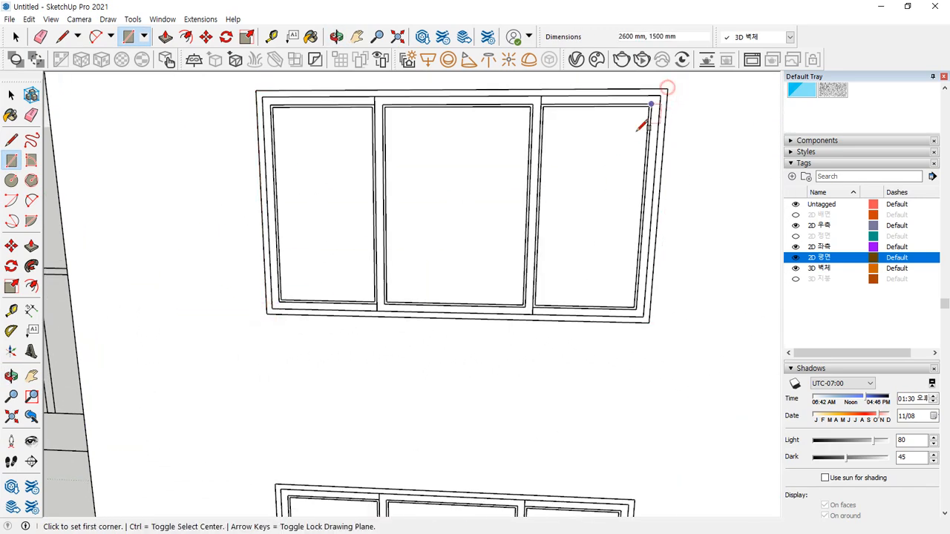
- Copy the top triple window face downward at 2800 mm spacing onto the middle and ground-floor windows
key(space)
click(615, 166)
key(m)
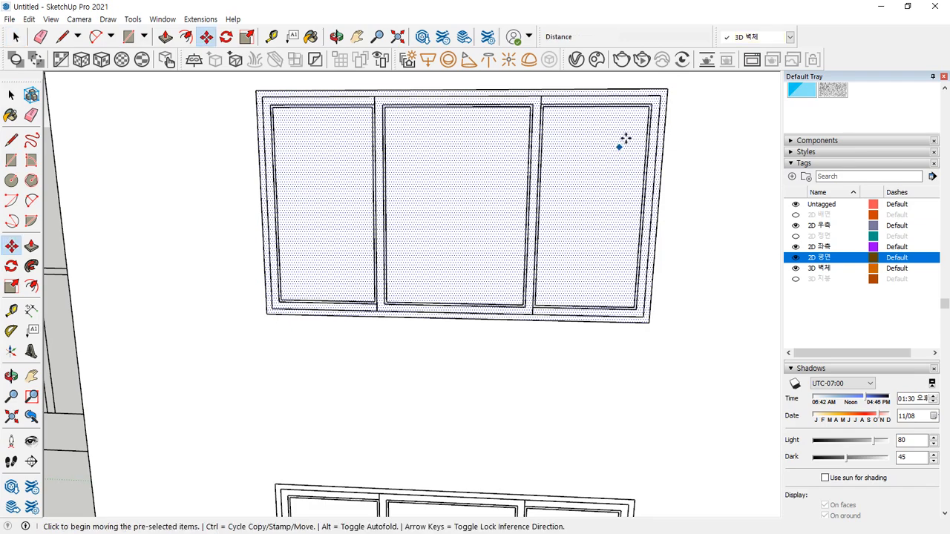
click(667, 90)
key(ctrl)
scroll(666, 230, down, 2)
shift+middle_drag(659, 326, 502, 126)
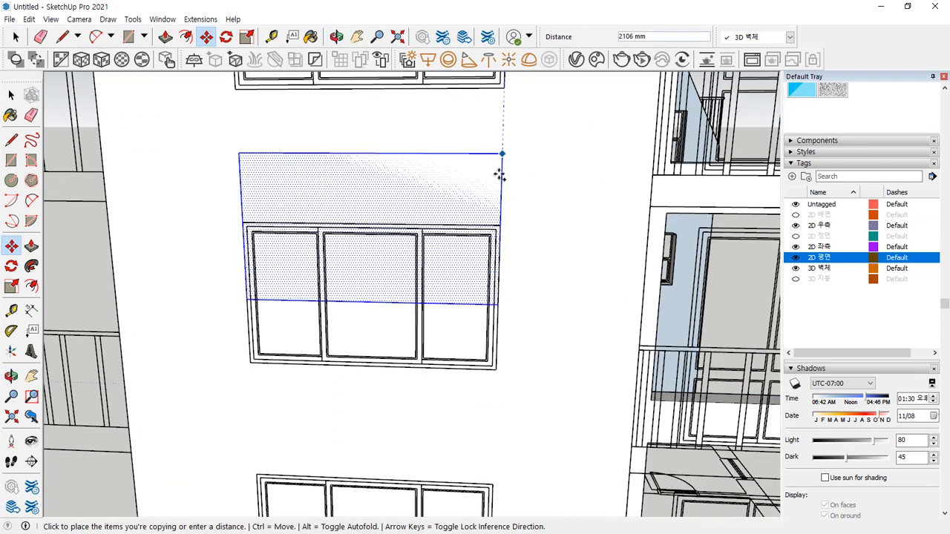
scroll(509, 194, up, 2)
click(498, 239)
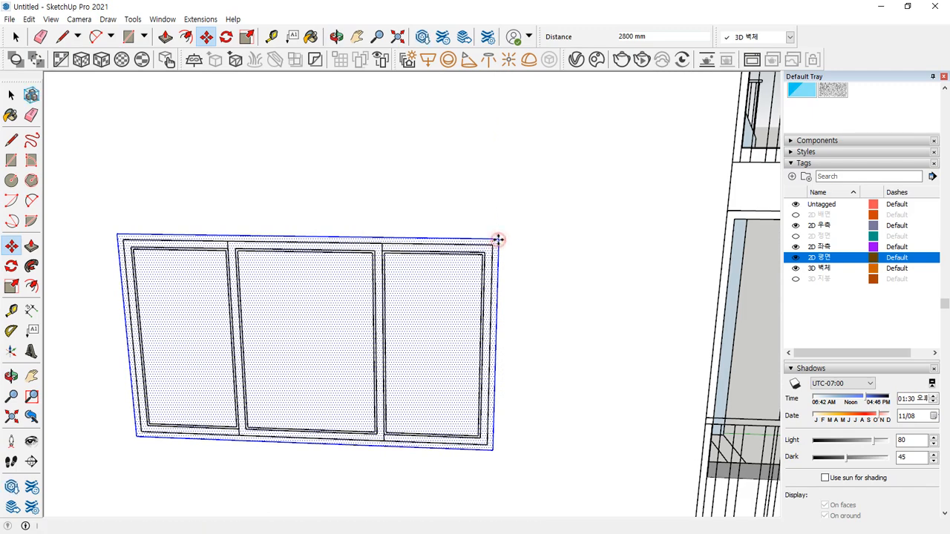
scroll(445, 240, down, 5)
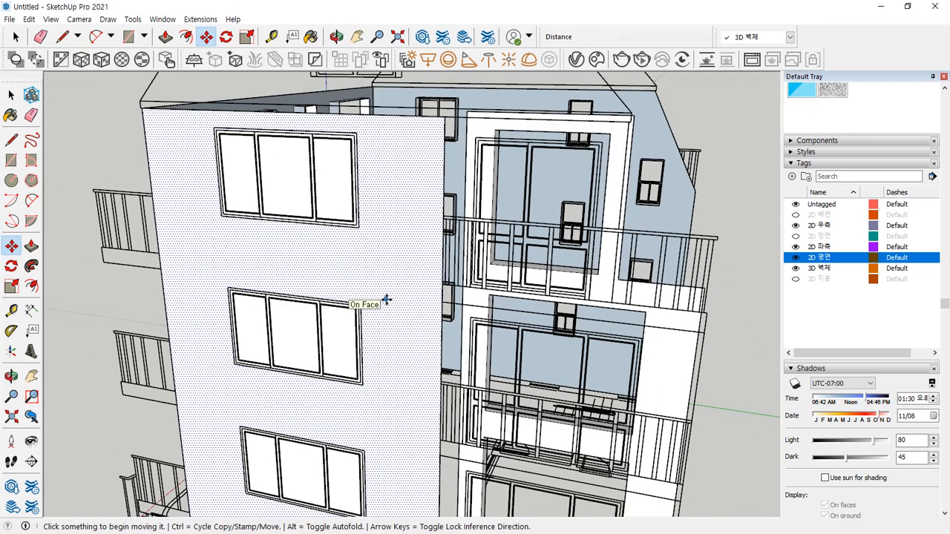
- Push the three triple window faces 300 mm into the right-side wall
key(p)
click(327, 206)
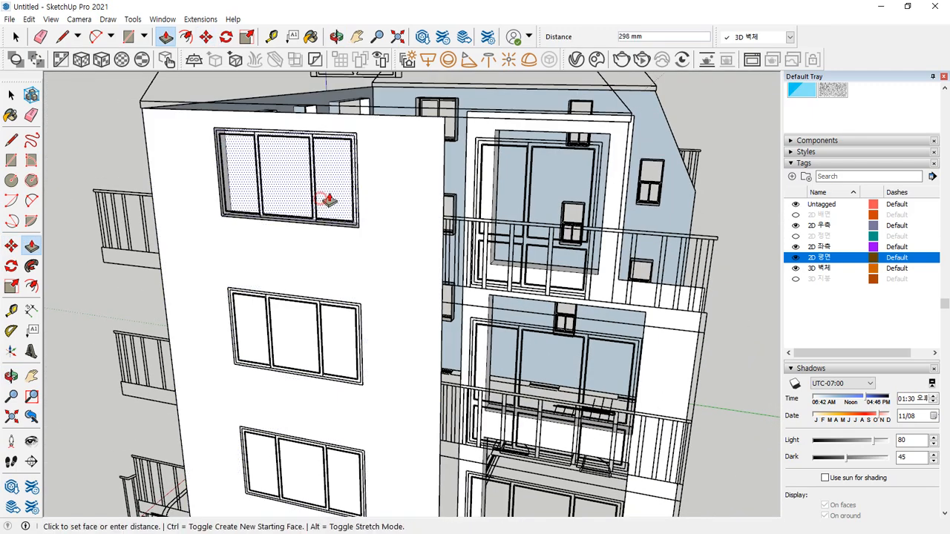
text(30)
key(Return)
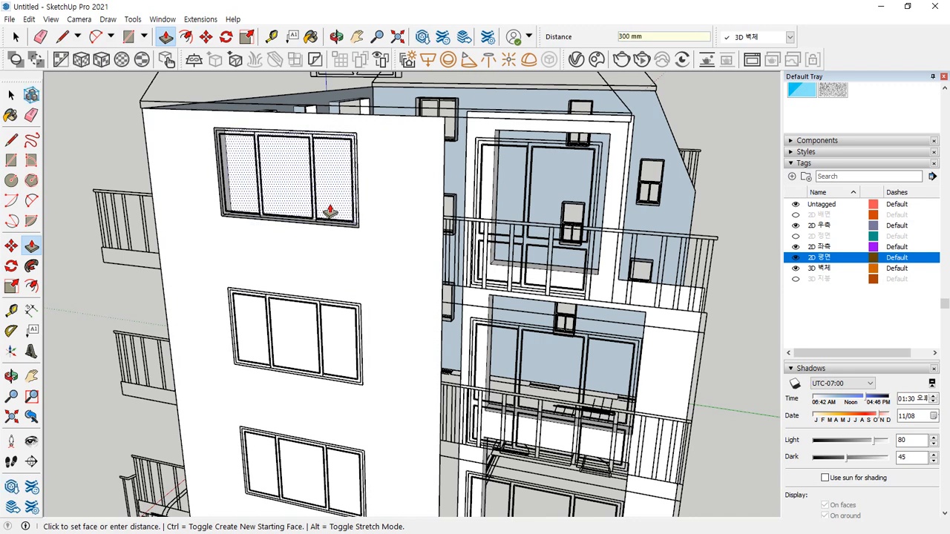
double_click(302, 346)
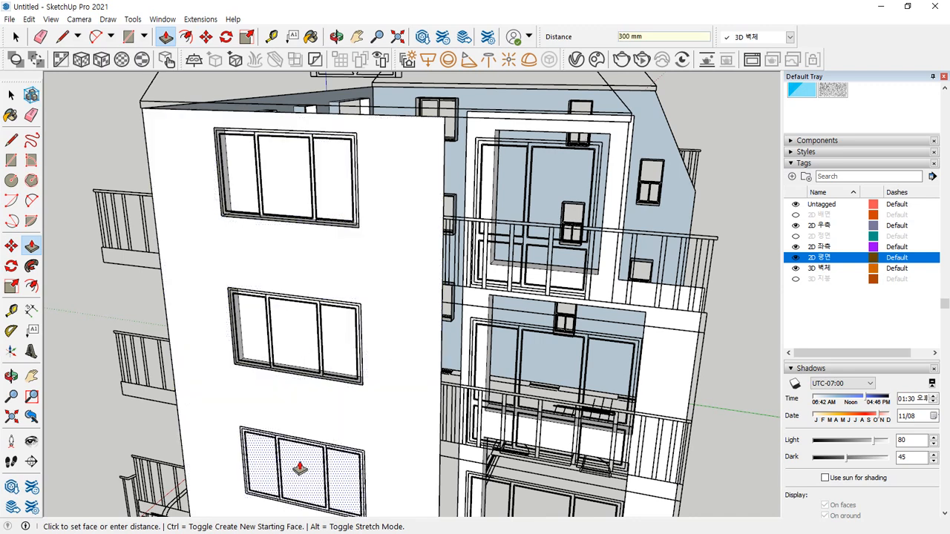
double_click(307, 466)
- Delete the pushed-in triple window faces to open all three windows through the wall
key(space)
click(288, 161)
key(Delete)
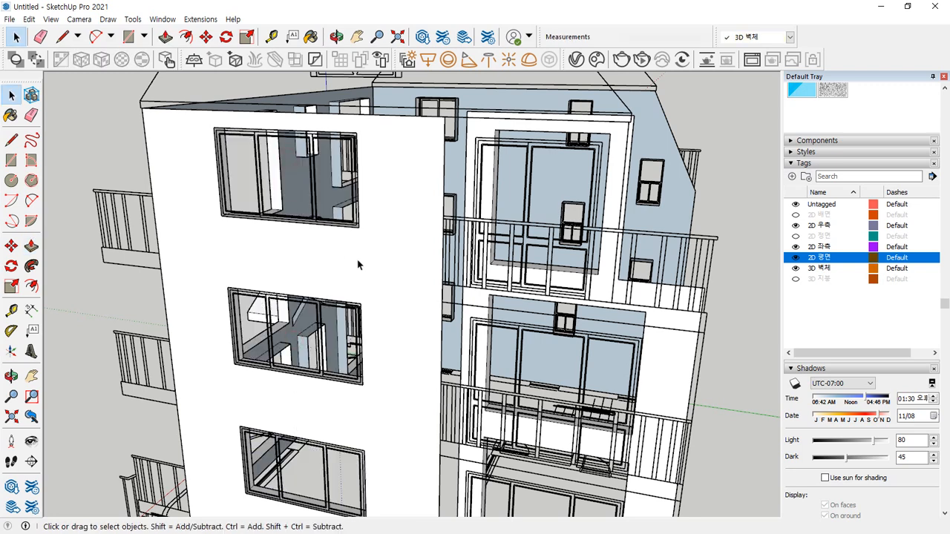
- Hide the floor plan (2D 평면) and right-side elevation (2D 우측) drawings
click(796, 260)
click(795, 225)
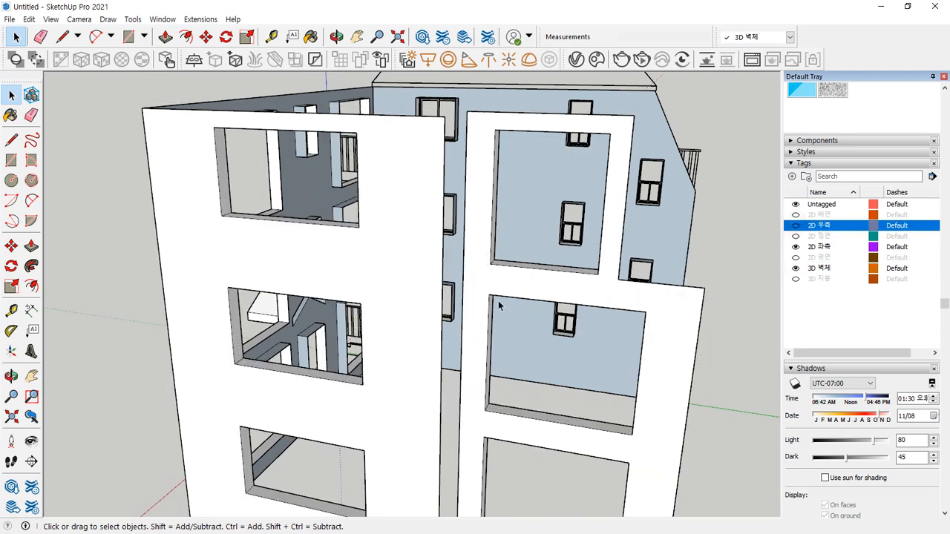
- Close the gap between the two offset right-side wall sections with a 1200 by 8880 mm rectangular face
scroll(501, 307, down, 3)
middle_drag(500, 307, 430, 394)
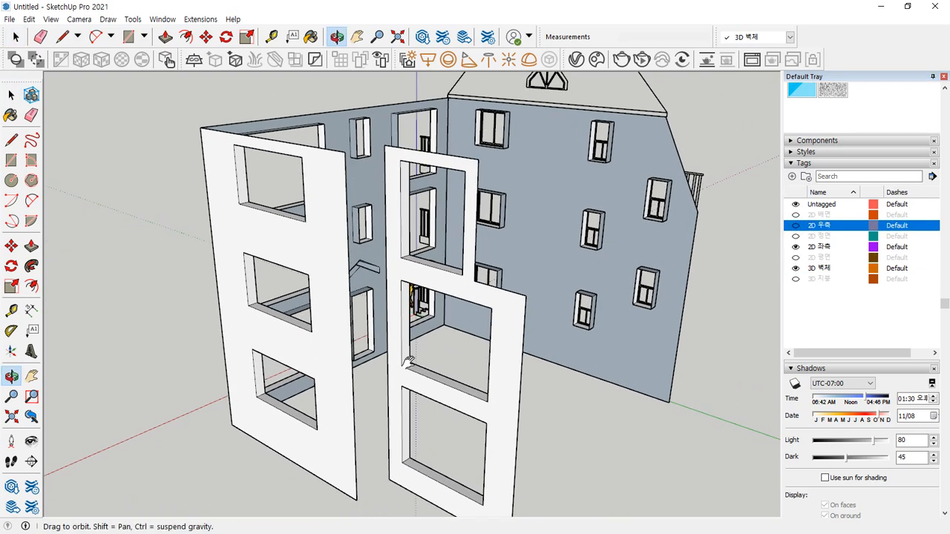
key(r)
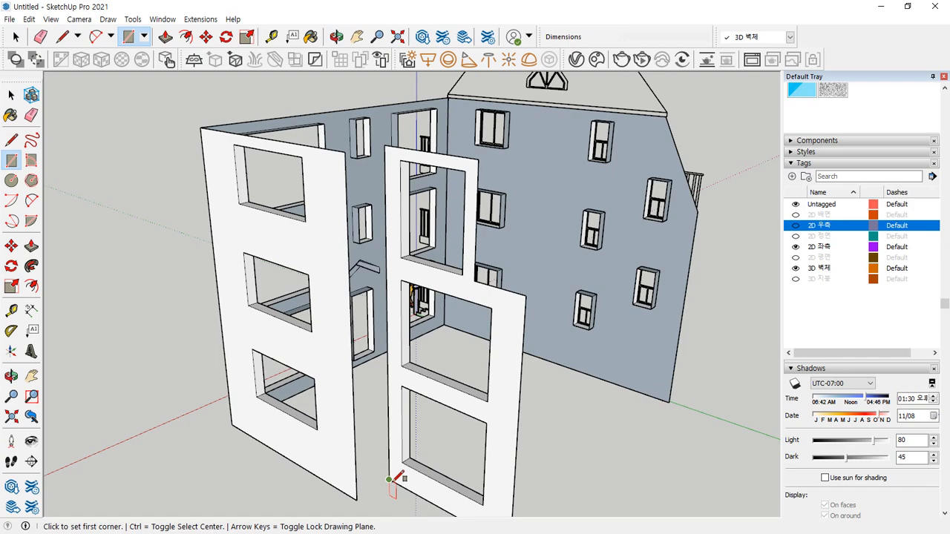
click(389, 480)
click(346, 152)
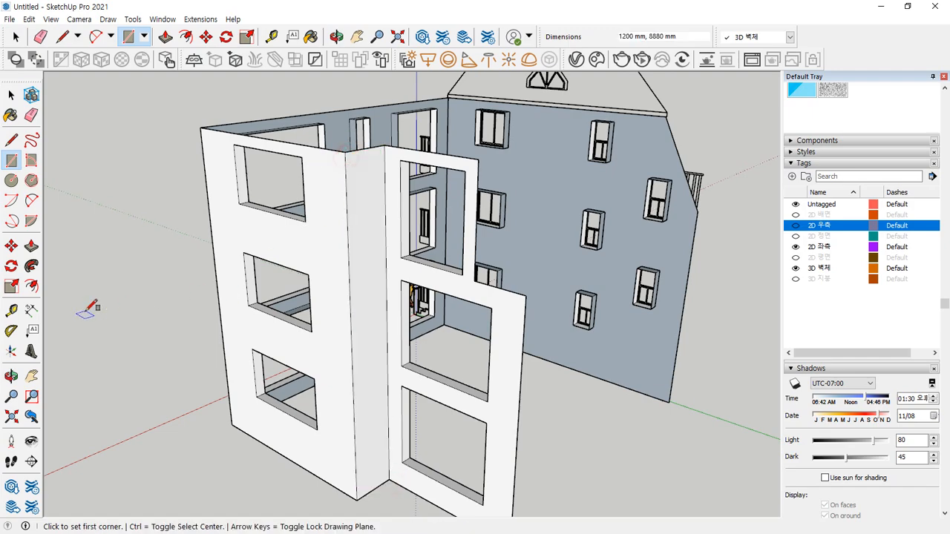
scroll(96, 315, down, 2)
key(space)
middle_drag(141, 326, 201, 336)
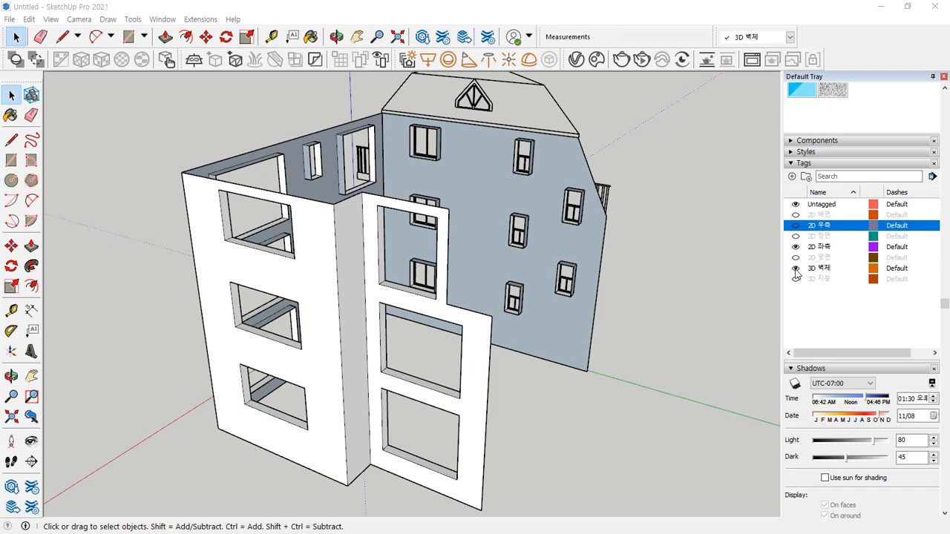
- Show the rear elevation drawing (2D 배면) and draw a rectangle for the rear wall of the lower two floors
click(795, 215)
middle_drag(532, 295, 446, 314)
middle_drag(609, 251, 562, 389)
key(r)
click(384, 513)
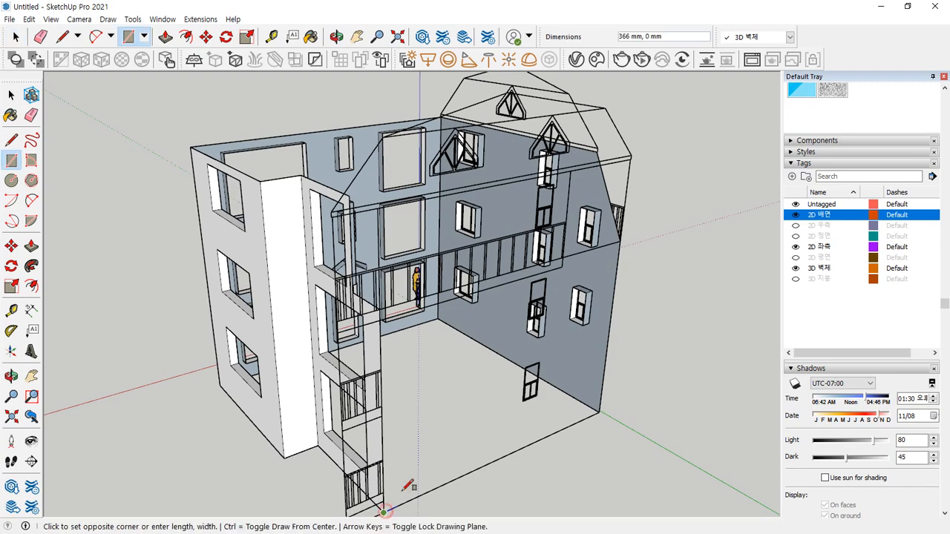
click(622, 242)
middle_drag(611, 257, 547, 322)
- Draw the third-floor rear wall rectangle beside the balcony, following the rear elevation's outline
scroll(445, 306, up, 3)
click(673, 299)
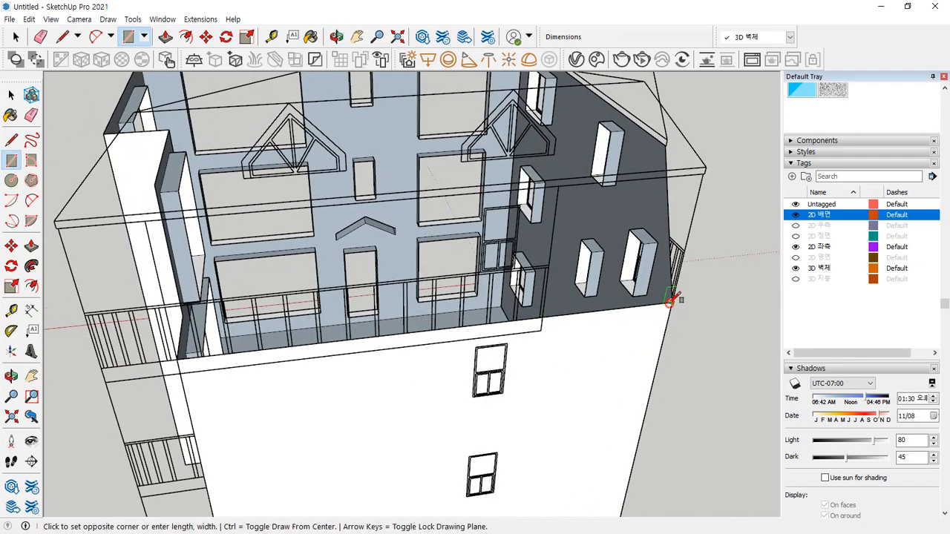
click(559, 186)
middle_drag(574, 324, 349, 282)
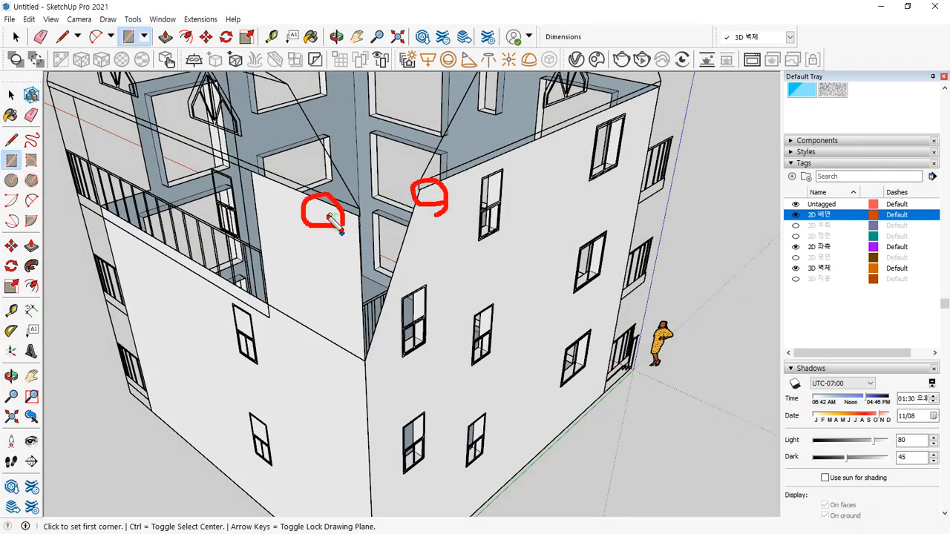
- Move the top edge of the third-floor rear face inward to the left-side wall's top corner, tilting the face along the slope
scroll(341, 227, up, 5)
key(space)
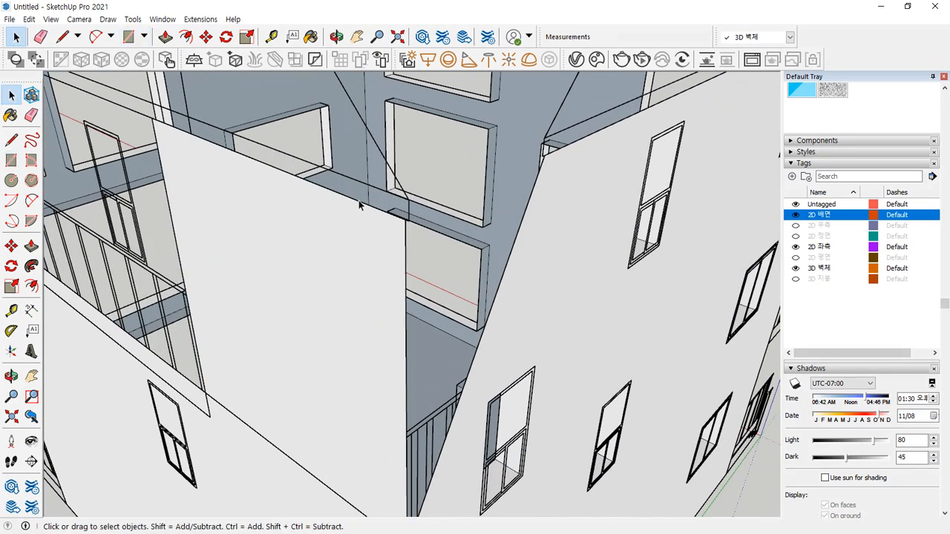
key(m)
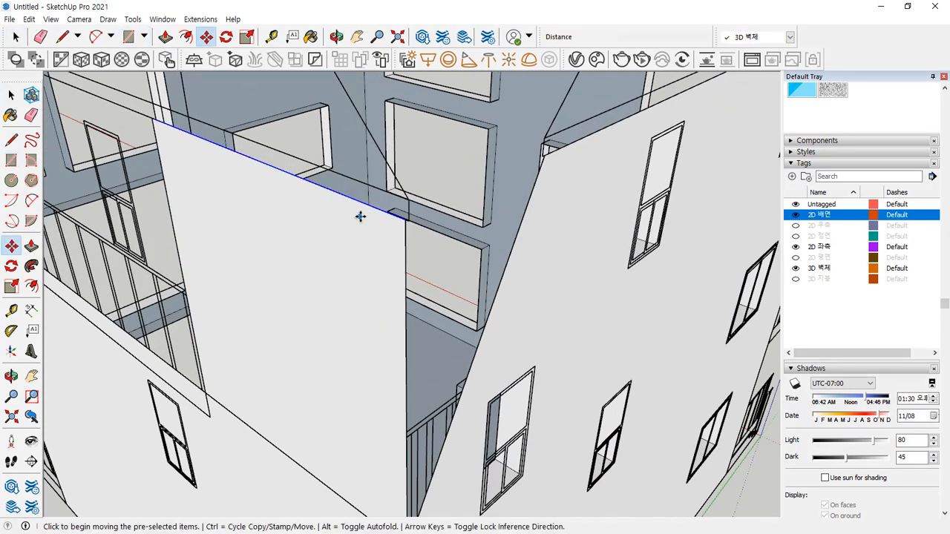
scroll(386, 214, up, 5)
middle_drag(404, 218, 405, 208)
click(418, 214)
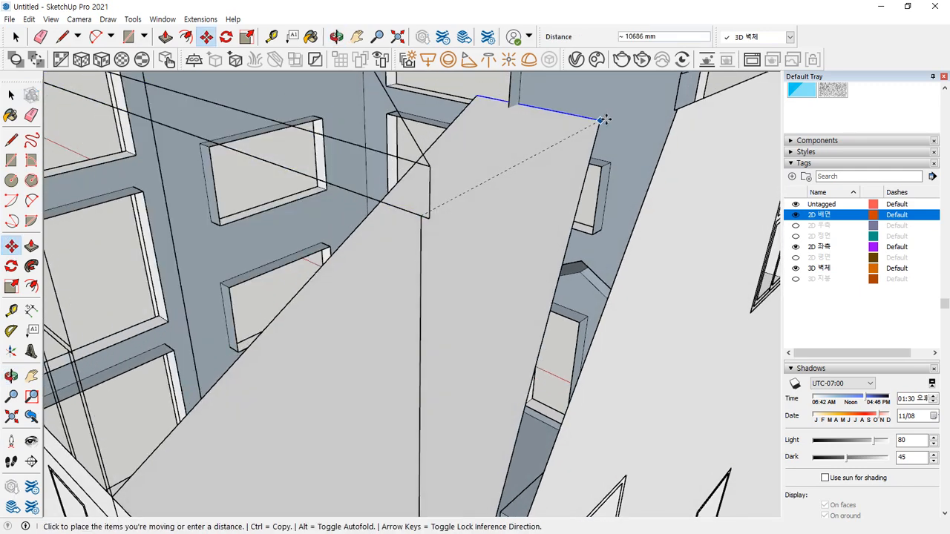
click(674, 111)
scroll(586, 235, down, 3)
middle_drag(582, 216, 496, 217)
key(space)
click(127, 346)
middle_drag(127, 346, 239, 320)
scroll(250, 299, down, 3)
middle_drag(371, 164, 334, 204)
key(e)
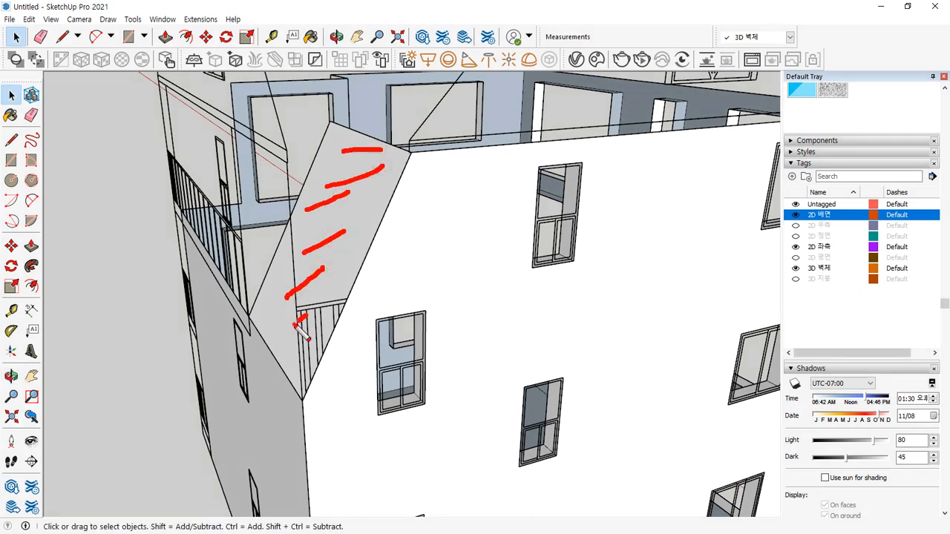
right_click(288, 362)
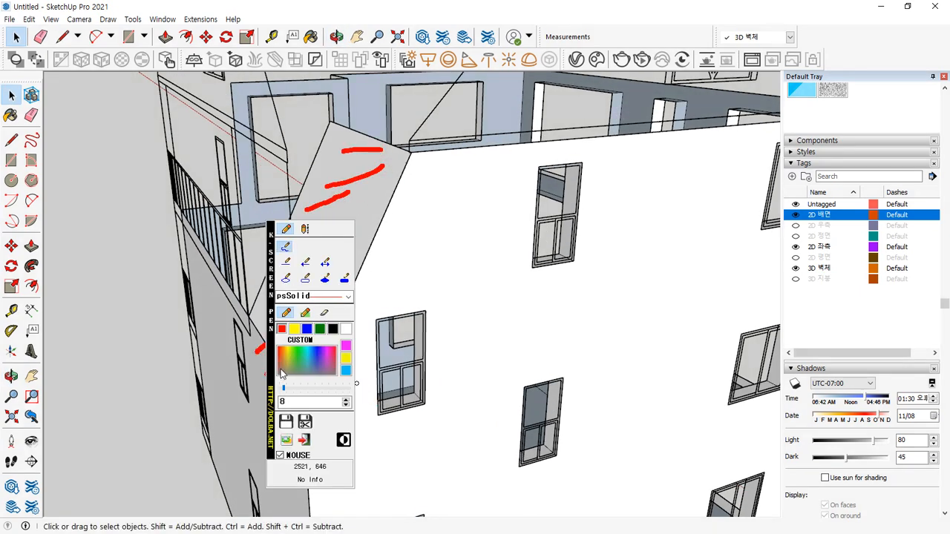
key(Escape)
key(Escape)
- Trace the ground-floor window on the rear wall with a rectangle
mouse_move(132, 313)
middle_down()
mouse_move(472, 332)
mouse_move(561, 308)
mouse_move(498, 312)
mouse_move(436, 274)
middle_up()
scroll(560, 307, down, 3)
scroll(414, 392, up, 3)
scroll(443, 389, up, 5)
key(r)
click(410, 406)
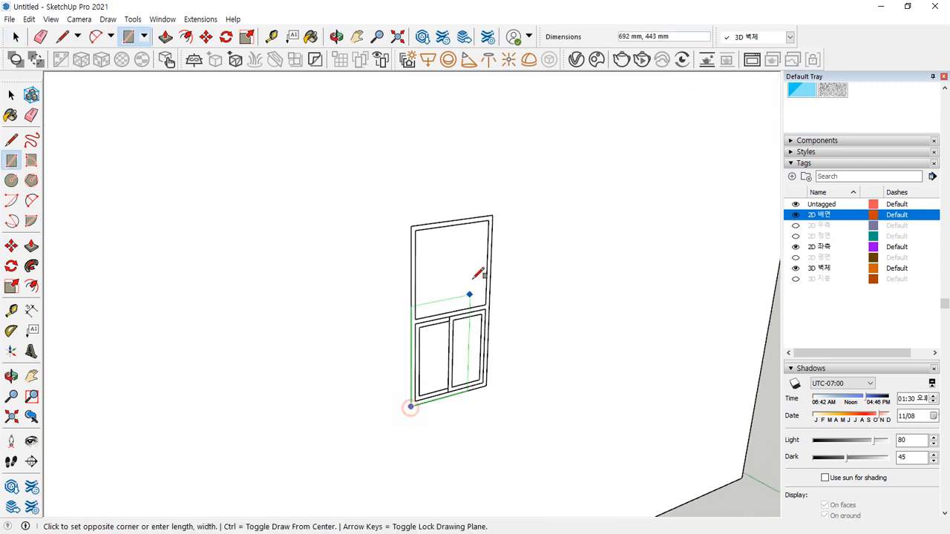
click(493, 215)
- Copy the ground-floor rear window face upward at 2800 mm spacing onto the two windows above
key(space)
click(461, 286)
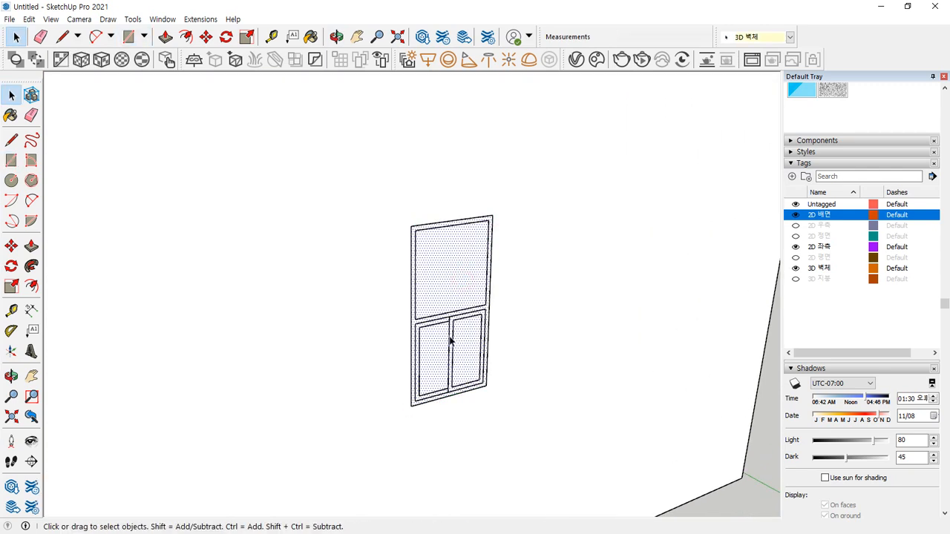
key(m)
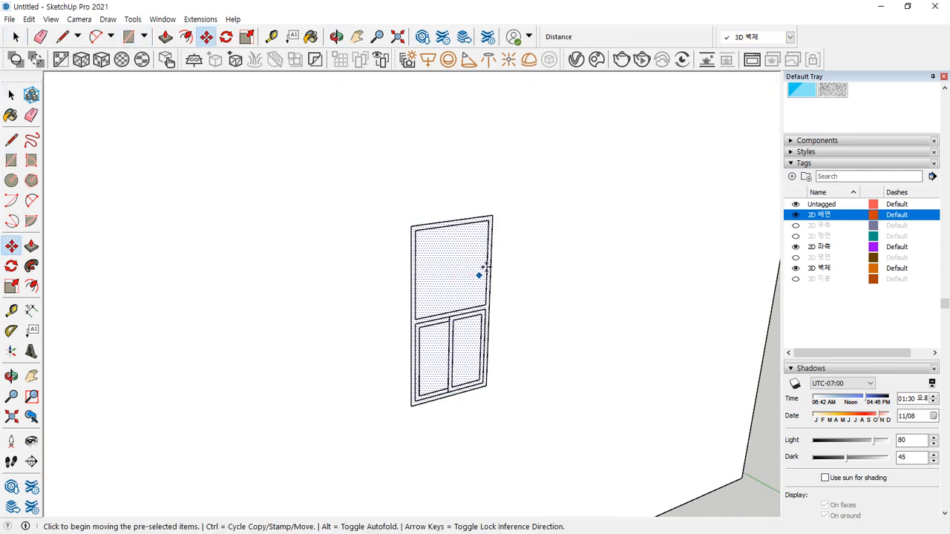
click(490, 215)
key(ctrl)
scroll(488, 205, down, 5)
scroll(428, 374, up, 5)
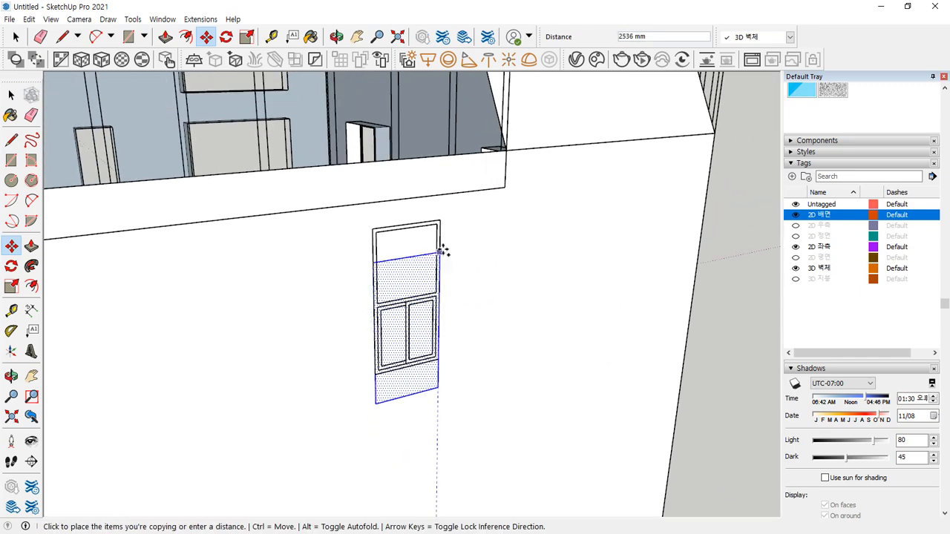
scroll(444, 221, up, 2)
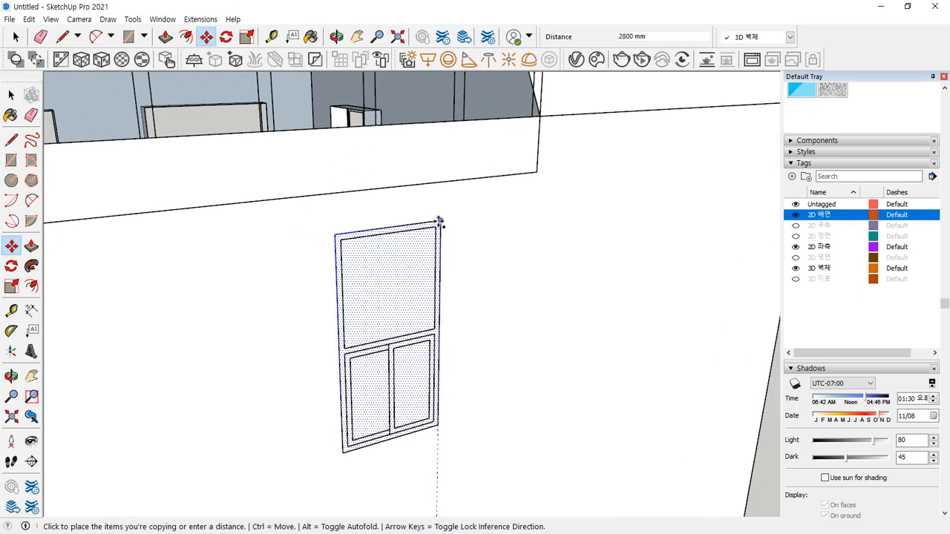
click(441, 220)
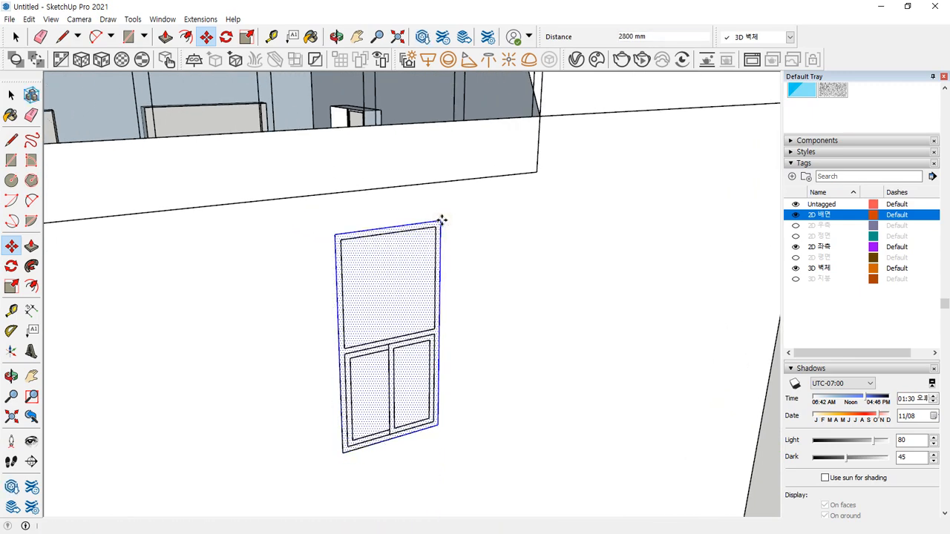
scroll(441, 221, down, 5)
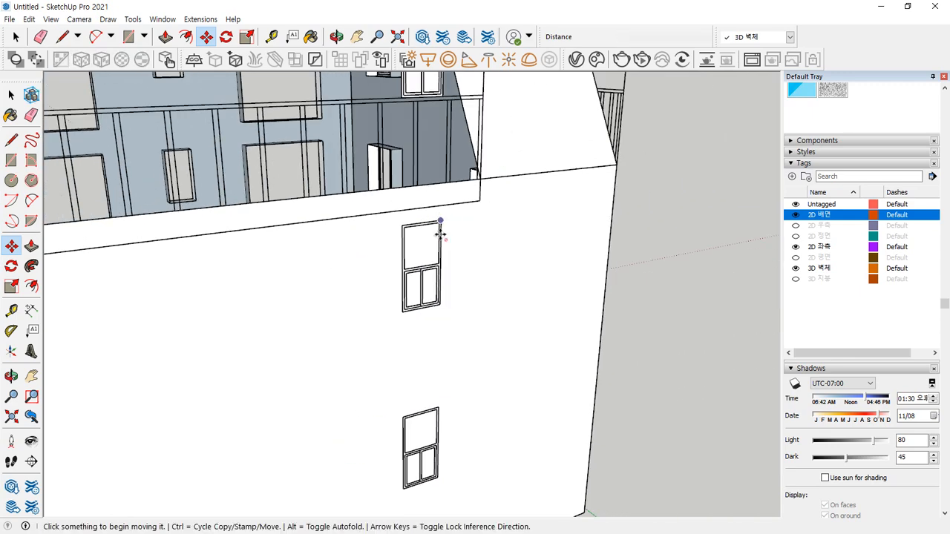
- Push the two lower window faces 300 mm into the rear wall
key(p)
click(423, 260)
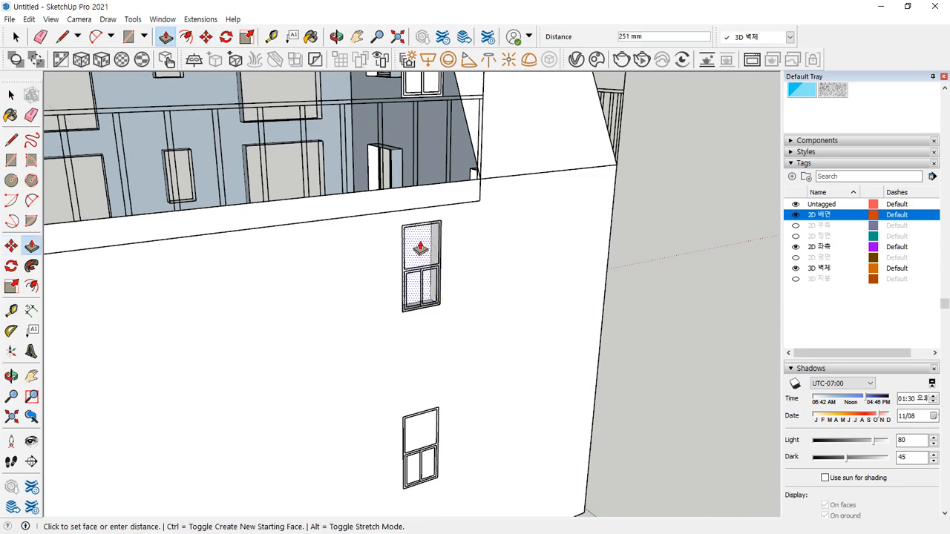
key(Return)
click(414, 413)
text(300)
key(Return)
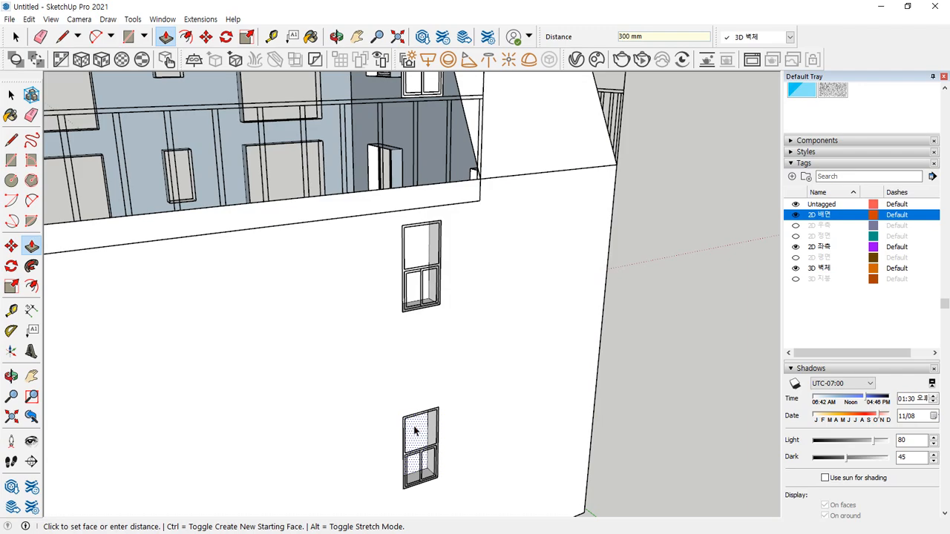
- Hide the rear elevation drawing (2D 배면)
key(space)
middle_drag(417, 252, 567, 413)
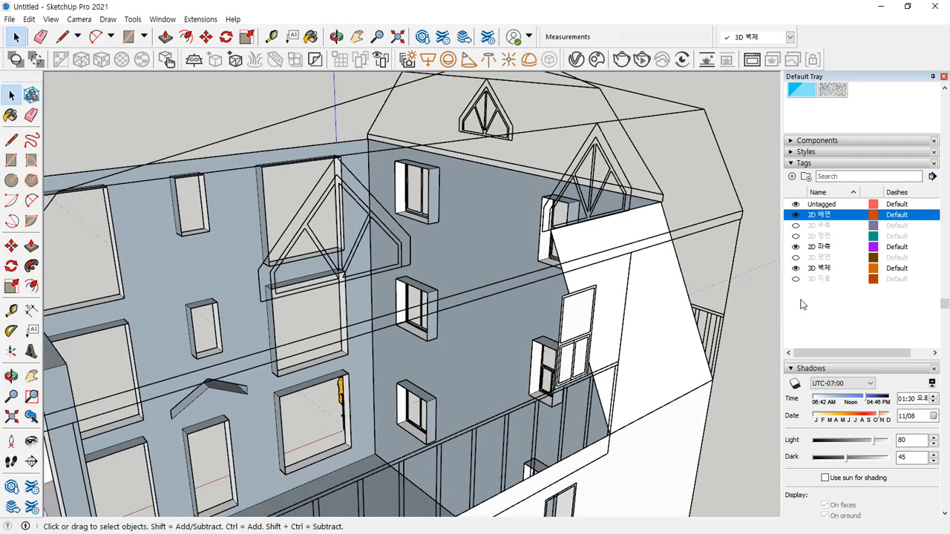
click(796, 215)
middle_drag(490, 356, 519, 323)
- Try to outline the recessed third-floor rear wall with lines from the right-side wall's corners to the sloped face's top corner
key(l)
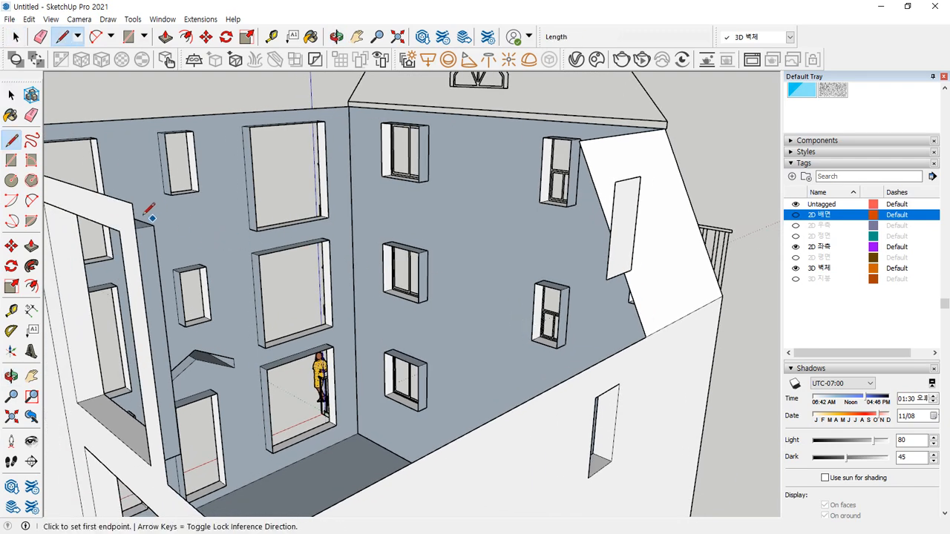
click(132, 202)
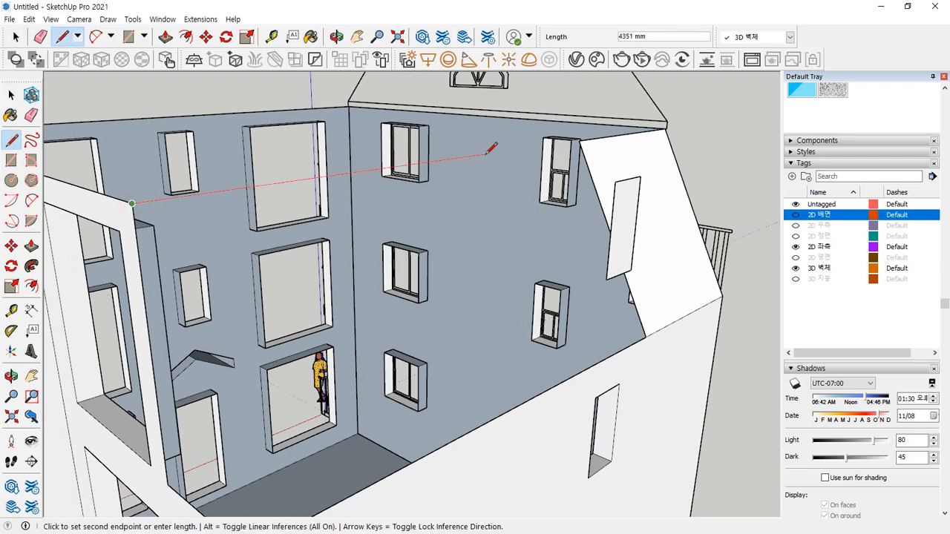
key(Right)
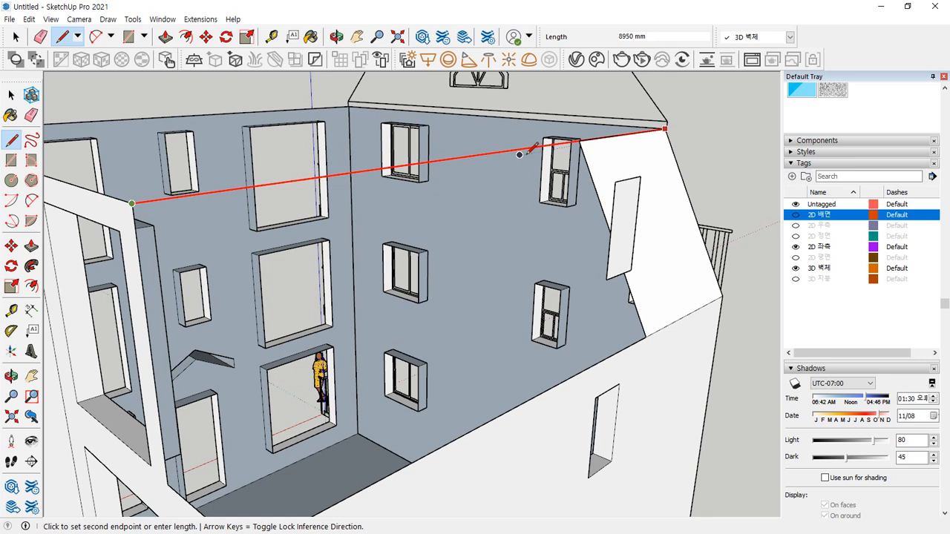
click(579, 140)
key(Escape)
click(168, 485)
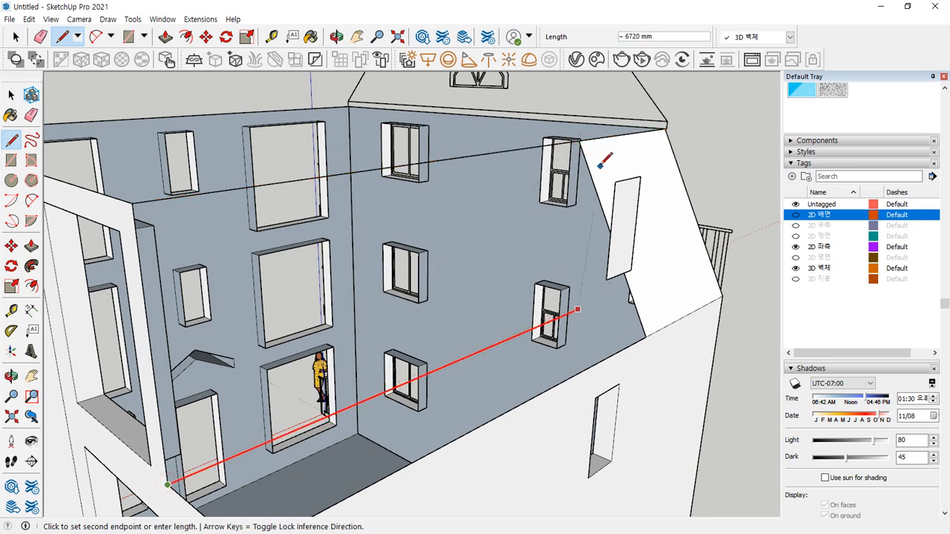
click(579, 140)
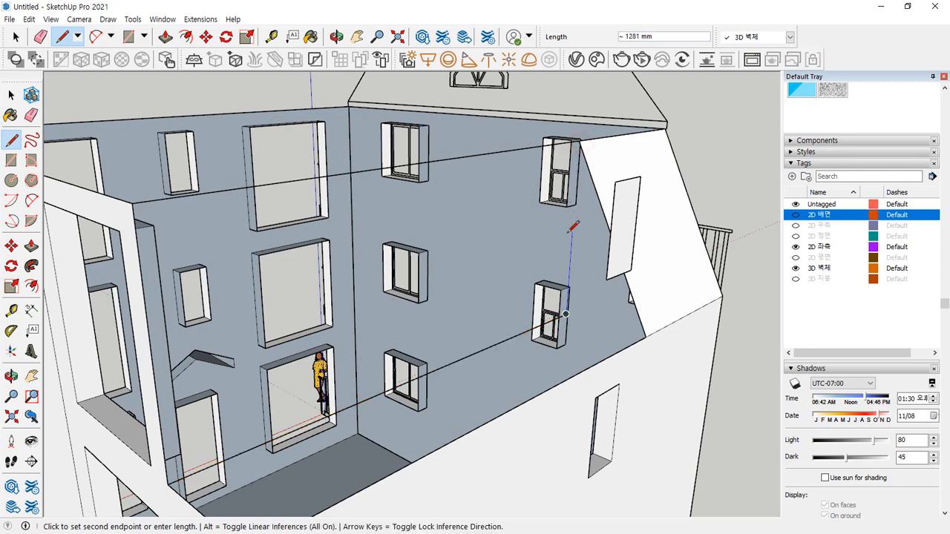
click(579, 139)
- Try to draw the floor edge from the recessed wall's bottom corner to the sloped face's bottom corner
middle_drag(573, 316, 576, 315)
click(575, 315)
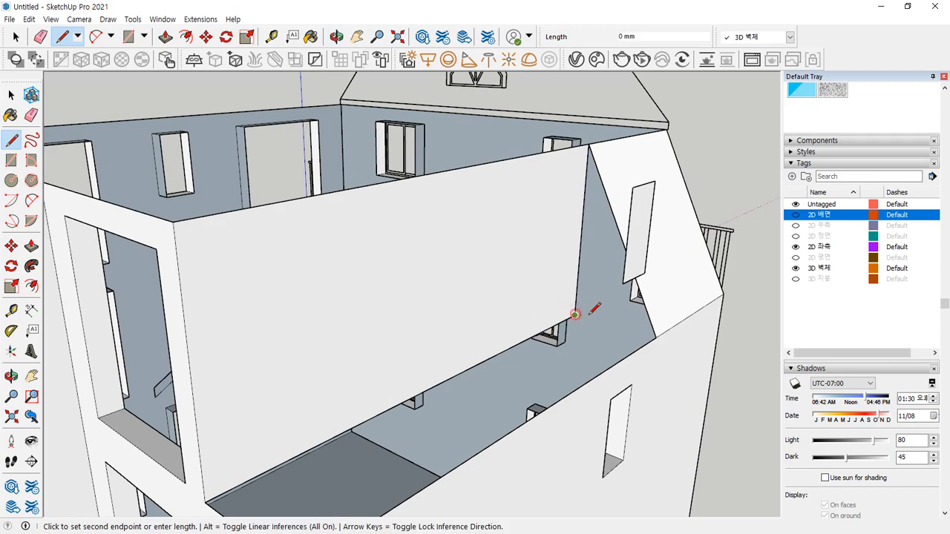
click(656, 334)
middle_drag(620, 392, 626, 417)
middle_drag(590, 322, 571, 312)
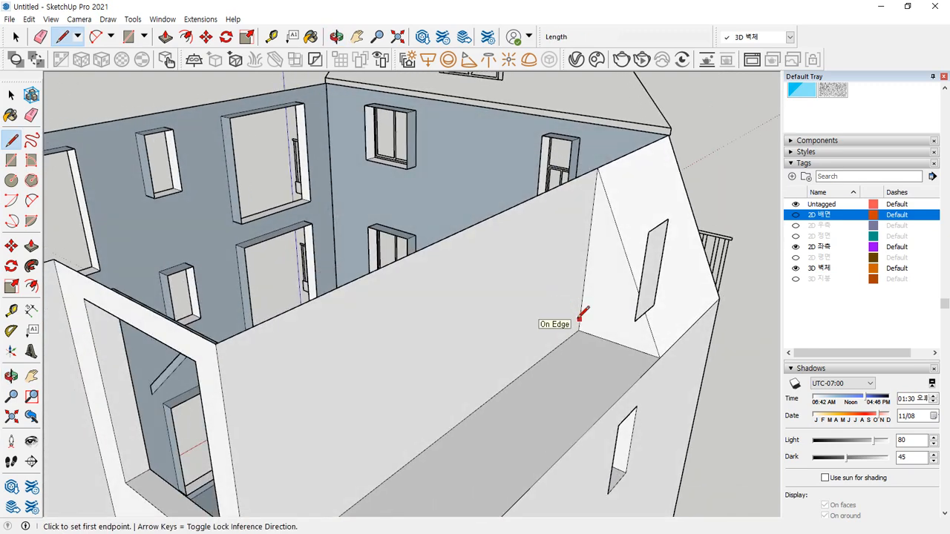
- Undo the four lines drawn for the recessed third-floor rear wall and its floor
key(ctrl+z)
key(ctrl+z)
key(ctrl+z)
key(ctrl+z)
- Draw a 2580 by 1300 mm rectangle at the sloped face's inner side and erase its outer edges to leave a triangle
key(r)
middle_drag(664, 349, 635, 334)
click(653, 357)
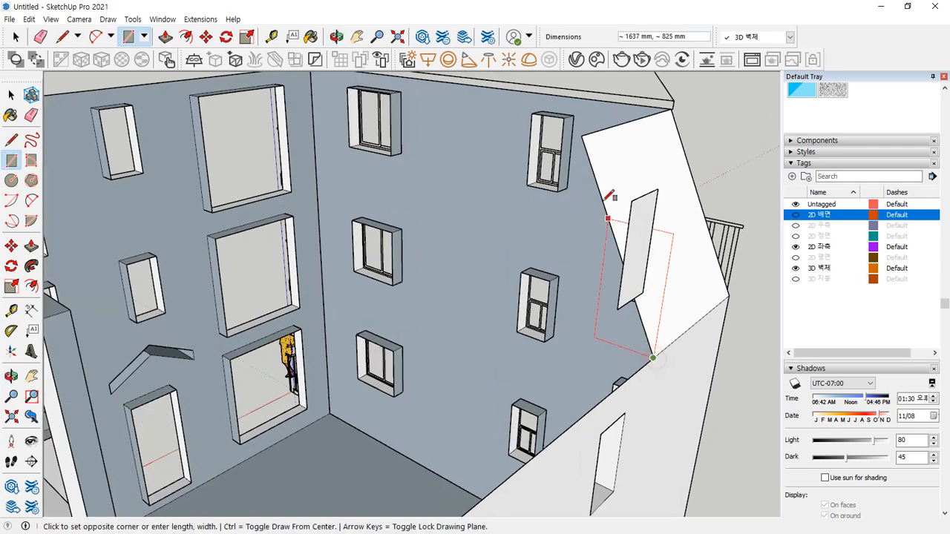
click(585, 136)
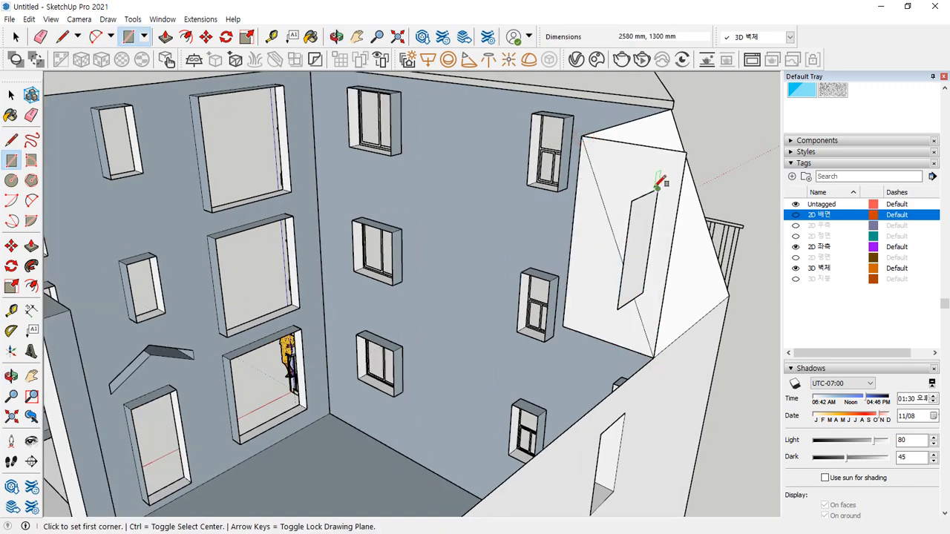
key(e)
drag(666, 144, 686, 185)
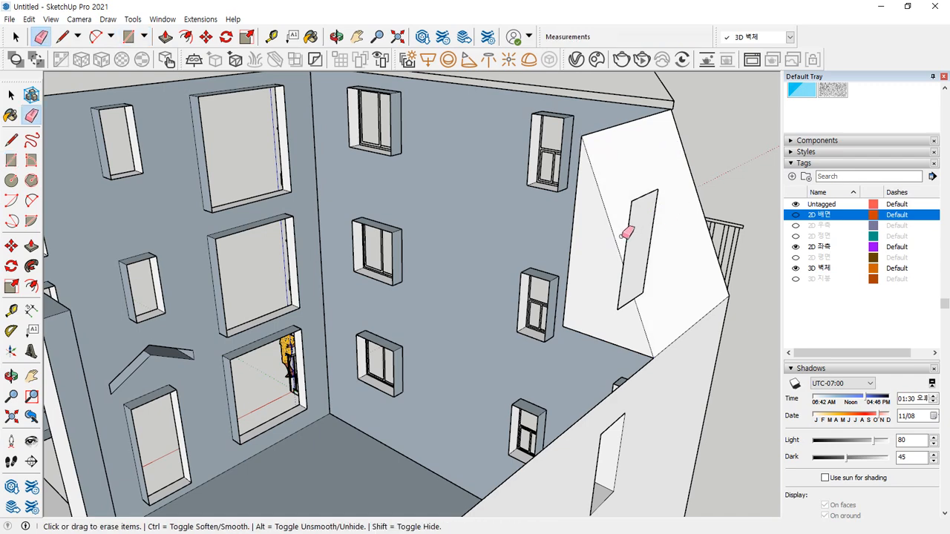
- Close the recessed third-floor rear wall and its floor with lines, 6400 mm along the top, from the sloped face's inner corners to the opposite side wall
key(l)
click(581, 136)
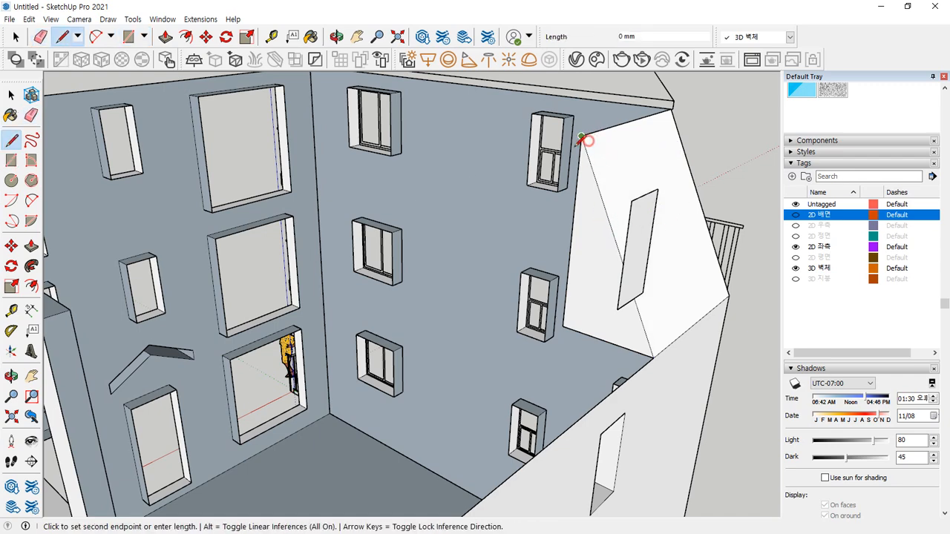
middle_drag(153, 305, 245, 281)
click(240, 283)
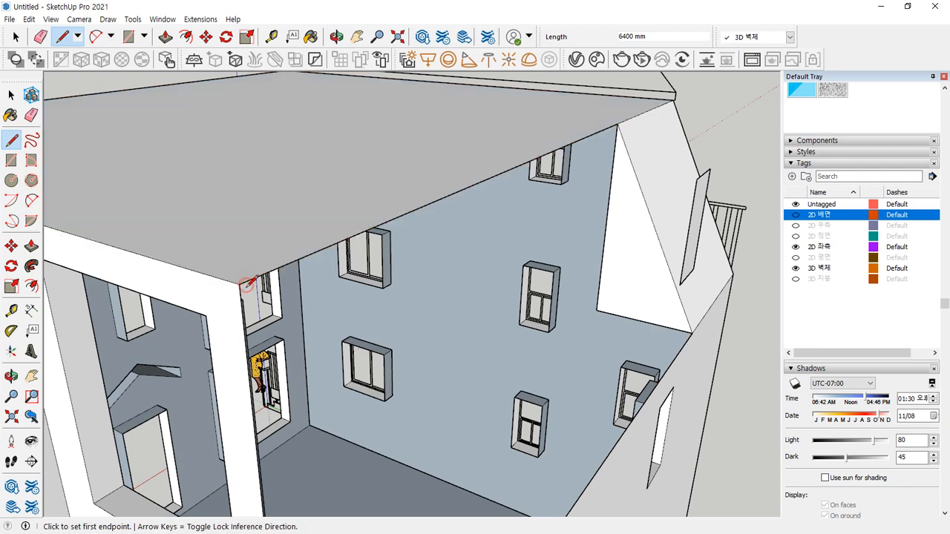
middle_drag(405, 396, 514, 231)
click(570, 194)
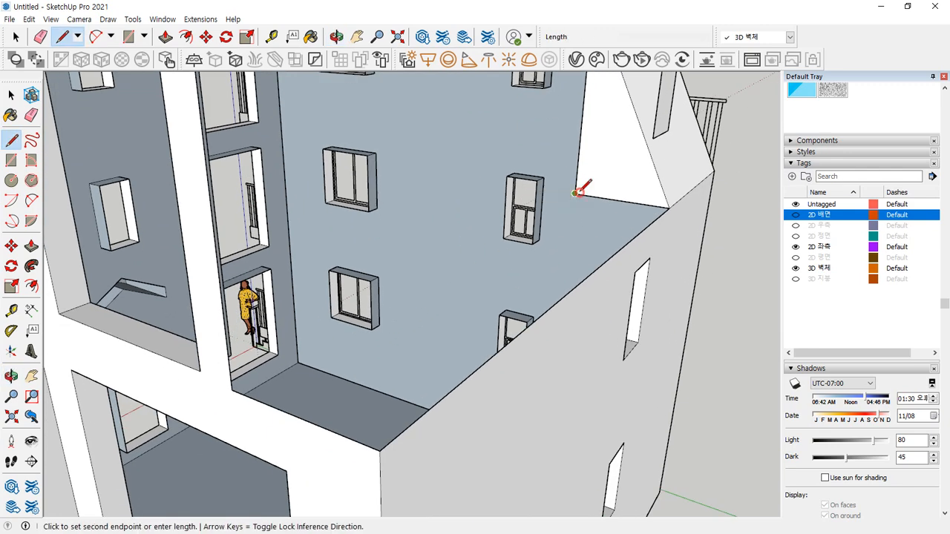
click(233, 389)
middle_drag(304, 392, 333, 375)
- Move the loose window rectangle beside the sloped face back onto the recessed third-floor rear wall
key(space)
click(330, 235)
middle_drag(358, 293, 223, 306)
click(446, 271)
scroll(422, 238, up, 3)
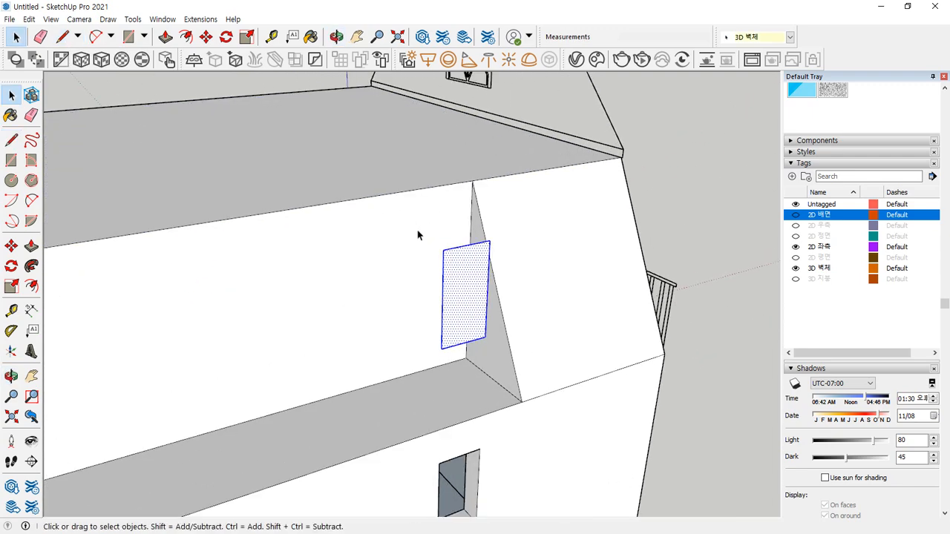
key(m)
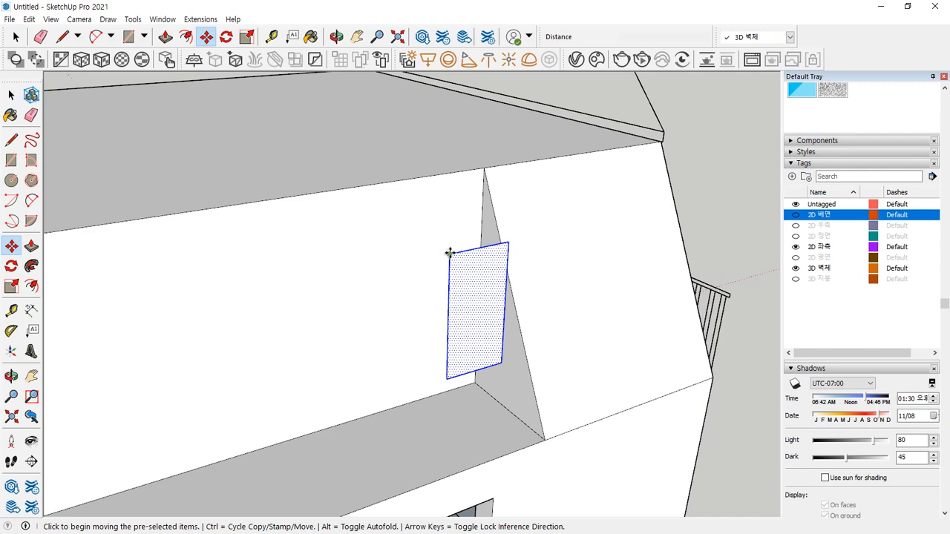
click(450, 253)
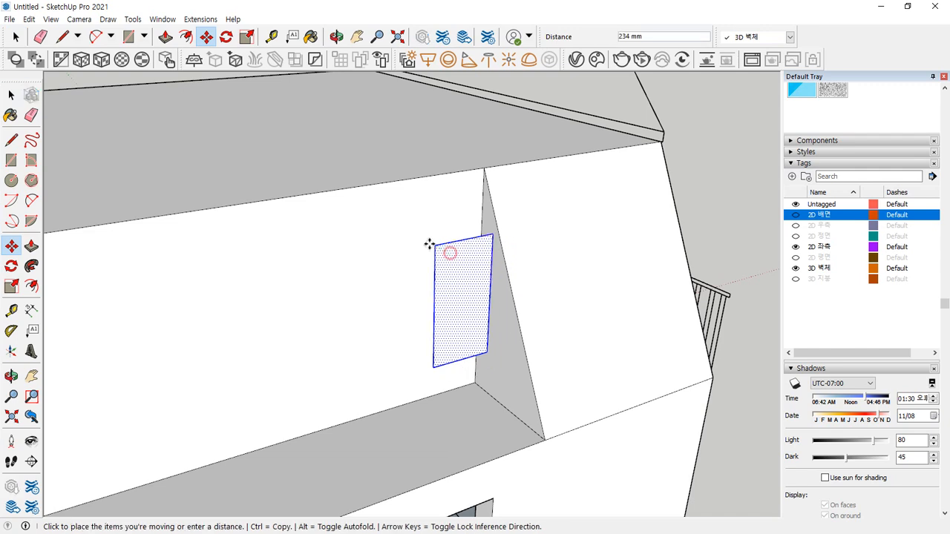
click(310, 330)
- Push the window rectangle 300 mm into the recessed wall and delete its back face to open the window
key(space)
key(p)
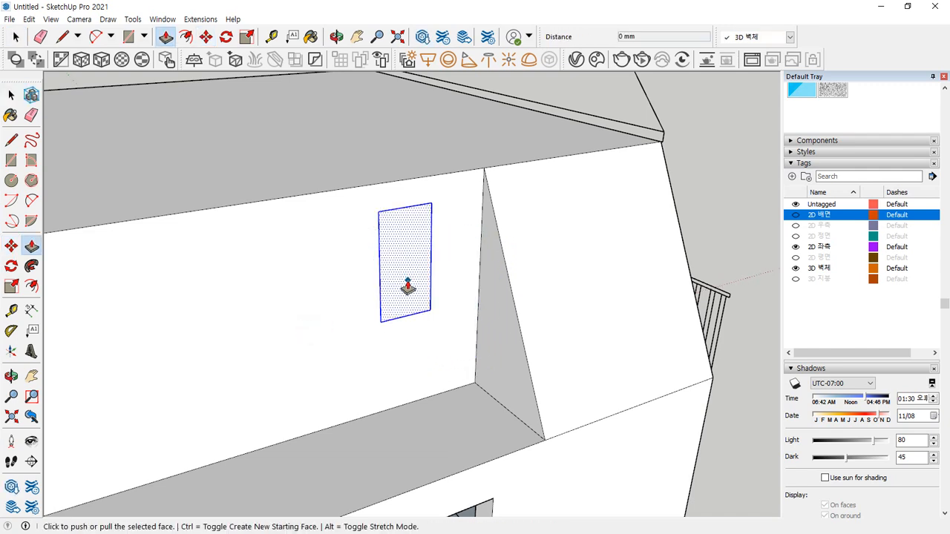
click(403, 287)
text(300)
key(Return)
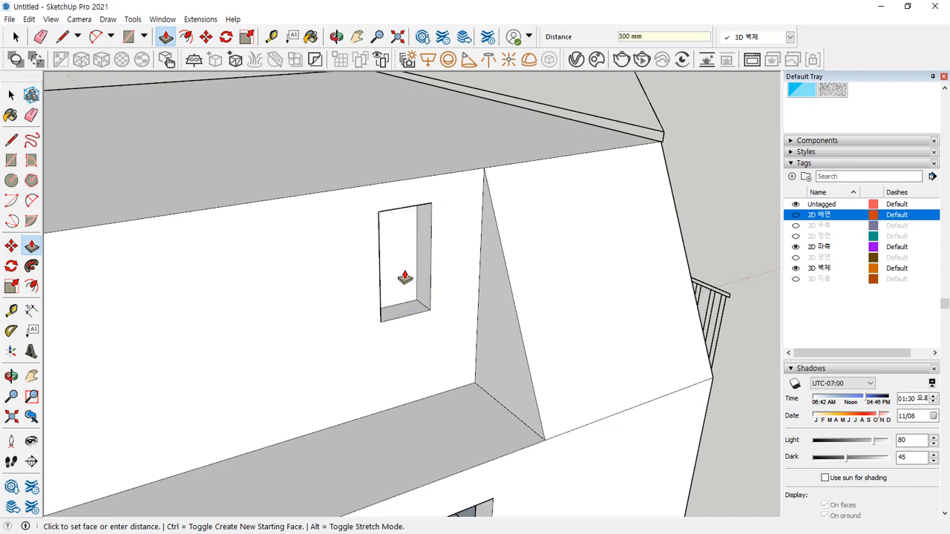
key(space)
click(403, 277)
key(Delete)
scroll(403, 280, down, 4)
scroll(404, 282, down, 4)
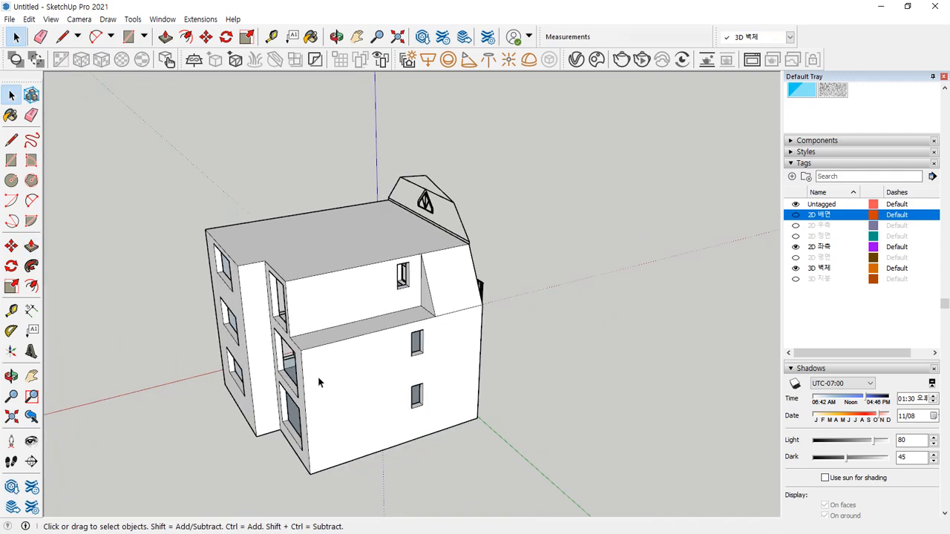
- Hide the 2D 좌측 tag, show the 3D 지붕 tag and check the rear of the building with its roof
middle_drag(329, 364, 382, 338)
middle_drag(184, 389, 267, 371)
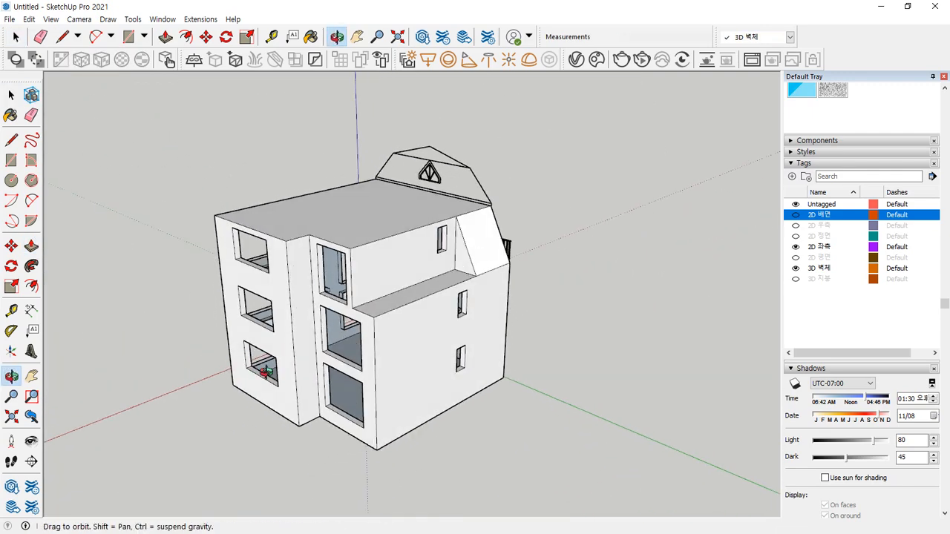
click(796, 248)
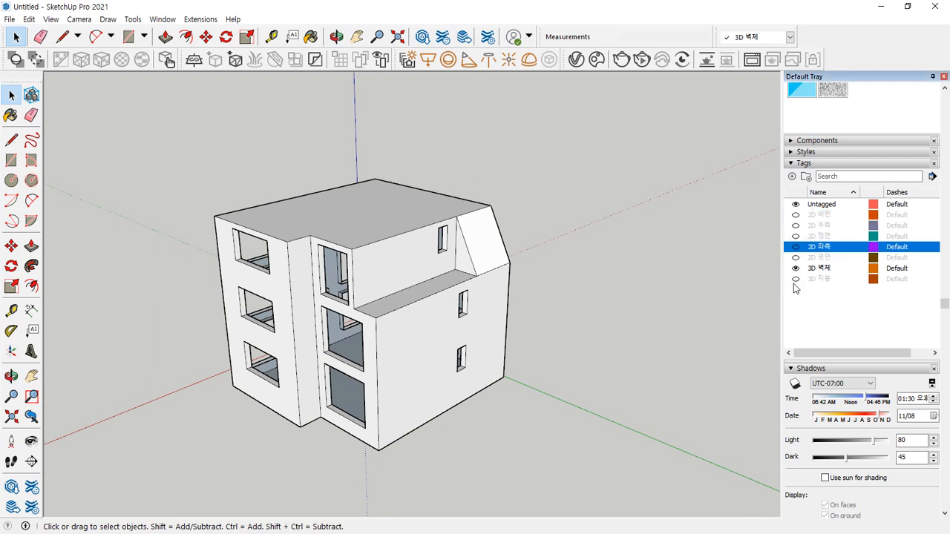
click(795, 280)
middle_drag(195, 349, 265, 405)
scroll(531, 383, up, 5)
middle_drag(542, 386, 319, 390)
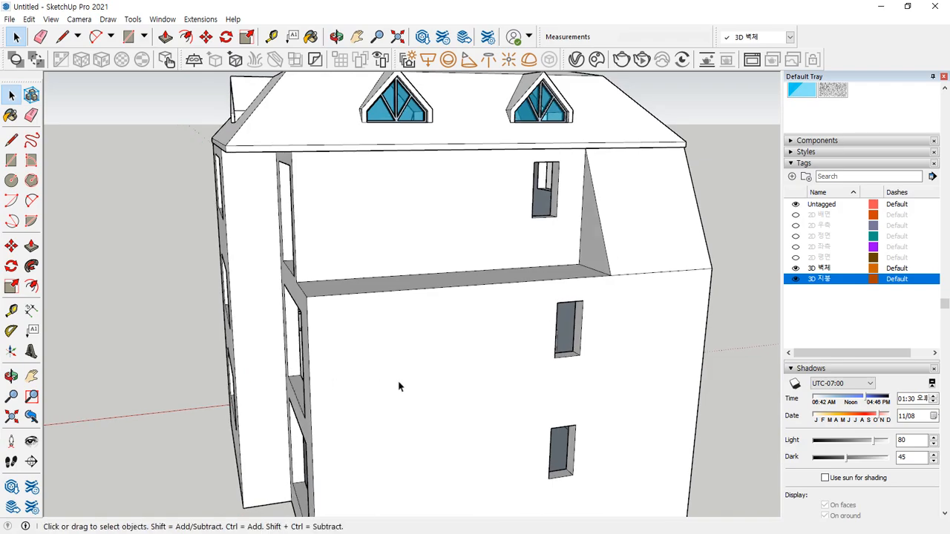
scroll(399, 386, down, 5)
middle_drag(601, 379, 483, 288)
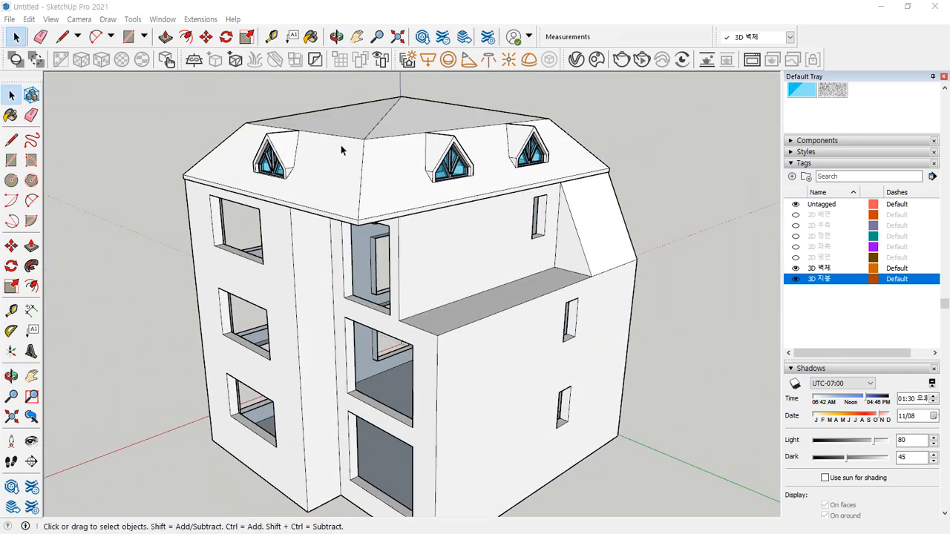
- Add a tag named 3D 창문 and make it the active tag
click(810, 317)
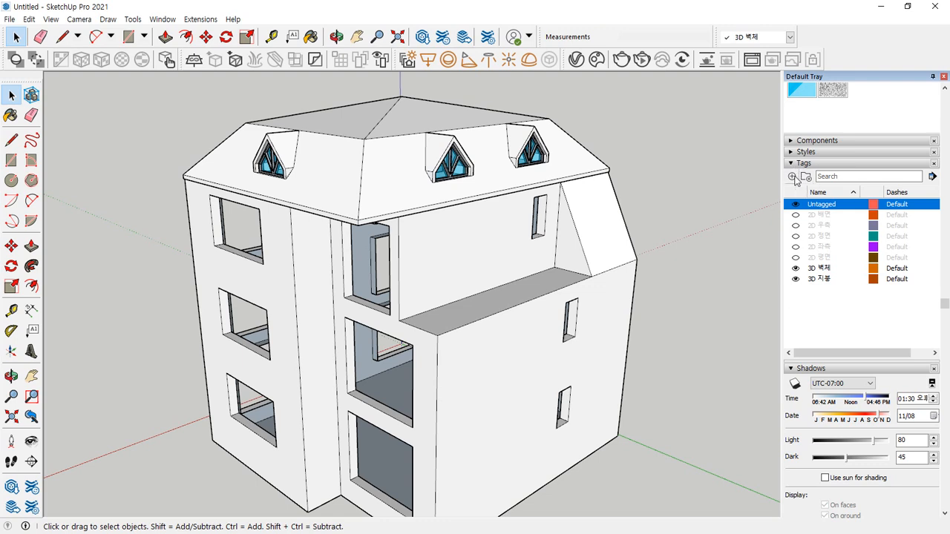
click(793, 176)
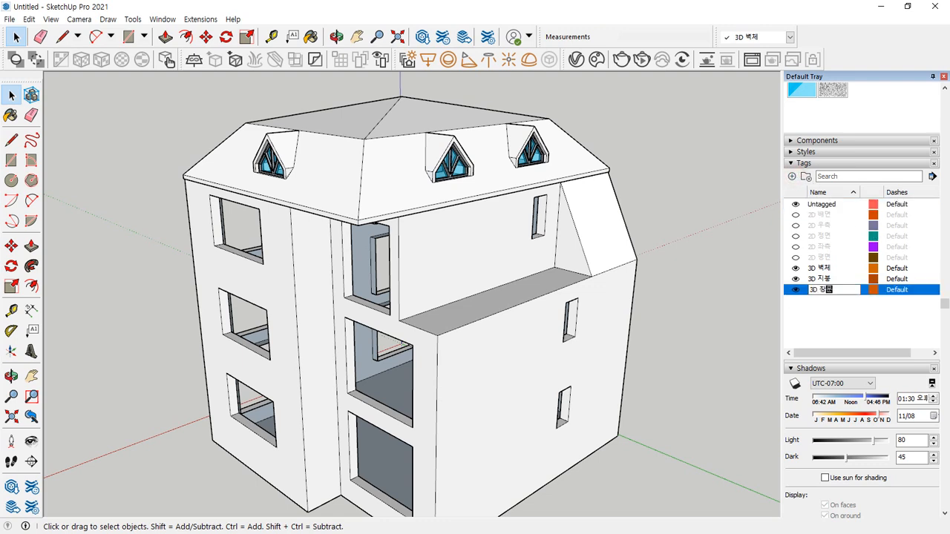
key(Return)
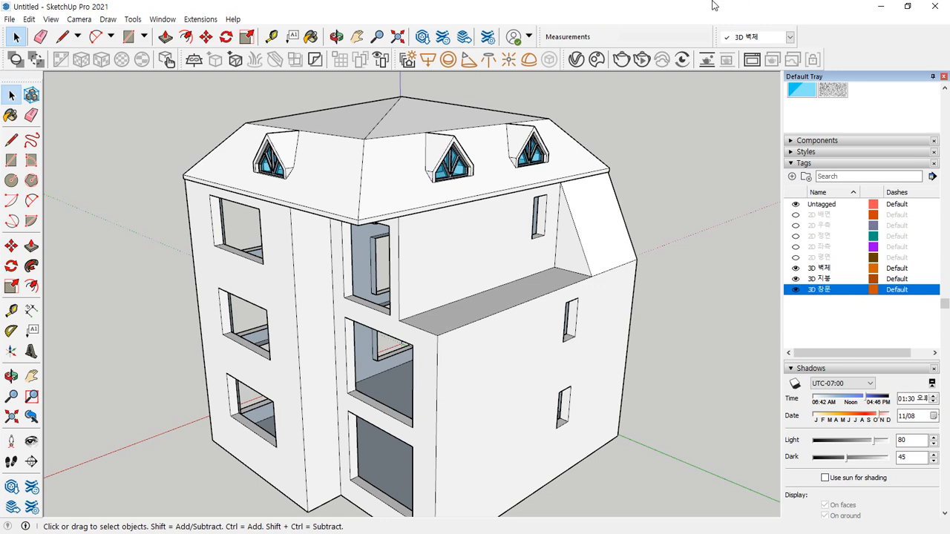
click(757, 36)
click(747, 127)
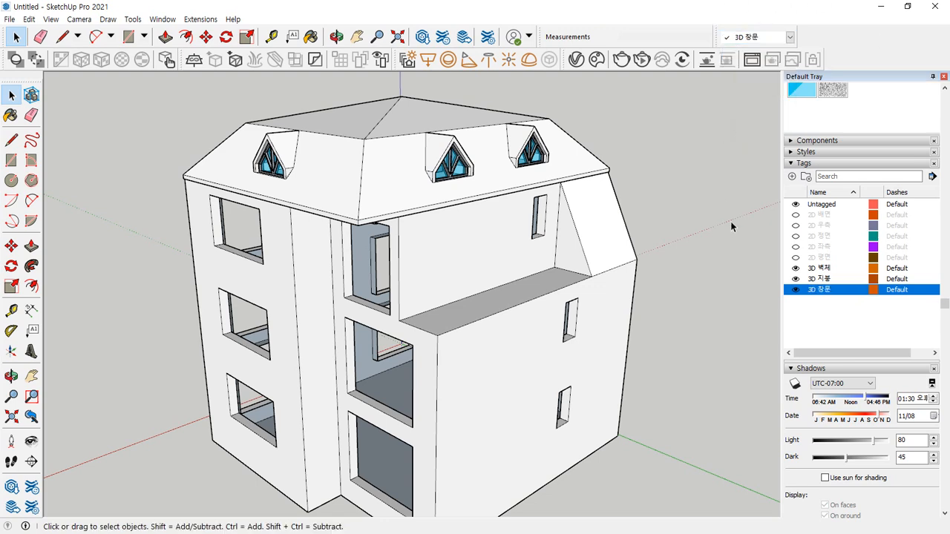
- Hide the 3D 지붕 and 3D 벽체 tags and show the 2D 정면 front elevation drawing
middle_drag(299, 239, 406, 277)
scroll(314, 282, down, 1)
middle_drag(311, 286, 414, 289)
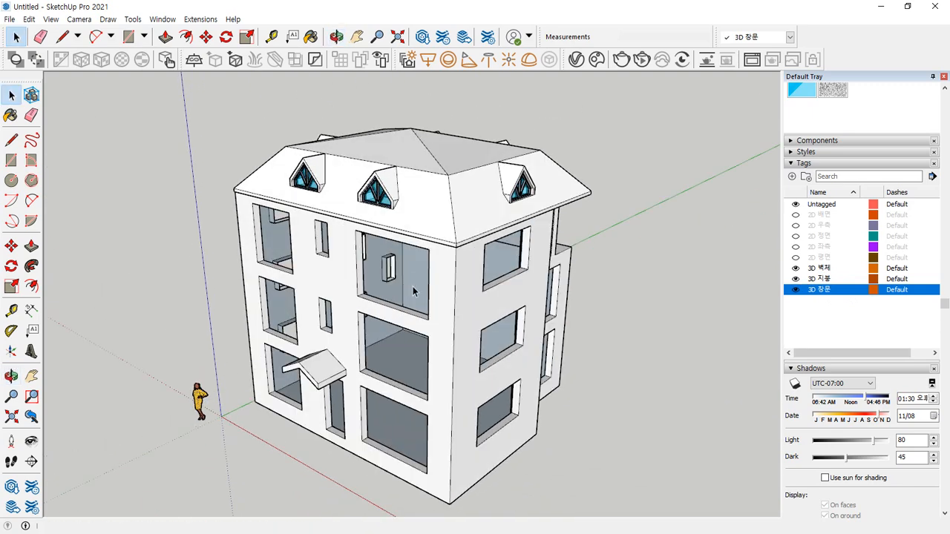
click(797, 279)
click(796, 269)
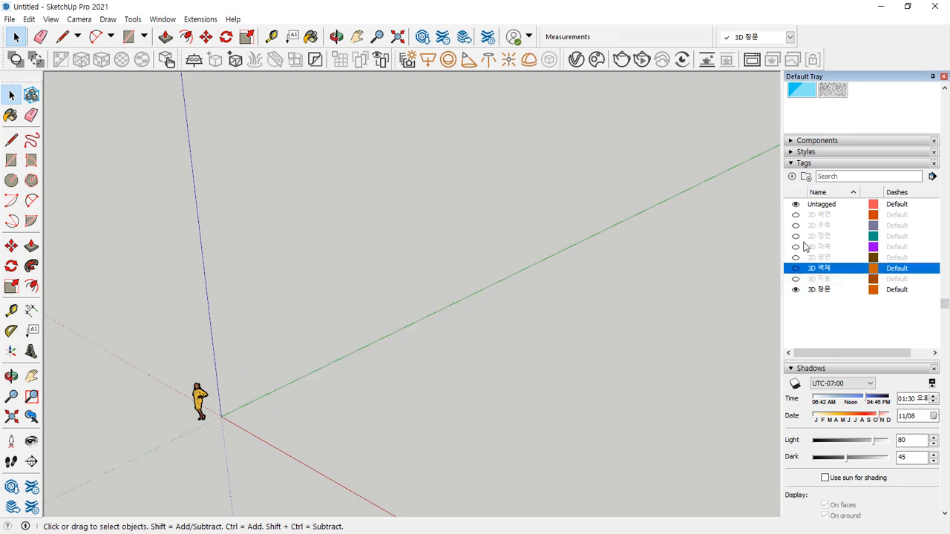
click(797, 238)
- Draw a 600 by 1200 mm rectangle over the outline of the small third-floor window in the front elevation
scroll(314, 333, up, 2)
scroll(237, 268, up, 2)
middle_drag(237, 269, 432, 162)
scroll(432, 162, up, 2)
scroll(434, 165, up, 2)
scroll(482, 142, up, 2)
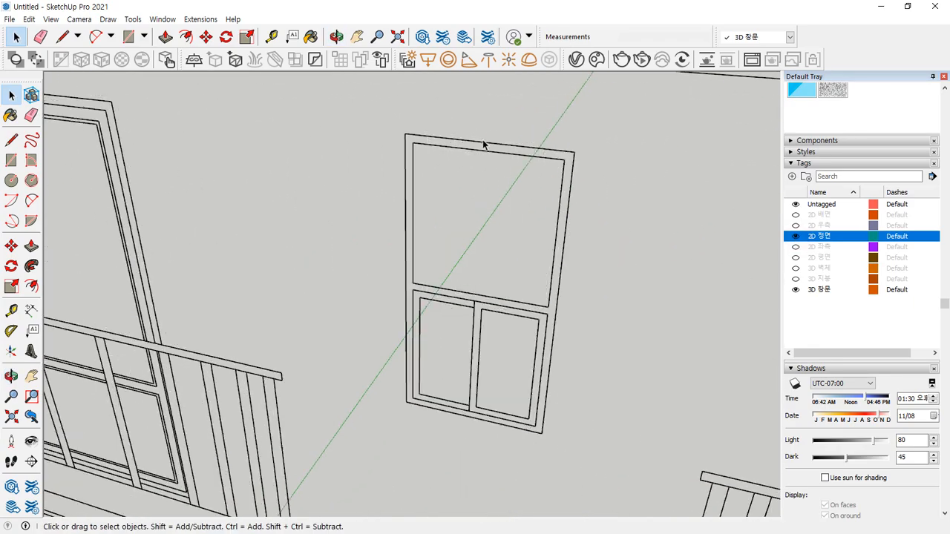
key(r)
click(405, 133)
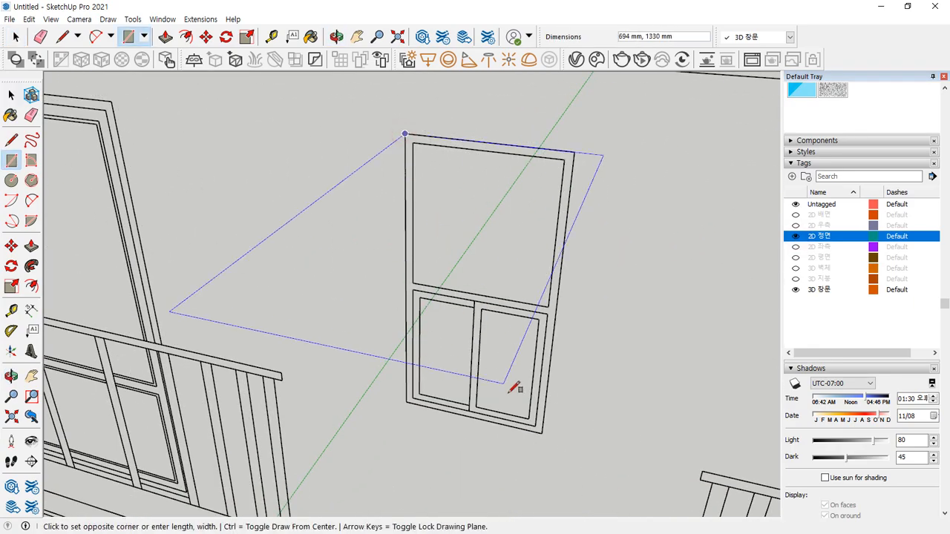
click(542, 434)
- Offset the window rectangle inward to the drawn frame line and delete the inner face, leaving only the outer frame
key(f)
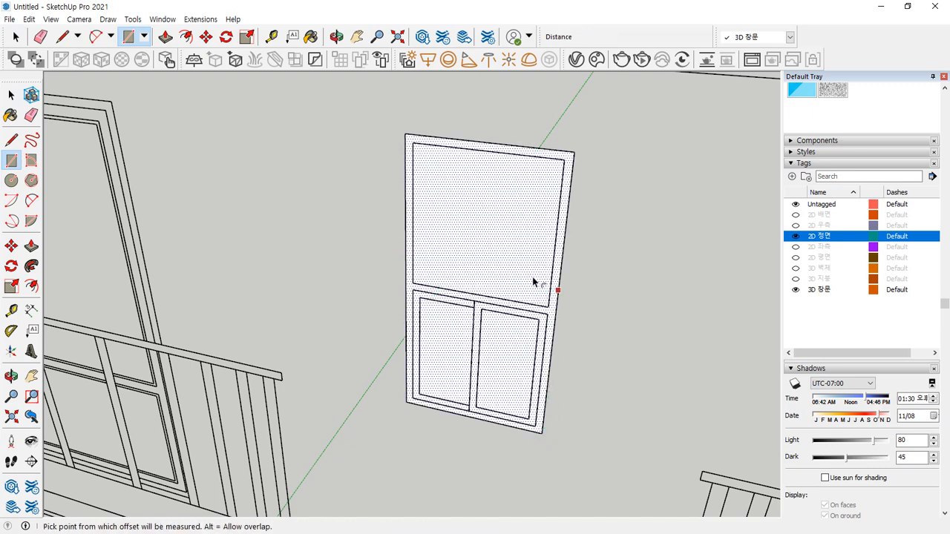
click(509, 185)
click(556, 159)
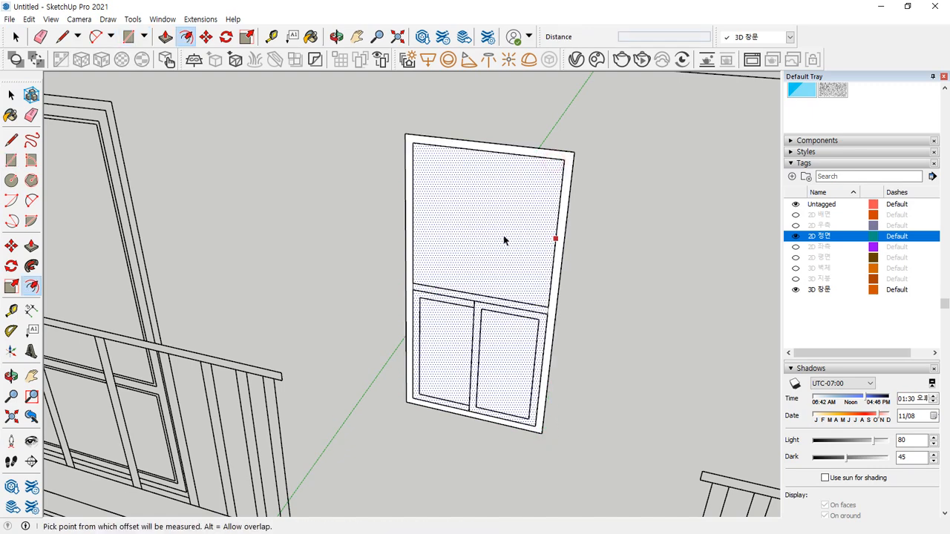
key(space)
key(Delete)
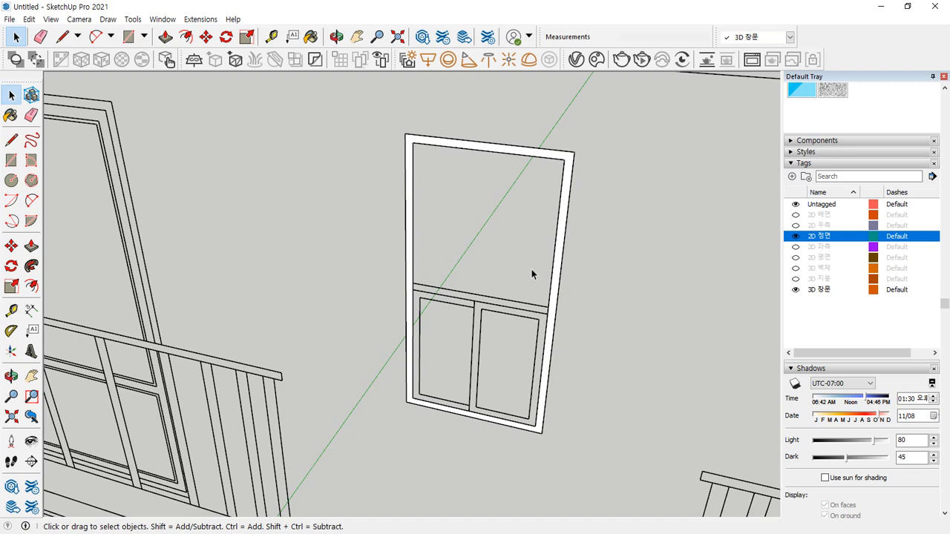
- Extrude the small window's outer frame face 120 mm toward the building's interior
key(p)
click(548, 338)
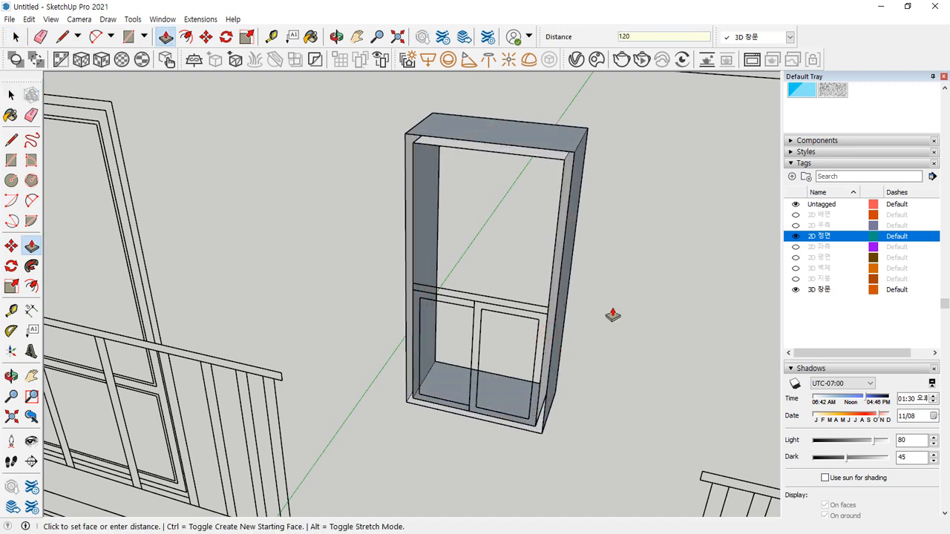
key(Return)
middle_drag(578, 401, 522, 413)
scroll(530, 456, up, 5)
scroll(585, 410, down, 3)
middle_drag(585, 411, 600, 425)
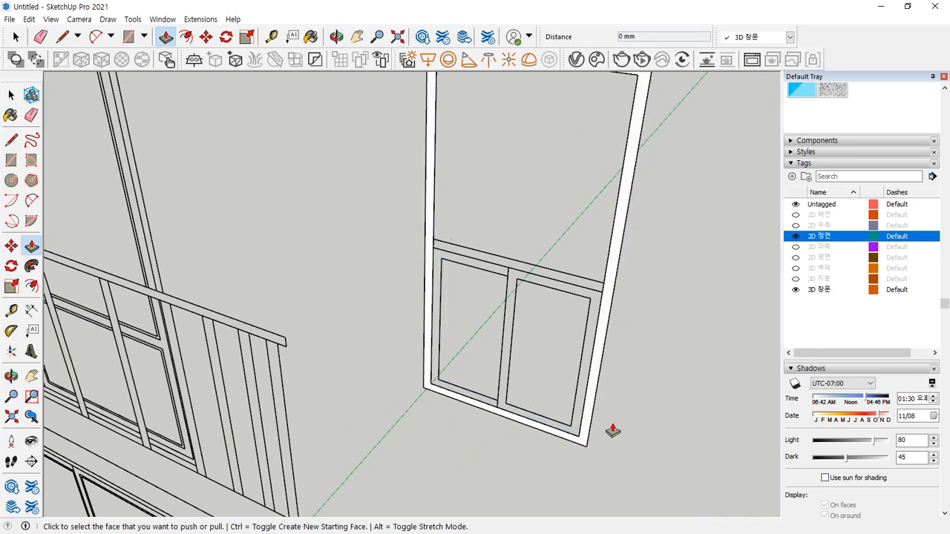
click(584, 444)
middle_drag(624, 428, 674, 268)
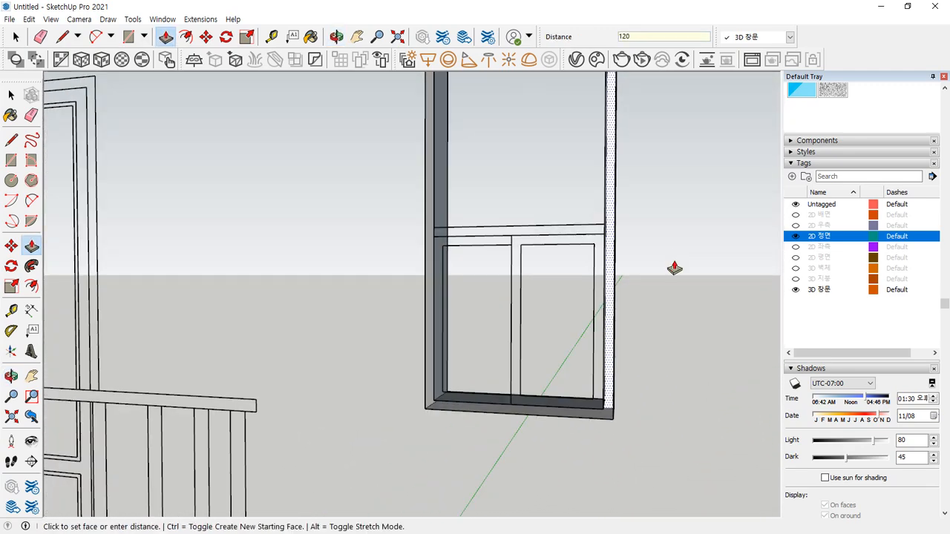
key(Return)
middle_drag(592, 389, 541, 452)
- Try to close the window frame's front with a line along its lower edge, and delete the surplus piece
key(space)
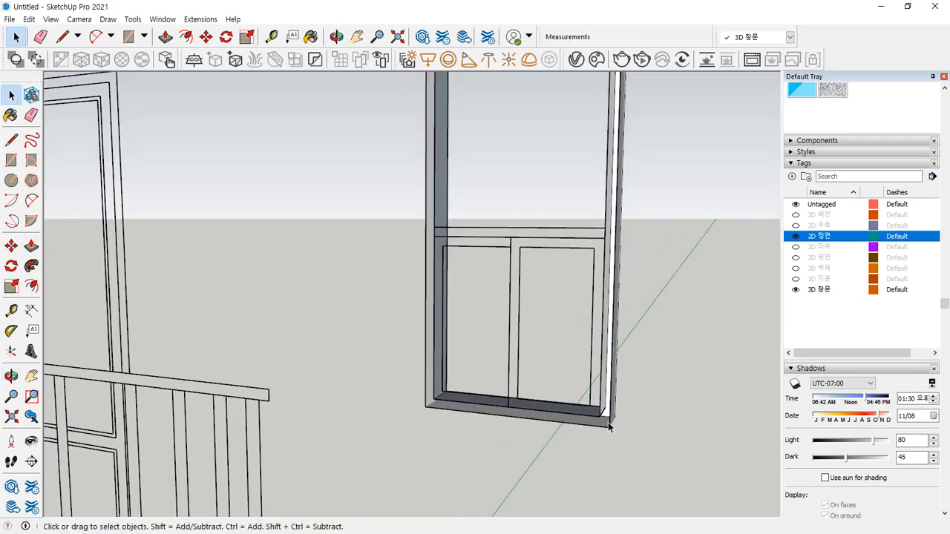
key(l)
click(610, 425)
click(426, 406)
mouse_move(426, 406)
middle_down()
mouse_move(503, 403)
mouse_move(531, 357)
middle_up()
key(space)
click(537, 425)
key(Delete)
middle_drag(628, 389, 576, 394)
scroll(576, 394, down, 8)
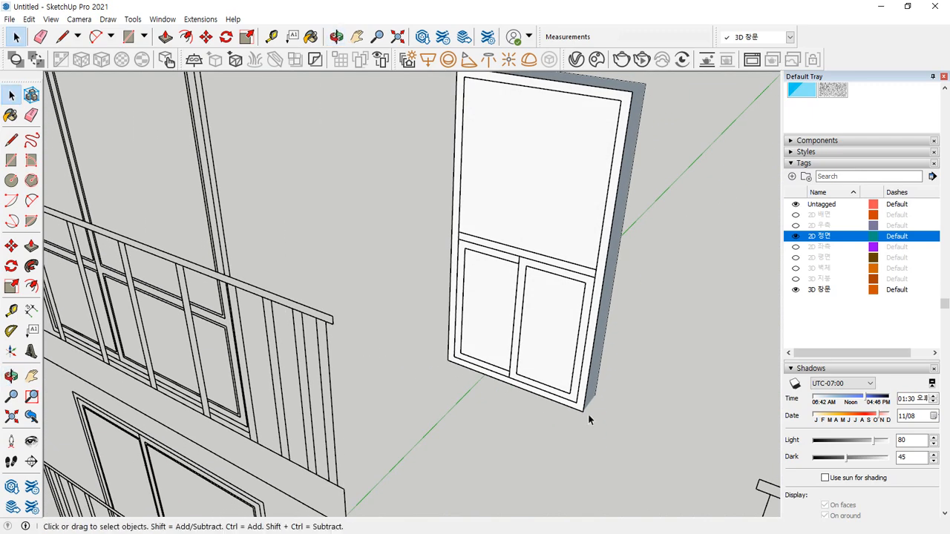
- Try to select all of the extruded window frame's geometry within the front elevation drawing
drag(508, 223, 651, 389)
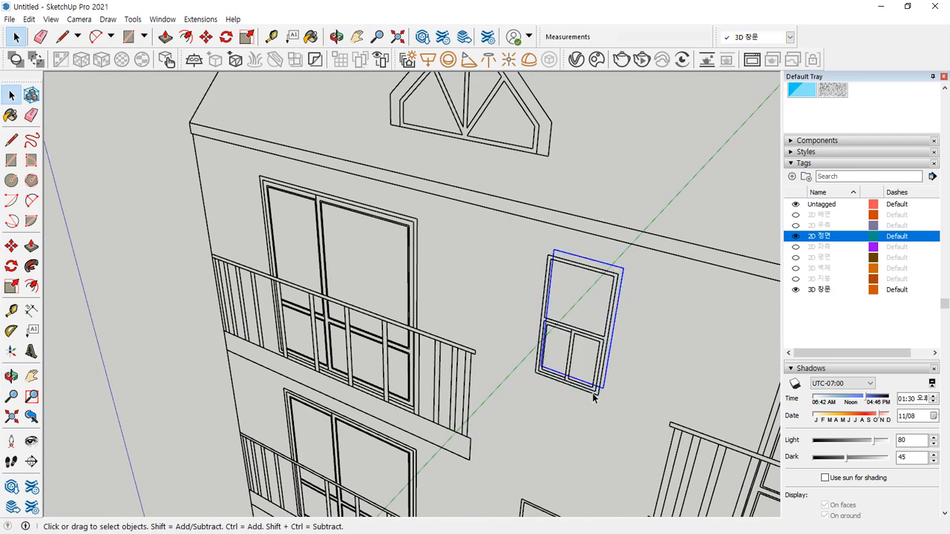
scroll(600, 390, up, 1)
drag(514, 221, 659, 433)
middle_drag(670, 333, 614, 339)
scroll(614, 342, up, 1)
drag(622, 349, 602, 370)
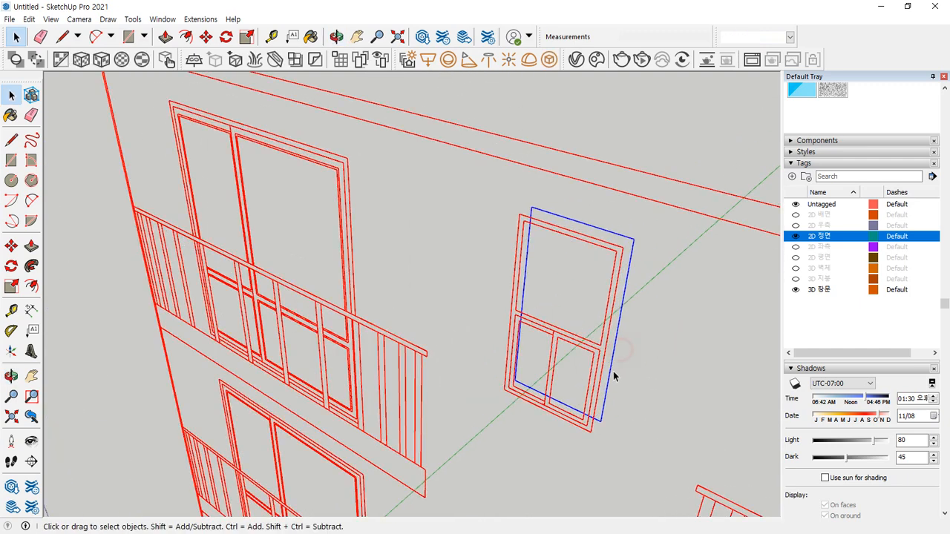
click(622, 385)
drag(640, 441, 490, 165)
click(498, 234)
- Redraw a 600 by 1200 mm rectangle across the extruded window's front and dismiss the hidden-geometry message
key(r)
click(520, 215)
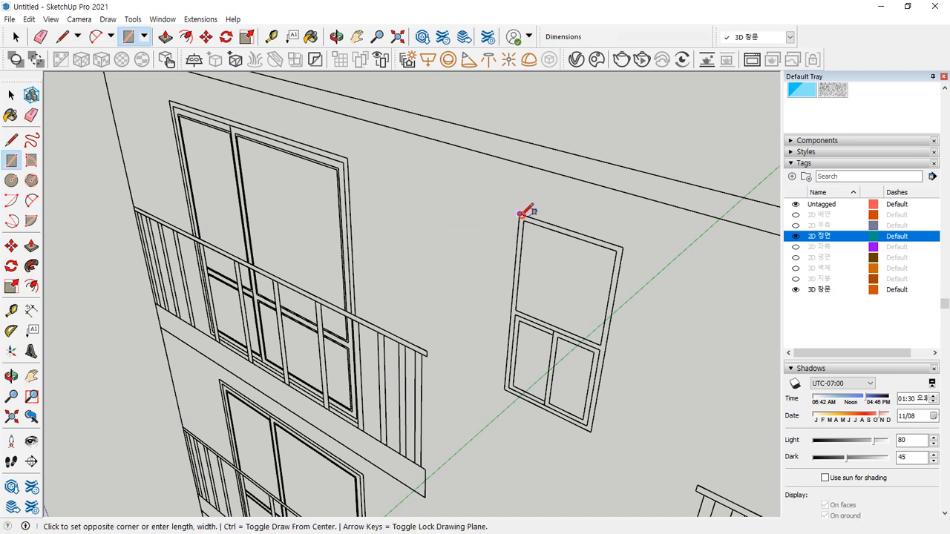
click(596, 428)
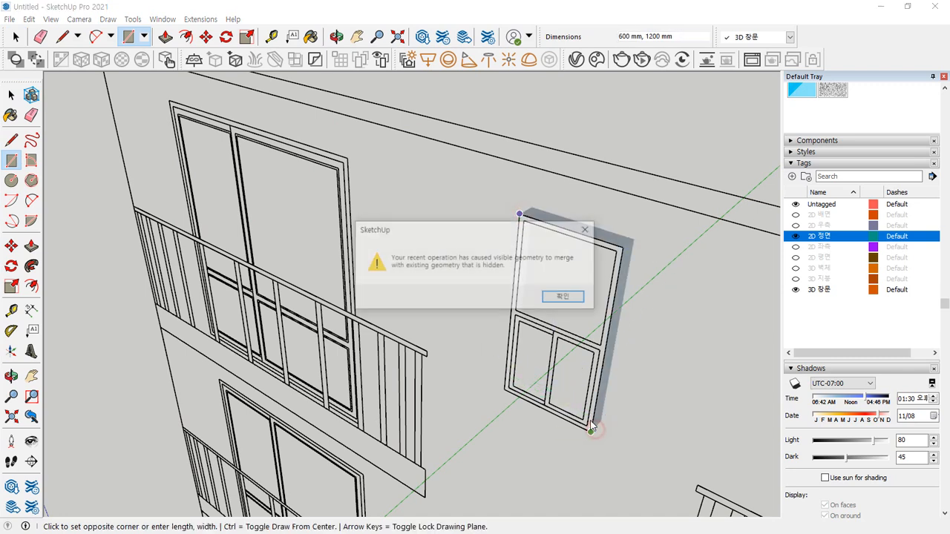
click(564, 297)
key(space)
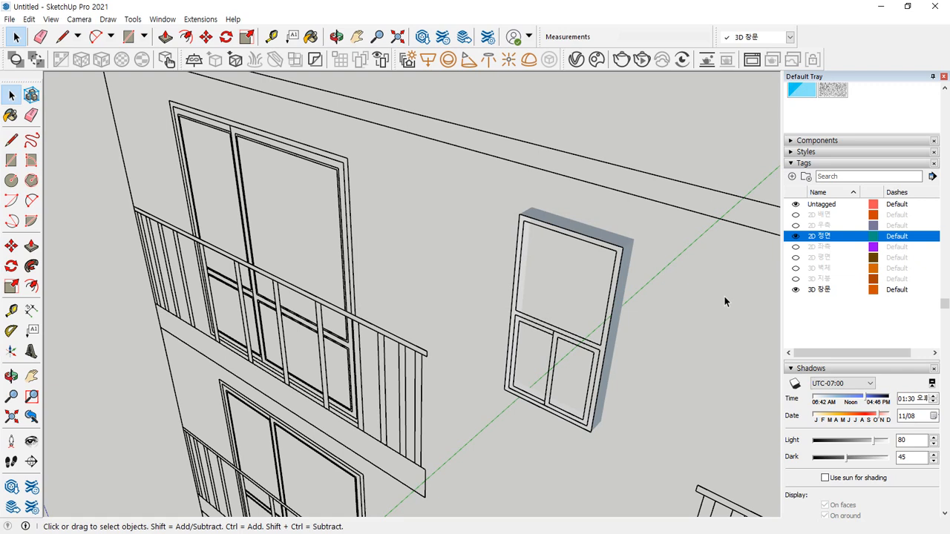
- Show the 3D 지붕 and 3D 벽체 tags to check the small window against the roof and walls
click(796, 279)
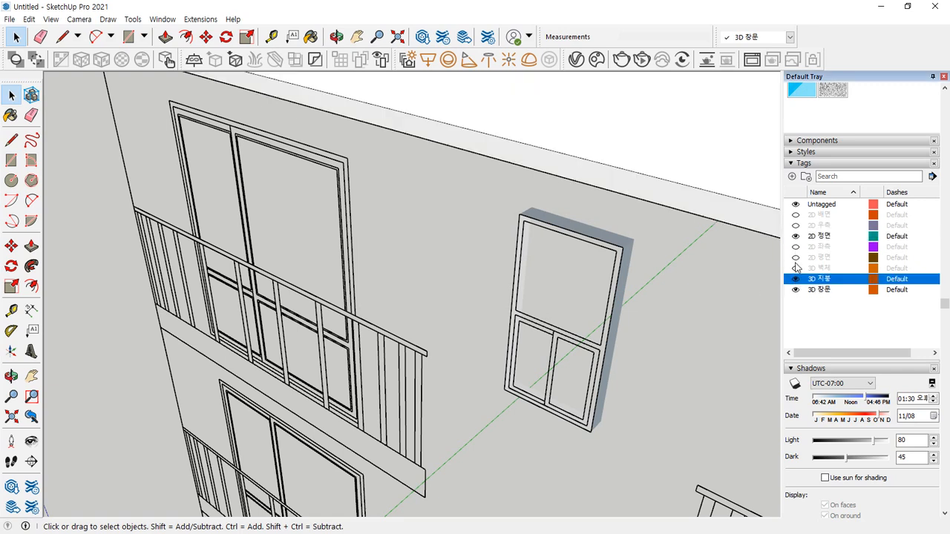
click(796, 269)
scroll(567, 314, down, 10)
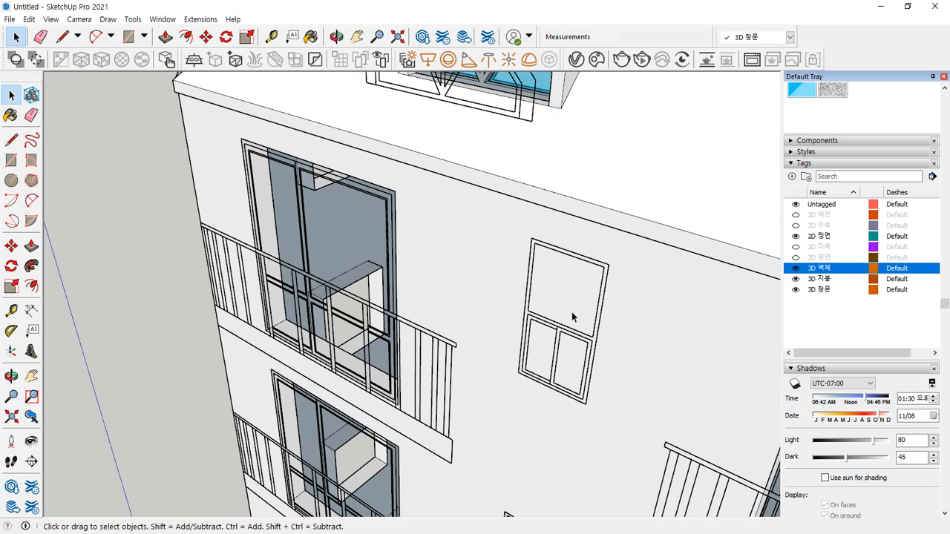
- Undo the tag changes and all of the small window's modelling, back to the wall model before it was hidden
key(ctrl+z)
key(ctrl+z)
key(ctrl+z)
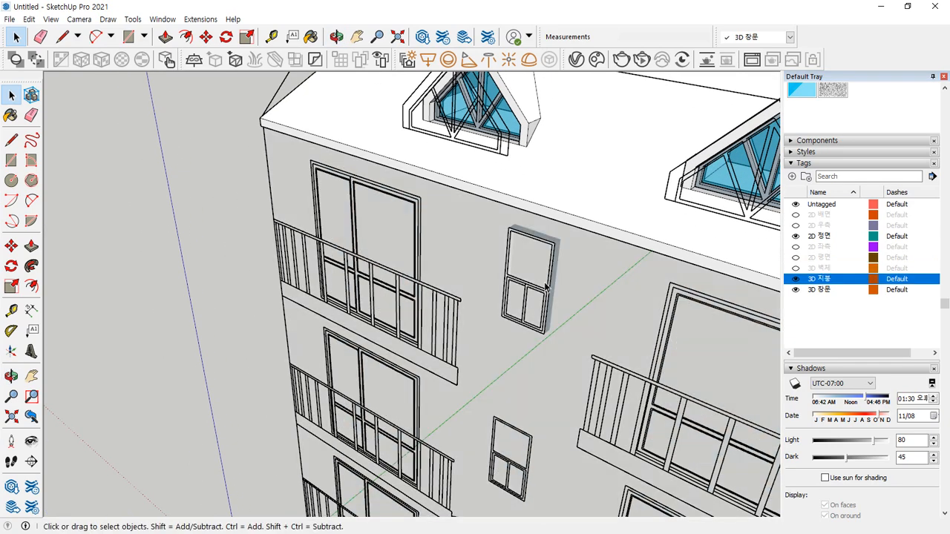
key(ctrl+z)
key(ctrl+z)
key(ctrl+z)
key(ctrl+z)
key(ctrl+z)
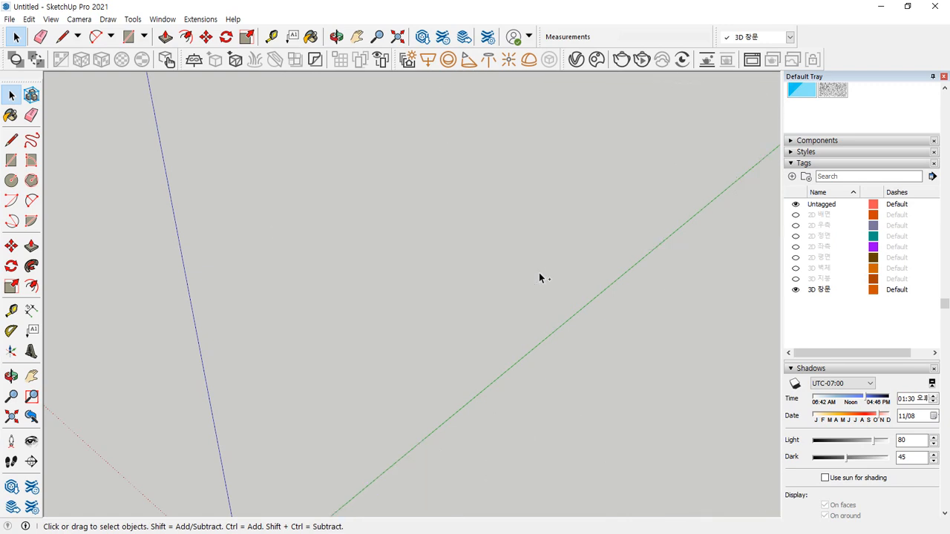
key(ctrl+z)
scroll(601, 299, down, 6)
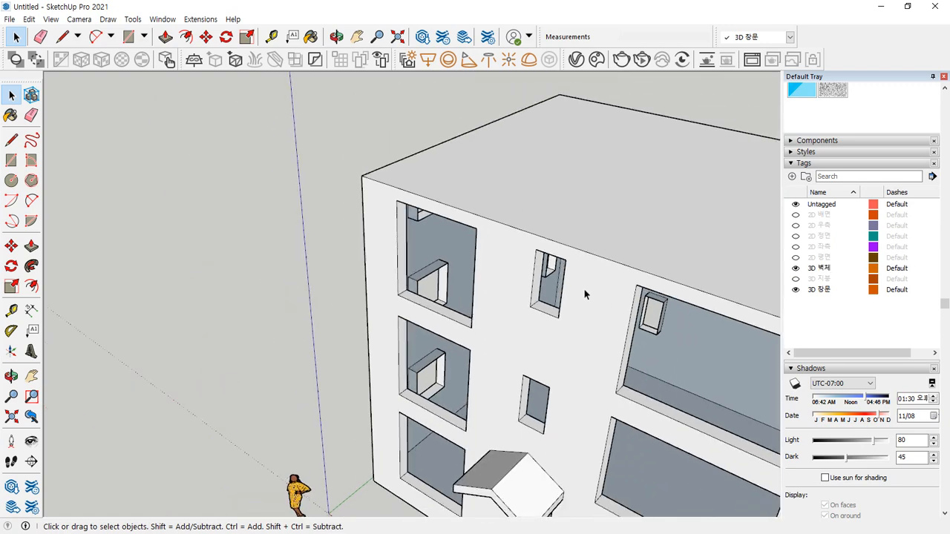
- Group all of the building's wall geometry and assign the group to the 3D 벽체 tag
triple_click(563, 338)
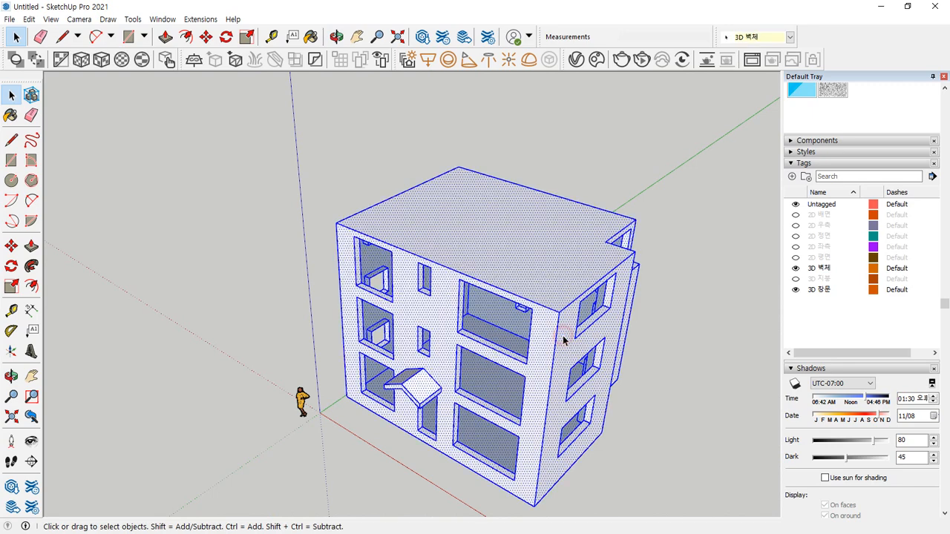
right_click(563, 338)
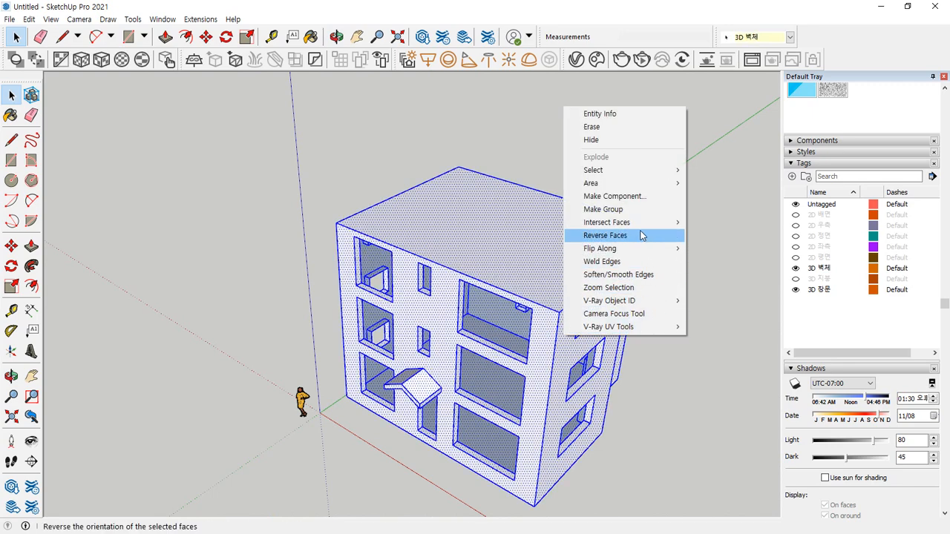
click(630, 210)
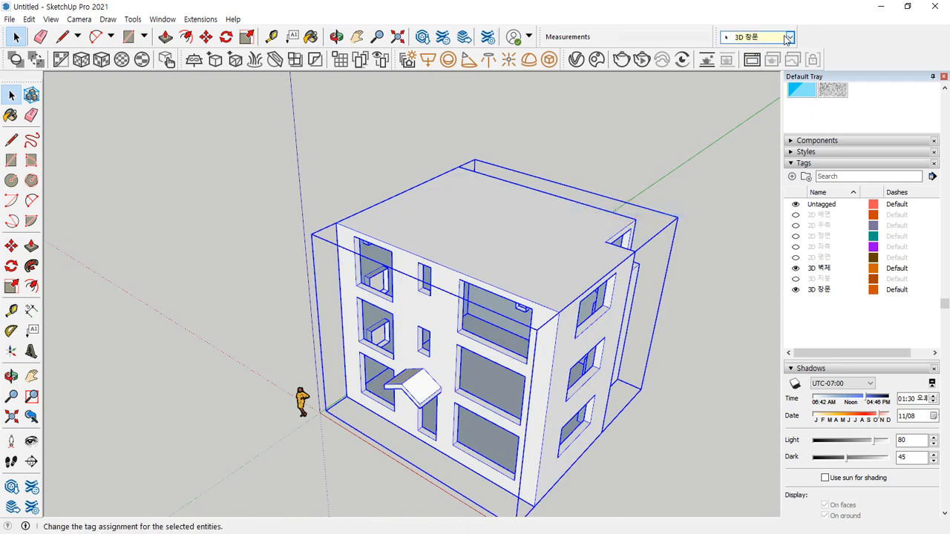
click(758, 37)
click(758, 126)
click(727, 256)
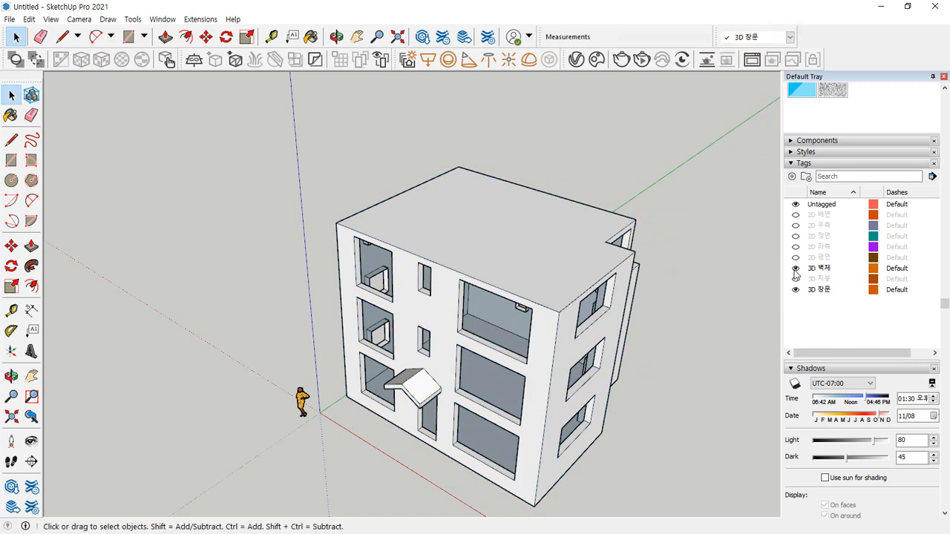
- Hide the 3D 벽체 tag, show 2D 정면, and draw a rectangle over the top-floor small window's outer outline
click(796, 268)
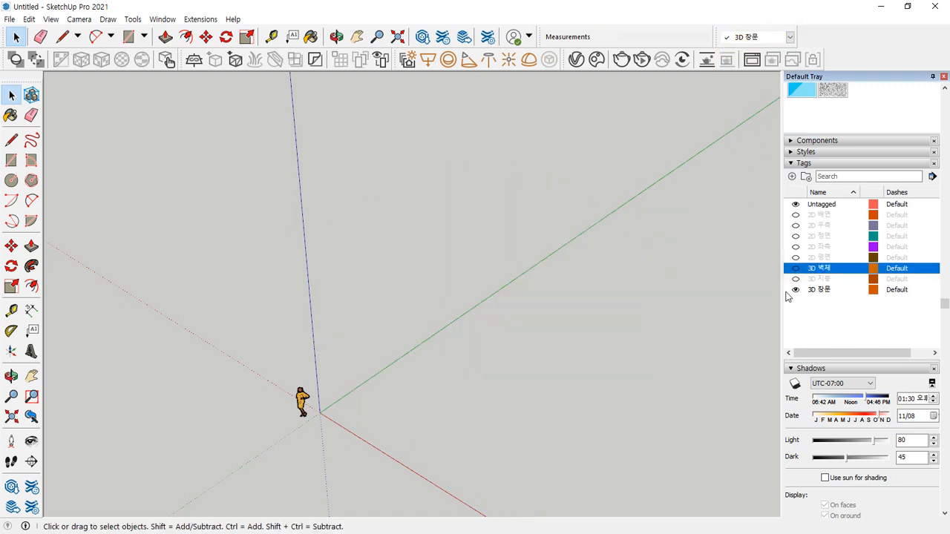
click(797, 237)
scroll(443, 261, up, 10)
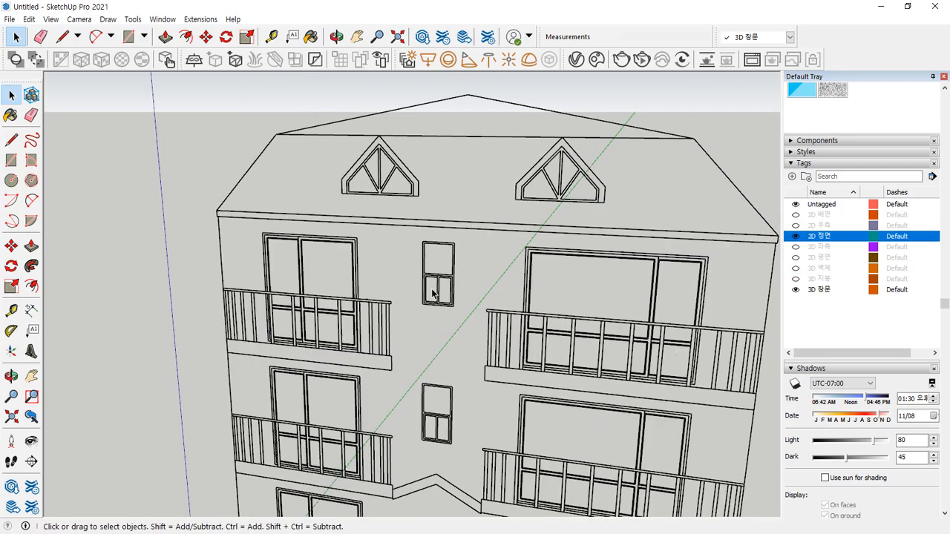
scroll(444, 261, up, 3)
key(r)
click(390, 182)
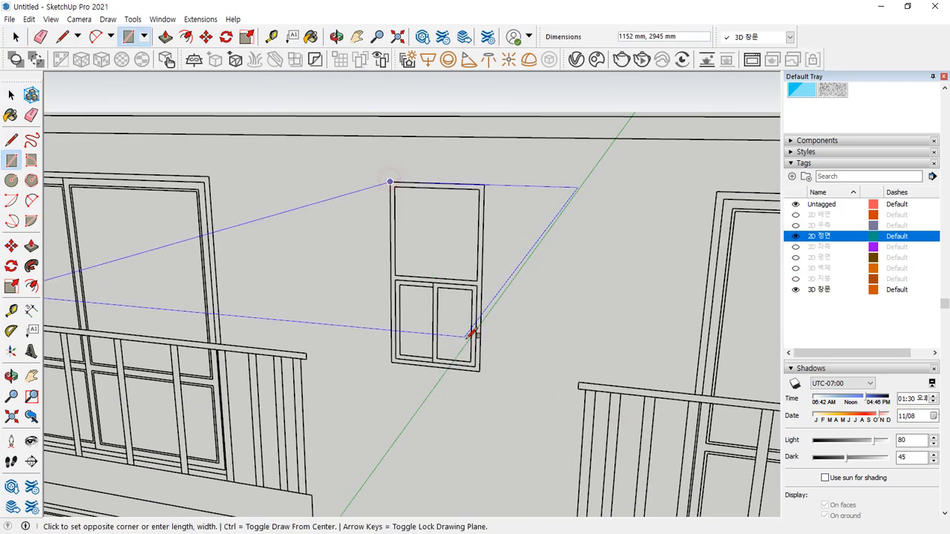
click(481, 361)
- Offset the rectangle's edges inward to the drawing's inner frame line and delete the inner face
scroll(456, 227, up, 3)
key(f)
click(464, 156)
click(493, 163)
key(space)
click(455, 232)
key(Delete)
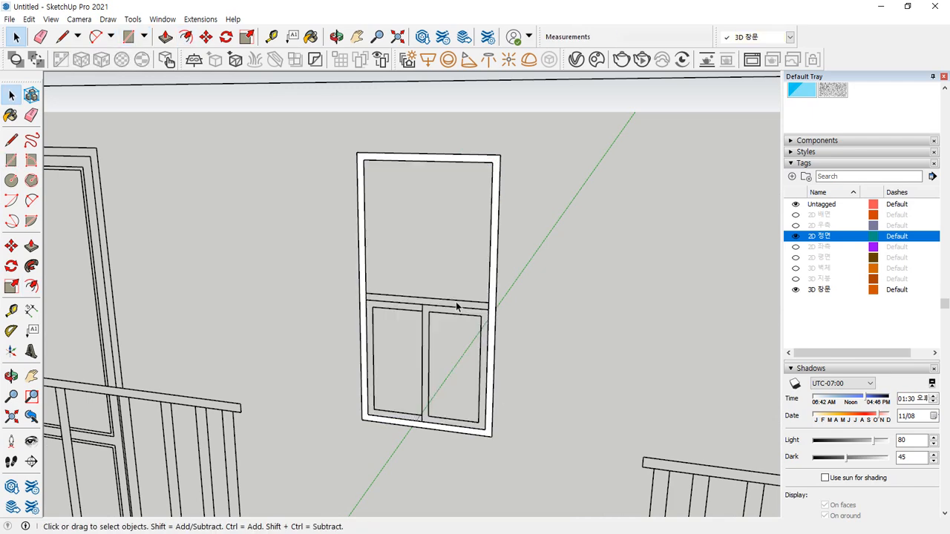
- Extrude the small window's frame face 120 mm toward the building's interior
key(p)
click(490, 420)
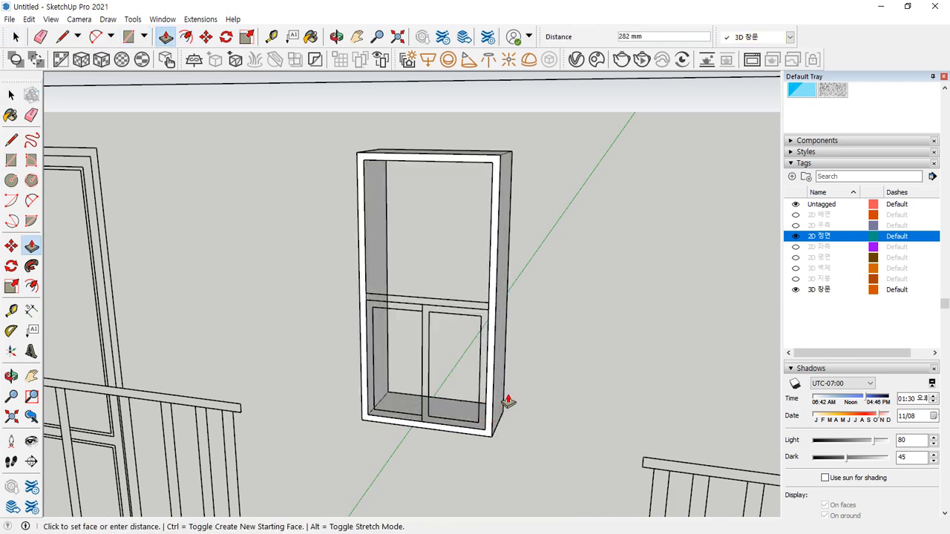
middle_drag(508, 402, 503, 409)
key(space)
scroll(493, 383, up, 3)
- Select all of the extruded window frame's connected geometry and make it a group
click(487, 424)
triple_click(488, 423)
right_click(488, 423)
key(Escape)
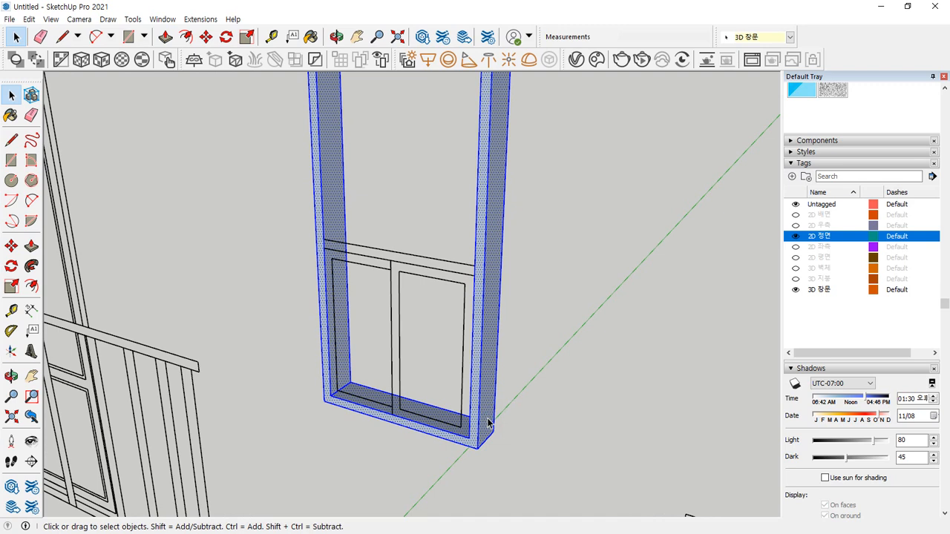
right_click(488, 422)
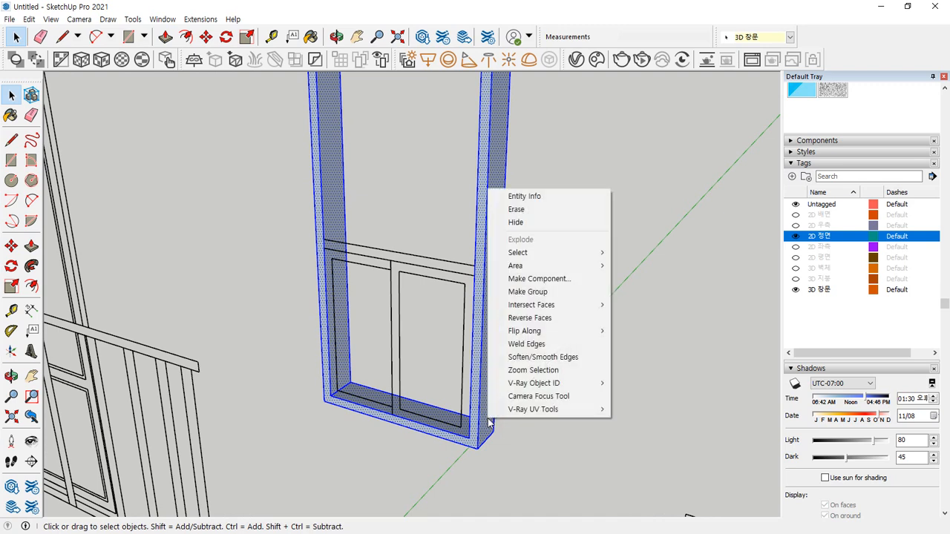
key(g)
middle_drag(375, 358, 367, 306)
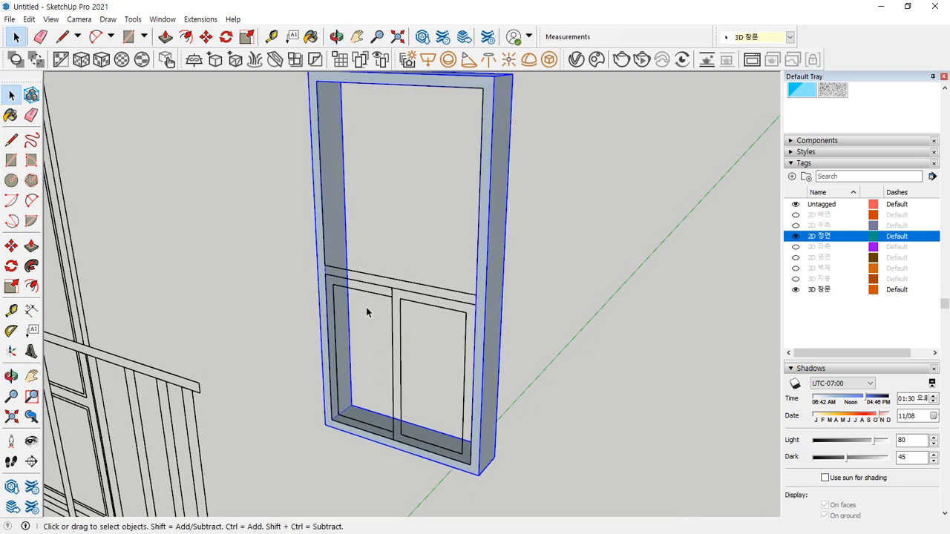
scroll(416, 288, up, 2)
scroll(416, 292, down, 2)
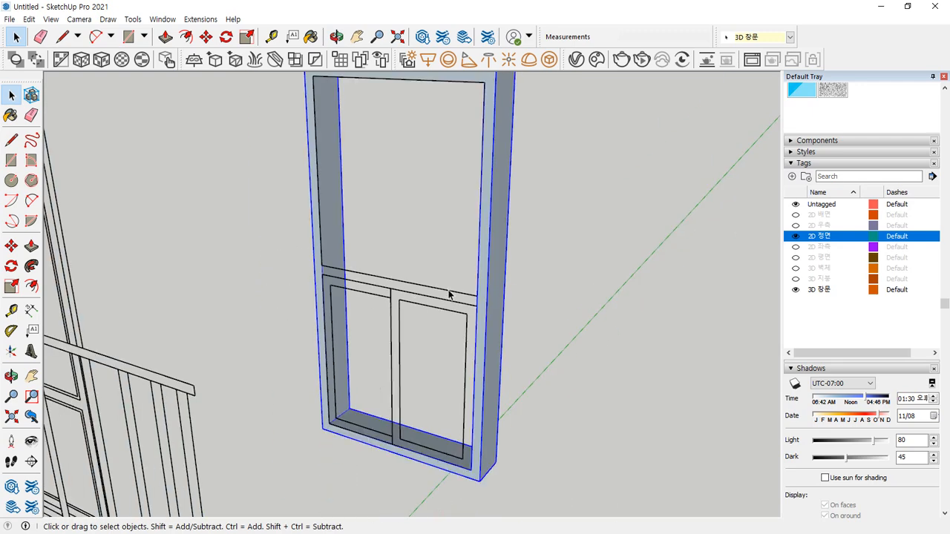
- Inside the frame group, draw the 30 mm high crossbar rectangle along the drawing's lines and delete the faces above and below it
double_click(478, 314)
scroll(475, 306, up, 1)
key(r)
click(479, 308)
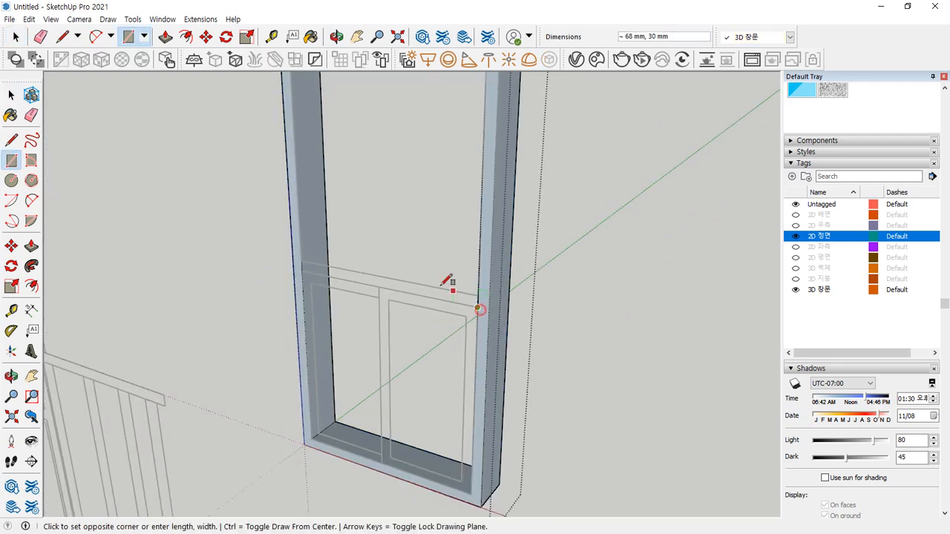
click(301, 263)
key(space)
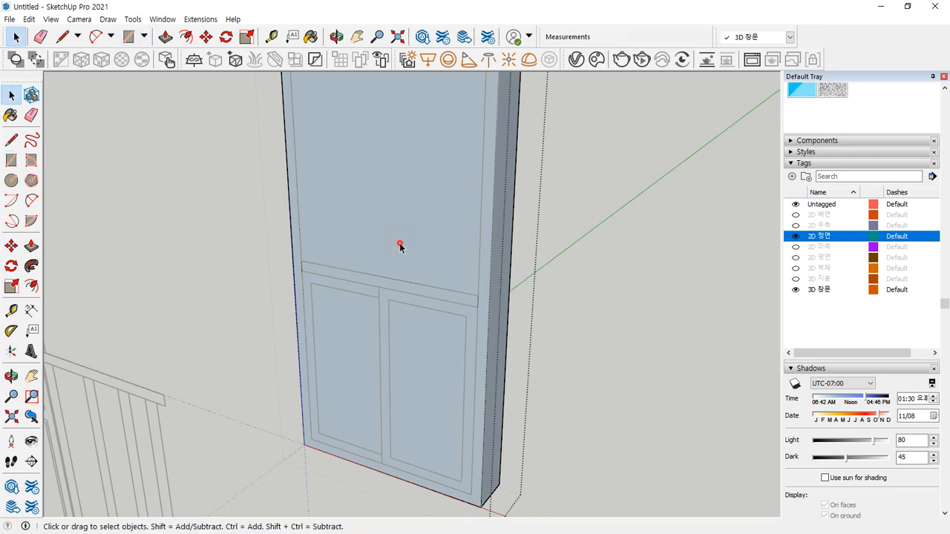
click(400, 248)
key(Delete)
click(431, 357)
key(Delete)
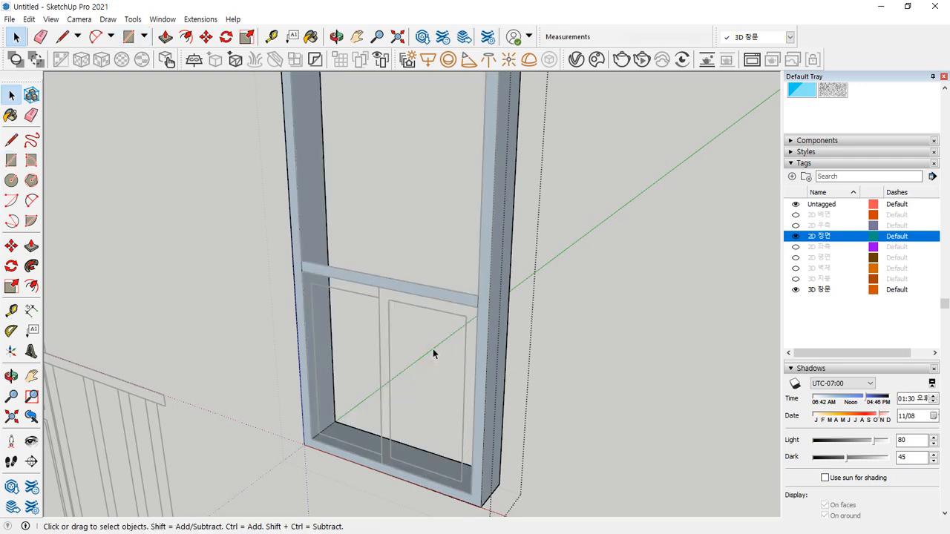
- Extrude the crossbar face 120 mm so it matches the depth of the window frame
key(p)
click(439, 298)
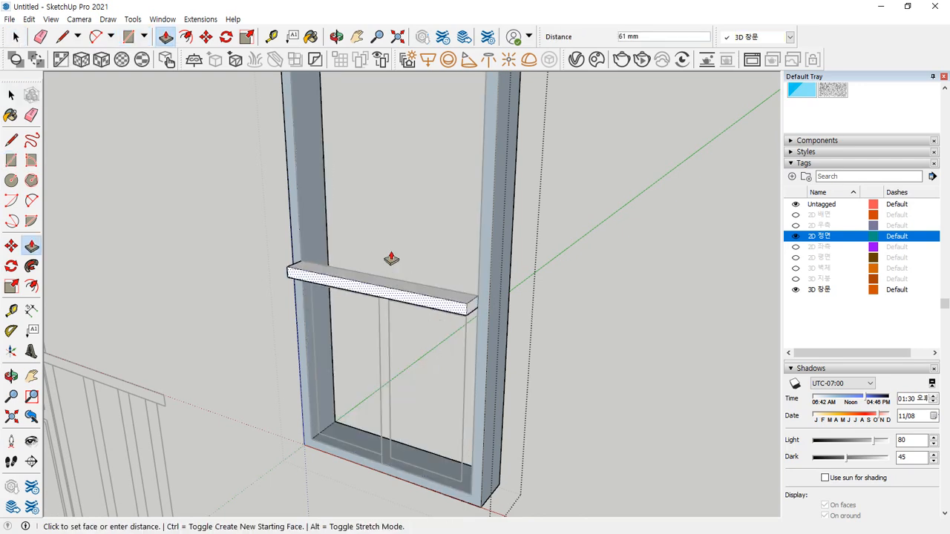
click(326, 224)
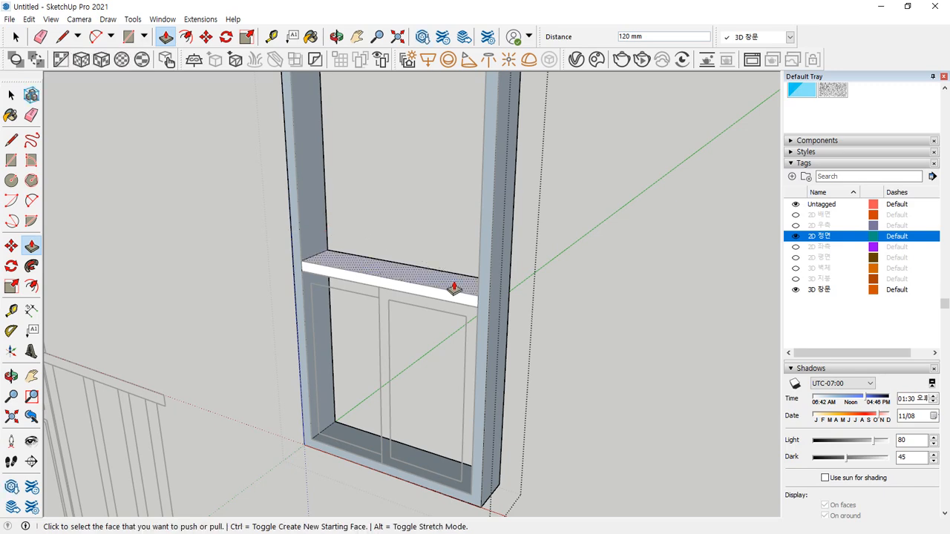
key(space)
- Reverse the crossbar's faces to match the orientation of the frame's faces, and leave the frame group
right_click(423, 274)
right_click(414, 286)
middle_drag(416, 294, 383, 209)
right_click(377, 211)
key(r)
right_click(362, 222)
key(r)
middle_drag(265, 232, 441, 372)
click(614, 335)
middle_drag(613, 336, 581, 362)
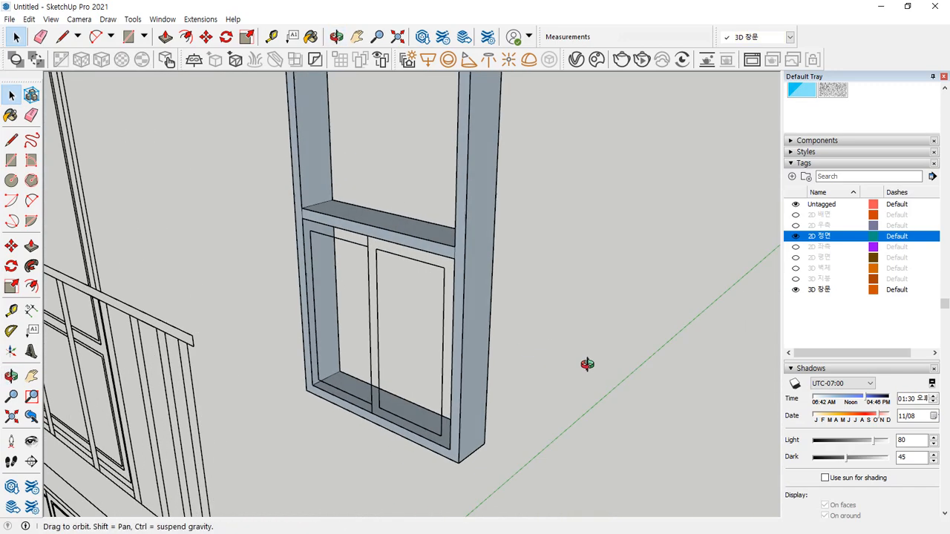
- Draw a rectangle filling the window frame's upper opening as the glass pane
scroll(431, 286, down, 4)
middle_drag(389, 256, 383, 295)
scroll(389, 294, up, 2)
scroll(391, 296, up, 1)
key(r)
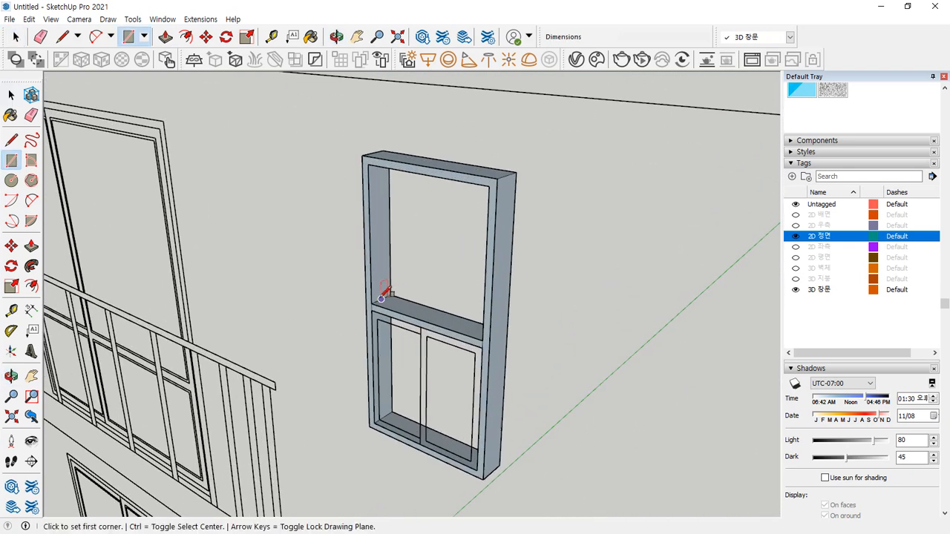
click(371, 303)
click(489, 183)
key(space)
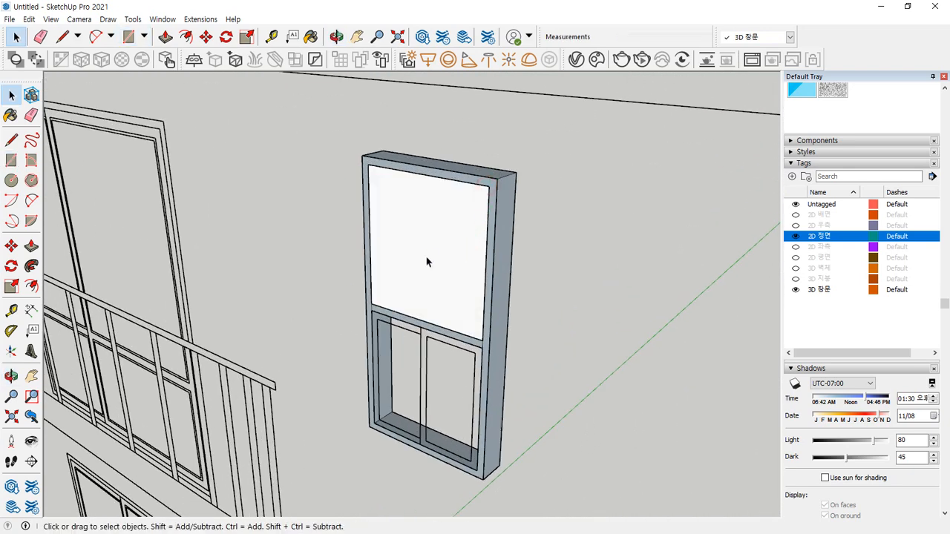
- Paint the upper glass pane with the translucent blue glass material
click(426, 260)
click(809, 97)
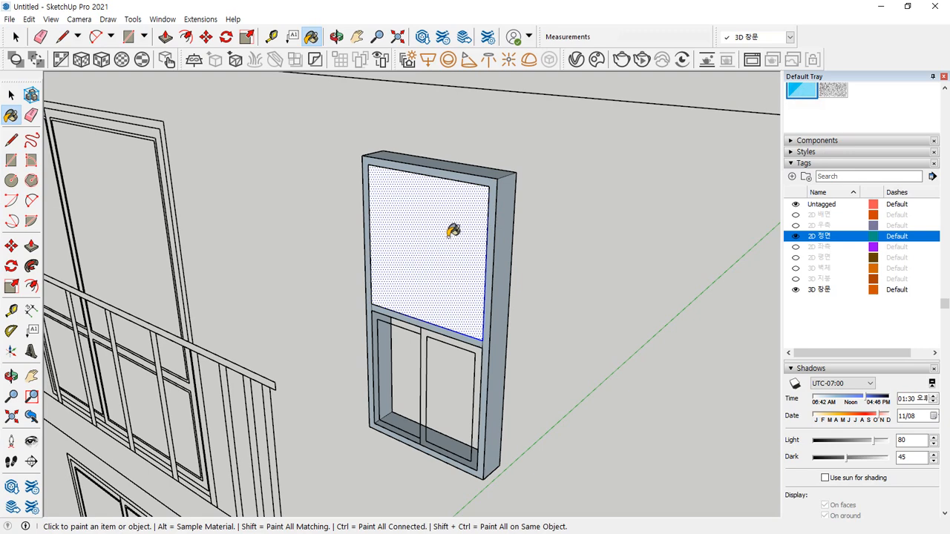
click(452, 227)
key(space)
- Move the upper glass pane 60 mm back into the depth of the frame
scroll(379, 297, up, 5)
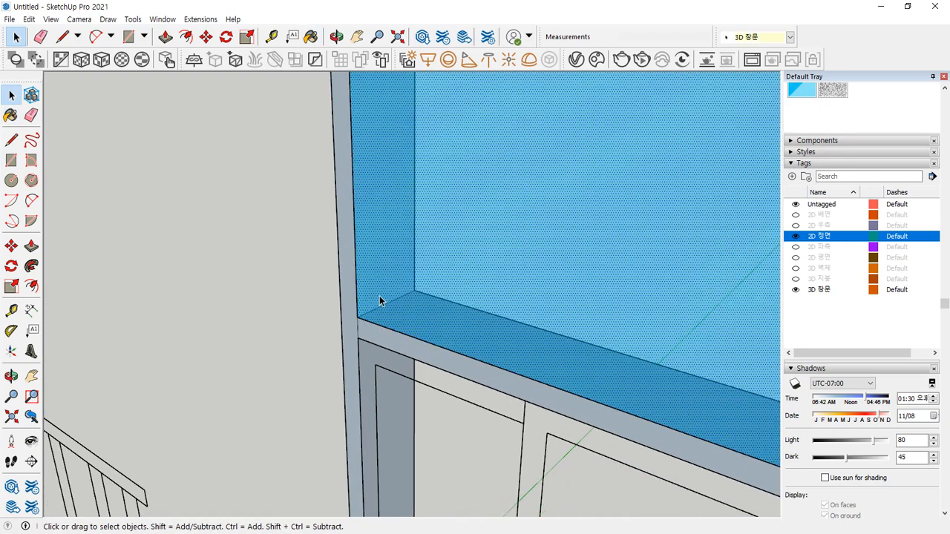
key(m)
click(365, 317)
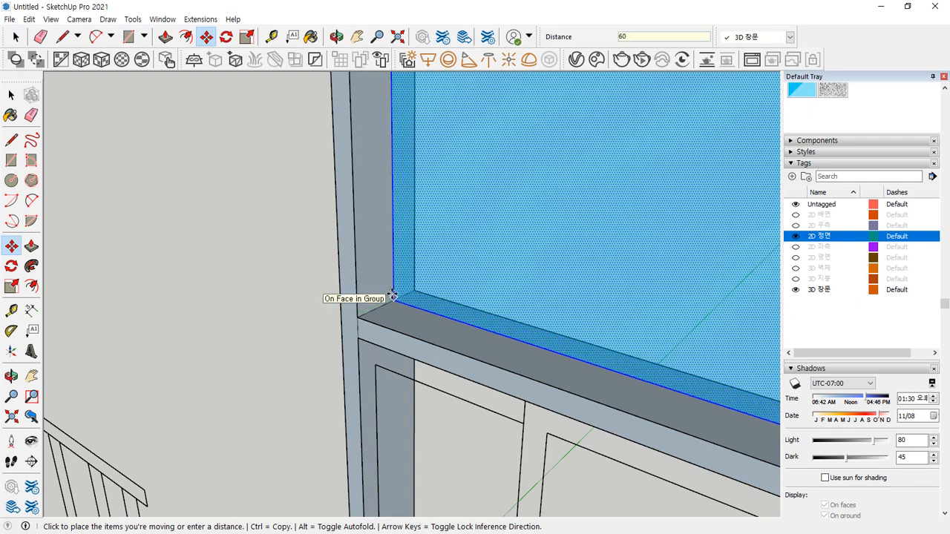
click(387, 304)
key(space)
- Inside the frame group, erase the seam edges where the crossbar meets the frame's sides, and leave the group
click(378, 339)
key(e)
scroll(409, 334, down, 5)
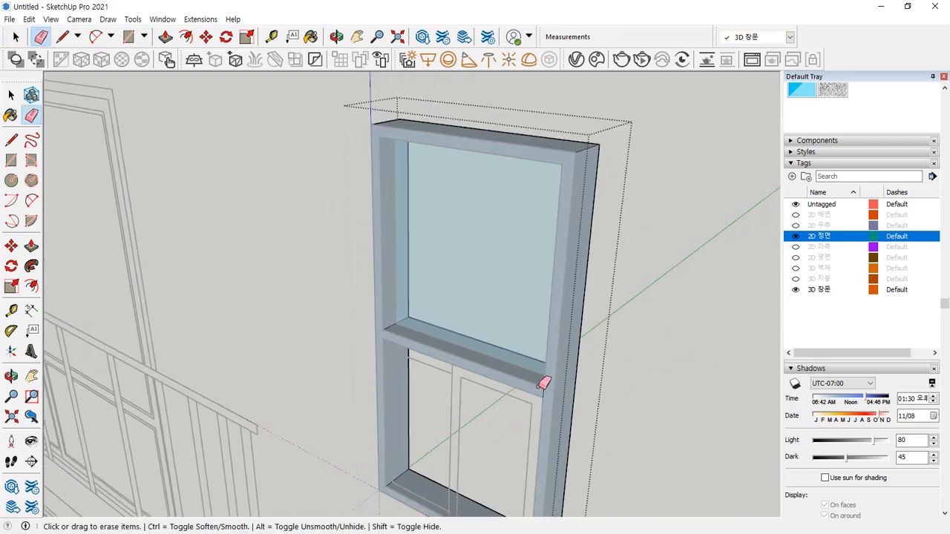
scroll(540, 382, up, 2)
middle_drag(547, 389, 248, 383)
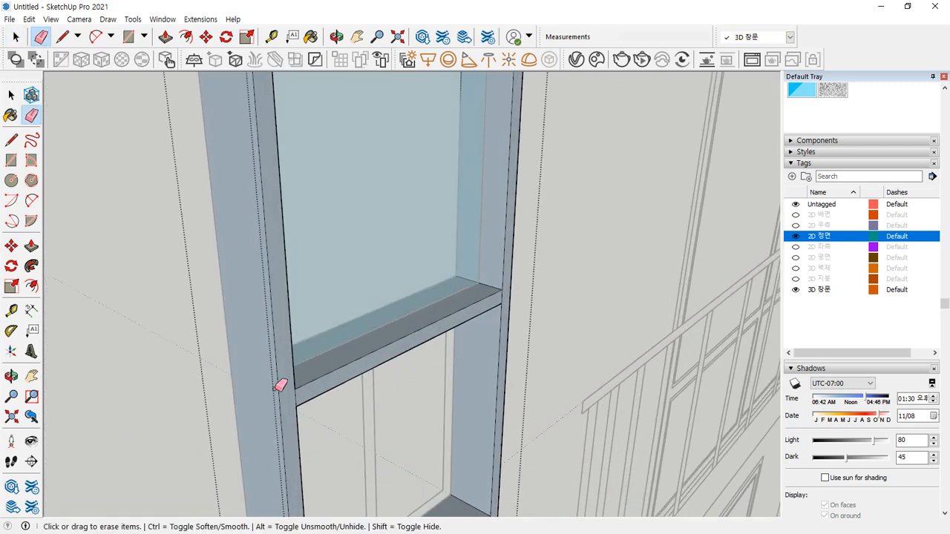
scroll(307, 393, up, 2)
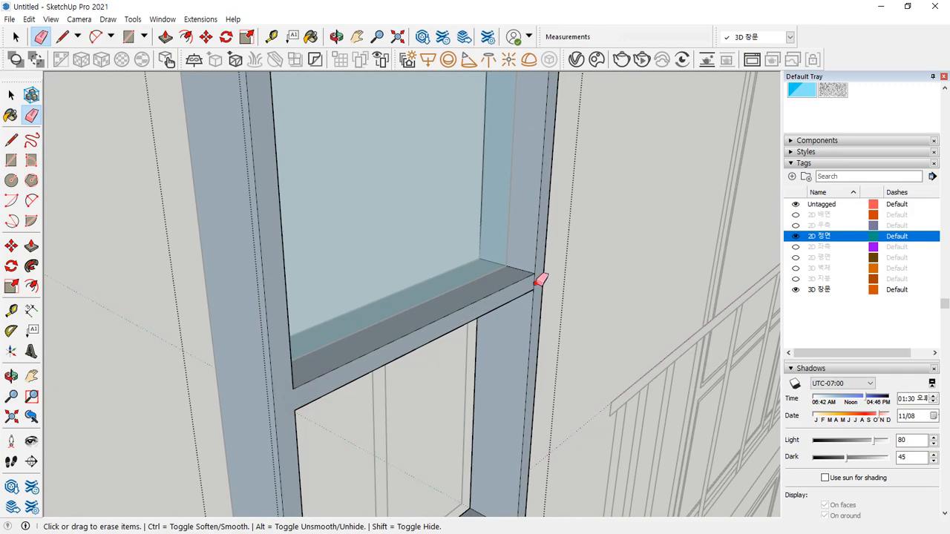
key(space)
scroll(615, 316, down, 2)
mouse_move(614, 316)
middle_down()
mouse_move(218, 384)
mouse_move(314, 364)
mouse_move(495, 404)
mouse_move(483, 418)
mouse_move(519, 278)
middle_up()
- Select the upper glass pane together with the frame group and combine them into one group
click(508, 211)
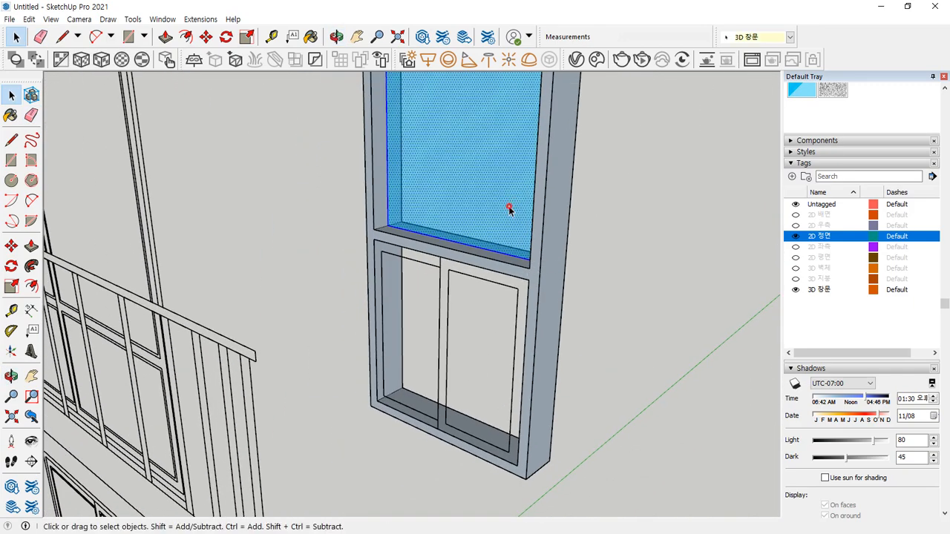
triple_click(465, 144)
right_click(557, 244)
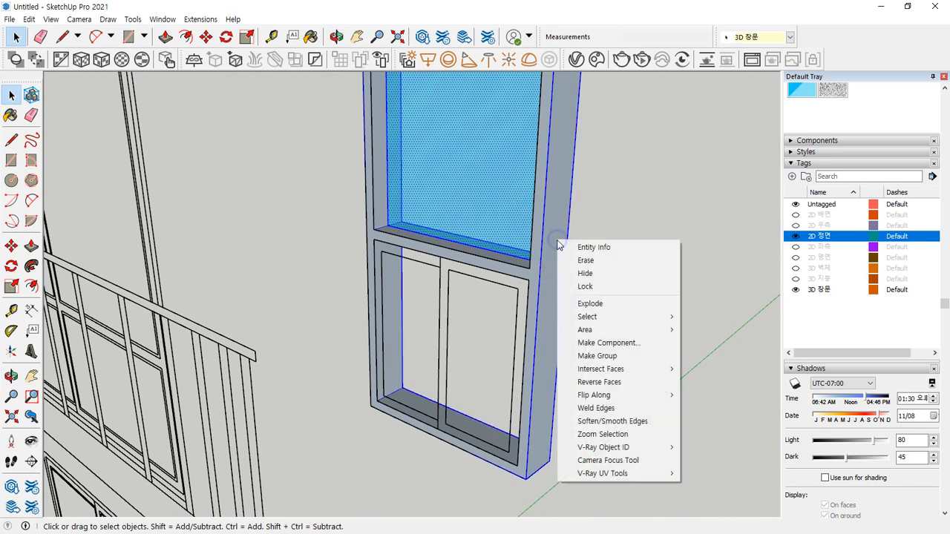
key(g)
- Draw a rectangle over the 2D outline of the lower right sash
scroll(440, 415, up, 3)
key(r)
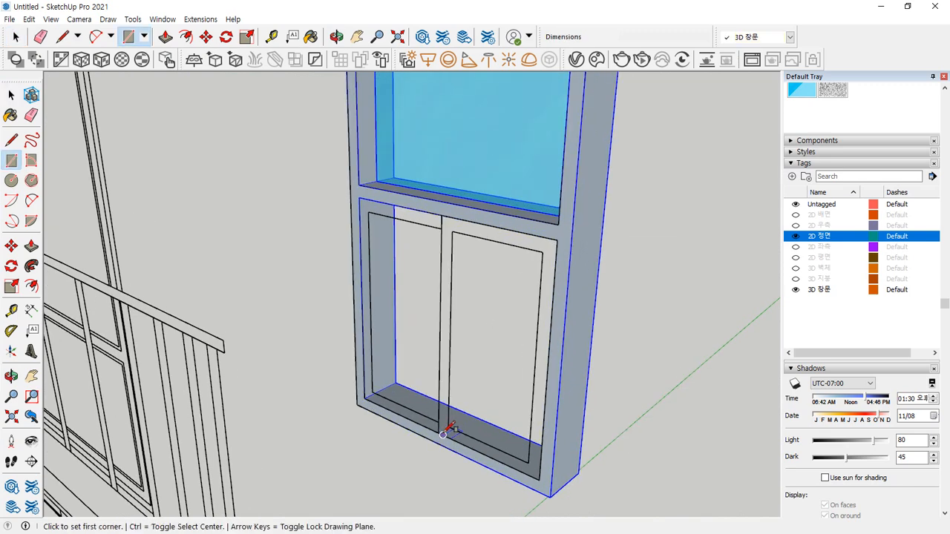
click(438, 432)
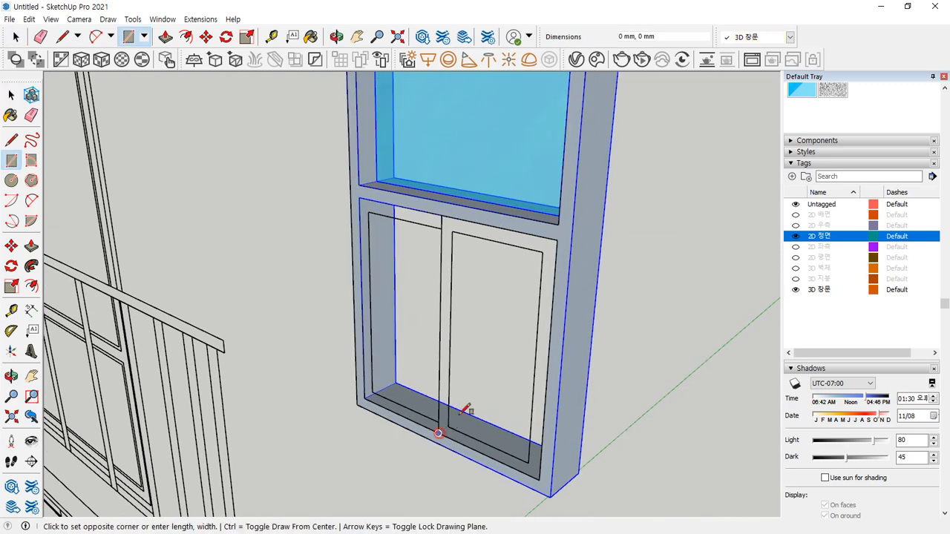
click(557, 240)
middle_drag(557, 240, 451, 357)
- Offset the rectangle's edges inward to the sash's inner outline and cut the inner face out of it
key(f)
click(438, 344)
click(451, 364)
key(space)
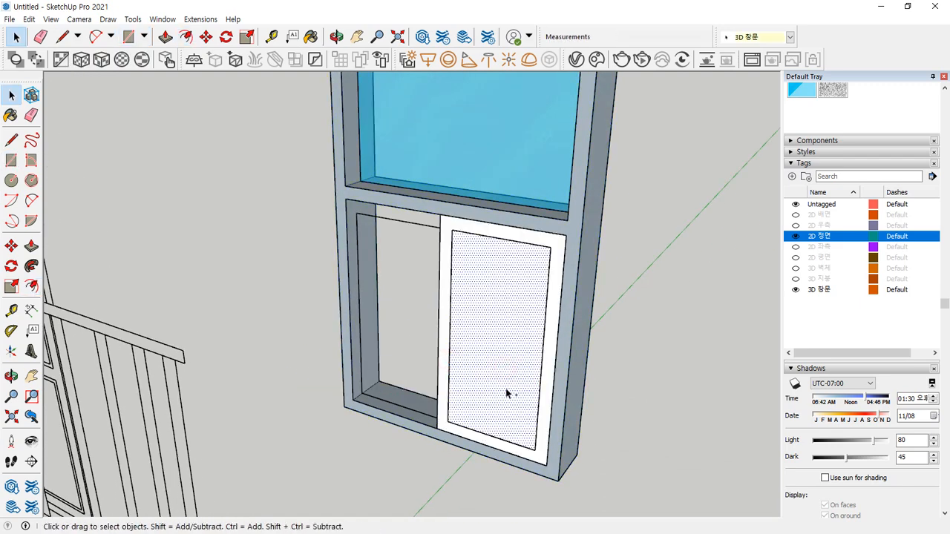
key(Delete)
- Extrude the right sash's frame face 30 mm
key(p)
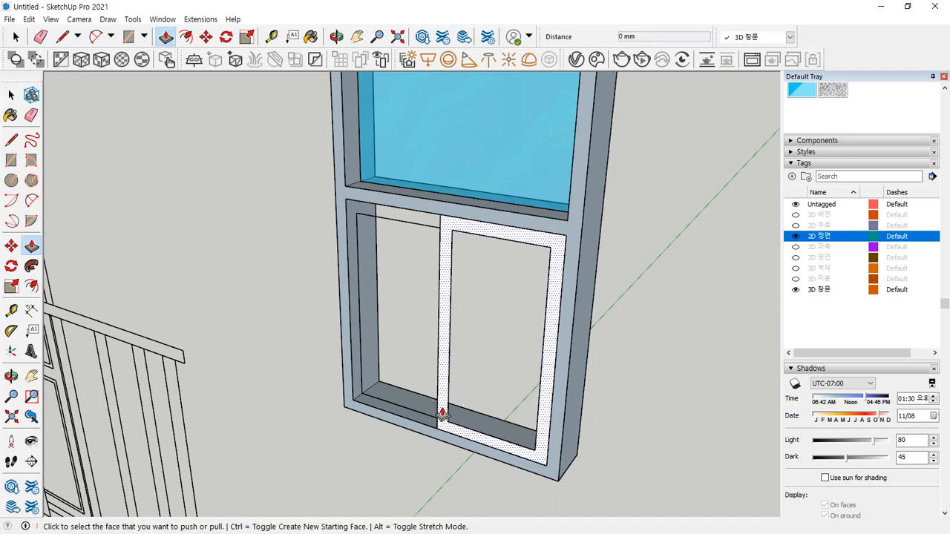
click(444, 404)
text(30)
key(Return)
scroll(455, 403, up, 3)
- Make the extruded right sash frame a group
key(space)
scroll(414, 386, down, 5)
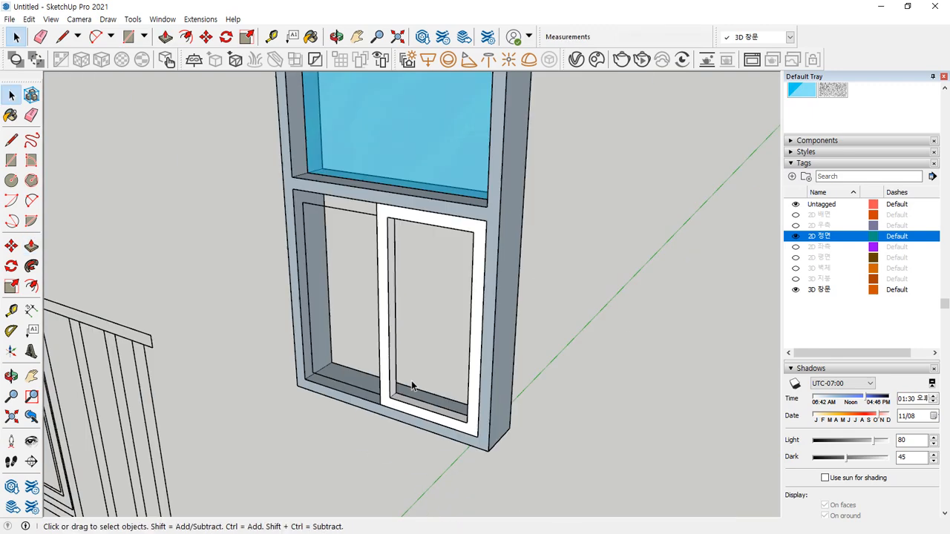
scroll(394, 371, up, 1)
click(394, 371)
right_click(395, 371)
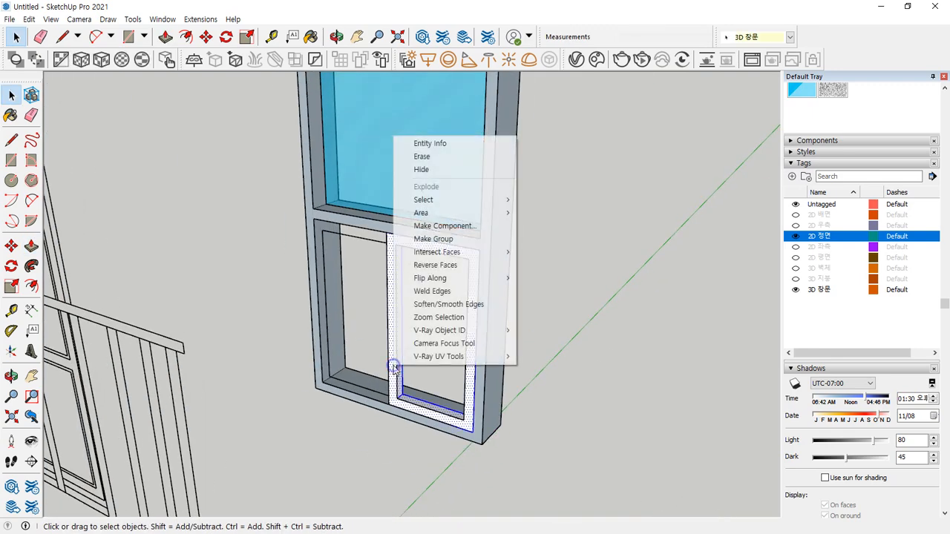
key(Escape)
- Paste the cut inner face and place it corner to corner in the right sash's opening
key(ctrl+v)
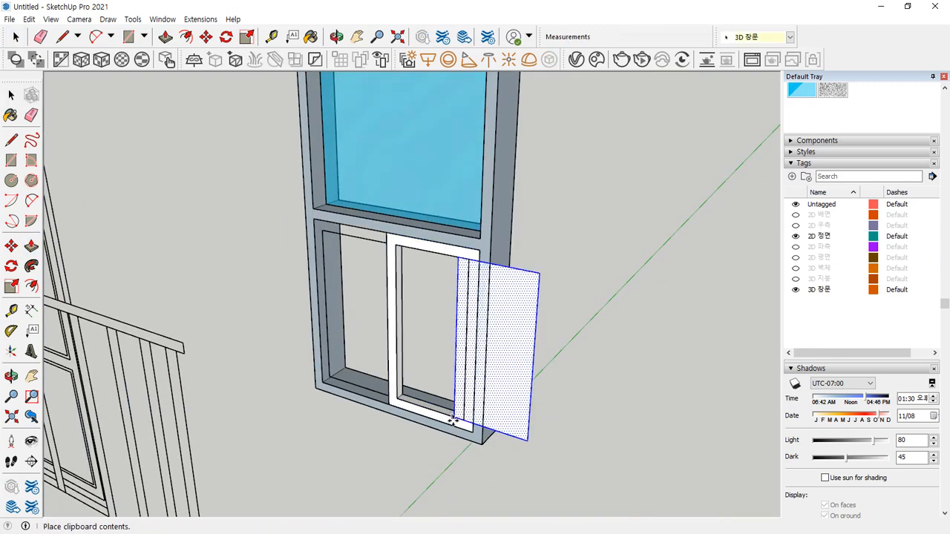
click(453, 422)
scroll(453, 416, up, 2)
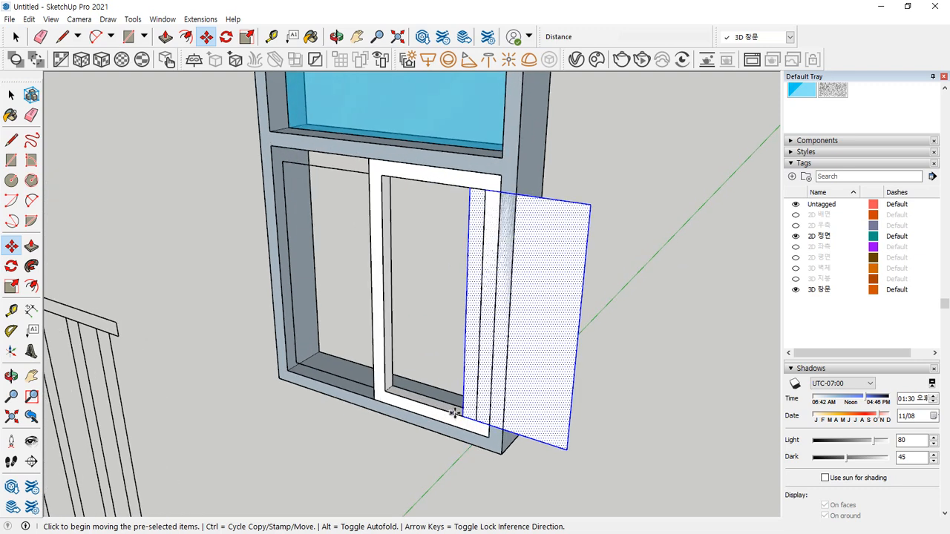
click(462, 416)
click(389, 389)
- Paint the right sash's pane with the translucent blue glass material and move it back to the middle of the sash's depth
click(807, 92)
click(451, 278)
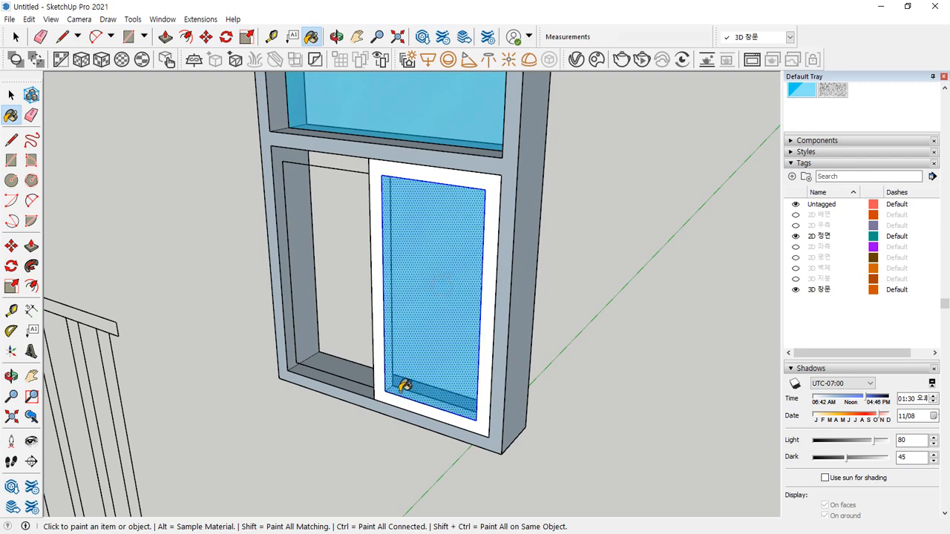
scroll(403, 384, up, 5)
key(m)
scroll(394, 393, up, 1)
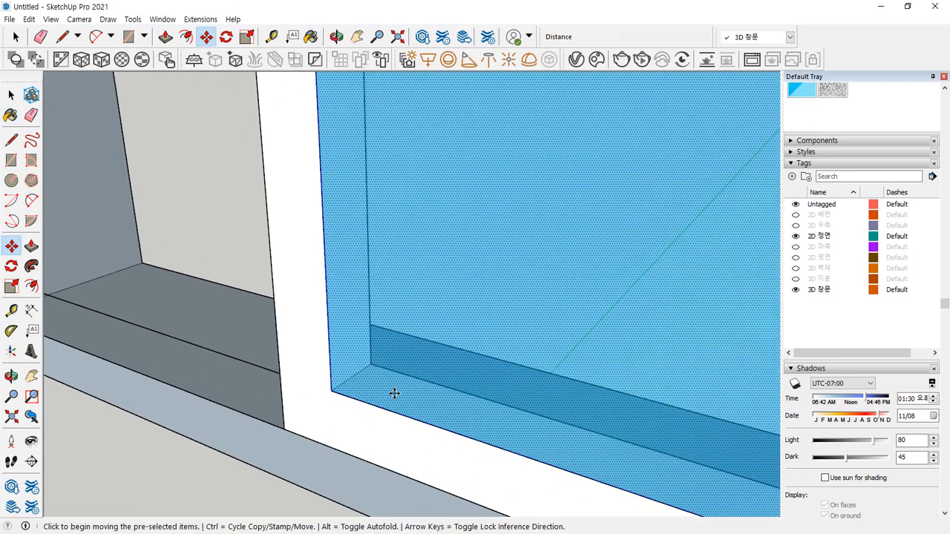
click(333, 391)
click(353, 379)
- Select the glass pane together with the right sash frame and combine them into one group
key(space)
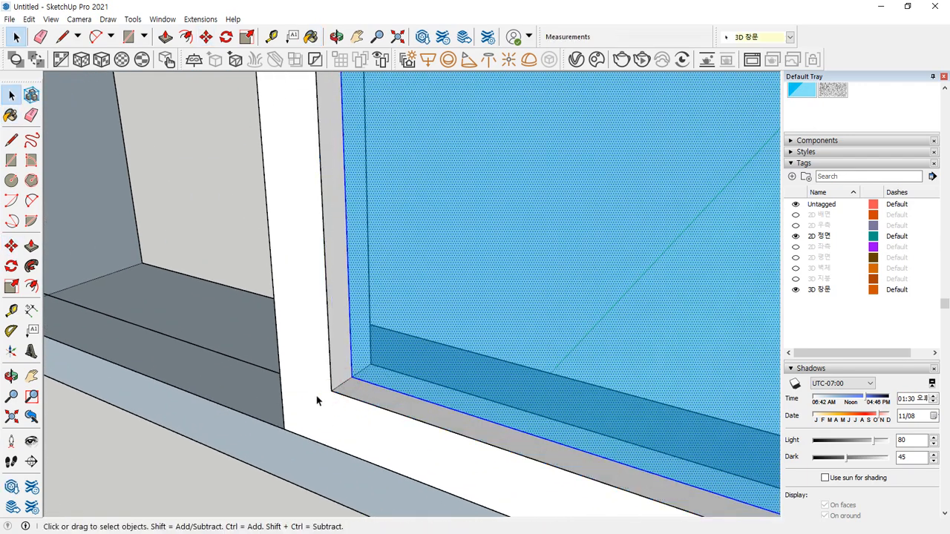
right_click(327, 366)
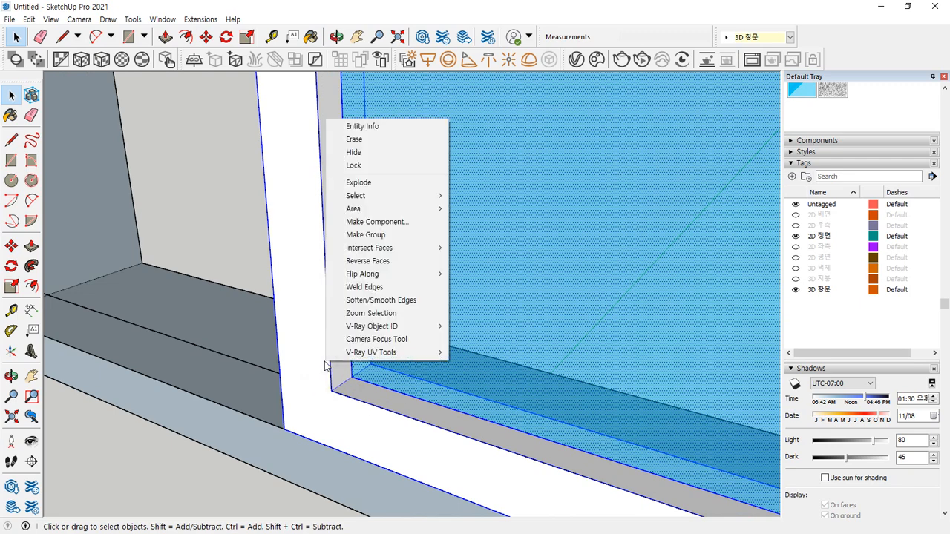
key(g)
scroll(322, 367, down, 4)
- Copy the right sash group to the lower left opening, placing its corner on the window frame's back inner corner
shift+middle_drag(320, 383, 465, 432)
scroll(462, 435, up, 3)
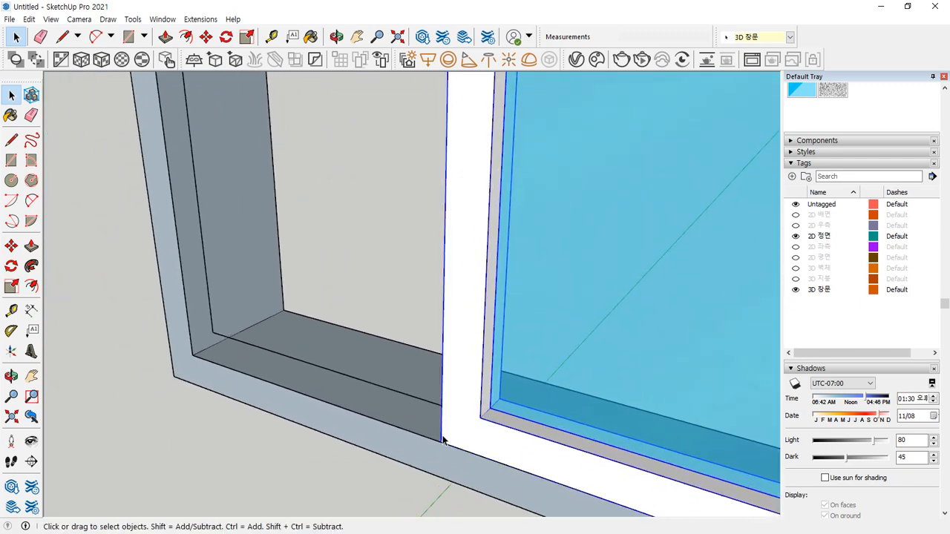
key(m)
click(441, 441)
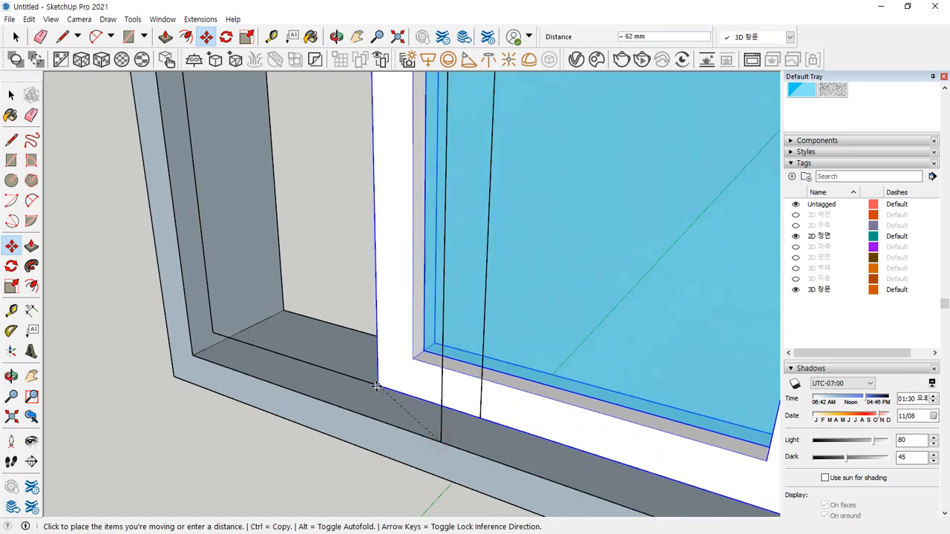
key(ctrl)
key(Escape)
mouse_move(303, 337)
middle_down()
mouse_move(321, 346)
mouse_move(314, 339)
middle_up()
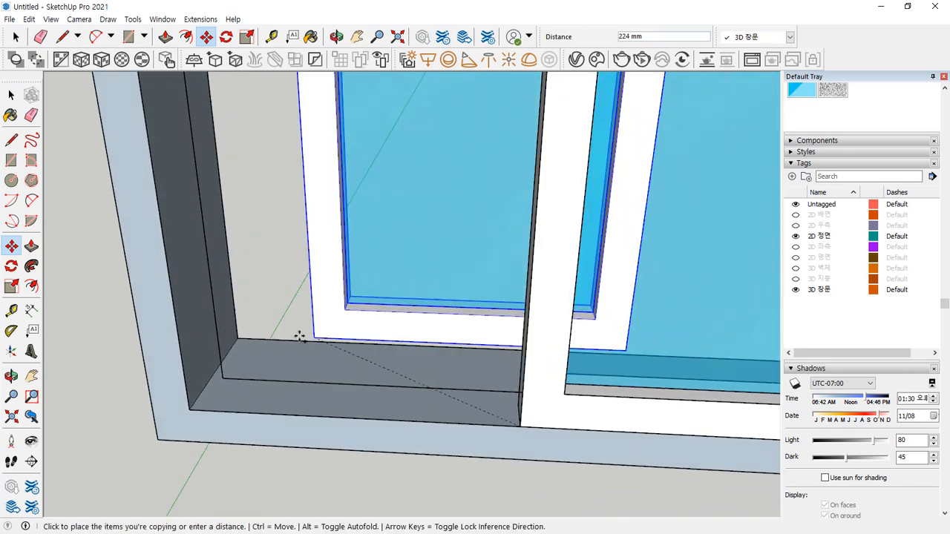
middle_drag(229, 364, 267, 314)
scroll(274, 312, up, 3)
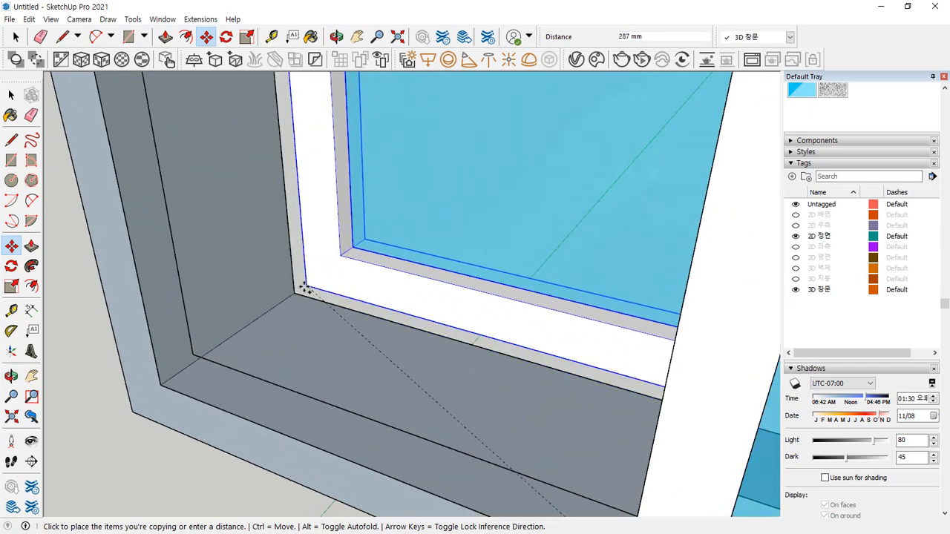
click(297, 295)
- Move the copied left sash forward to the middle of the window frame's depth
click(293, 293)
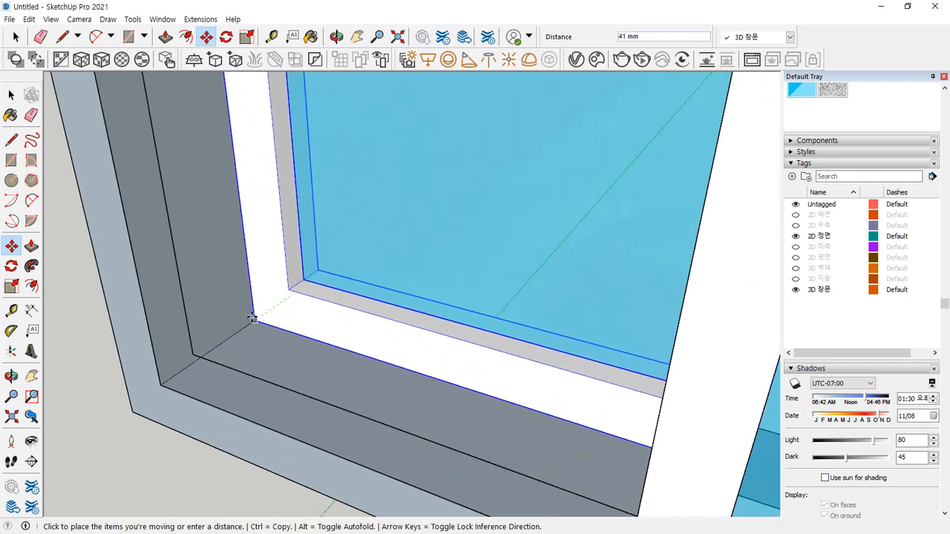
middle_drag(239, 329, 539, 356)
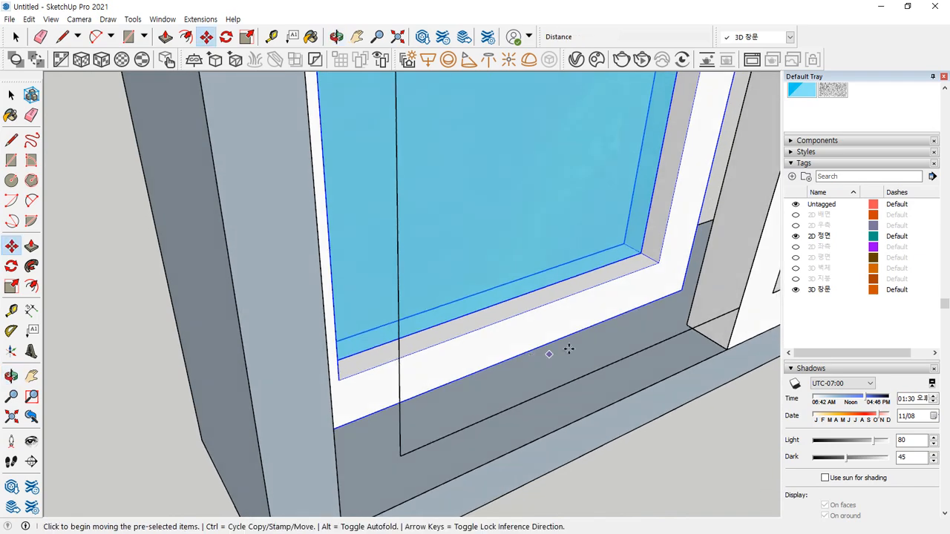
key(space)
- Move the right sash 30 mm back into the window frame, up against the left sash's front plane
scroll(684, 323, up, 2)
key(m)
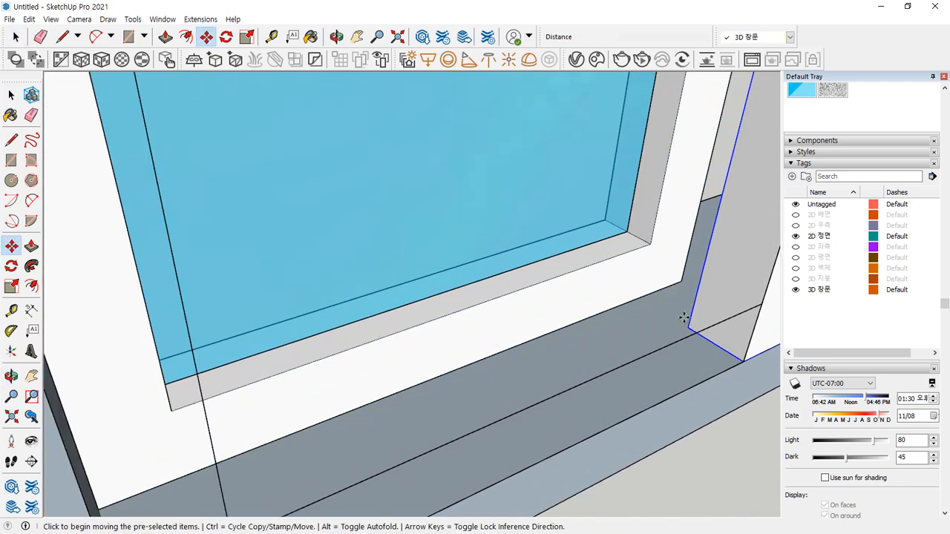
click(684, 325)
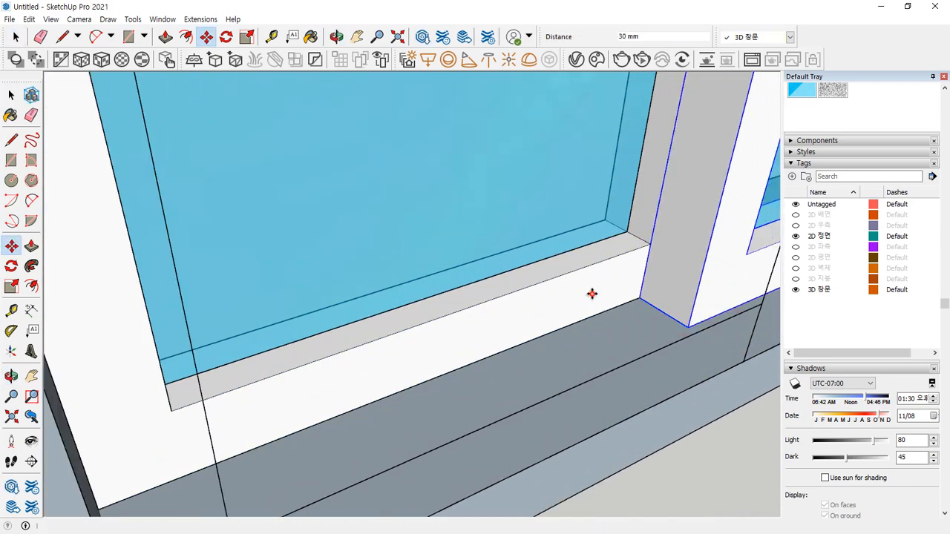
click(591, 294)
scroll(586, 312, down, 6)
key(space)
middle_drag(621, 321, 401, 317)
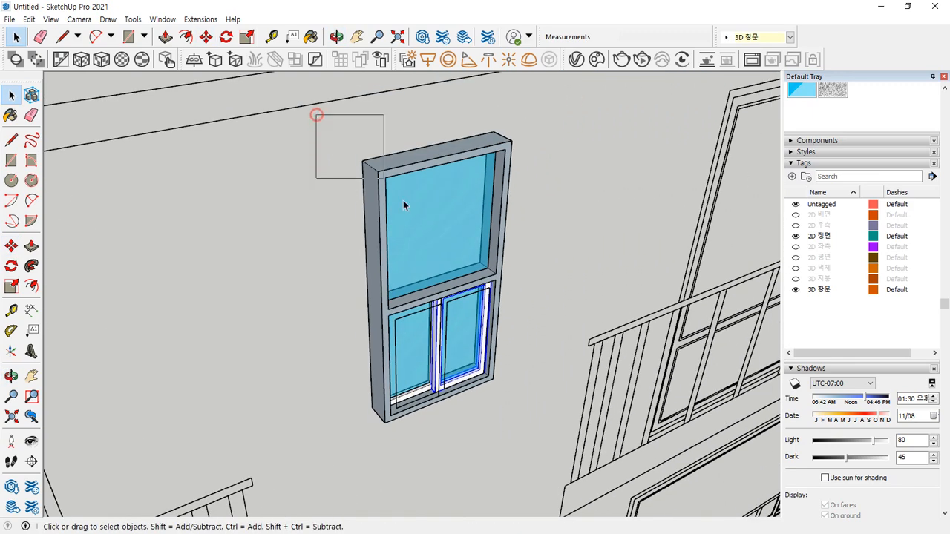
- Select the window frame with its glass and both sashes and combine them into one group
drag(525, 424, 526, 422)
right_click(439, 251)
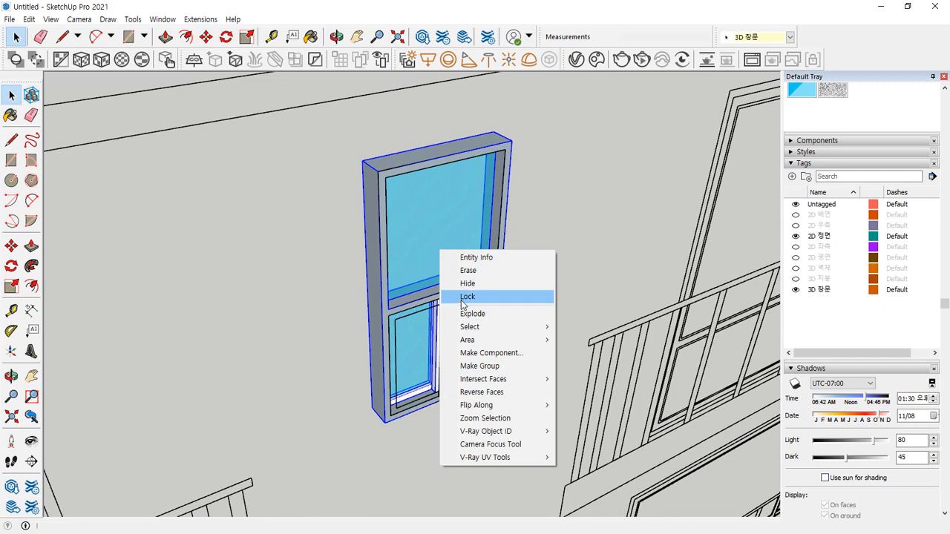
click(469, 366)
- Show the walls by making the 3D 벽체 tag visible
middle_drag(545, 322, 522, 281)
scroll(546, 323, down, 4)
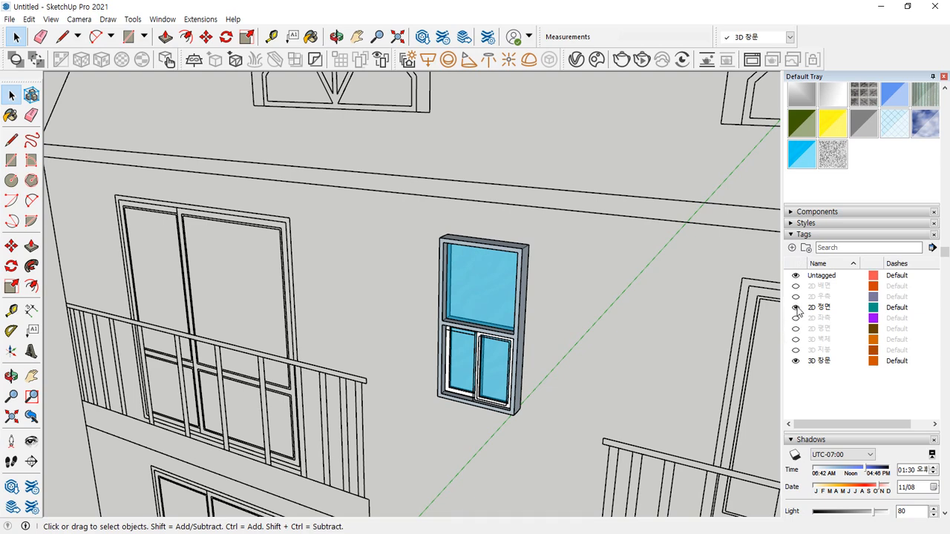
click(796, 339)
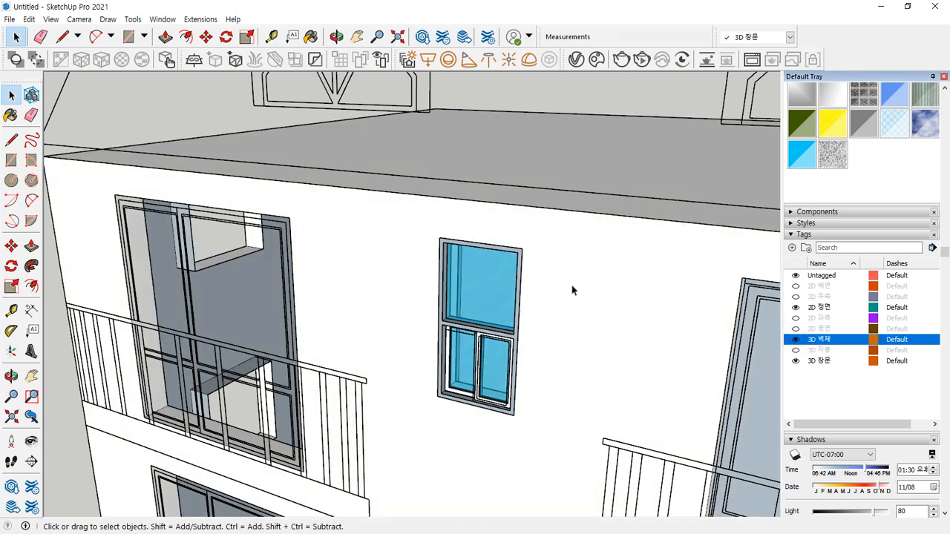
scroll(467, 263, up, 6)
scroll(427, 421, up, 2)
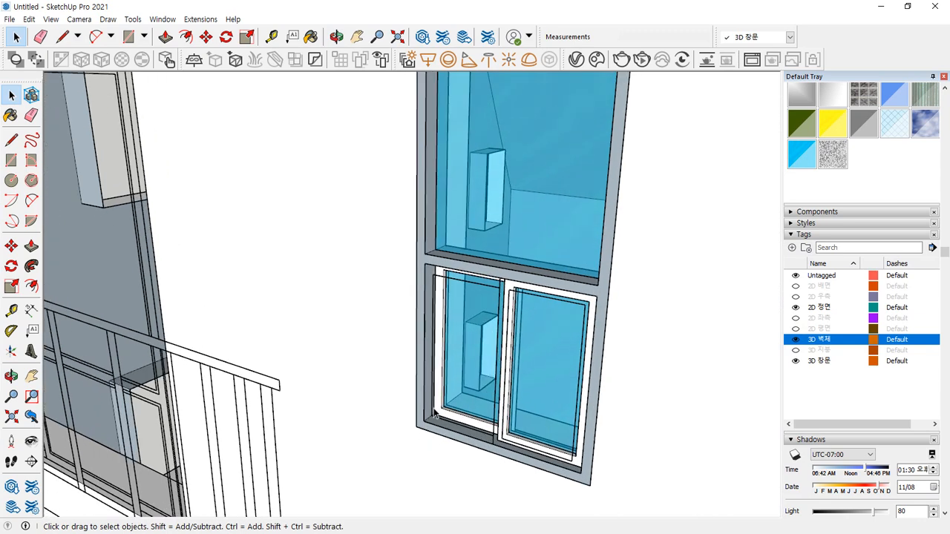
- Move the window group 100 mm back from the wall face into its opening
key(m)
click(416, 426)
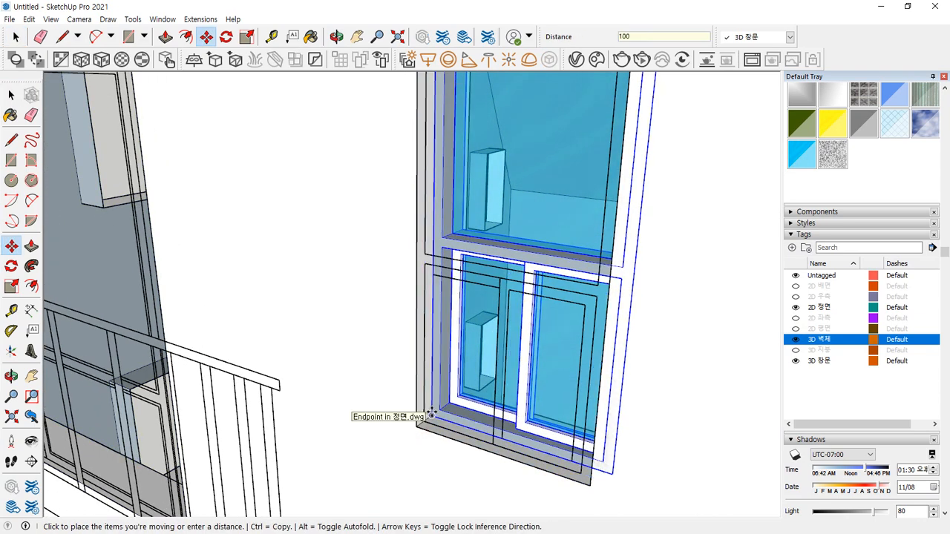
click(431, 416)
scroll(491, 397, up, 4)
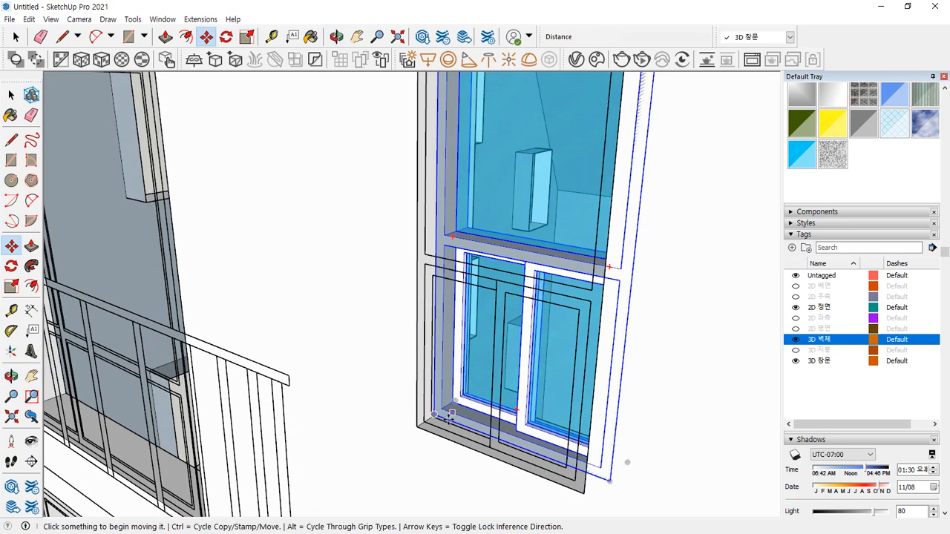
click(419, 420)
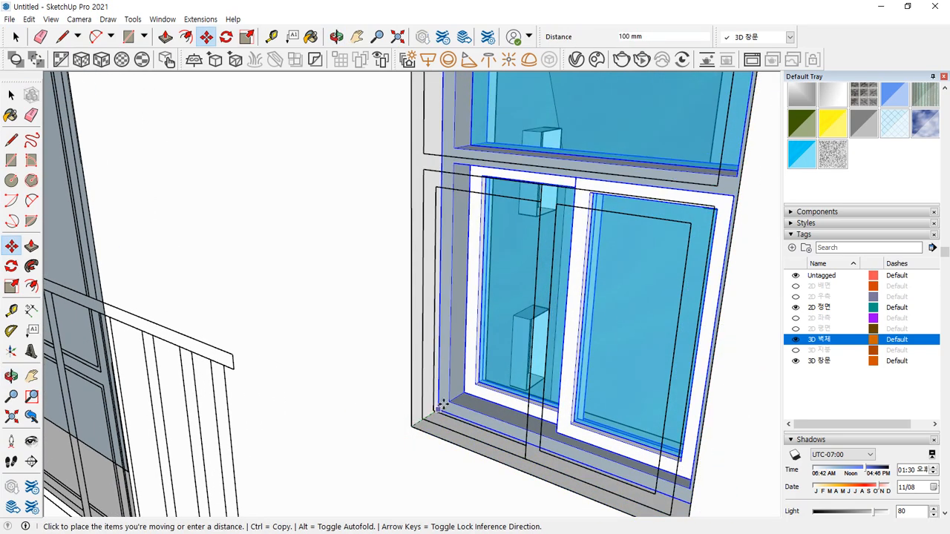
scroll(445, 402, up, 2)
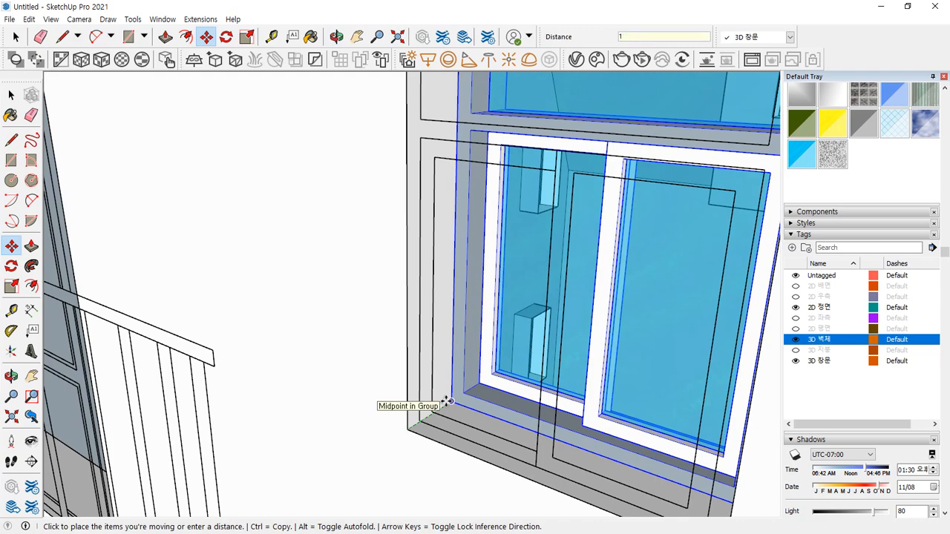
click(448, 402)
scroll(420, 401, down, 4)
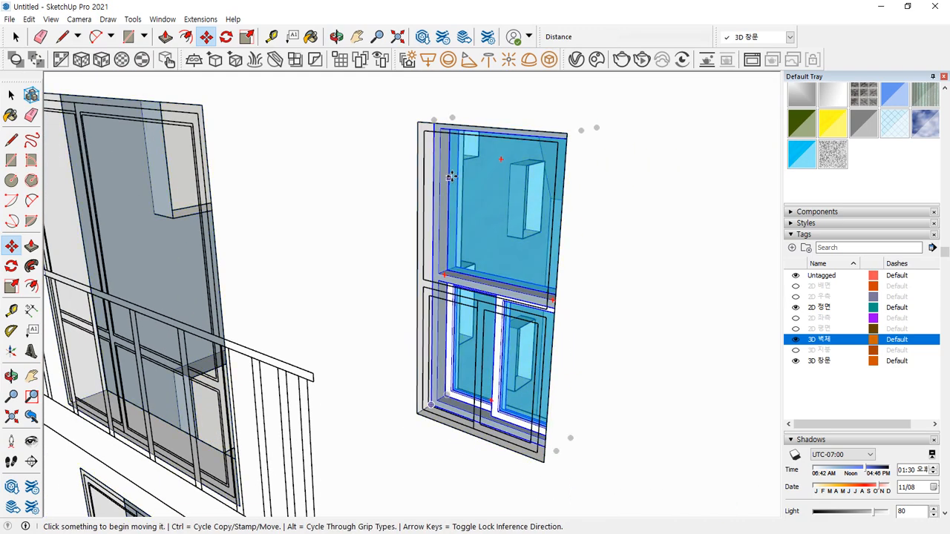
click(417, 123)
key(ctrl)
click(411, 278)
key(ctrl+z)
- Copy the window group 2800 mm down into the matching opening on the floor below
key(space)
click(459, 221)
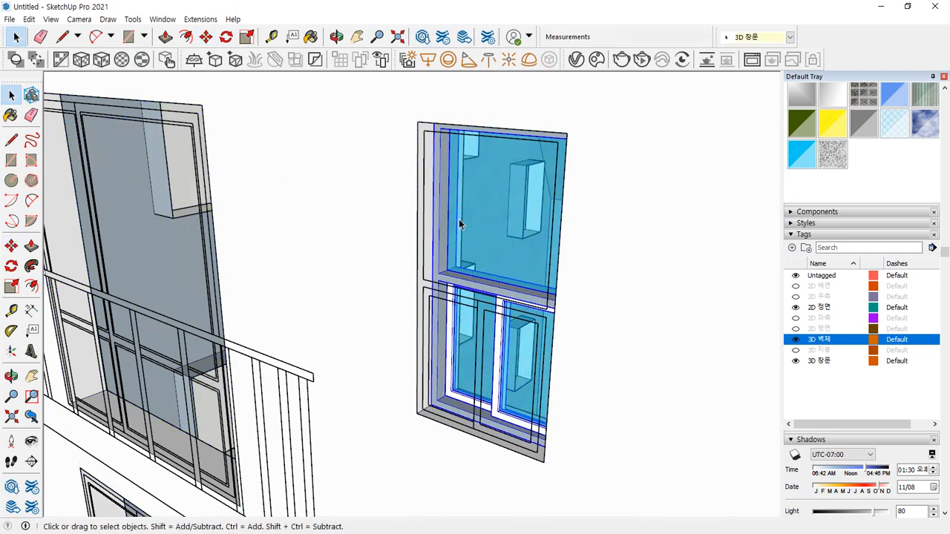
key(m)
click(422, 122)
key(ctrl)
scroll(422, 304, down, 2)
shift+middle_drag(451, 446, 441, 161)
click(405, 367)
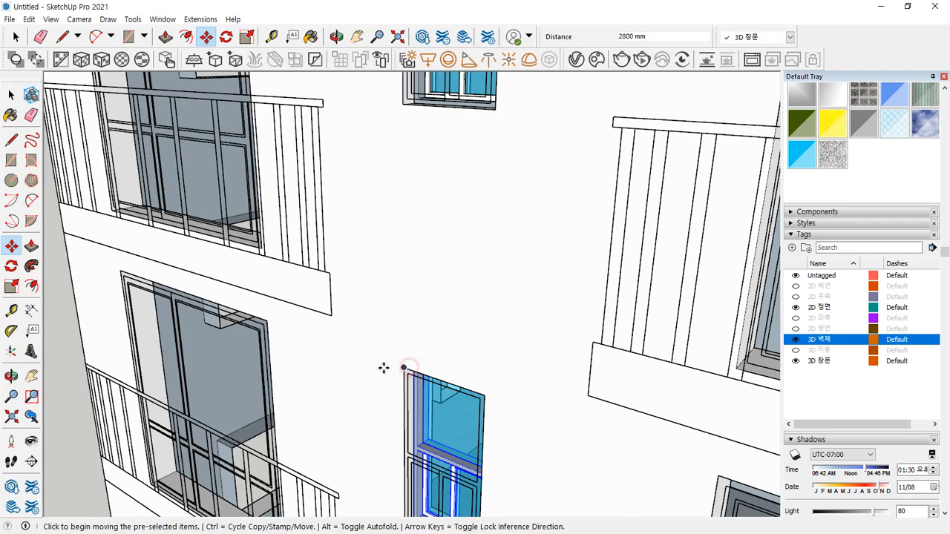
middle_drag(394, 366, 389, 323)
key(space)
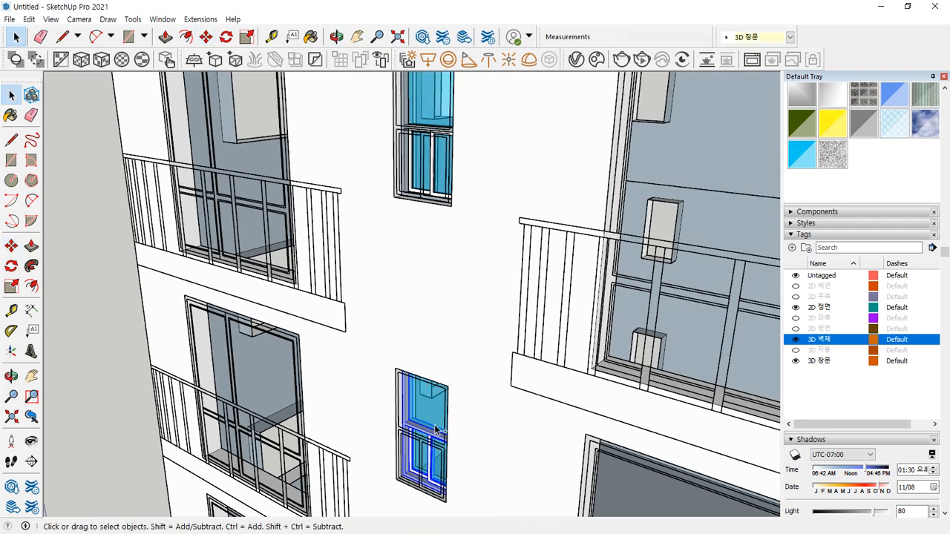
- Paste a copy of the window group at the upper edge of the side wall, near the narrow top opening
middle_drag(307, 366, 726, 367)
scroll(425, 378, down, 3)
middle_drag(291, 343, 311, 336)
scroll(333, 237, up, 5)
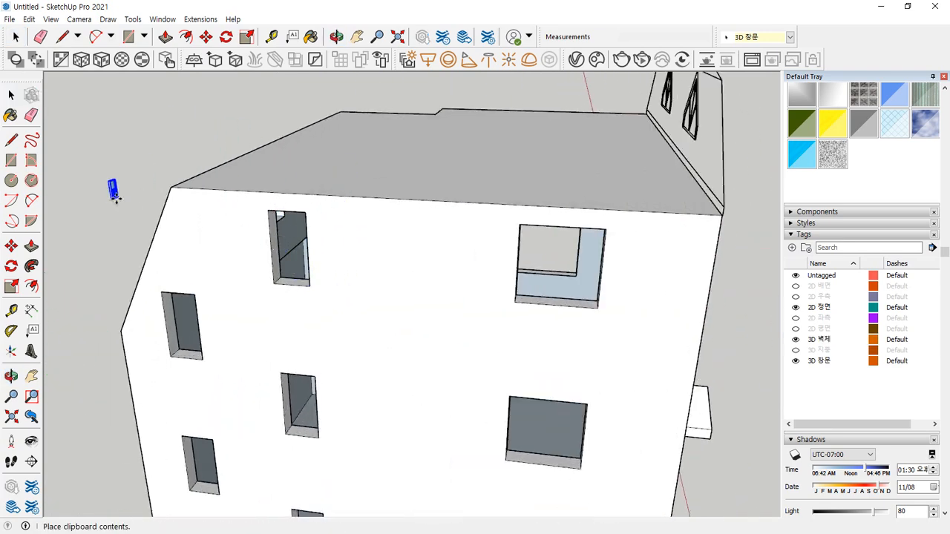
click(356, 195)
scroll(357, 193, up, 5)
middle_drag(365, 233, 389, 218)
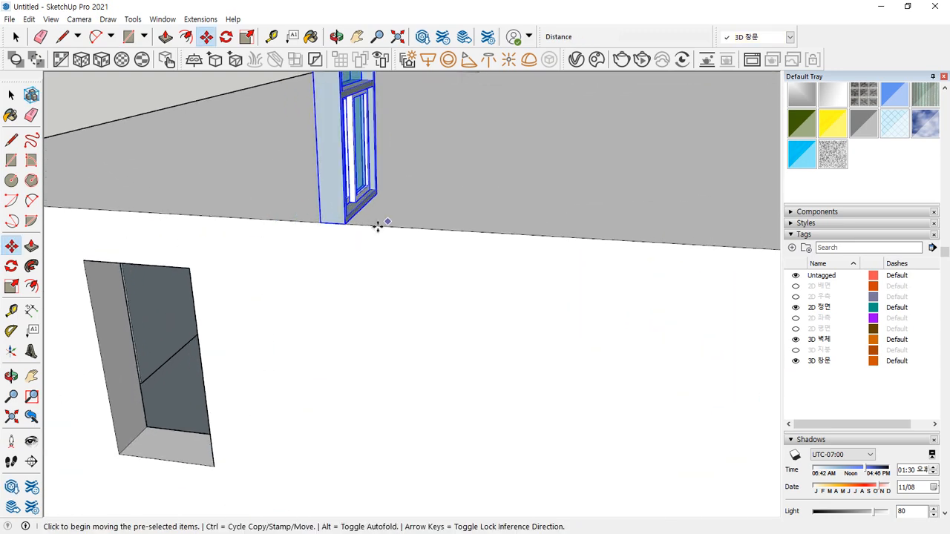
- Rotate the pasted window group 90° about its lower corner so it lies parallel to the side wall
key(q)
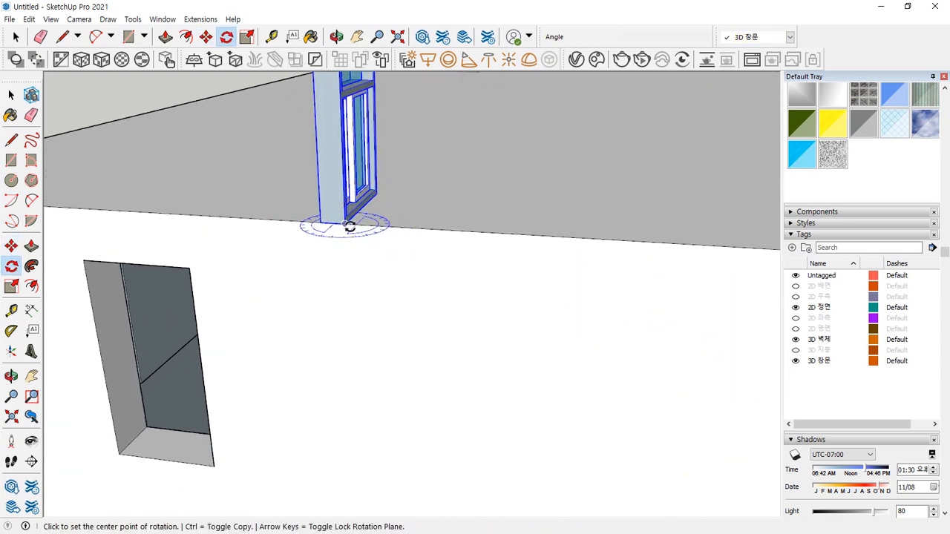
click(345, 224)
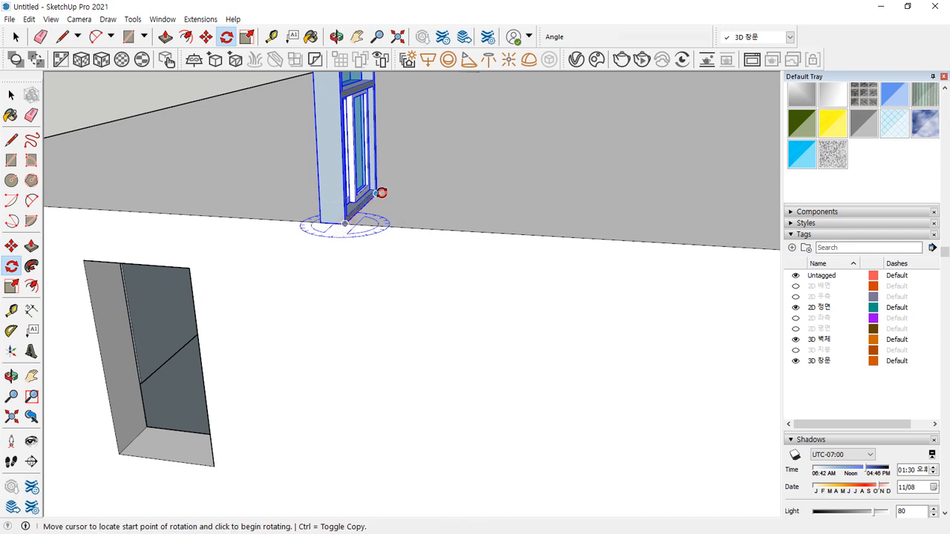
click(381, 192)
click(422, 230)
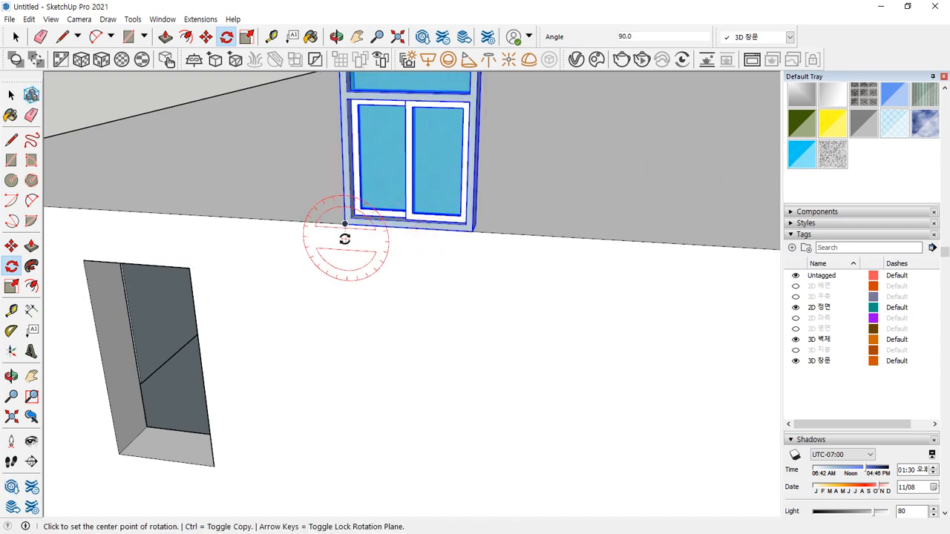
- Move the window group into the side wall's narrow top opening and set it back 100 mm from the wall face
key(m)
click(345, 224)
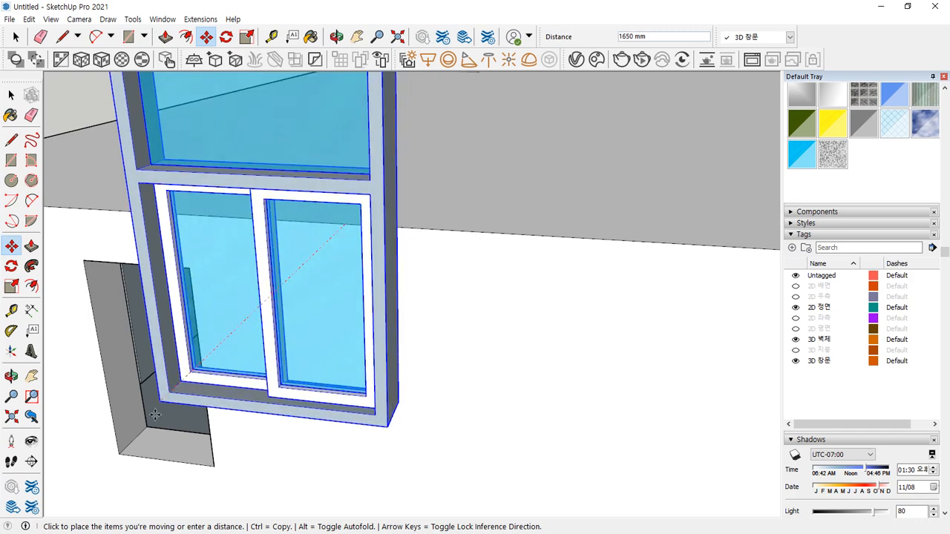
click(133, 440)
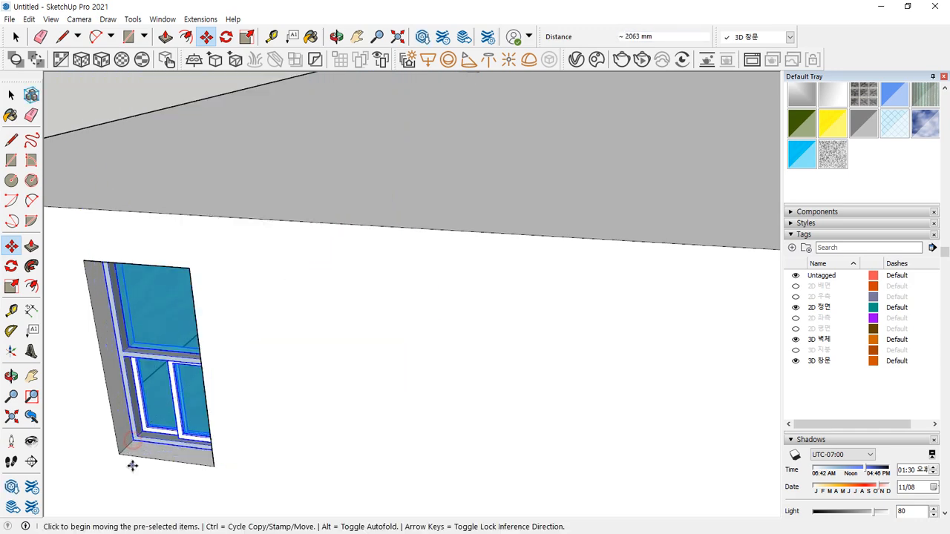
scroll(133, 440, up, 3)
click(136, 444)
click(109, 465)
click(109, 465)
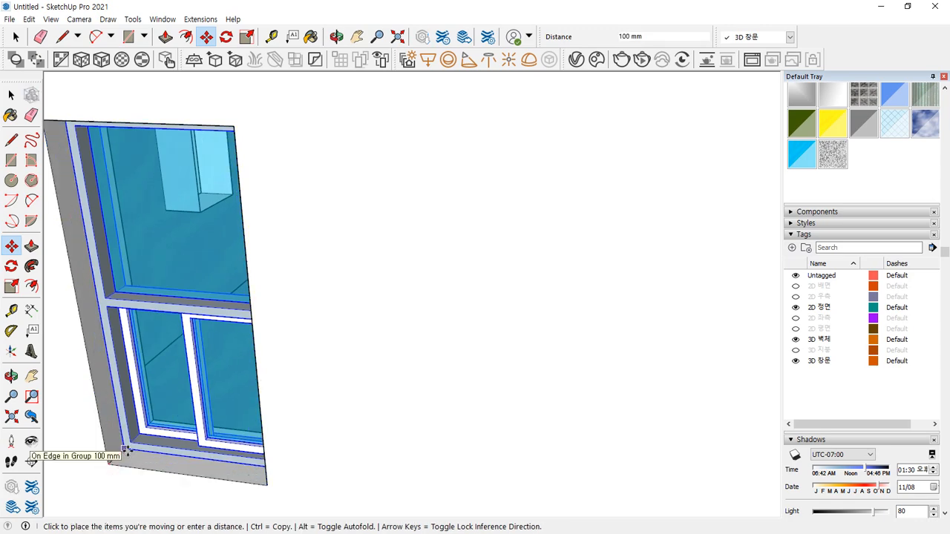
click(126, 450)
- Copy the window group straight down into the two matching openings on the floors below
scroll(403, 194, down, 4)
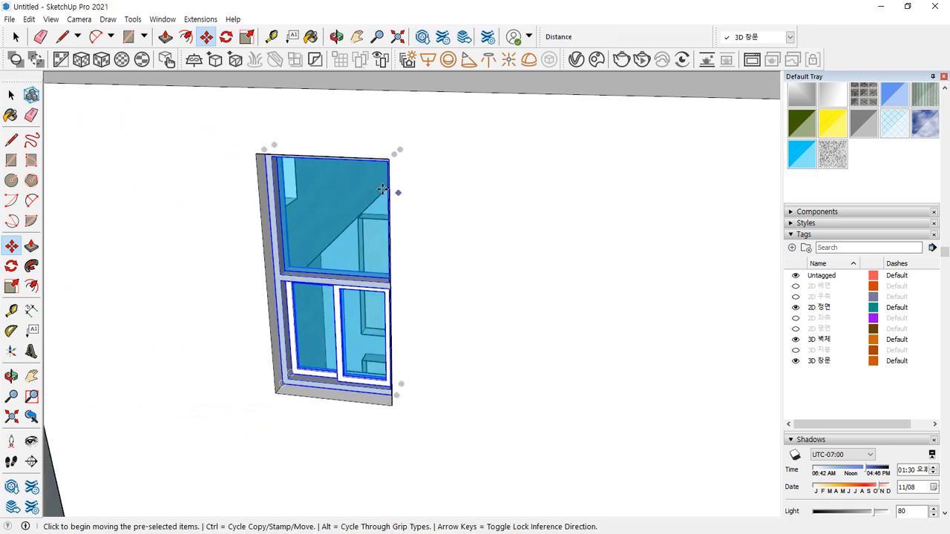
click(257, 154)
key(ctrl)
scroll(221, 253, down, 3)
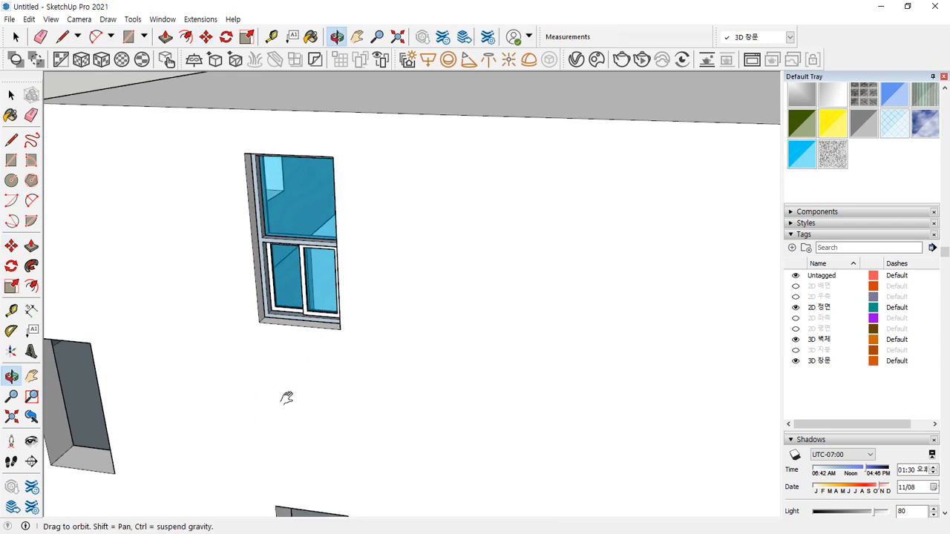
shift+middle_drag(286, 431, 288, 134)
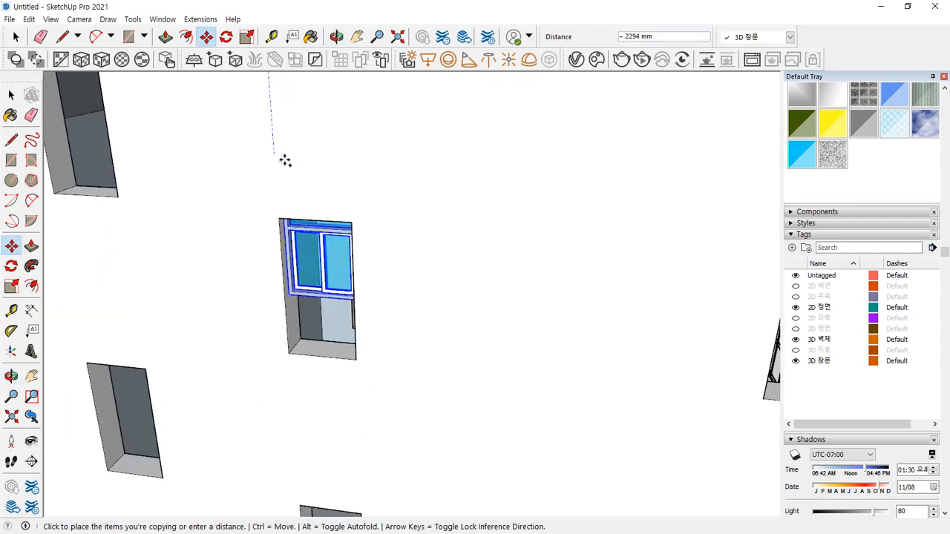
click(279, 220)
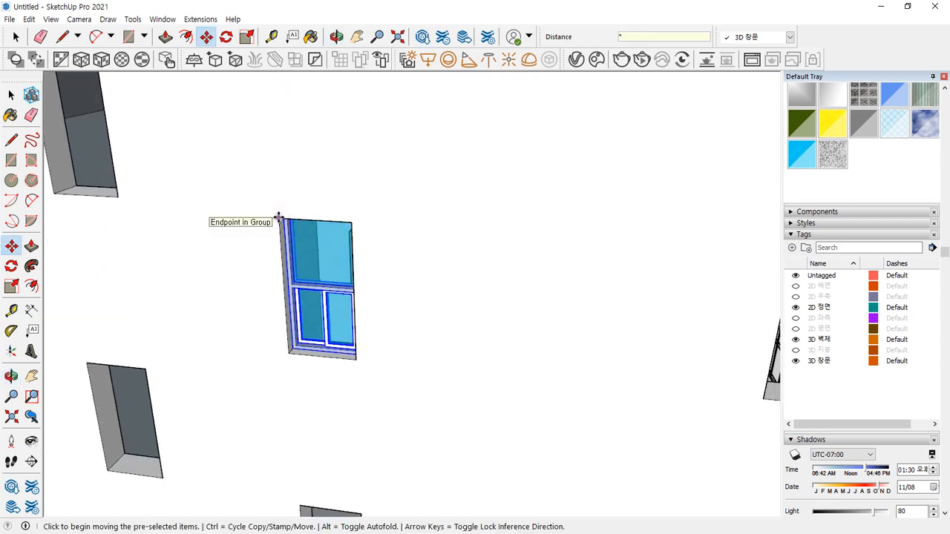
scroll(280, 218, down, 2)
- Copy the top and middle windows together into the two narrow openings nearer the side wall's rear edge
key(space)
scroll(289, 194, down, 3)
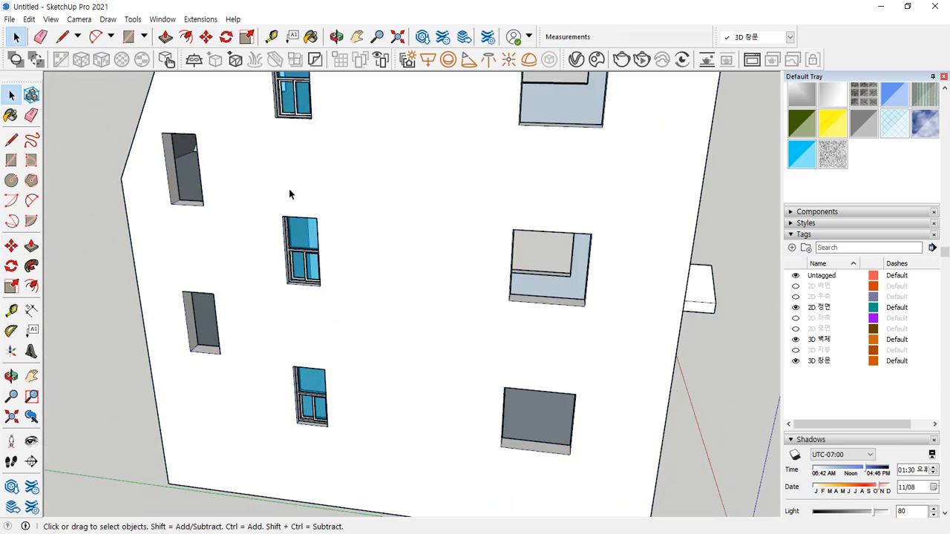
click(295, 108)
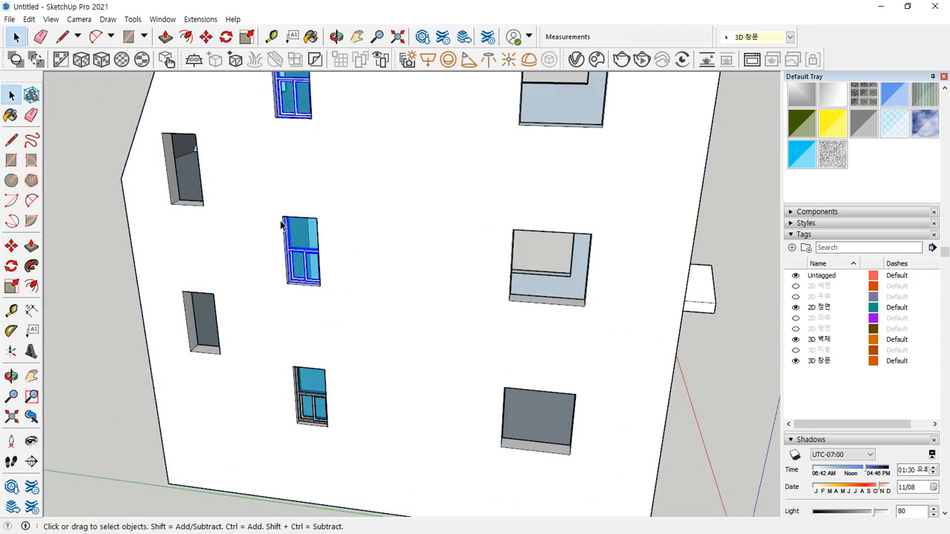
key(m)
scroll(286, 333, up, 2)
click(286, 263)
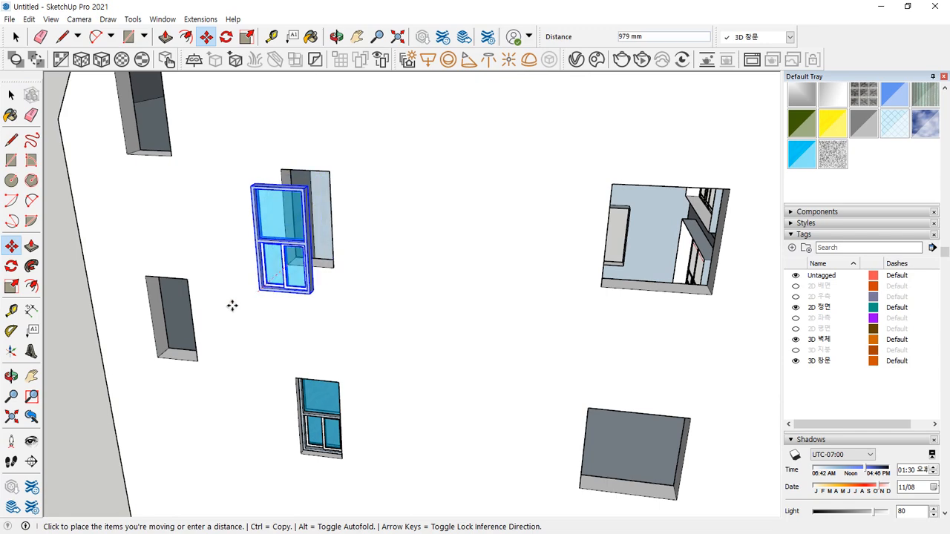
key(ctrl)
click(158, 355)
scroll(152, 350, down, 4)
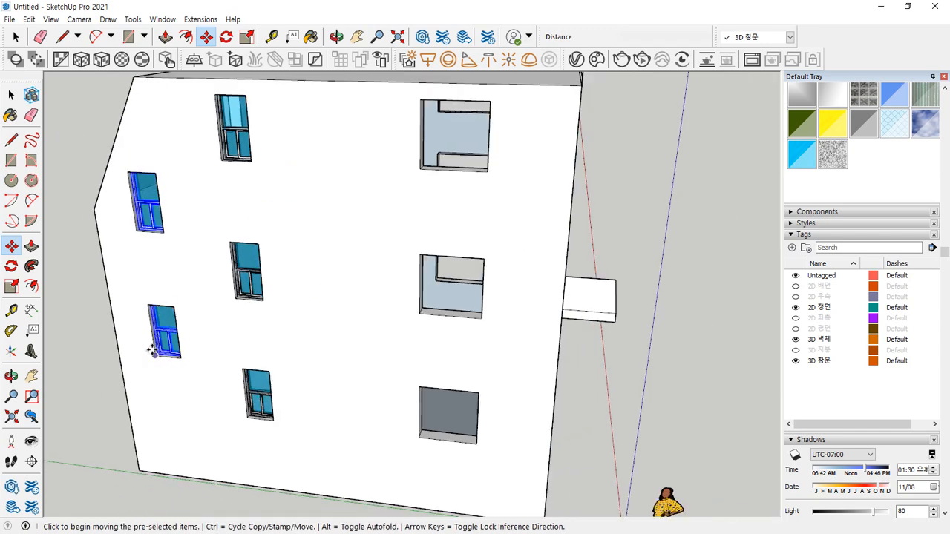
- Paste a copy of the window group on the rear wall beside its middle narrow opening
key(space)
middle_drag(79, 355, 277, 360)
scroll(327, 320, up, 5)
key(ctrl+v)
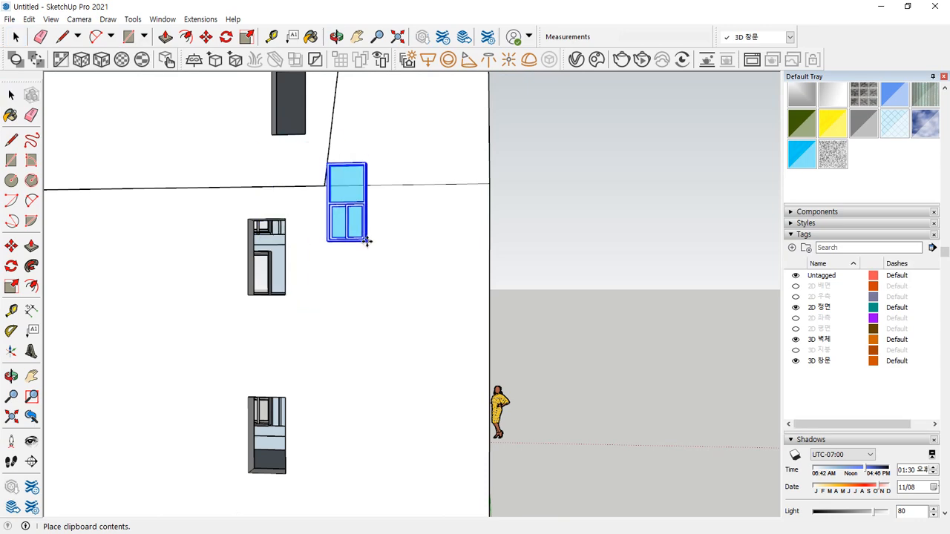
click(364, 239)
scroll(334, 233, up, 4)
middle_drag(335, 237, 275, 329)
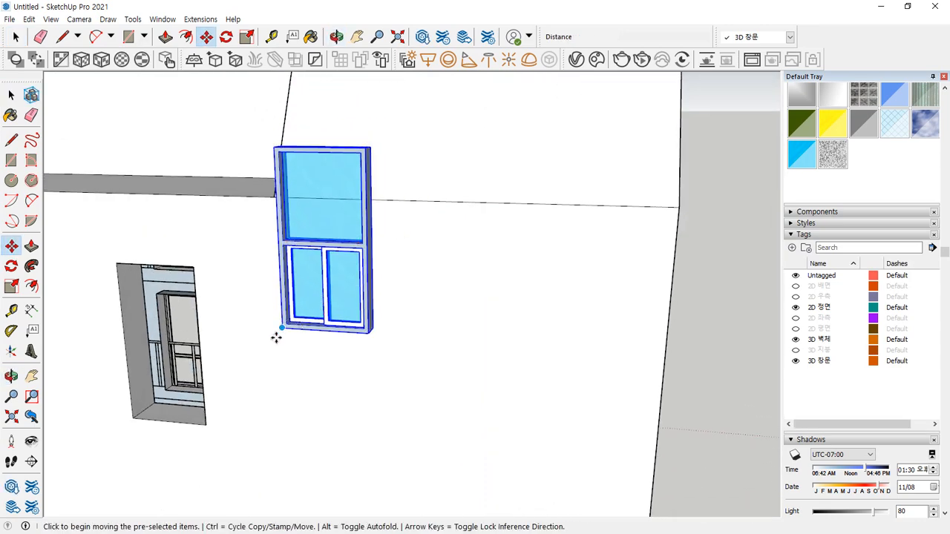
- Flip the pasted window group along the group's red axis
scroll(299, 330, up, 2)
right_click(344, 239)
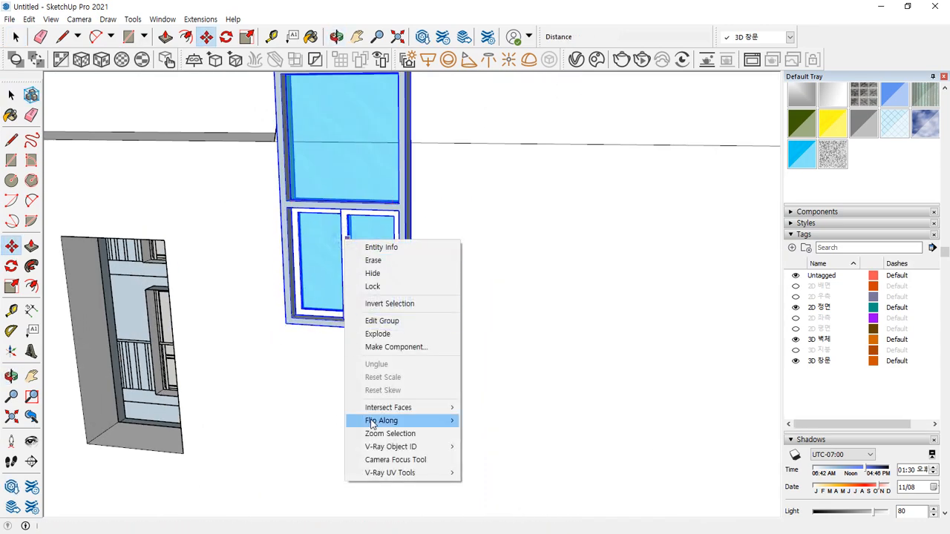
mouse_move(383, 423)
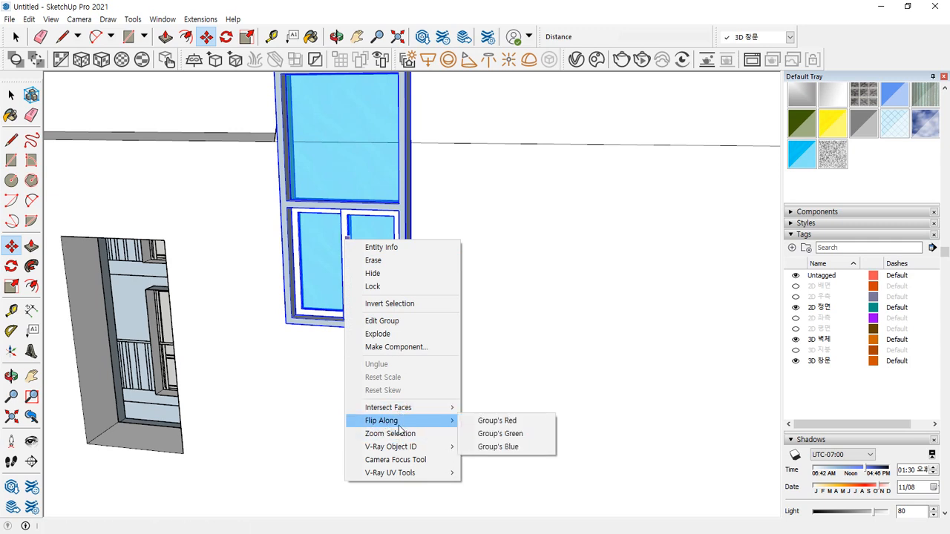
click(507, 422)
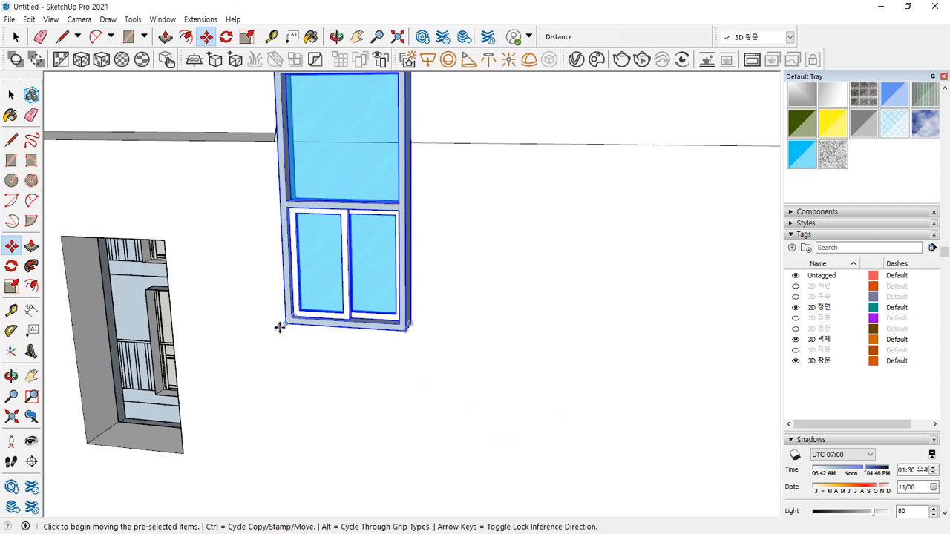
- Move the flipped window group to the lower corner of the rear wall's middle narrow opening
click(285, 327)
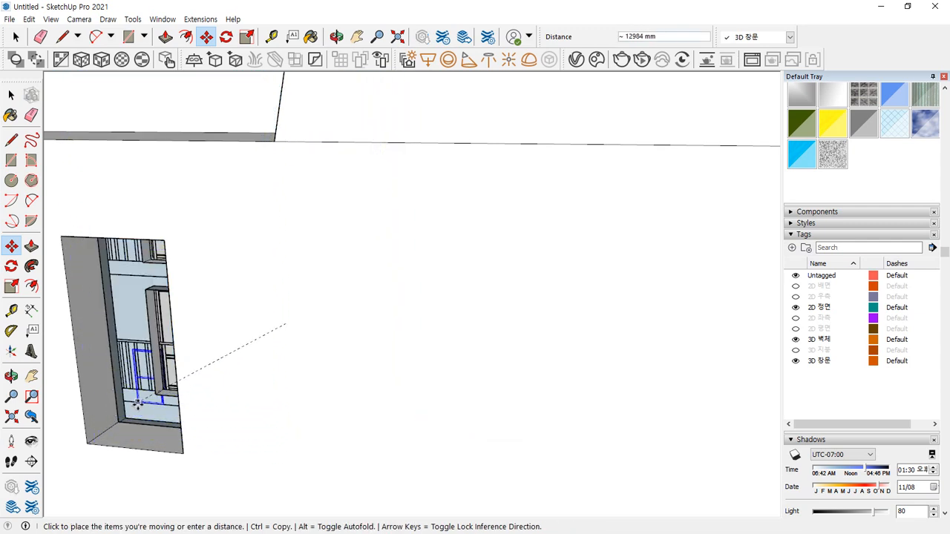
click(181, 453)
click(288, 465)
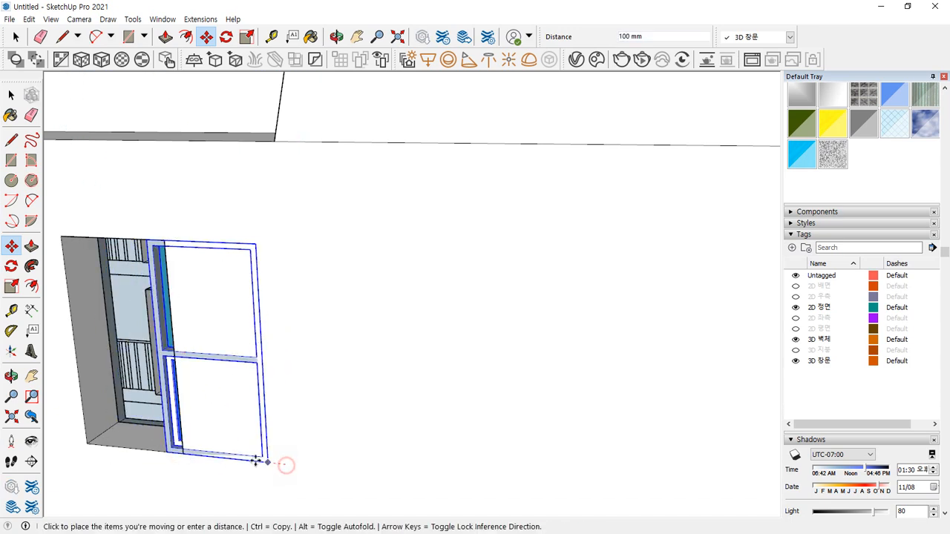
click(183, 455)
- Move the window group 2800 mm down to the opening below and set it back from the wall face
middle_drag(74, 425, 199, 225)
click(184, 238)
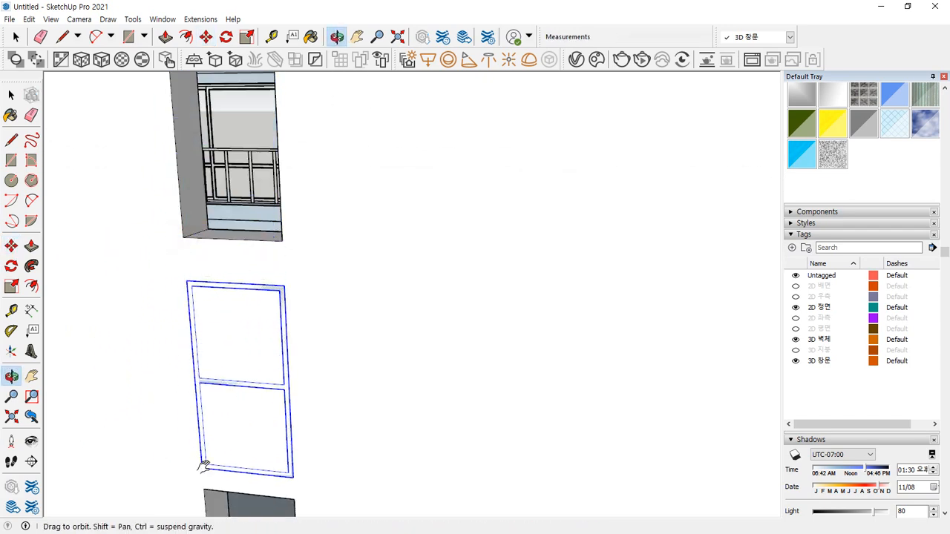
click(199, 415)
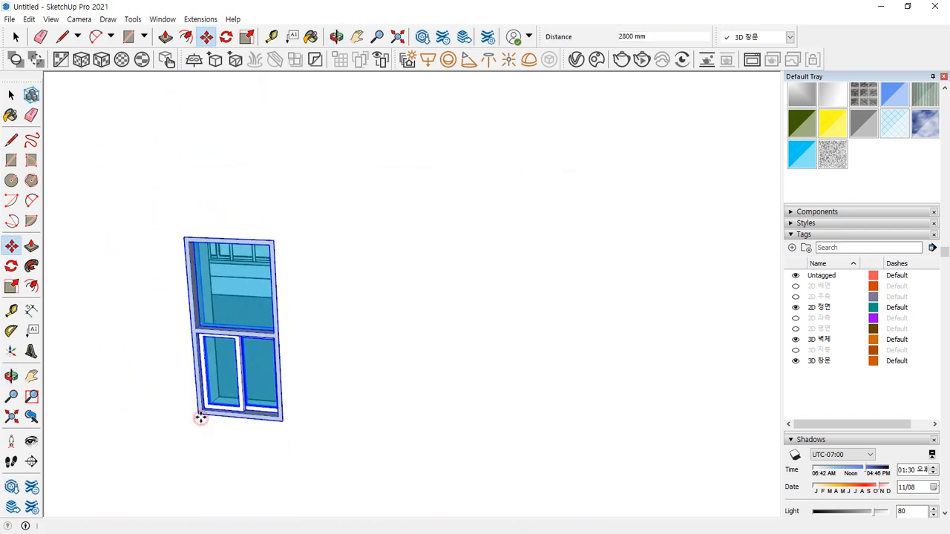
click(197, 416)
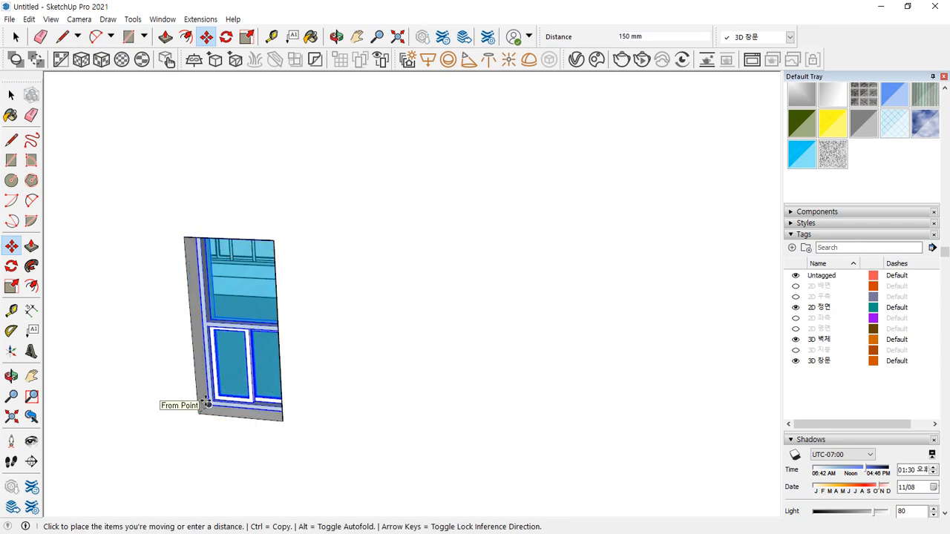
text(0)
key(Return)
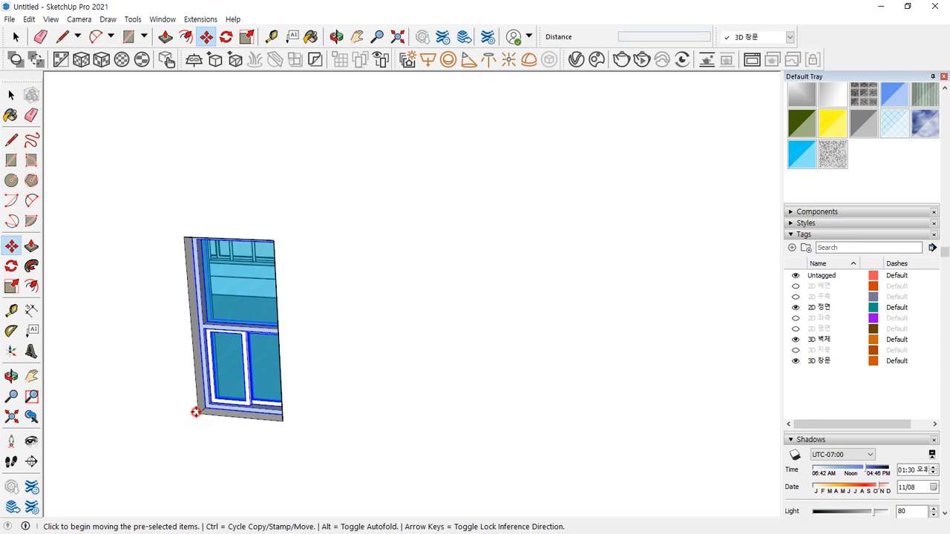
- Copy the window group 2800 mm up into the rear wall's middle narrow opening
key(ctrl)
click(198, 413)
scroll(180, 223, down, 2)
shift+middle_drag(181, 189, 223, 472)
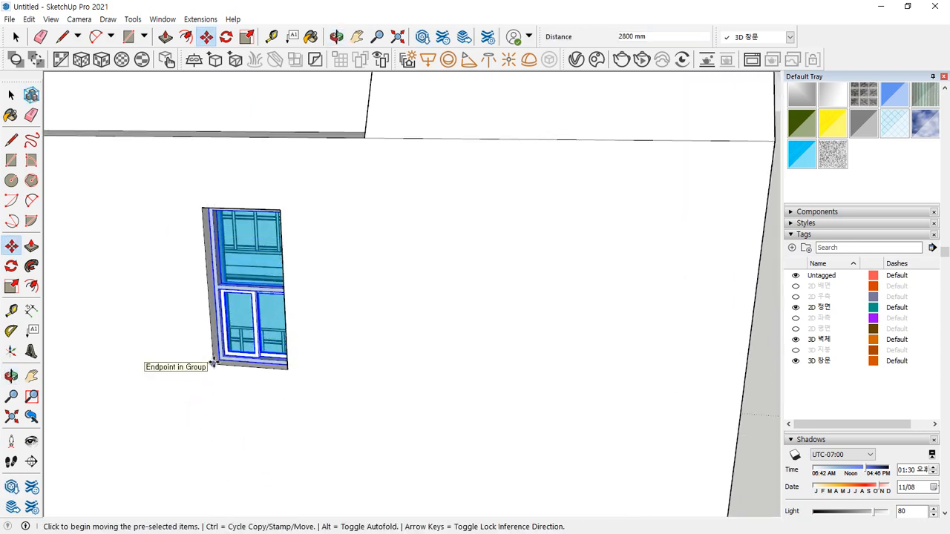
- Try to copy the middle window group up into the top opening of the rear wall
click(213, 362)
key(ctrl)
scroll(222, 186, down, 2)
middle_drag(227, 178, 212, 371)
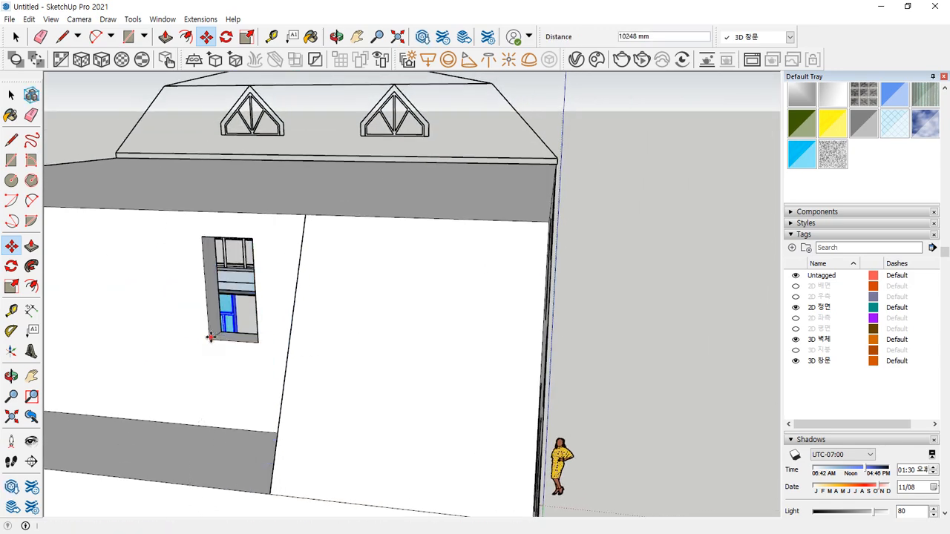
click(220, 353)
scroll(212, 352, down, 3)
scroll(208, 334, up, 3)
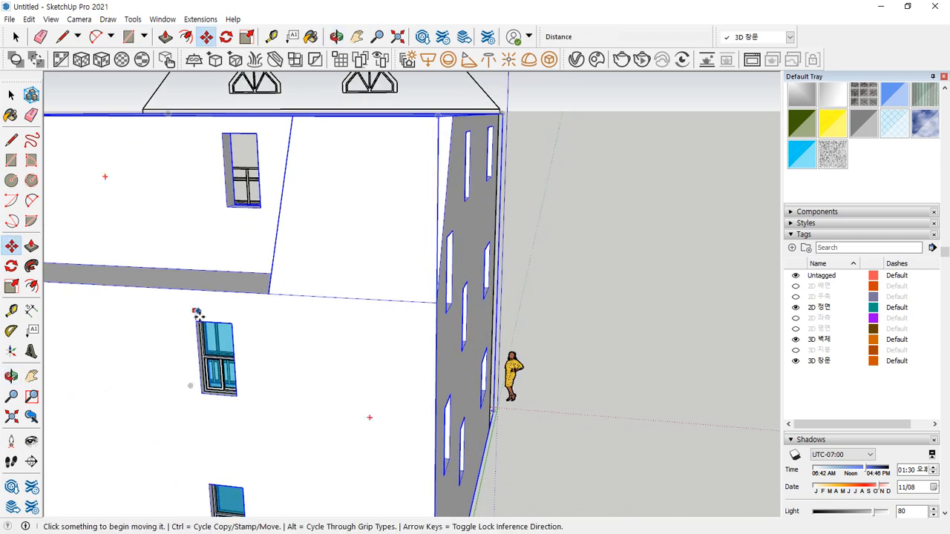
- Copy the rear wall's middle window group from the opening's lower corner to the matching corner of the top opening
key(space)
scroll(185, 427, up, 2)
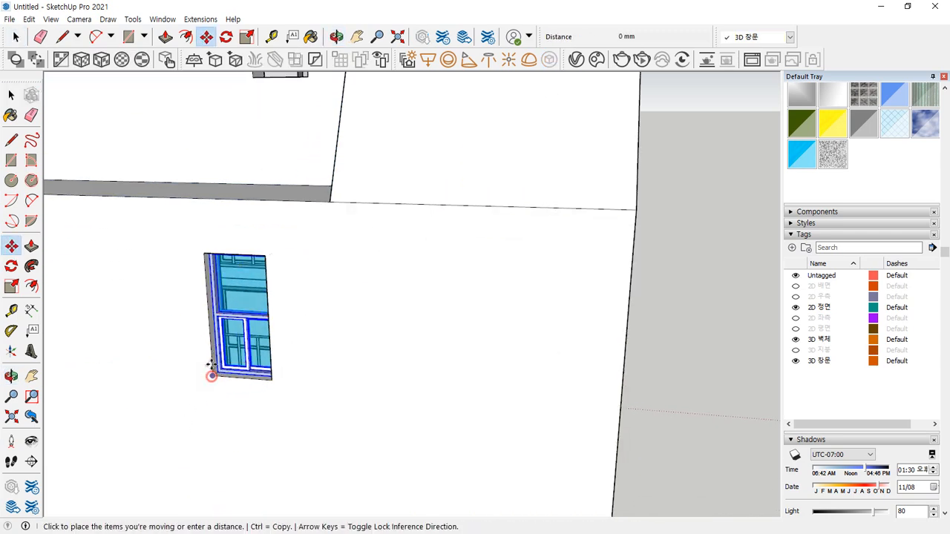
click(212, 376)
key(ctrl)
scroll(214, 199, down, 2)
middle_drag(214, 197, 210, 441)
scroll(238, 319, up, 3)
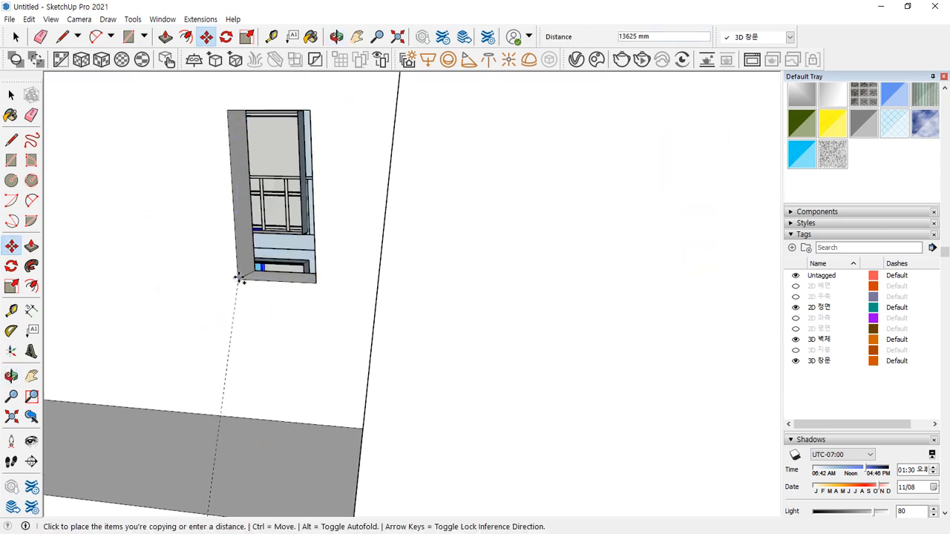
click(239, 285)
scroll(297, 398, down, 4)
key(space)
mouse_move(534, 390)
middle_down()
mouse_move(381, 306)
mouse_move(301, 286)
middle_up()
middle_drag(401, 384, 315, 360)
mouse_move(461, 414)
middle_down()
mouse_move(204, 431)
mouse_move(111, 416)
mouse_move(534, 423)
mouse_move(204, 422)
mouse_move(257, 386)
mouse_move(370, 396)
mouse_move(665, 371)
mouse_move(376, 403)
middle_up()
shift+middle_drag(475, 389, 422, 357)
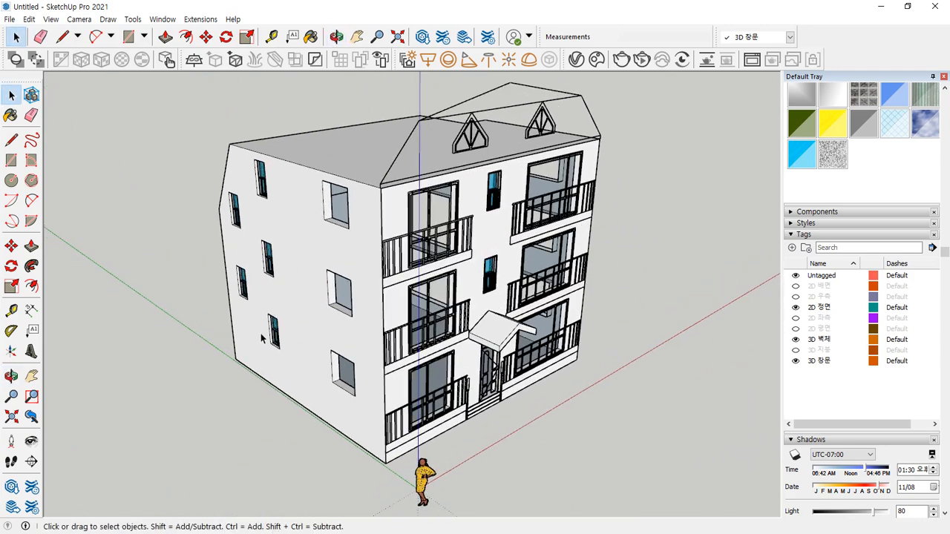